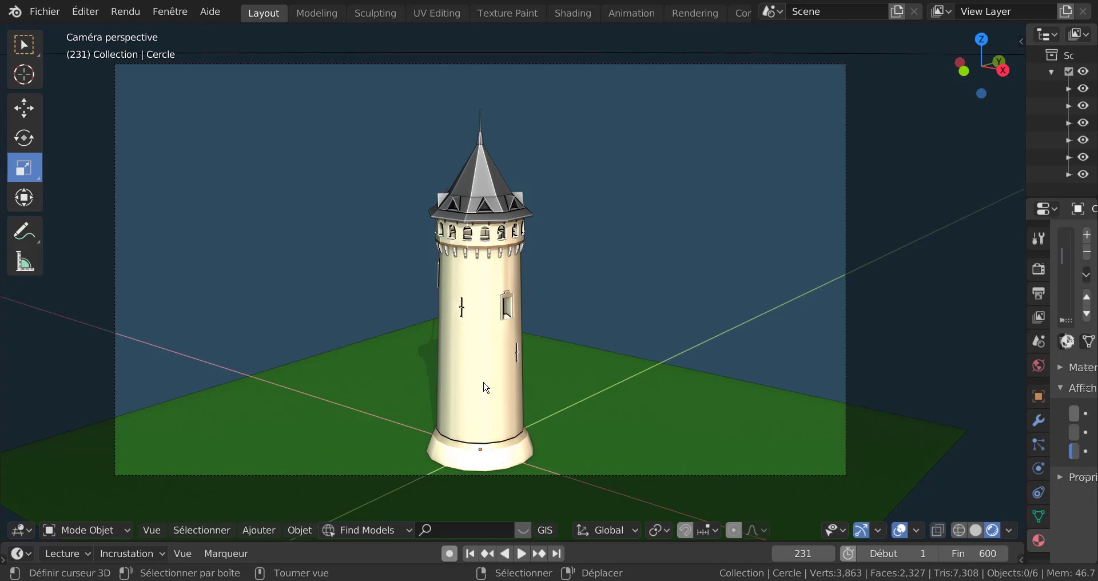
- Play the rotating camera animation of the finished castle tower and view the roof and walls up close
{"action": "scroll", "coordinate": [485, 387], "scroll_direction": "up", "scroll_amount": 4}
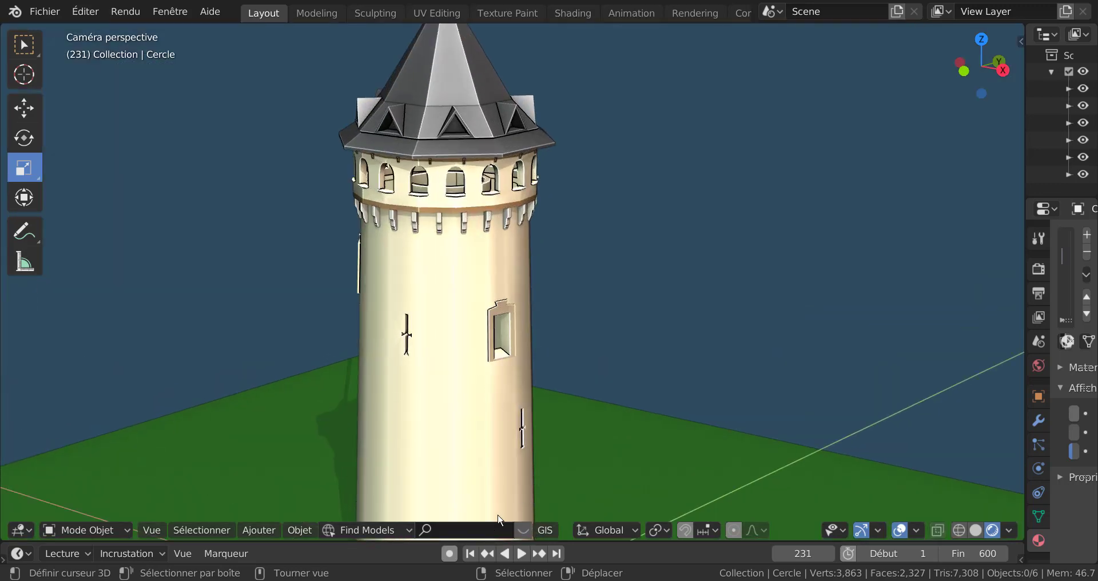
{"action": "left_click", "coordinate": [522, 554]}
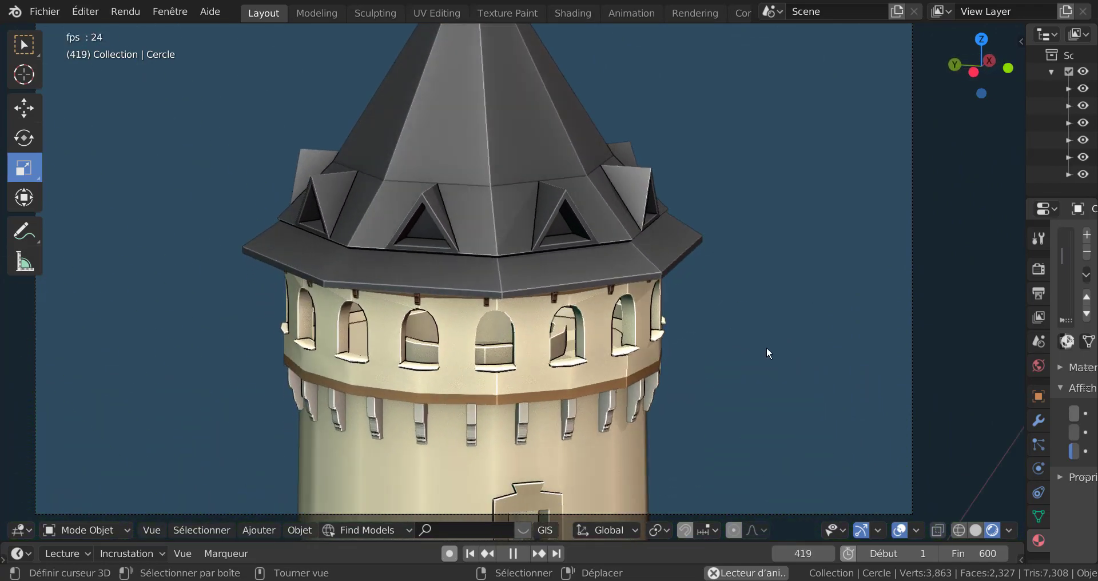
{"action": "scroll", "coordinate": [744, 381], "scroll_direction": "down", "scroll_amount": 2}
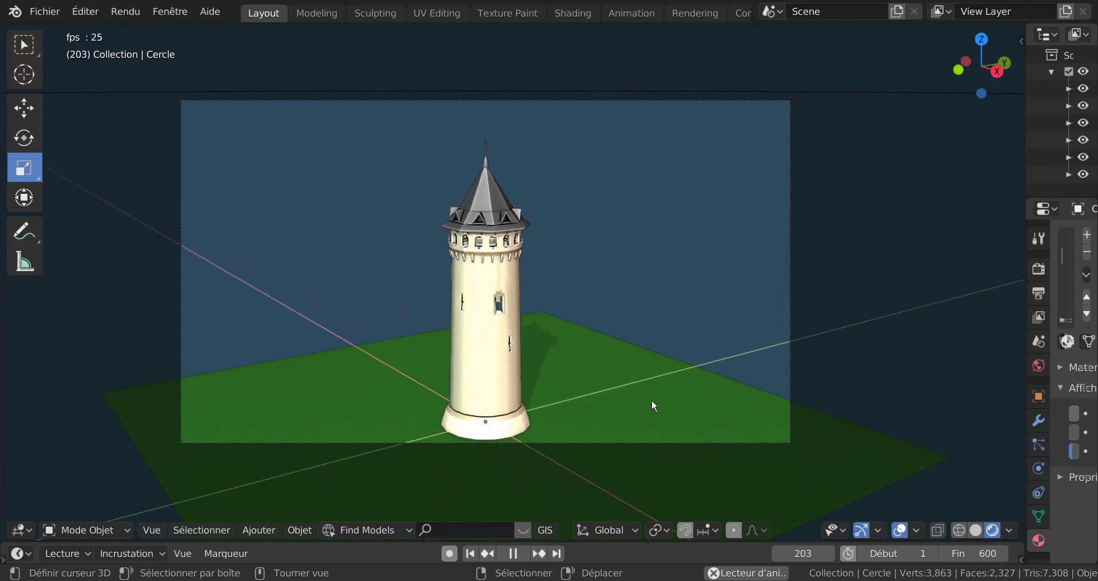
- Switch to the other open Blender window and examine the tower-top model with its roof, dormers and corbels from several angles
{"action": "mouse_move", "coordinate": [826, 579]}
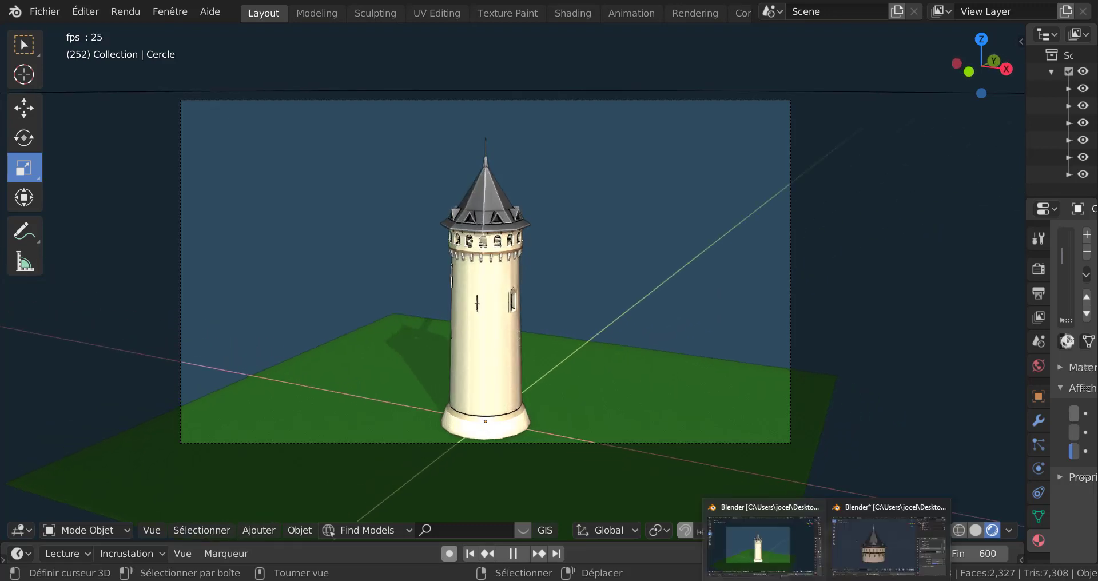
{"action": "left_click", "coordinate": [889, 545]}
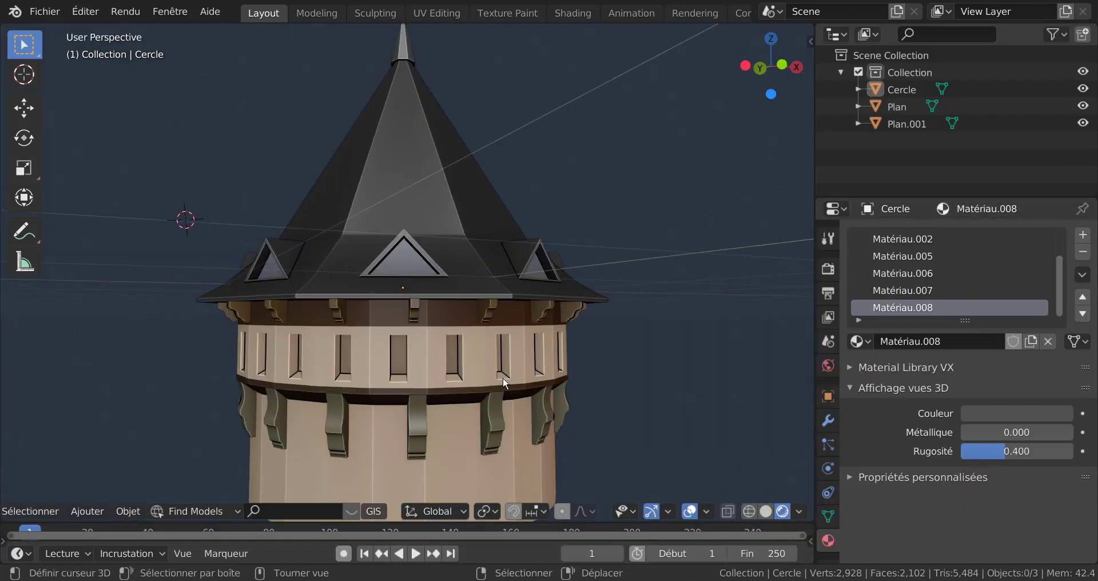
{"action": "scroll", "coordinate": [503, 376], "scroll_direction": "down", "scroll_amount": 5}
{"action": "middle_click_drag", "start_coordinate": [482, 375], "coordinate": [644, 410]}
{"action": "middle_click_drag", "start_coordinate": [484, 323], "coordinate": [513, 315]}
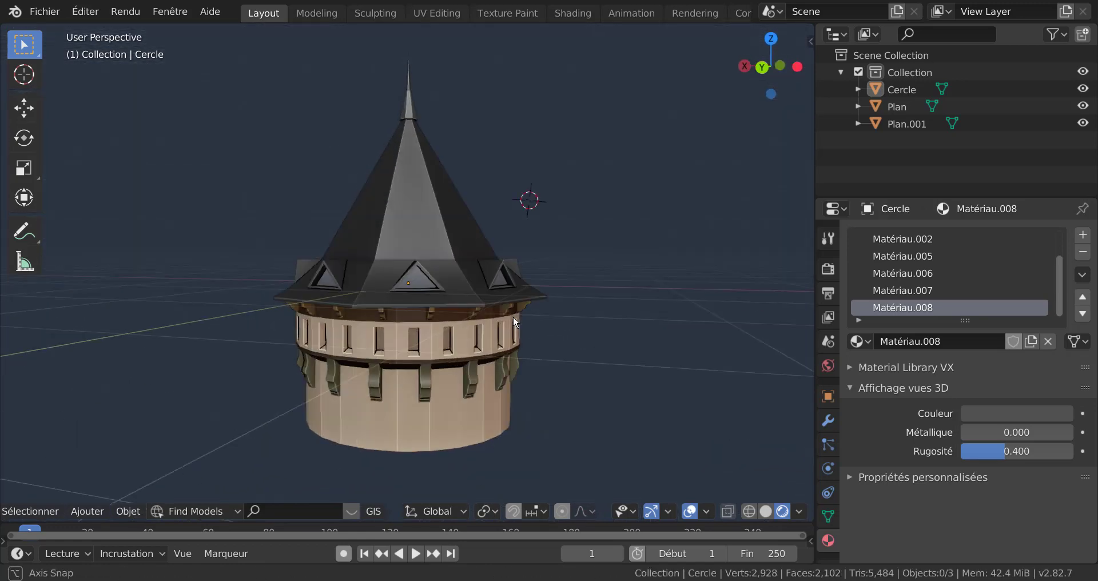
{"action": "scroll", "coordinate": [513, 316], "scroll_direction": "up", "scroll_amount": 2}
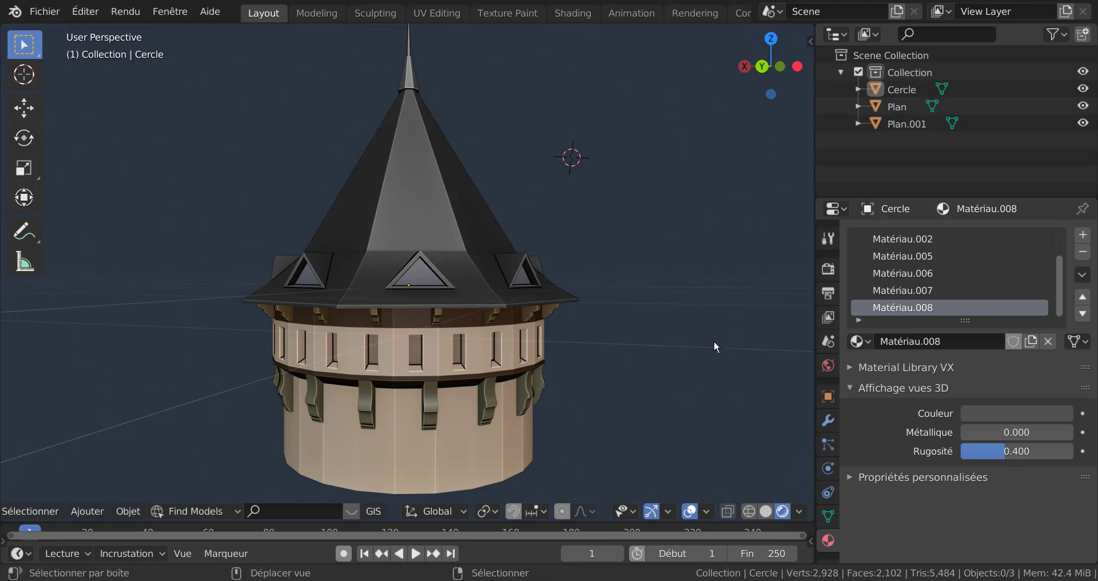
{"action": "middle_click_drag", "start_coordinate": [714, 341], "coordinate": [709, 364]}
- Switch to the empty Blender scene, dismiss the splash screen and change from front orthographic to a perspective view
{"action": "left_click", "coordinate": [941, 12]}
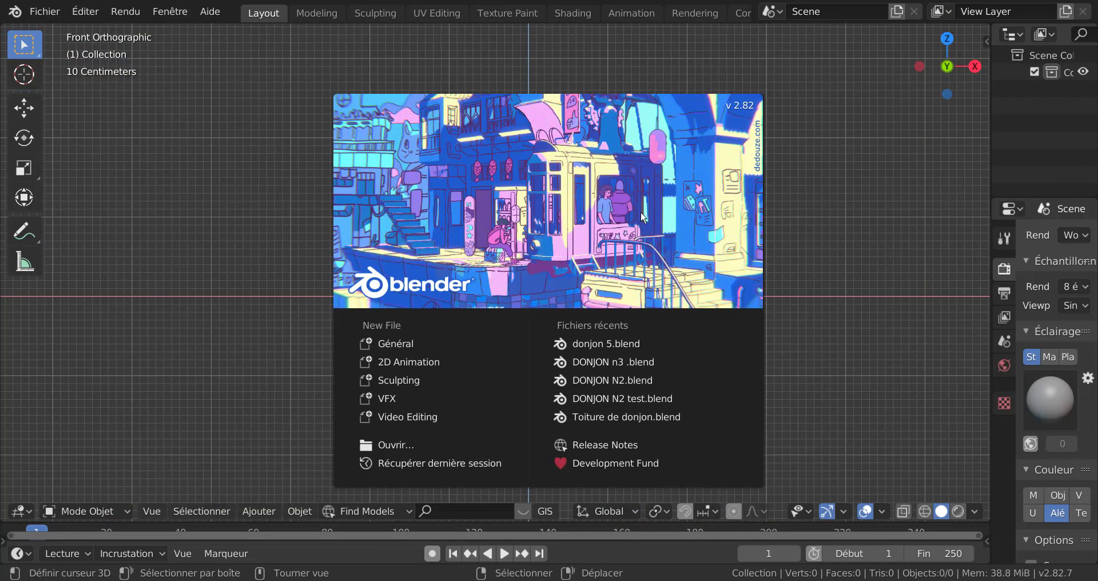
{"action": "left_click", "coordinate": [860, 168]}
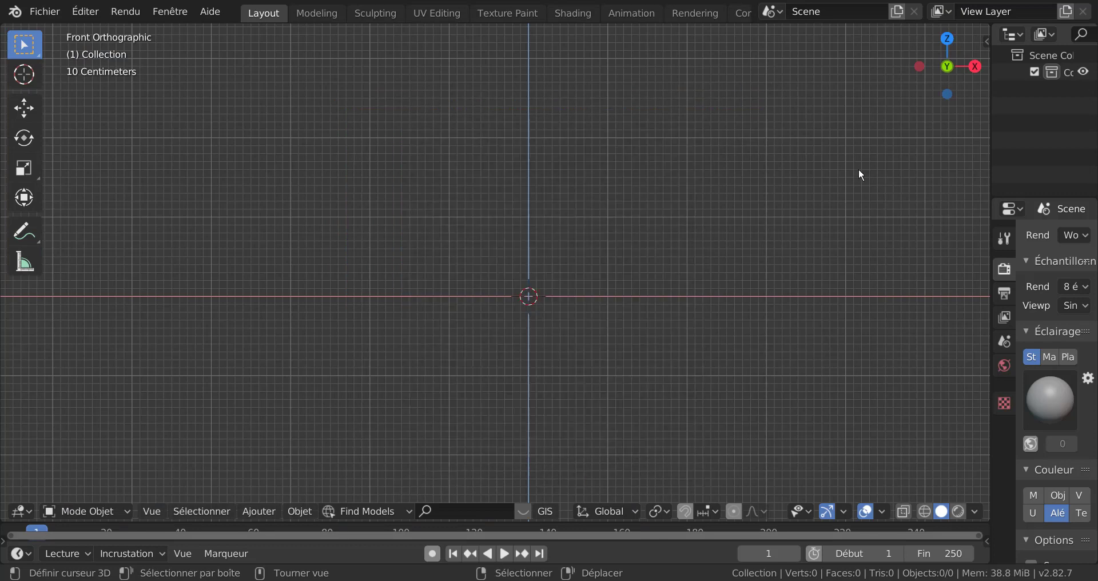
{"action": "scroll", "coordinate": [543, 395], "scroll_direction": "down", "scroll_amount": 2}
{"action": "mouse_move", "coordinate": [536, 399]}
{"action": "middle_mouse_down"}
{"action": "mouse_move", "coordinate": [574, 405]}
{"action": "mouse_move", "coordinate": [539, 392]}
{"action": "mouse_move", "coordinate": [544, 377]}
{"action": "mouse_move", "coordinate": [542, 398]}
{"action": "middle_mouse_up"}
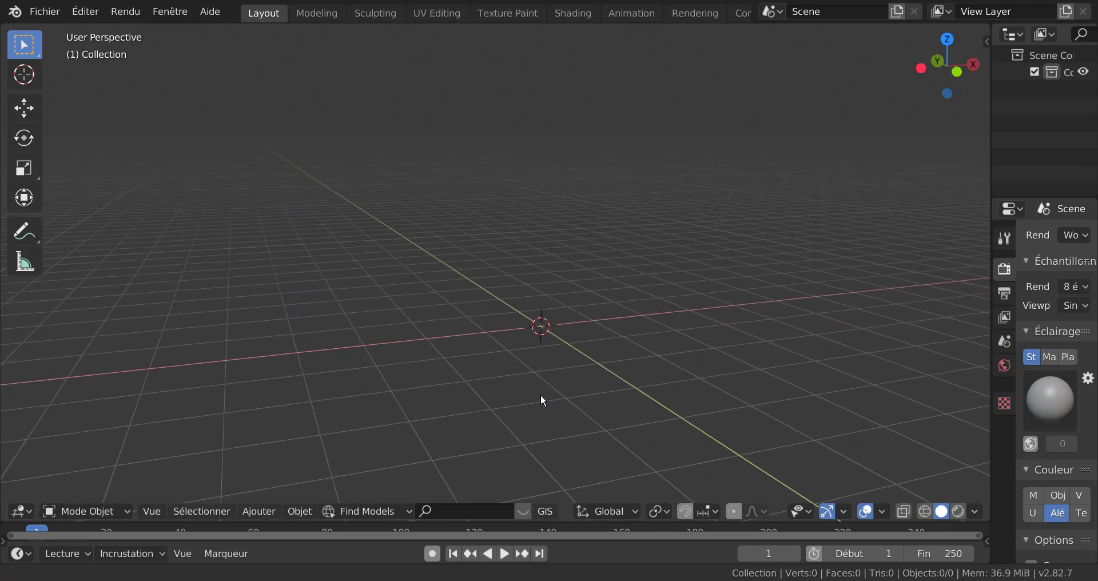
{"action": "left_click", "coordinate": [262, 509]}
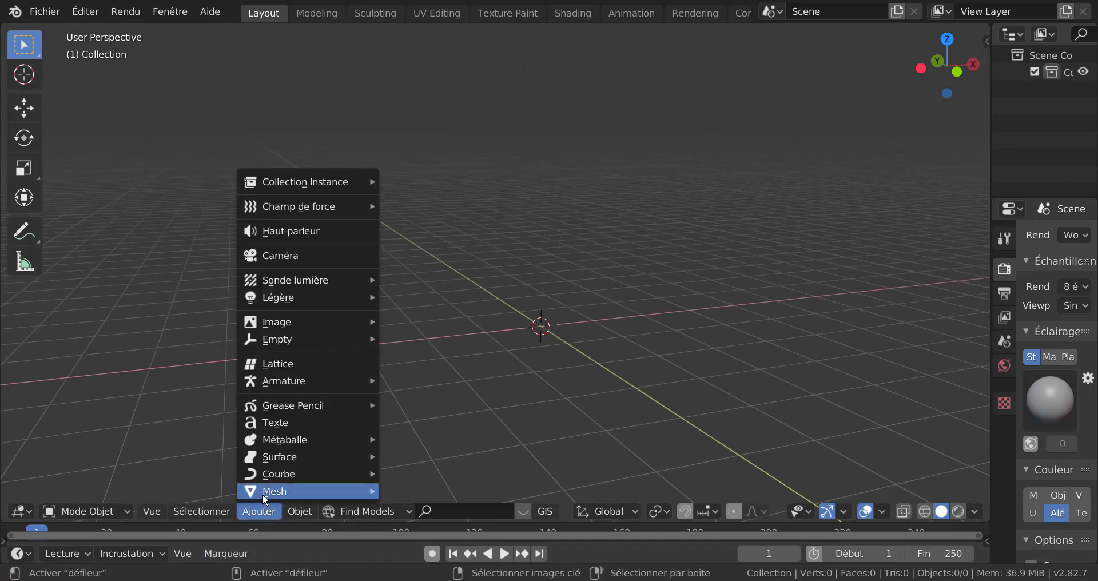
{"action": "mouse_move", "coordinate": [263, 494]}
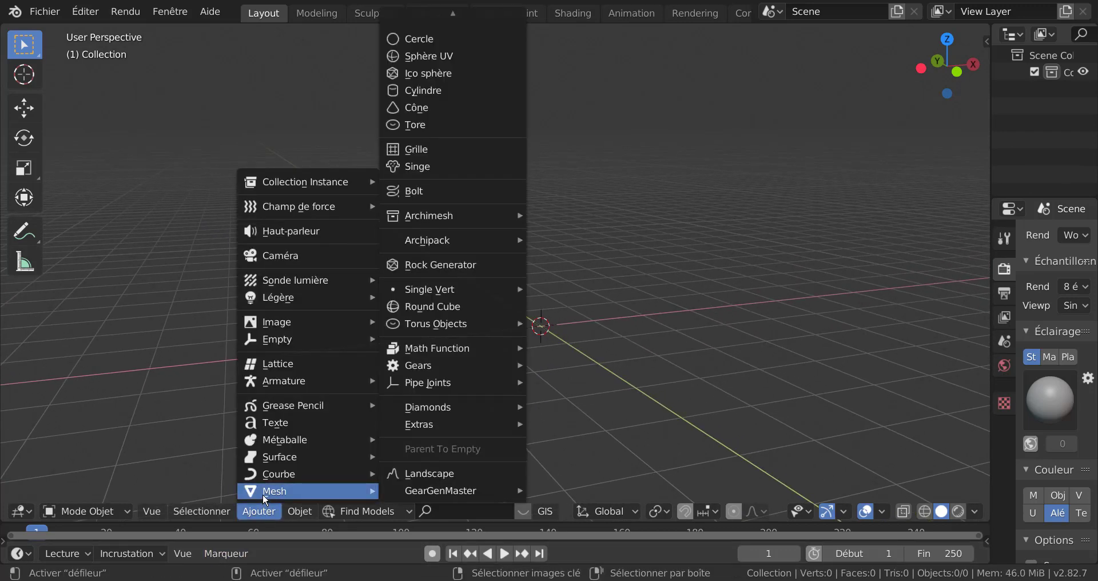
{"action": "left_click", "coordinate": [402, 37]}
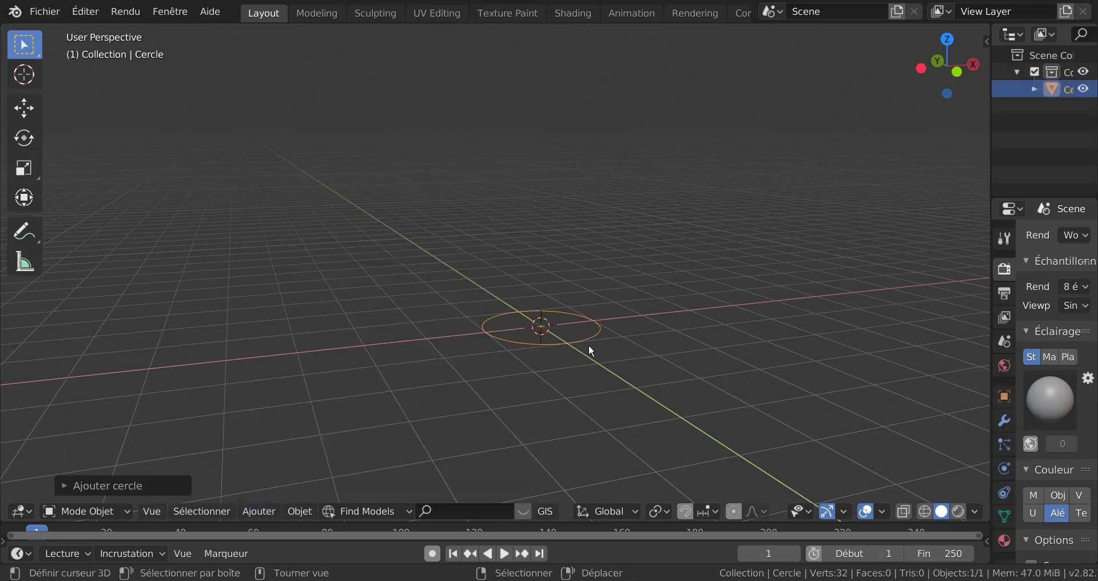
{"action": "key", "text": "Tab"}
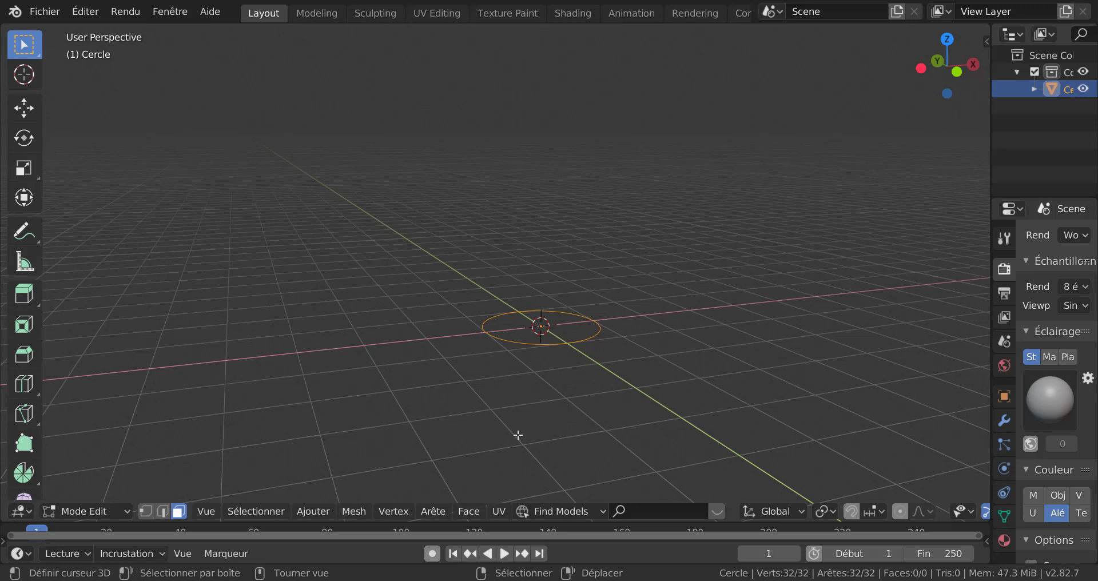
{"action": "key", "text": "1"}
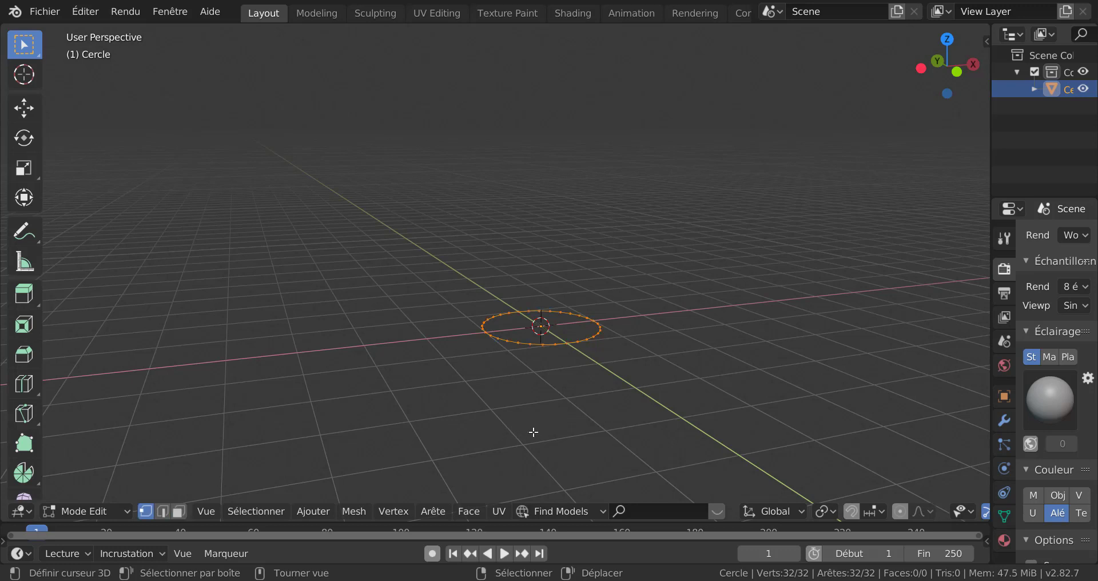
{"action": "scroll", "coordinate": [554, 433], "scroll_direction": "up", "scroll_amount": 2}
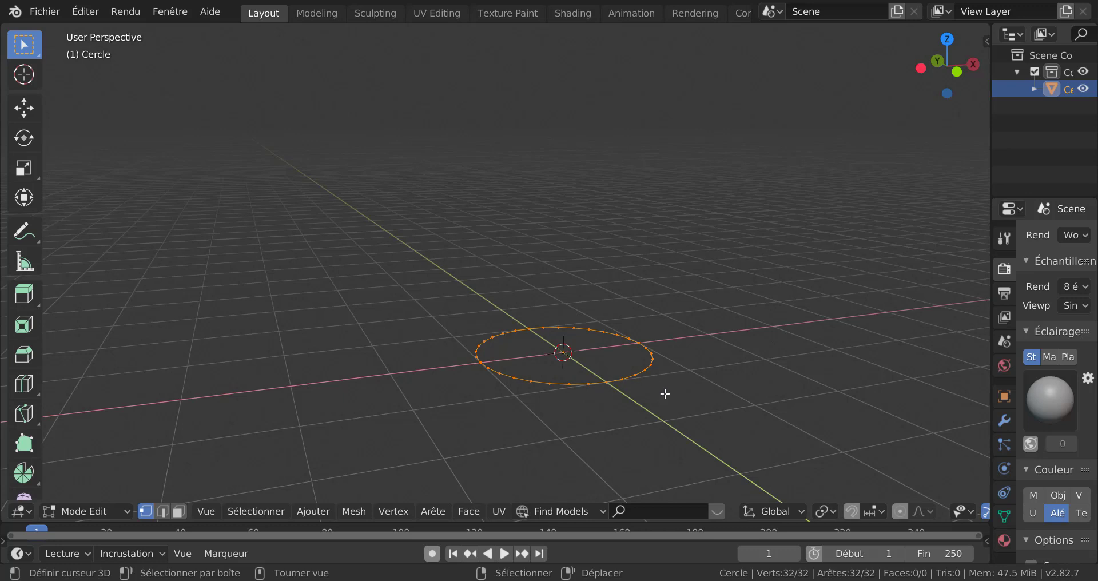
{"action": "key", "text": "Tab"}
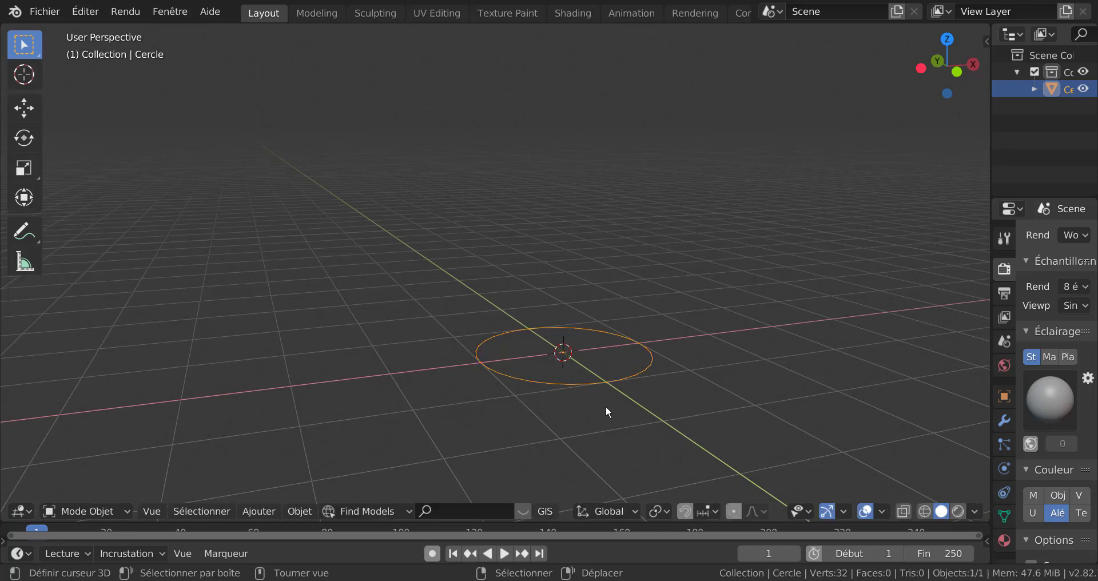
{"action": "key", "text": "s"}
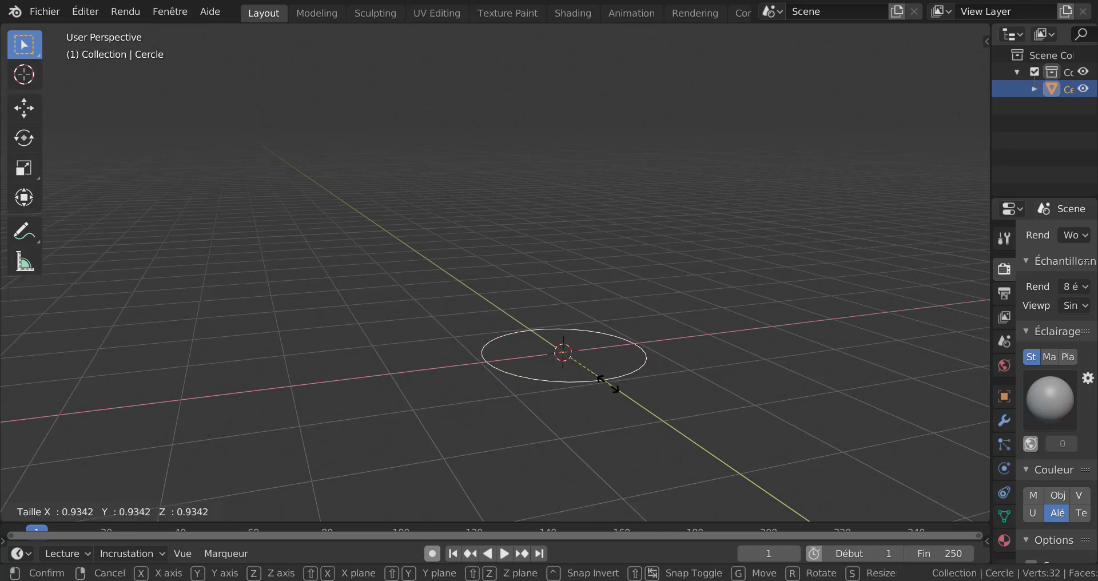
{"action": "key", "text": "Escape"}
{"action": "key", "text": "Delete"}
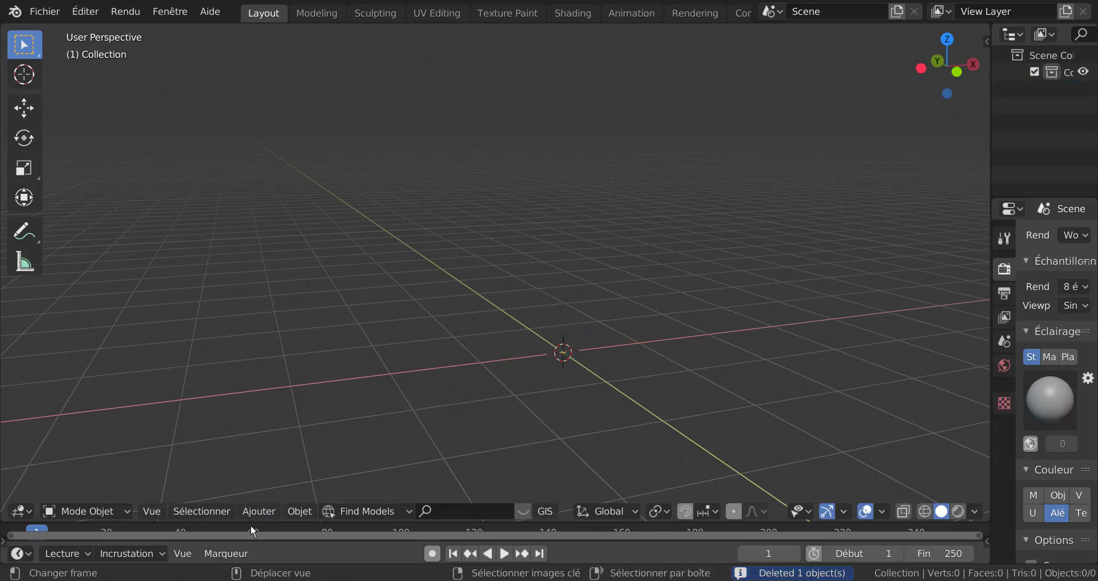
- Add a mesh circle with 8 vertices at the world origin and enter Edit Mode on it
{"action": "left_click", "coordinate": [258, 511]}
{"action": "mouse_move", "coordinate": [267, 492]}
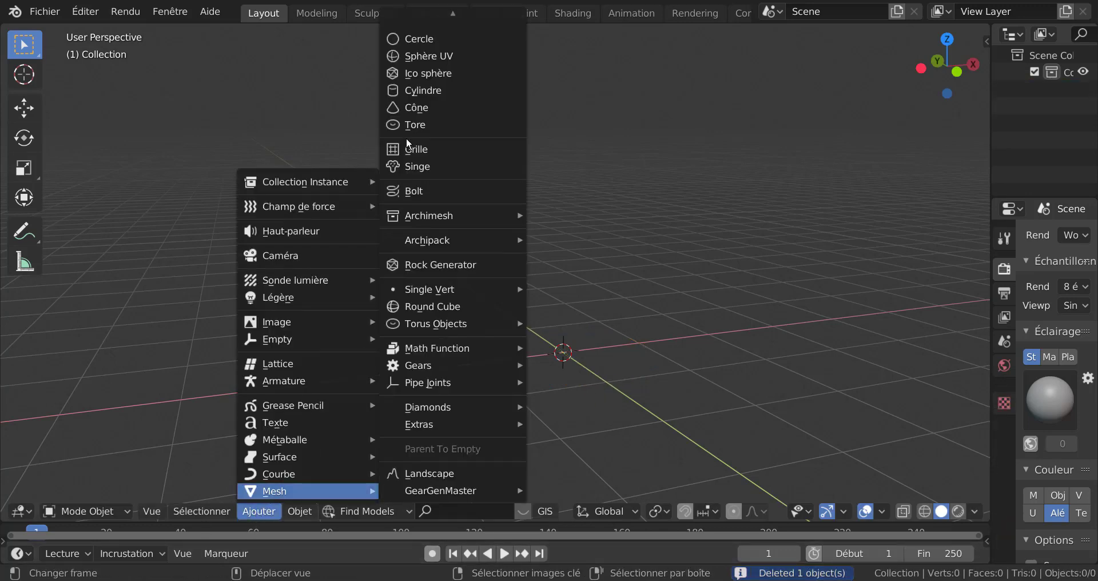
{"action": "left_click", "coordinate": [427, 40]}
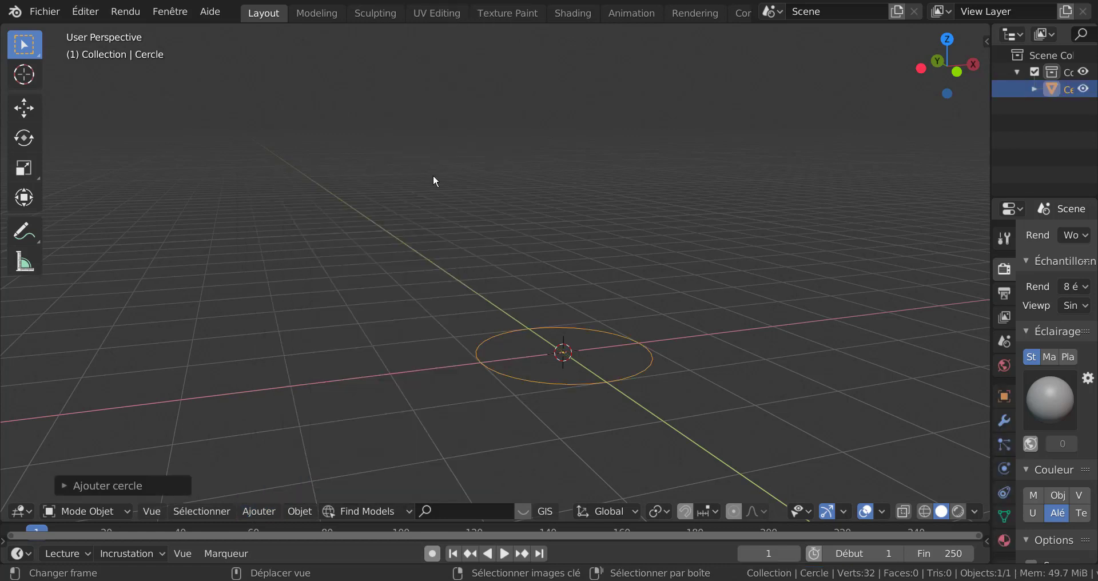
{"action": "left_click", "coordinate": [121, 487]}
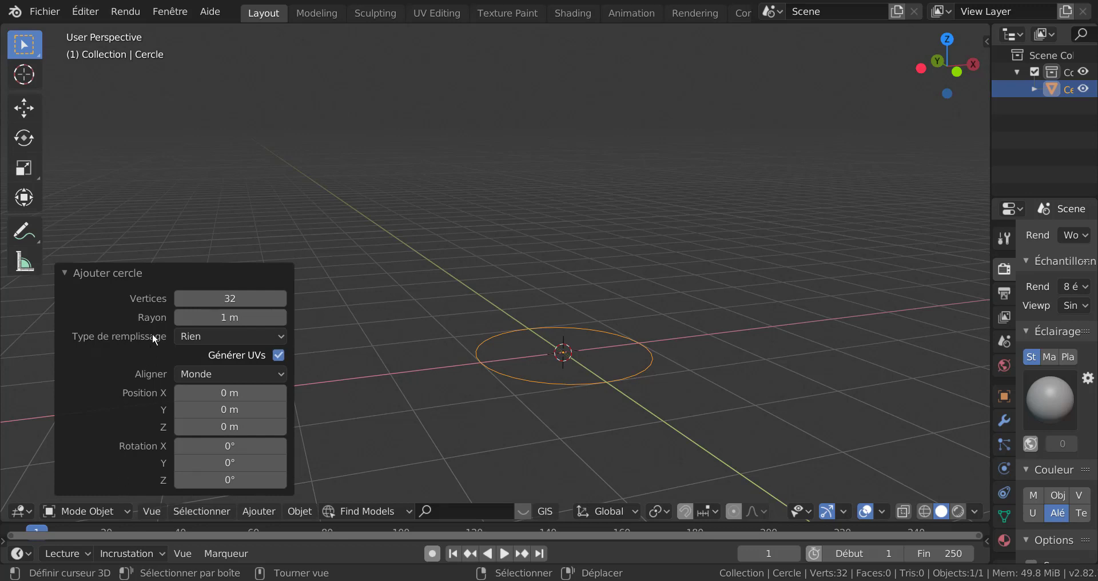
{"action": "left_click", "coordinate": [210, 297]}
{"action": "type", "text": "8"}
{"action": "key", "text": "Return"}
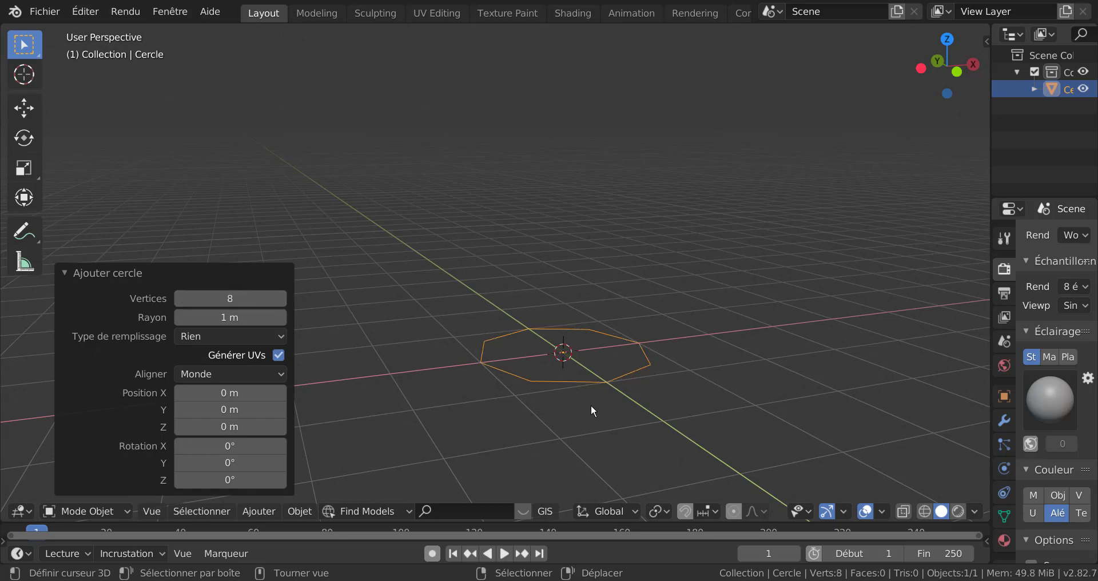
{"action": "key", "text": "Tab"}
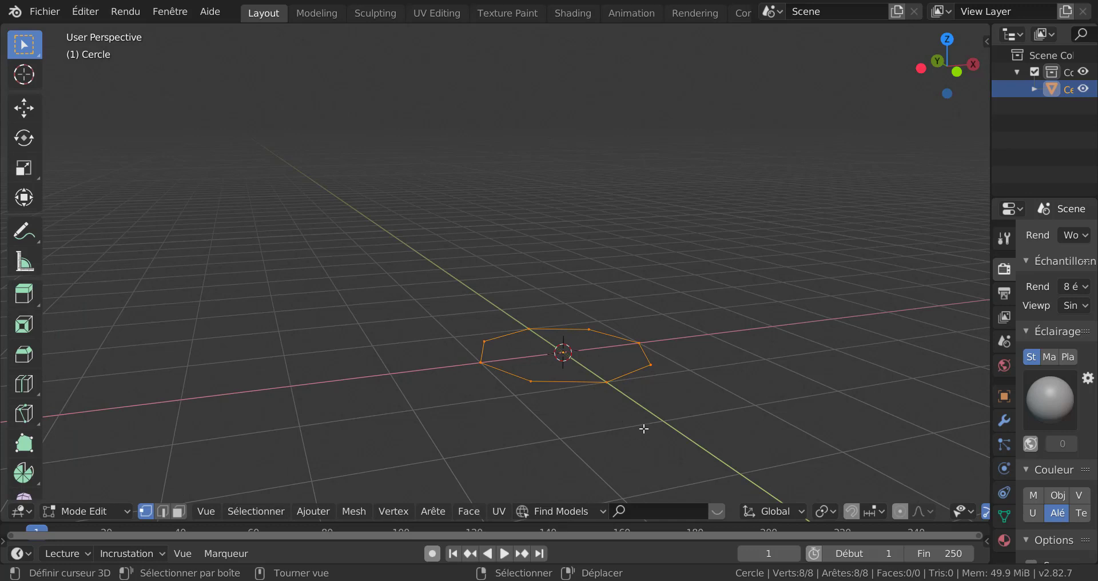
{"action": "middle_click_drag", "start_coordinate": [644, 428], "coordinate": [565, 419]}
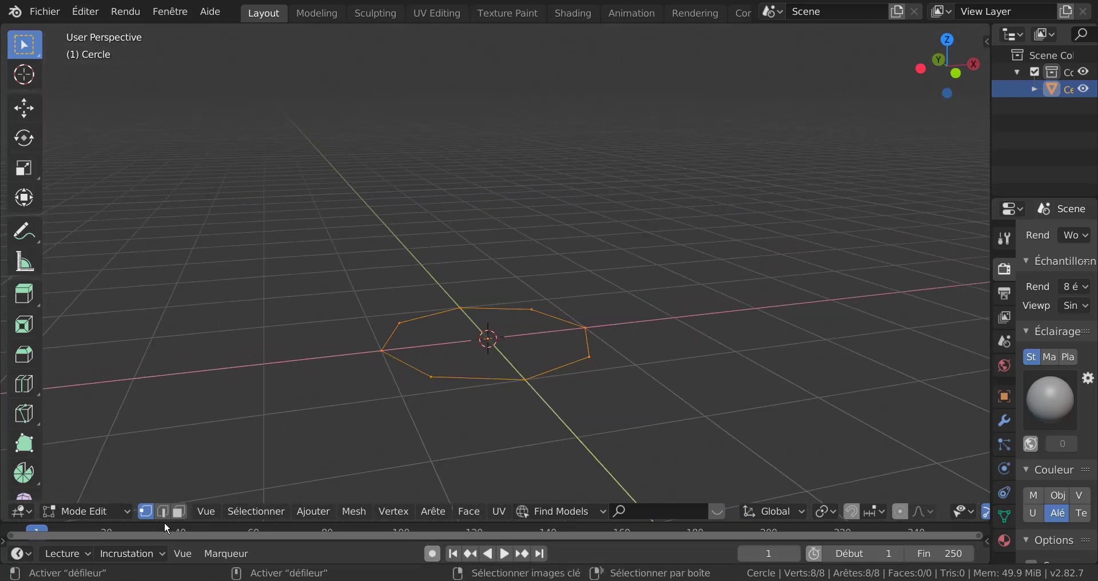
{"action": "left_click", "coordinate": [243, 511]}
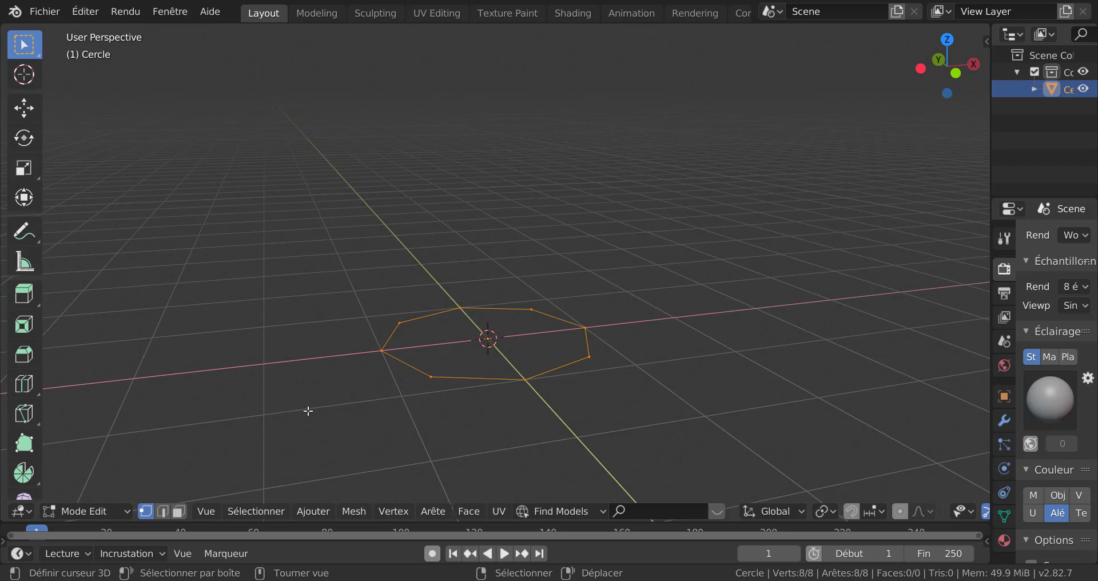
{"action": "key", "text": "q"}
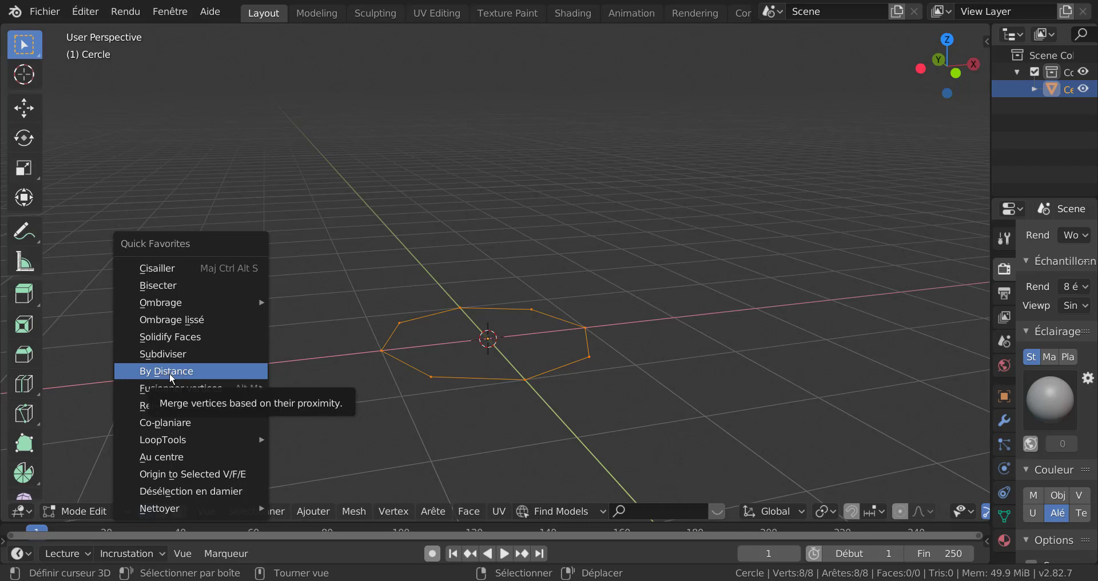
{"action": "left_click", "coordinate": [44, 12]}
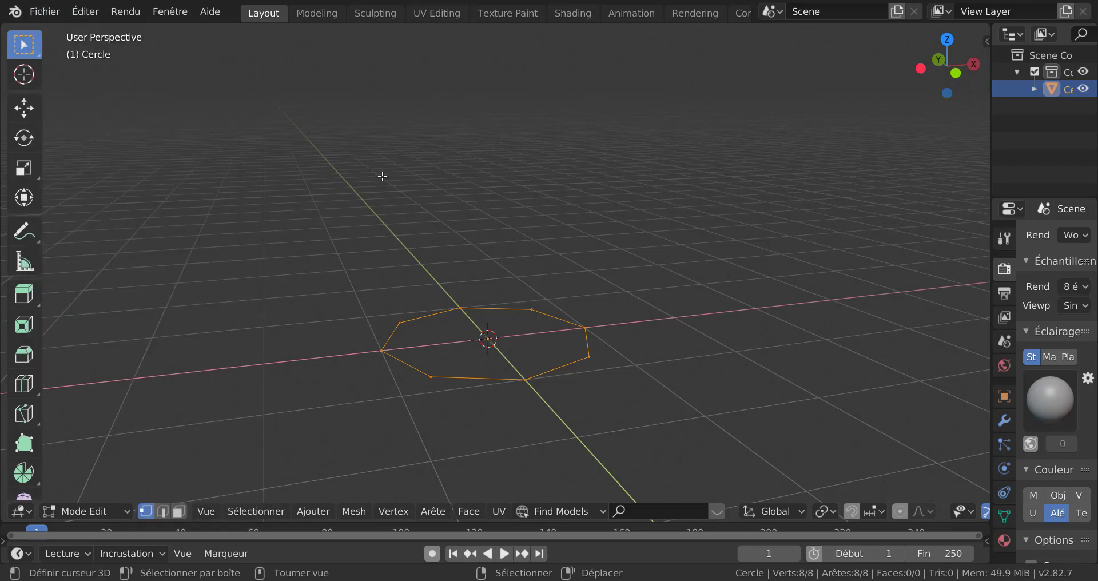
{"action": "left_click", "coordinate": [52, 14]}
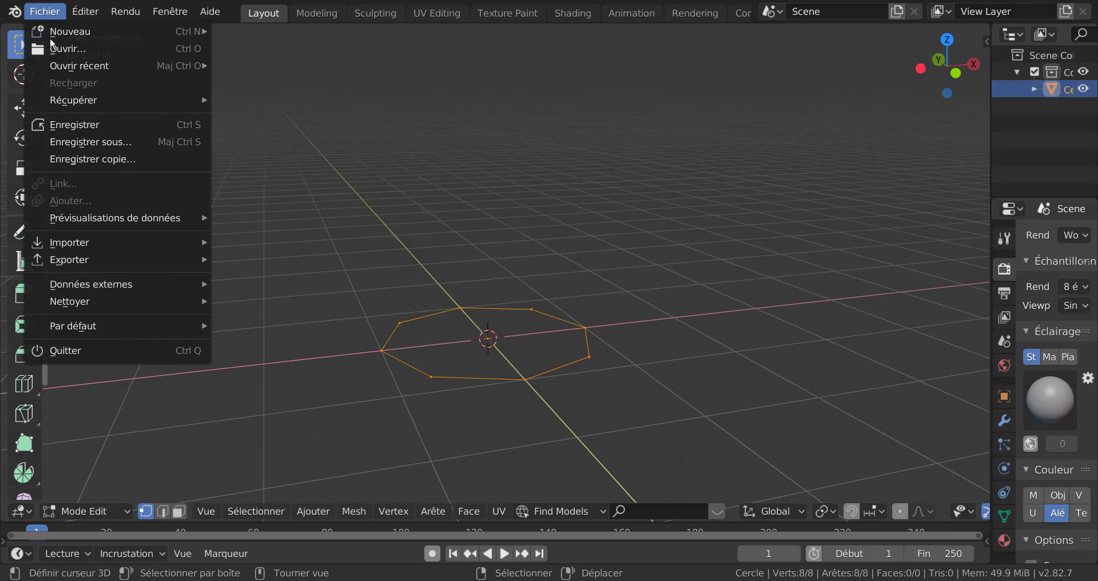
{"action": "mouse_move", "coordinate": [75, 255]}
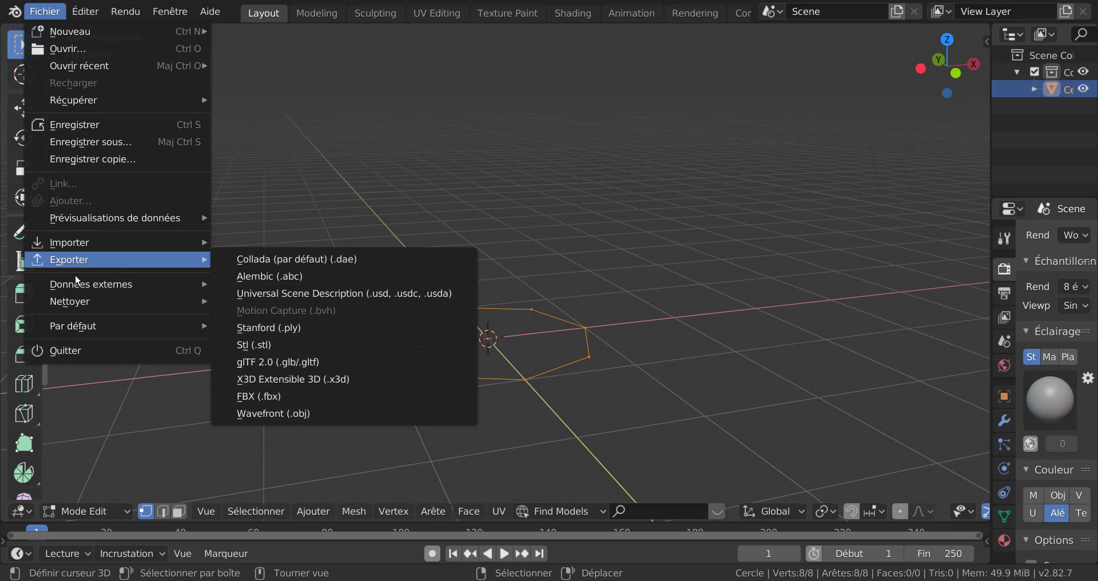
{"action": "mouse_move", "coordinate": [73, 300]}
{"action": "mouse_move", "coordinate": [73, 325]}
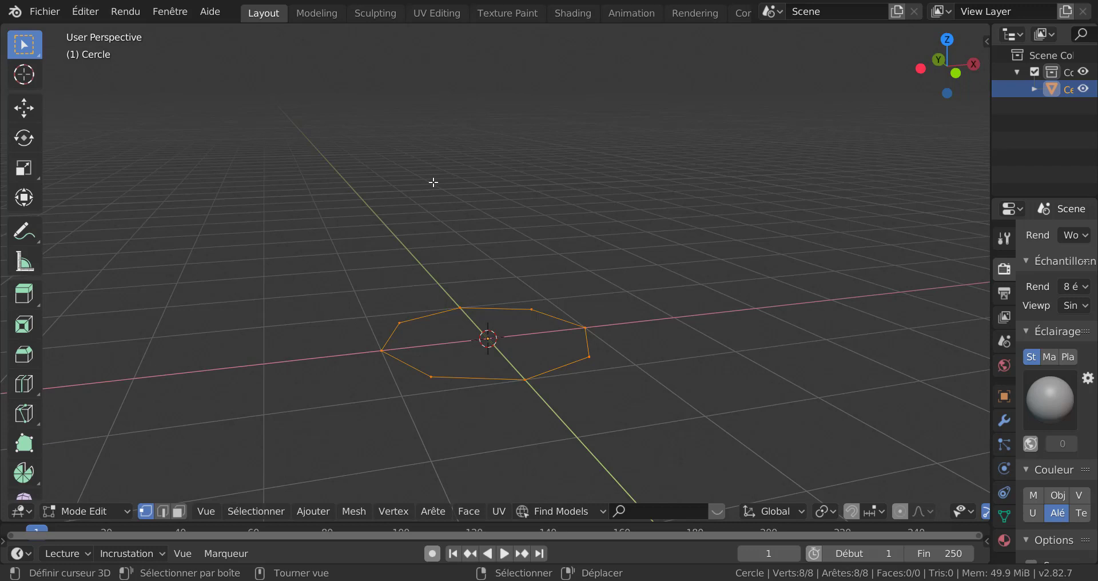
{"action": "left_click", "coordinate": [312, 511]}
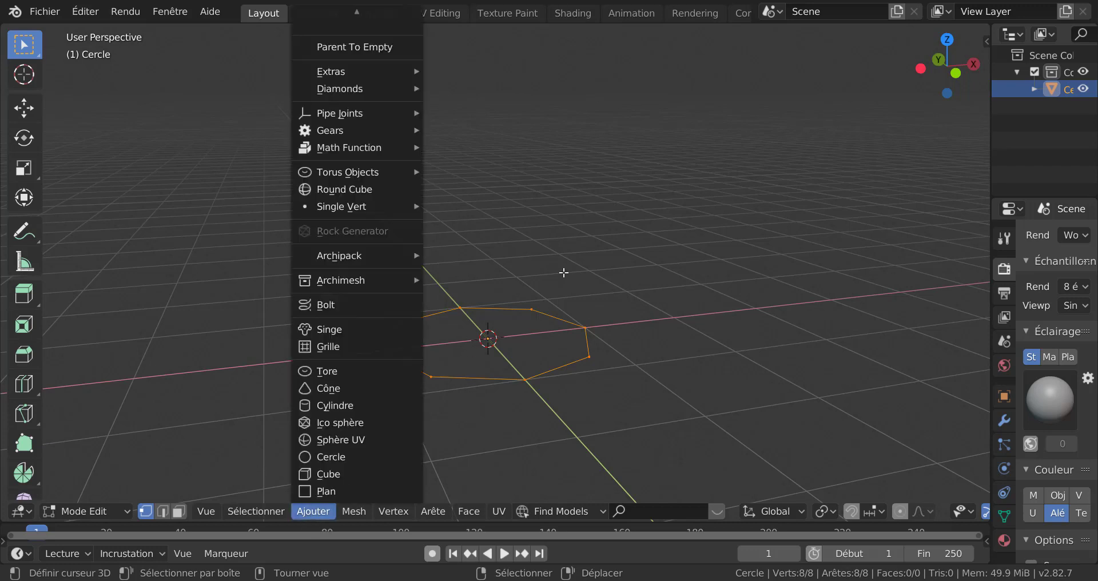
- Subdivide all edges of the octagon with the number of cuts set to 2
{"action": "key", "text": "q"}
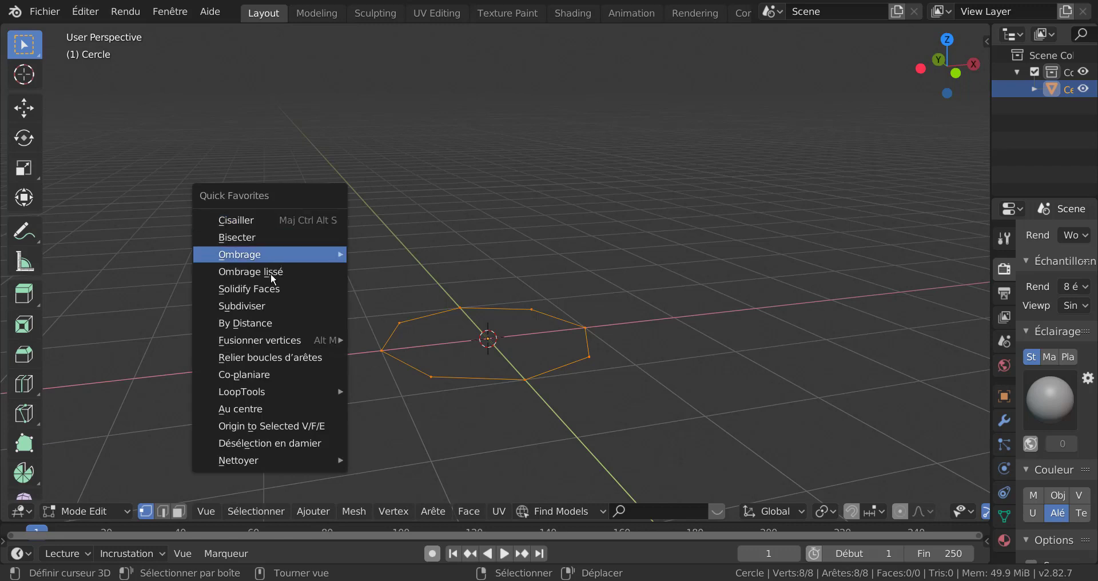
{"action": "left_click", "coordinate": [247, 307]}
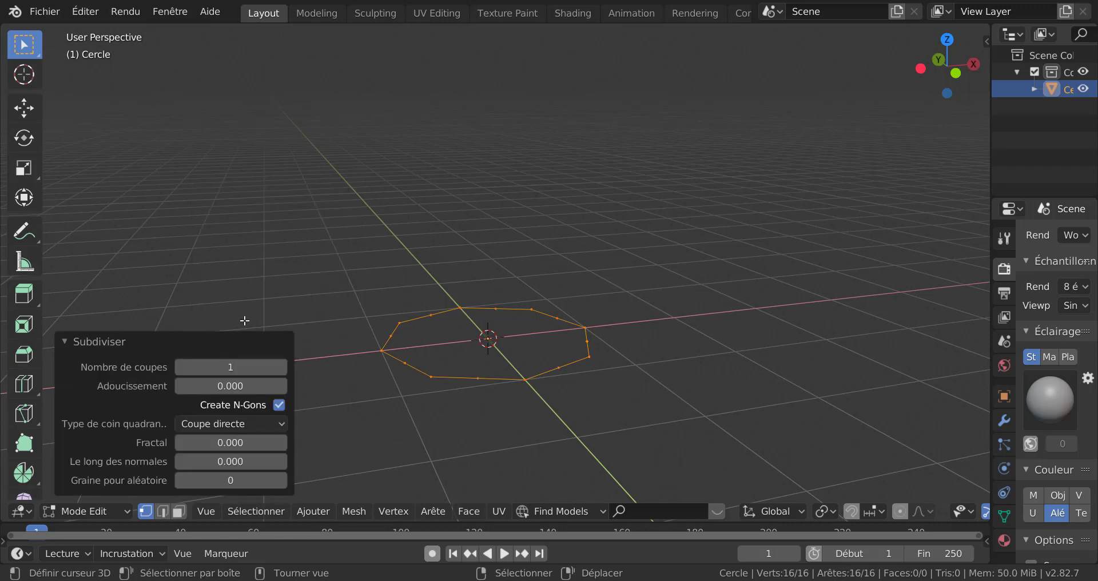
{"action": "left_click", "coordinate": [281, 368]}
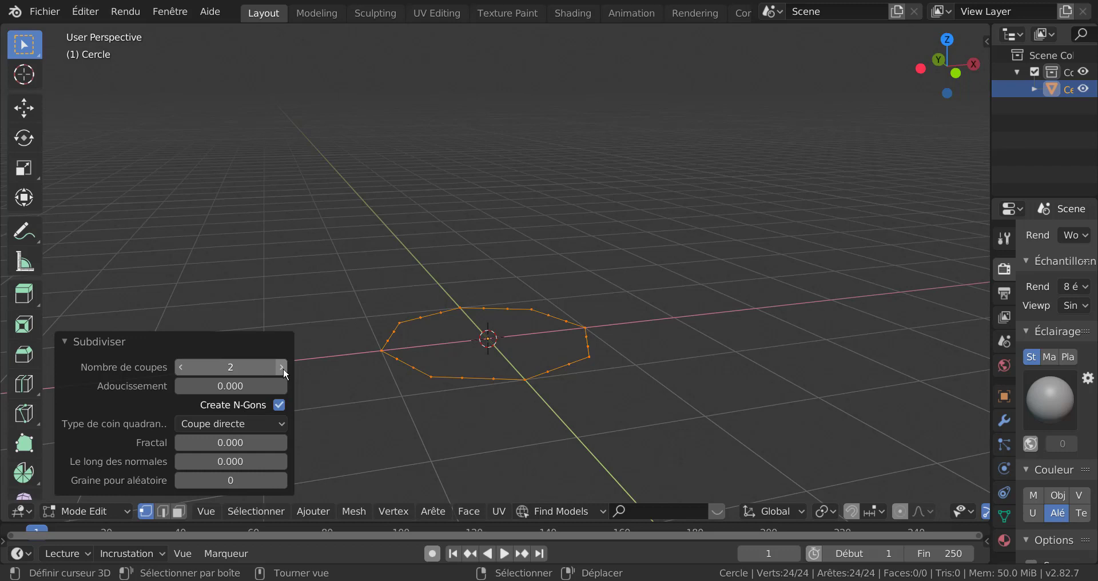
- Set the subdivision's number of cuts to 3 and extrude the octagon ring about 1.18 m upward along Z
{"action": "left_click", "coordinate": [282, 368]}
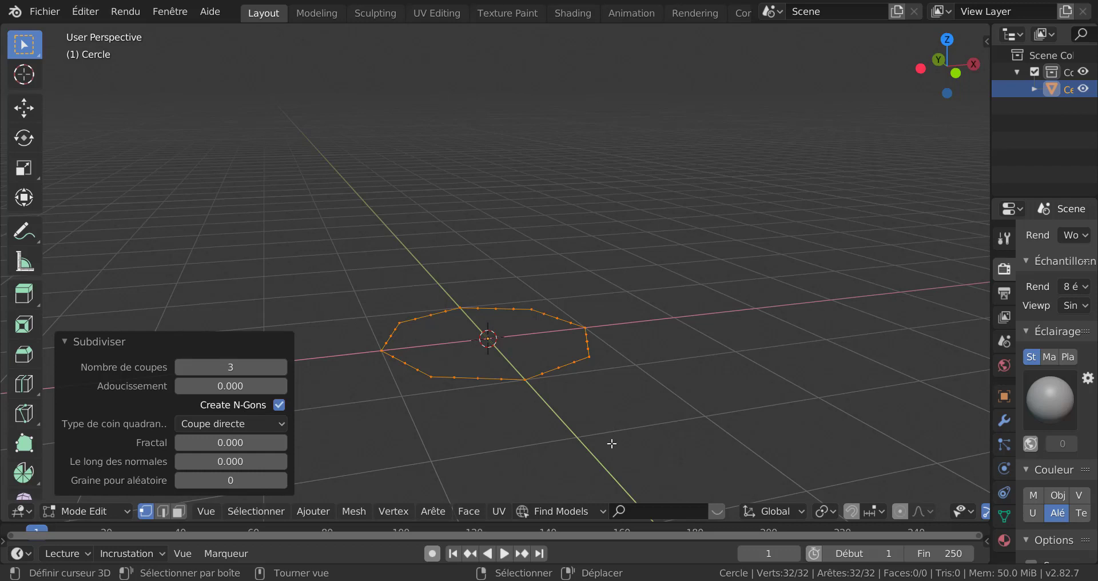
{"action": "key", "text": "e"}
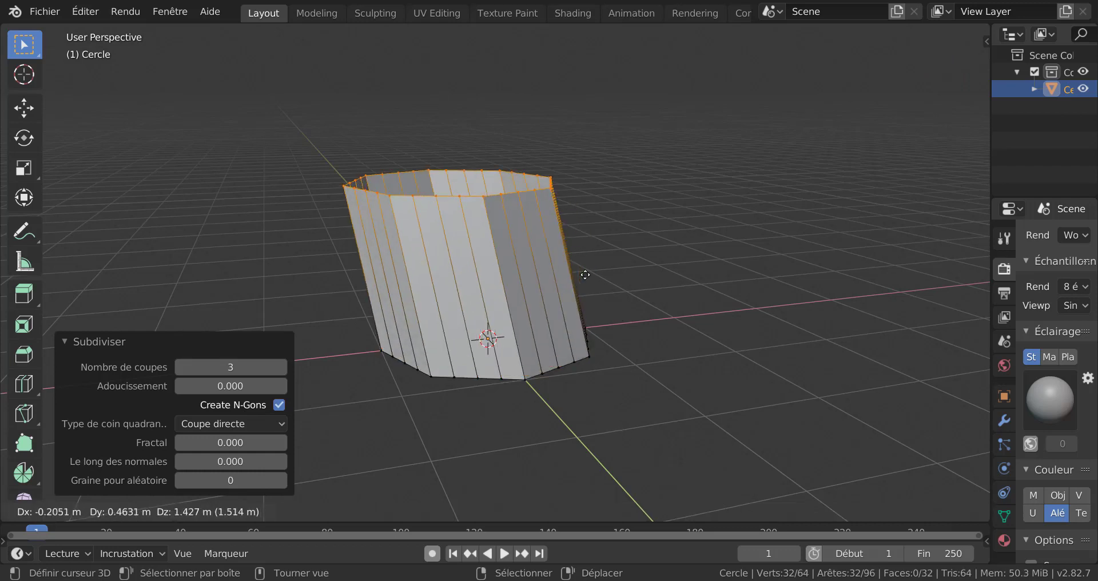
{"action": "key", "text": "z"}
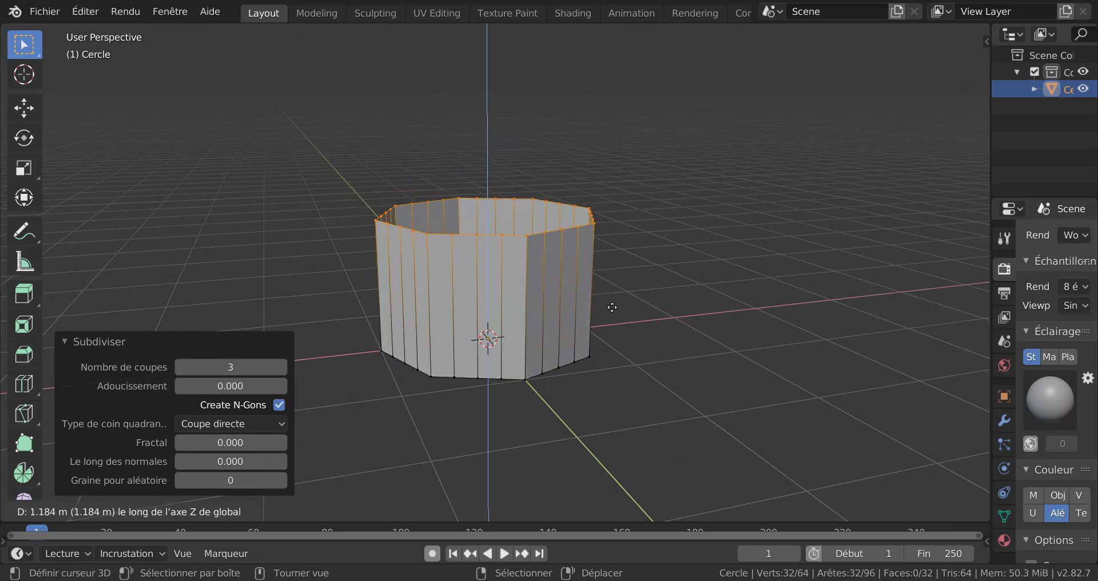
{"action": "left_click", "coordinate": [612, 307]}
- Scale the extruded upper ring down to about 0.06 to form a pointed cone-shaped roof
{"action": "key", "text": "s"}
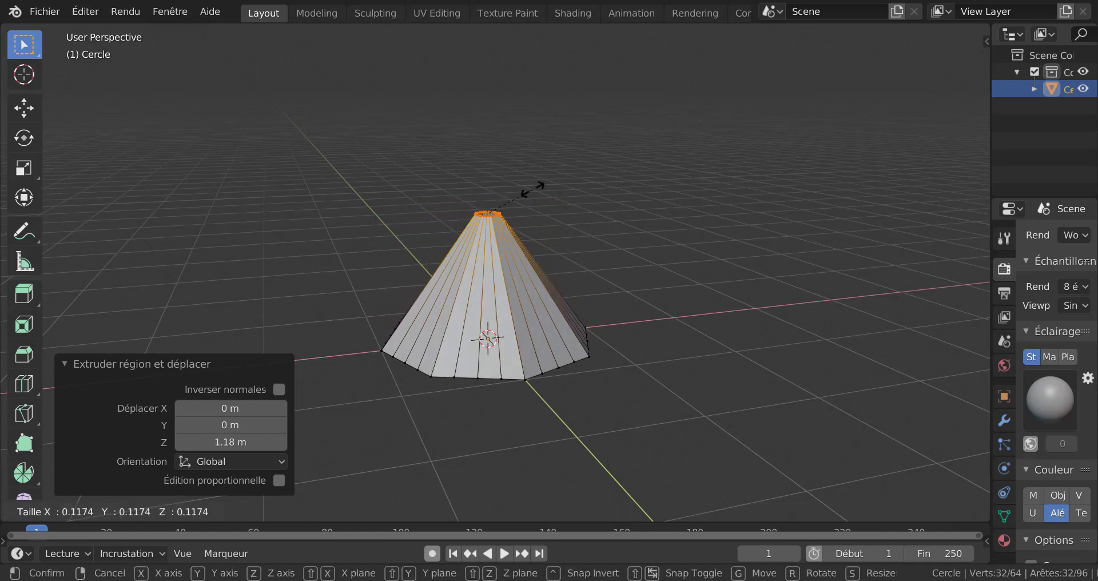
{"action": "left_click", "coordinate": [561, 376]}
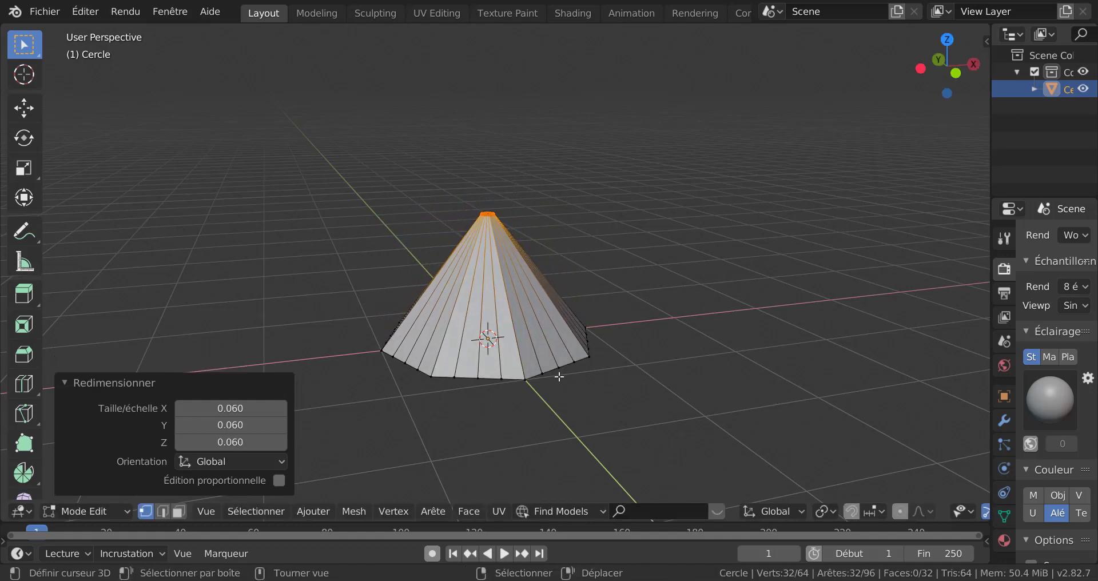
{"action": "mouse_move", "coordinate": [561, 375]}
{"action": "middle_mouse_down"}
{"action": "mouse_move", "coordinate": [582, 387]}
{"action": "mouse_move", "coordinate": [559, 373]}
{"action": "middle_mouse_up"}
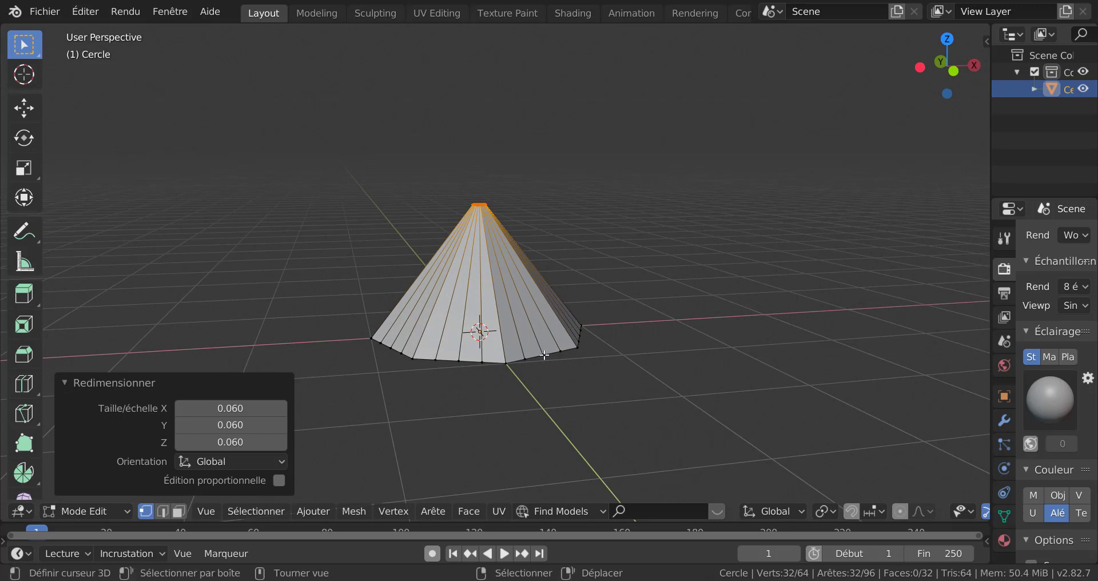
{"action": "scroll", "coordinate": [544, 360], "scroll_direction": "up", "scroll_amount": 2}
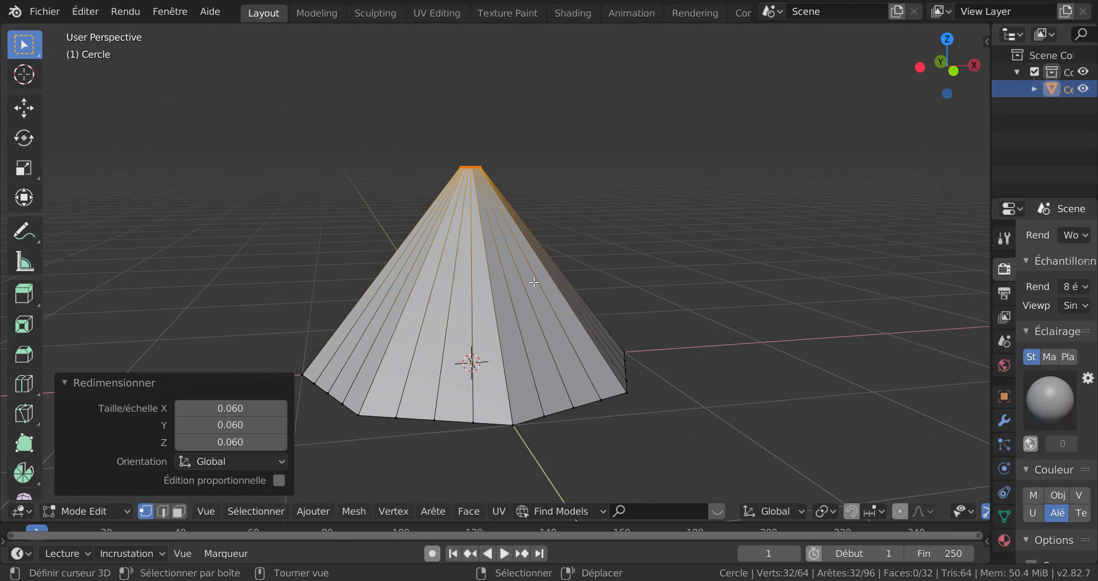
- Add one horizontal loop cut around the roof and slide it toward the base with a factor of about 0.496
{"action": "key", "text": "ctrl+r"}
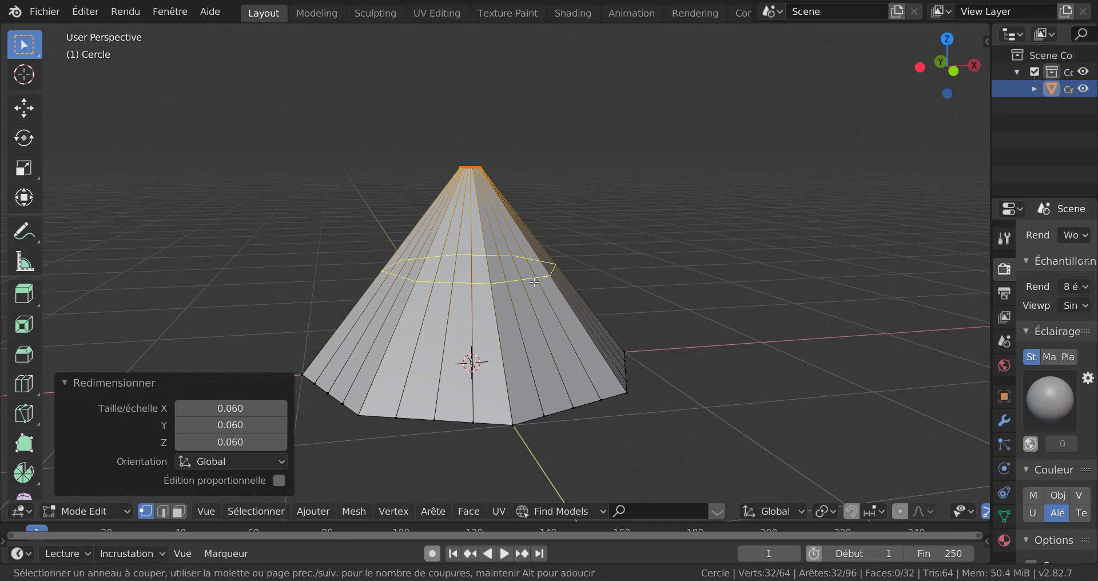
{"action": "left_click", "coordinate": [534, 283]}
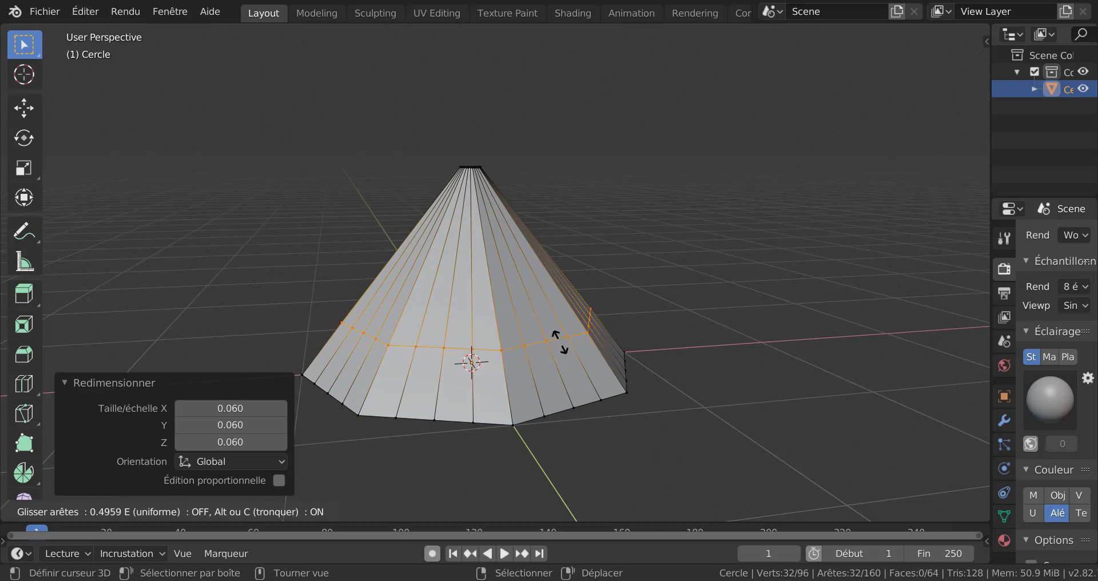
{"action": "left_click", "coordinate": [559, 342]}
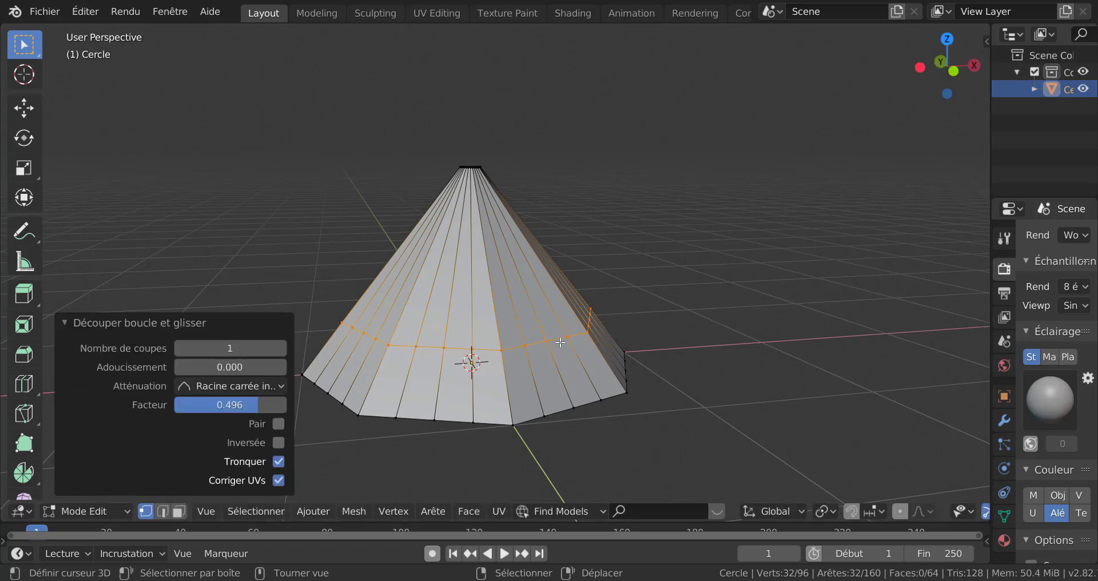
{"action": "middle_click_drag", "start_coordinate": [638, 301], "coordinate": [608, 322]}
{"action": "middle_click_drag", "start_coordinate": [496, 266], "coordinate": [516, 277]}
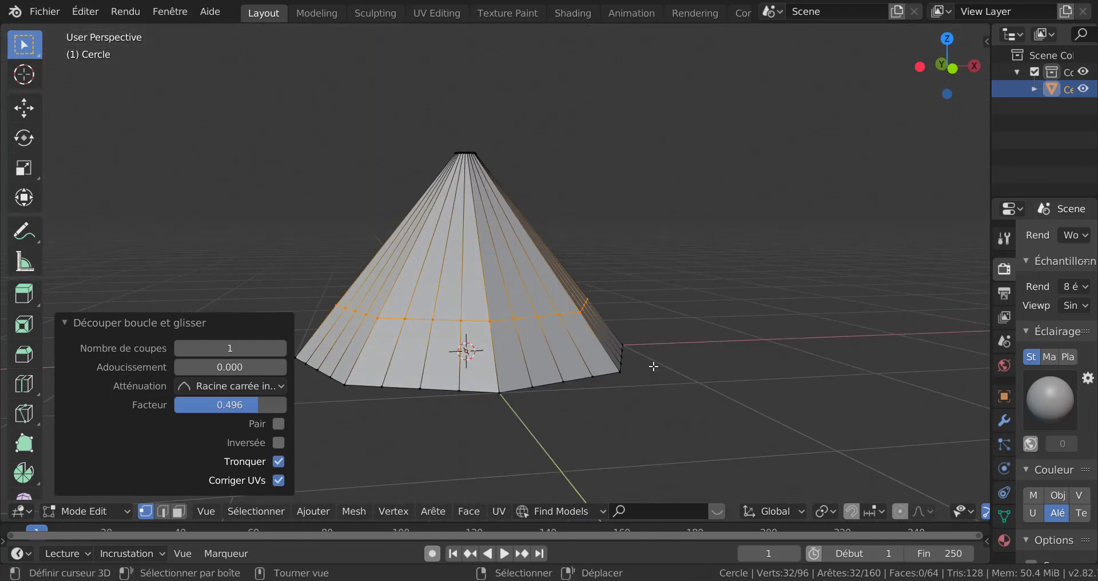
- Dissolve the three intermediate sloping edges above the loop cut on each of the eight roof sides, keeping the corner edges
{"action": "key", "text": "2"}
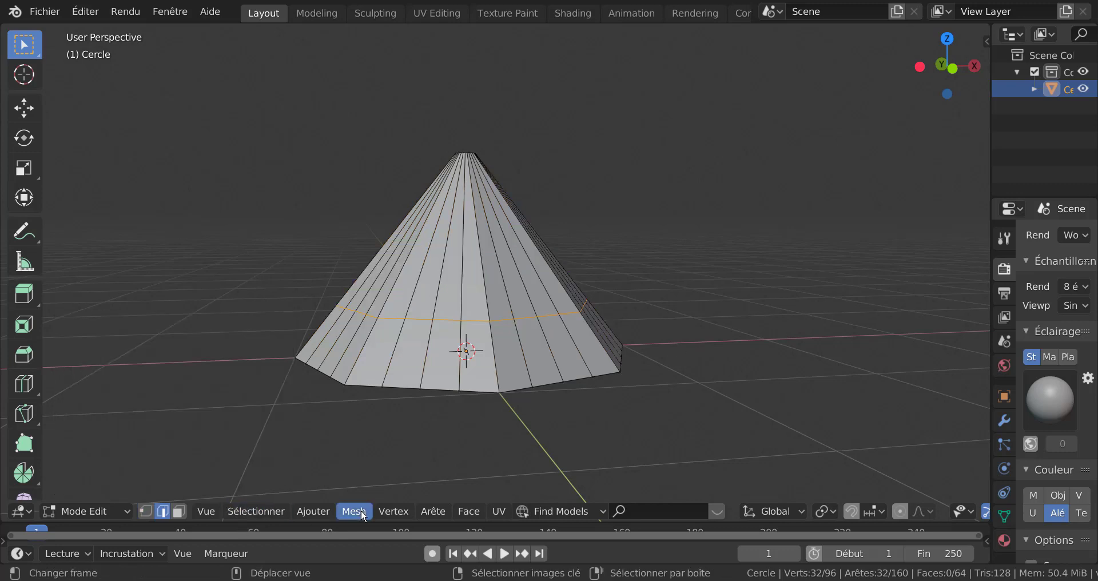
{"action": "left_click", "coordinate": [509, 298]}
{"action": "left_click", "coordinate": [529, 282], "text": "shift"}
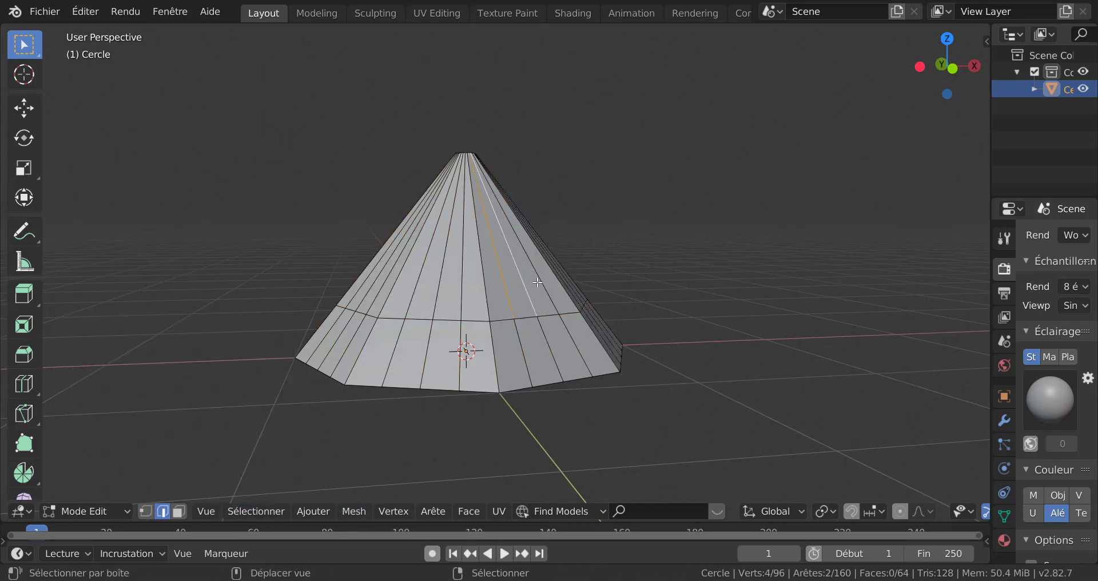
{"action": "left_click", "coordinate": [537, 282], "text": "shift"}
{"action": "middle_click_drag", "start_coordinate": [537, 283], "coordinate": [442, 289]}
{"action": "left_click", "coordinate": [410, 327], "text": "shift"}
{"action": "left_click", "coordinate": [422, 320], "text": "shift"}
{"action": "left_click", "coordinate": [430, 319], "text": "shift"}
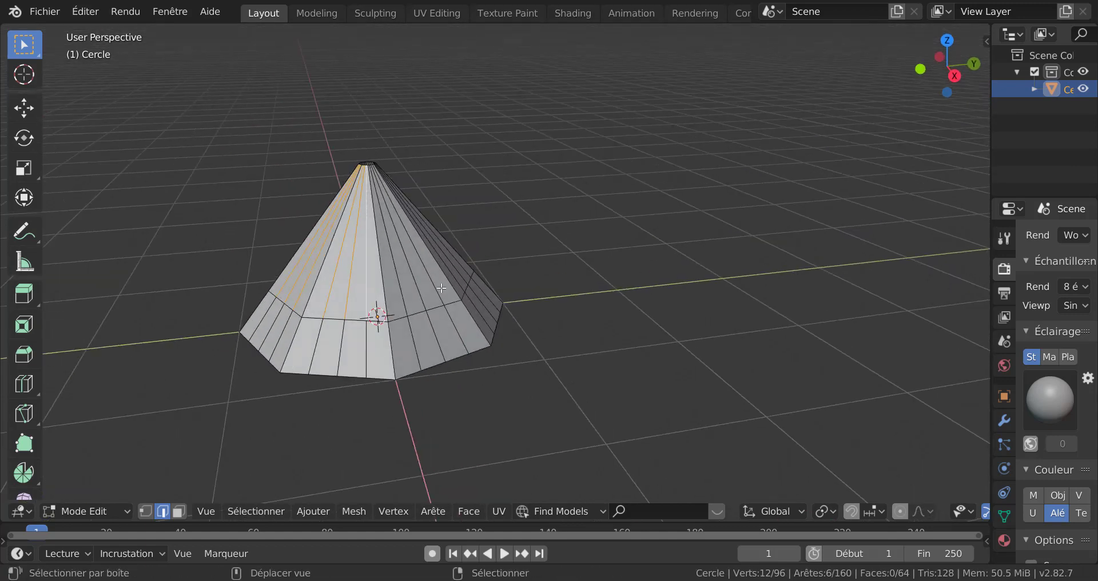
{"action": "left_click", "coordinate": [409, 292], "text": "shift"}
{"action": "left_click", "coordinate": [426, 275], "text": "shift"}
{"action": "left_click", "coordinate": [454, 278], "text": "shift"}
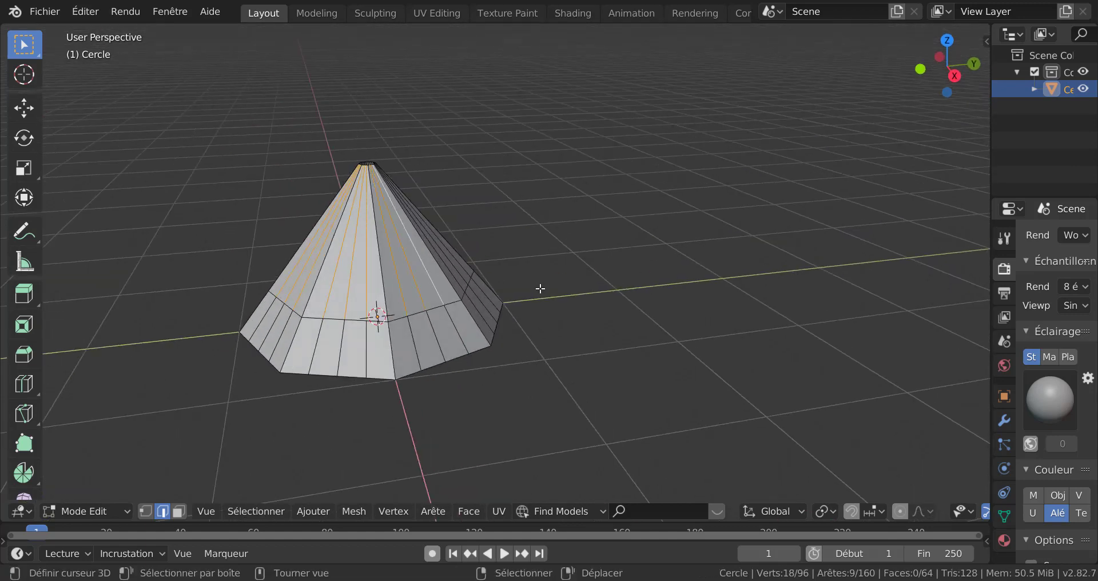
{"action": "middle_click_drag", "start_coordinate": [540, 289], "coordinate": [550, 232]}
{"action": "left_click", "coordinate": [459, 258], "text": "shift"}
{"action": "left_click", "coordinate": [468, 257], "text": "shift"}
{"action": "left_click", "coordinate": [482, 259], "text": "shift"}
{"action": "left_click", "coordinate": [548, 231], "text": "shift"}
{"action": "left_click", "coordinate": [559, 232], "text": "shift"}
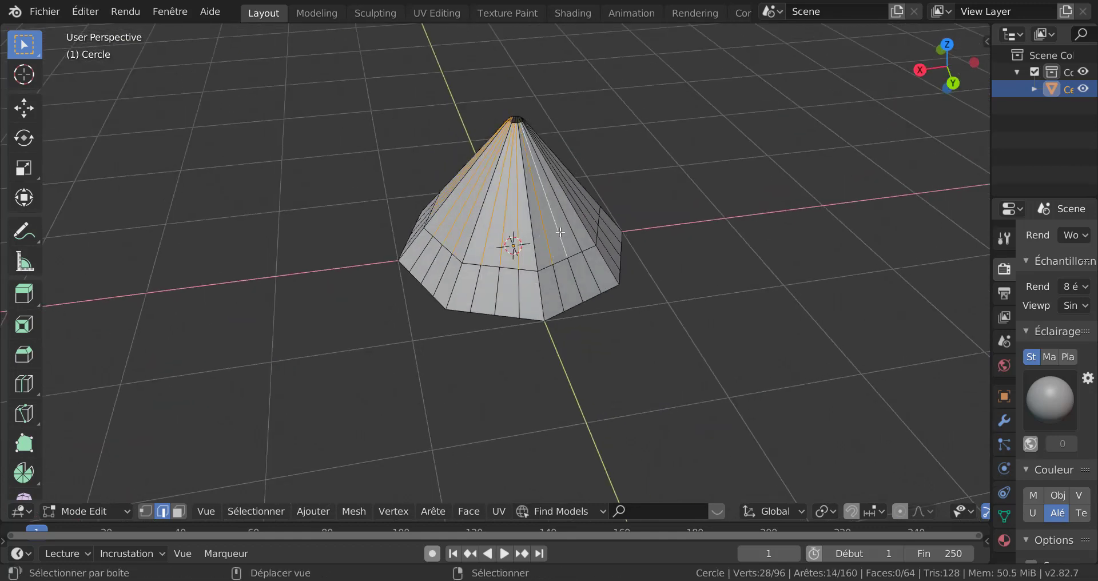
{"action": "left_click", "coordinate": [571, 233], "text": "shift"}
{"action": "middle_click_drag", "start_coordinate": [657, 260], "coordinate": [629, 290]}
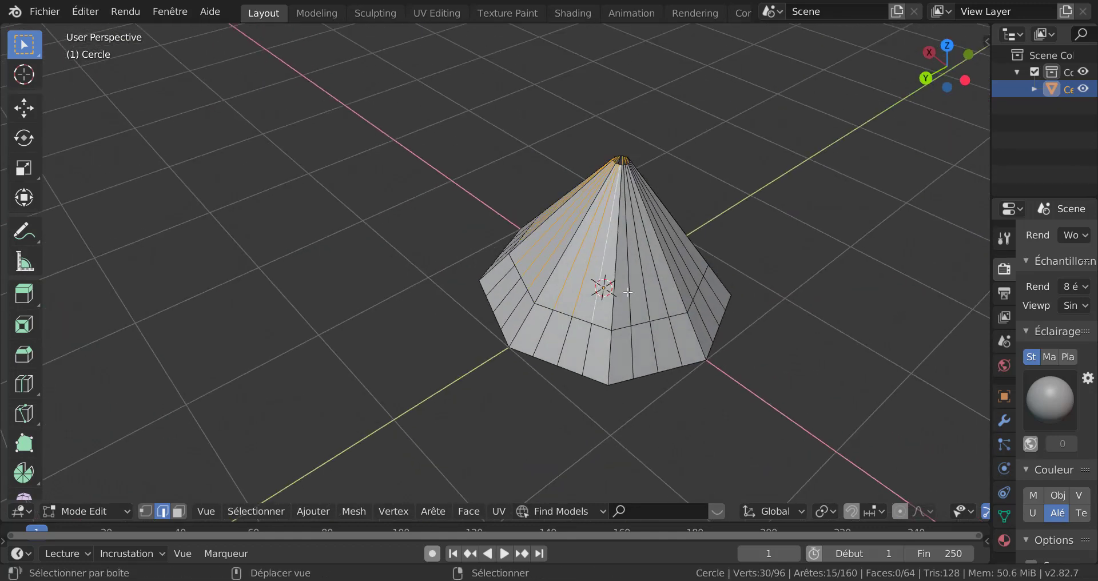
{"action": "left_click", "coordinate": [632, 290], "text": "shift"}
{"action": "left_click", "coordinate": [646, 292], "text": "shift"}
{"action": "left_click", "coordinate": [662, 295], "text": "shift"}
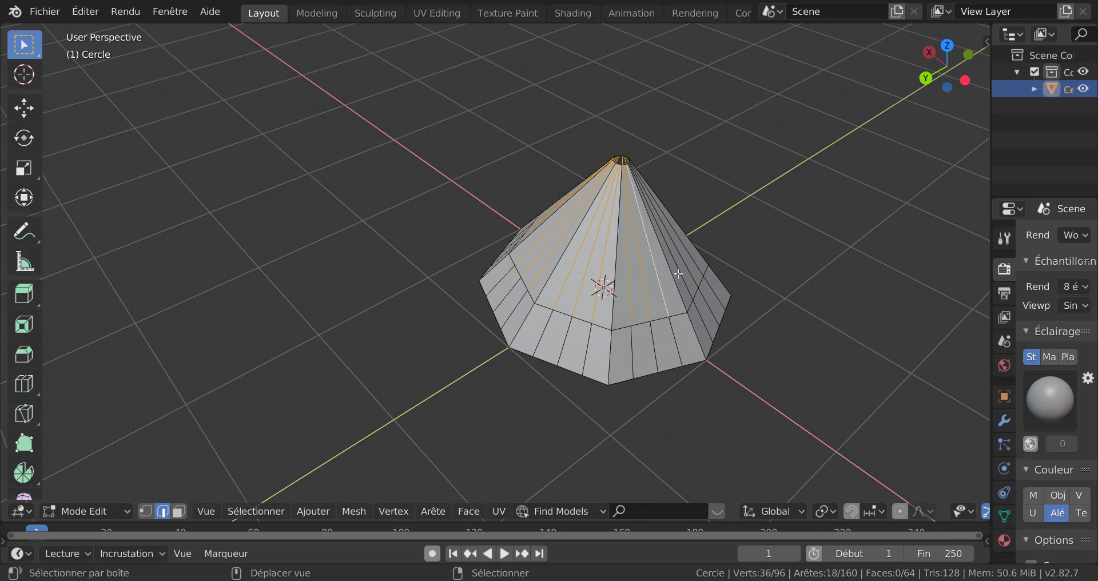
{"action": "left_click", "coordinate": [682, 271], "text": "shift"}
{"action": "left_click", "coordinate": [690, 265], "text": "shift"}
{"action": "left_click", "coordinate": [691, 258], "text": "shift"}
{"action": "middle_click_drag", "start_coordinate": [691, 258], "coordinate": [650, 282]}
{"action": "left_click", "coordinate": [590, 396], "text": "shift"}
{"action": "left_click", "coordinate": [598, 395], "text": "shift"}
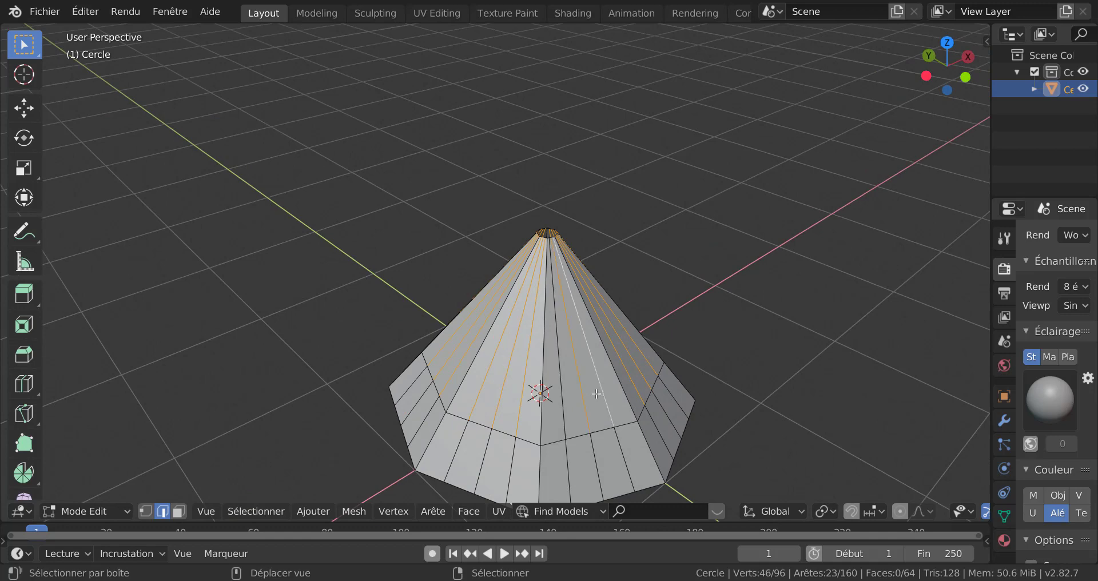
{"action": "left_click", "coordinate": [573, 403], "text": "shift"}
{"action": "scroll", "coordinate": [693, 349], "scroll_direction": "down", "scroll_amount": 2}
{"action": "middle_click_drag", "start_coordinate": [693, 348], "coordinate": [716, 360]}
{"action": "scroll", "coordinate": [721, 302], "scroll_direction": "up", "scroll_amount": 3}
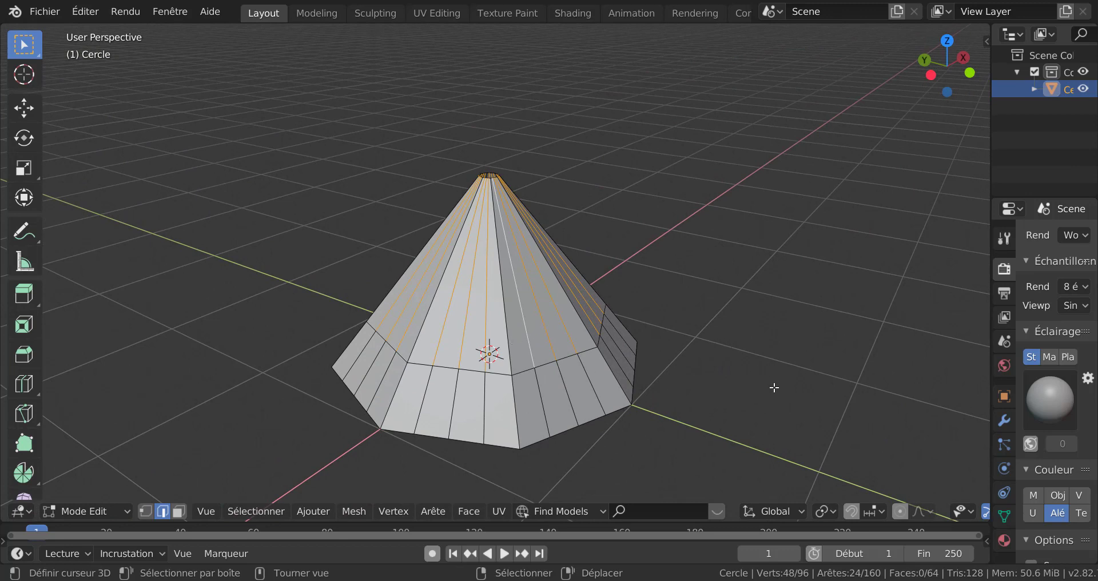
{"action": "key", "text": "x"}
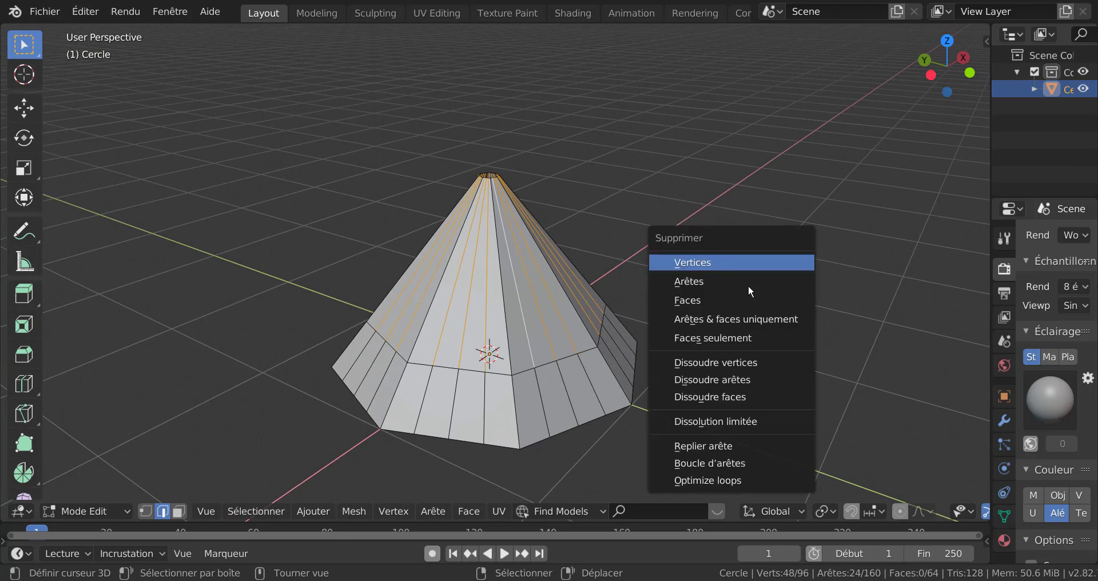
{"action": "left_click", "coordinate": [748, 380]}
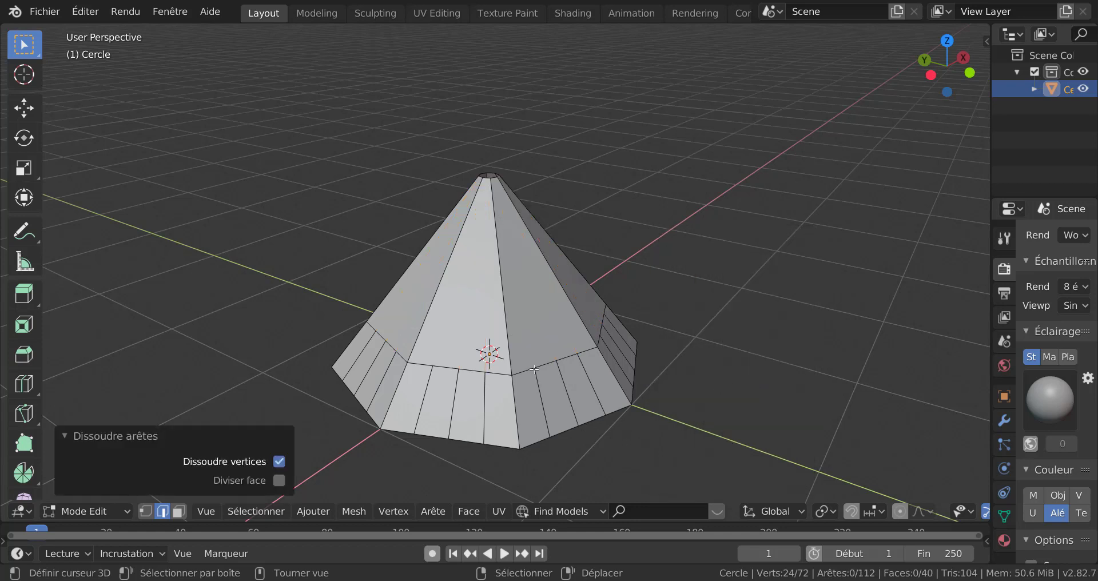
- Merge the three intermediate loop vertices on one roof side at their center, working in vertex selection mode
{"action": "key", "text": "alt+a"}
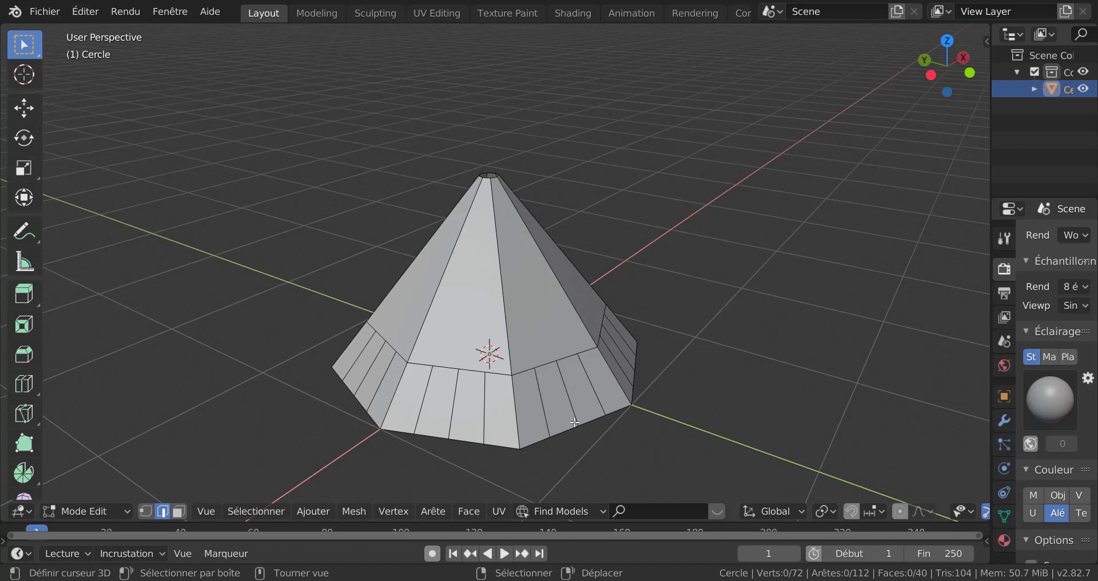
{"action": "key", "text": "1"}
{"action": "key", "text": "c"}
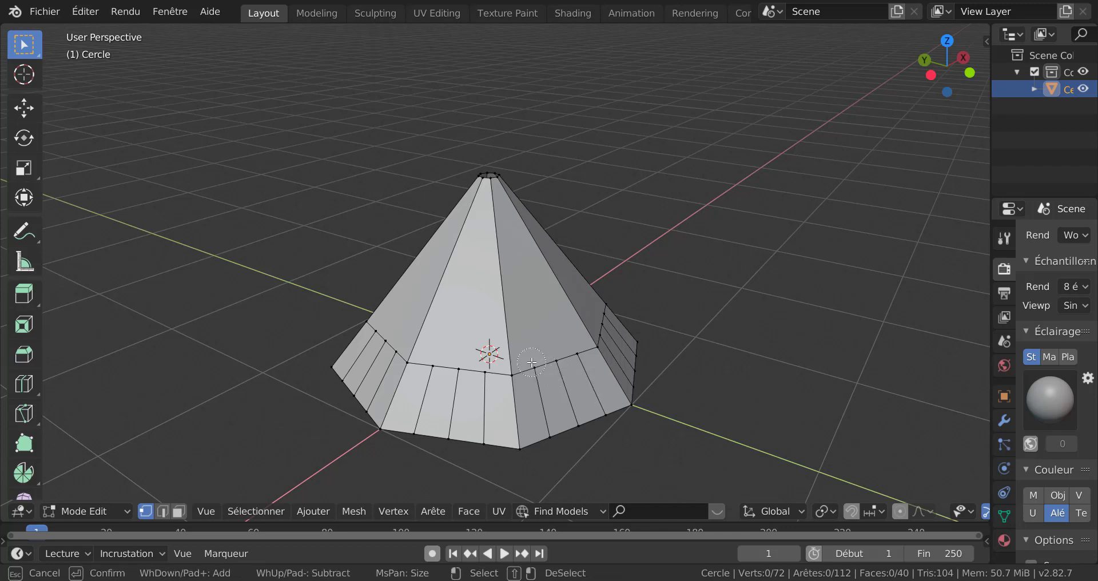
{"action": "left_click_drag", "start_coordinate": [532, 368], "coordinate": [564, 356]}
{"action": "key", "text": "Escape"}
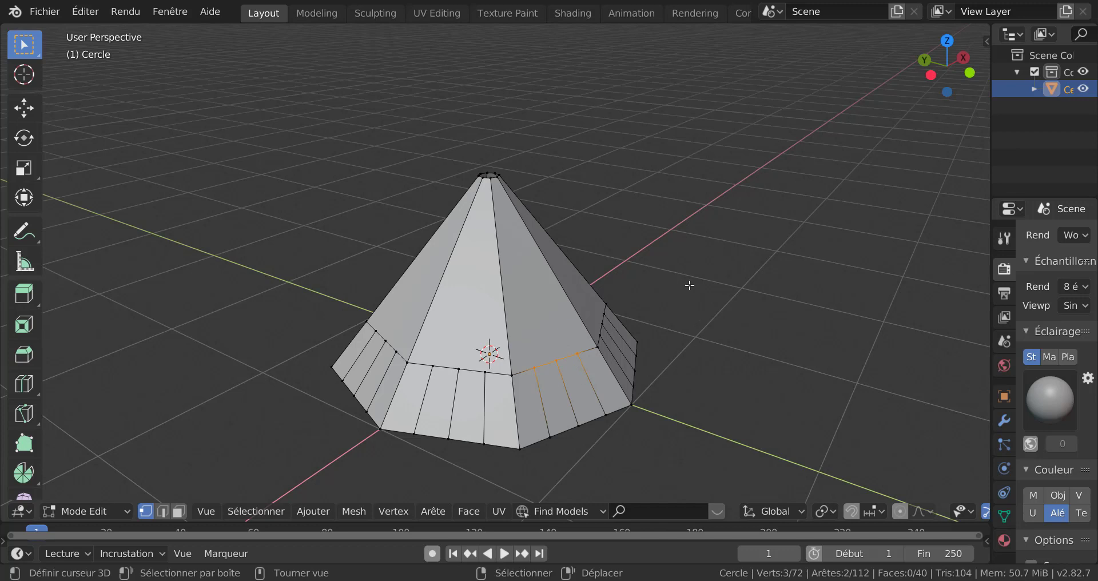
{"action": "key", "text": "q"}
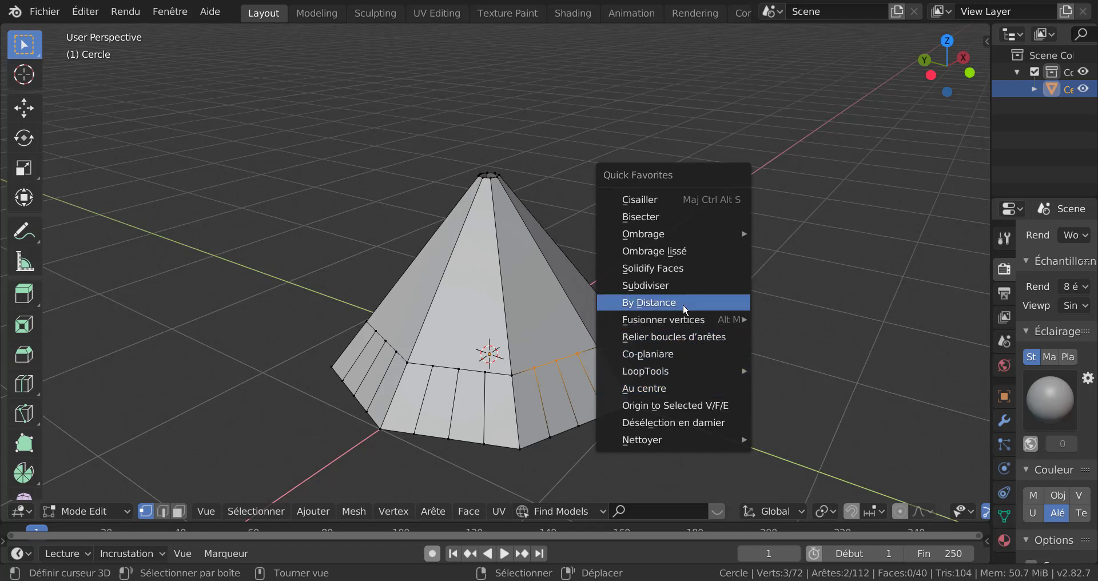
{"action": "mouse_move", "coordinate": [684, 325]}
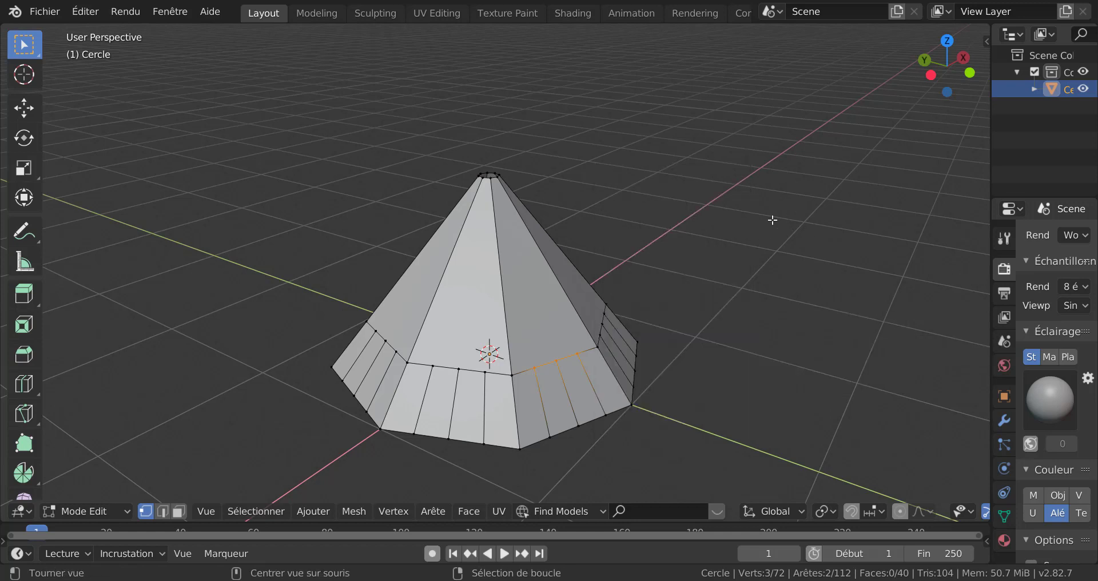
{"action": "key", "text": "m"}
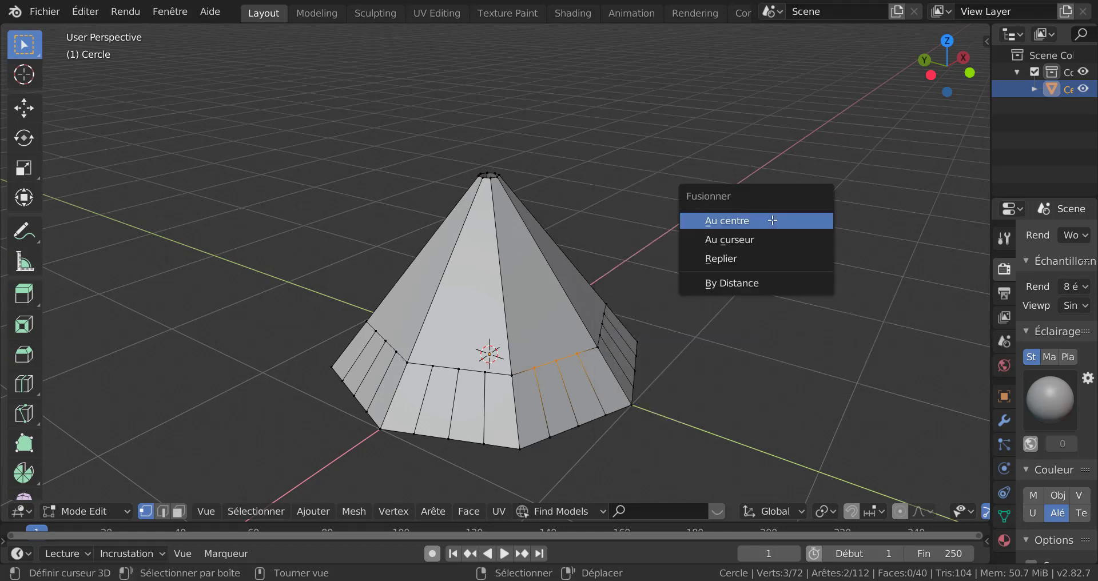
{"action": "left_click", "coordinate": [725, 220]}
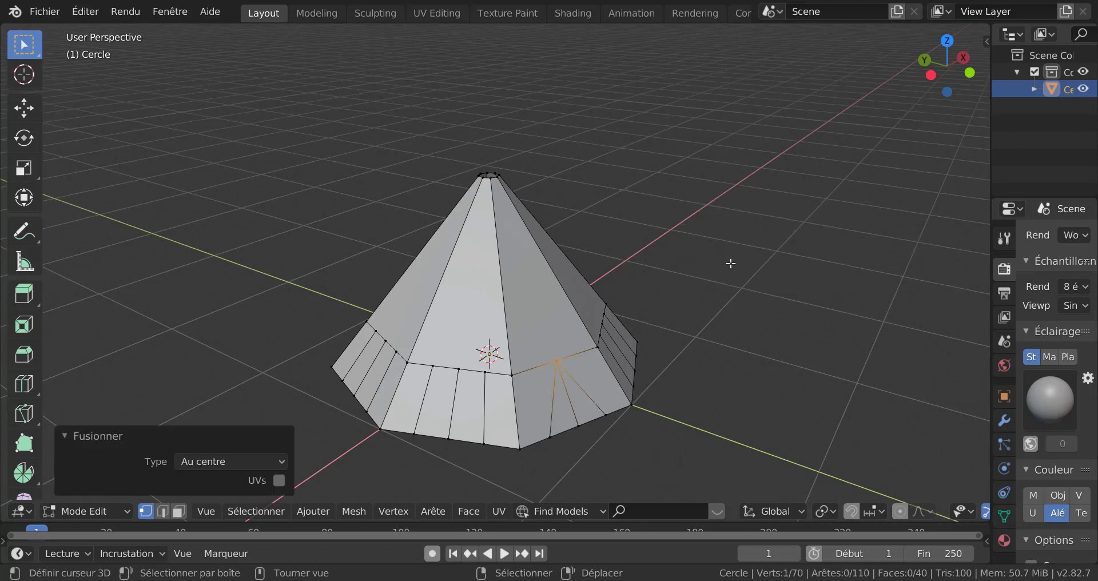
- Merge the three intermediate loop vertices on the adjacent second roof side at their center
{"action": "middle_click_drag", "start_coordinate": [714, 304], "coordinate": [611, 330]}
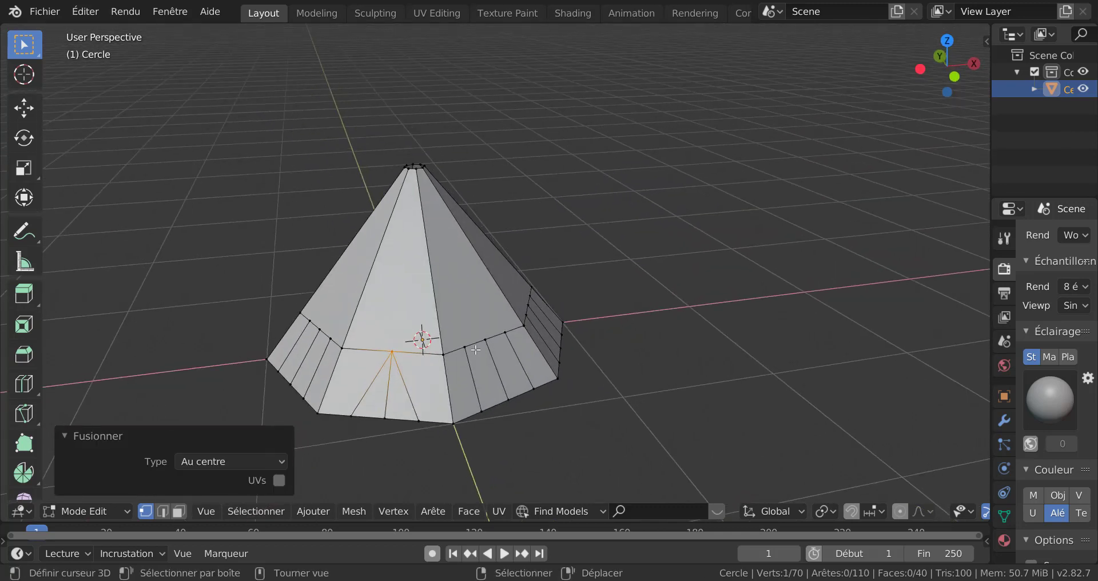
{"action": "left_click", "coordinate": [478, 343]}
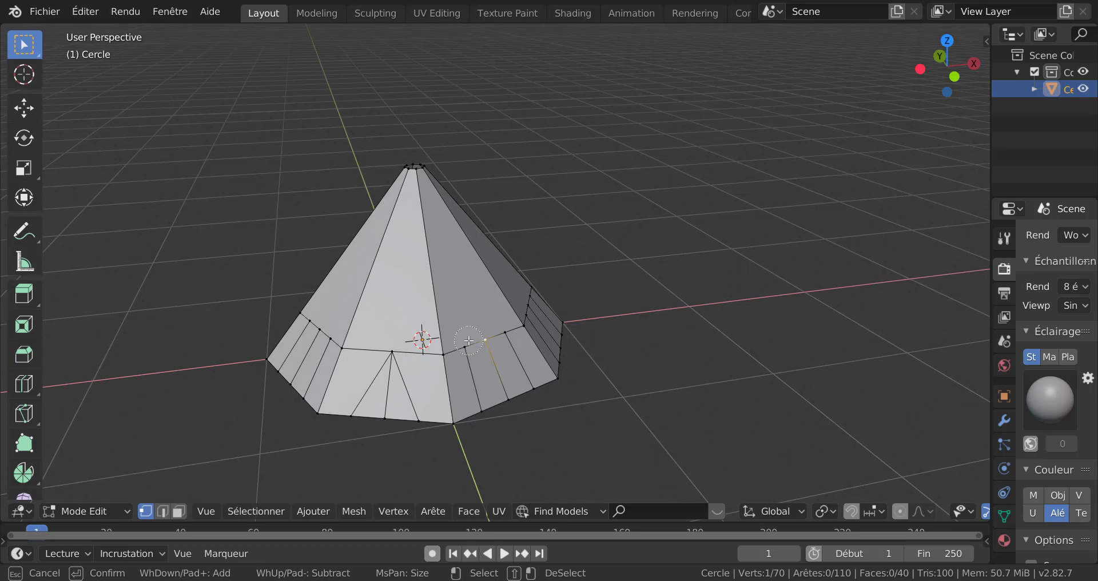
{"action": "left_click", "coordinate": [464, 346], "text": "shift"}
{"action": "left_click", "coordinate": [506, 332], "text": "shift"}
{"action": "key", "text": "q"}
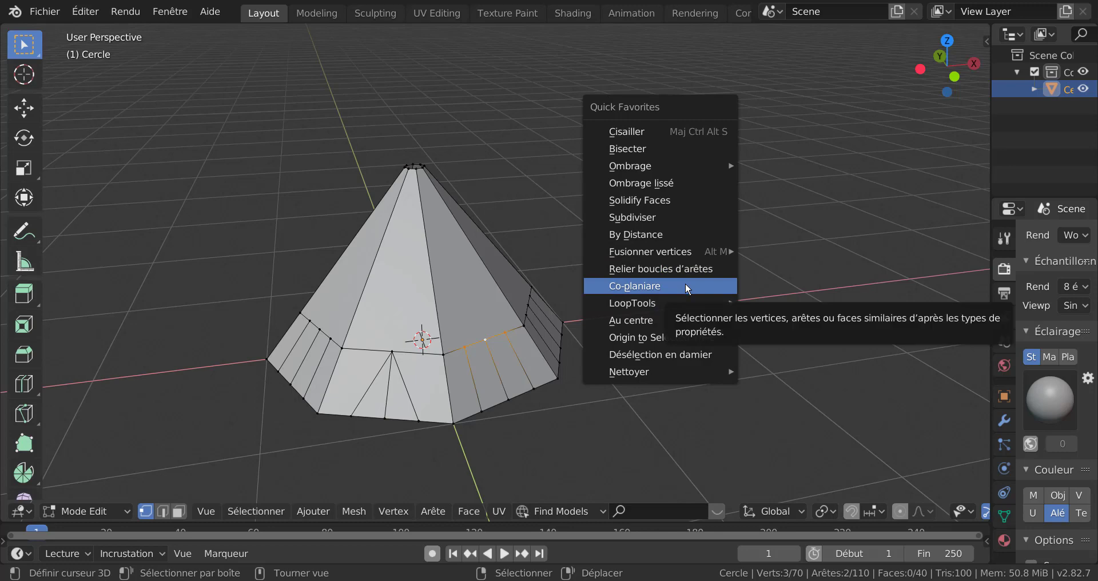
{"action": "left_click", "coordinate": [684, 319]}
- Merge the three intermediate loop vertices on the third roof side at their center
{"action": "middle_click_drag", "start_coordinate": [684, 319], "coordinate": [579, 341]}
{"action": "left_click", "coordinate": [635, 335]}
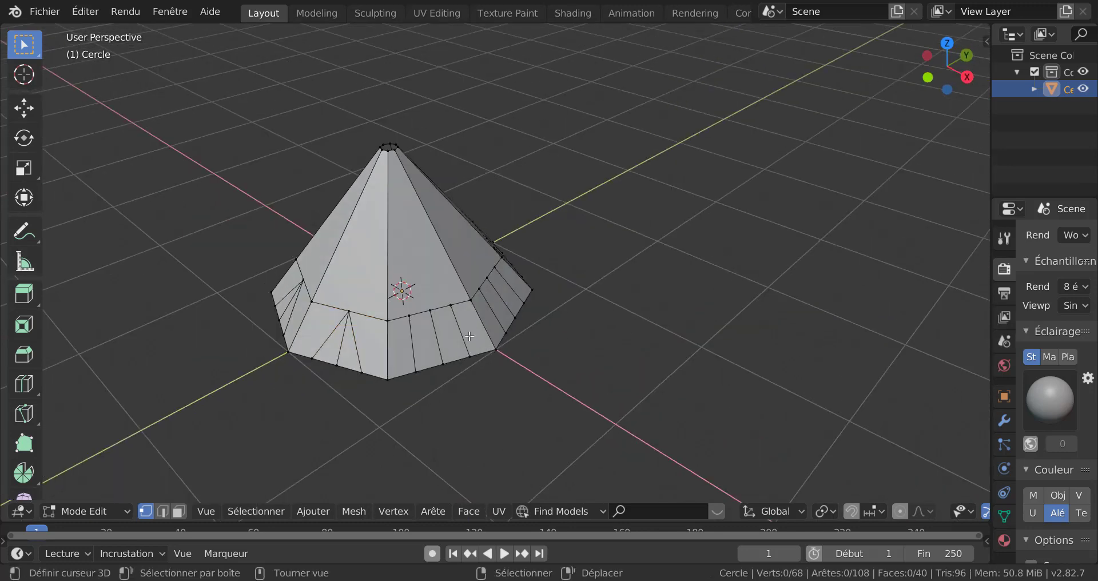
{"action": "key", "text": "c"}
{"action": "left_click_drag", "start_coordinate": [413, 317], "coordinate": [442, 307]}
{"action": "right_click", "coordinate": [441, 307]}
{"action": "key", "text": "q"}
{"action": "left_click", "coordinate": [736, 256]}
- Merge the three intermediate loop vertices on the fourth roof side at their center
{"action": "middle_click_drag", "start_coordinate": [658, 309], "coordinate": [540, 304]}
{"action": "key", "text": "alt+a"}
{"action": "key", "text": "c"}
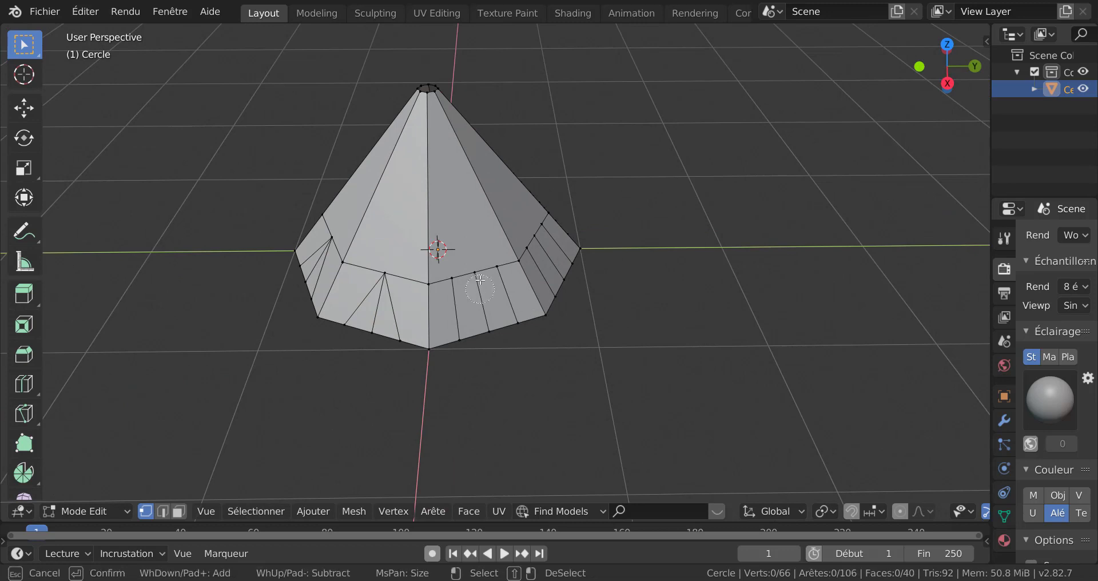
{"action": "left_click_drag", "start_coordinate": [458, 280], "coordinate": [493, 270]}
{"action": "key", "text": "Escape"}
{"action": "key", "text": "q"}
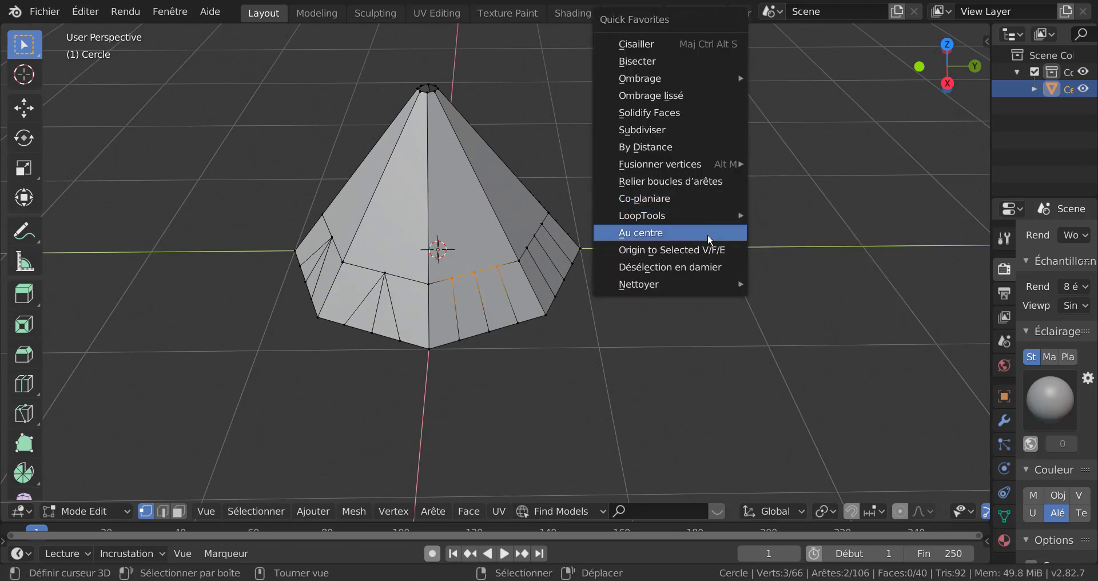
{"action": "left_click", "coordinate": [709, 234]}
- Merge the three intermediate loop vertices on the fifth roof side at their center
{"action": "middle_click_drag", "start_coordinate": [708, 234], "coordinate": [730, 243]}
{"action": "key", "text": "alt+a"}
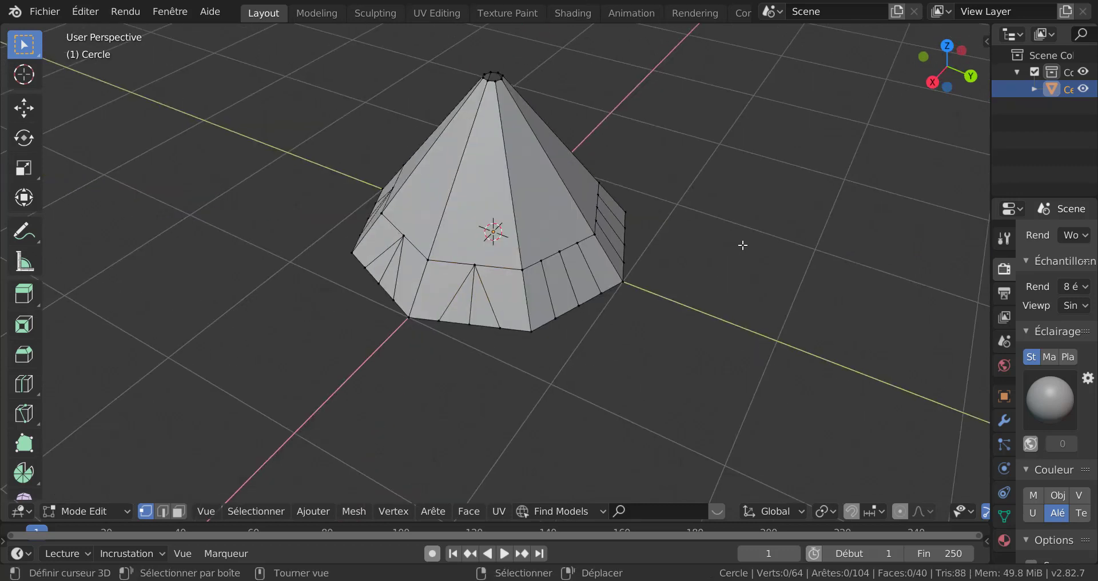
{"action": "scroll", "coordinate": [743, 242], "scroll_direction": "up", "scroll_amount": 3}
{"action": "key", "text": "c"}
{"action": "left_click_drag", "start_coordinate": [570, 251], "coordinate": [601, 233]}
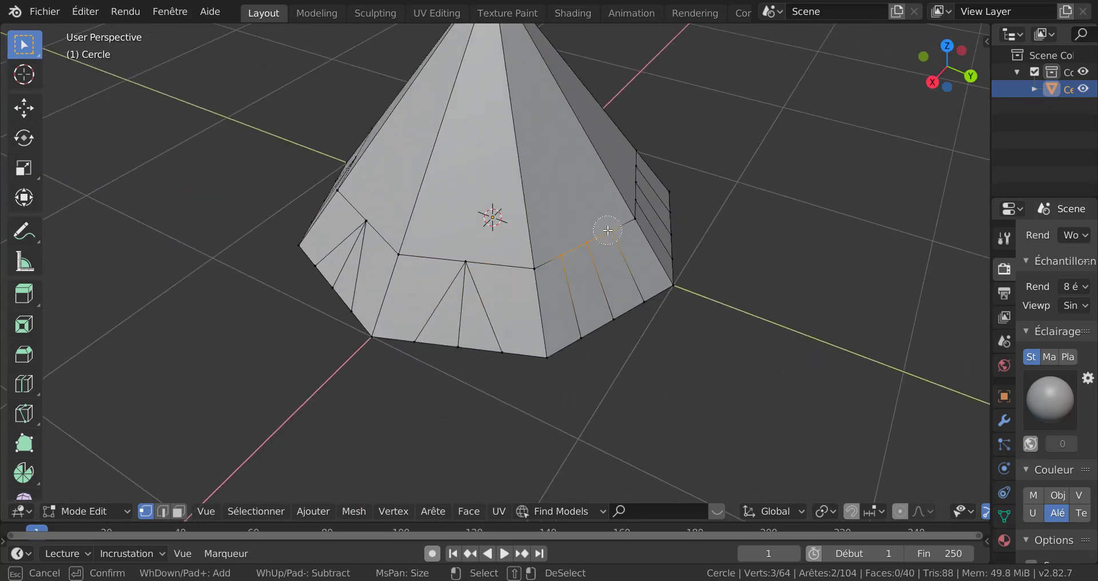
{"action": "key", "text": "Escape"}
{"action": "key", "text": "q"}
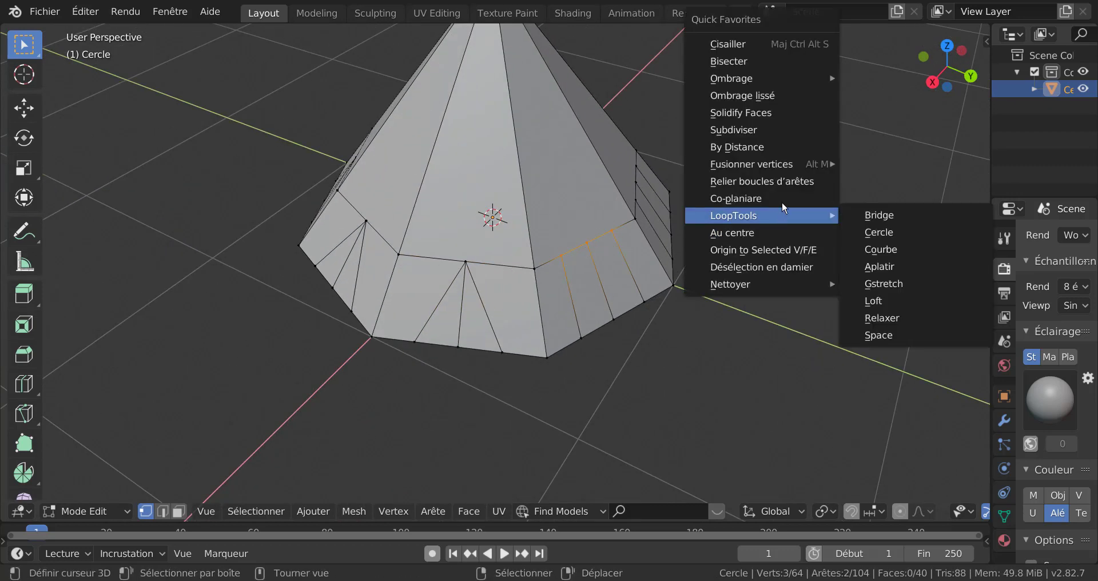
{"action": "left_click", "coordinate": [781, 232]}
- Merge the three intermediate loop vertices on the sixth roof side at their center
{"action": "middle_click_drag", "start_coordinate": [783, 250], "coordinate": [696, 267]}
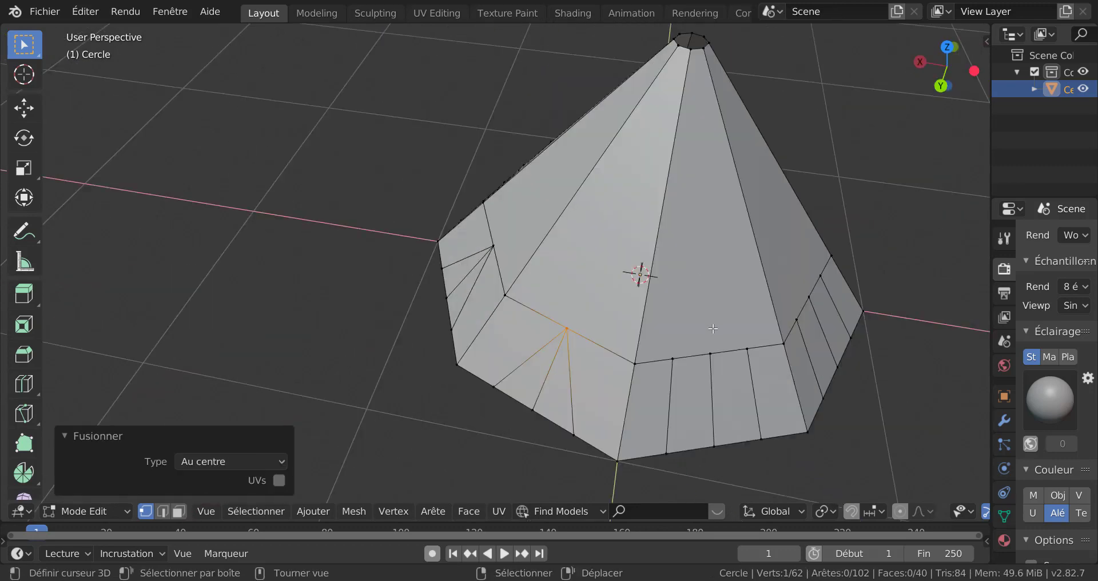
{"action": "right_click", "coordinate": [715, 325]}
{"action": "key", "text": "c"}
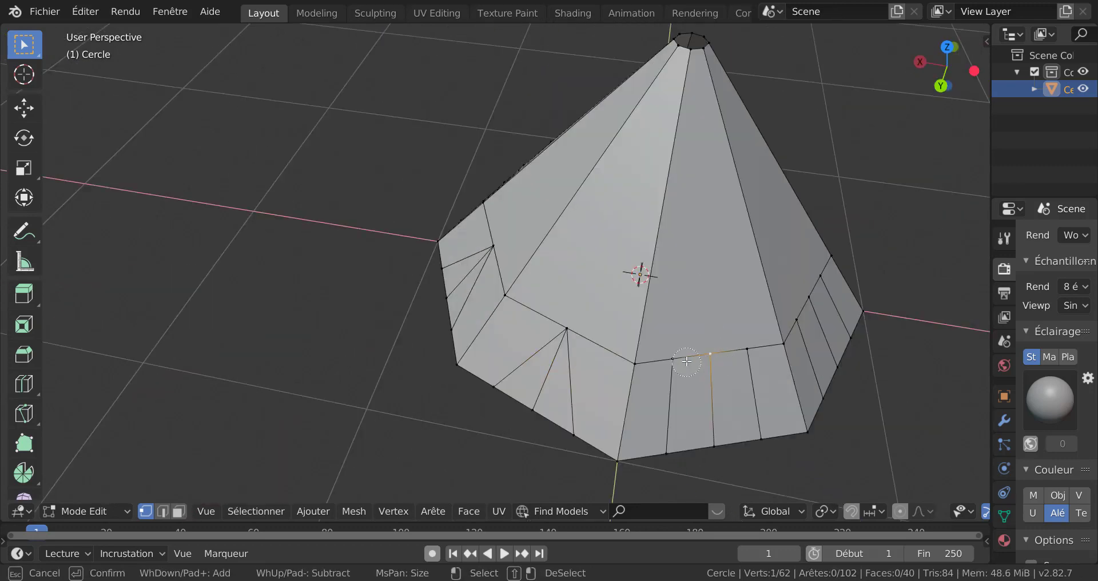
{"action": "left_click_drag", "start_coordinate": [687, 361], "coordinate": [742, 351]}
{"action": "key", "text": "Escape"}
{"action": "key", "text": "q"}
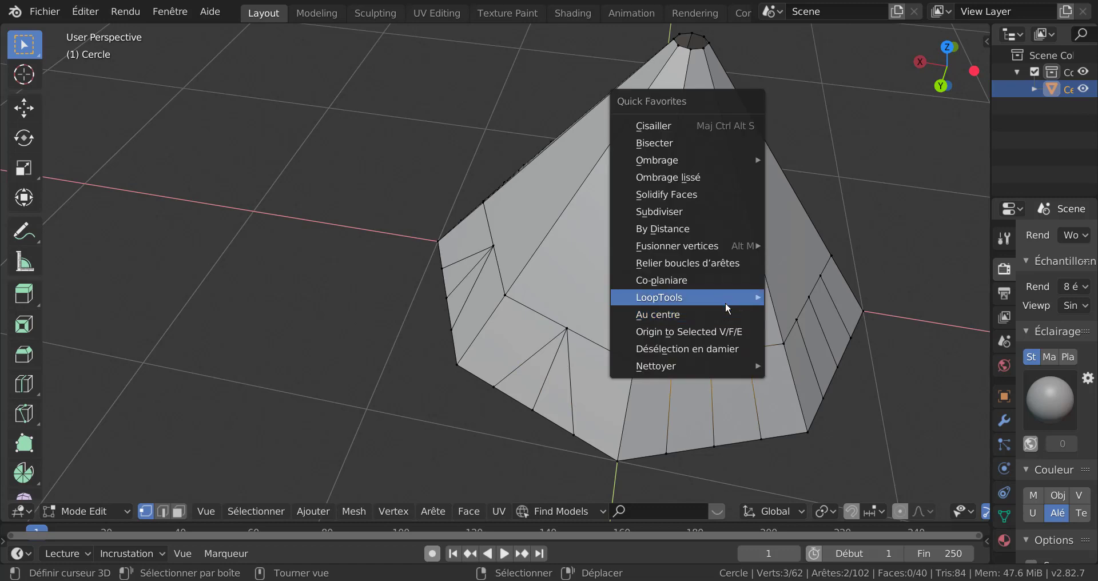
{"action": "left_click", "coordinate": [722, 312]}
- Merge the three intermediate loop vertices on the seventh roof side at their center
{"action": "middle_click_drag", "start_coordinate": [723, 312], "coordinate": [782, 309]}
{"action": "scroll", "coordinate": [782, 309], "scroll_direction": "down", "scroll_amount": 4}
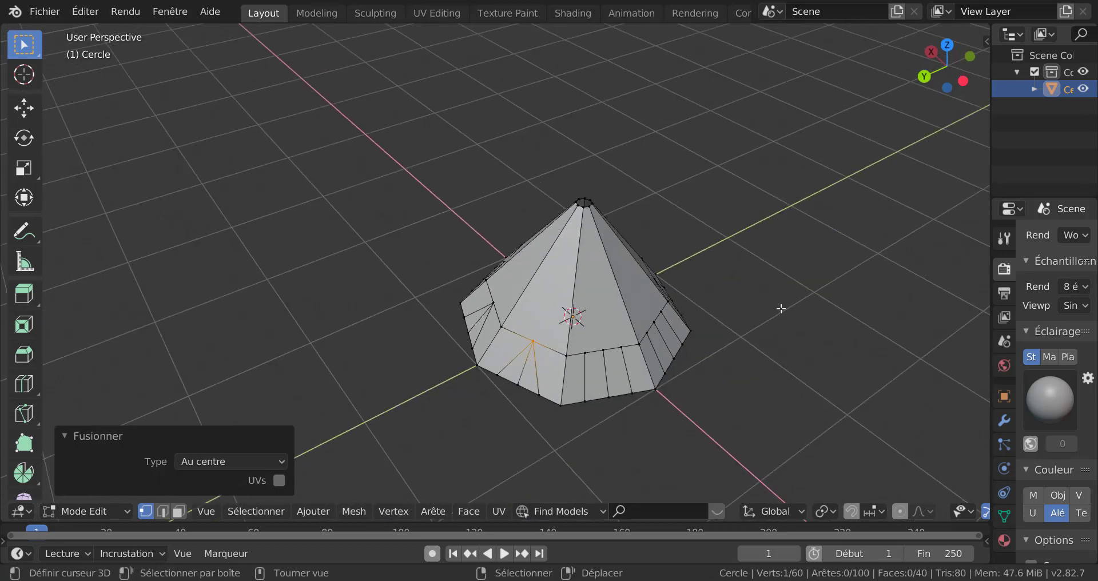
{"action": "scroll", "coordinate": [781, 309], "scroll_direction": "up", "scroll_amount": 2}
{"action": "key", "text": "alt+a"}
{"action": "key", "text": "c"}
{"action": "left_click_drag", "start_coordinate": [641, 403], "coordinate": [684, 391]}
{"action": "key", "text": "Escape"}
{"action": "key", "text": "q"}
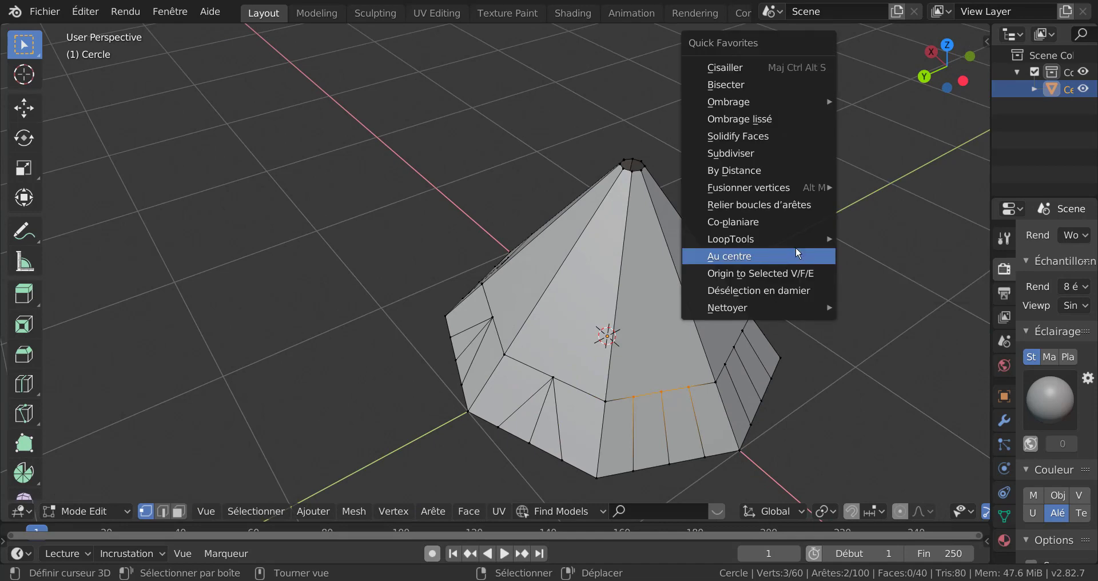
{"action": "left_click", "coordinate": [796, 249]}
- Merge the three intermediate loop vertices on the eighth and last roof side at their center
{"action": "middle_click_drag", "start_coordinate": [871, 301], "coordinate": [829, 289]}
{"action": "key", "text": "alt+a"}
{"action": "key", "text": "c"}
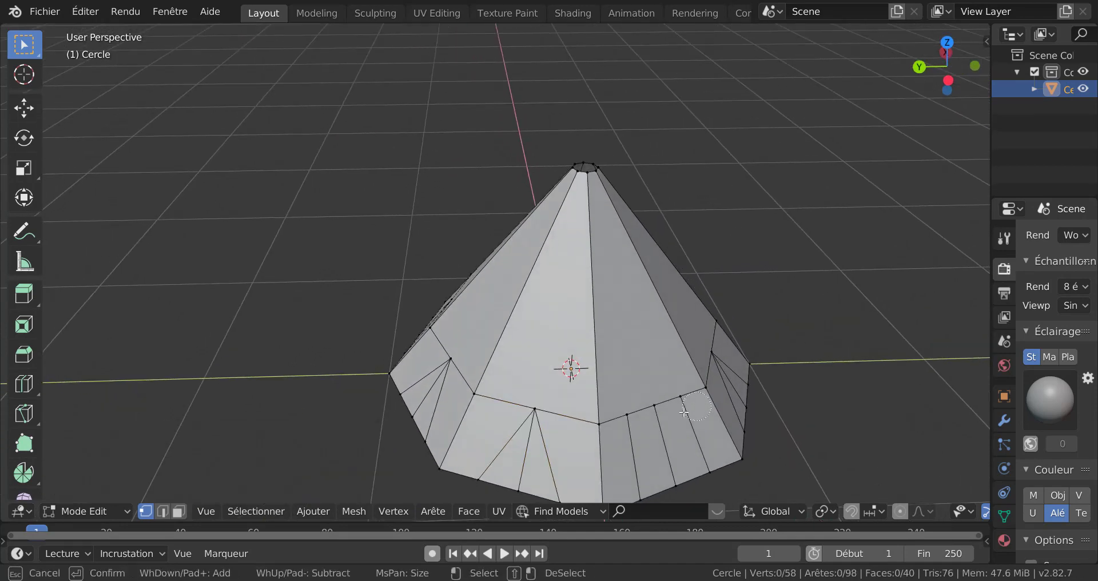
{"action": "left_click_drag", "start_coordinate": [632, 418], "coordinate": [683, 400]}
{"action": "key", "text": "Escape"}
{"action": "key", "text": "q"}
{"action": "mouse_move", "coordinate": [776, 220]}
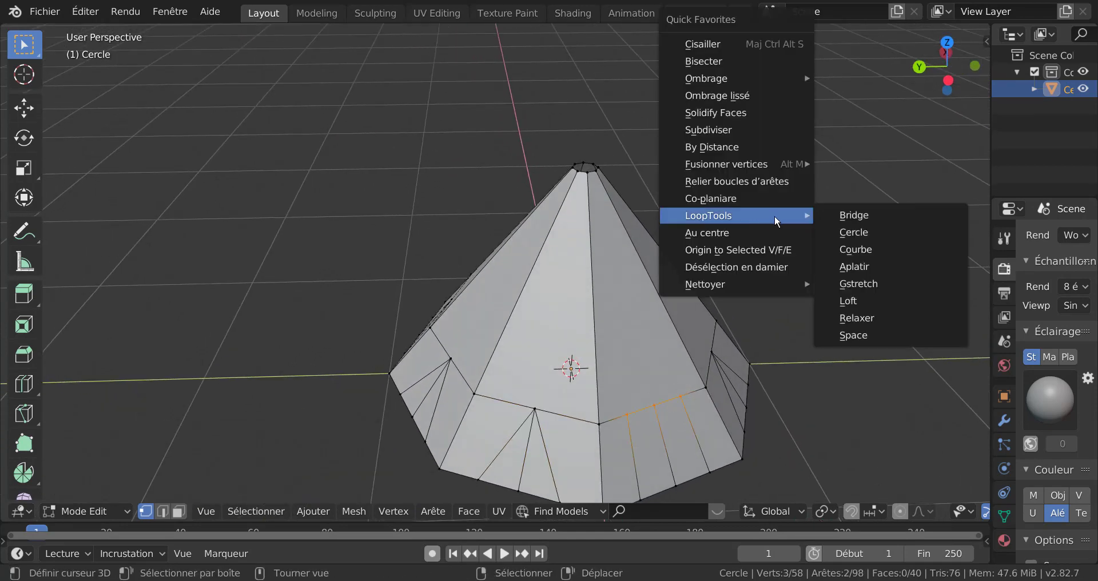
{"action": "left_click", "coordinate": [801, 229]}
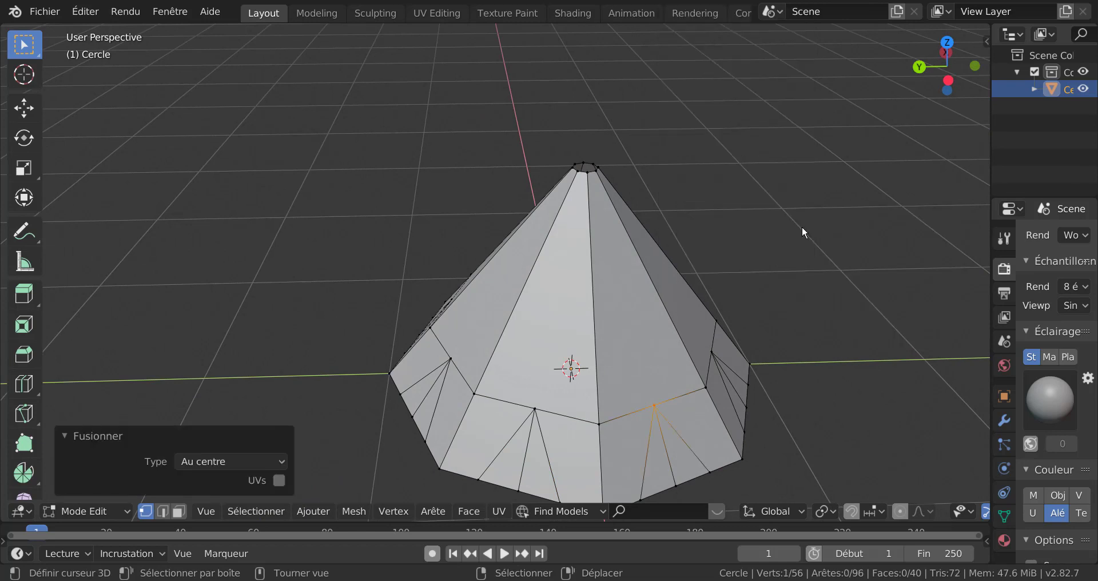
- Raise the middle bottom-edge vertex of all eight roof sides together by about 0.293 m along Z, up to the height of the loop
{"action": "scroll", "coordinate": [841, 237], "scroll_direction": "down", "scroll_amount": 4}
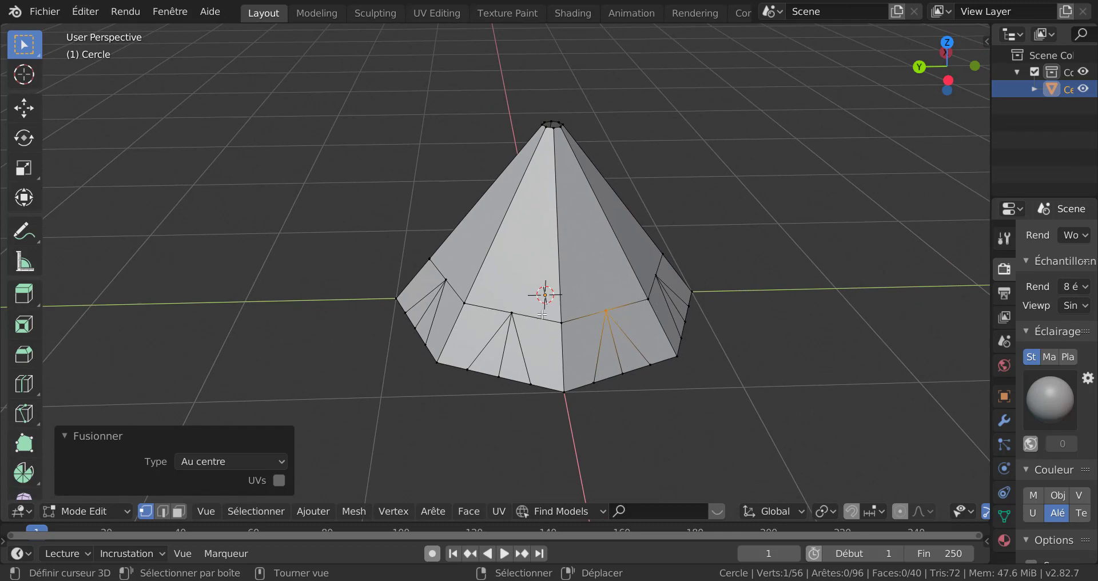
{"action": "middle_click_drag", "start_coordinate": [579, 320], "coordinate": [578, 276]}
{"action": "scroll", "coordinate": [647, 249], "scroll_direction": "up", "scroll_amount": 2}
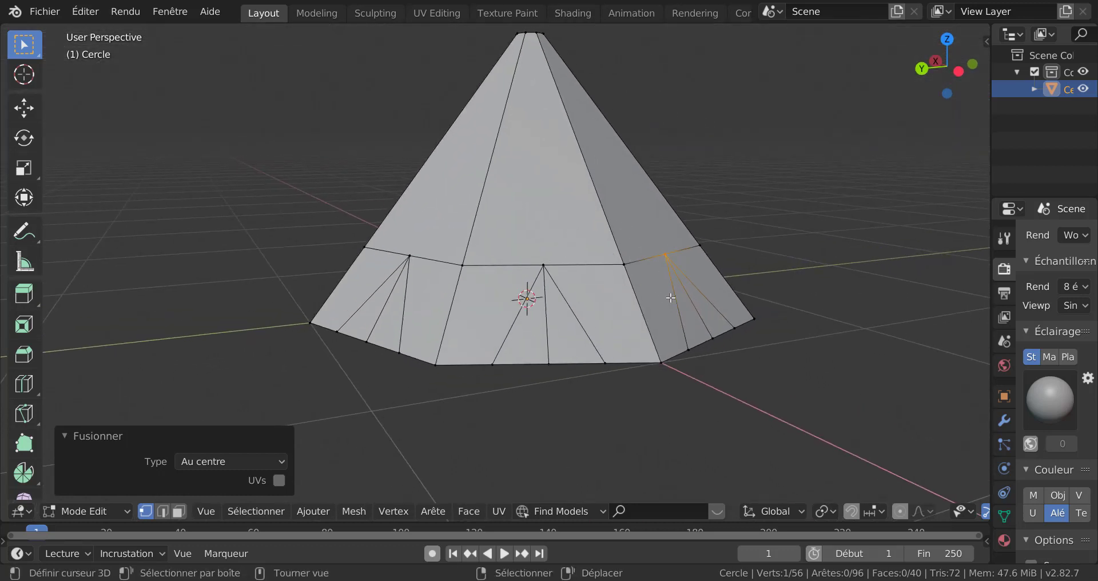
{"action": "left_click", "coordinate": [550, 364]}
{"action": "left_click", "coordinate": [359, 344], "text": "shift"}
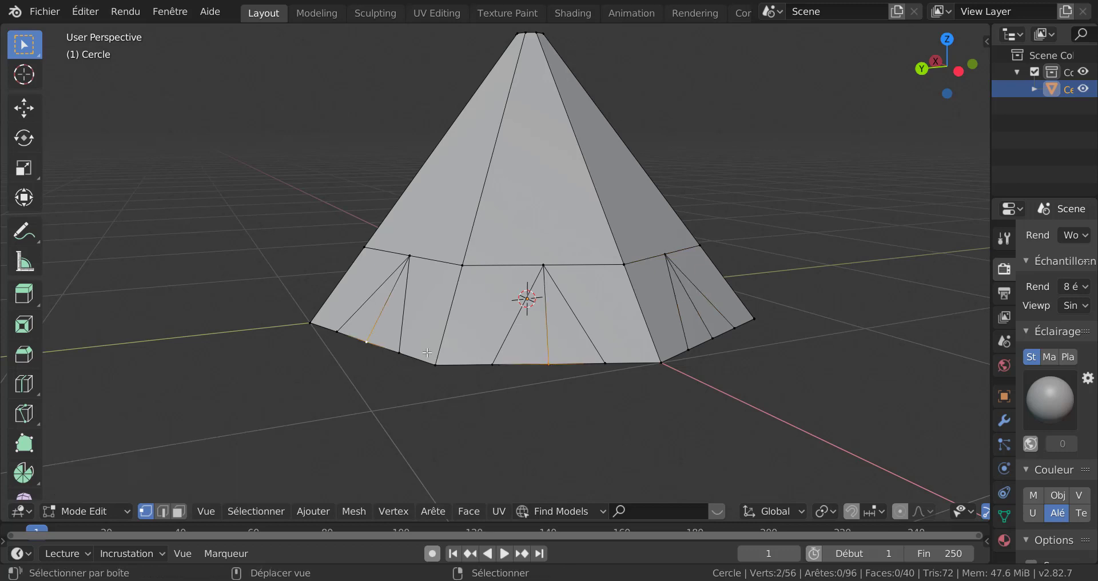
{"action": "left_click", "coordinate": [718, 351], "text": "shift"}
{"action": "middle_click_drag", "start_coordinate": [790, 351], "coordinate": [672, 354]}
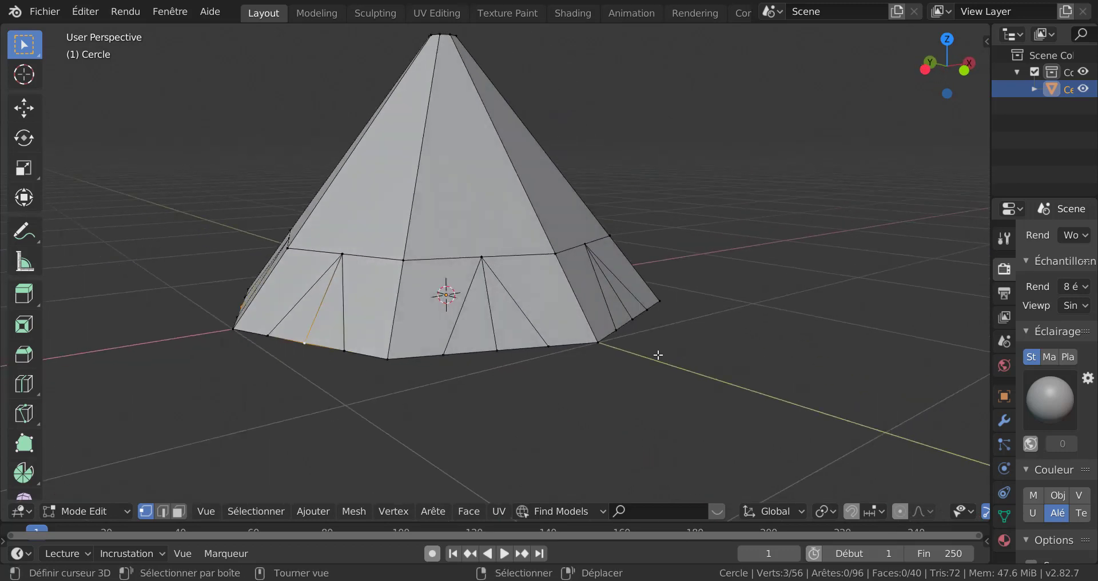
{"action": "left_click", "coordinate": [499, 358], "text": "shift"}
{"action": "middle_click_drag", "start_coordinate": [763, 344], "coordinate": [625, 351]}
{"action": "left_click", "coordinate": [495, 358], "text": "shift"}
{"action": "left_click", "coordinate": [612, 312], "text": "shift"}
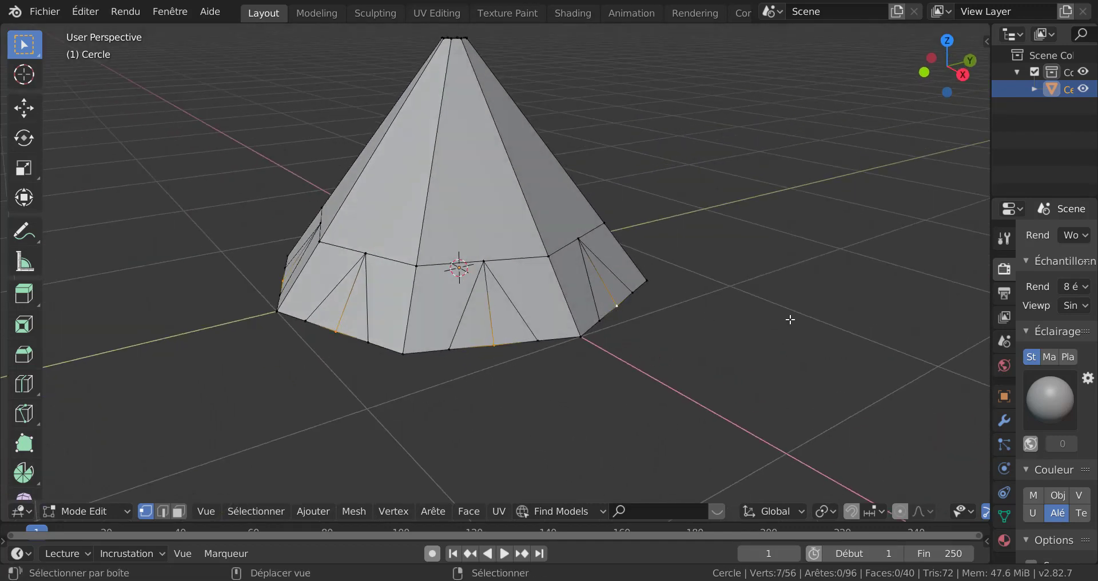
{"action": "middle_click_drag", "start_coordinate": [789, 319], "coordinate": [617, 351]}
{"action": "left_click", "coordinate": [639, 363], "text": "shift"}
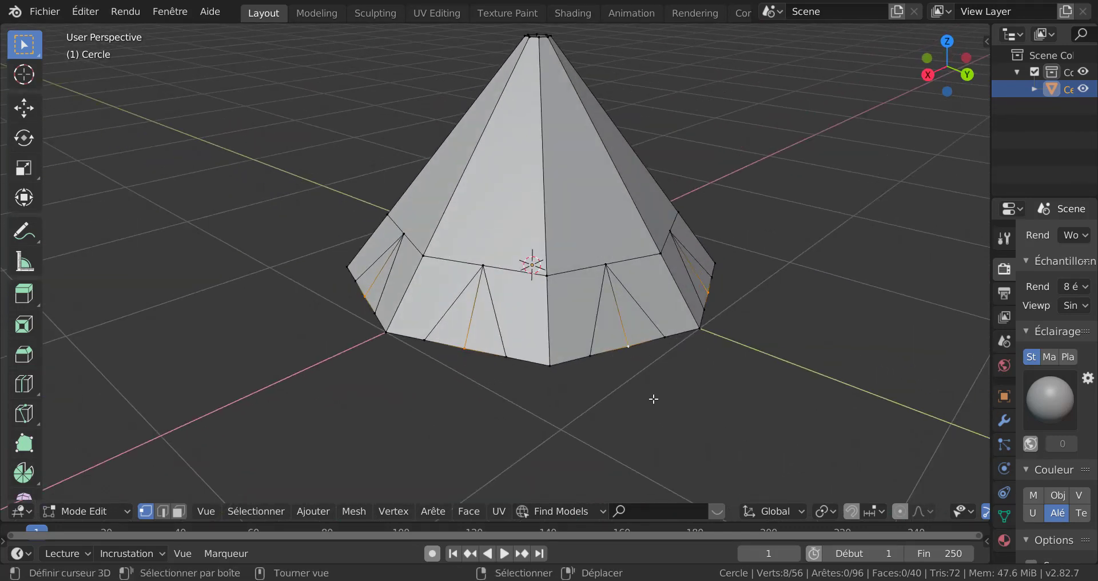
{"action": "key", "text": "KP_1"}
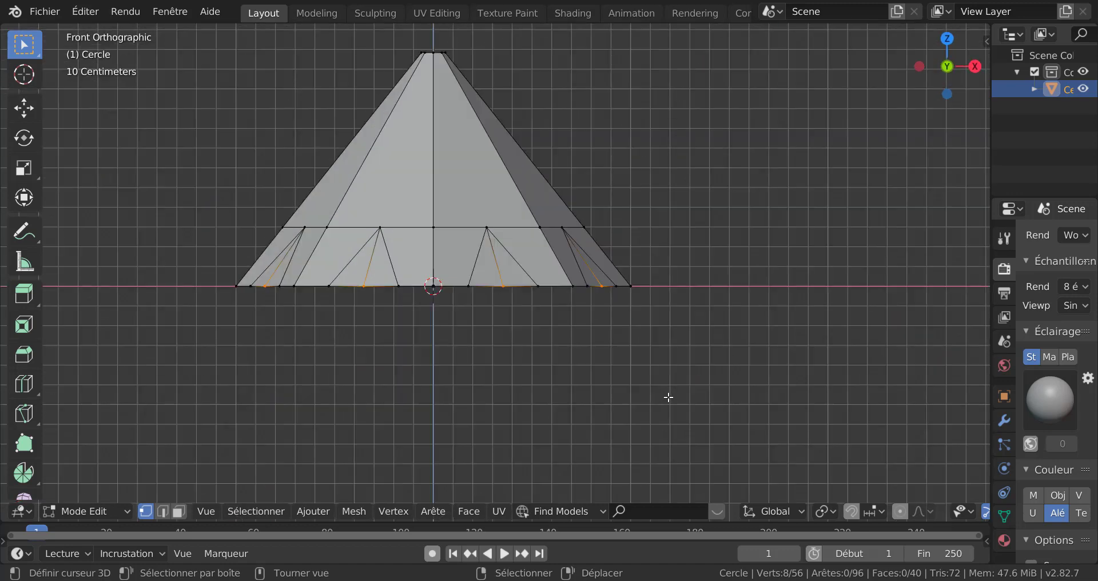
{"action": "key", "text": "g"}
{"action": "key", "text": "z"}
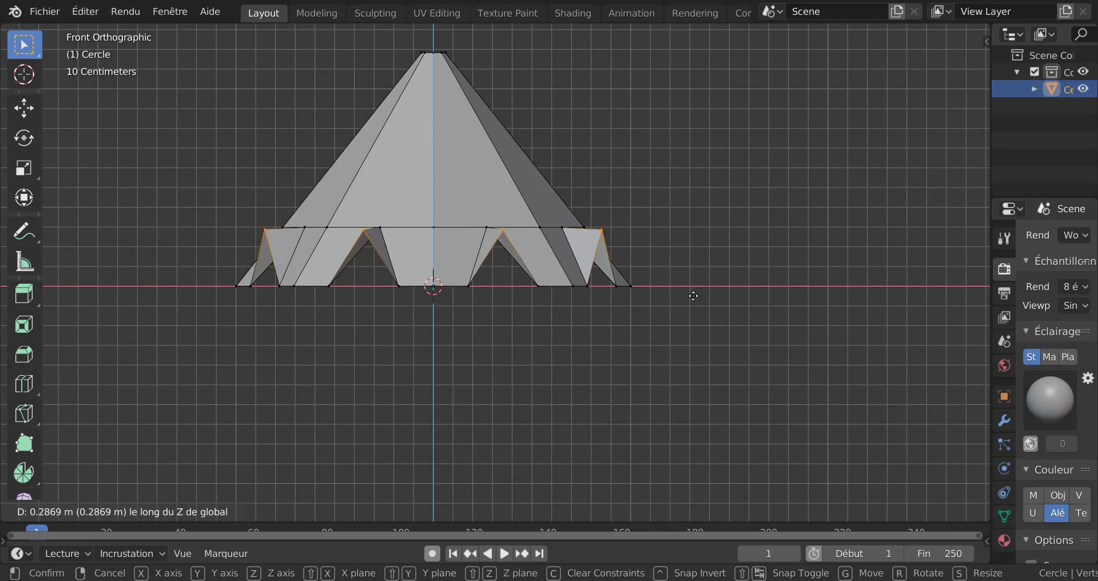
{"action": "left_click", "coordinate": [695, 286]}
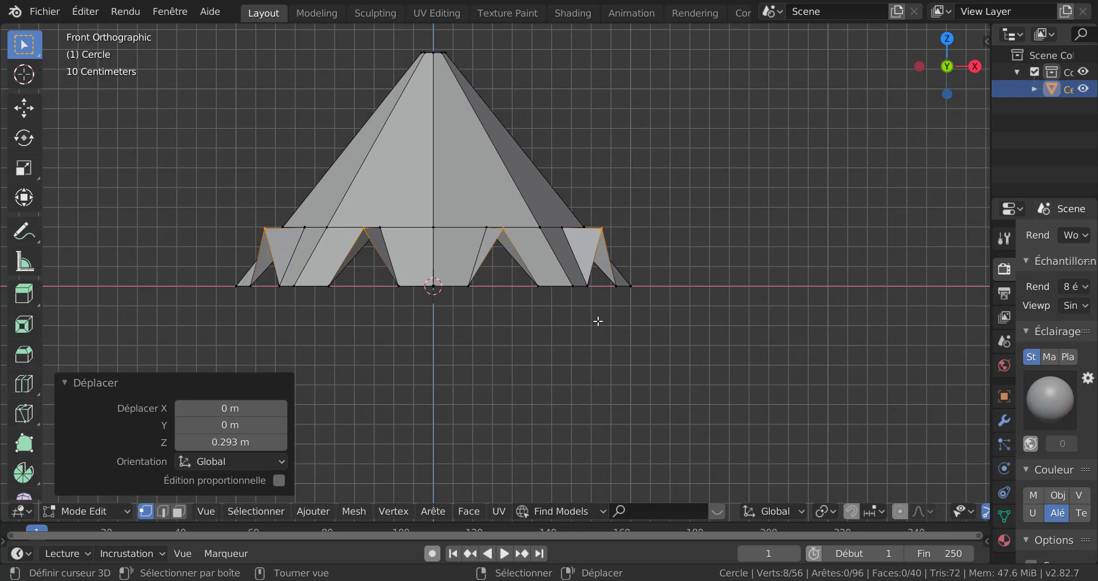
- Bridge the bottom of the first two triangular openings with an edge between the two lower vertices of each
{"action": "middle_click_drag", "start_coordinate": [520, 338], "coordinate": [561, 329]}
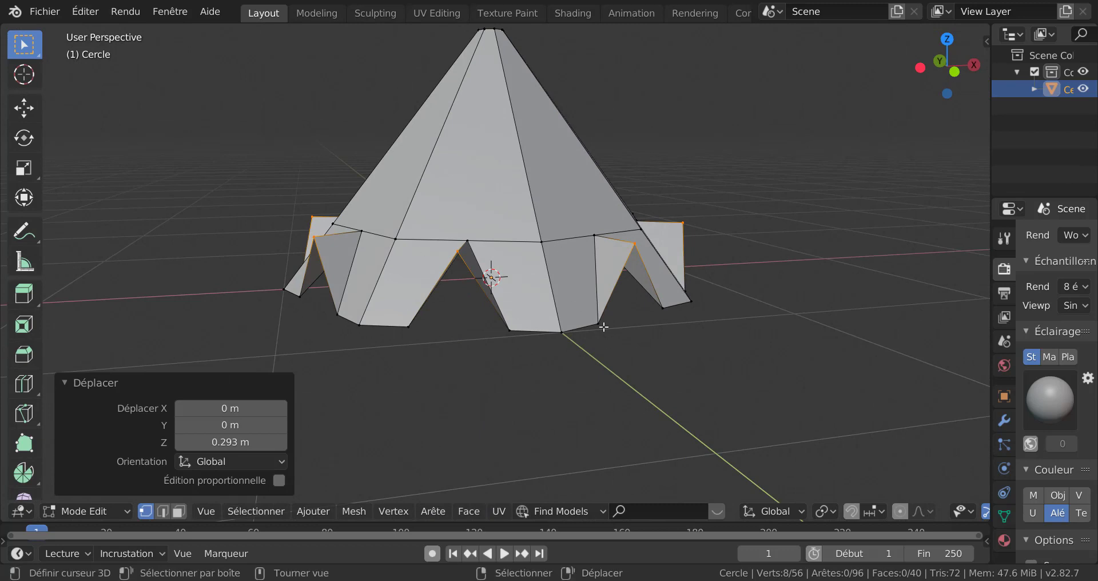
{"action": "left_click", "coordinate": [604, 328]}
{"action": "left_click", "coordinate": [656, 332], "text": "shift"}
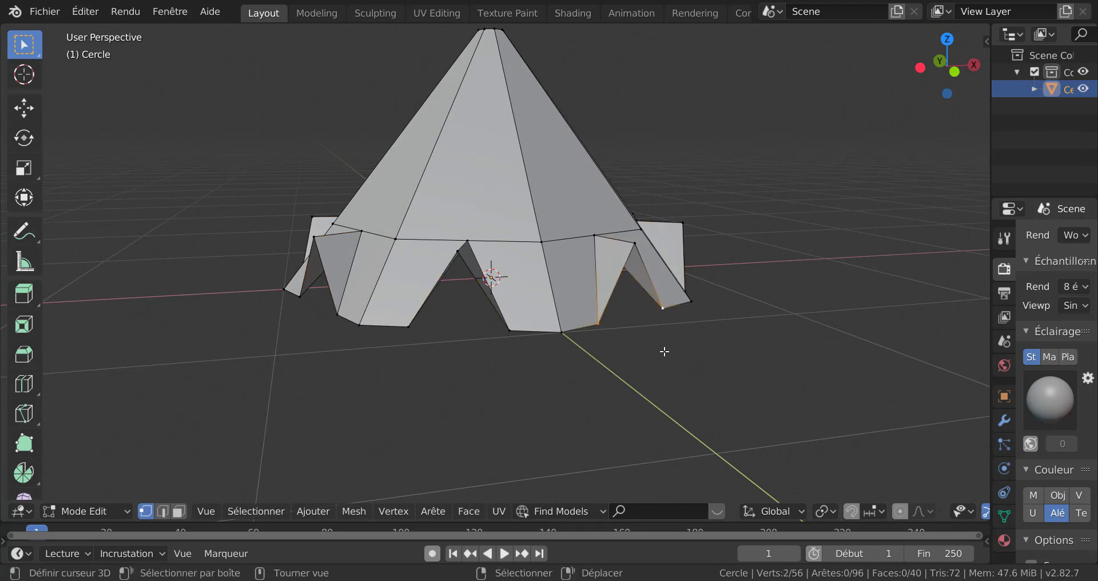
{"action": "key", "text": "f"}
{"action": "left_click", "coordinate": [664, 351]}
{"action": "right_click", "coordinate": [503, 345]}
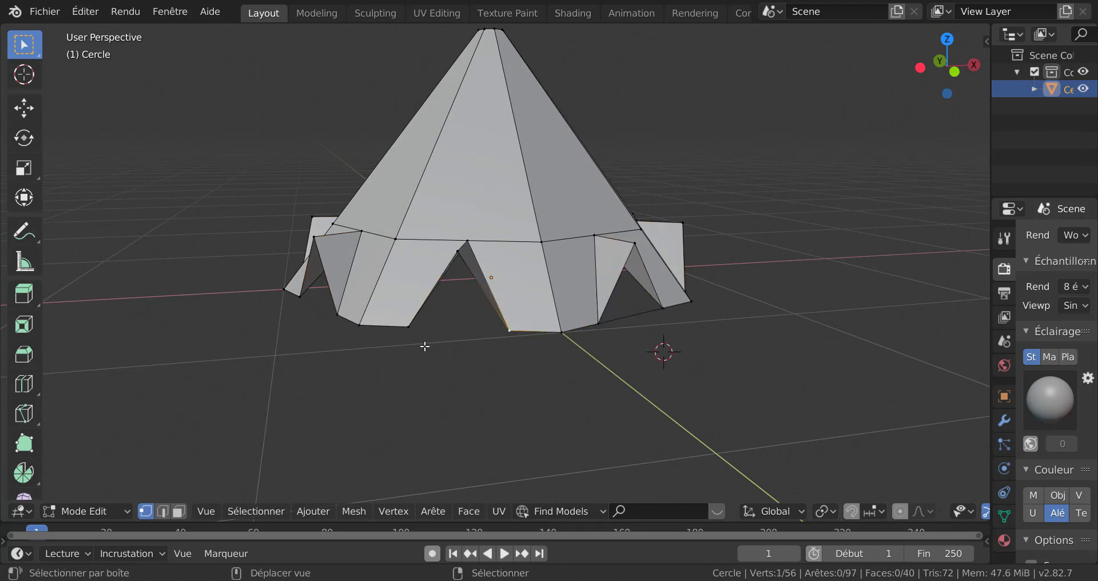
{"action": "right_click", "coordinate": [412, 343], "text": "shift"}
{"action": "middle_click_drag", "start_coordinate": [429, 346], "coordinate": [573, 390]}
{"action": "key", "text": "f"}
- Add an edge between the two lower vertices of the third and fourth triangular openings around the roof
{"action": "right_click", "coordinate": [493, 356]}
{"action": "middle_click_drag", "start_coordinate": [483, 414], "coordinate": [502, 414]}
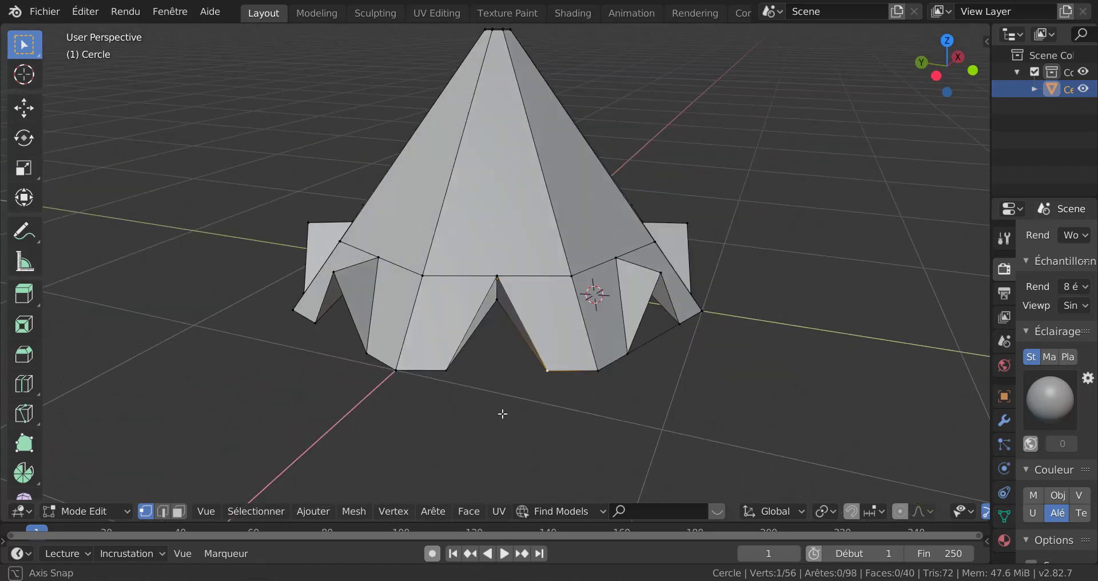
{"action": "right_click", "coordinate": [449, 377], "text": "shift"}
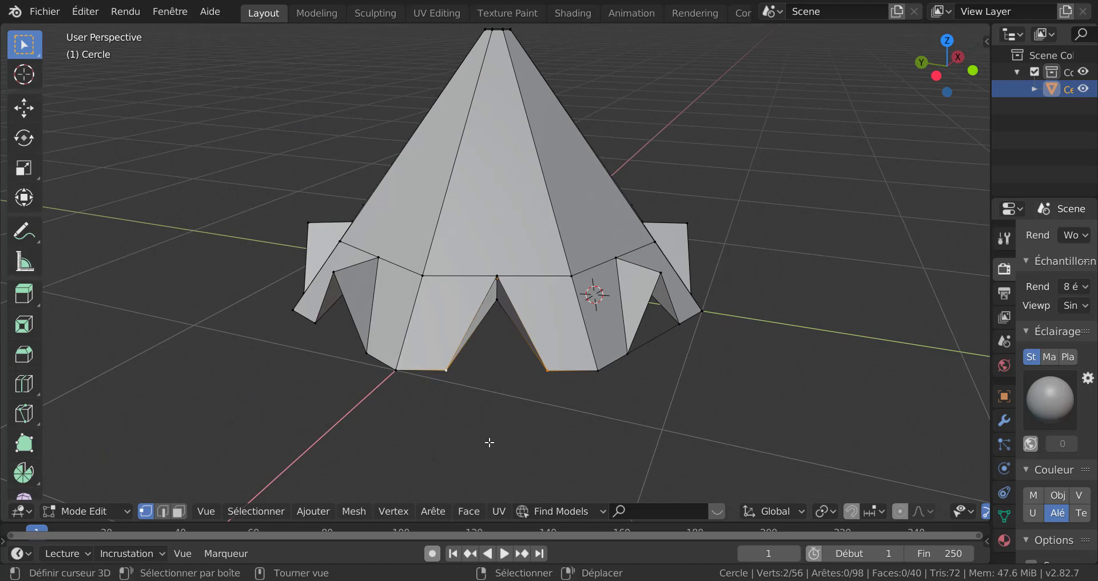
{"action": "key", "text": "f"}
{"action": "right_click", "coordinate": [541, 400]}
{"action": "middle_click_drag", "start_coordinate": [541, 400], "coordinate": [623, 417]}
{"action": "right_click", "coordinate": [448, 373], "text": "shift"}
{"action": "key", "text": "f"}
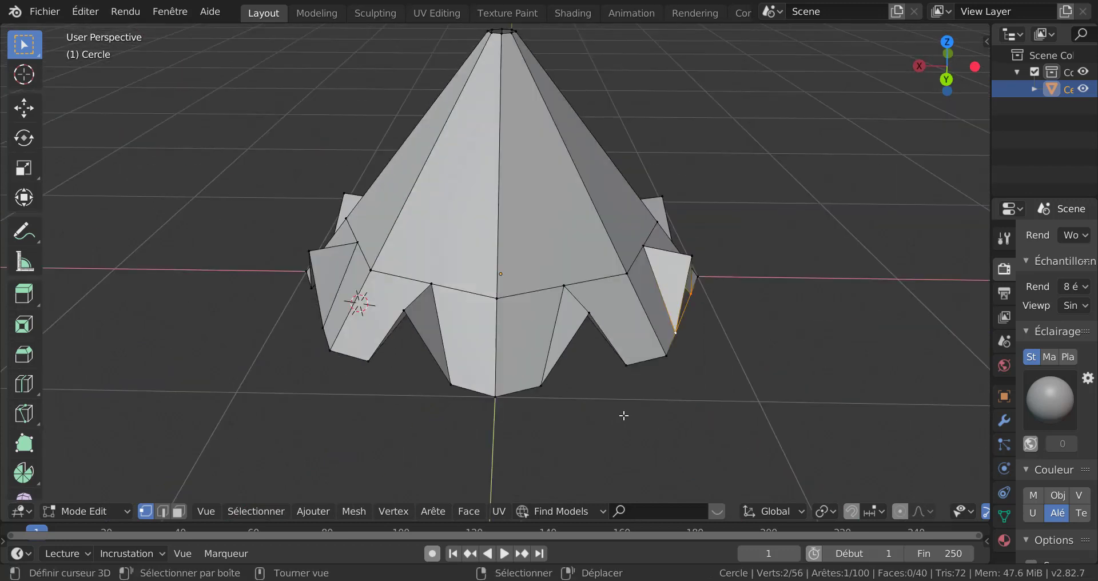
- Join the two lower vertices with an edge on the fifth and sixth triangular openings of the roof
{"action": "right_click", "coordinate": [628, 365]}
{"action": "right_click", "coordinate": [541, 386], "text": "shift"}
{"action": "key", "text": "f"}
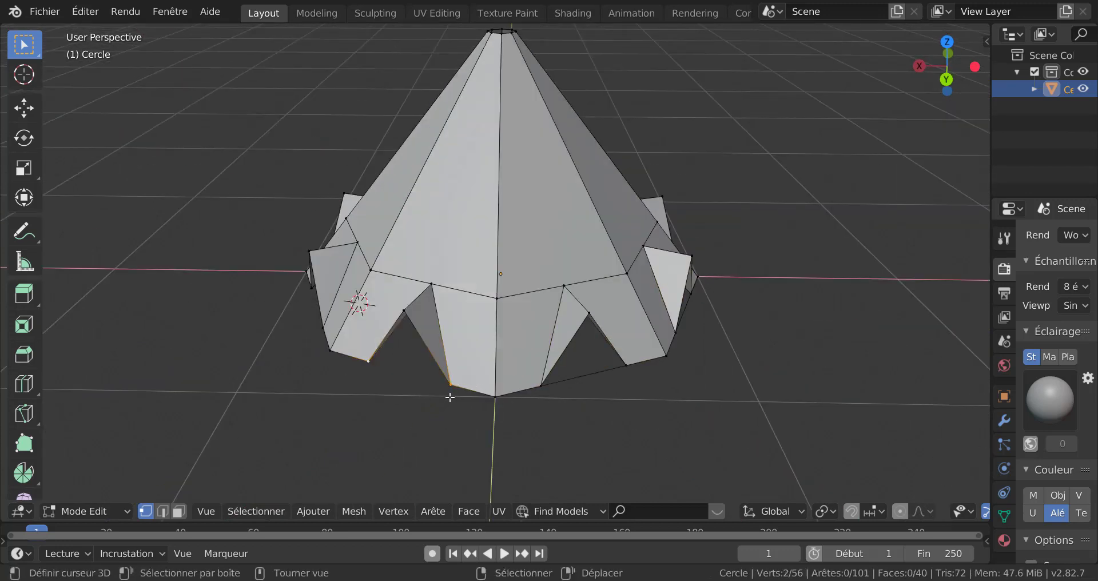
{"action": "middle_click_drag", "start_coordinate": [452, 372], "coordinate": [606, 400]}
{"action": "key", "text": "f"}
- Close the base outline by adding an edge between the lower vertices of the last two triangular openings
{"action": "left_click", "coordinate": [469, 389]}
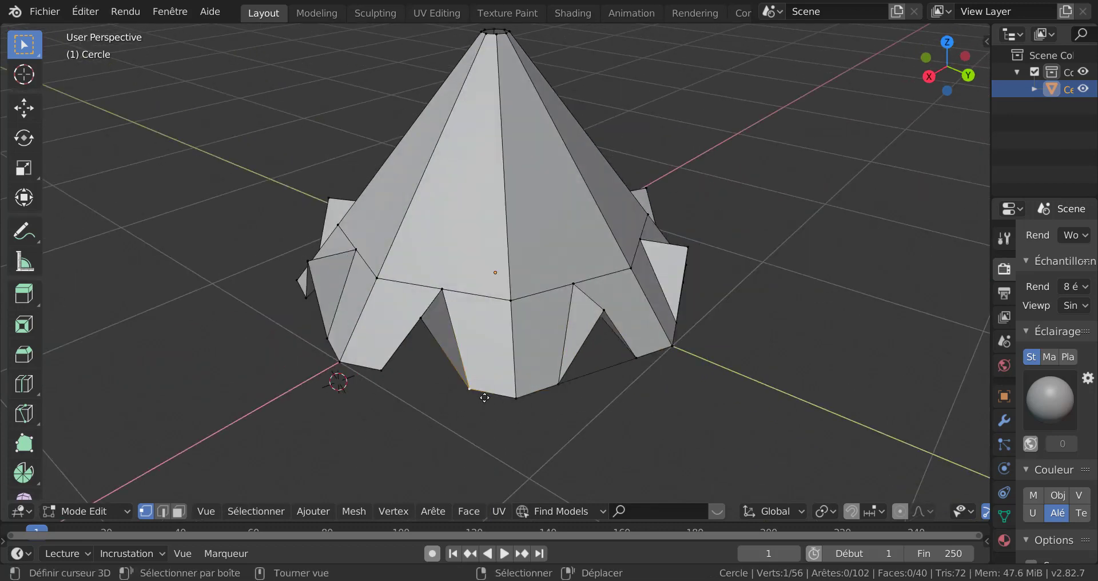
{"action": "key", "text": "g"}
{"action": "left_click", "coordinate": [432, 382]}
{"action": "right_click", "coordinate": [374, 372], "text": "shift"}
{"action": "middle_click_drag", "start_coordinate": [478, 429], "coordinate": [523, 436]}
{"action": "key", "text": "f"}
{"action": "right_click", "coordinate": [390, 384]}
{"action": "right_click", "coordinate": [328, 343], "text": "shift"}
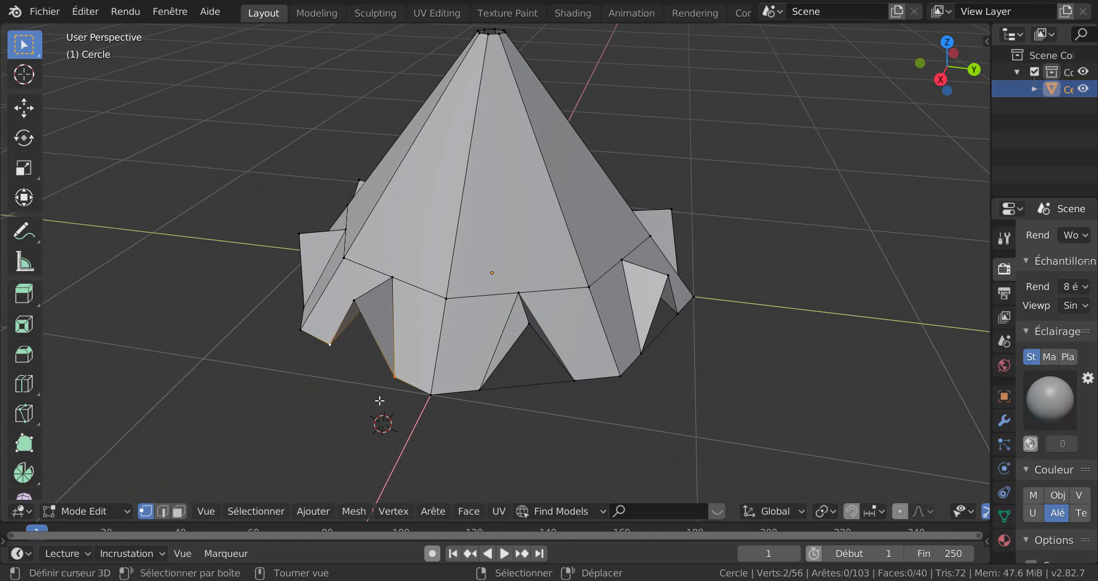
{"action": "key", "text": "f"}
- Select all vertices of the roof's base outline and extrude them about 0.026 m downward along Z
{"action": "middle_click_drag", "start_coordinate": [380, 400], "coordinate": [509, 386]}
{"action": "key", "text": "KP_5"}
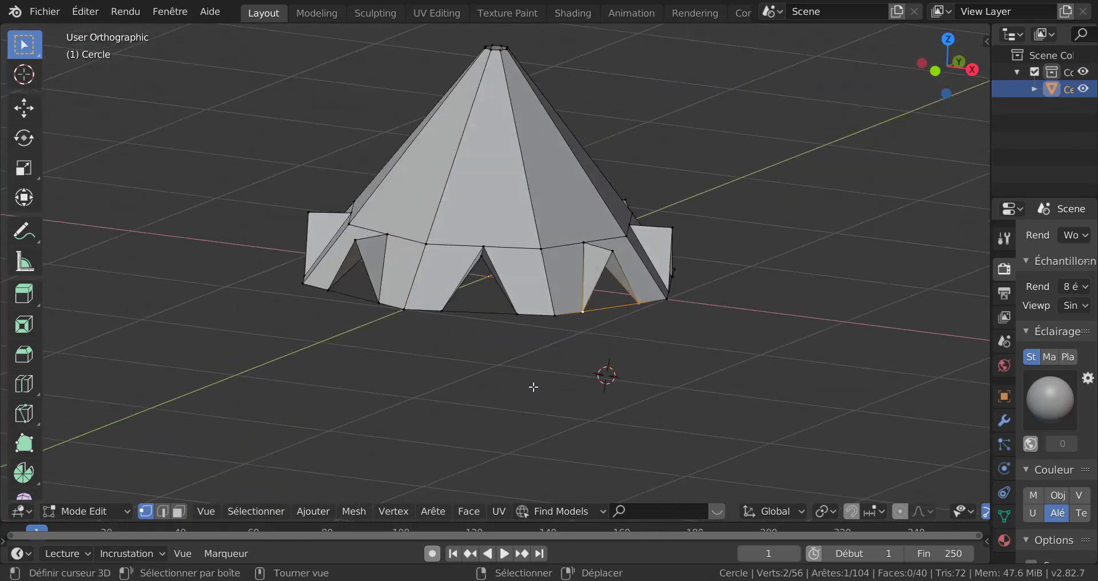
{"action": "key", "text": "KP_1"}
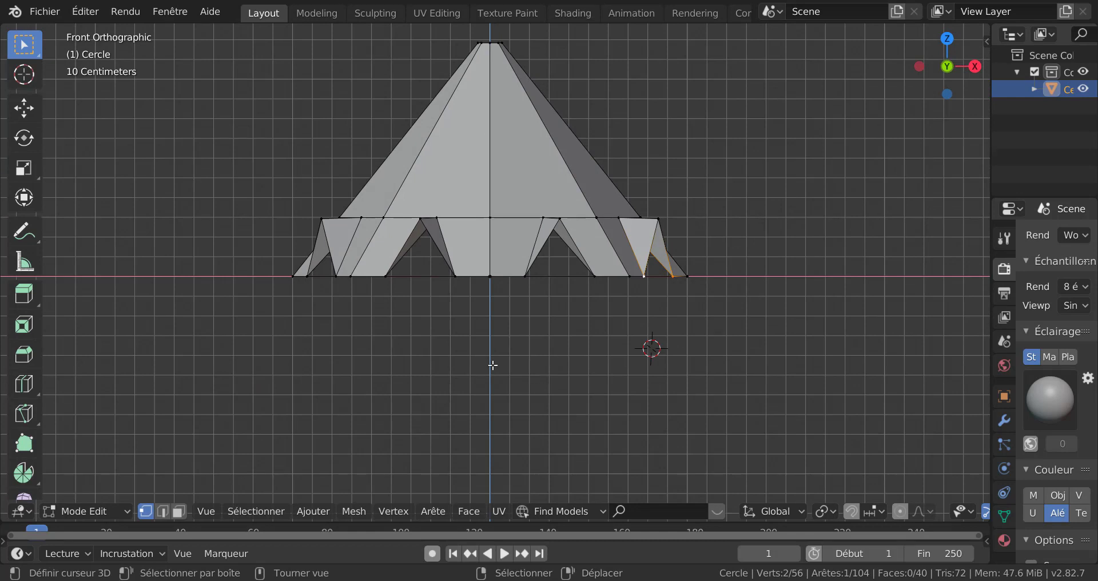
{"action": "key", "text": "alt+z"}
{"action": "key", "text": "b"}
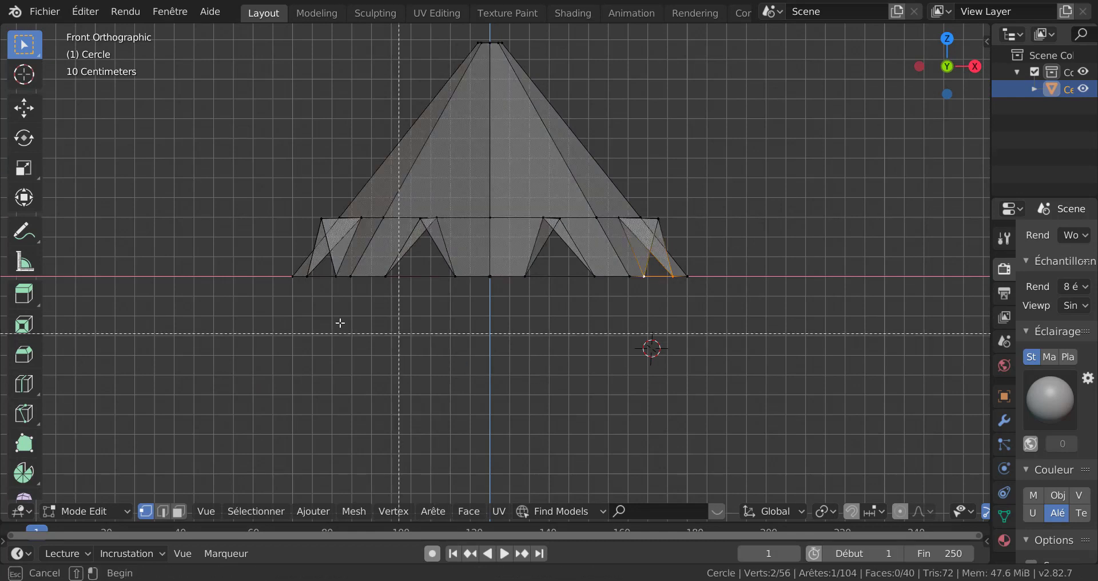
{"action": "left_click_drag", "start_coordinate": [231, 264], "coordinate": [733, 314]}
{"action": "mouse_move", "coordinate": [648, 318]}
{"action": "middle_mouse_down"}
{"action": "mouse_move", "coordinate": [659, 330]}
{"action": "mouse_move", "coordinate": [652, 299]}
{"action": "mouse_move", "coordinate": [660, 322]}
{"action": "middle_mouse_up"}
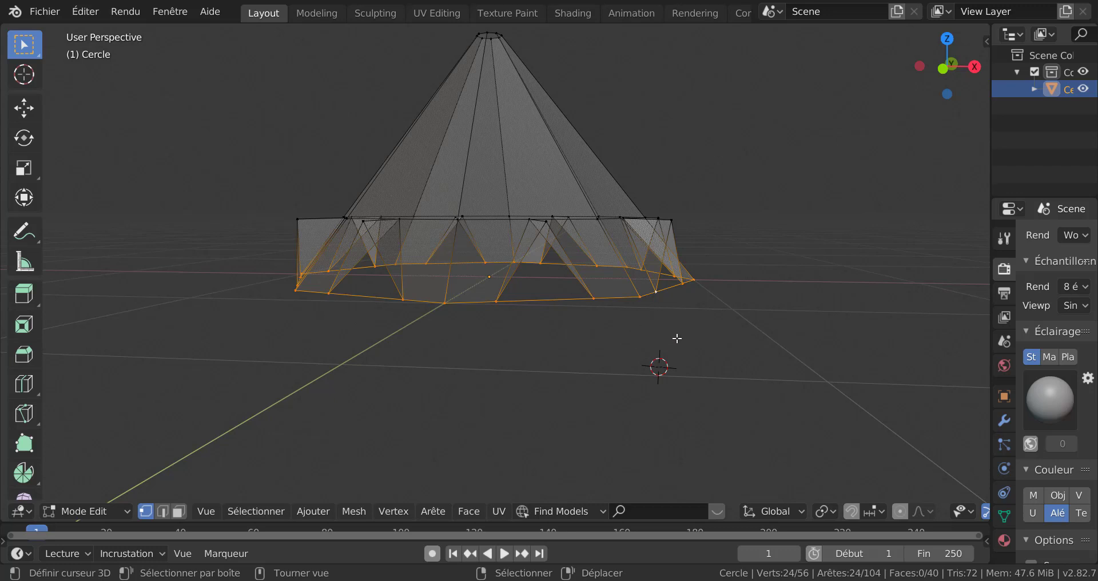
{"action": "key", "text": "alt+z"}
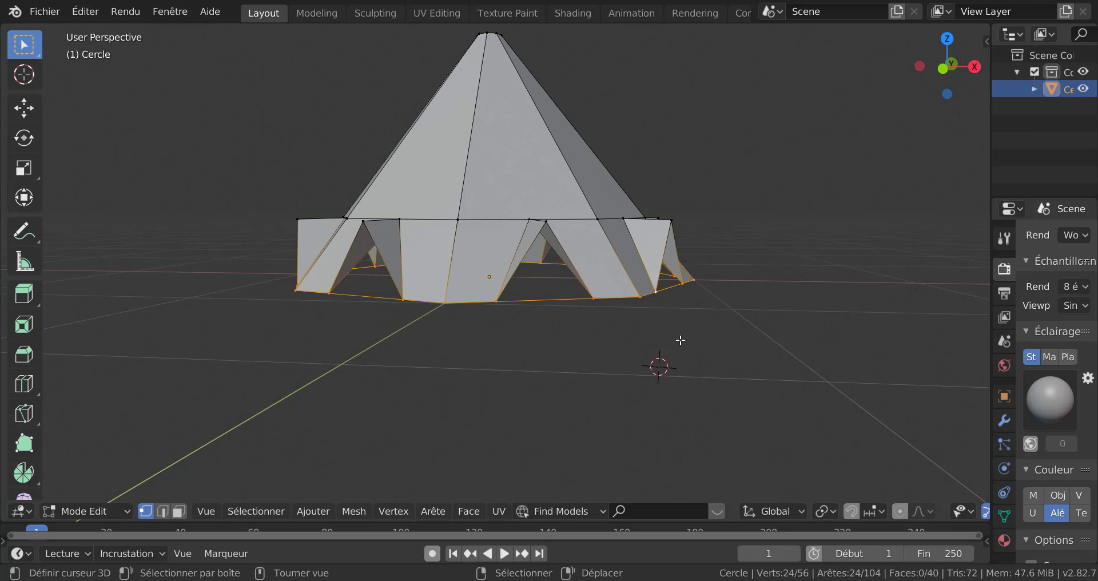
{"action": "key", "text": "e"}
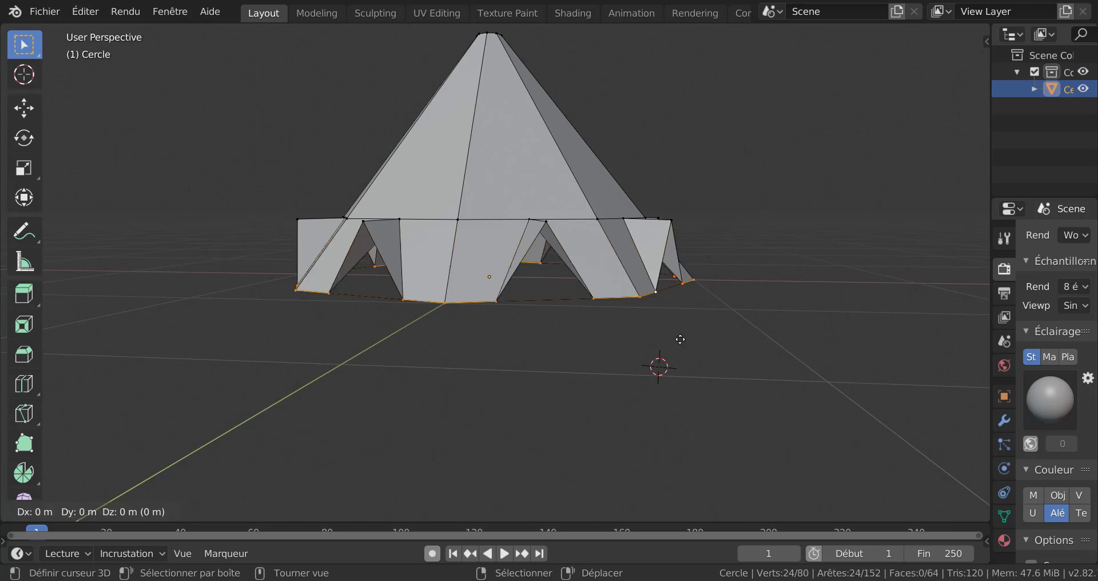
{"action": "key", "text": "z"}
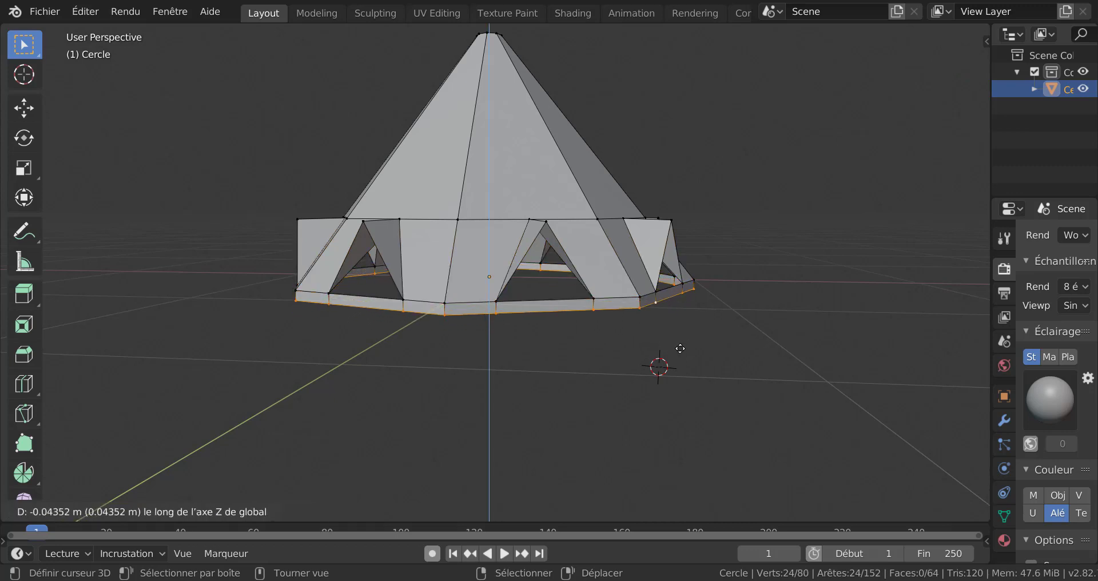
{"action": "left_click", "coordinate": [683, 347]}
- Scale the extruded bottom ring by about 1.029 and again by about 0.932 to tuck it inside the base outline
{"action": "key", "text": "s"}
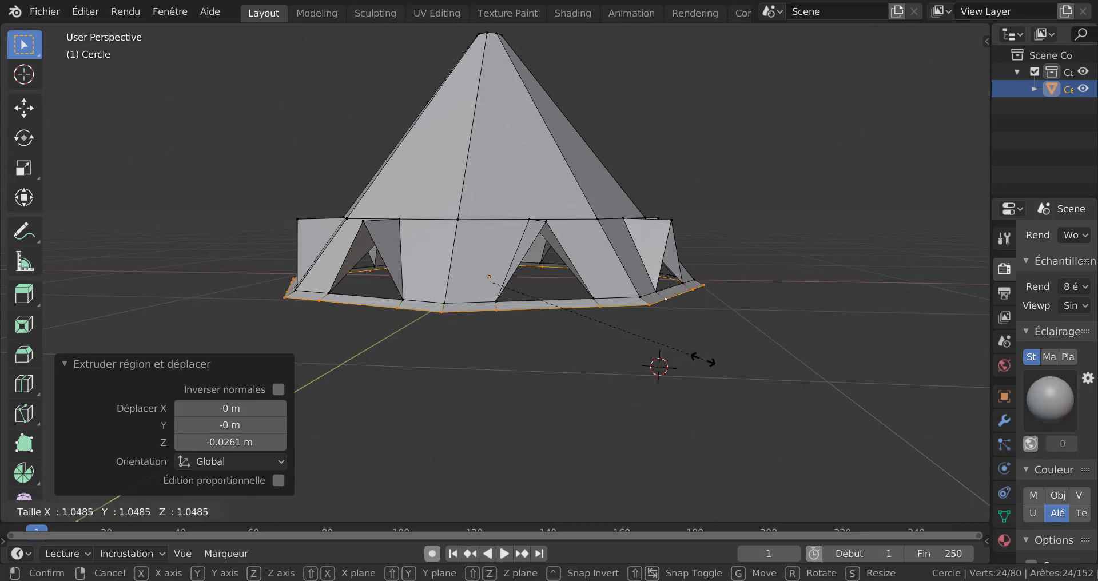
{"action": "left_click", "coordinate": [701, 357]}
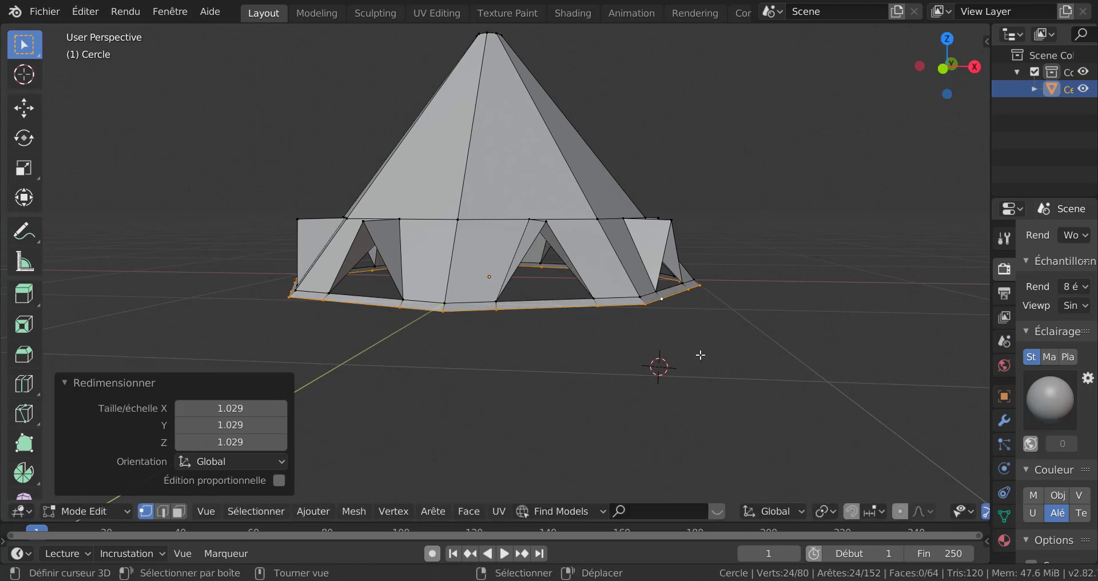
{"action": "key", "text": "s"}
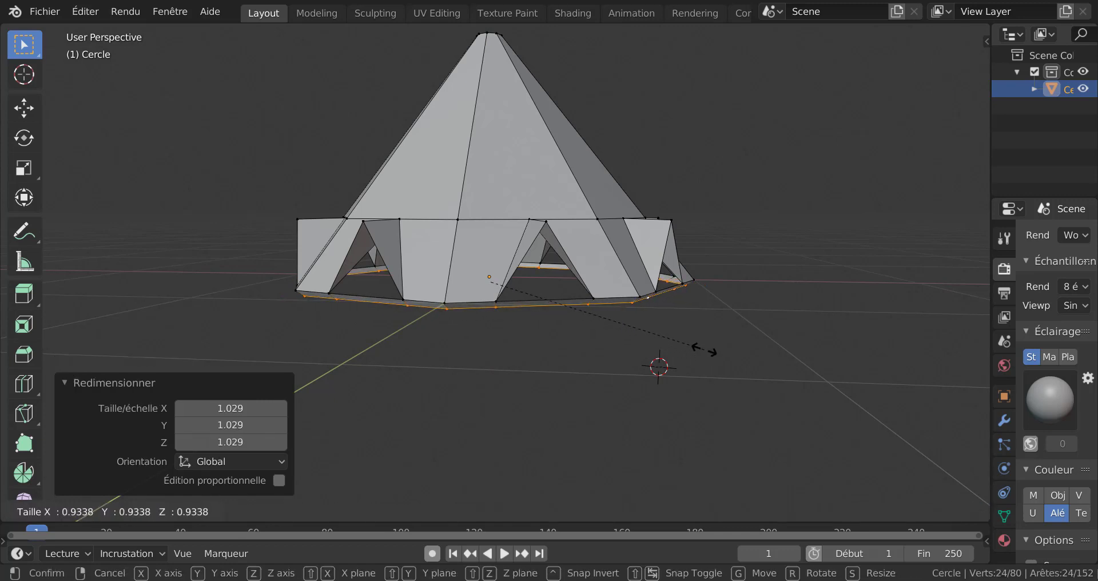
{"action": "left_click", "coordinate": [703, 364]}
- Extrude a new ring outward from the bottom loop scaled by about 1.071, and widen it further by about 1.175
{"action": "scroll", "coordinate": [654, 364], "scroll_direction": "up", "scroll_amount": 1}
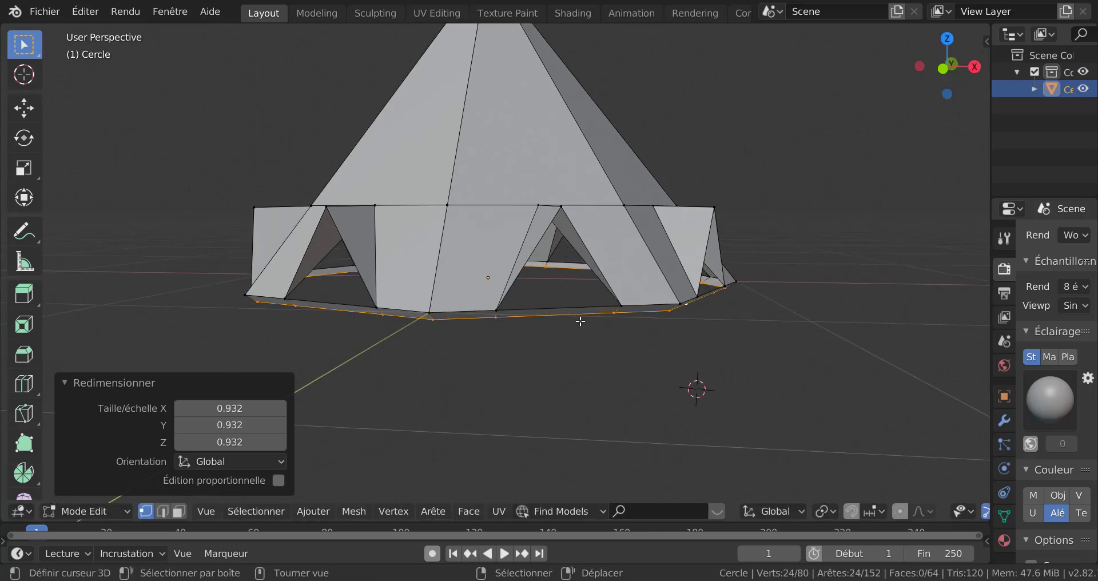
{"action": "key", "text": "e"}
{"action": "key", "text": "s"}
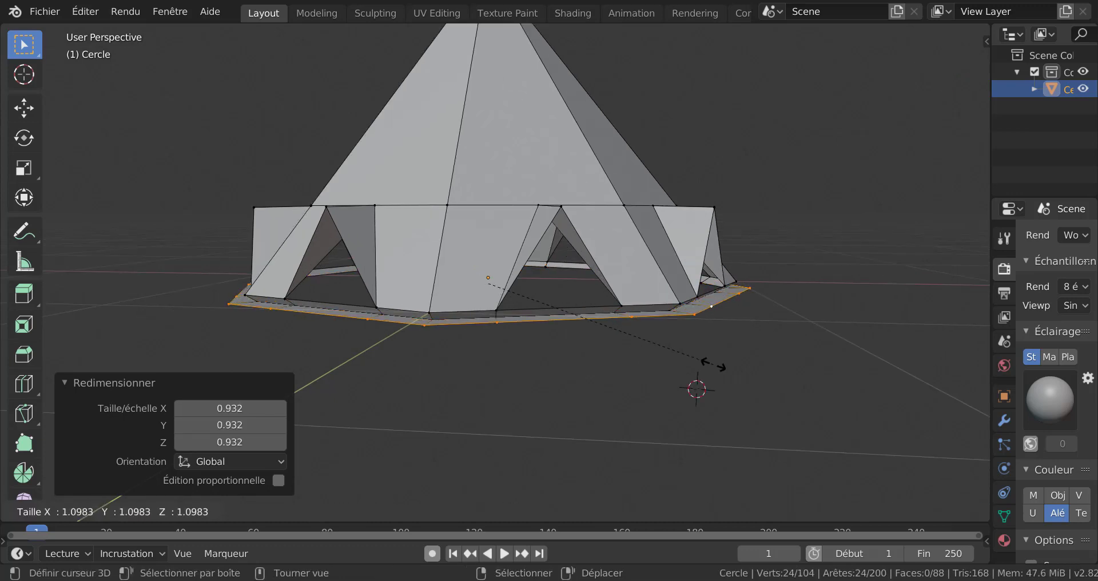
{"action": "left_click", "coordinate": [709, 359]}
{"action": "scroll", "coordinate": [710, 358], "scroll_direction": "down", "scroll_amount": 1}
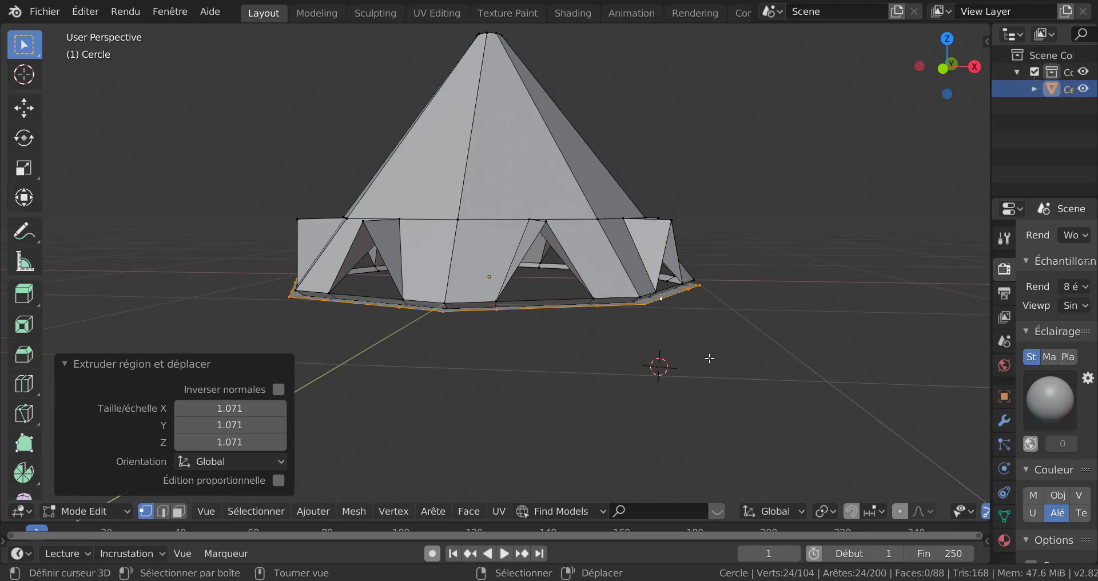
{"action": "key", "text": "s"}
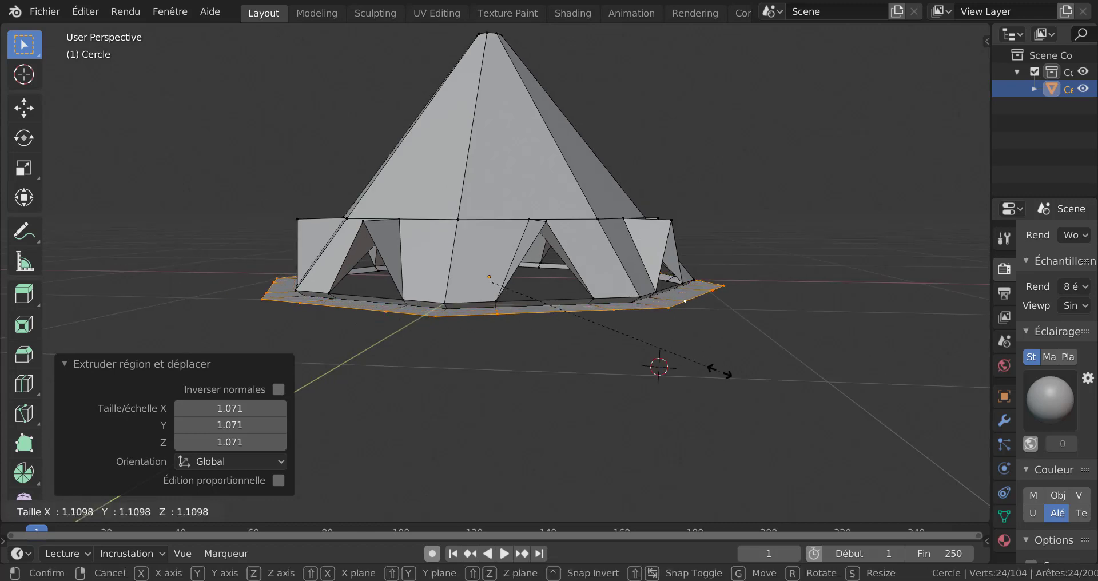
{"action": "left_click", "coordinate": [733, 380]}
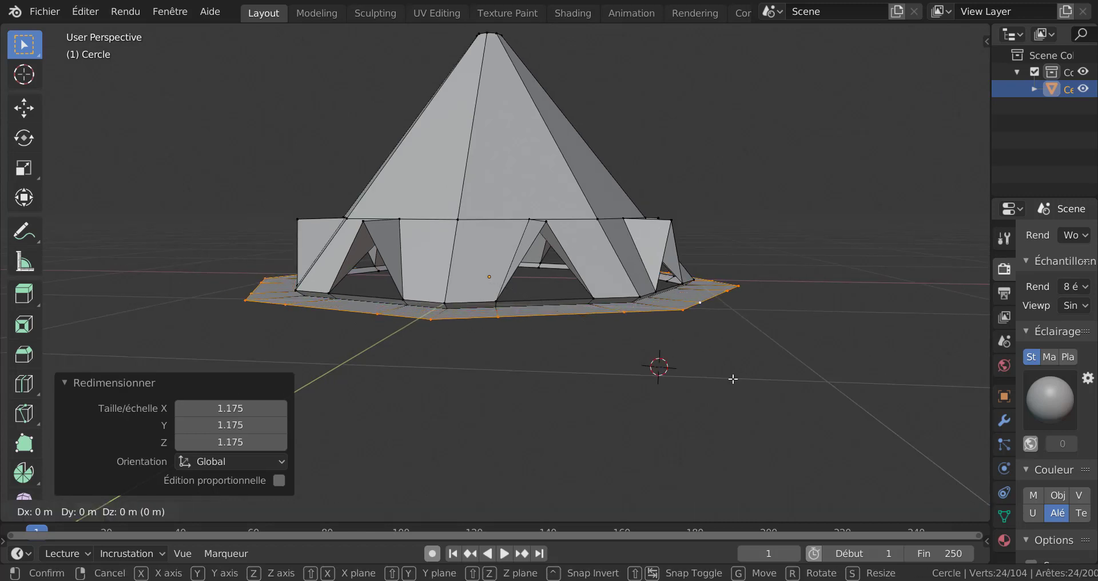
- Lower the outer ring about 0.219 m along Z to form a sloping skirt beneath the openings
{"action": "key", "text": "g"}
{"action": "key", "text": "z"}
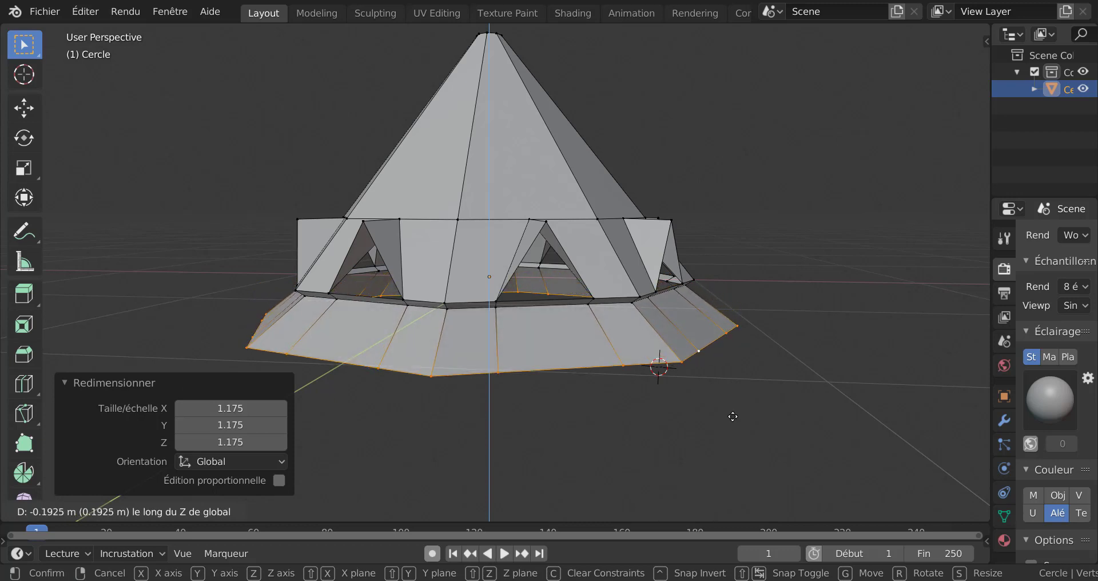
{"action": "left_click", "coordinate": [718, 420]}
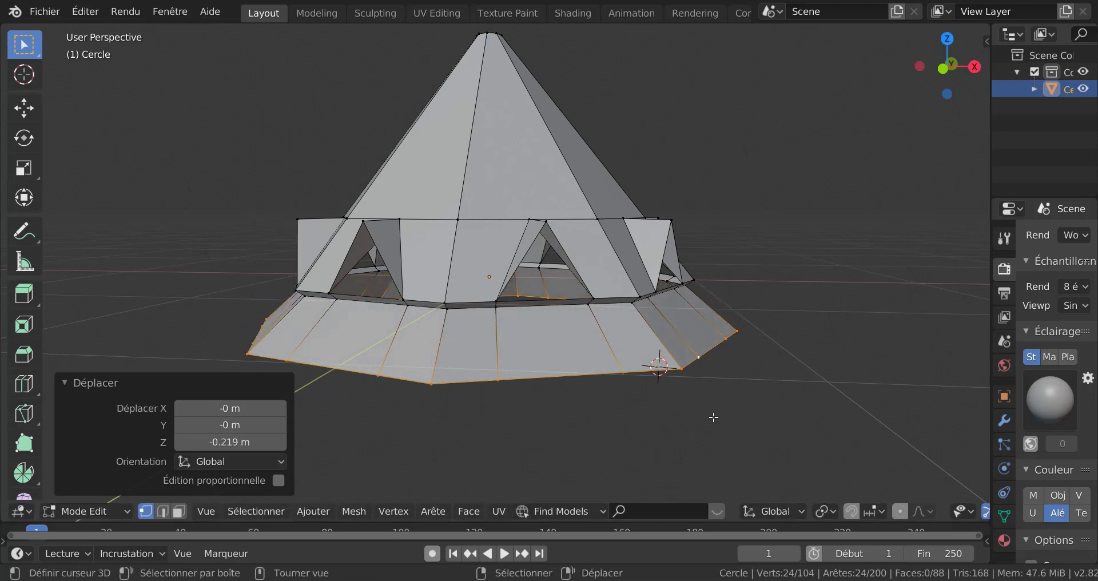
- Select the edge loop at the top of the skirt, try shifting it along Z, and inspect the roof in Object Mode
{"action": "left_click", "coordinate": [572, 302], "text": "alt"}
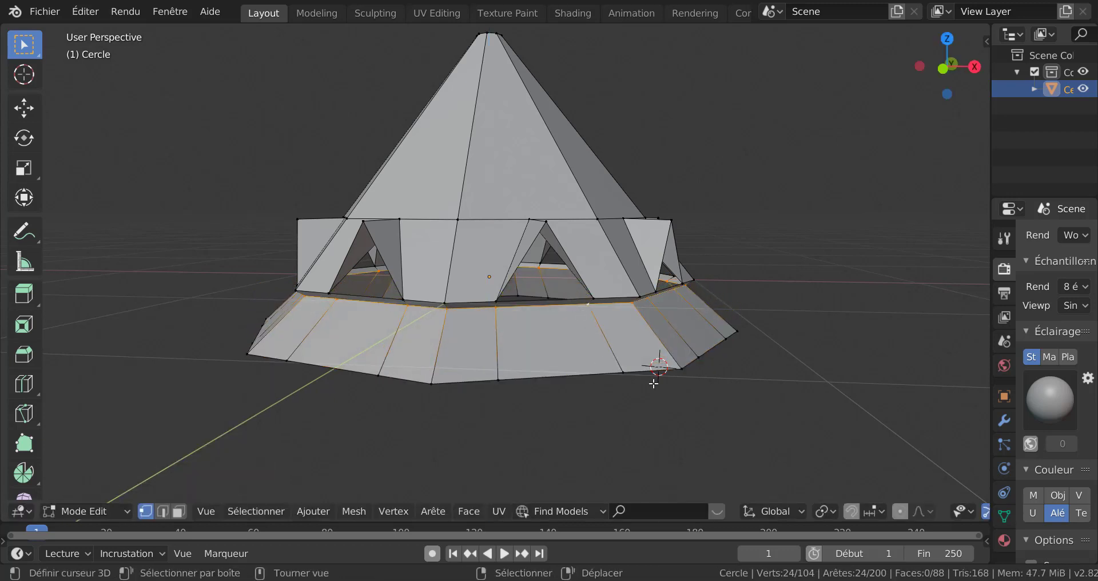
{"action": "key", "text": "g"}
{"action": "key", "text": "z"}
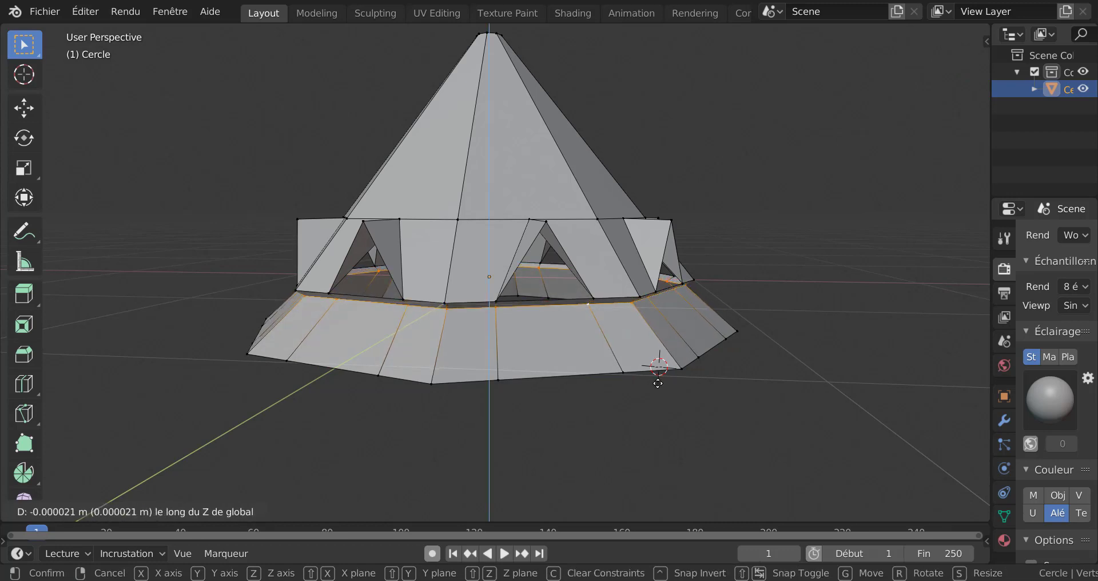
{"action": "left_click", "coordinate": [658, 382]}
{"action": "key", "text": "Tab"}
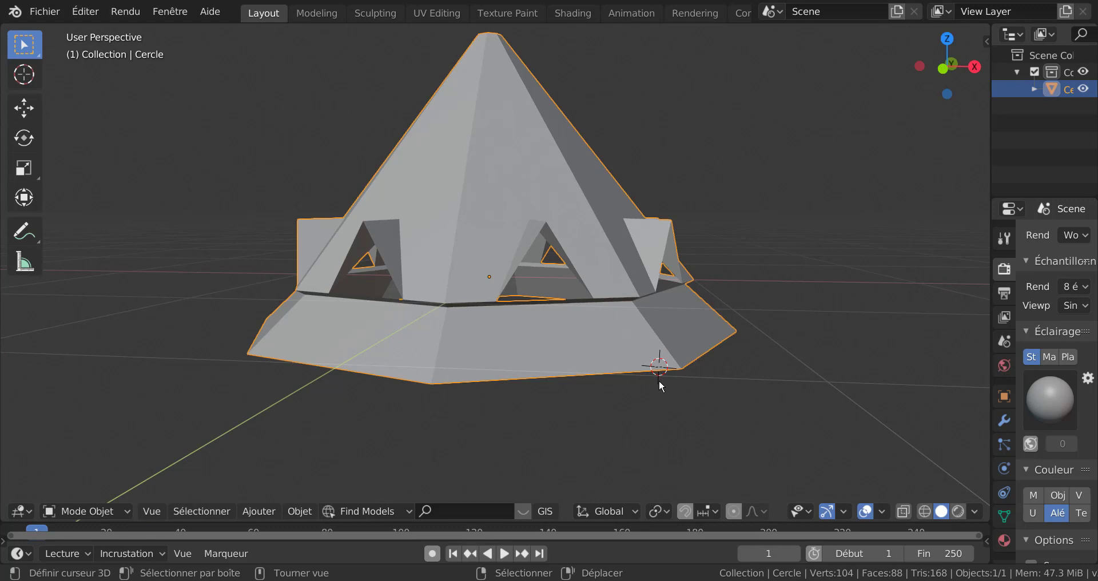
{"action": "middle_click_drag", "start_coordinate": [659, 380], "coordinate": [698, 362]}
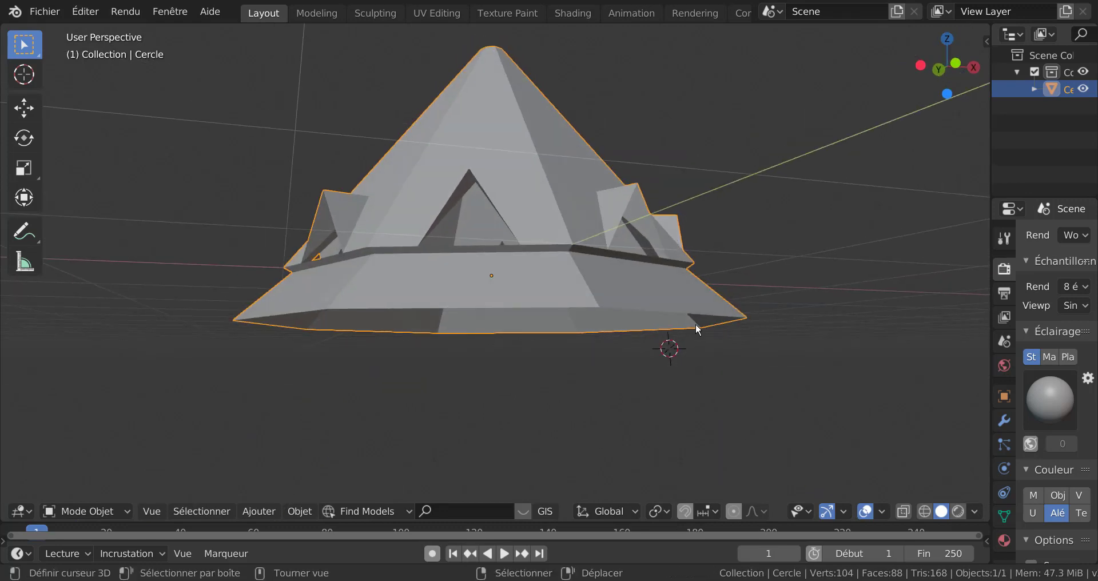
- Scale the skirt's upper edge loop by about 1.019 and raise it about 0.016 m along Z to close the gap
{"action": "key", "text": "Tab"}
{"action": "scroll", "coordinate": [696, 324], "scroll_direction": "up", "scroll_amount": 3}
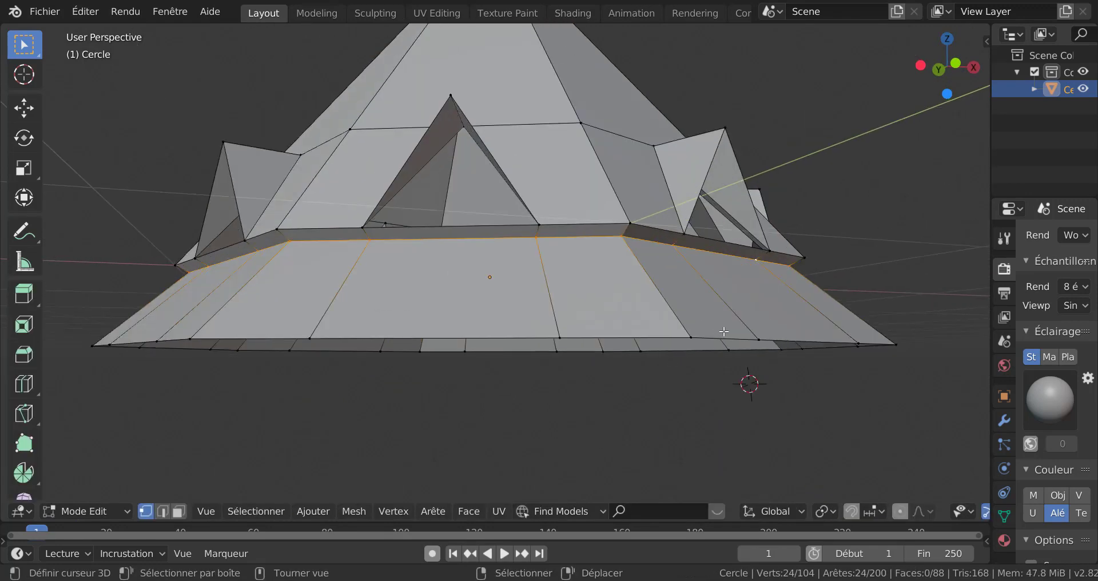
{"action": "key", "text": "s"}
{"action": "left_click", "coordinate": [724, 326]}
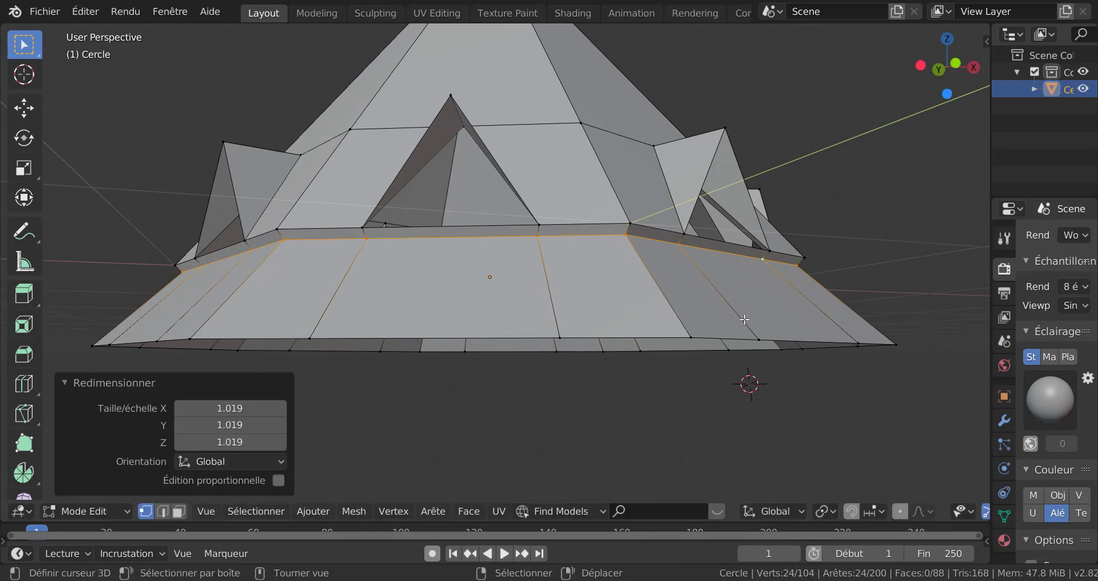
{"action": "key", "text": "g"}
{"action": "key", "text": "z"}
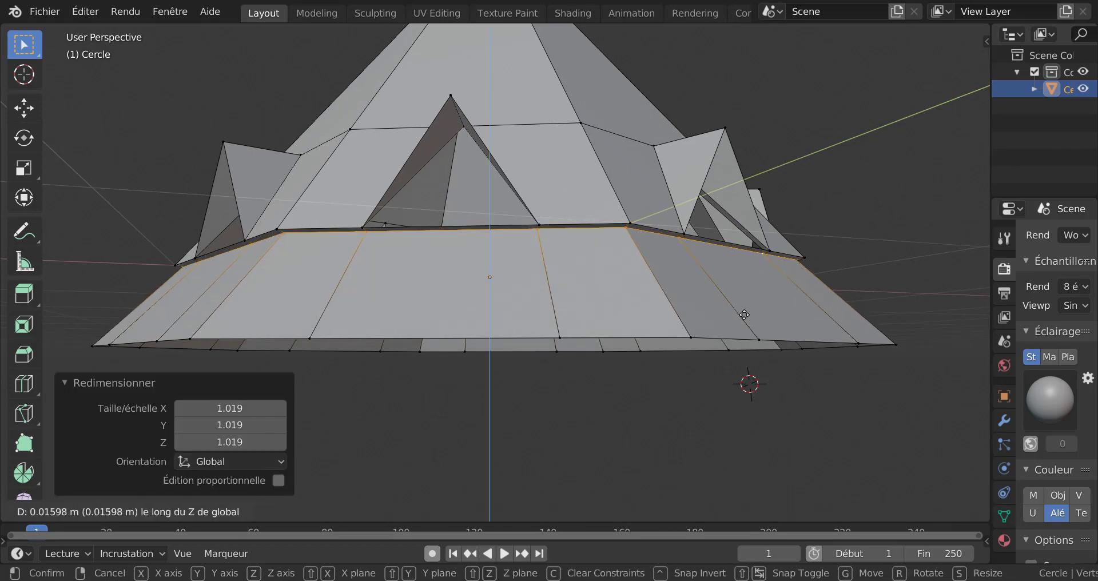
{"action": "left_click", "coordinate": [744, 315]}
- Widen the skirt's lowest edge loop by scaling it about 1.052
{"action": "scroll", "coordinate": [741, 327], "scroll_direction": "down", "scroll_amount": 3}
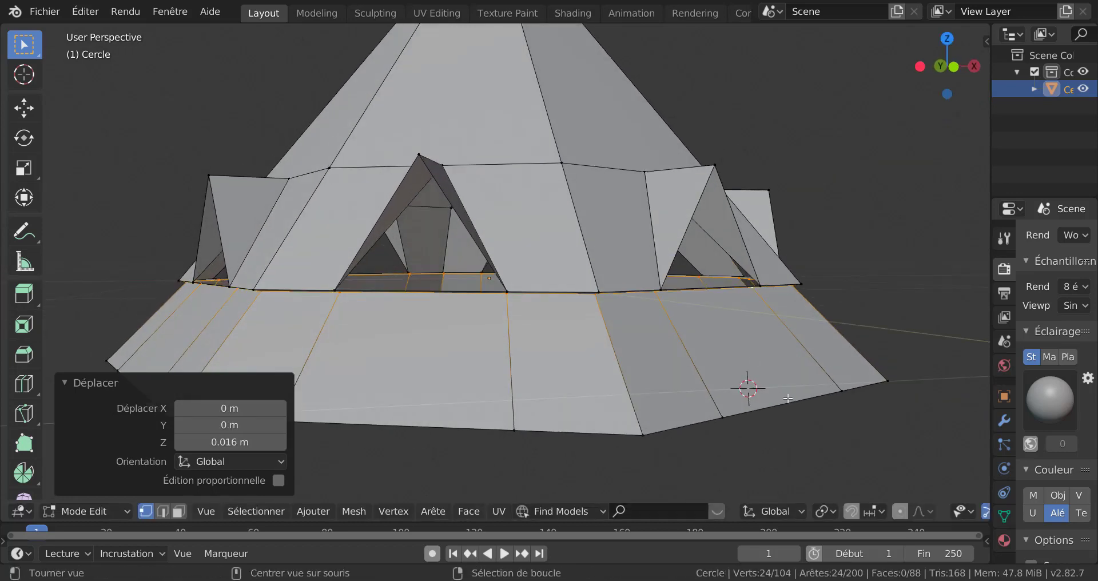
{"action": "scroll", "coordinate": [758, 403], "scroll_direction": "down", "scroll_amount": 2}
{"action": "scroll", "coordinate": [701, 398], "scroll_direction": "up", "scroll_amount": 2}
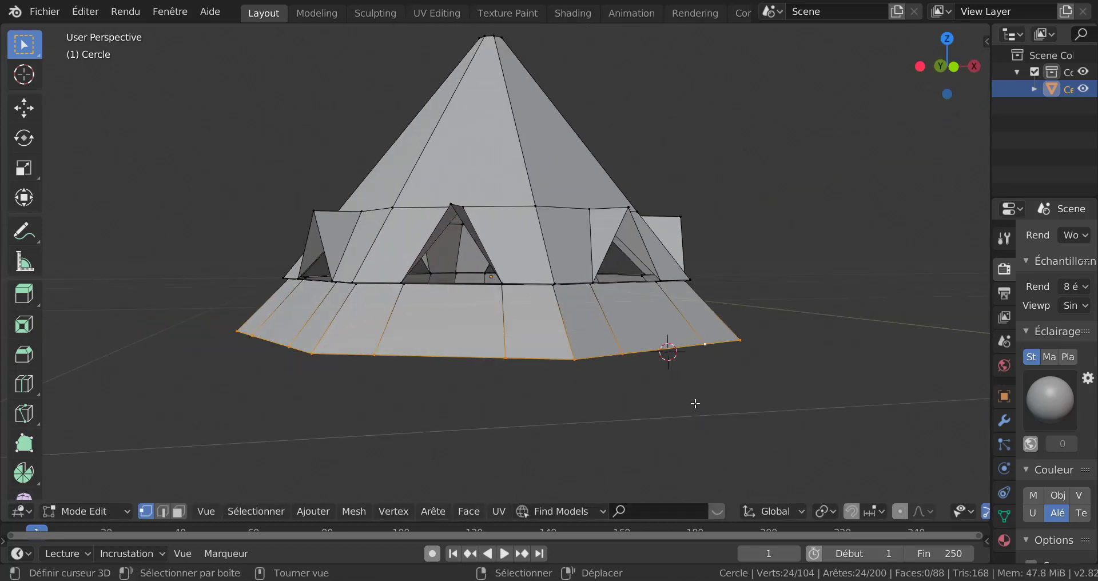
{"action": "key", "text": "s"}
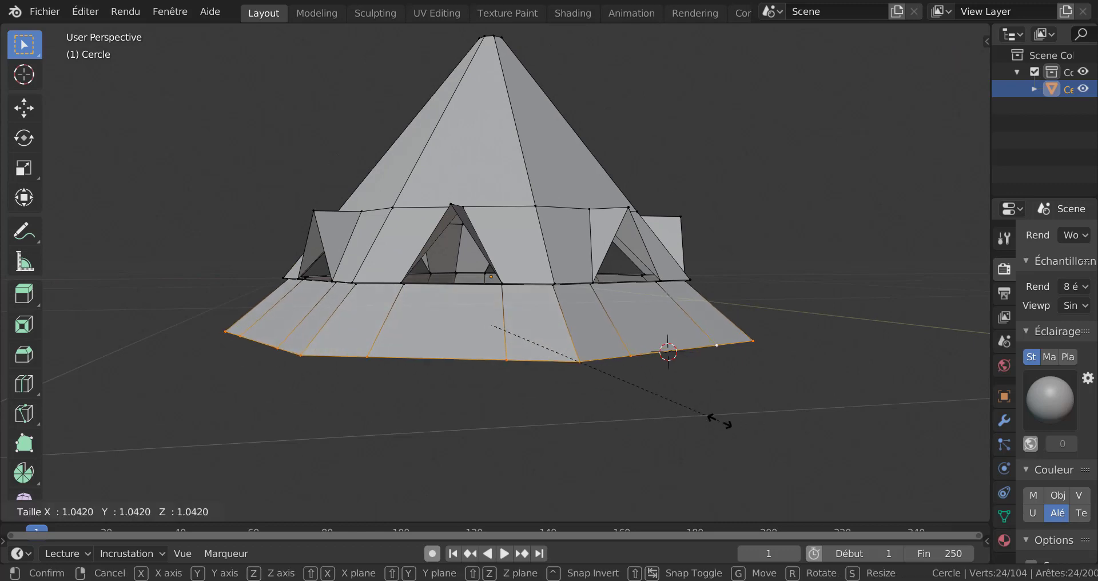
{"action": "left_click", "coordinate": [709, 425]}
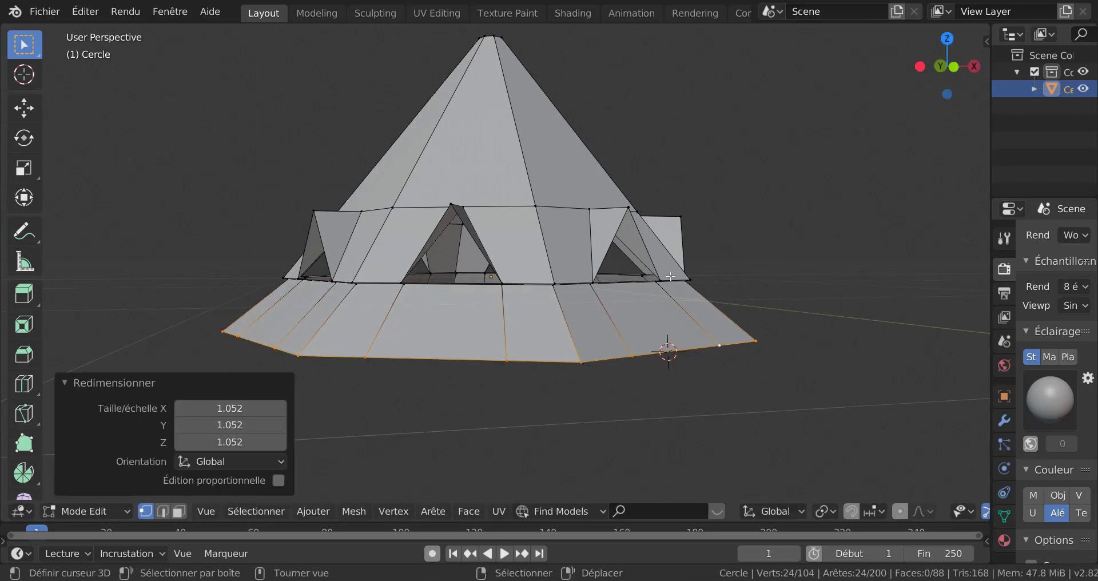
- Select the full ring of 16 vertices around the roof at the peaks of the openings using shortest-path selection
{"action": "middle_click_drag", "start_coordinate": [671, 277], "coordinate": [655, 309]}
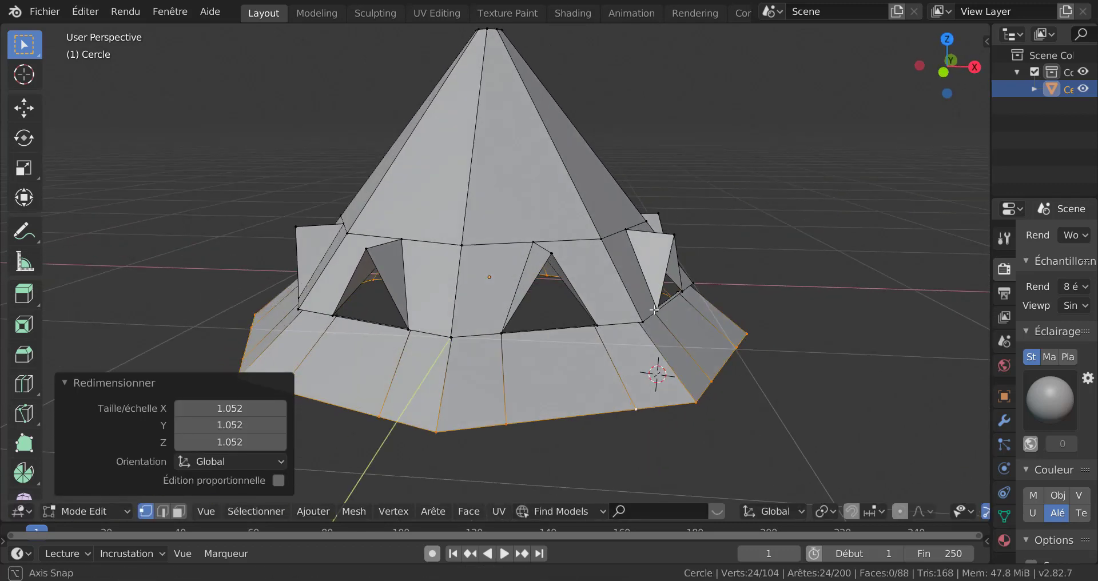
{"action": "middle_click_drag", "start_coordinate": [594, 248], "coordinate": [638, 247]}
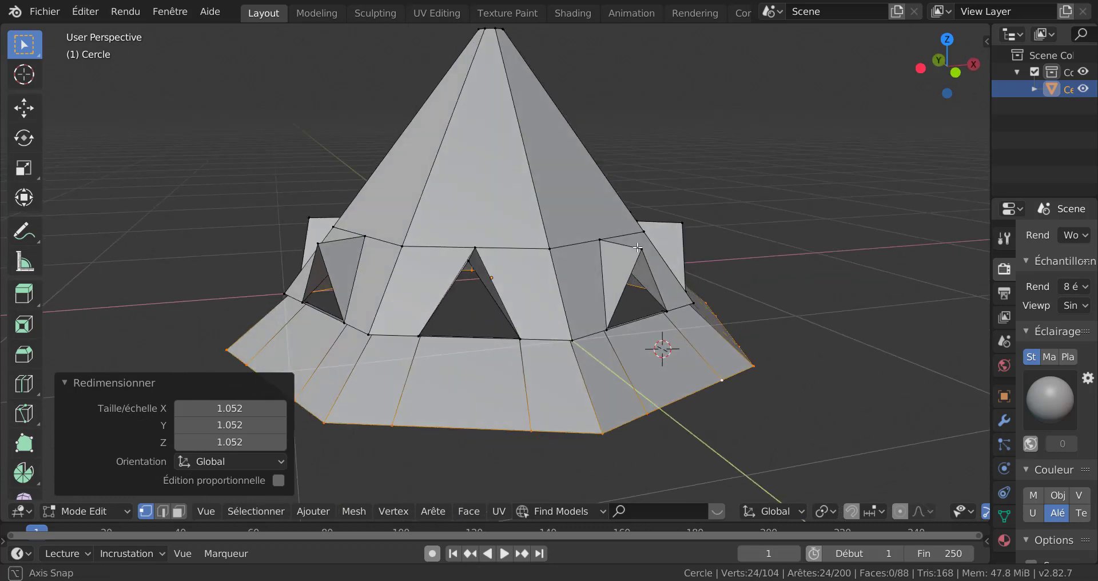
{"action": "left_click", "coordinate": [527, 242]}
{"action": "middle_click_drag", "start_coordinate": [528, 242], "coordinate": [559, 255]}
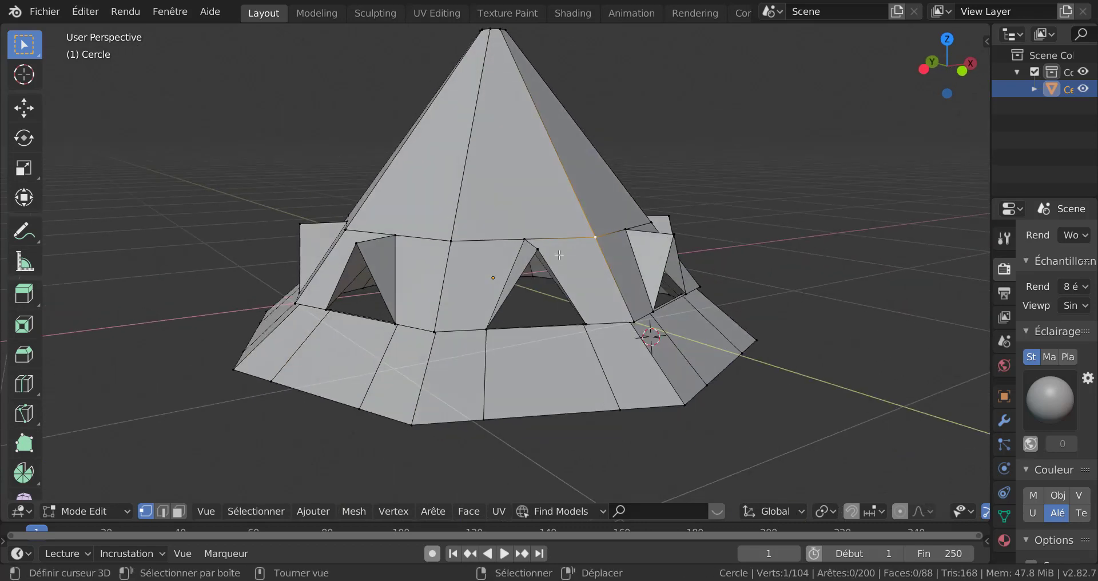
{"action": "key", "text": "Tab"}
{"action": "key", "text": "Tab"}
{"action": "key", "text": "alt"}
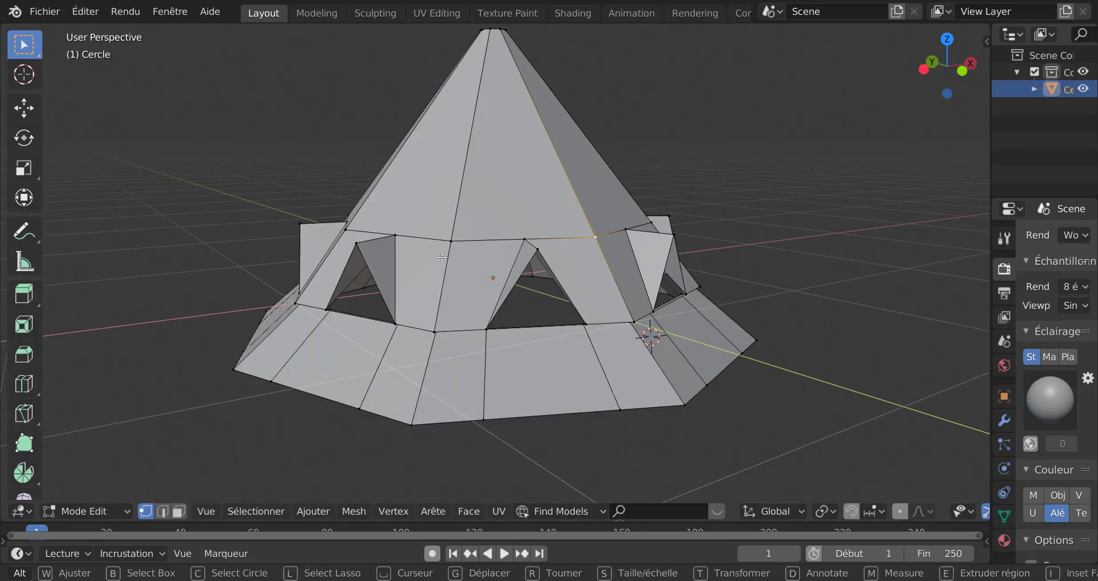
{"action": "left_click", "coordinate": [466, 235], "text": "ctrl"}
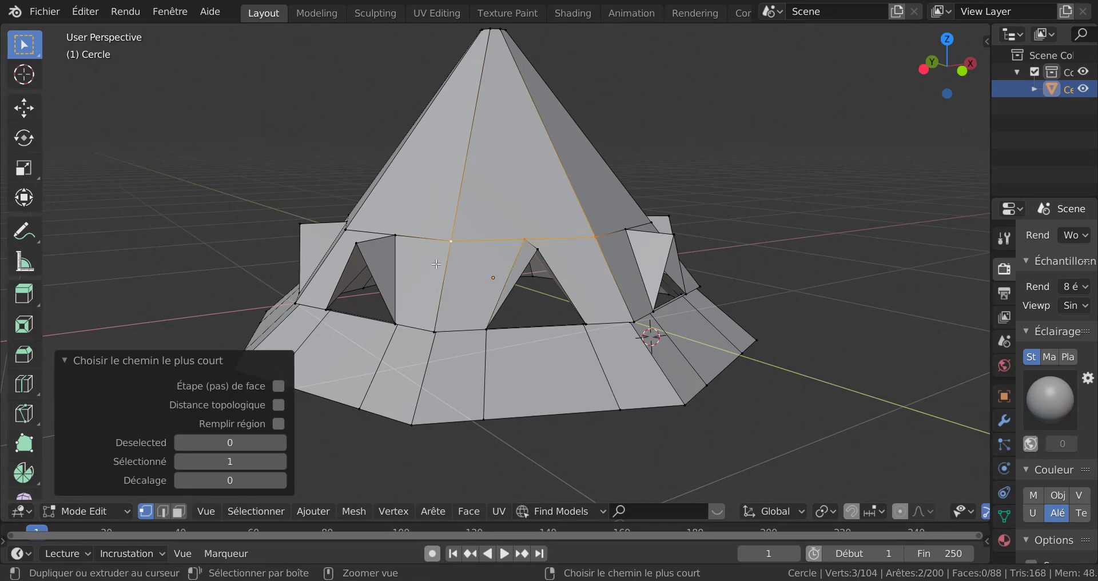
{"action": "middle_click_drag", "start_coordinate": [446, 264], "coordinate": [516, 257]}
{"action": "left_click", "coordinate": [516, 257], "text": "ctrl"}
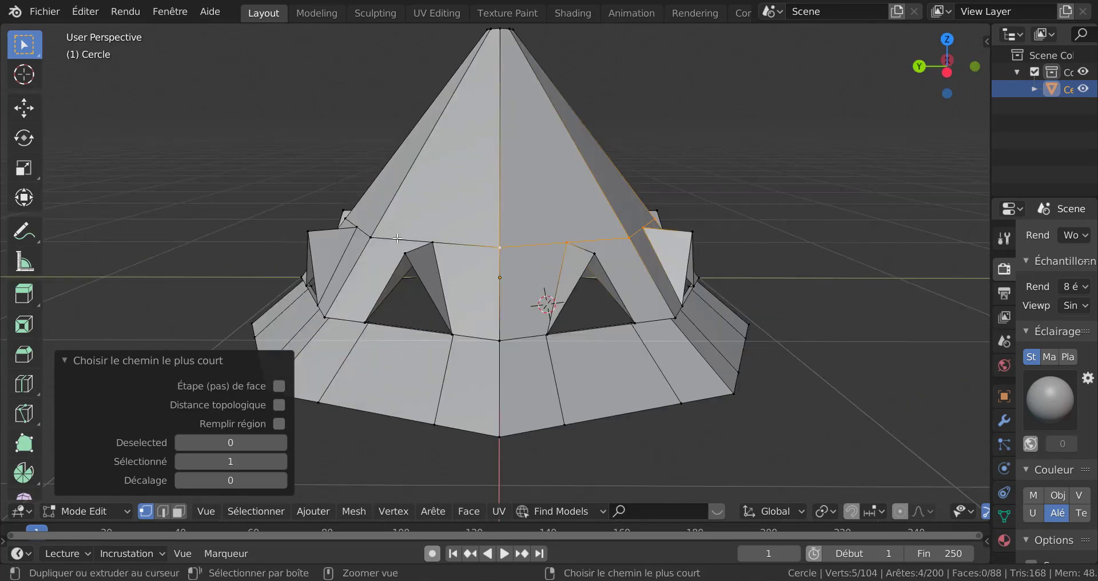
{"action": "left_click", "coordinate": [375, 236], "text": "ctrl"}
{"action": "middle_click_drag", "start_coordinate": [375, 236], "coordinate": [490, 249]}
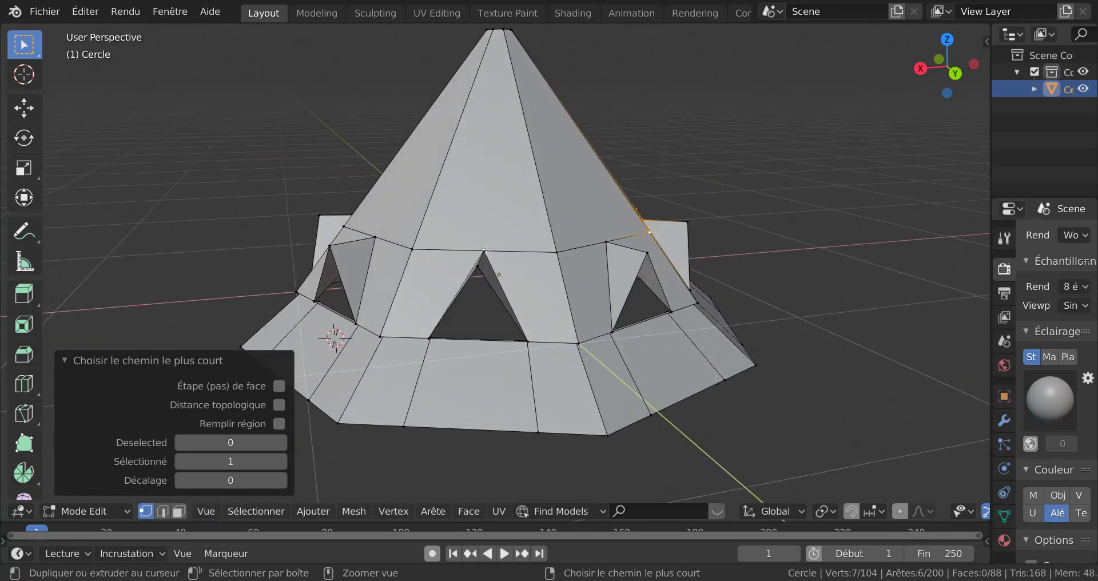
{"action": "left_click", "coordinate": [484, 250], "text": "ctrl"}
{"action": "left_click", "coordinate": [344, 226], "text": "ctrl"}
{"action": "middle_click_drag", "start_coordinate": [344, 226], "coordinate": [542, 310]}
{"action": "left_click", "coordinate": [491, 318], "text": "ctrl"}
{"action": "scroll", "coordinate": [490, 318], "scroll_direction": "down", "scroll_amount": 4}
{"action": "right_click", "coordinate": [476, 282], "text": "ctrl"}
{"action": "middle_click_drag", "start_coordinate": [686, 281], "coordinate": [601, 294]}
{"action": "scroll", "coordinate": [602, 294], "scroll_direction": "up", "scroll_amount": 2}
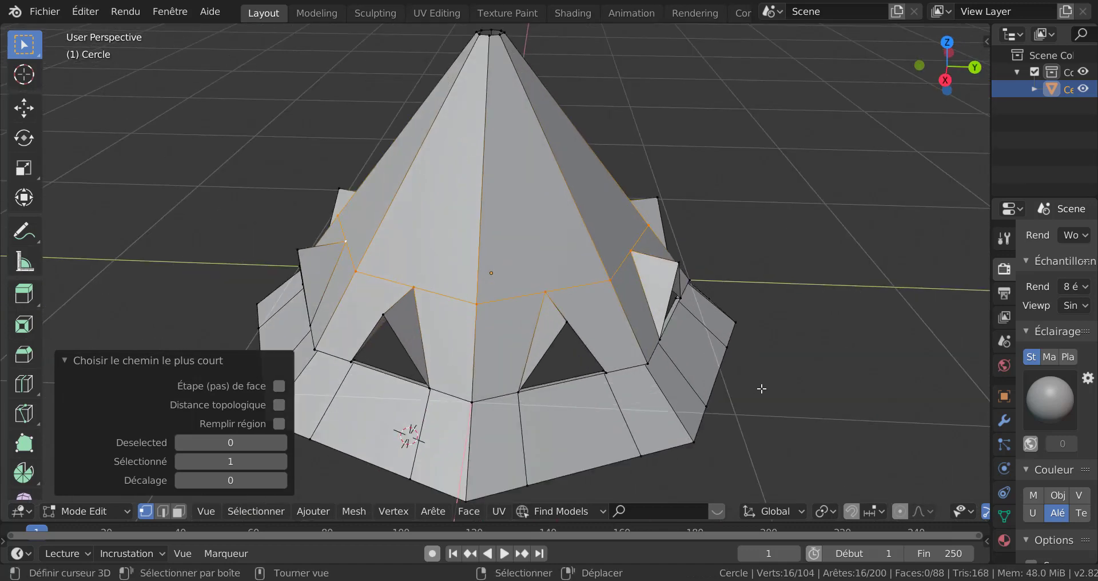
- Scale the selected vertex ring by 0.905 and inspect the roof in Object Mode
{"action": "key", "text": "s"}
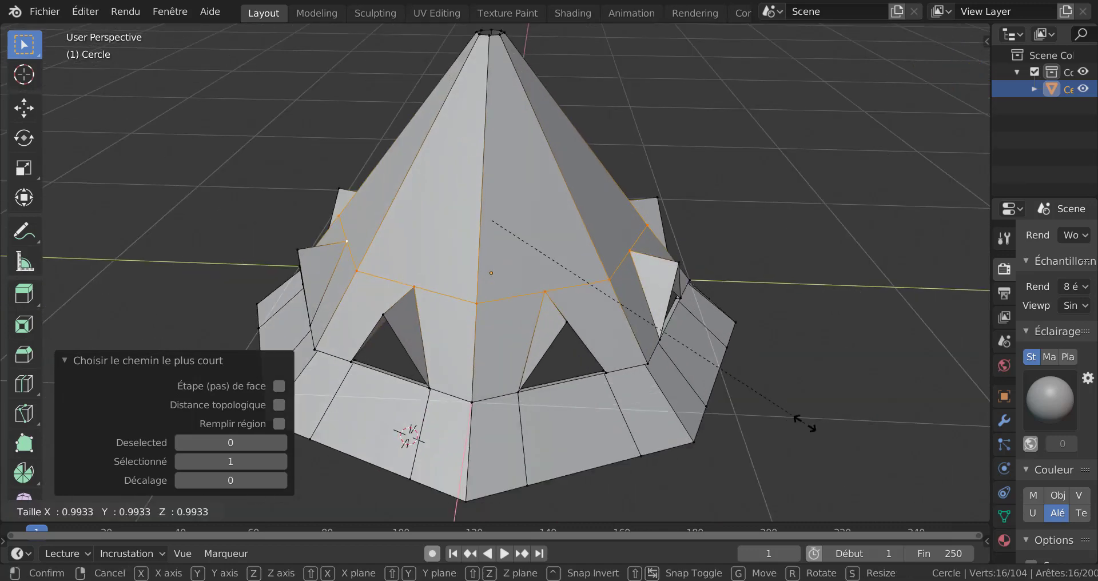
{"action": "left_click", "coordinate": [786, 390]}
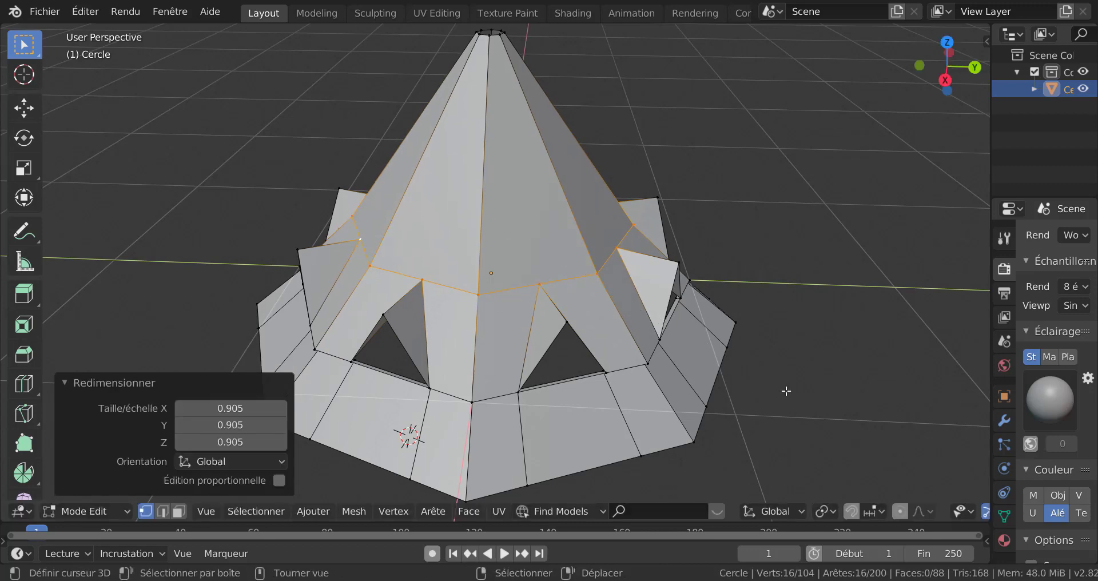
{"action": "key", "text": "Tab"}
{"action": "middle_click_drag", "start_coordinate": [781, 386], "coordinate": [598, 246]}
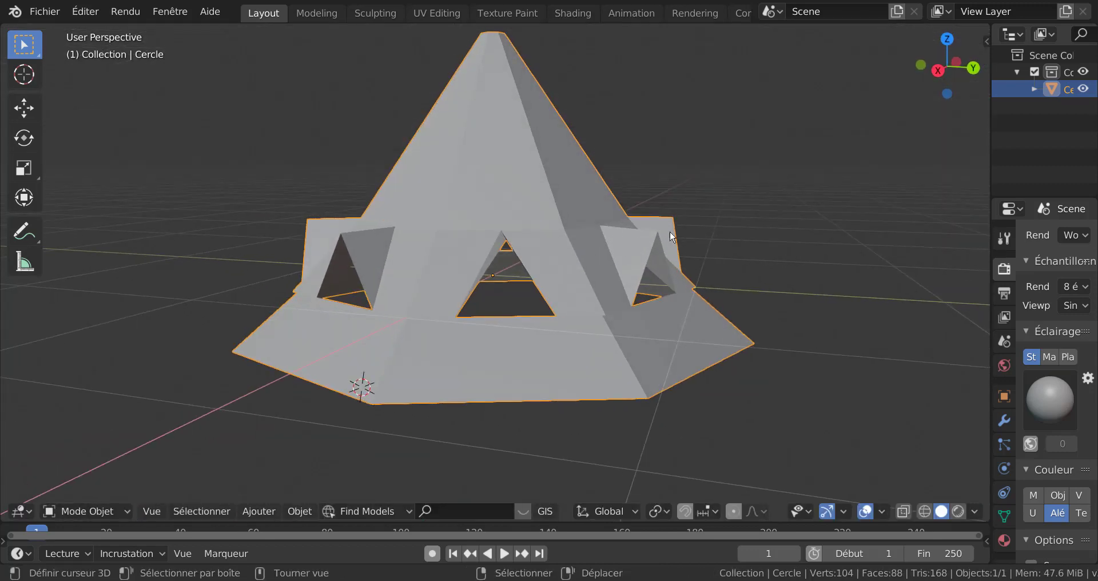
{"action": "middle_click_drag", "start_coordinate": [671, 231], "coordinate": [630, 238]}
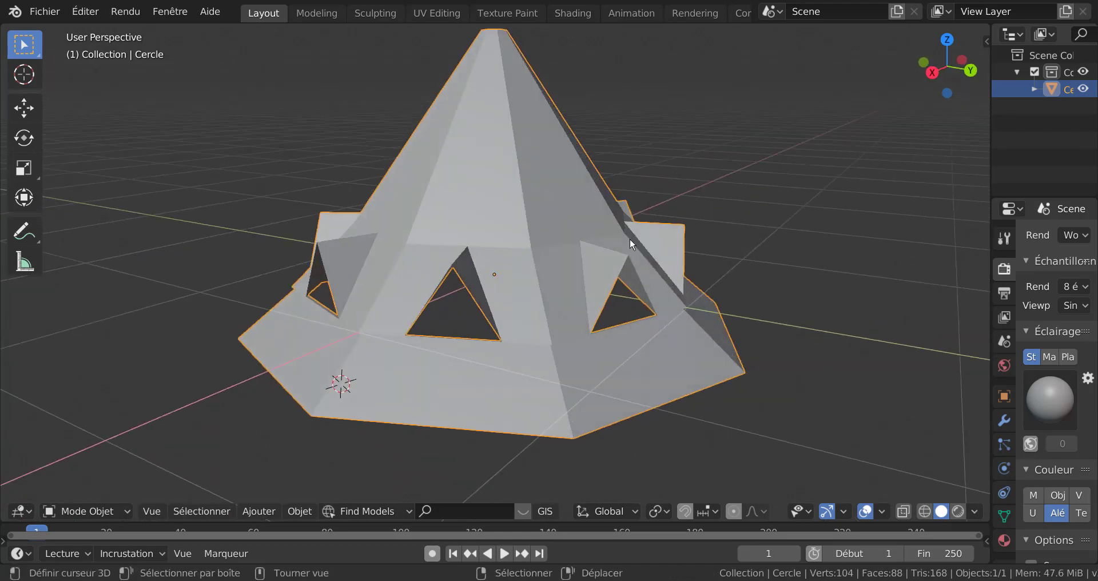
- Scale the skirt's upper edge loop by about 1.01 to narrow the gap beneath the openings
{"action": "middle_click_drag", "start_coordinate": [693, 347], "coordinate": [655, 278]}
{"action": "scroll", "coordinate": [652, 302], "scroll_direction": "up", "scroll_amount": 2}
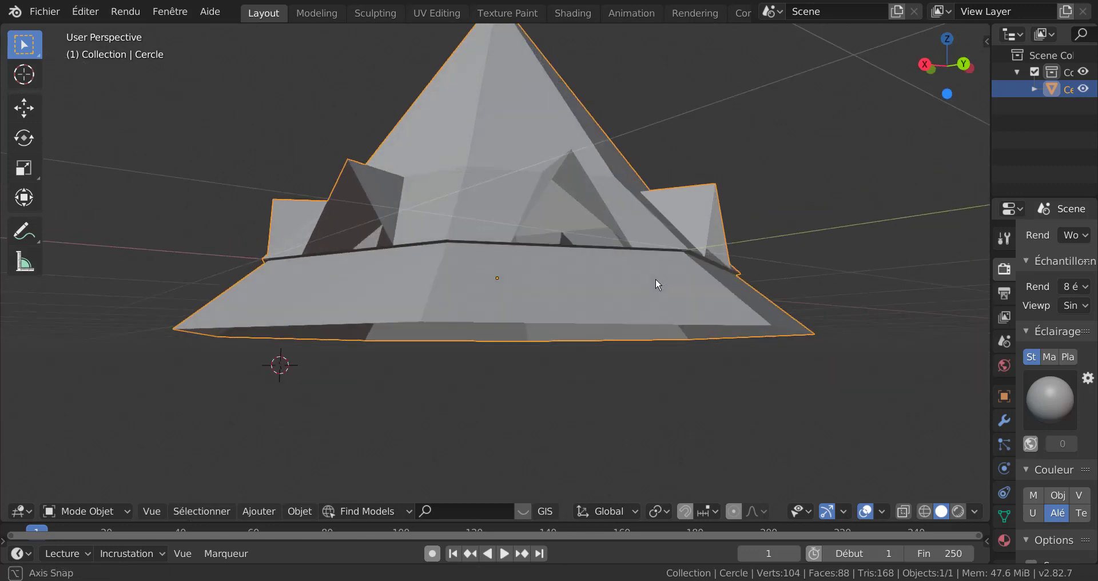
{"action": "key", "text": "Tab"}
{"action": "scroll", "coordinate": [664, 264], "scroll_direction": "up", "scroll_amount": 3}
{"action": "left_click", "coordinate": [750, 235], "text": "alt"}
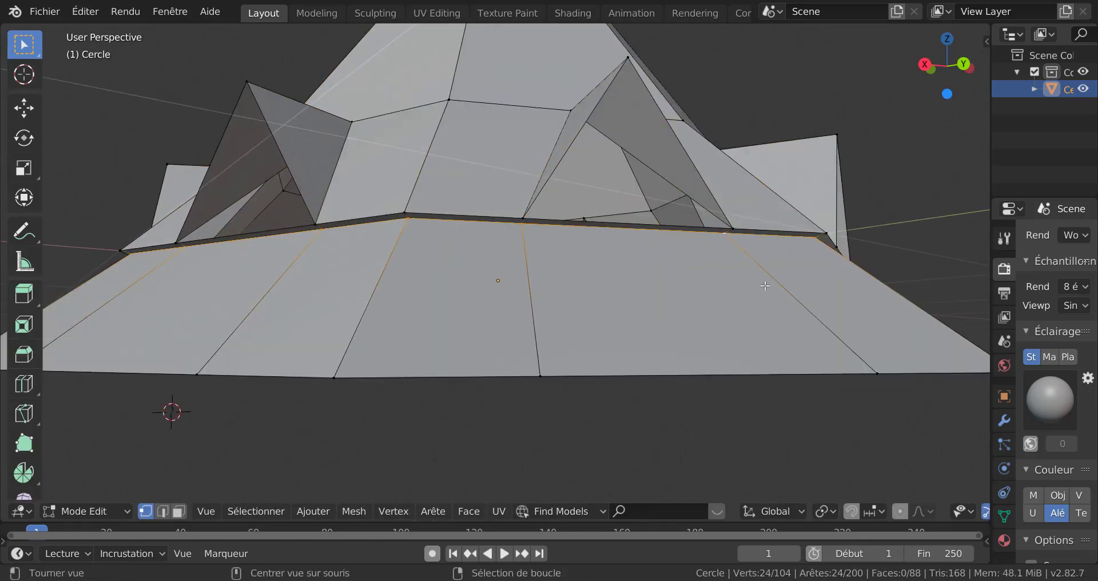
{"action": "key", "text": "s"}
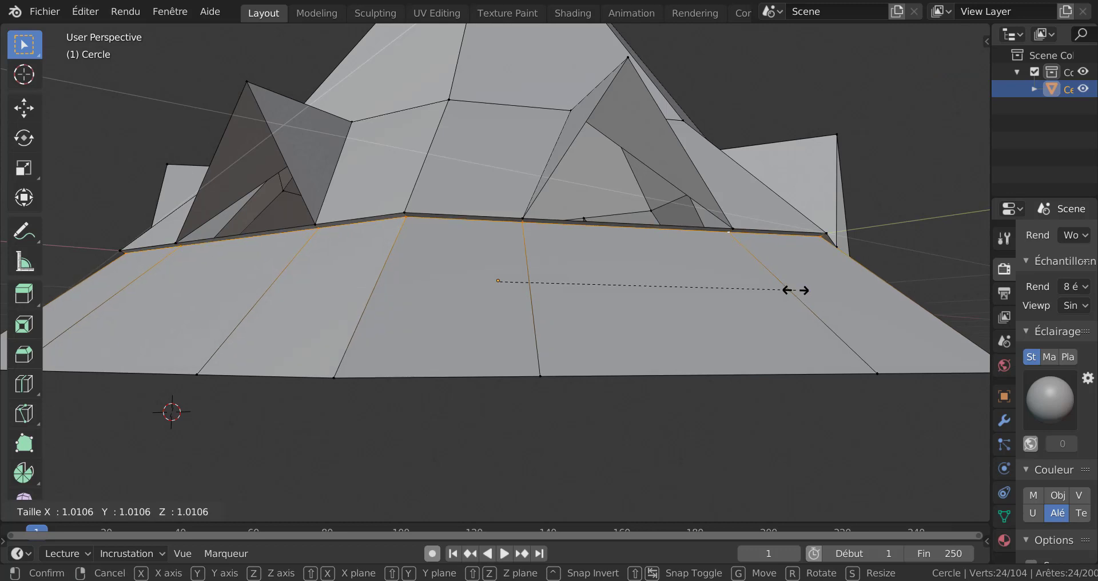
{"action": "left_click", "coordinate": [801, 292]}
{"action": "key", "text": "Tab"}
{"action": "scroll", "coordinate": [788, 294], "scroll_direction": "down", "scroll_amount": 4}
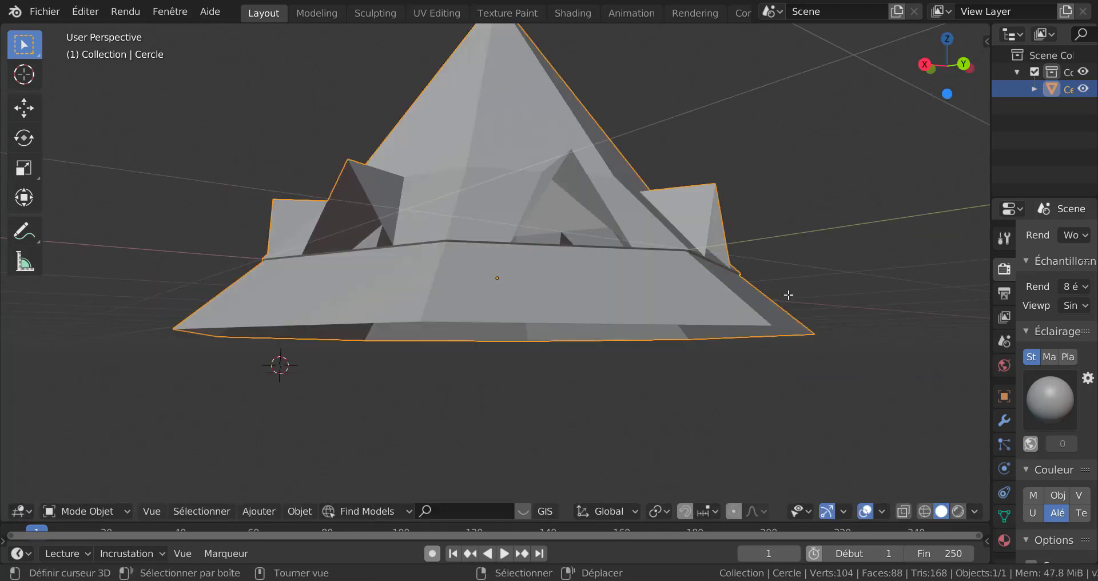
- Lower the skirt's upper edge loop about 0.004 m along Z and inspect the roof in Object Mode
{"action": "middle_click_drag", "start_coordinate": [787, 294], "coordinate": [887, 314]}
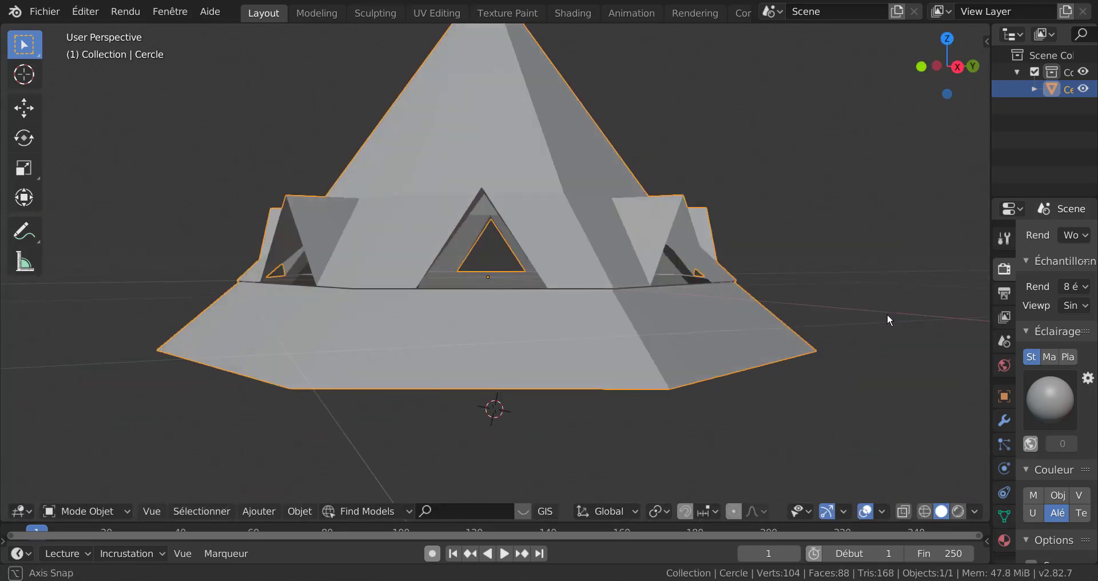
{"action": "key", "text": "Tab"}
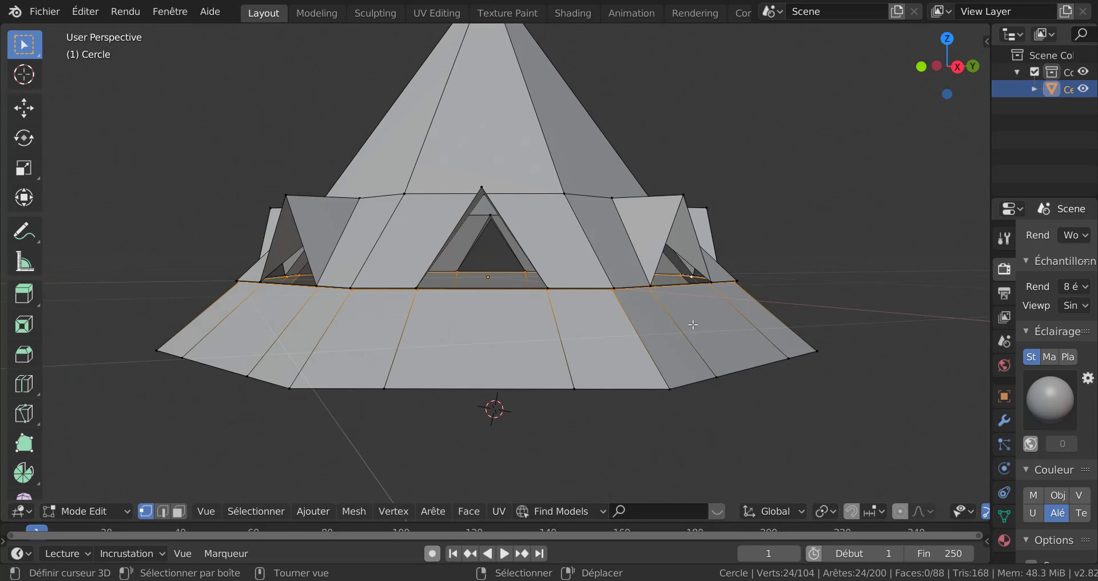
{"action": "key", "text": "g"}
{"action": "key", "text": "z"}
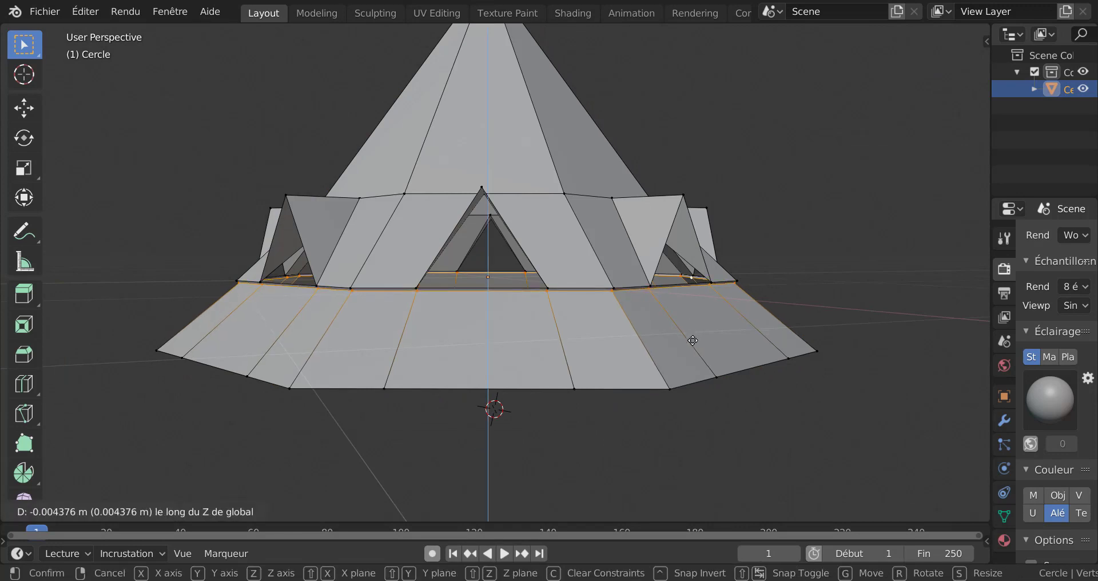
{"action": "left_click", "coordinate": [694, 341]}
{"action": "key", "text": "Tab"}
{"action": "scroll", "coordinate": [691, 340], "scroll_direction": "down", "scroll_amount": 2}
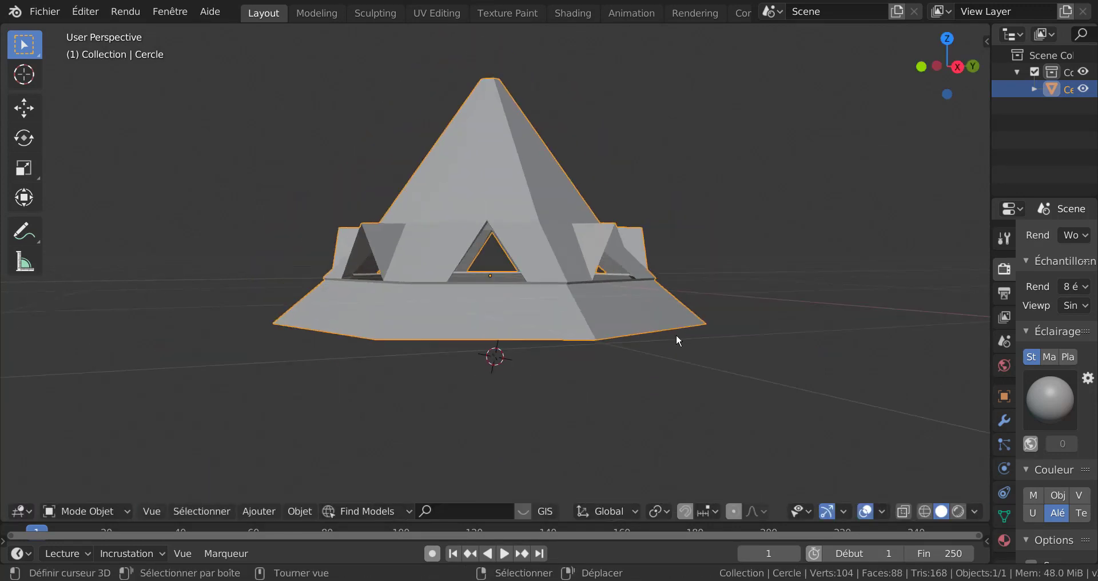
{"action": "middle_click_drag", "start_coordinate": [676, 335], "coordinate": [746, 366]}
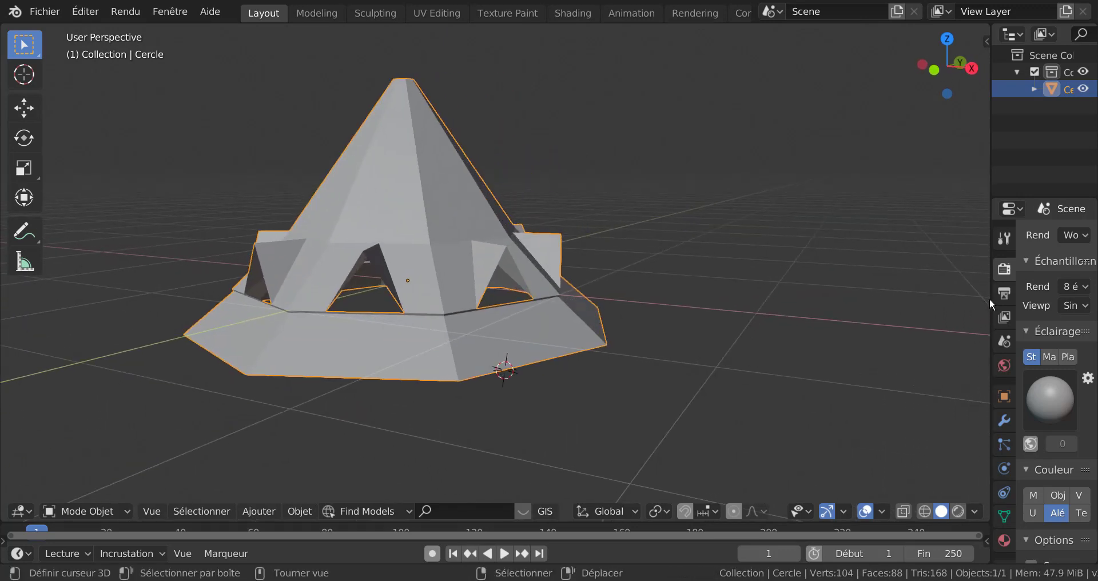
- Widen the properties editor, set the Workbench colour mode to Matériau, and view the available studio lighting presets
{"action": "left_click_drag", "start_coordinate": [991, 298], "coordinate": [837, 298]}
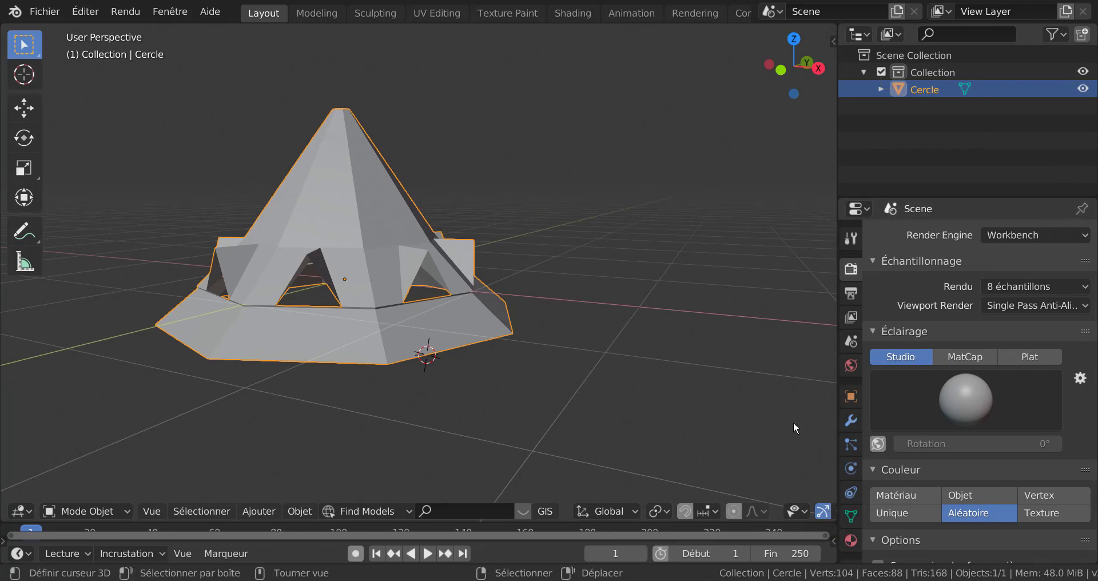
{"action": "scroll", "coordinate": [852, 299], "scroll_direction": "down", "scroll_amount": 1}
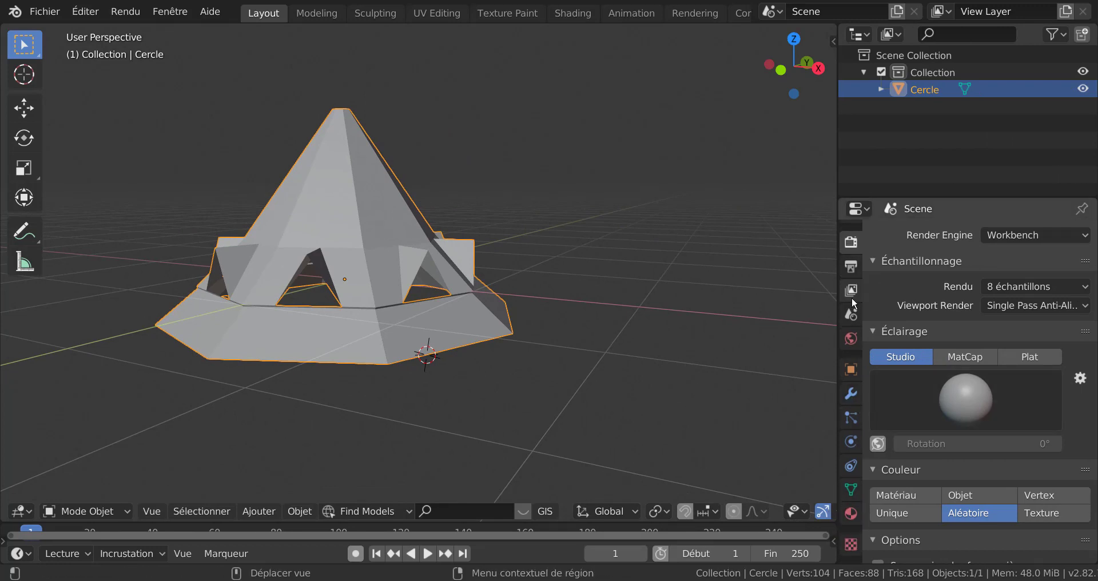
{"action": "scroll", "coordinate": [852, 297], "scroll_direction": "up", "scroll_amount": 1}
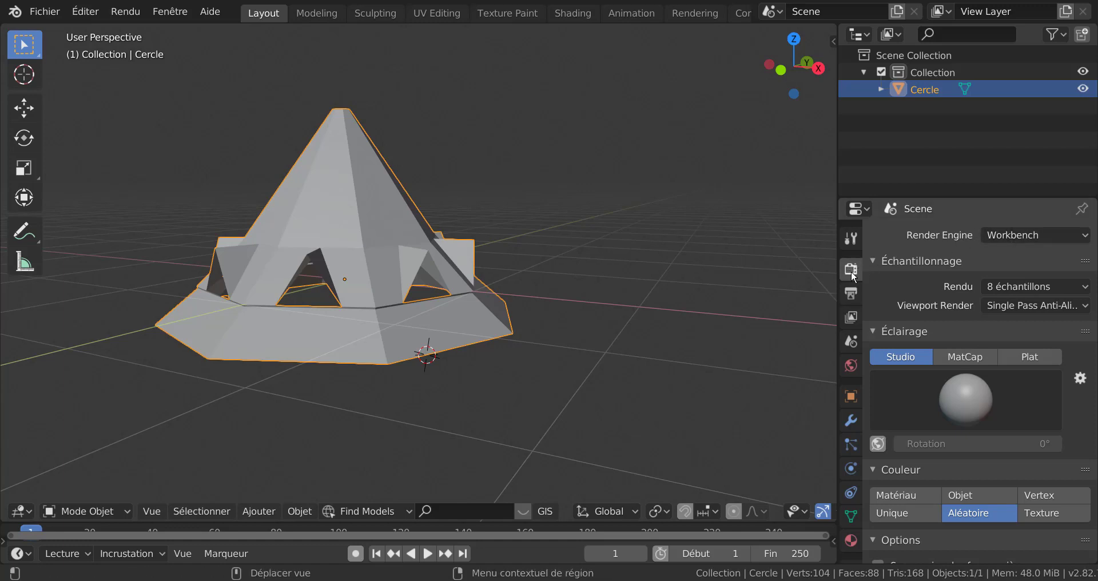
{"action": "scroll", "coordinate": [870, 409], "scroll_direction": "down", "scroll_amount": 2}
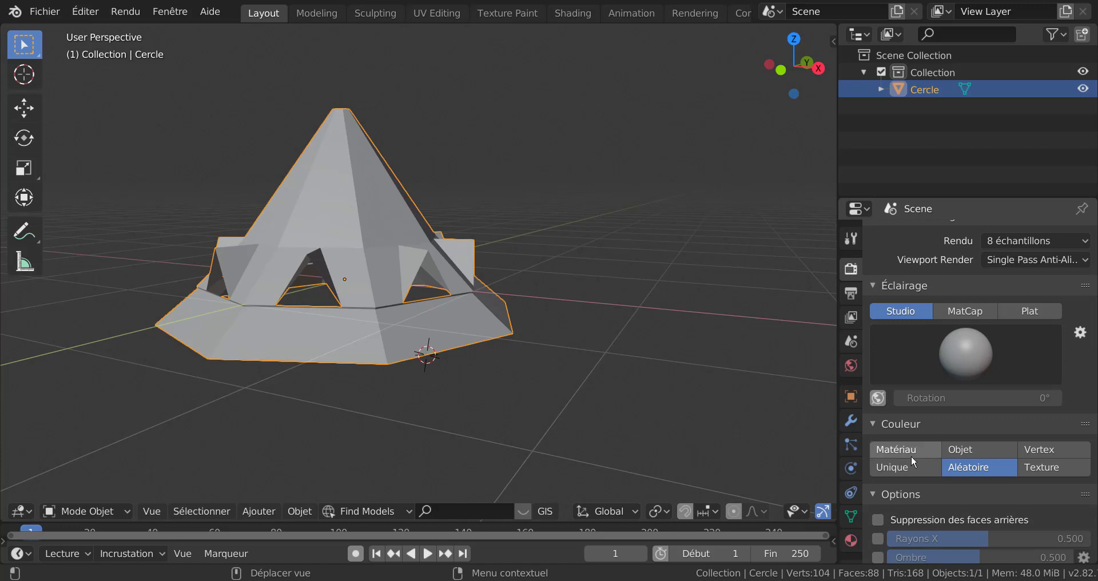
{"action": "left_click", "coordinate": [897, 375]}
{"action": "left_click", "coordinate": [895, 451]}
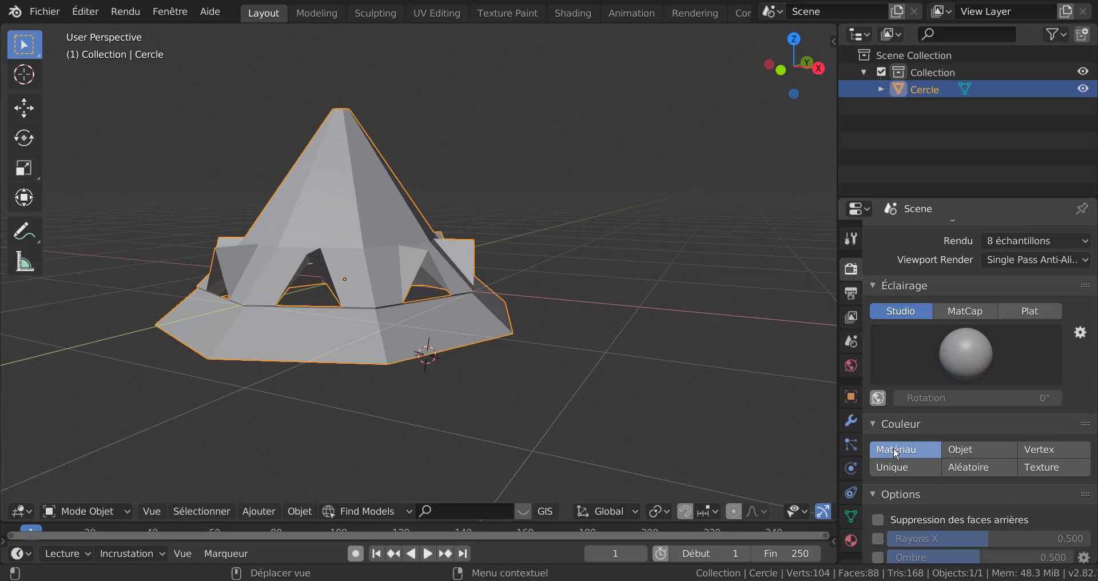
{"action": "left_click", "coordinate": [958, 362]}
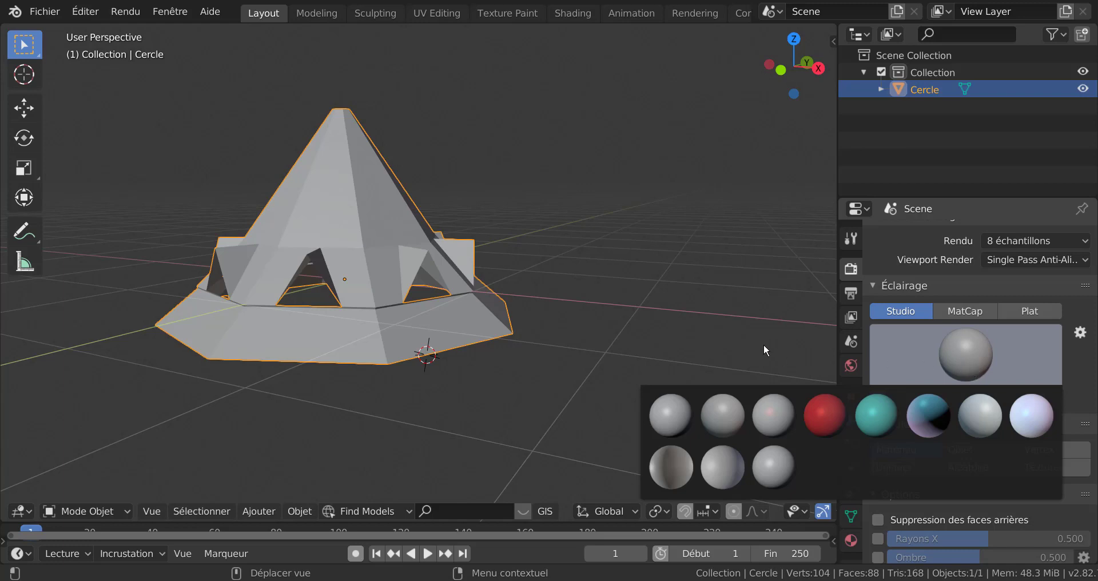
- Enable shadows (Ombre) in the Workbench render options and review the remaining render settings
{"action": "scroll", "coordinate": [912, 486], "scroll_direction": "down", "scroll_amount": 3}
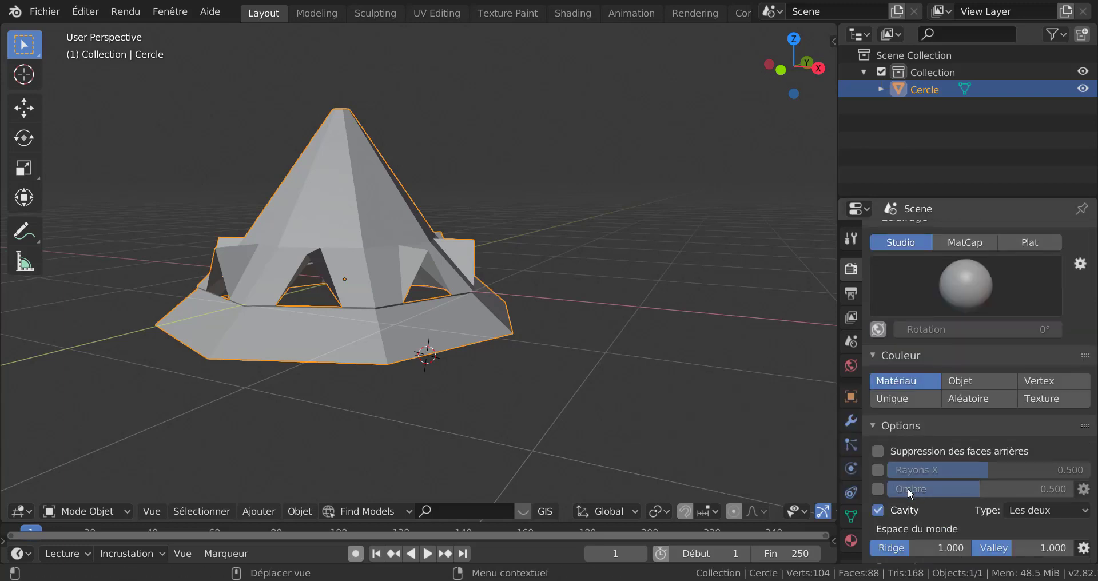
{"action": "scroll", "coordinate": [907, 487], "scroll_direction": "down", "scroll_amount": 2}
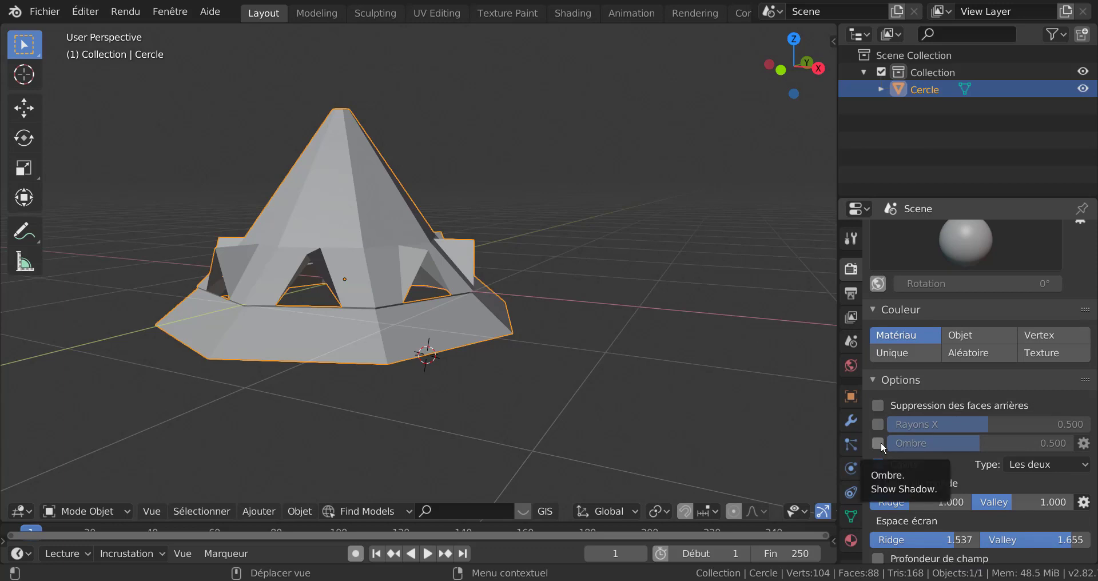
{"action": "left_click", "coordinate": [878, 443]}
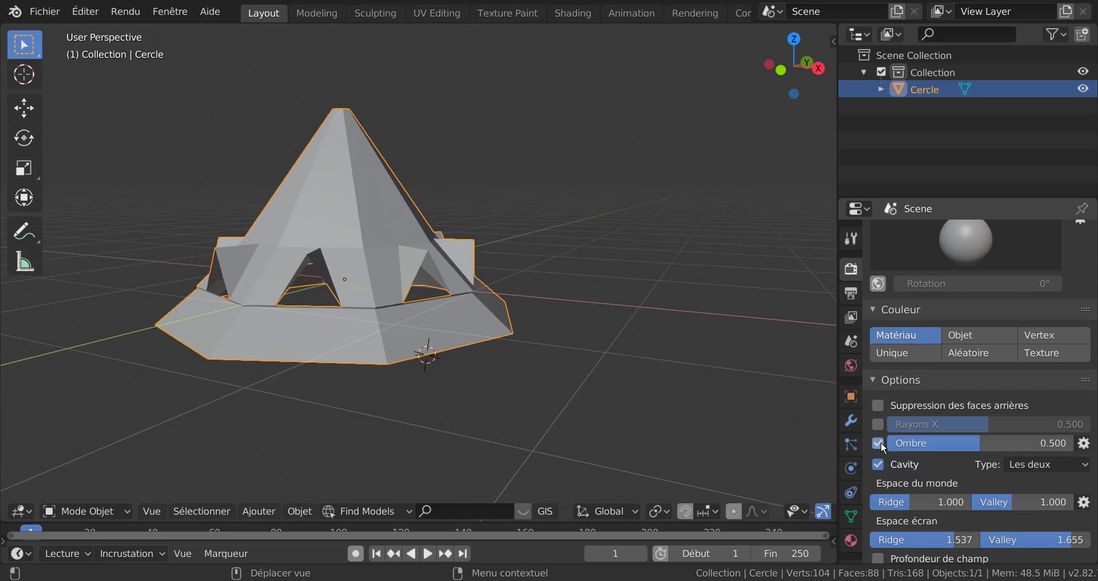
{"action": "scroll", "coordinate": [906, 442], "scroll_direction": "down", "scroll_amount": 8}
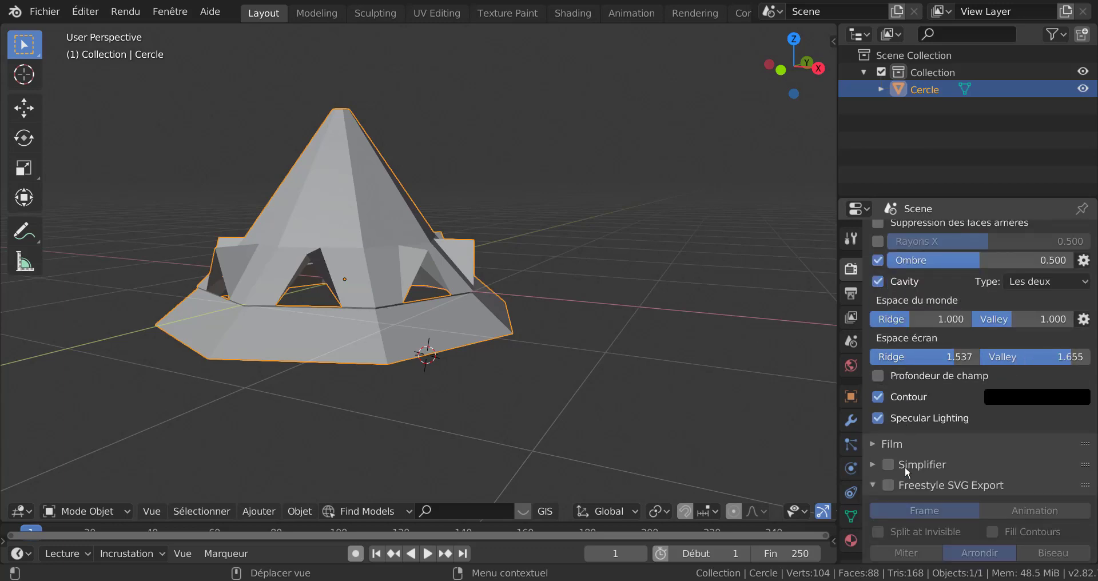
{"action": "scroll", "coordinate": [907, 471], "scroll_direction": "down", "scroll_amount": 1}
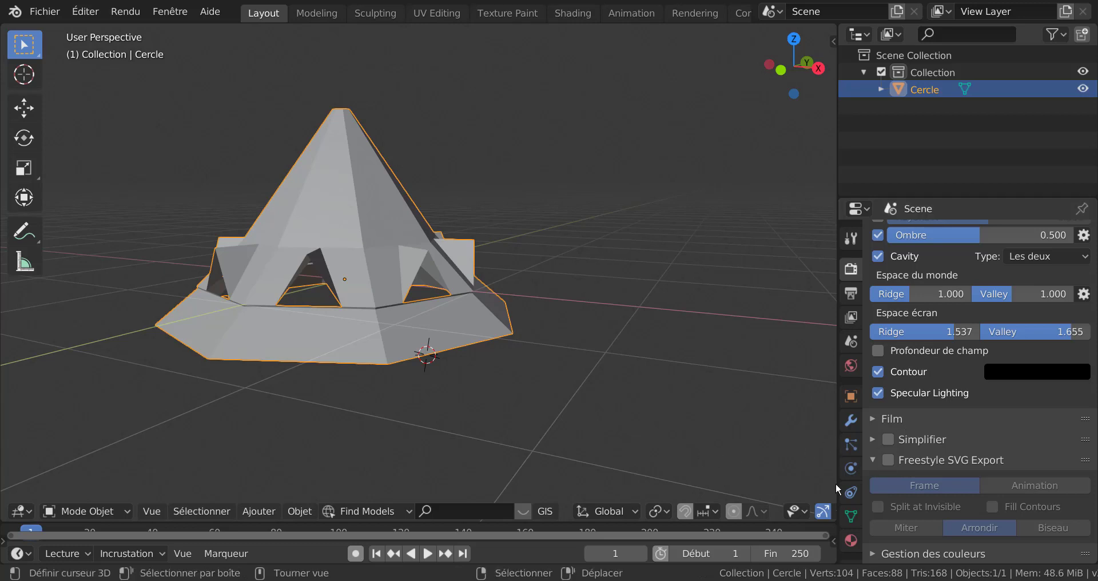
- Create a new material on the roof object and expand its viewport display settings
{"action": "left_click", "coordinate": [850, 540]}
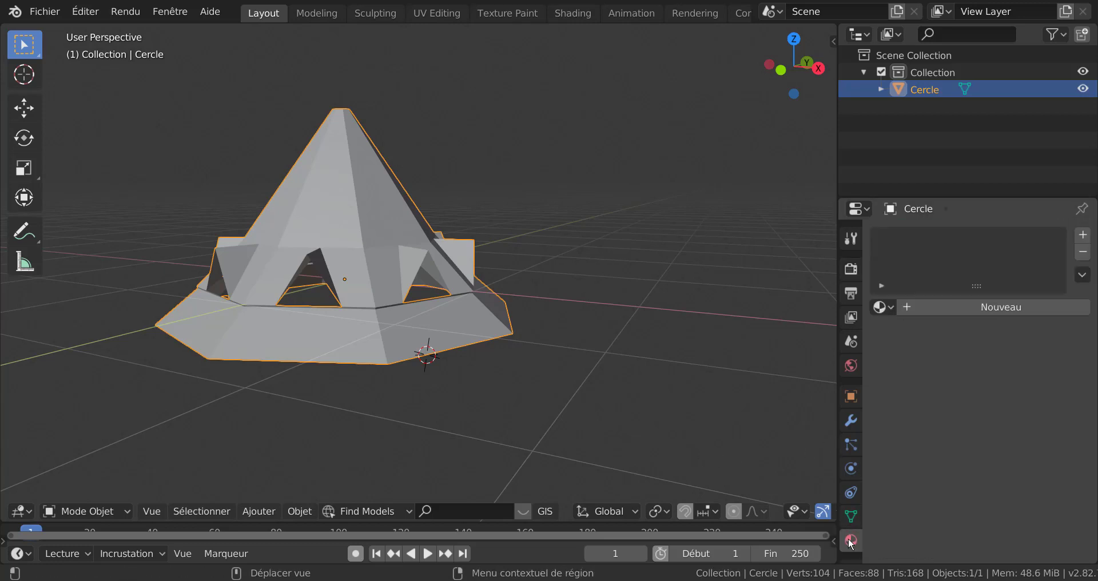
{"action": "left_click", "coordinate": [1000, 308]}
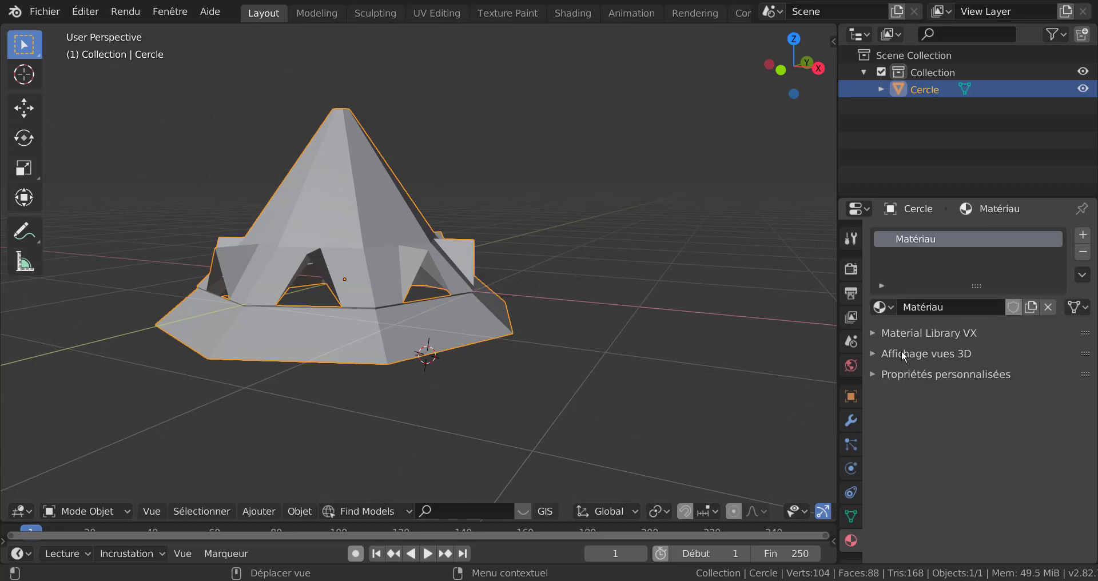
{"action": "left_click", "coordinate": [903, 355]}
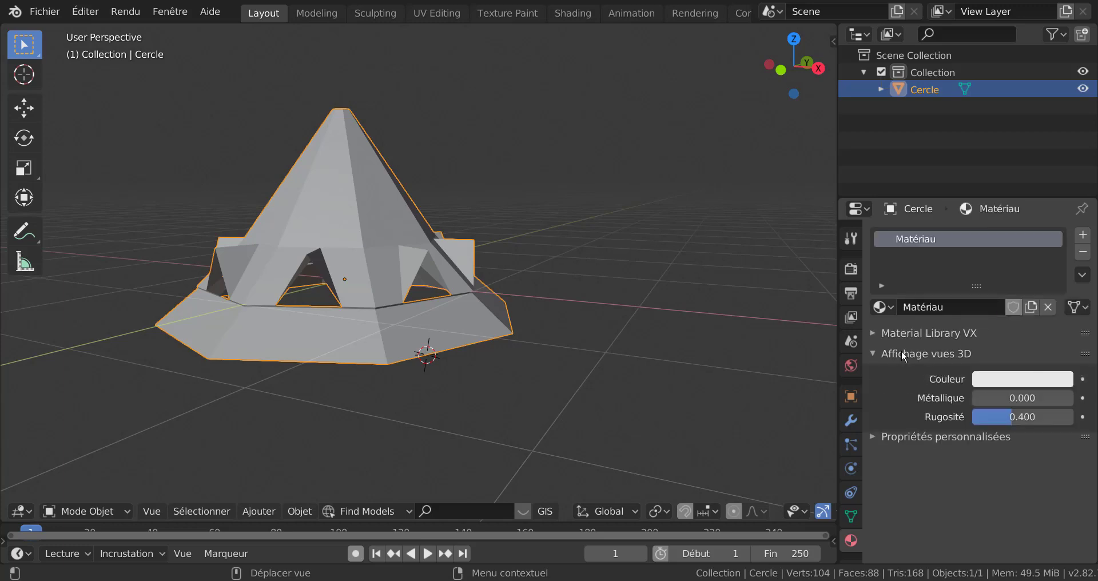
- Darken the roof material's viewport colour to a dark grey with a value (V) of about 0.342
{"action": "left_click", "coordinate": [1018, 387]}
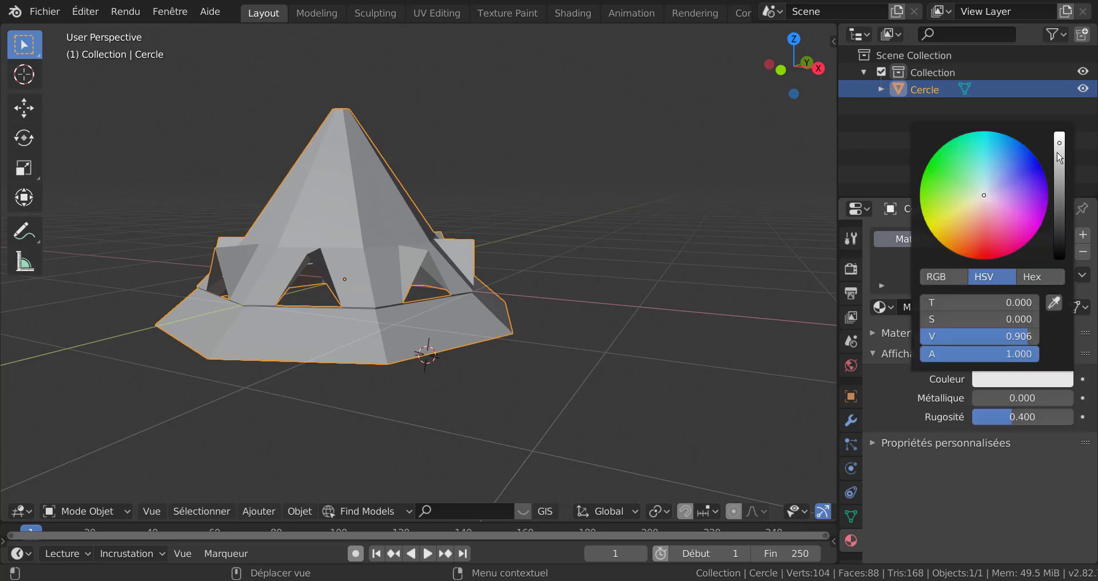
{"action": "left_click_drag", "start_coordinate": [1058, 155], "coordinate": [1062, 233]}
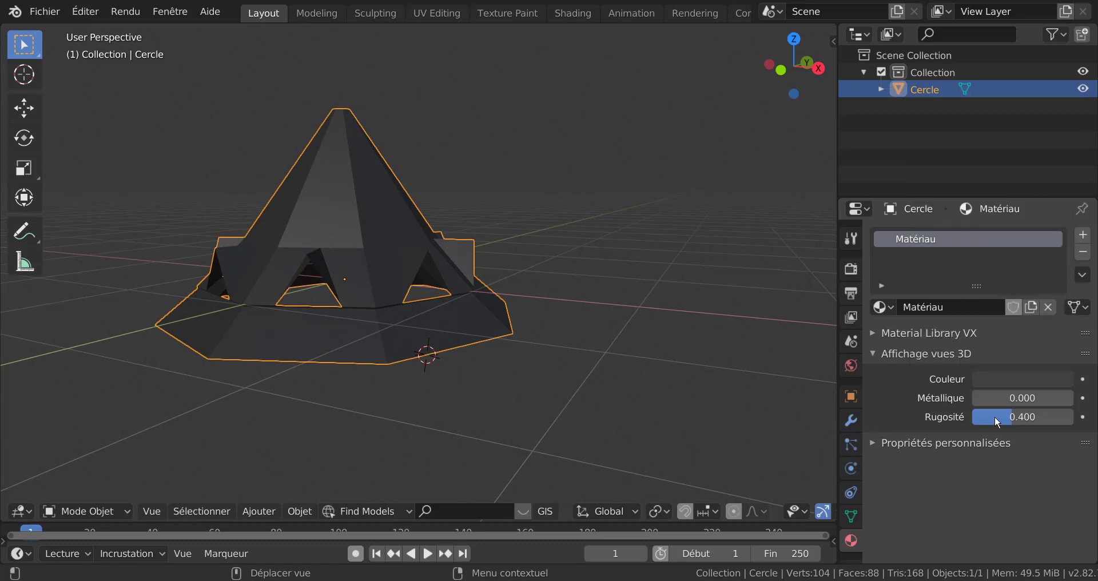
{"action": "mouse_move", "coordinate": [1000, 411]}
{"action": "left_mouse_down"}
{"action": "mouse_move", "coordinate": [955, 422]}
{"action": "mouse_move", "coordinate": [1039, 420]}
{"action": "mouse_move", "coordinate": [966, 427]}
{"action": "mouse_move", "coordinate": [993, 425]}
{"action": "left_mouse_up"}
{"action": "left_click", "coordinate": [1010, 382]}
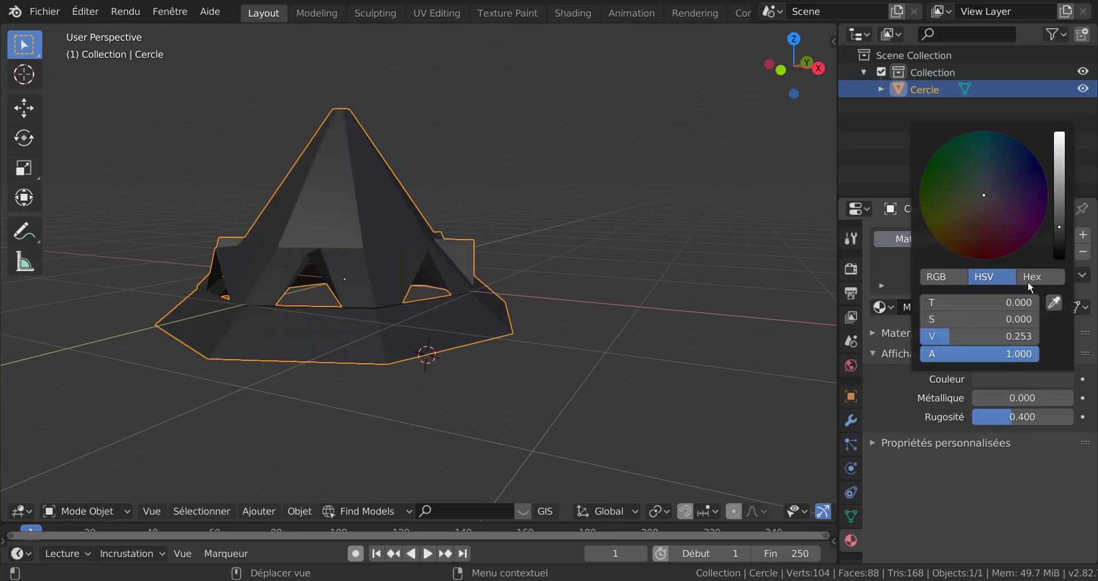
{"action": "left_click_drag", "start_coordinate": [1058, 220], "coordinate": [1058, 214]}
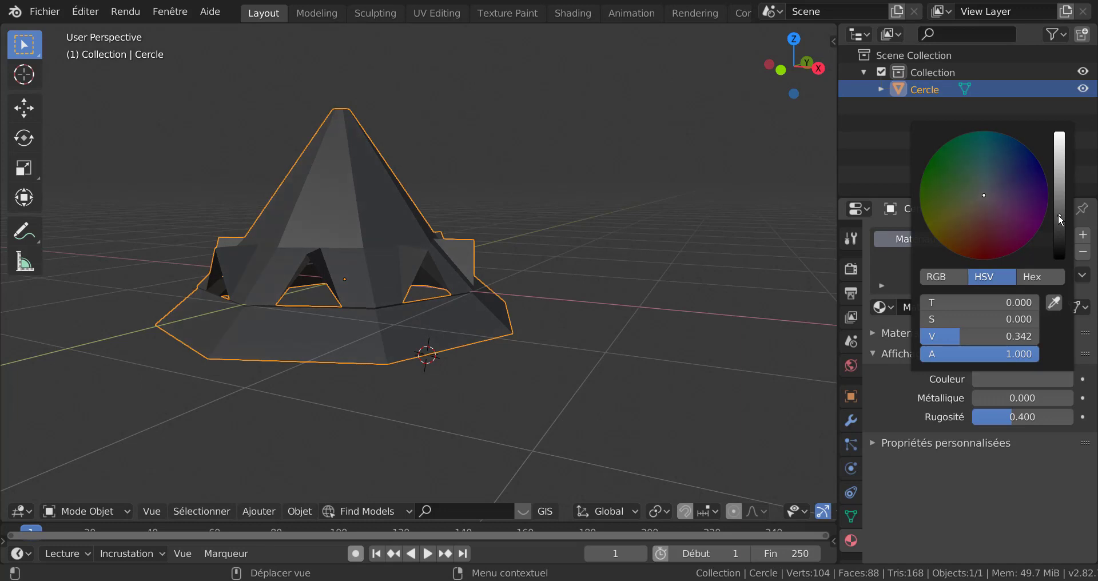
{"action": "mouse_move", "coordinate": [691, 378]}
{"action": "middle_mouse_down"}
{"action": "mouse_move", "coordinate": [639, 369]}
{"action": "mouse_move", "coordinate": [657, 375]}
{"action": "mouse_move", "coordinate": [635, 390]}
{"action": "mouse_move", "coordinate": [694, 394]}
{"action": "middle_mouse_up"}
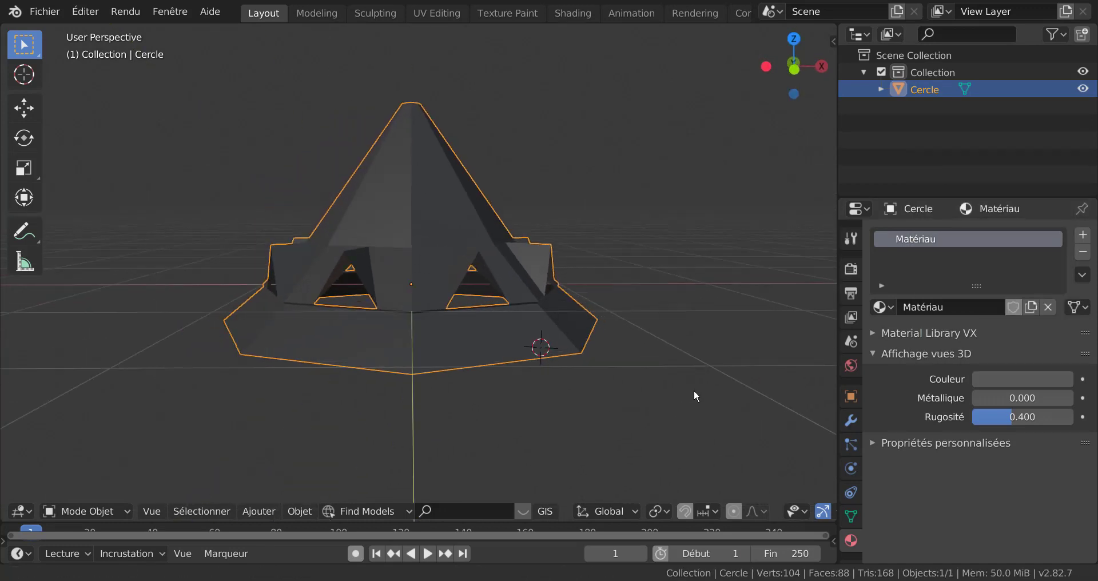
{"action": "scroll", "coordinate": [691, 399], "scroll_direction": "up", "scroll_amount": 2}
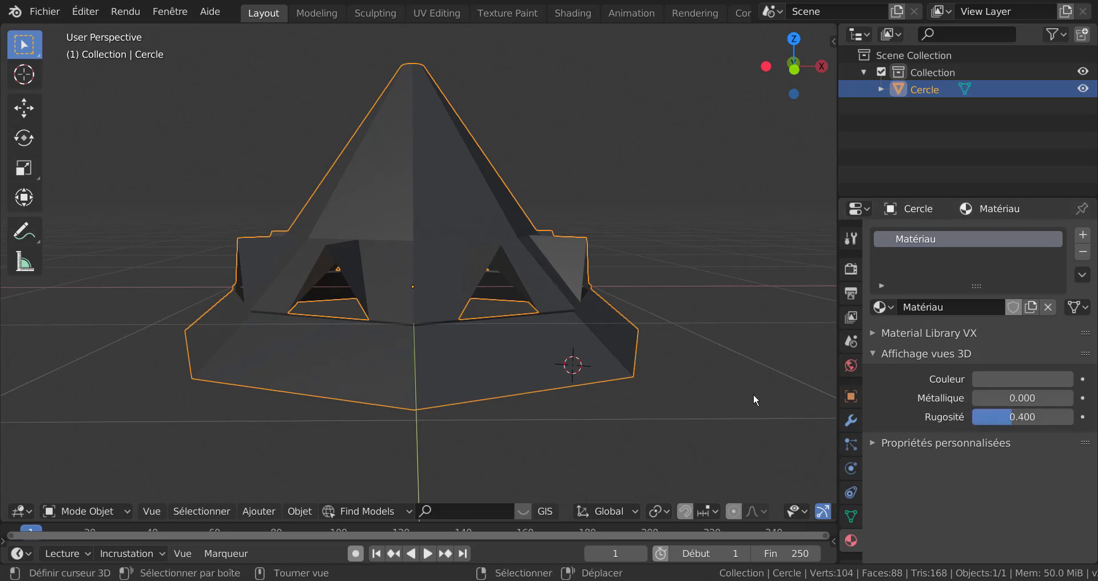
{"action": "middle_click_drag", "start_coordinate": [754, 396], "coordinate": [708, 397]}
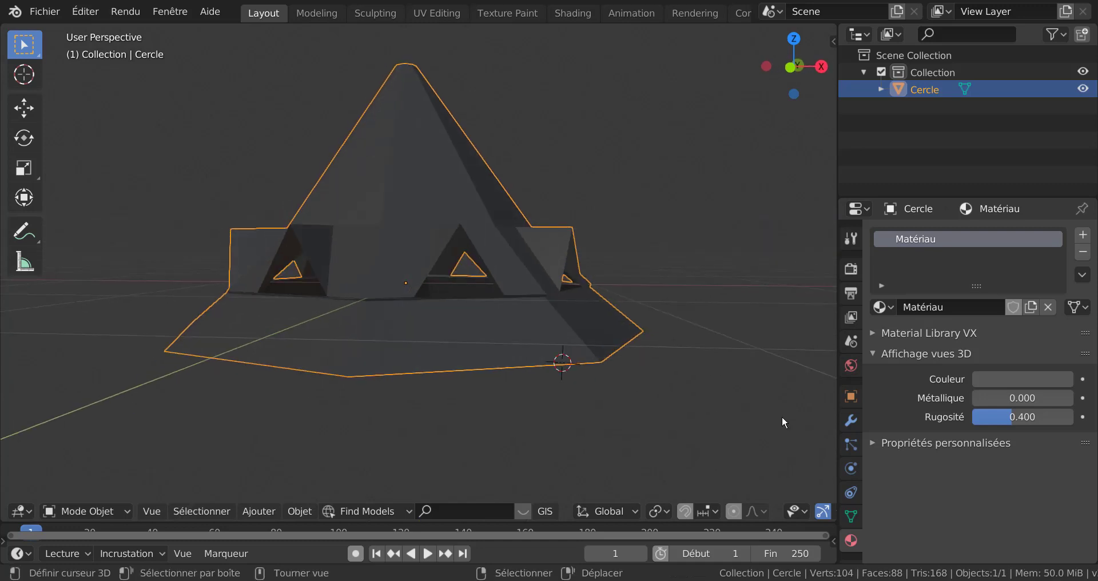
- Switch the viewport to rendered shading and set the colour management exposure to about -0.206
{"action": "left_click", "coordinate": [850, 268]}
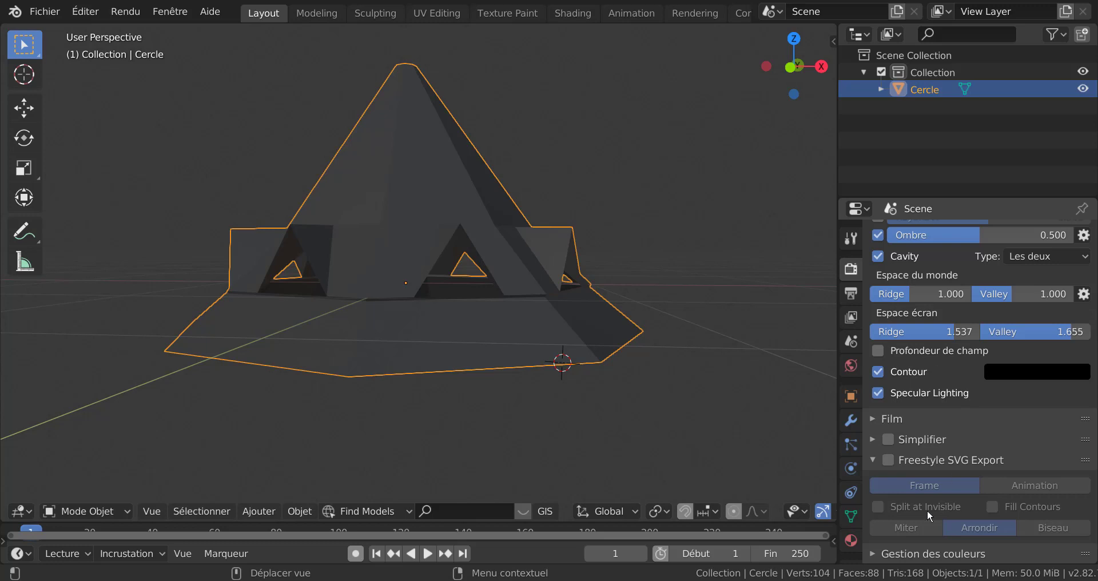
{"action": "left_click", "coordinate": [874, 553]}
{"action": "scroll", "coordinate": [940, 456], "scroll_direction": "down", "scroll_amount": 7}
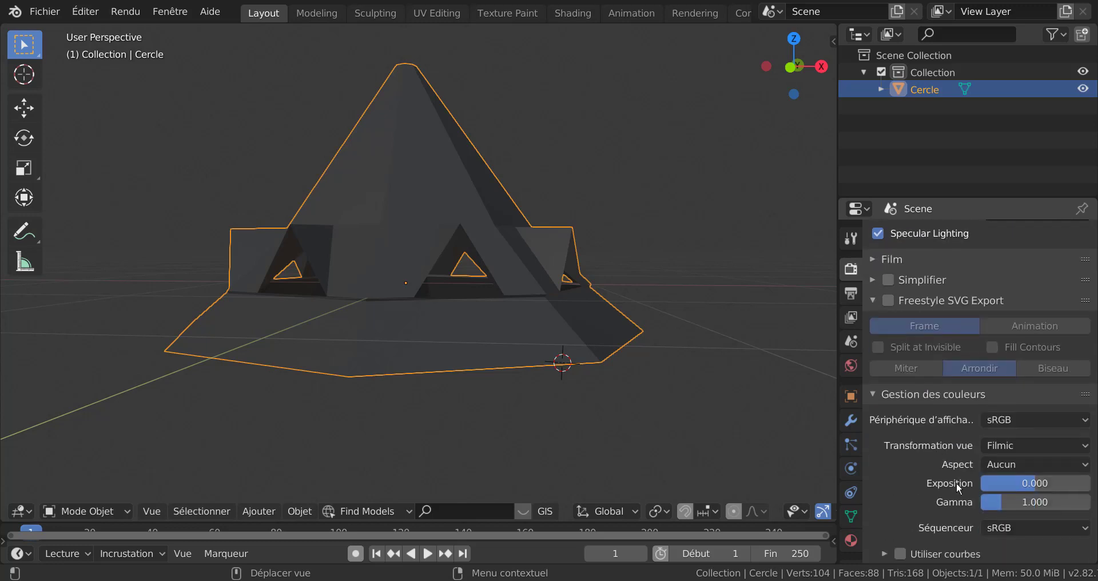
{"action": "mouse_move", "coordinate": [1038, 484]}
{"action": "left_mouse_down"}
{"action": "mouse_move", "coordinate": [1069, 474]}
{"action": "mouse_move", "coordinate": [1075, 486]}
{"action": "mouse_move", "coordinate": [1001, 481]}
{"action": "mouse_move", "coordinate": [1046, 483]}
{"action": "left_mouse_up"}
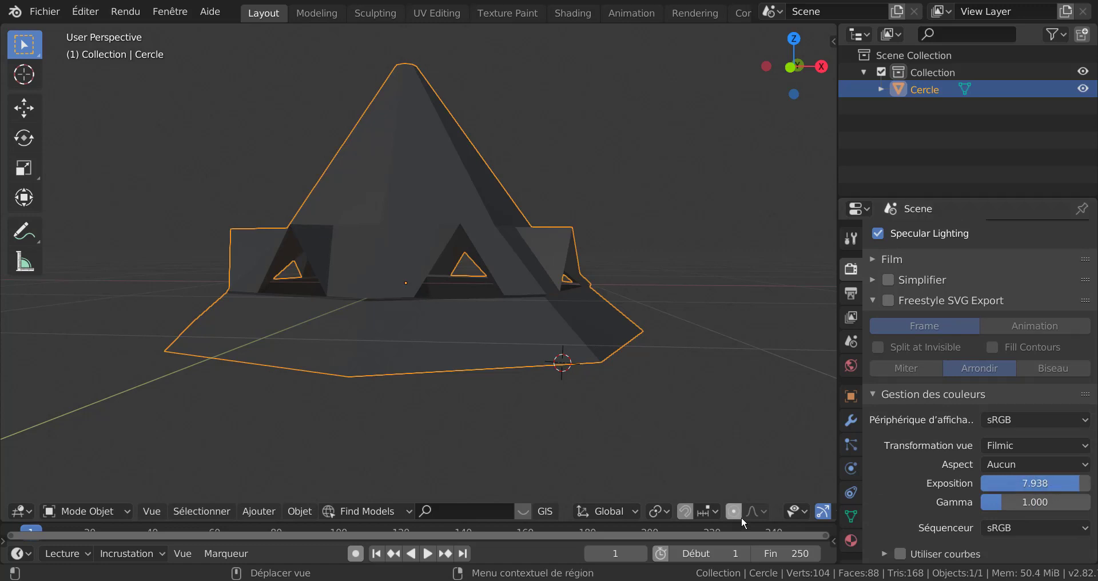
{"action": "scroll", "coordinate": [741, 517], "scroll_direction": "down", "scroll_amount": 5}
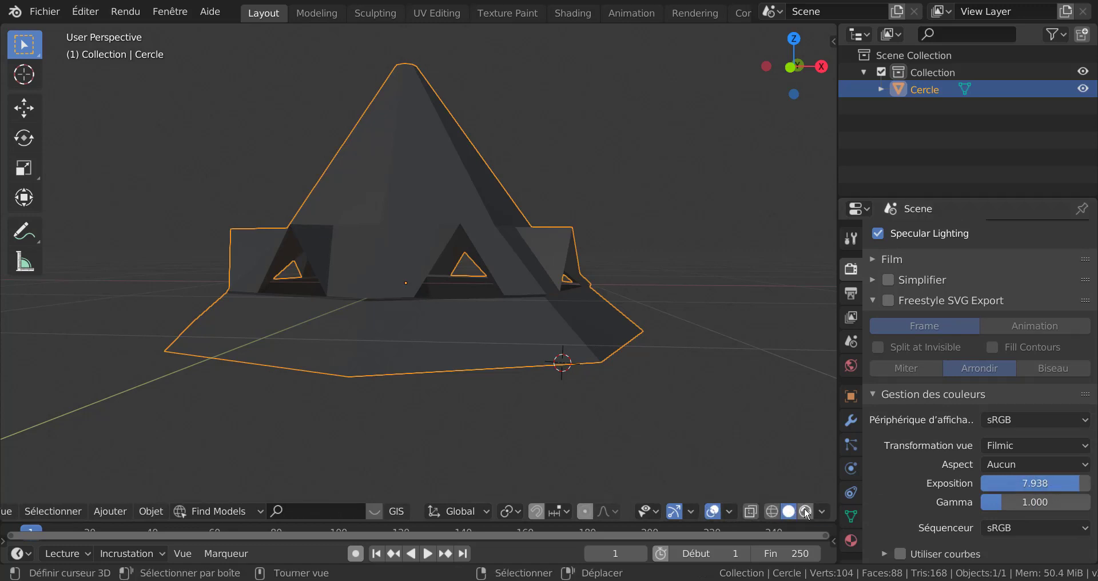
{"action": "left_click", "coordinate": [805, 511]}
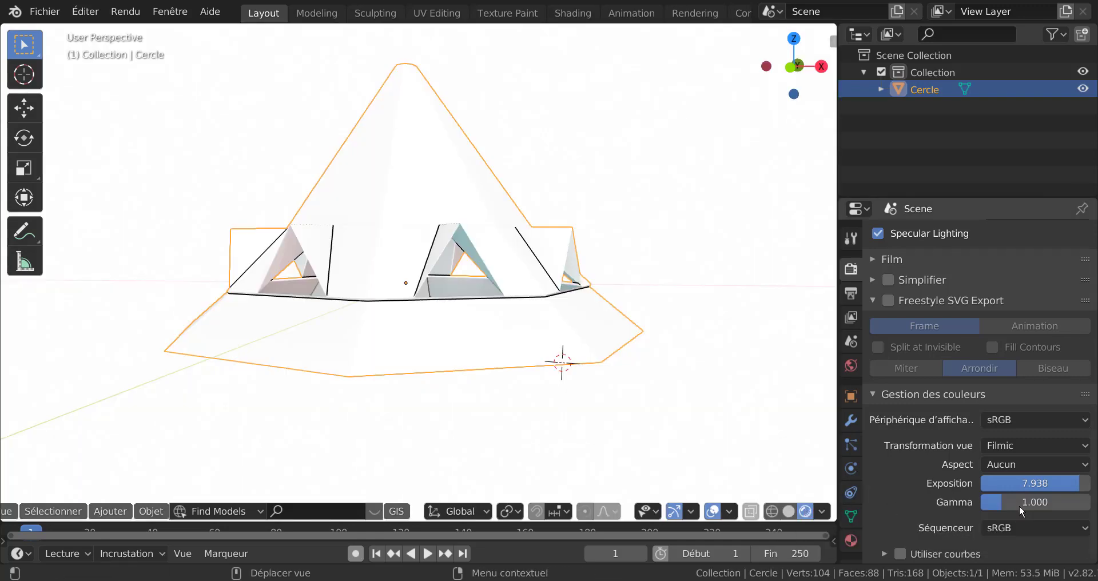
{"action": "left_click_drag", "start_coordinate": [1058, 483], "coordinate": [1005, 479]}
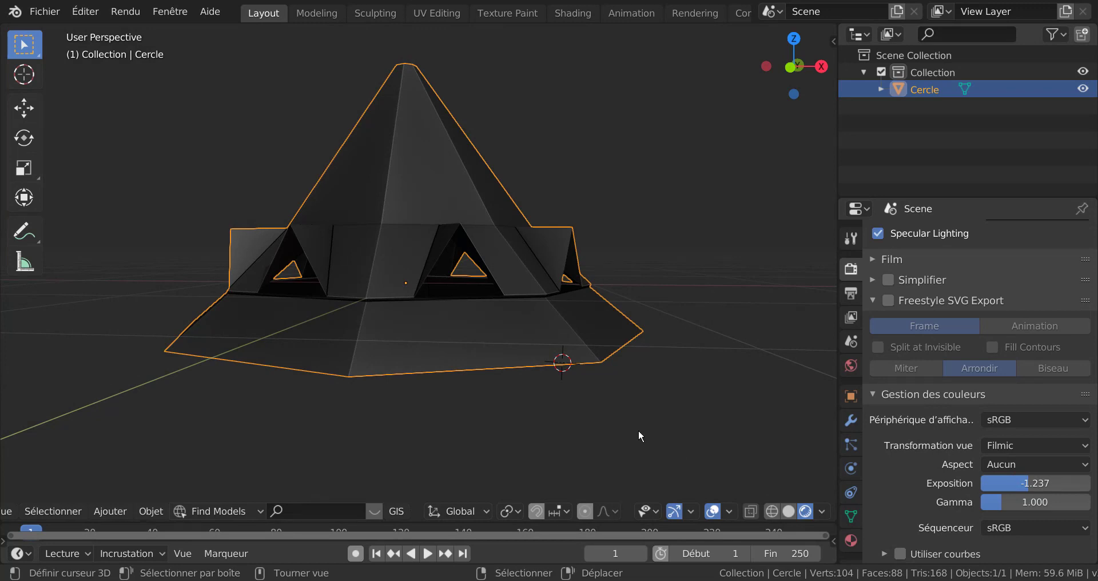
{"action": "middle_click_drag", "start_coordinate": [606, 415], "coordinate": [650, 432]}
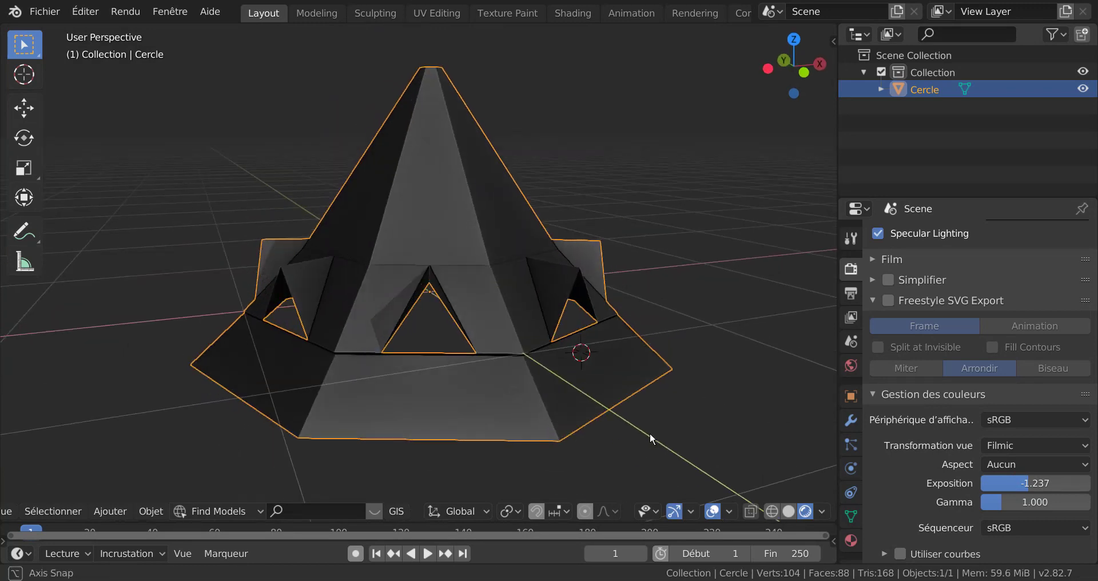
{"action": "left_click_drag", "start_coordinate": [1027, 485], "coordinate": [1039, 482]}
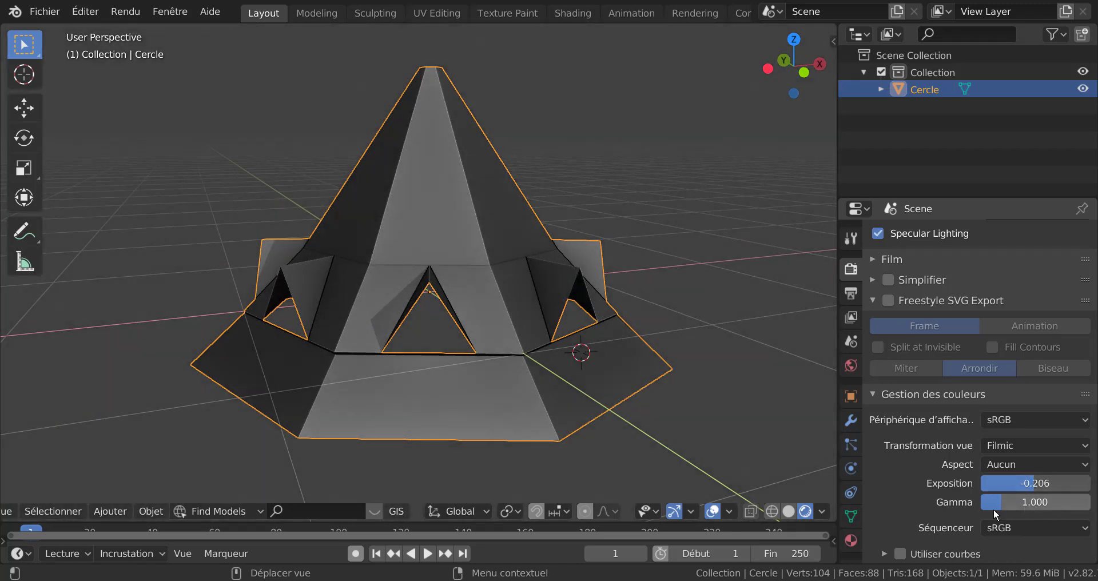
- Set the view transform to Standard with the Very High Contrast look, and raise the exposure to about 0.928
{"action": "left_click", "coordinate": [1021, 446]}
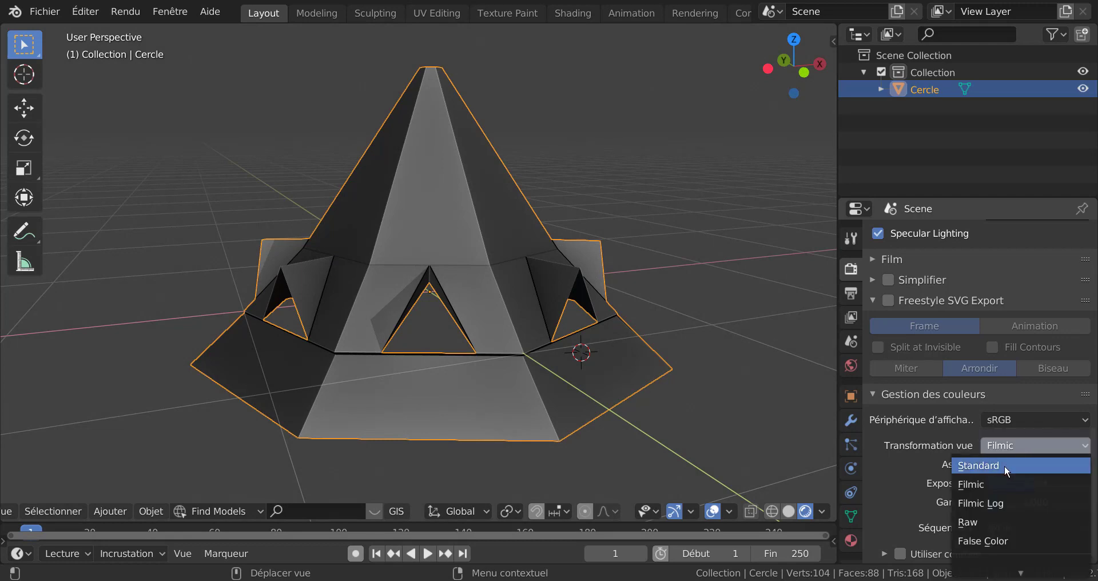
{"action": "left_click", "coordinate": [1005, 466]}
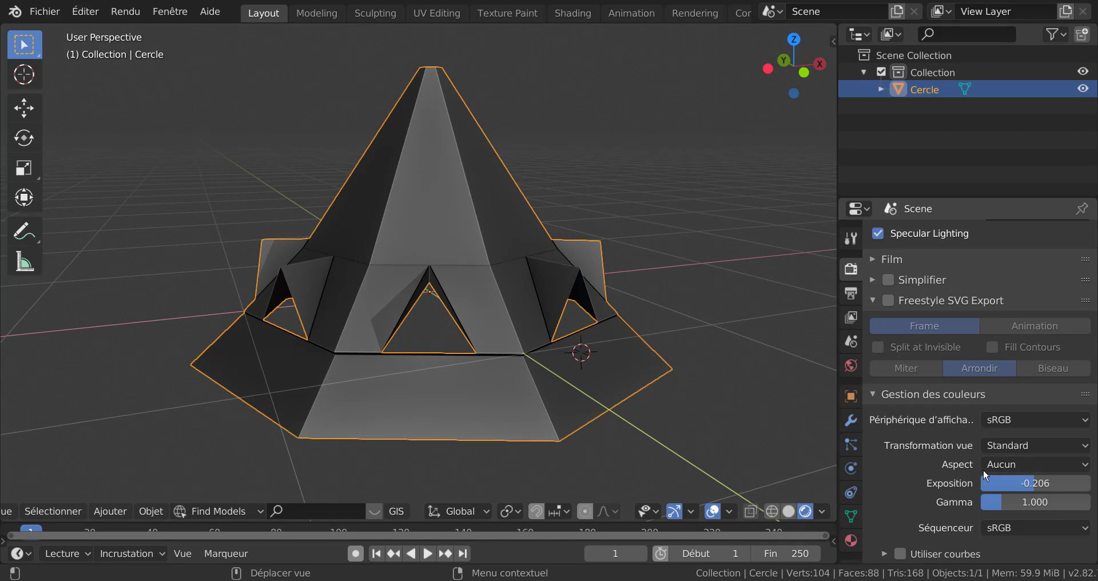
{"action": "left_click", "coordinate": [1024, 465]}
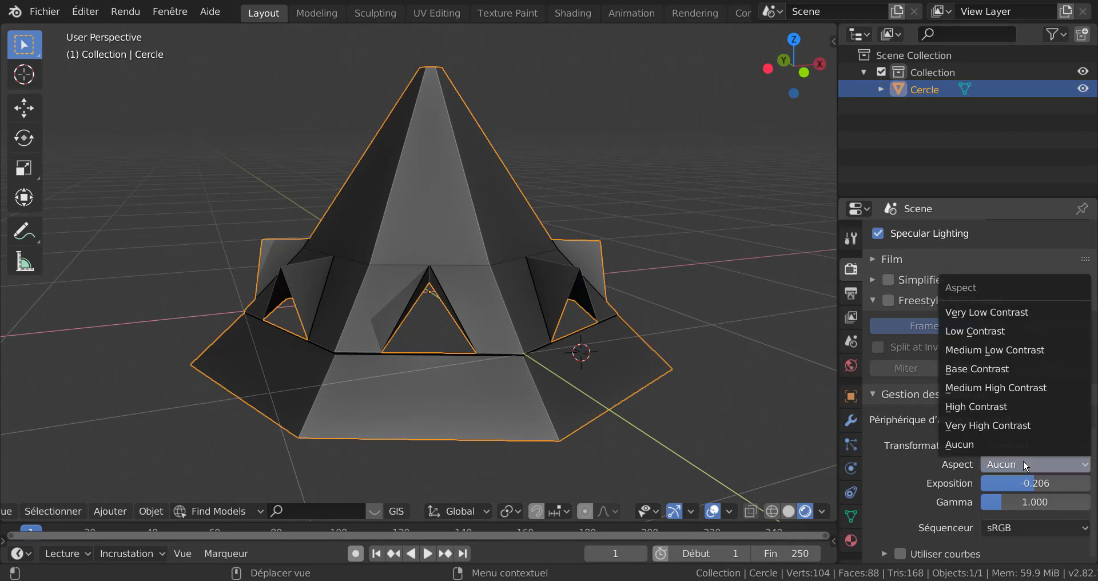
{"action": "left_click", "coordinate": [1001, 424]}
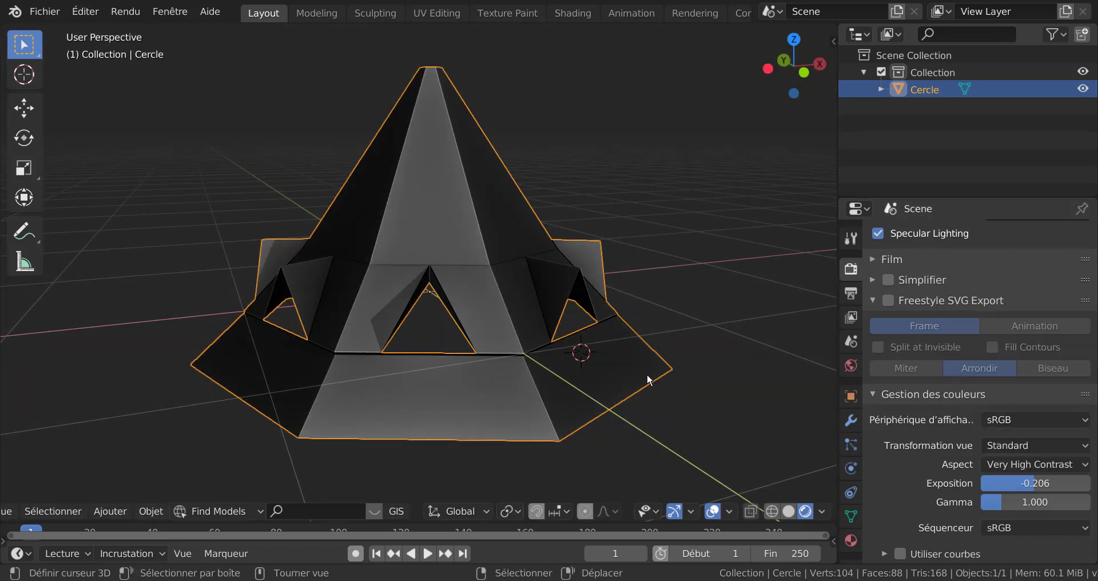
{"action": "middle_click_drag", "start_coordinate": [647, 373], "coordinate": [828, 472]}
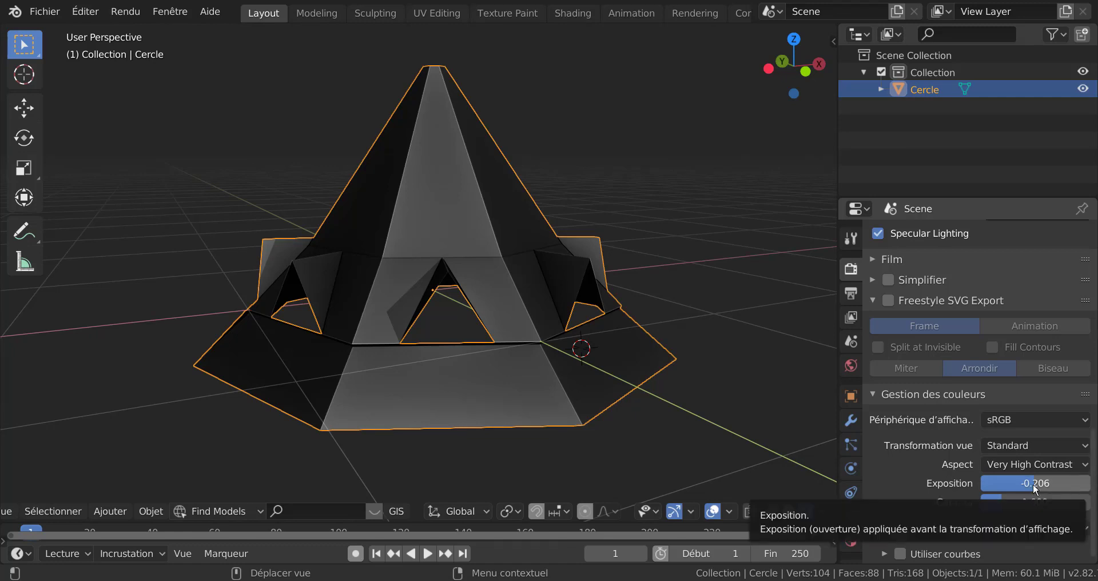
{"action": "left_click_drag", "start_coordinate": [1039, 487], "coordinate": [1046, 486]}
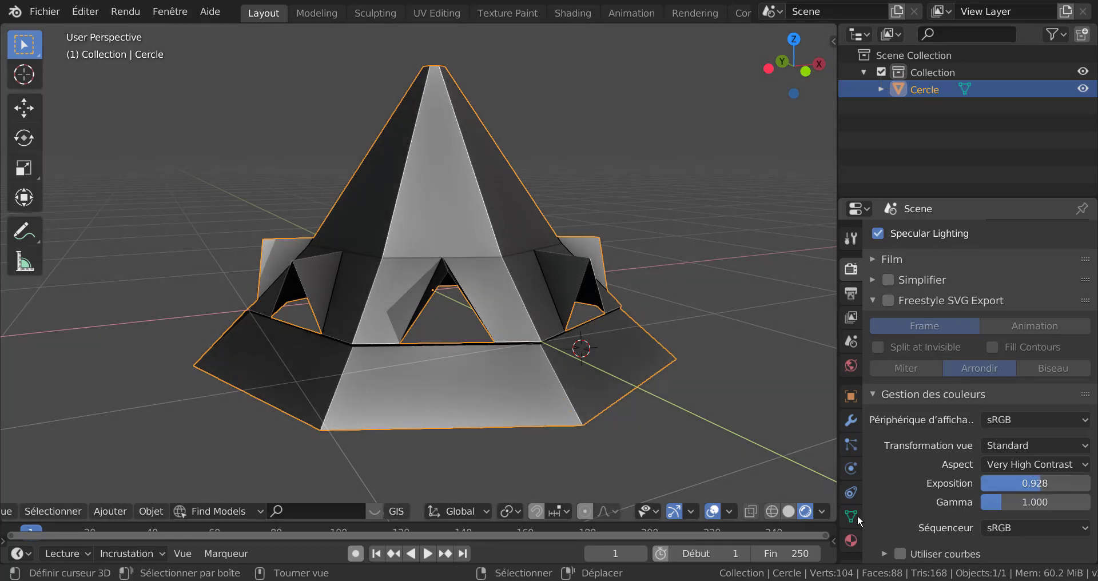
- Set the roof material's roughness (Rugosité) to 0.540, then deselect the roof and inspect its shading
{"action": "left_click", "coordinate": [851, 540]}
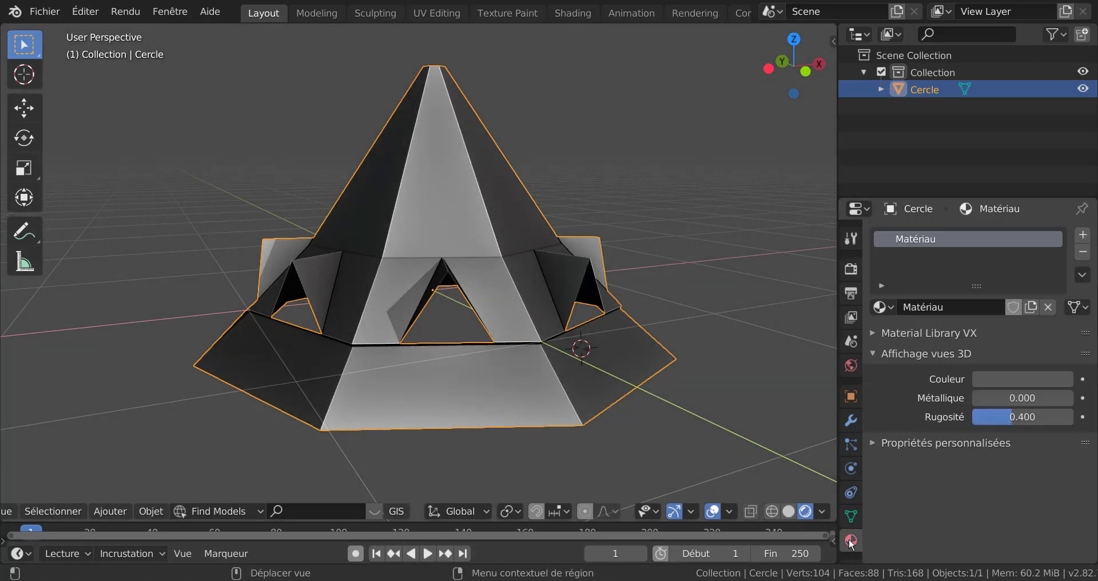
{"action": "mouse_move", "coordinate": [984, 417]}
{"action": "left_mouse_down"}
{"action": "mouse_move", "coordinate": [972, 416]}
{"action": "mouse_move", "coordinate": [1003, 418]}
{"action": "left_mouse_up"}
{"action": "middle_click_drag", "start_coordinate": [646, 438], "coordinate": [620, 423]}
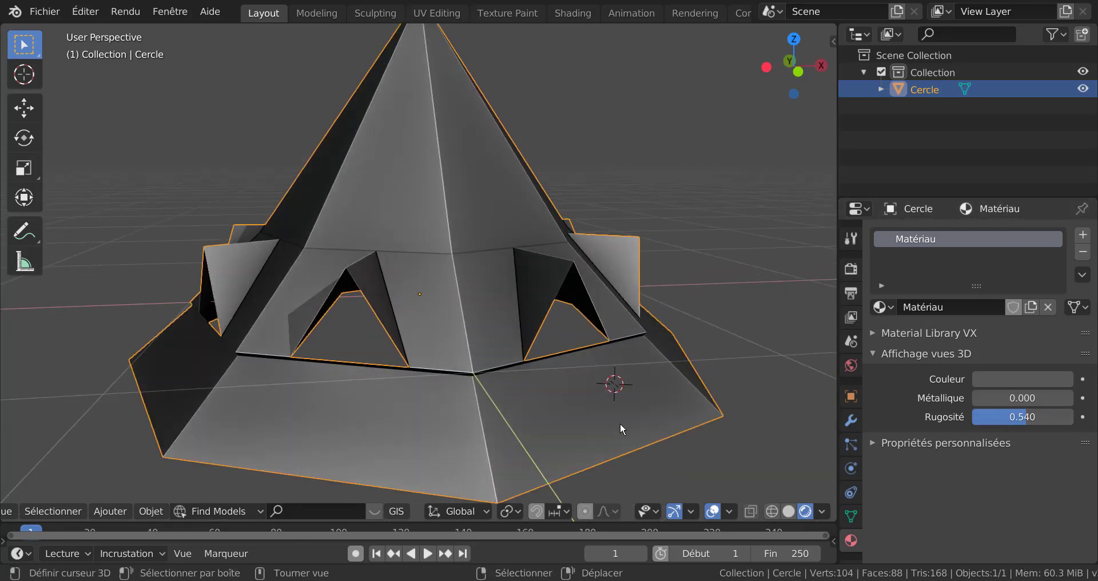
{"action": "scroll", "coordinate": [624, 415], "scroll_direction": "down", "scroll_amount": 2}
{"action": "left_click", "coordinate": [671, 427]}
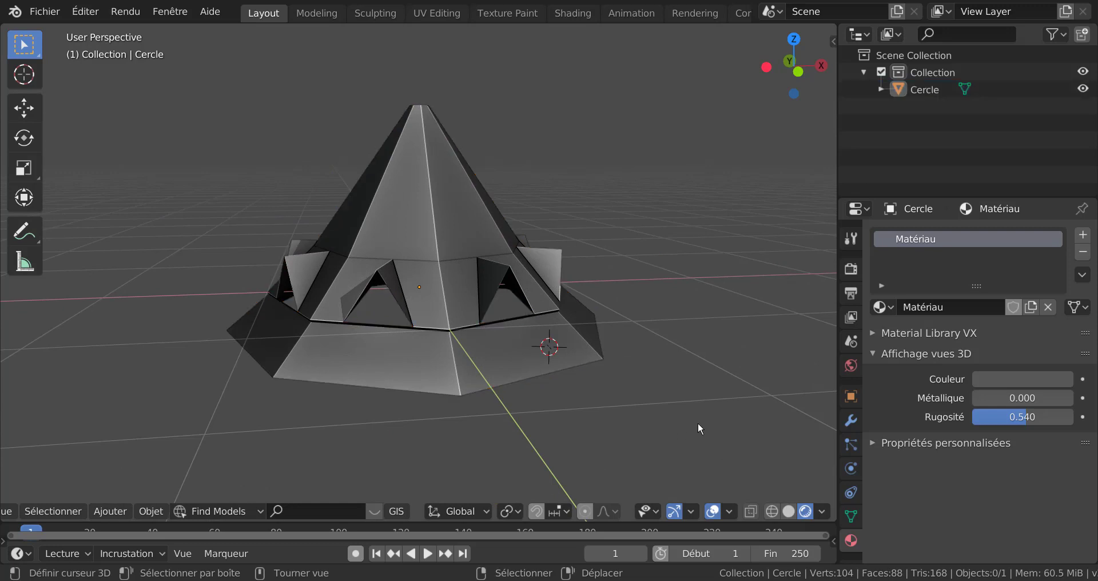
{"action": "middle_click_drag", "start_coordinate": [675, 404], "coordinate": [681, 417]}
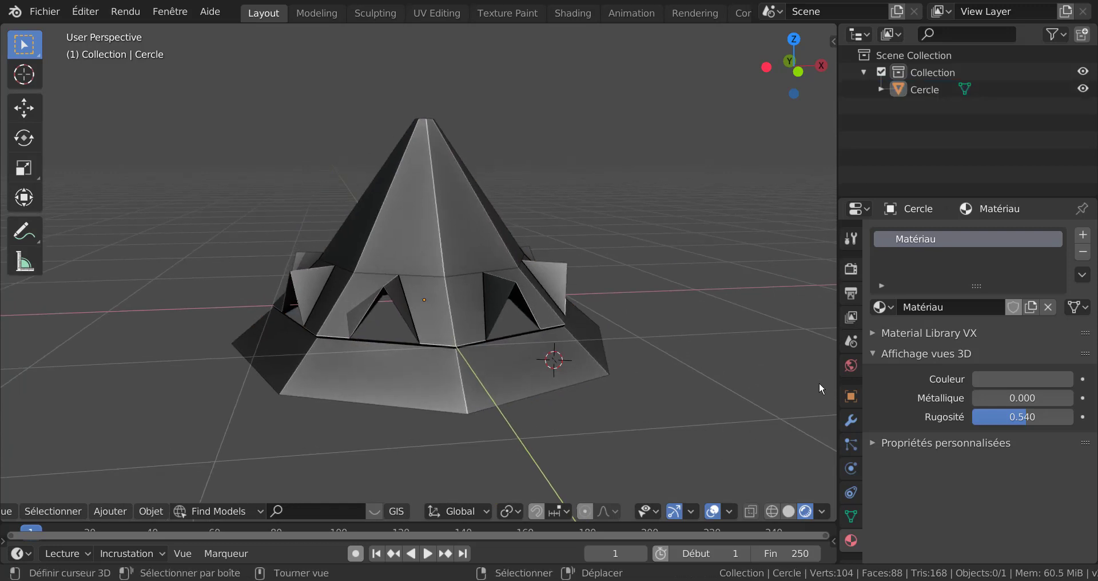
{"action": "middle_click_drag", "start_coordinate": [616, 424], "coordinate": [698, 424]}
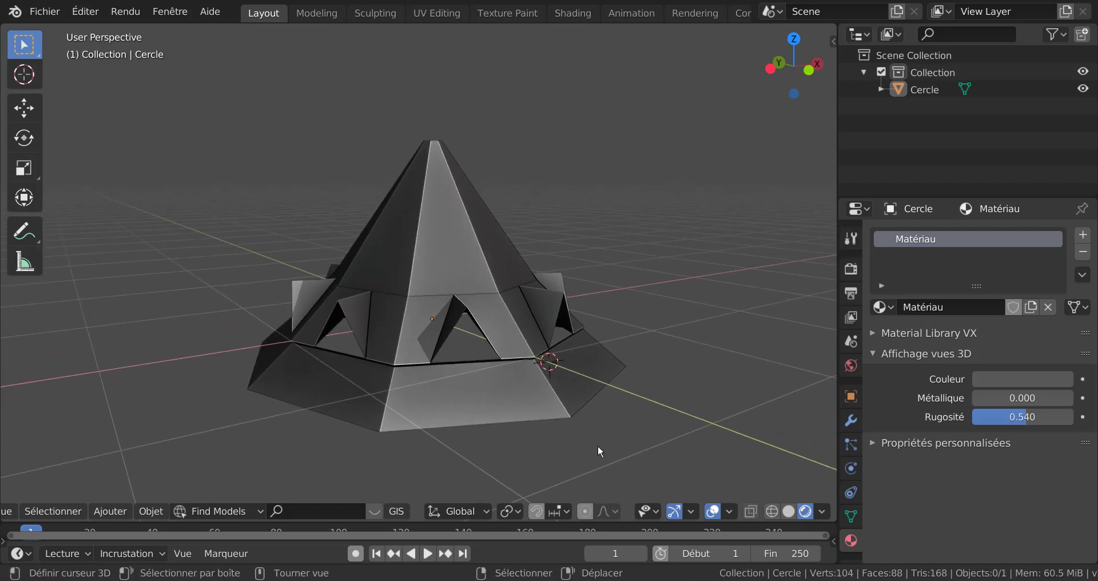
- Edit the roof mesh in edge select mode and select the triangular edge loop around one dormer opening
{"action": "key", "text": "Tab"}
{"action": "scroll", "coordinate": [613, 430], "scroll_direction": "up", "scroll_amount": 1}
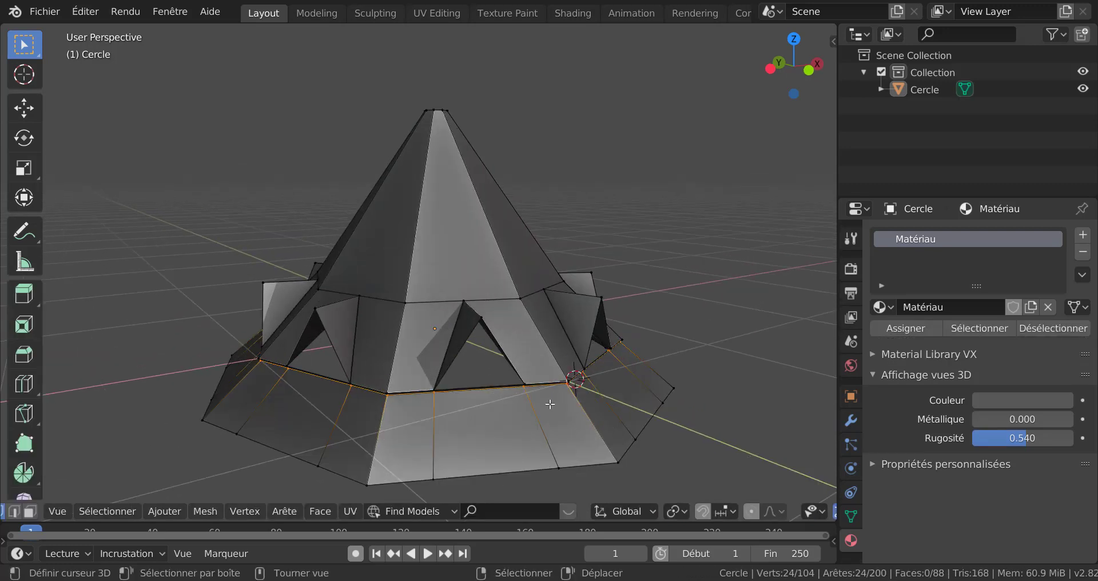
{"action": "middle_click_drag", "start_coordinate": [657, 410], "coordinate": [683, 410]}
{"action": "scroll", "coordinate": [657, 425], "scroll_direction": "up", "scroll_amount": 1}
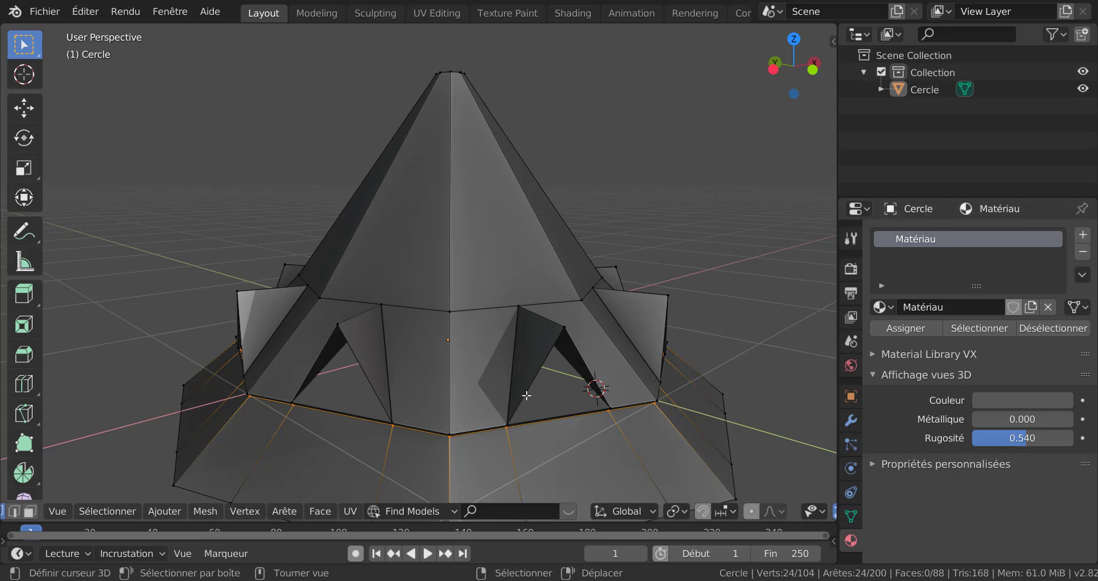
{"action": "left_click", "coordinate": [204, 511]}
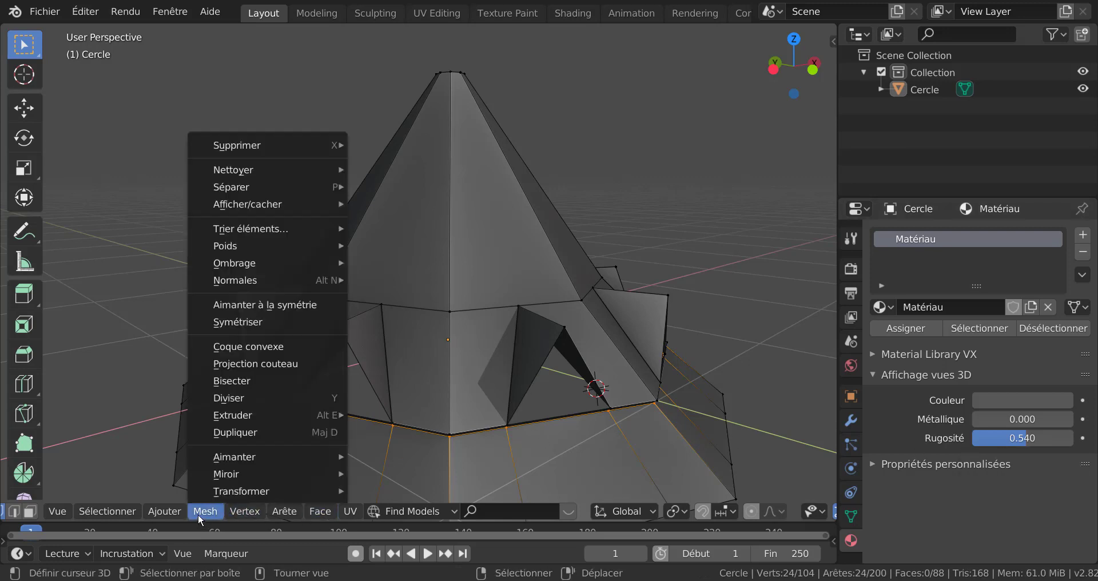
{"action": "mouse_move", "coordinate": [269, 304]}
{"action": "middle_mouse_down"}
{"action": "mouse_move", "coordinate": [277, 294]}
{"action": "mouse_move", "coordinate": [258, 301]}
{"action": "middle_mouse_up"}
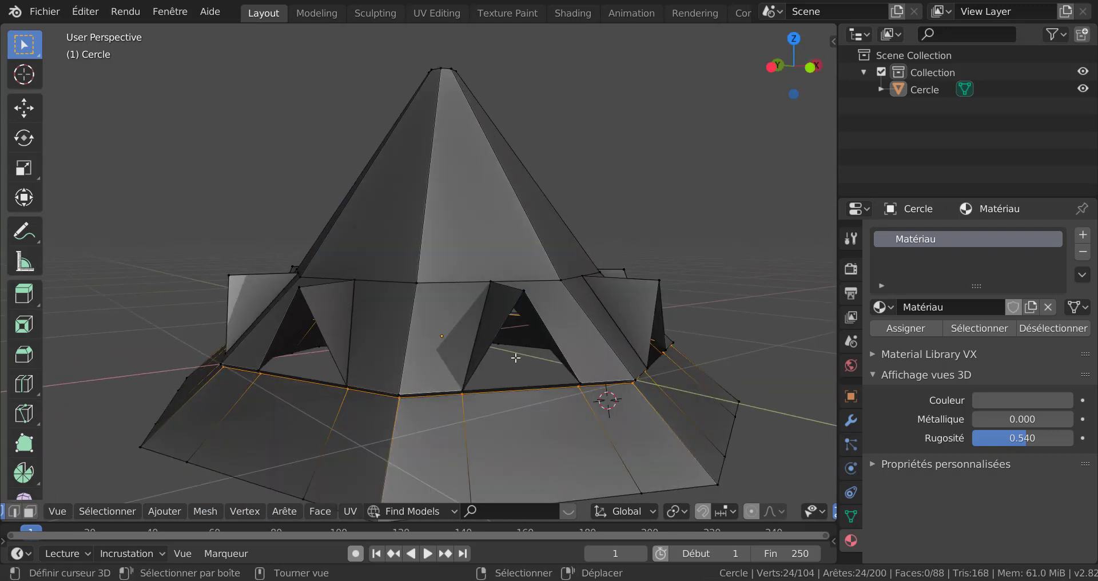
{"action": "middle_click_drag", "start_coordinate": [517, 359], "coordinate": [483, 365]}
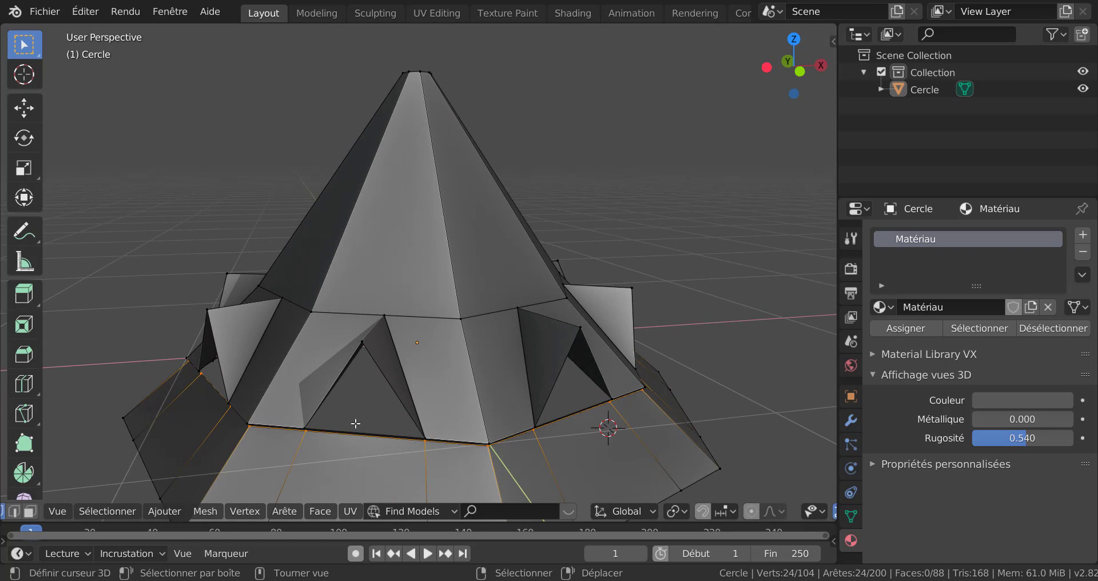
{"action": "middle_click_drag", "start_coordinate": [396, 392], "coordinate": [411, 370]}
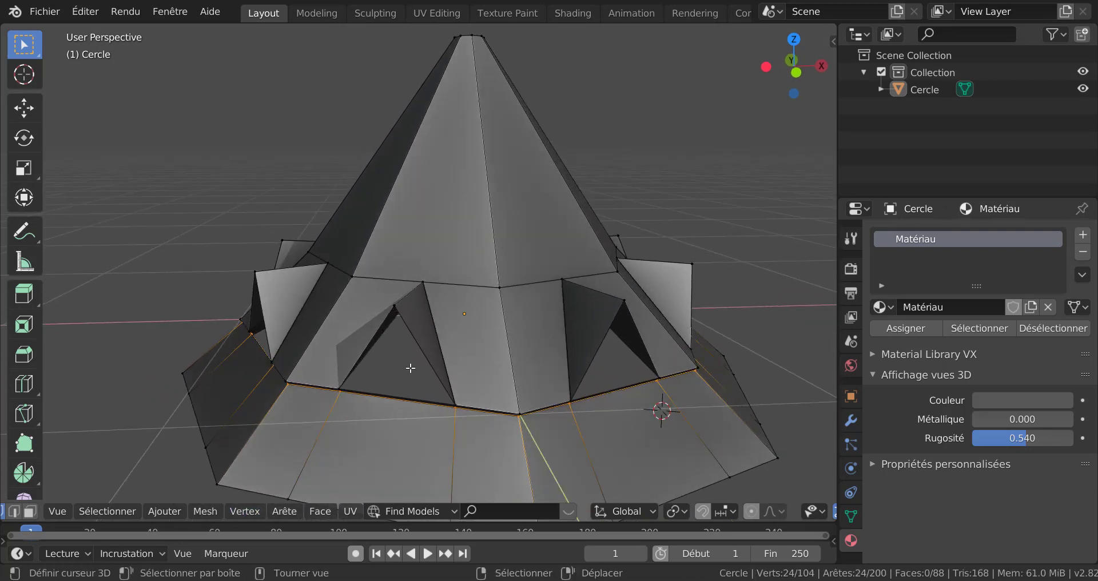
{"action": "scroll", "coordinate": [411, 371], "scroll_direction": "up", "scroll_amount": 2}
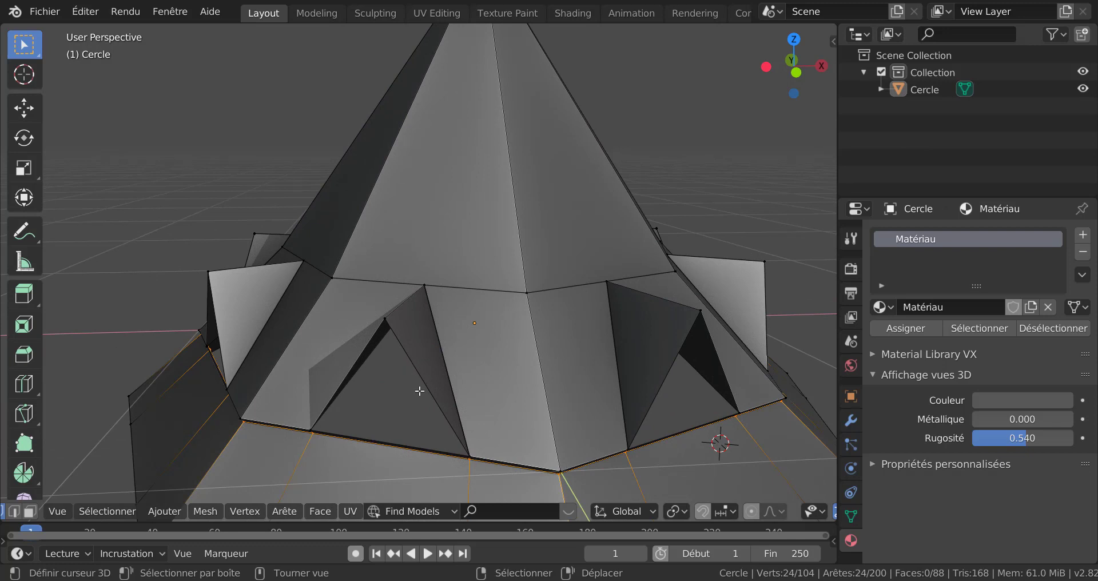
{"action": "key", "text": "2"}
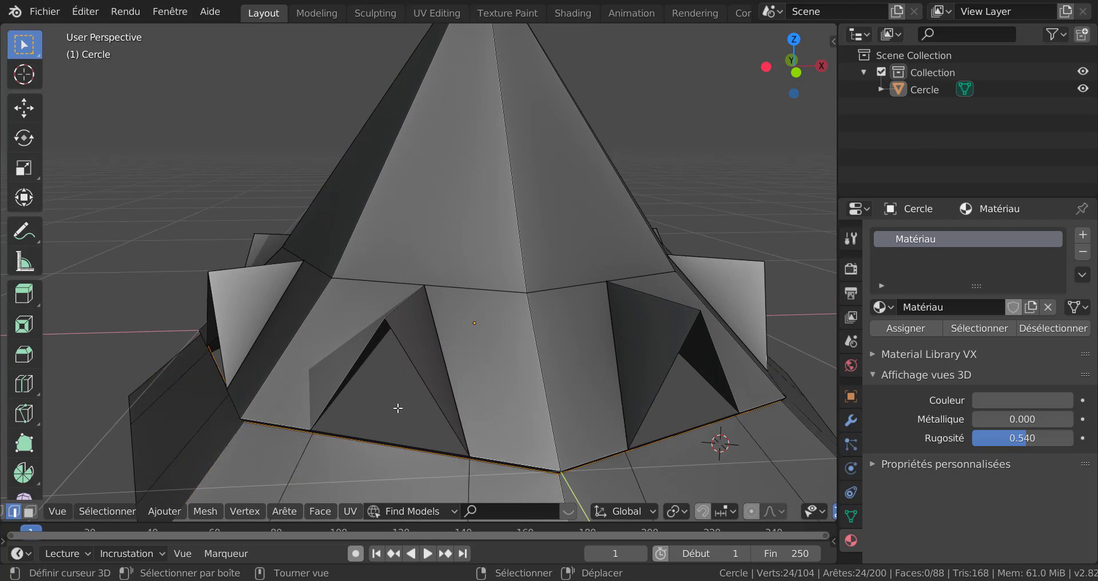
{"action": "left_click", "coordinate": [419, 370]}
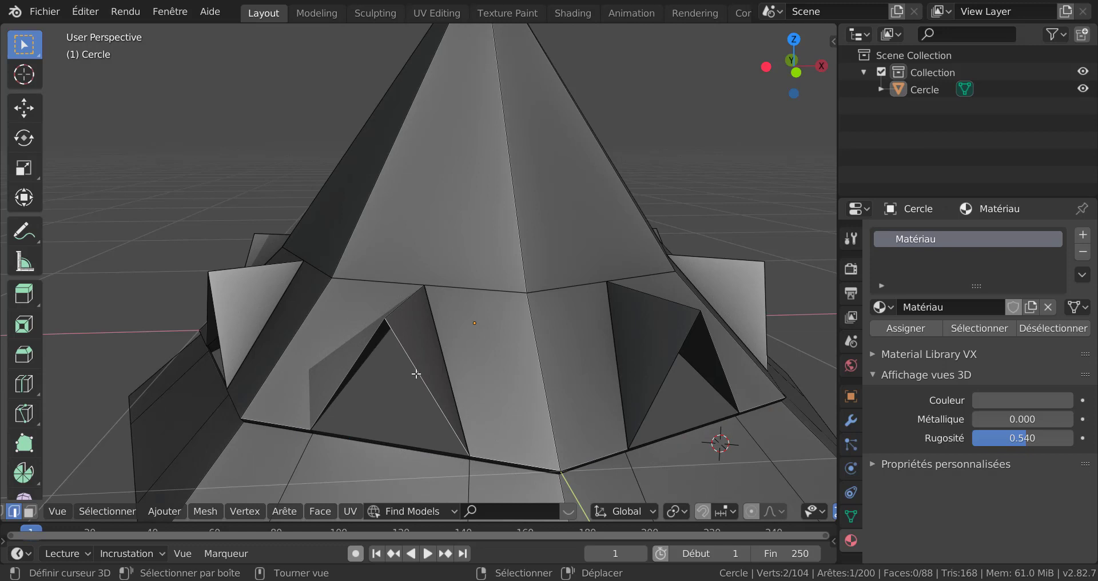
{"action": "right_click", "coordinate": [416, 374], "text": "alt"}
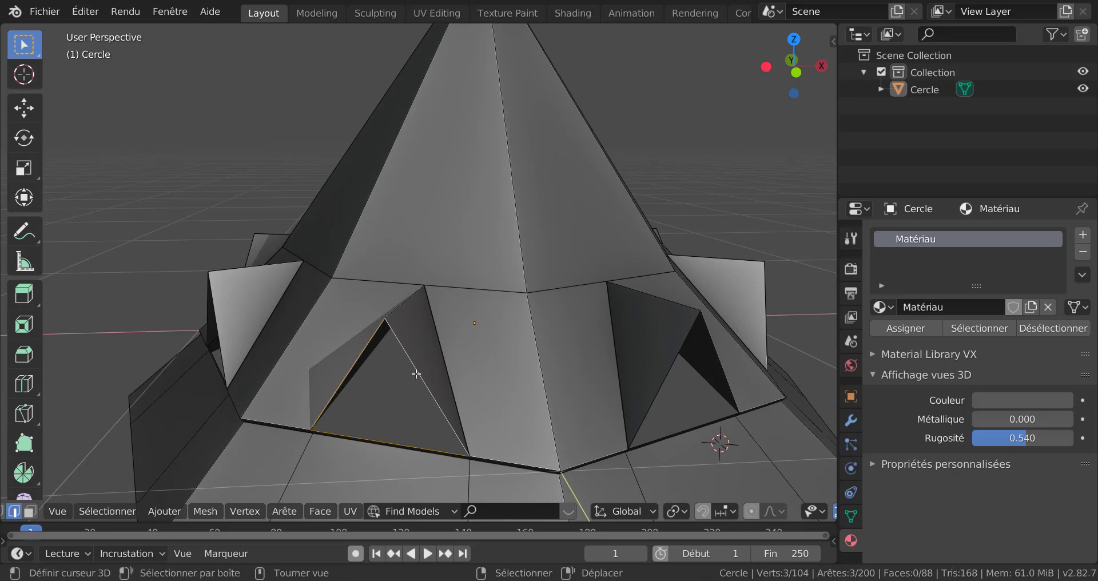
- Add the edge loop of the adjacent dormer opening to the selection
{"action": "scroll", "coordinate": [416, 373], "scroll_direction": "down", "scroll_amount": 3}
{"action": "middle_click_drag", "start_coordinate": [483, 384], "coordinate": [420, 398]}
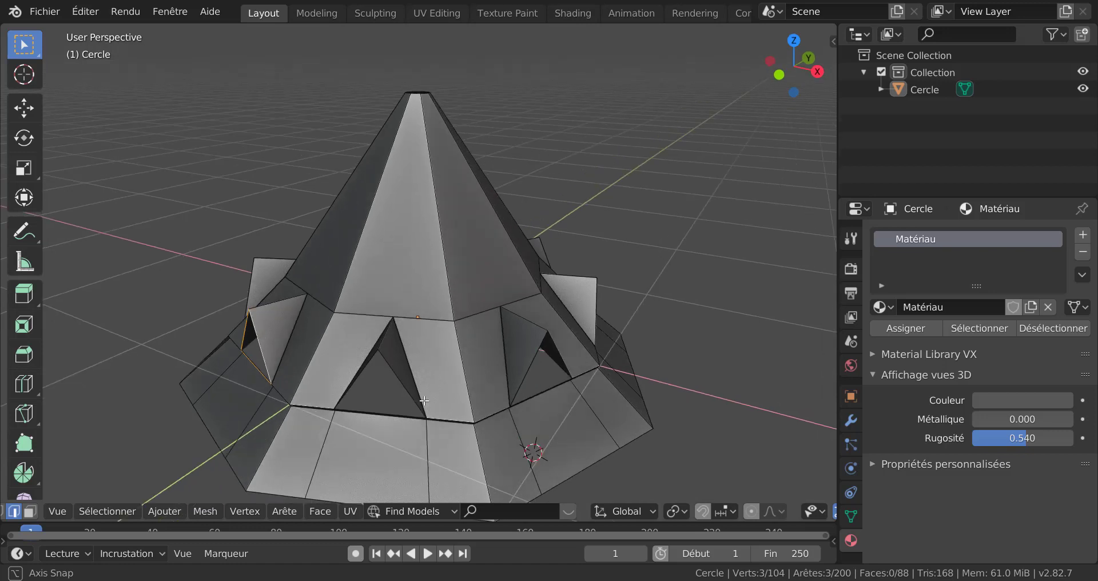
{"action": "right_click", "coordinate": [395, 376], "text": "shift"}
{"action": "right_click", "coordinate": [537, 355], "text": "shift"}
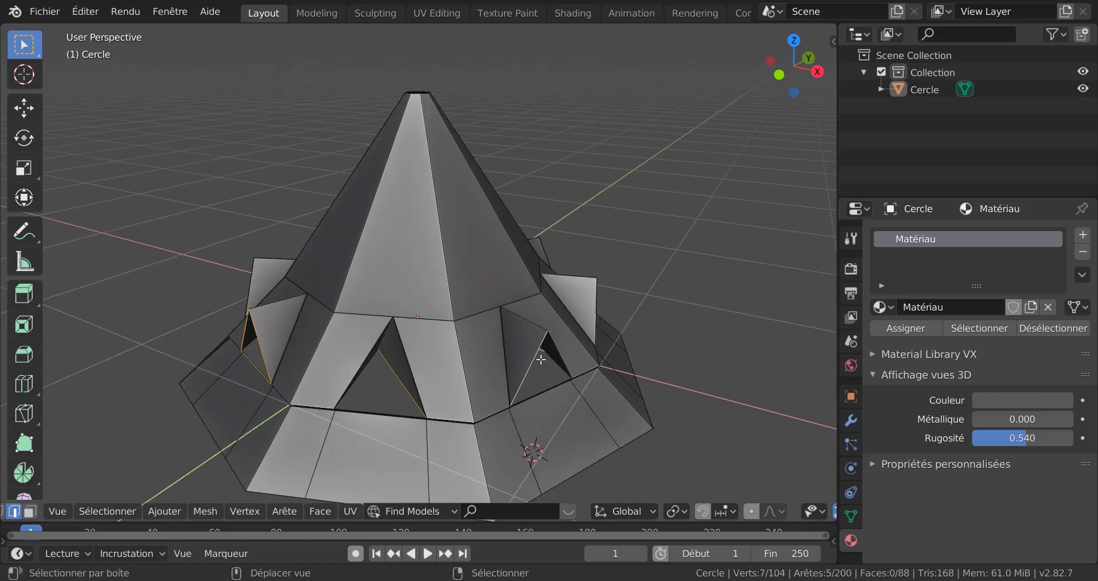
{"action": "middle_click_drag", "start_coordinate": [496, 374], "coordinate": [547, 374]}
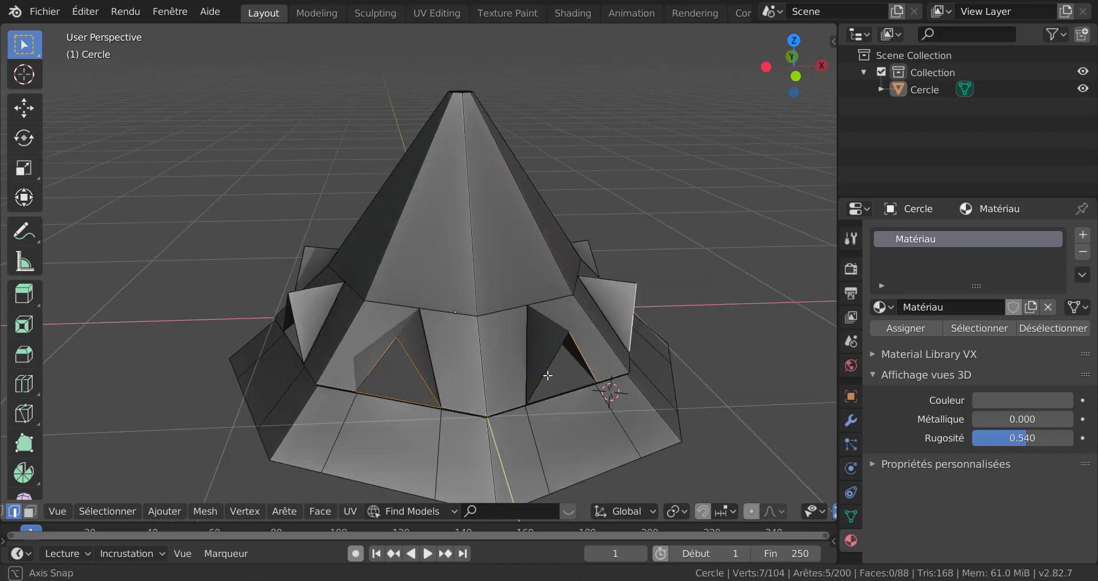
{"action": "scroll", "coordinate": [592, 398], "scroll_direction": "up", "scroll_amount": 3}
{"action": "right_click", "coordinate": [599, 392], "text": "shift"}
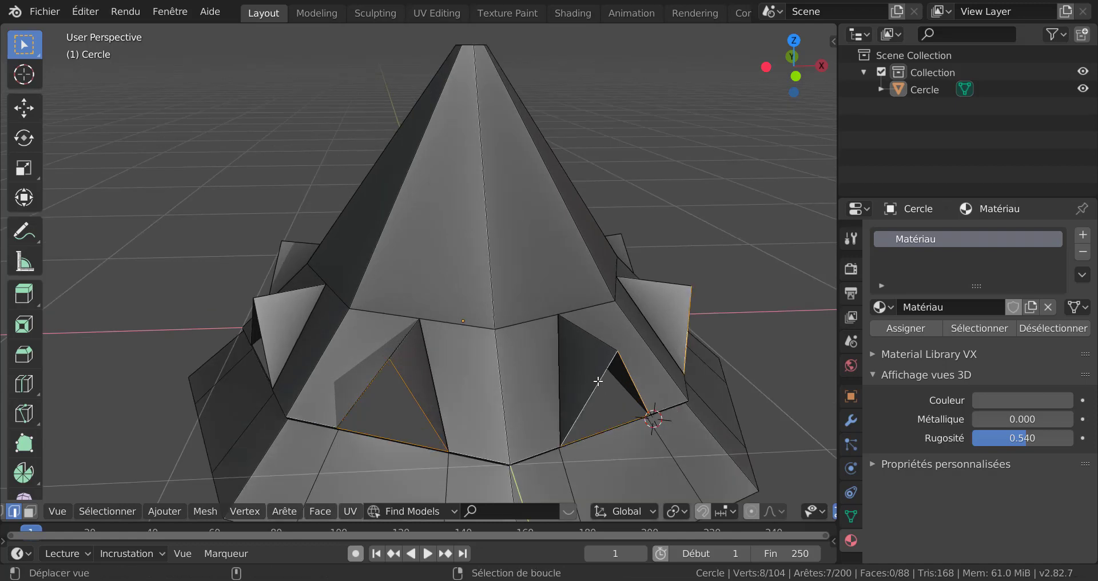
{"action": "scroll", "coordinate": [601, 382], "scroll_direction": "down", "scroll_amount": 3}
{"action": "middle_click_drag", "start_coordinate": [547, 387], "coordinate": [487, 381]}
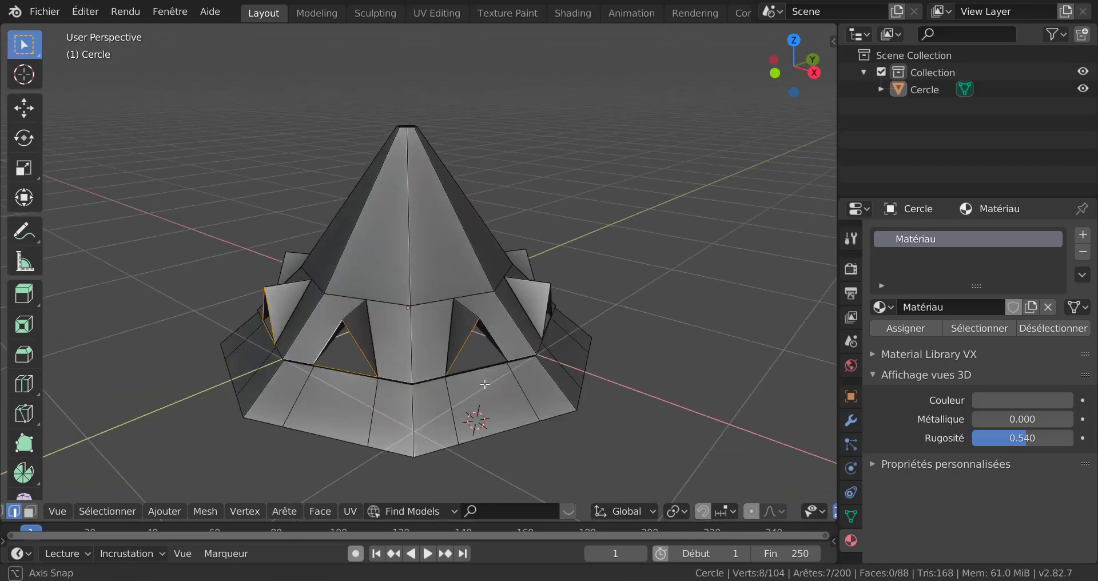
{"action": "scroll", "coordinate": [482, 379], "scroll_direction": "up", "scroll_amount": 3}
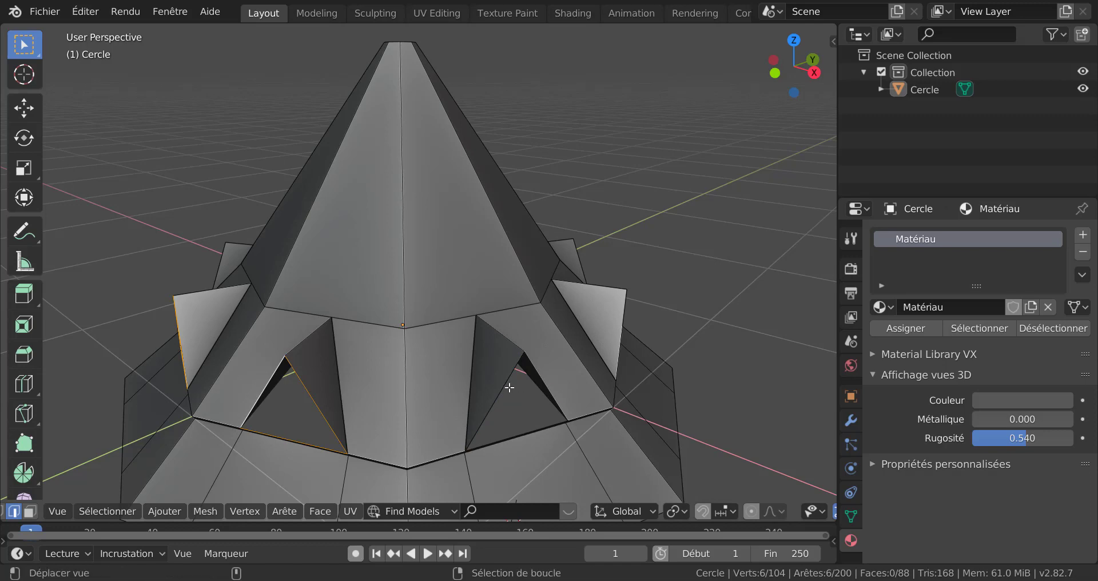
- Add the edge loops of the remaining dormer openings around the roof, so that all eight are selected
{"action": "right_click", "coordinate": [509, 385], "text": "alt+shift"}
{"action": "middle_click_drag", "start_coordinate": [490, 389], "coordinate": [431, 363]}
{"action": "right_click", "coordinate": [468, 351], "text": "alt+shift"}
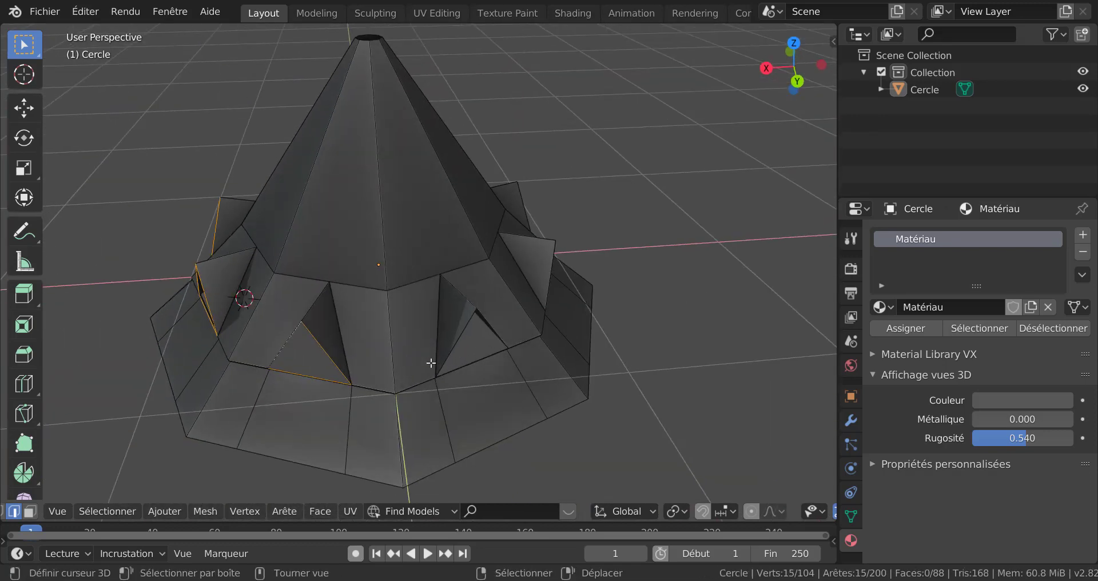
{"action": "right_click", "coordinate": [439, 343], "text": "shift"}
{"action": "key", "text": "ctrl+z"}
{"action": "right_click", "coordinate": [458, 347], "text": "alt+shift"}
{"action": "middle_click_drag", "start_coordinate": [458, 347], "coordinate": [390, 364]}
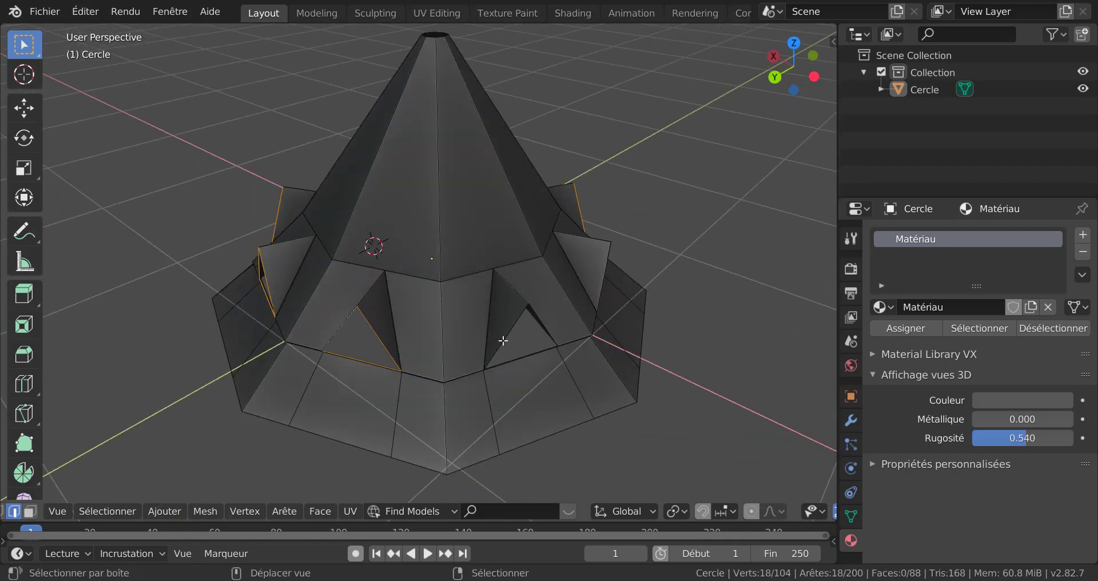
{"action": "right_click", "coordinate": [508, 339], "text": "alt+shift"}
{"action": "middle_click_drag", "start_coordinate": [564, 333], "coordinate": [486, 335]}
{"action": "right_click", "coordinate": [558, 350], "text": "alt+shift"}
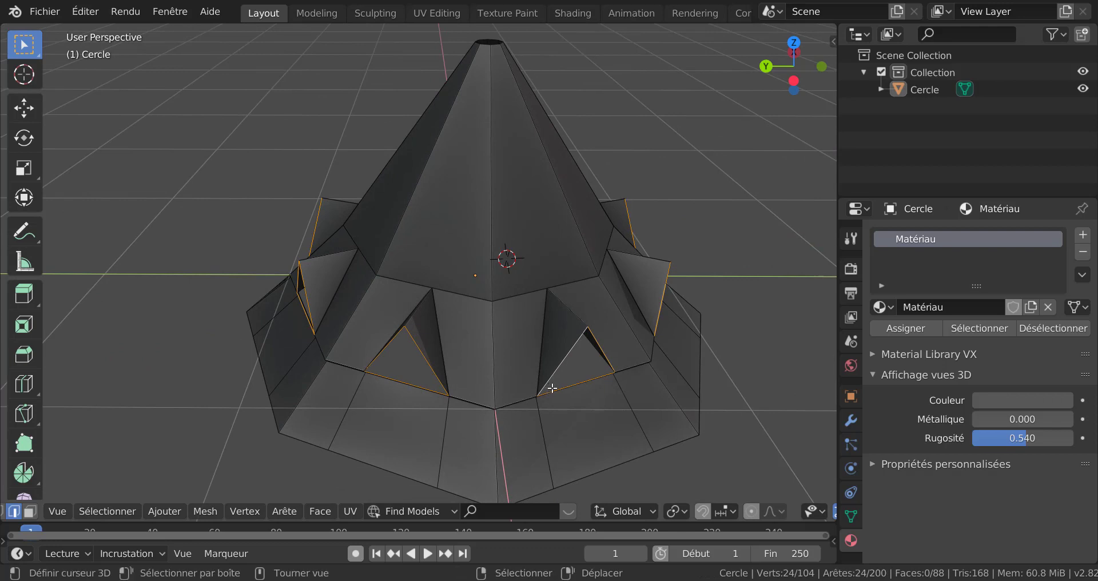
- Set the pivot to individual origins (Origines individuelles) and extrude the eight opening loops inward, scaled to about 0.804
{"action": "middle_click_drag", "start_coordinate": [555, 338], "coordinate": [646, 349]}
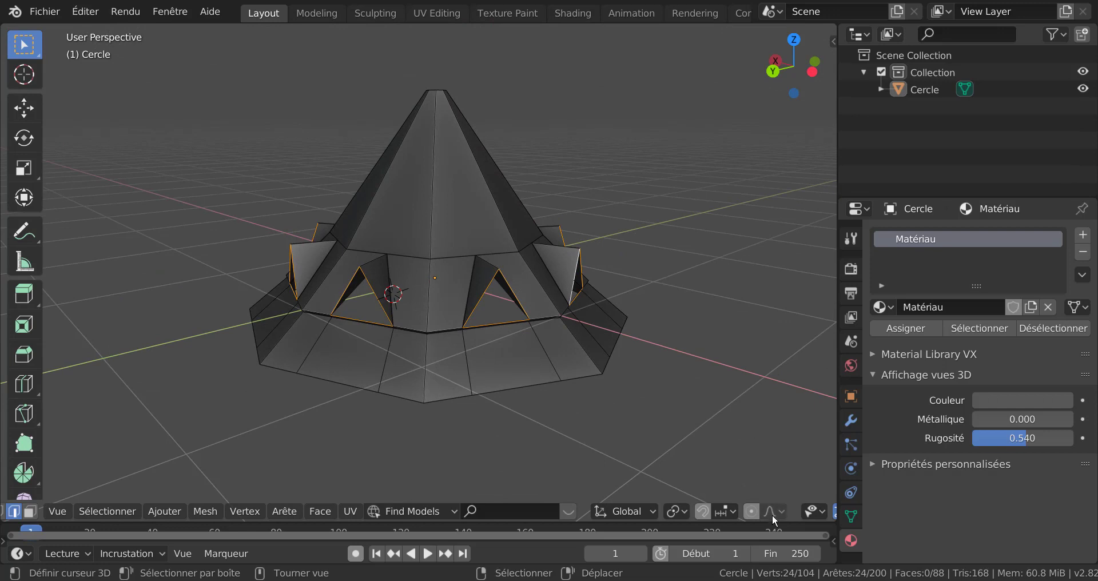
{"action": "scroll", "coordinate": [521, 347], "scroll_direction": "up", "scroll_amount": 2}
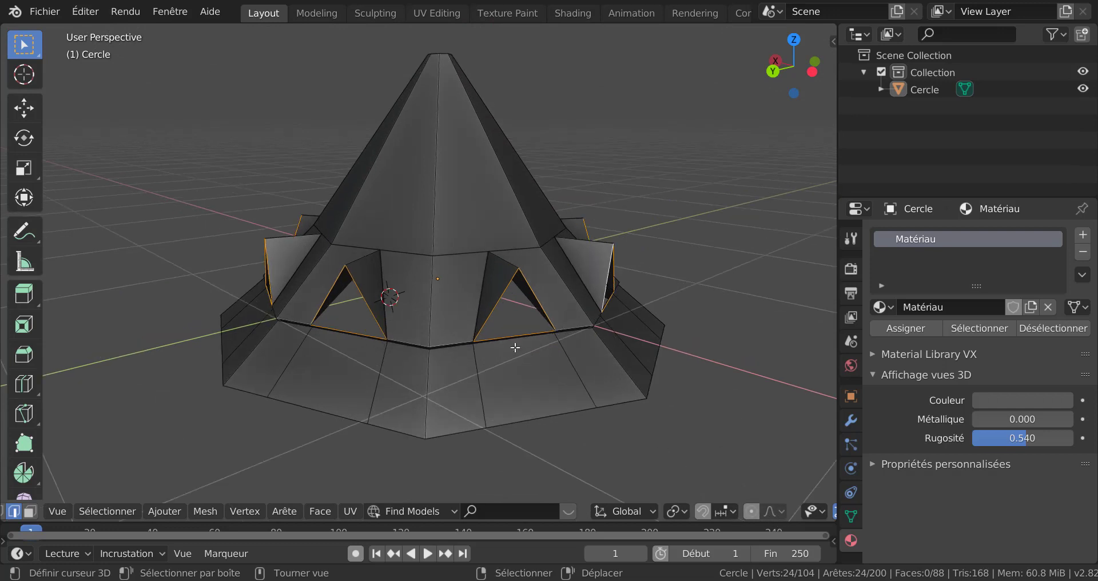
{"action": "left_click", "coordinate": [702, 512]}
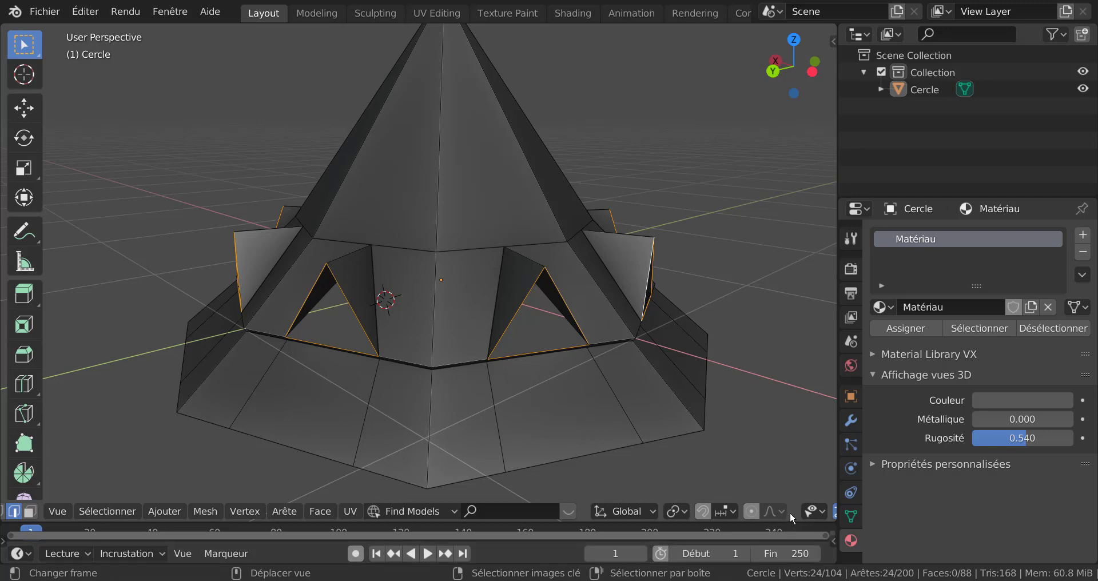
{"action": "scroll", "coordinate": [790, 514], "scroll_direction": "down", "scroll_amount": 2}
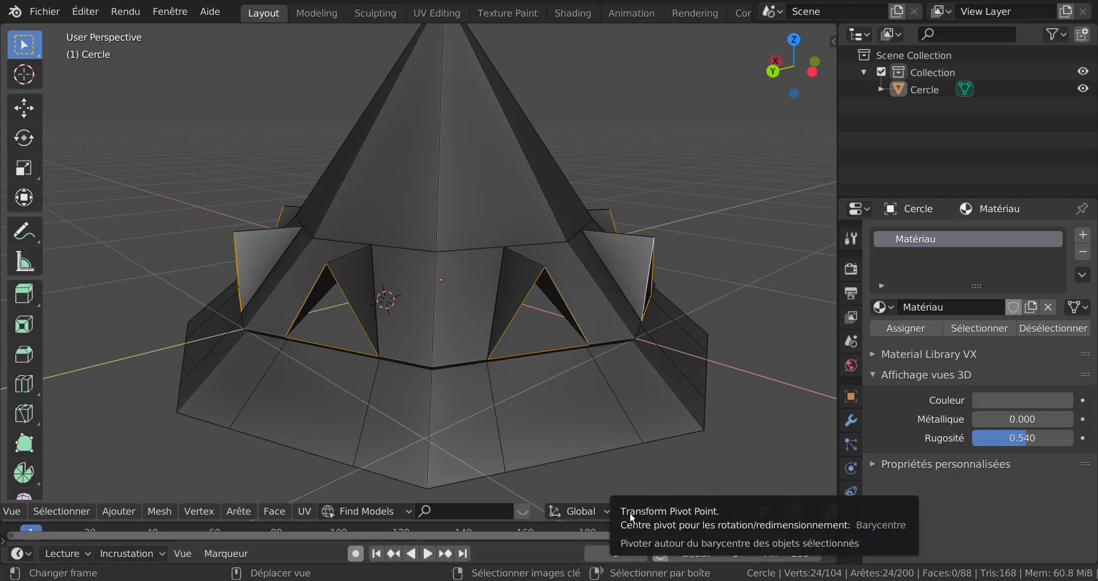
{"action": "left_click", "coordinate": [631, 513]}
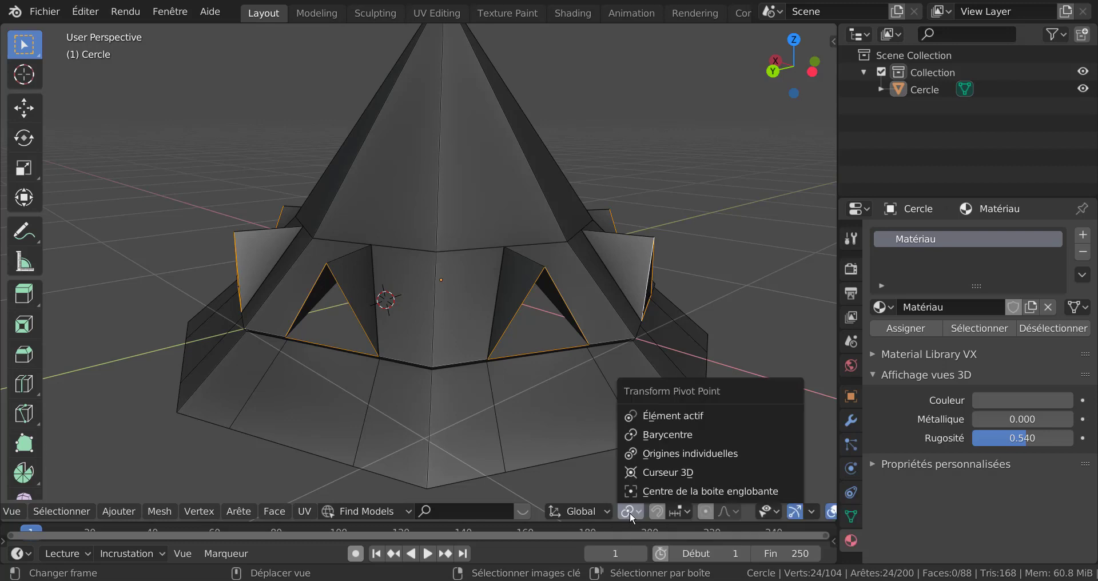
{"action": "left_click", "coordinate": [677, 453]}
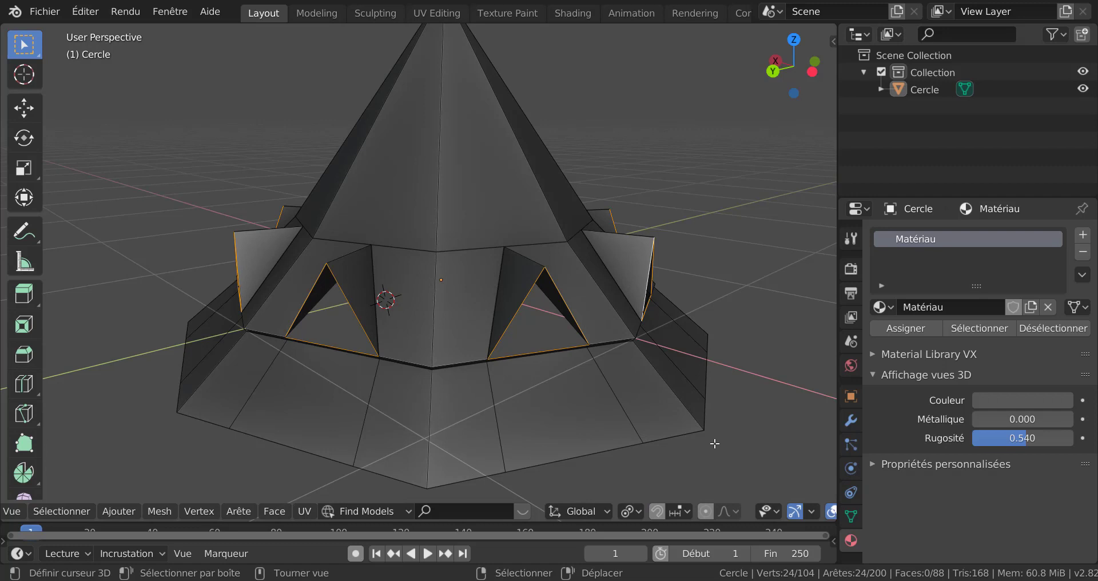
{"action": "key", "text": "e"}
{"action": "key", "text": "s"}
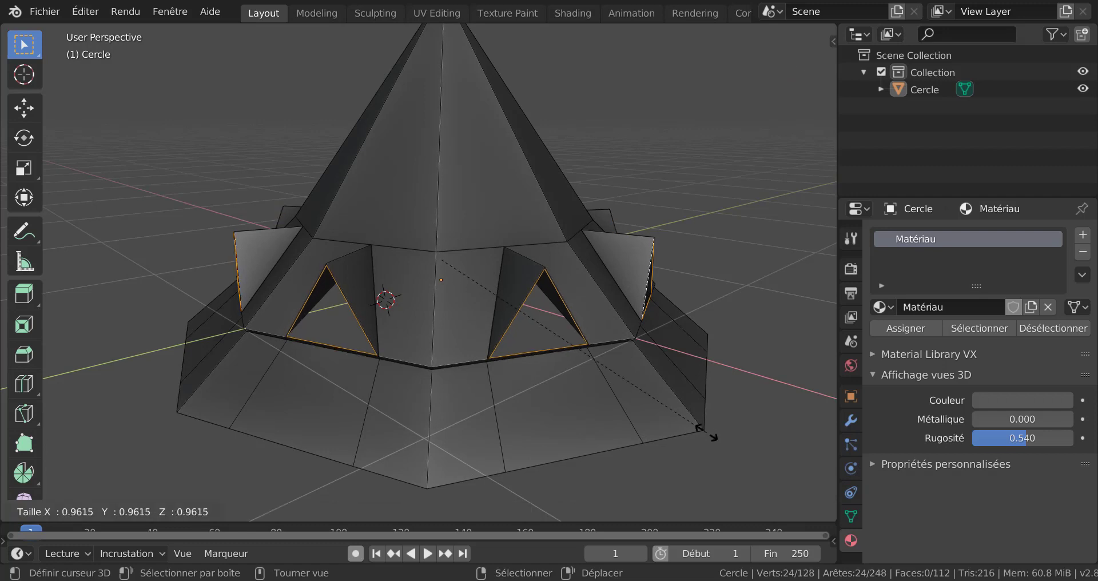
{"action": "left_click", "coordinate": [678, 395]}
- Set the pivot to the median point (Barycentre) and extrude the opening loops toward the roof's centre, scaled to about 0.941
{"action": "middle_click_drag", "start_coordinate": [678, 398], "coordinate": [701, 398]}
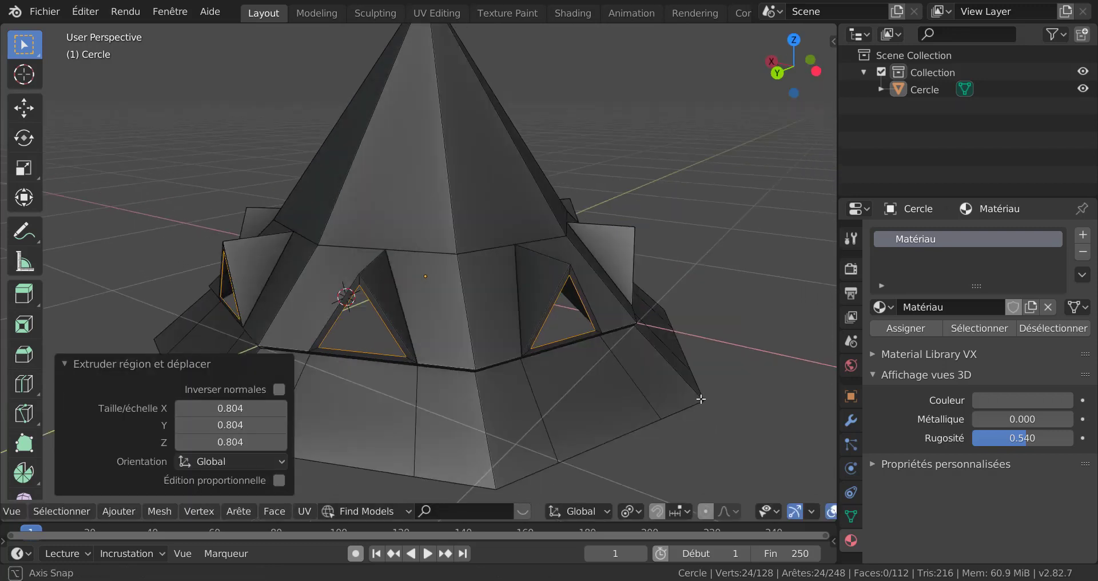
{"action": "scroll", "coordinate": [701, 398], "scroll_direction": "up", "scroll_amount": 2}
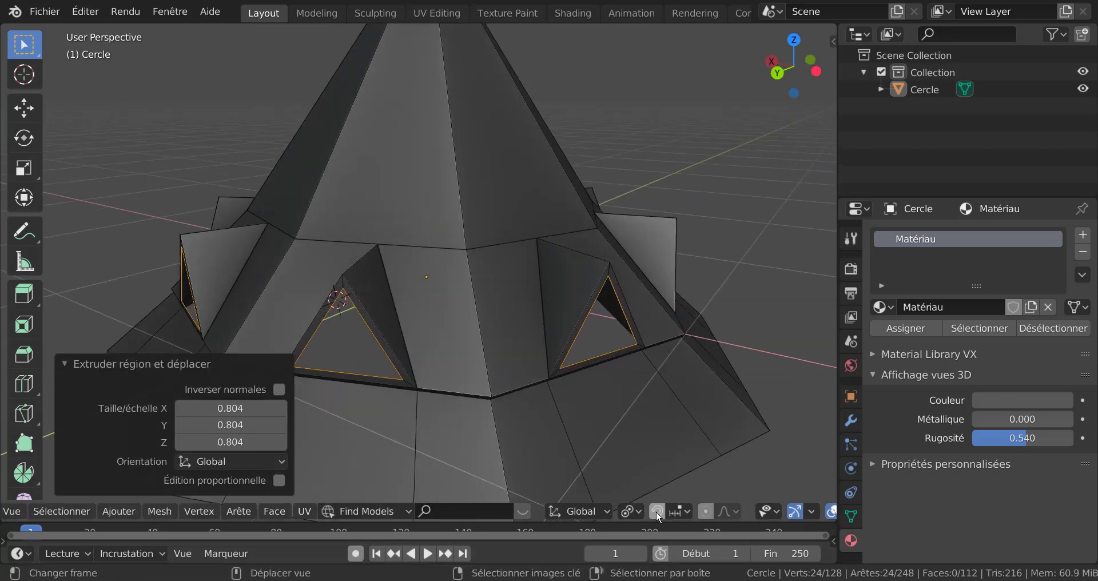
{"action": "left_click", "coordinate": [635, 511]}
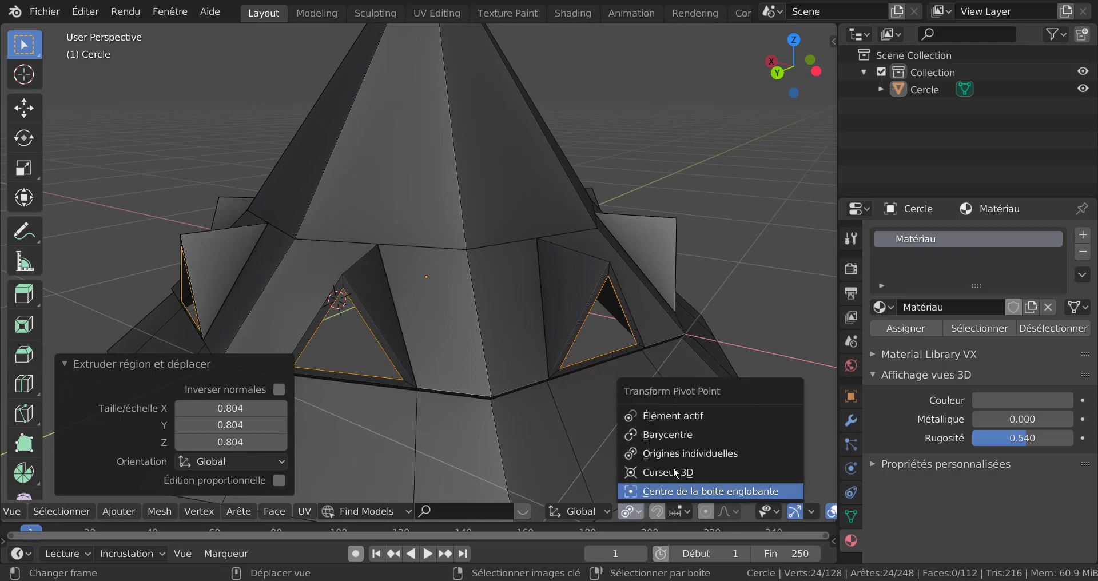
{"action": "left_click", "coordinate": [670, 436]}
{"action": "key", "text": "s"}
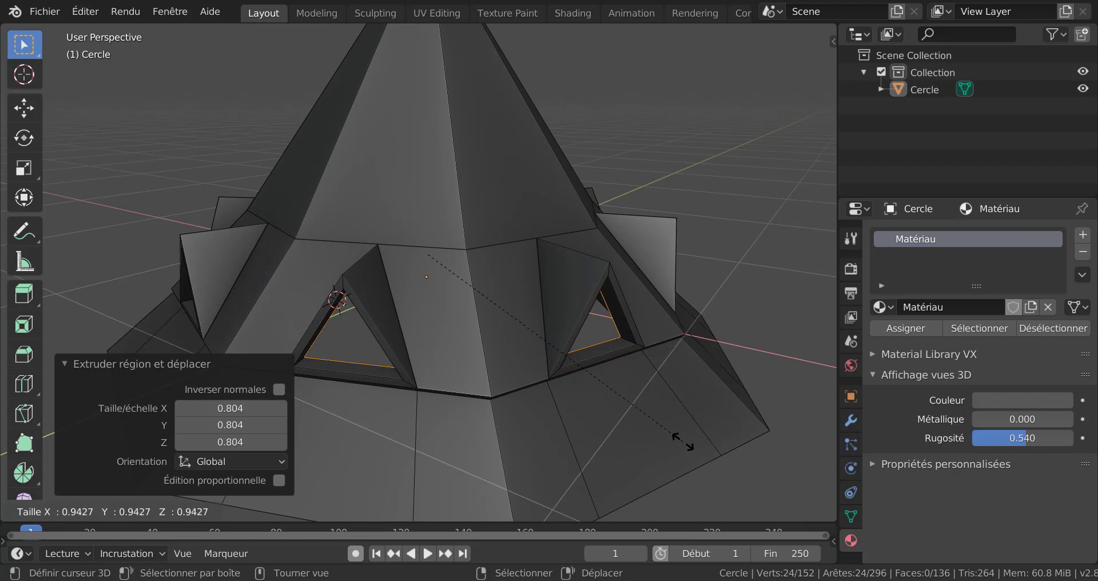
{"action": "left_click", "coordinate": [683, 441]}
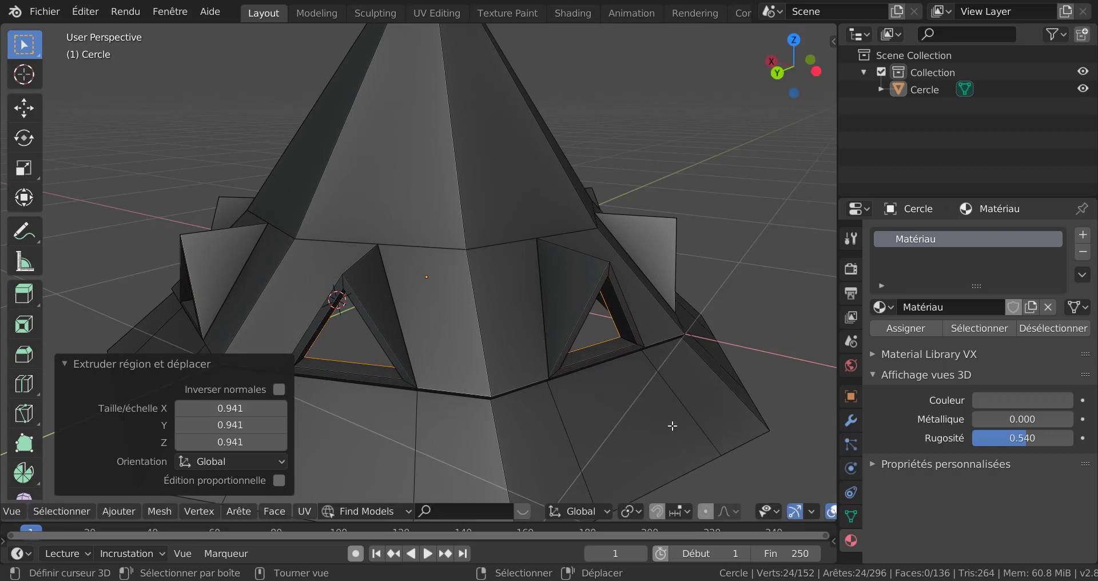
- Scale the recessed opening loops slightly outward from their common centre by about 1.022
{"action": "mouse_move", "coordinate": [672, 424]}
{"action": "middle_mouse_down"}
{"action": "mouse_move", "coordinate": [674, 389]}
{"action": "mouse_move", "coordinate": [666, 412]}
{"action": "mouse_move", "coordinate": [633, 417]}
{"action": "mouse_move", "coordinate": [659, 439]}
{"action": "middle_mouse_up"}
{"action": "key", "text": "s"}
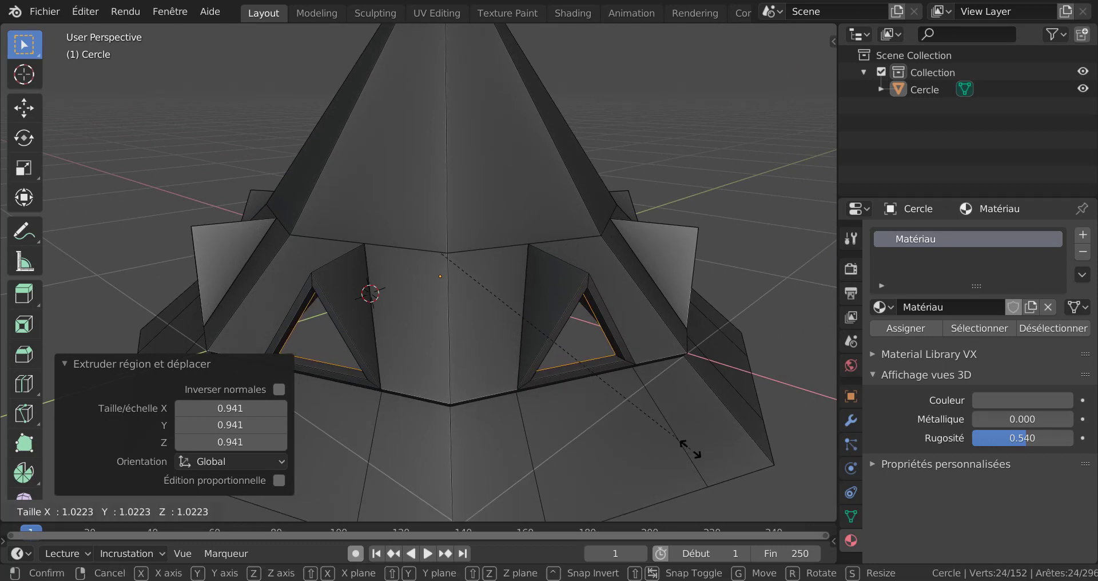
{"action": "left_click", "coordinate": [692, 449]}
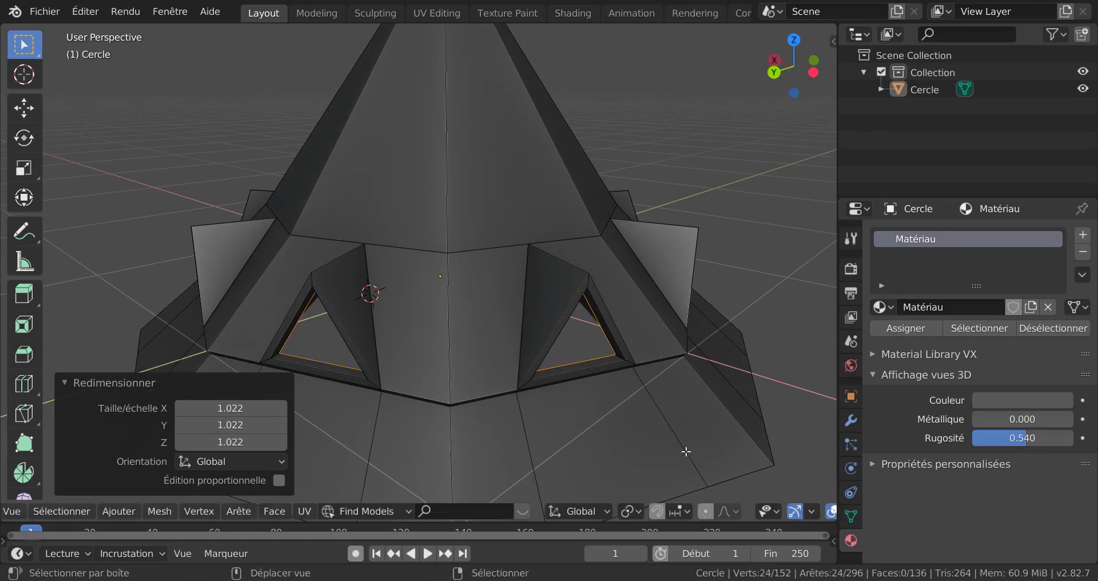
- Set the pivot back to individual origins (Origines individuelles) and fill the eight recessed openings with faces
{"action": "left_click", "coordinate": [631, 511]}
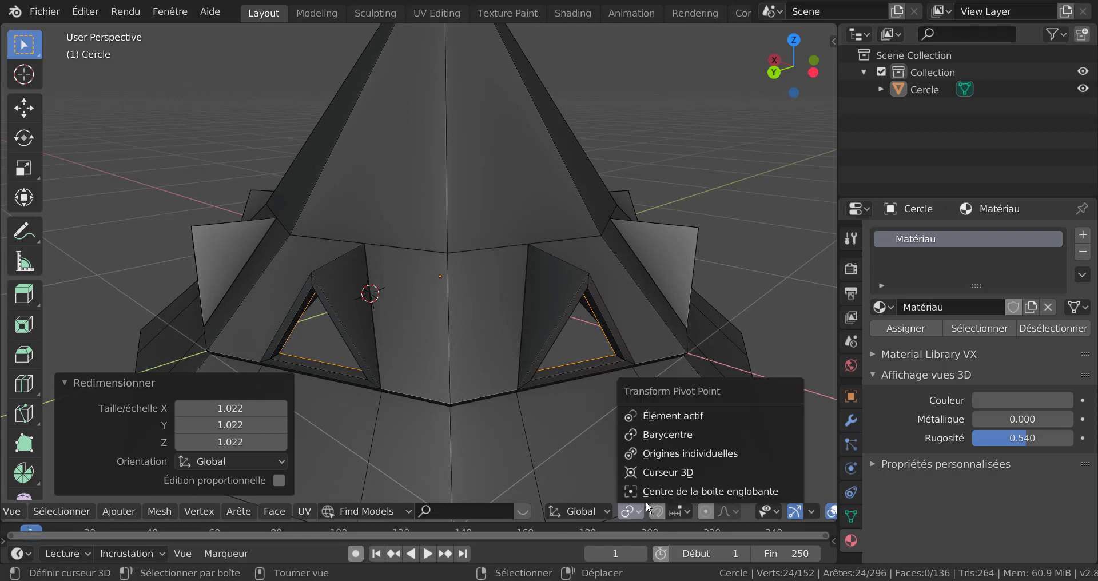
{"action": "left_click", "coordinate": [675, 448]}
{"action": "key", "text": "f"}
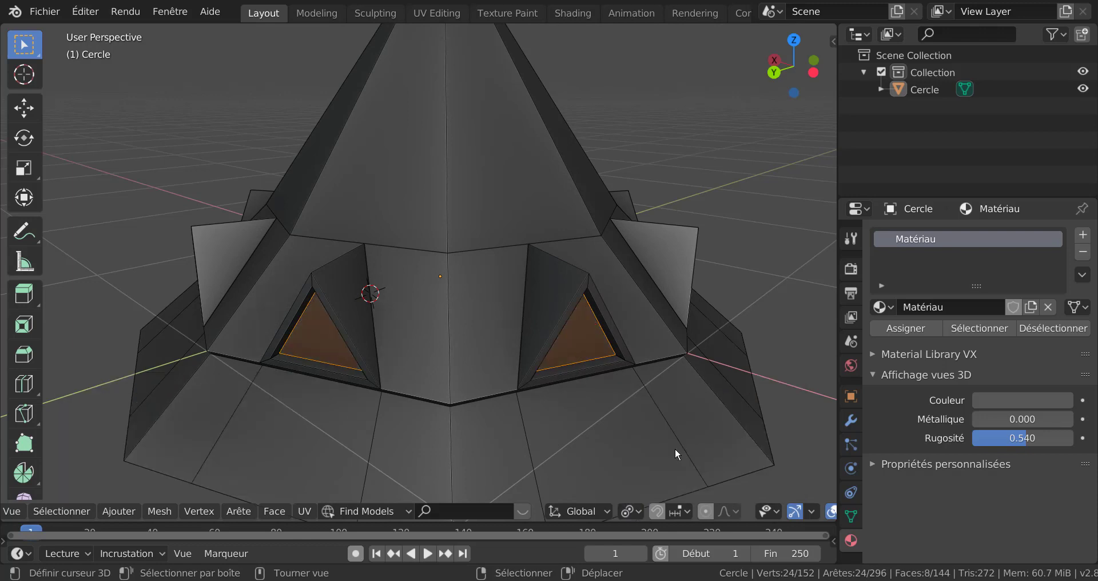
- Create a second material with a grey viewport colour of value 0.422 and assign it to the eight window faces
{"action": "left_click", "coordinate": [675, 448]}
{"action": "scroll", "coordinate": [642, 441], "scroll_direction": "down", "scroll_amount": 1}
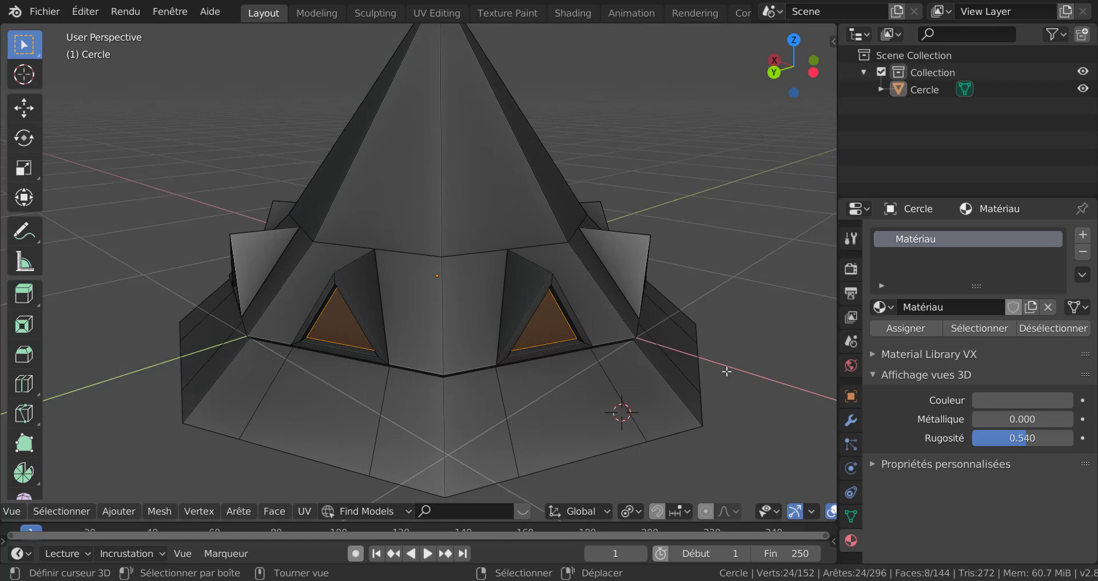
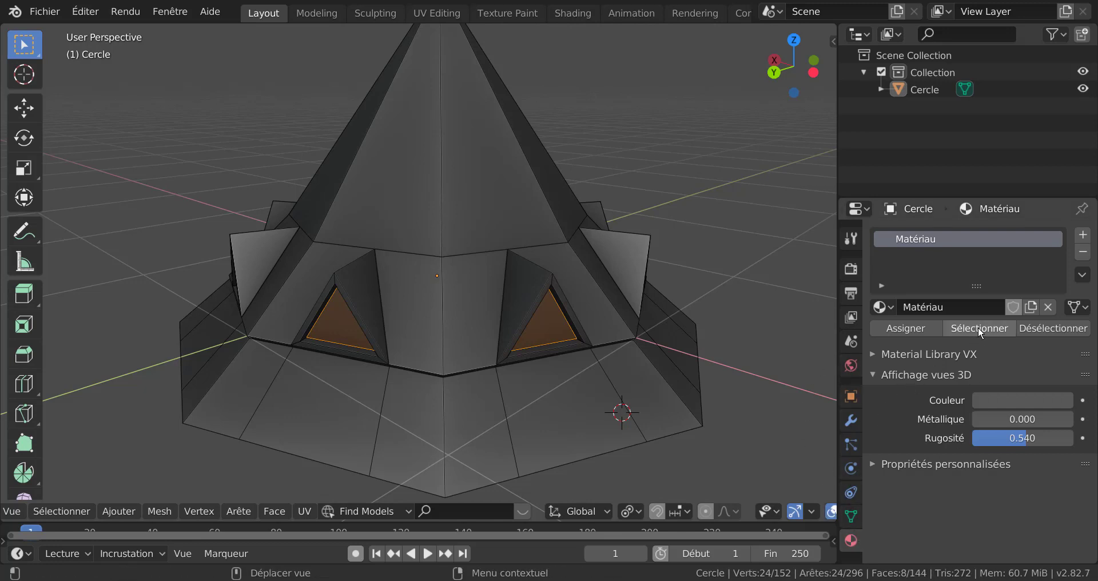
{"action": "left_click", "coordinate": [1086, 237]}
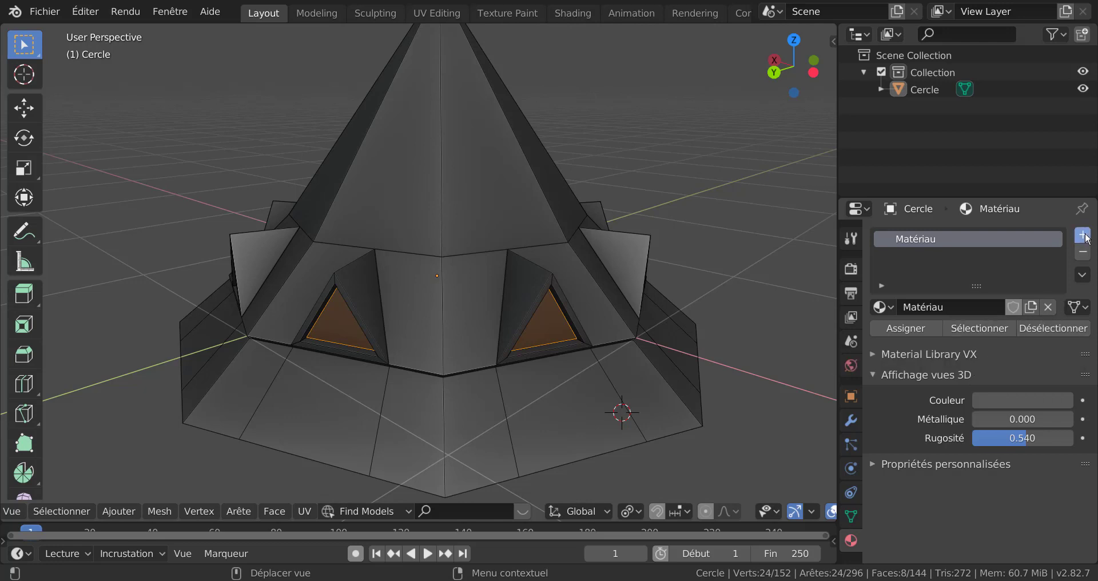
{"action": "left_click", "coordinate": [986, 338]}
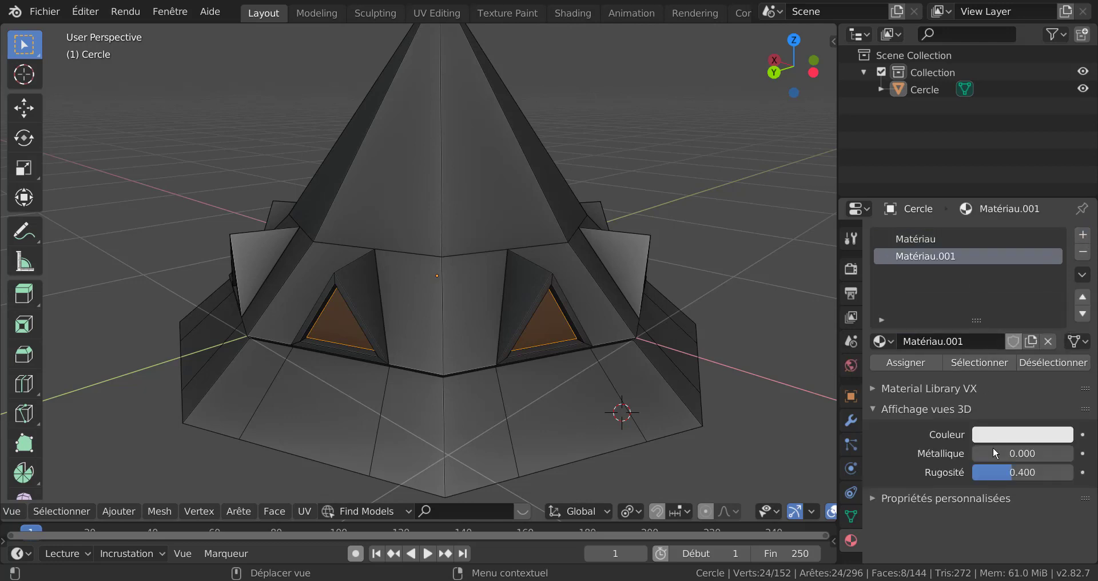
{"action": "left_click", "coordinate": [1023, 439]}
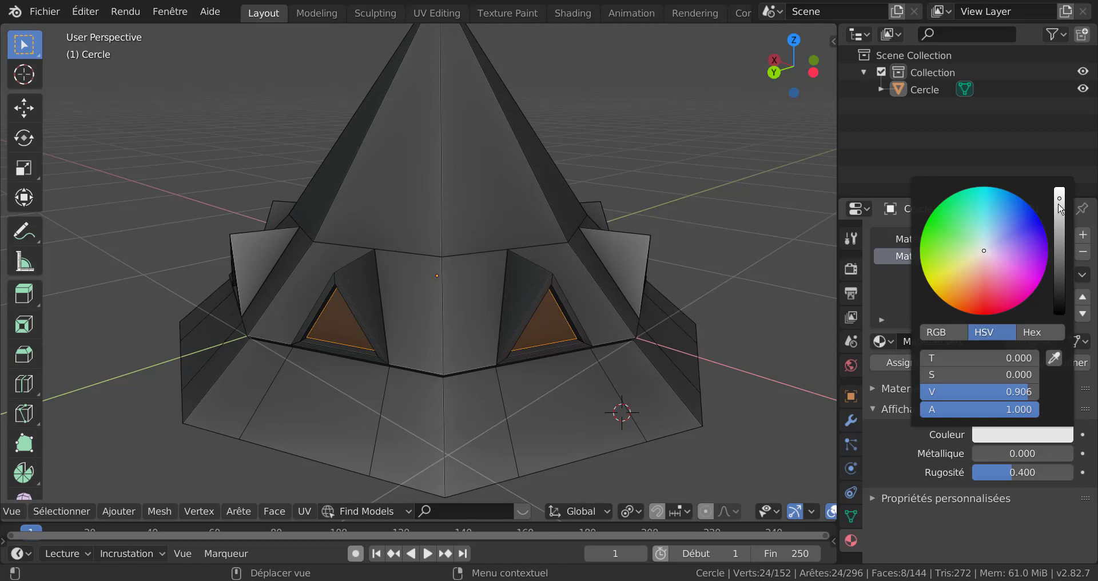
{"action": "left_click_drag", "start_coordinate": [1060, 202], "coordinate": [1060, 263]}
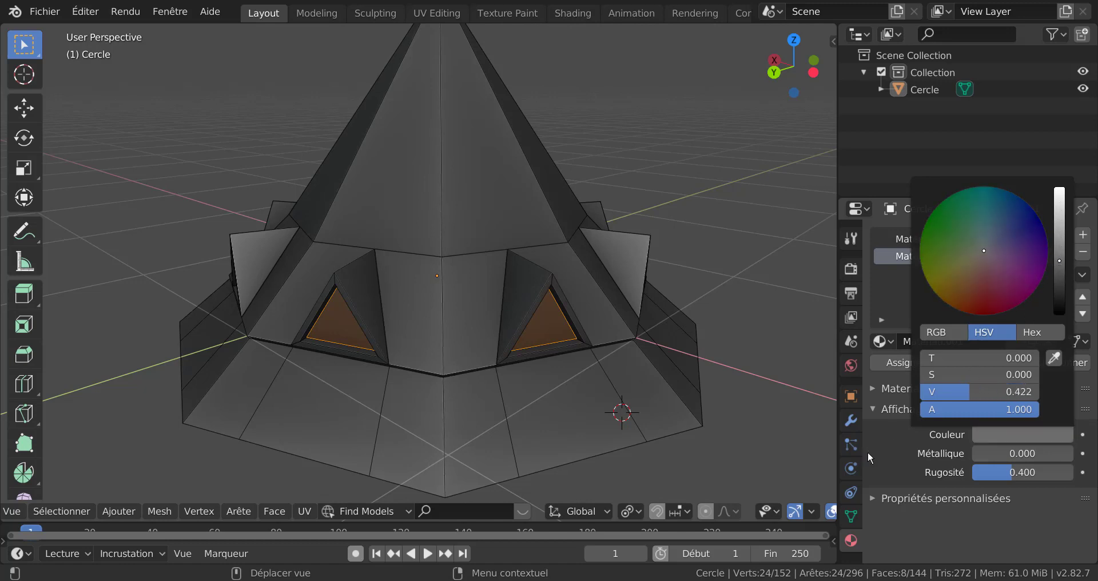
{"action": "left_click", "coordinate": [904, 364]}
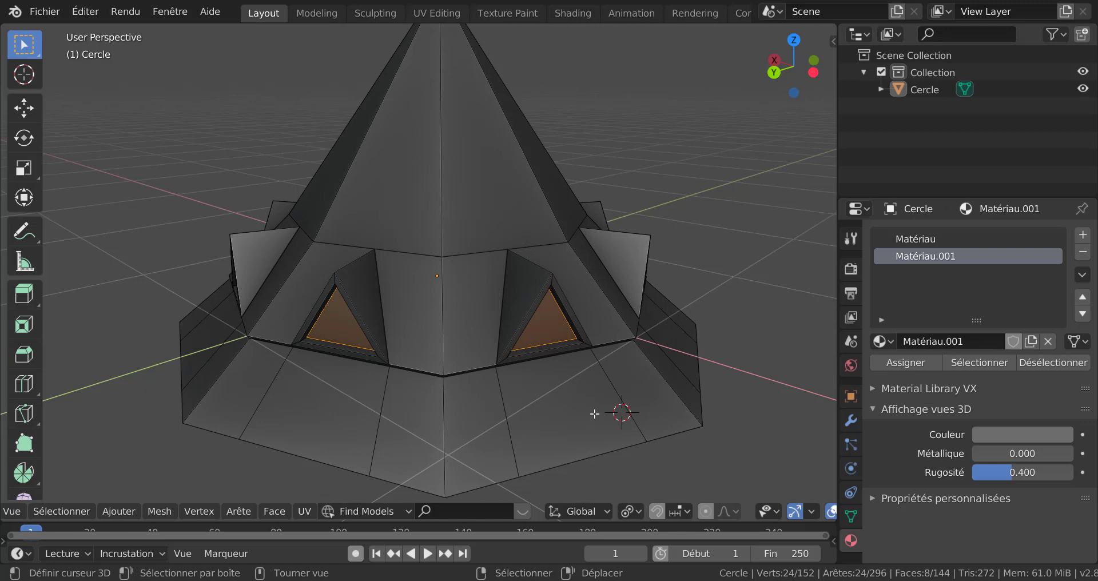
- Lighten the window material's viewport colour to value 0.609 and check the panes in Object Mode
{"action": "key", "text": "Tab"}
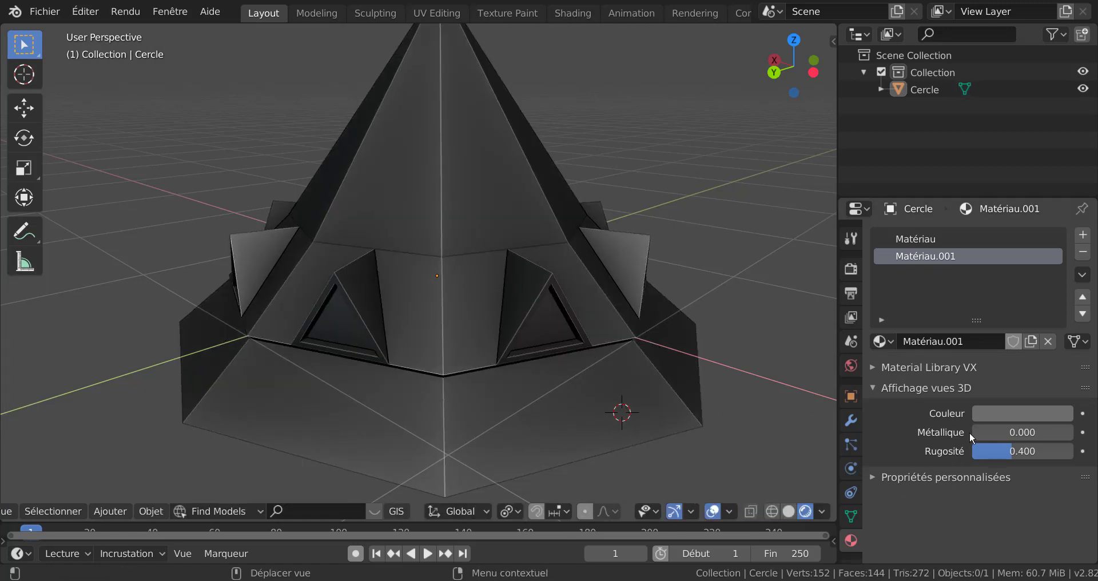
{"action": "key", "text": "Tab"}
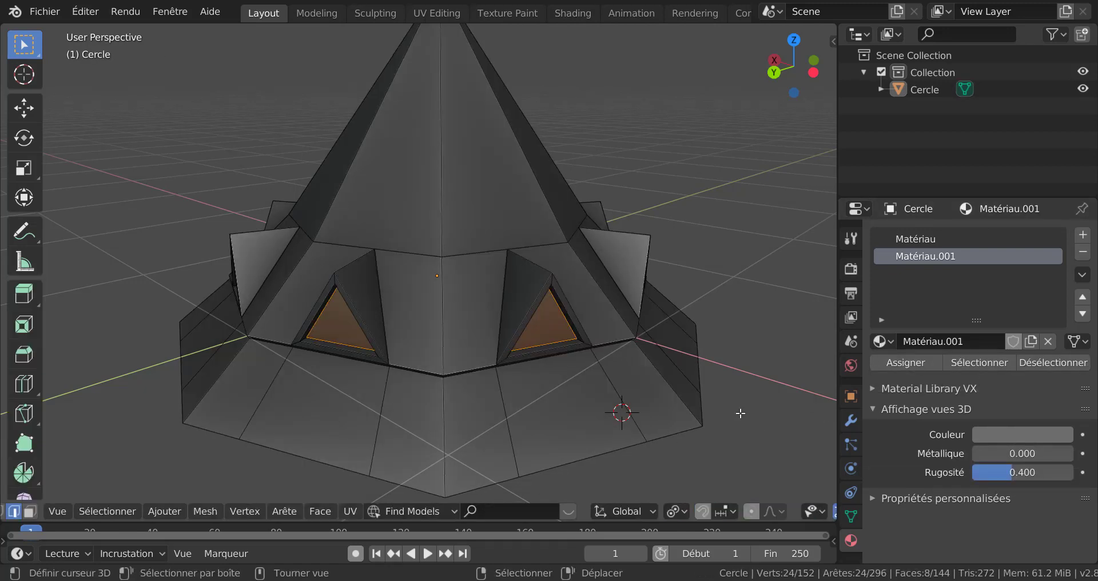
{"action": "right_click", "coordinate": [998, 435]}
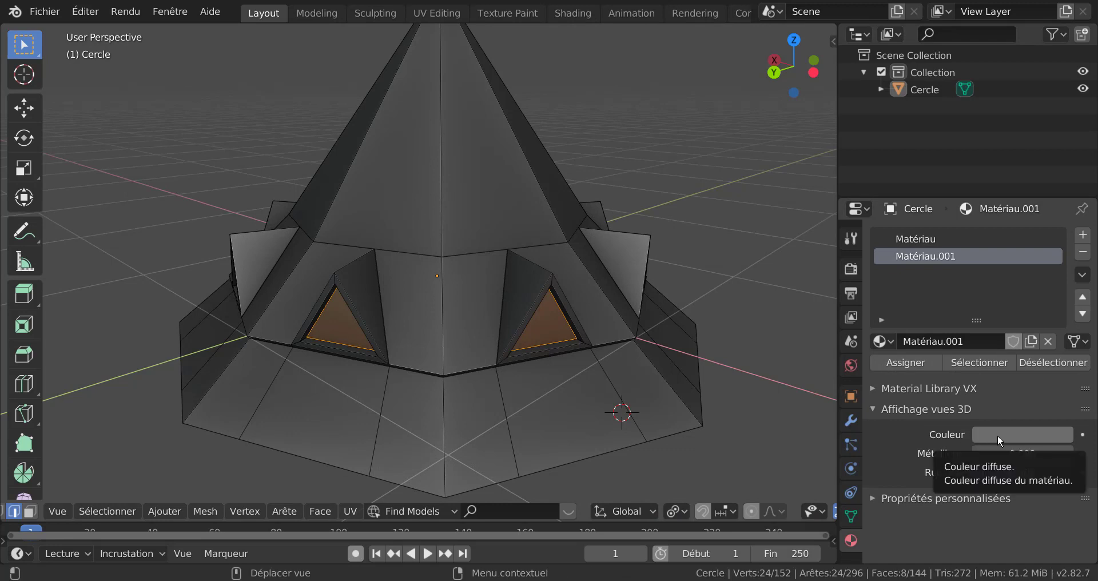
{"action": "key", "text": "Escape"}
{"action": "left_click", "coordinate": [998, 435]}
{"action": "left_click_drag", "start_coordinate": [1054, 267], "coordinate": [1061, 235]}
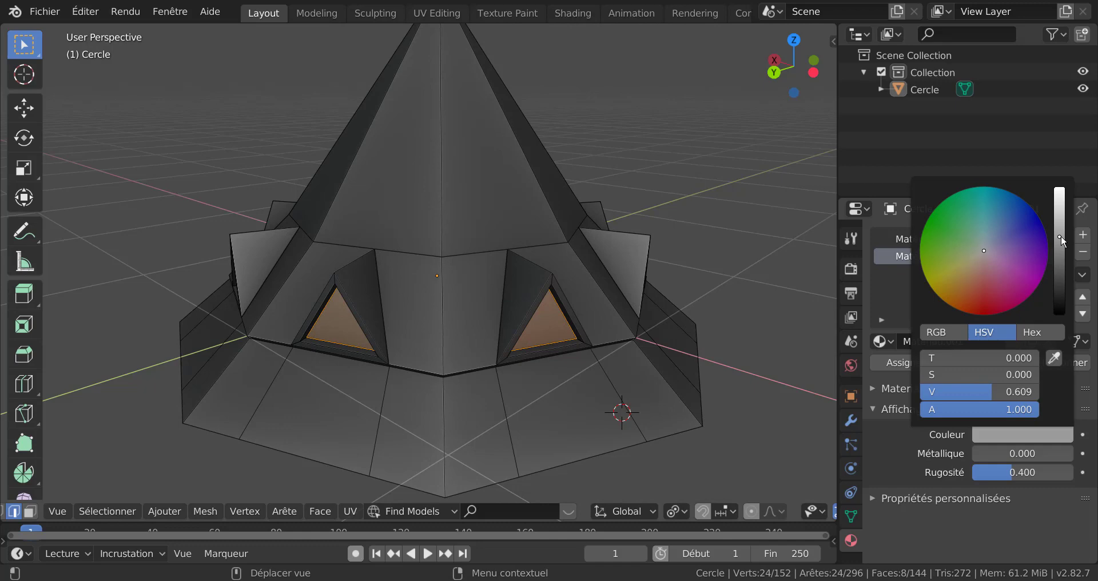
{"action": "key", "text": "Tab"}
{"action": "scroll", "coordinate": [660, 403], "scroll_direction": "down", "scroll_amount": 2}
{"action": "middle_click_drag", "start_coordinate": [653, 415], "coordinate": [538, 395]}
{"action": "scroll", "coordinate": [648, 394], "scroll_direction": "up", "scroll_amount": 3}
{"action": "key", "text": "Tab"}
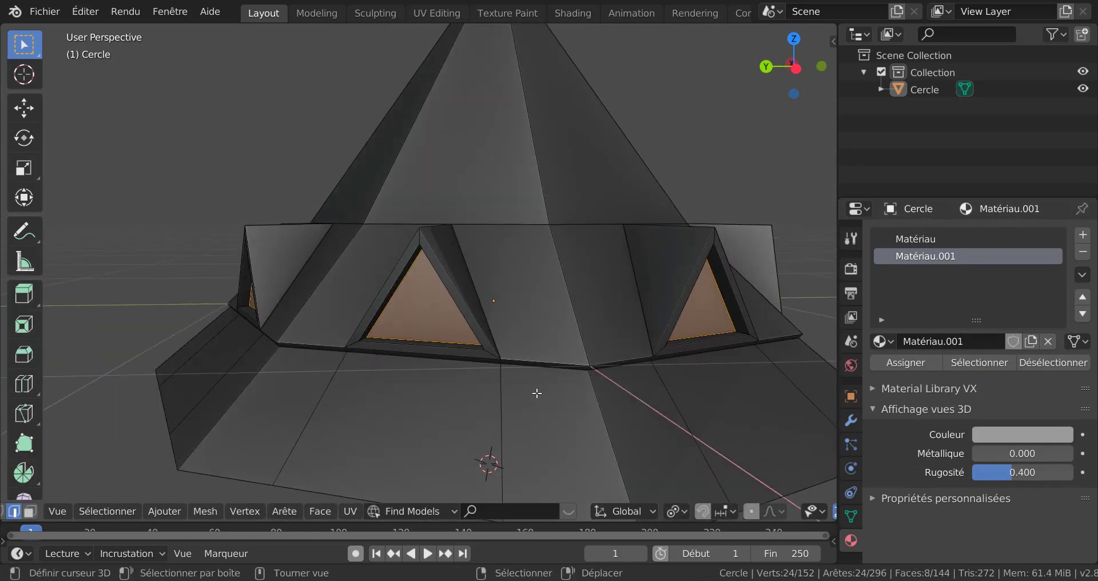
- Select the triangular frame face loops around all eight dormer windows, leaving out the window panes and roof faces
{"action": "key", "text": "alt+a"}
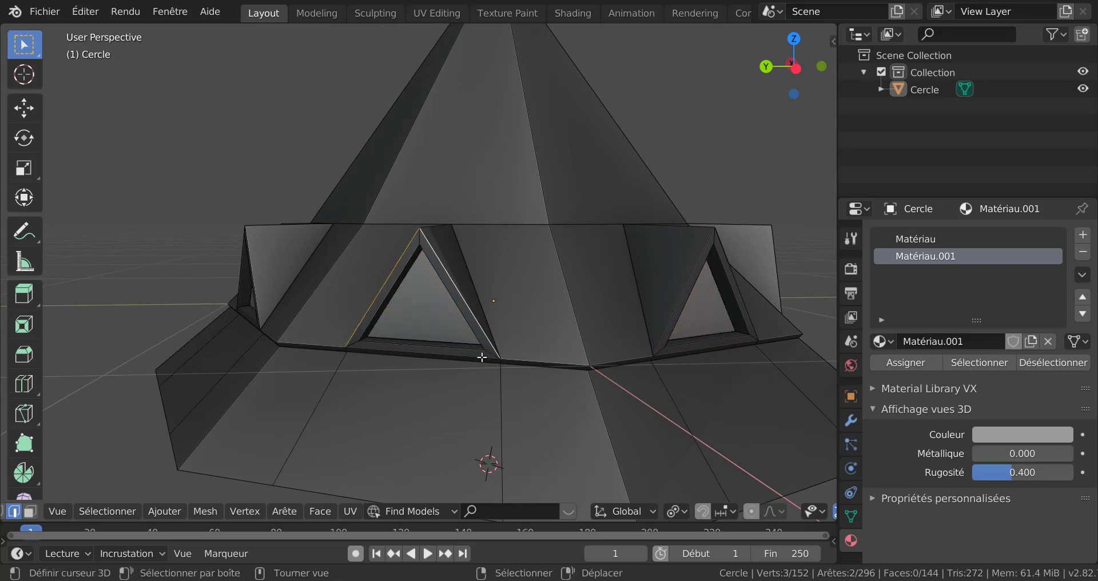
{"action": "key", "text": "3"}
{"action": "left_click", "coordinate": [486, 350], "text": "alt"}
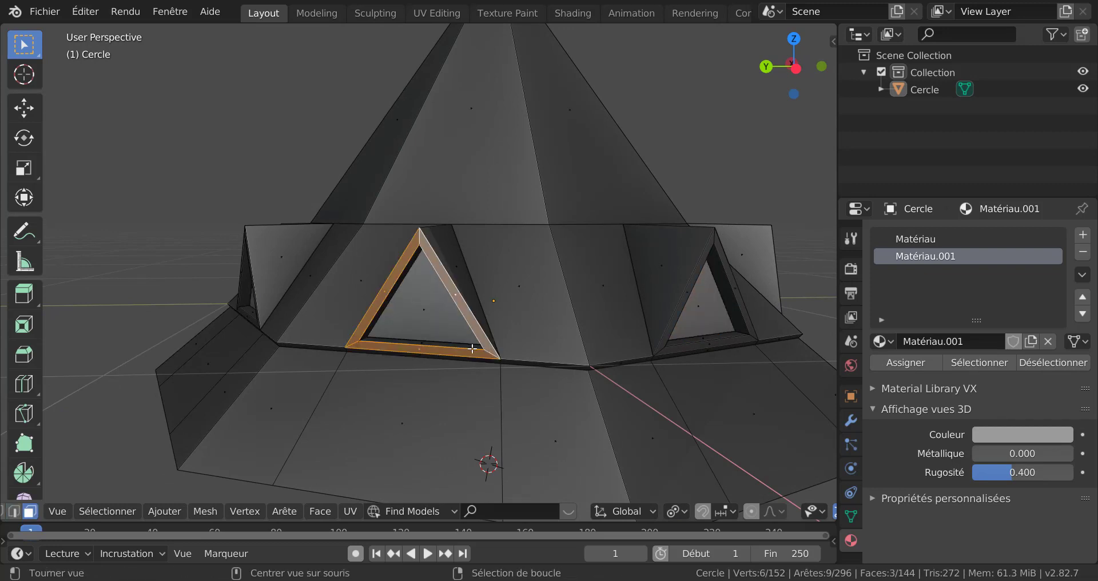
{"action": "left_click", "coordinate": [660, 359], "text": "alt+shift"}
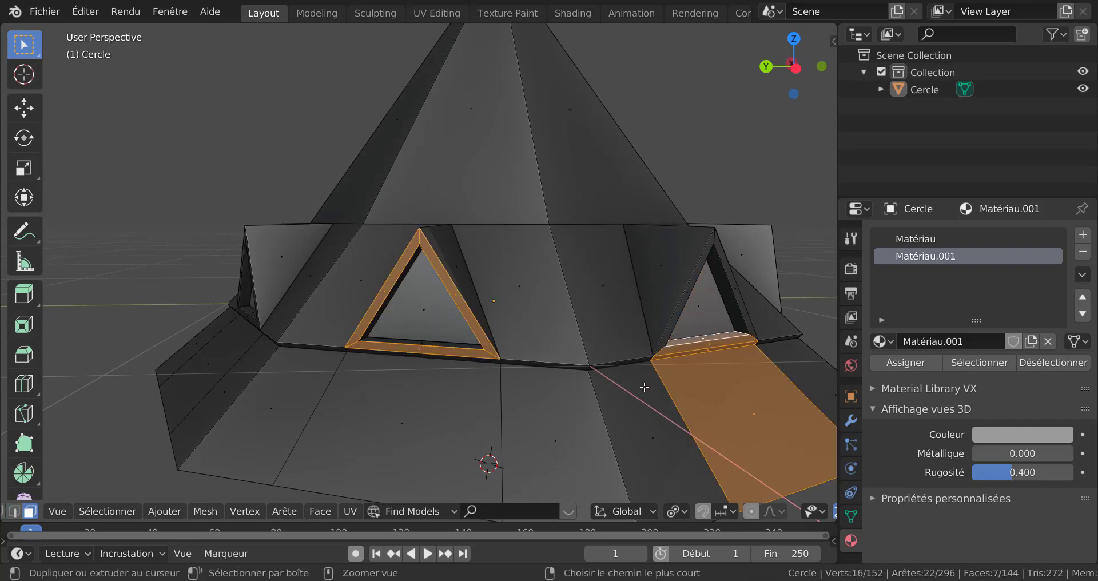
{"action": "left_click", "coordinate": [657, 375], "text": "alt+shift"}
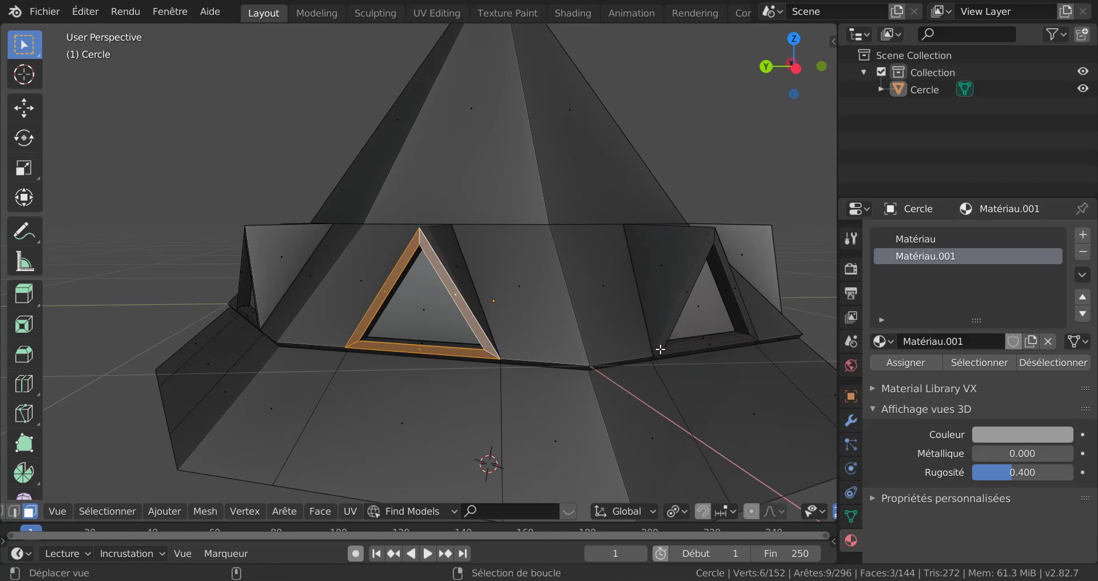
{"action": "left_click", "coordinate": [660, 349], "text": "alt+shift"}
{"action": "middle_click_drag", "start_coordinate": [658, 383], "coordinate": [617, 270]}
{"action": "left_click", "coordinate": [551, 419], "text": "alt+shift"}
{"action": "left_click", "coordinate": [705, 379], "text": "alt+shift"}
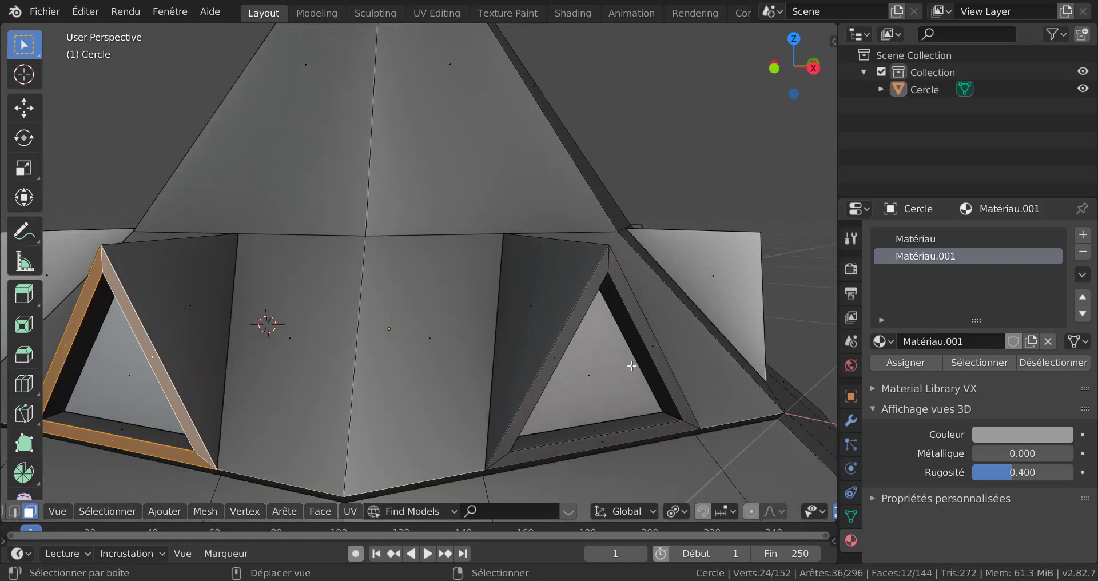
{"action": "left_click", "coordinate": [614, 267], "text": "alt+shift"}
{"action": "middle_click_drag", "start_coordinate": [650, 379], "coordinate": [540, 371]}
{"action": "left_click", "coordinate": [568, 391], "text": "alt+shift"}
{"action": "left_click", "coordinate": [501, 391], "text": "alt+shift"}
{"action": "left_click", "coordinate": [540, 349], "text": "alt+shift"}
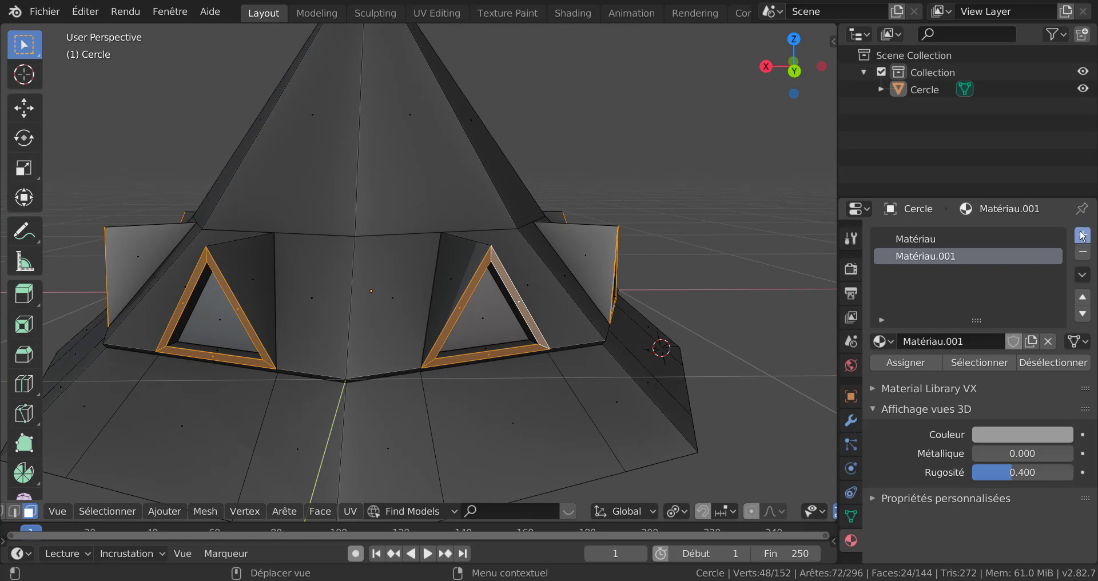
- Create a third material with a grey viewport colour of value 0.427 and assign it to the selected window frames
{"action": "left_click", "coordinate": [1078, 239]}
{"action": "left_click", "coordinate": [986, 340]}
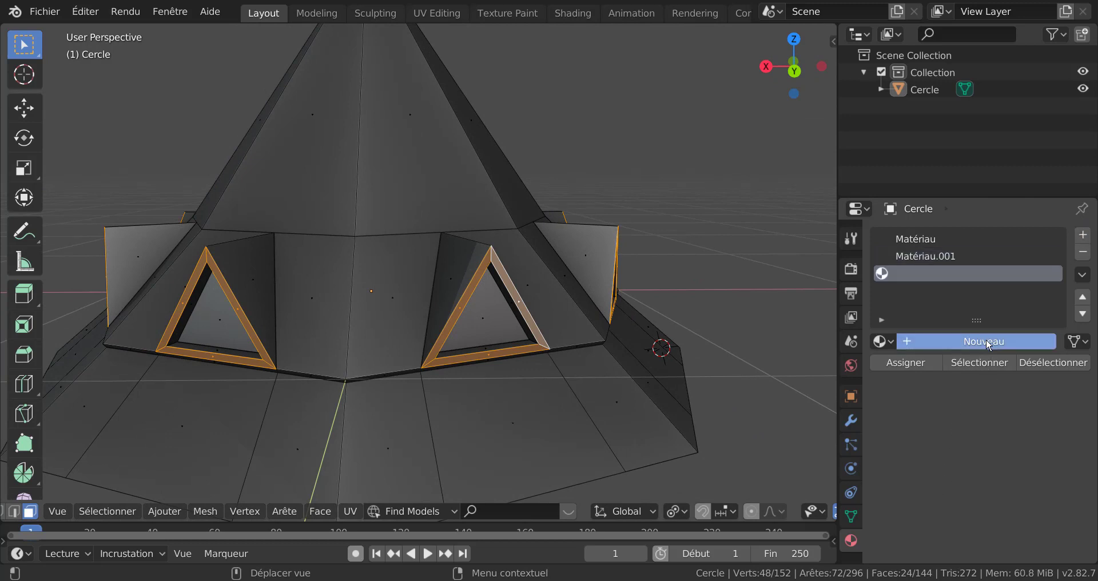
{"action": "left_click", "coordinate": [1014, 436]}
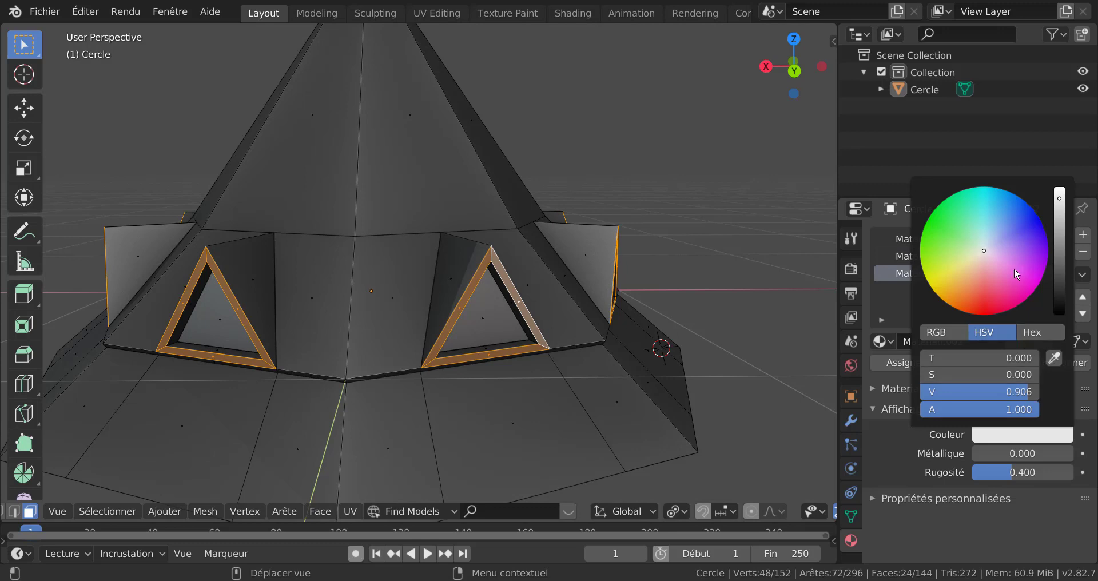
{"action": "left_click_drag", "start_coordinate": [1060, 206], "coordinate": [1061, 266]}
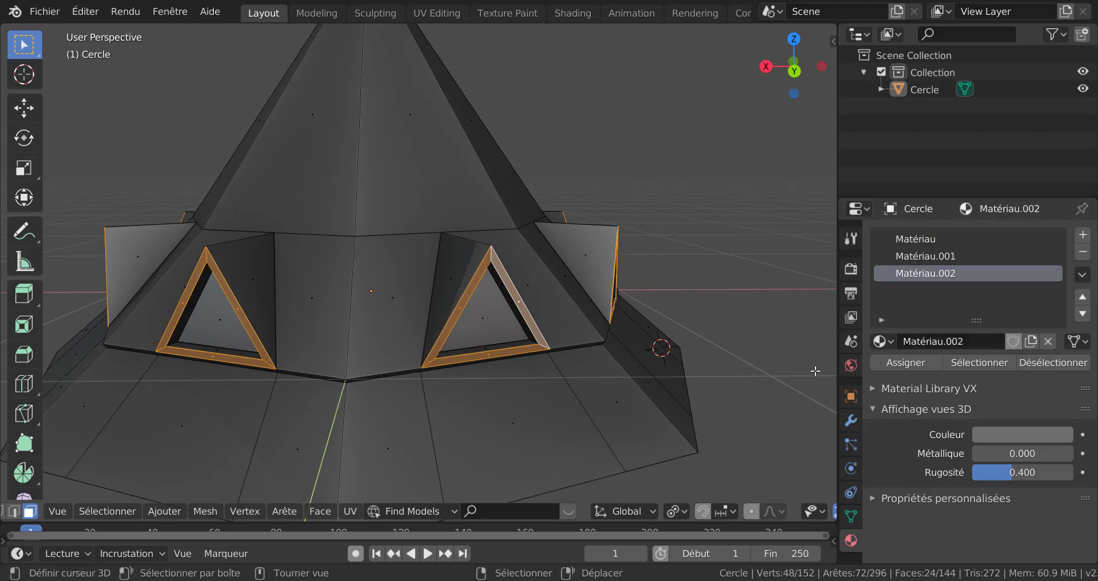
{"action": "left_click", "coordinate": [906, 363]}
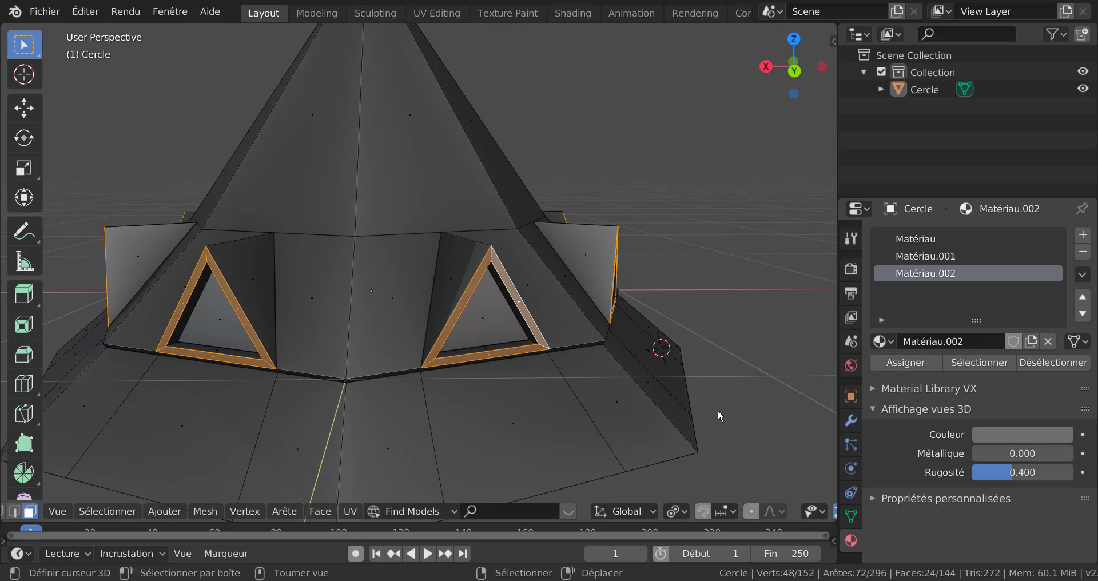
- Lighten the frame material's viewport colour to value 0.582 and check the dormers in Object Mode
{"action": "key", "text": "Tab"}
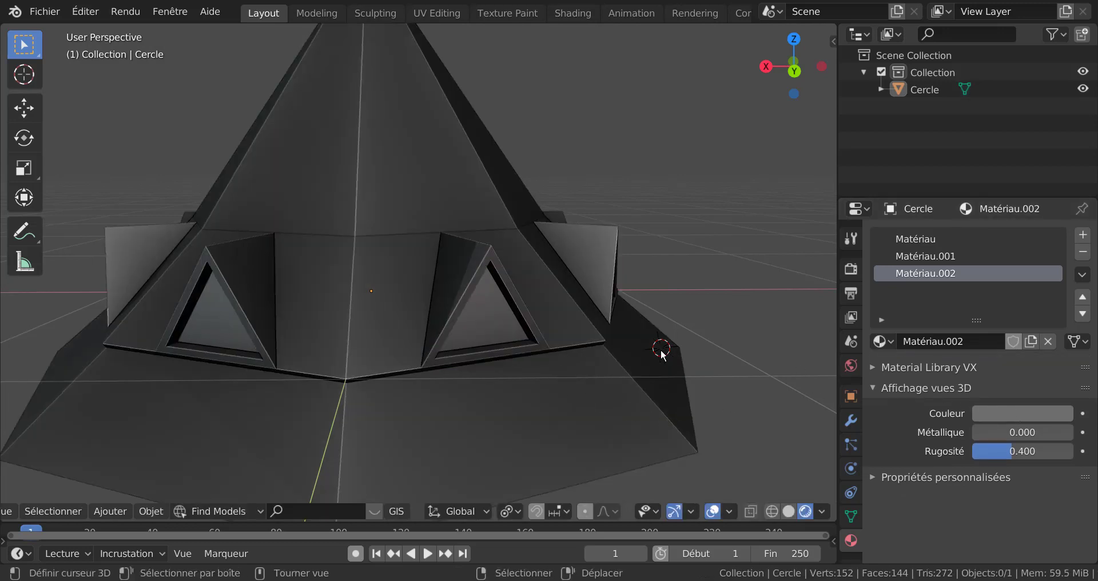
{"action": "key", "text": "Tab"}
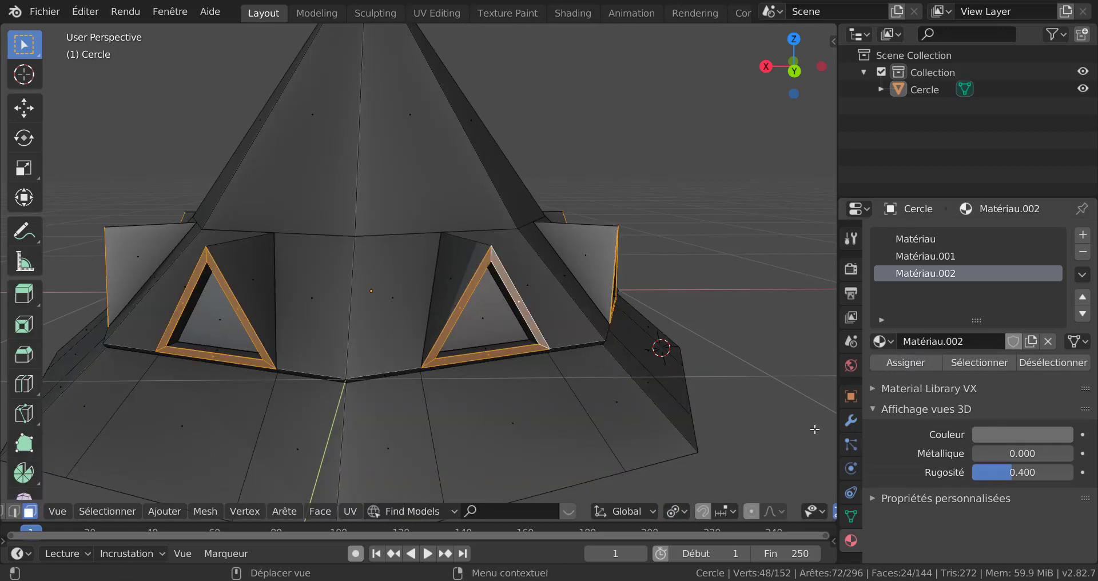
{"action": "key", "text": "Tab"}
{"action": "left_click", "coordinate": [1045, 413]}
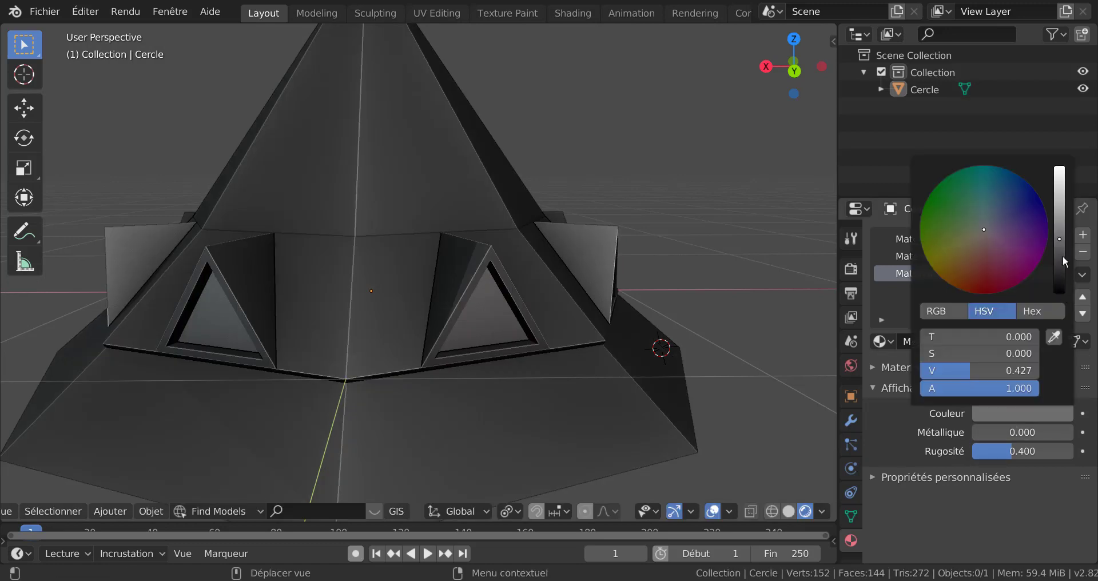
{"action": "left_click_drag", "start_coordinate": [1058, 240], "coordinate": [1060, 223]}
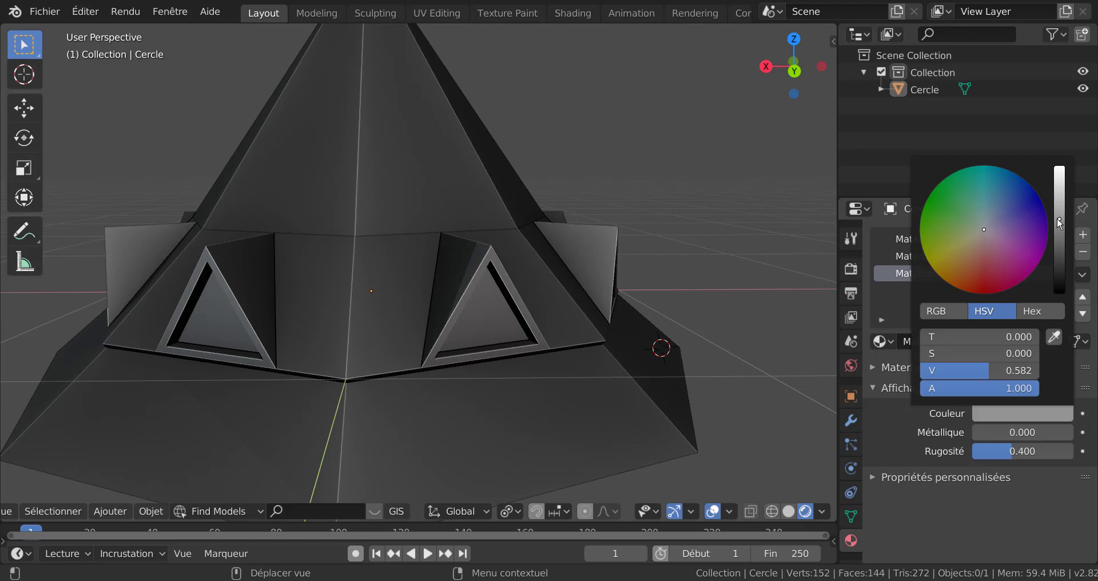
{"action": "scroll", "coordinate": [647, 390], "scroll_direction": "down", "scroll_amount": 5}
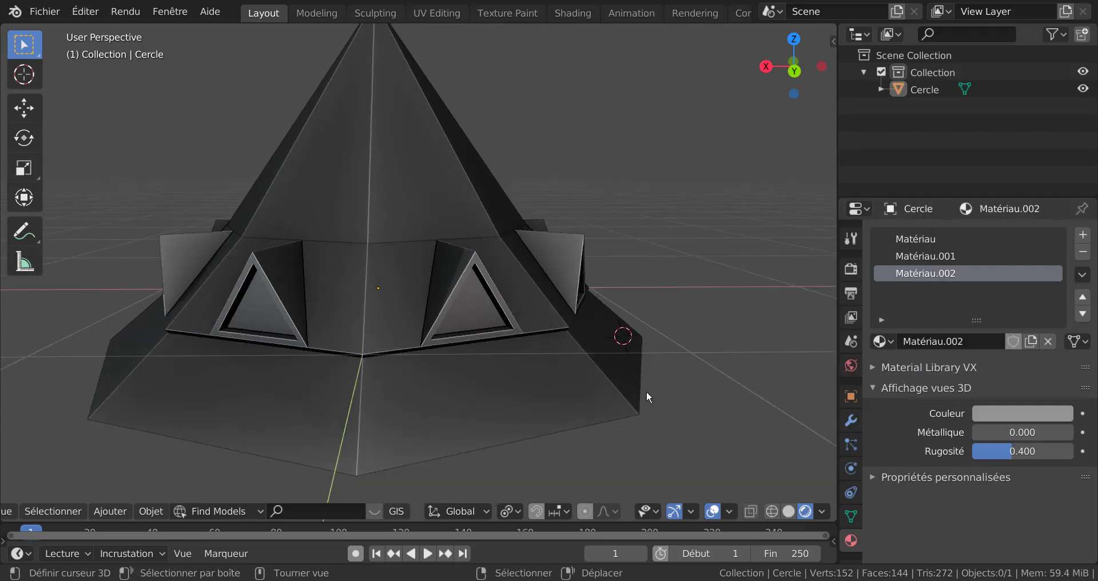
{"action": "middle_click_drag", "start_coordinate": [528, 400], "coordinate": [595, 407]}
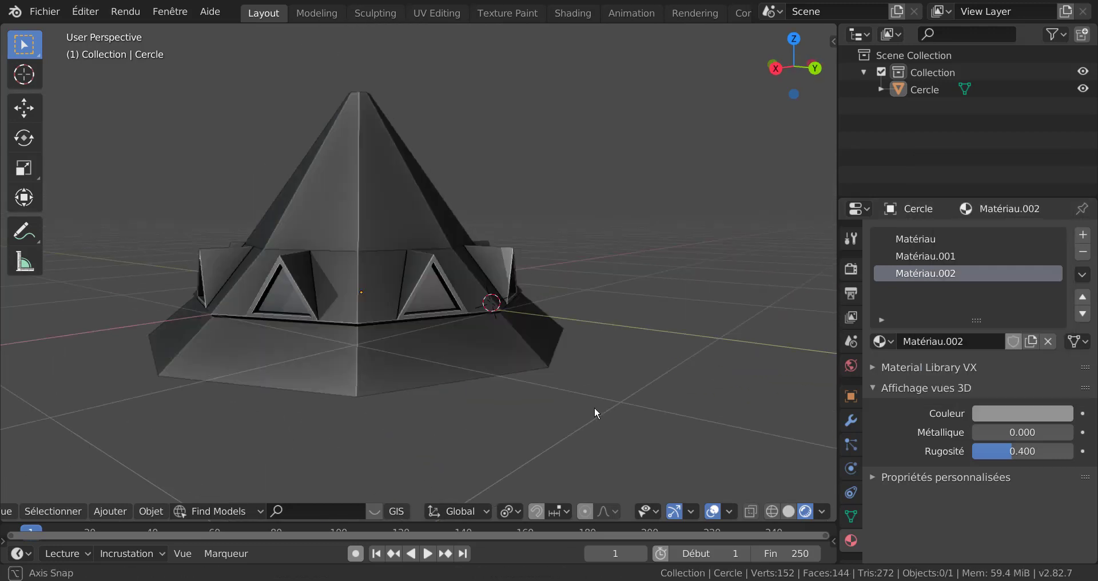
{"action": "scroll", "coordinate": [639, 420], "scroll_direction": "up", "scroll_amount": 4}
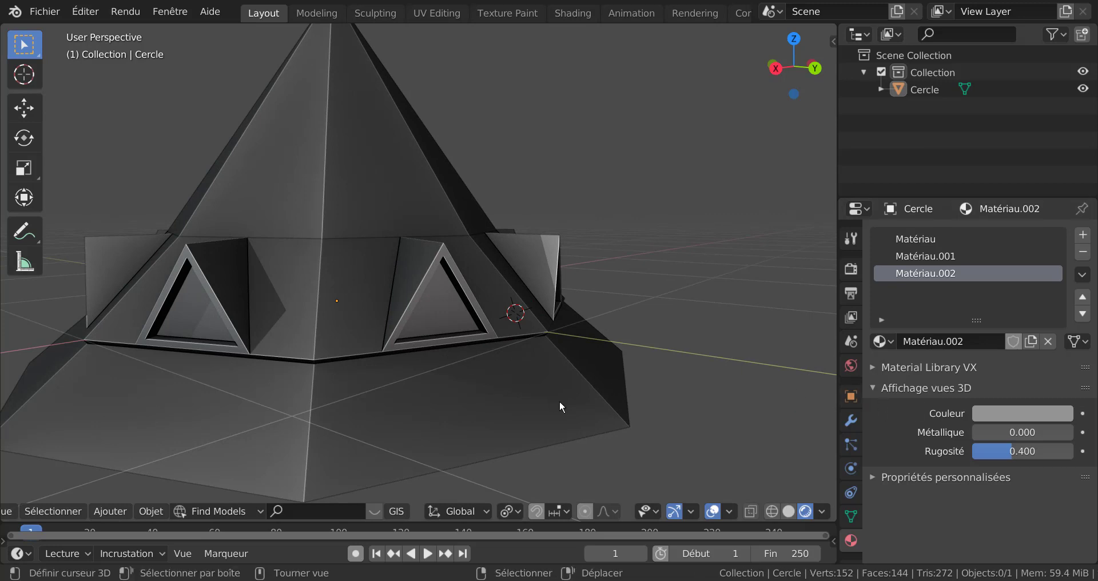
{"action": "scroll", "coordinate": [574, 409], "scroll_direction": "down", "scroll_amount": 2}
- Select the edge loop along the roof's lower rim in Edit Mode and scale it to about 0.897
{"action": "key", "text": "Tab"}
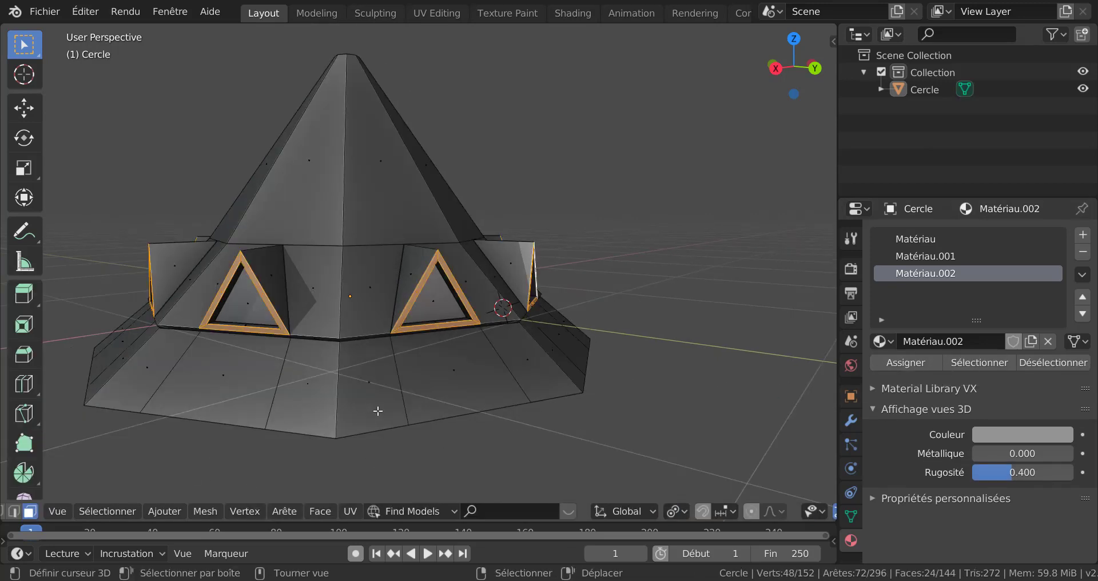
{"action": "scroll", "coordinate": [452, 410], "scroll_direction": "down", "scroll_amount": 2}
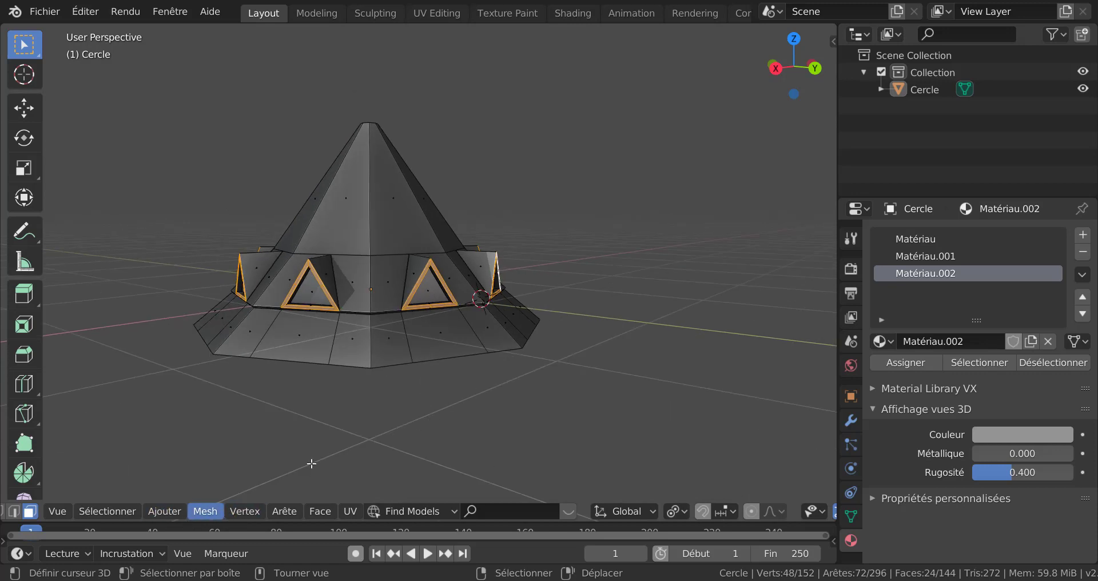
{"action": "scroll", "coordinate": [470, 374], "scroll_direction": "up", "scroll_amount": 1}
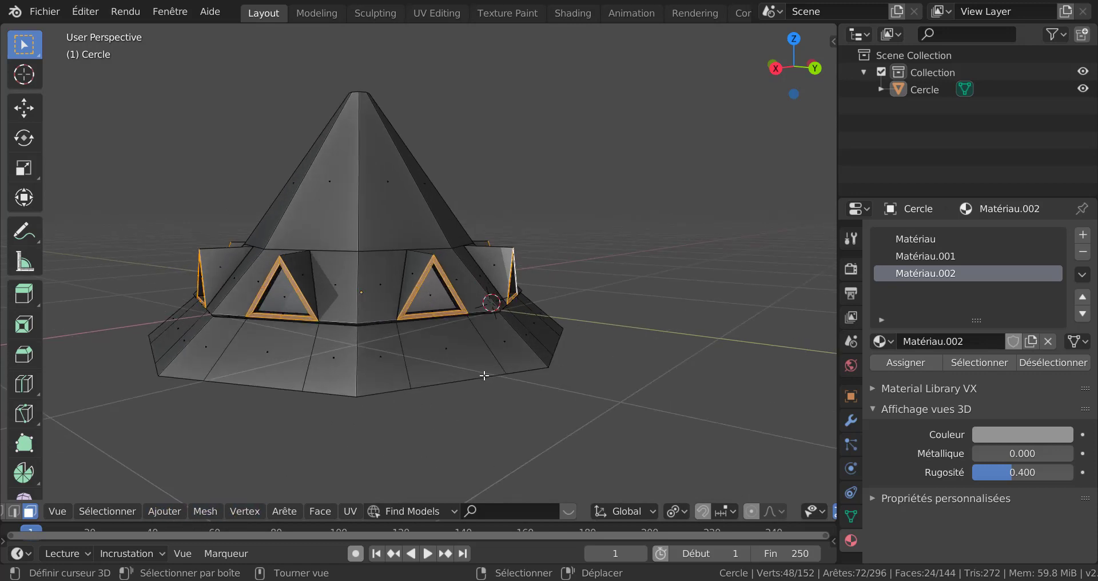
{"action": "key", "text": "1"}
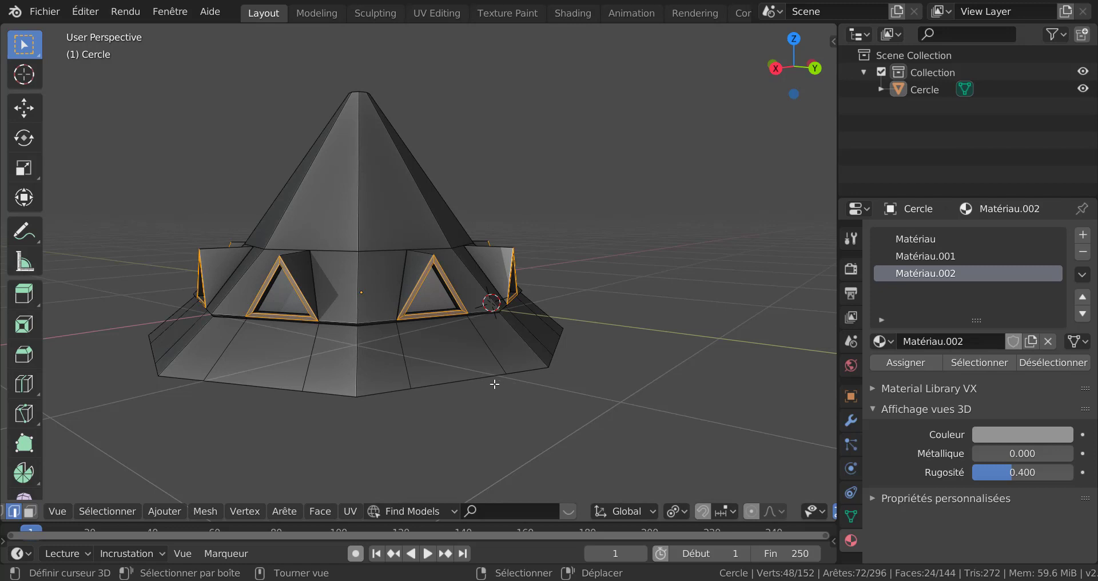
{"action": "left_click", "coordinate": [494, 382], "text": "alt"}
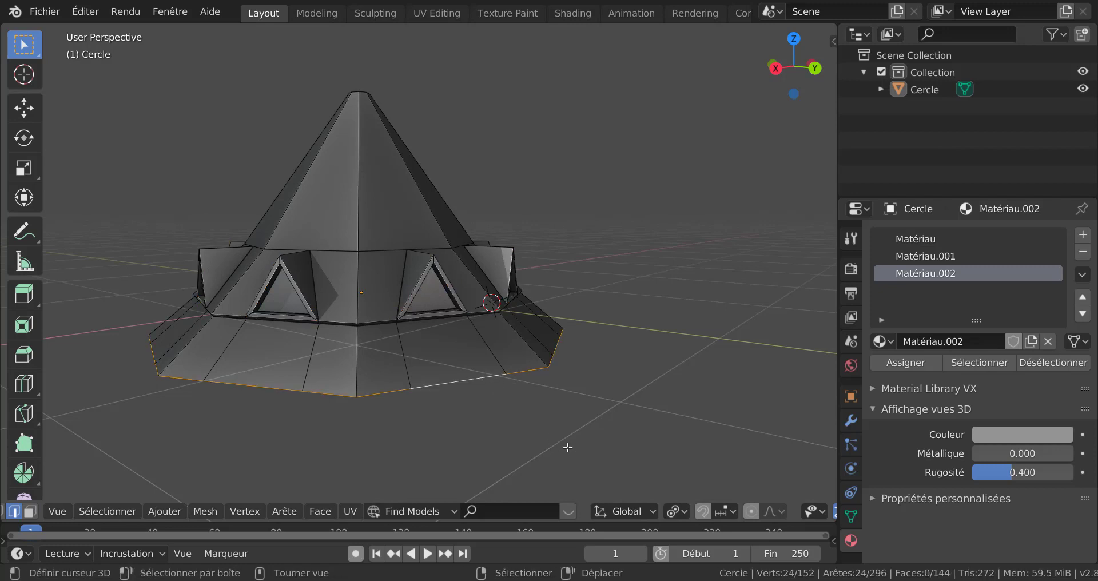
{"action": "key", "text": "s"}
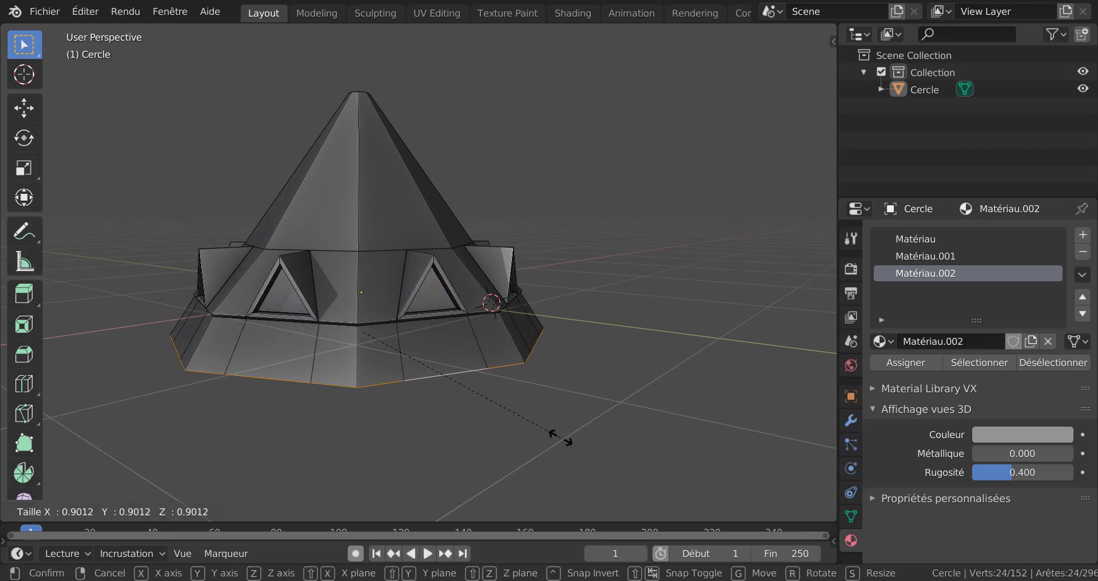
{"action": "left_click", "coordinate": [561, 439]}
- Raise the selected lower rim loop about 0.131 m along the Z axis
{"action": "key", "text": "g"}
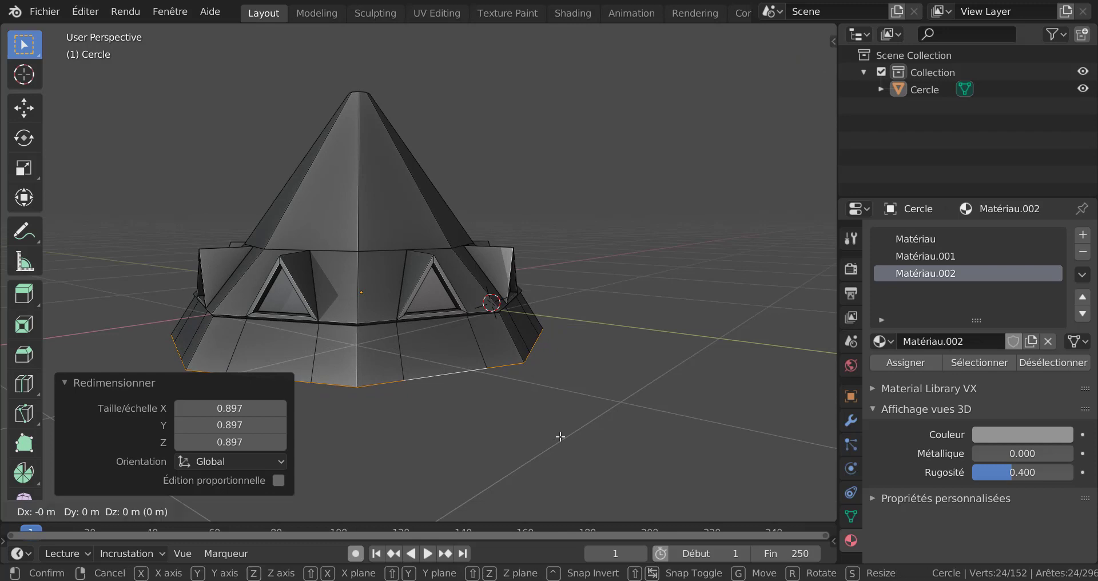
{"action": "key", "text": "z"}
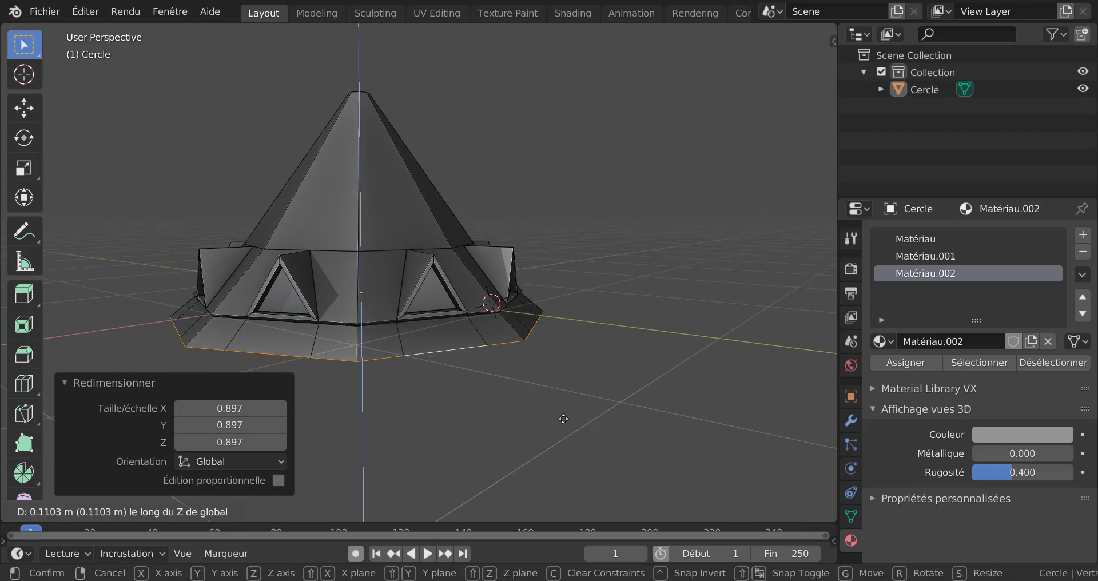
{"action": "left_click", "coordinate": [564, 419]}
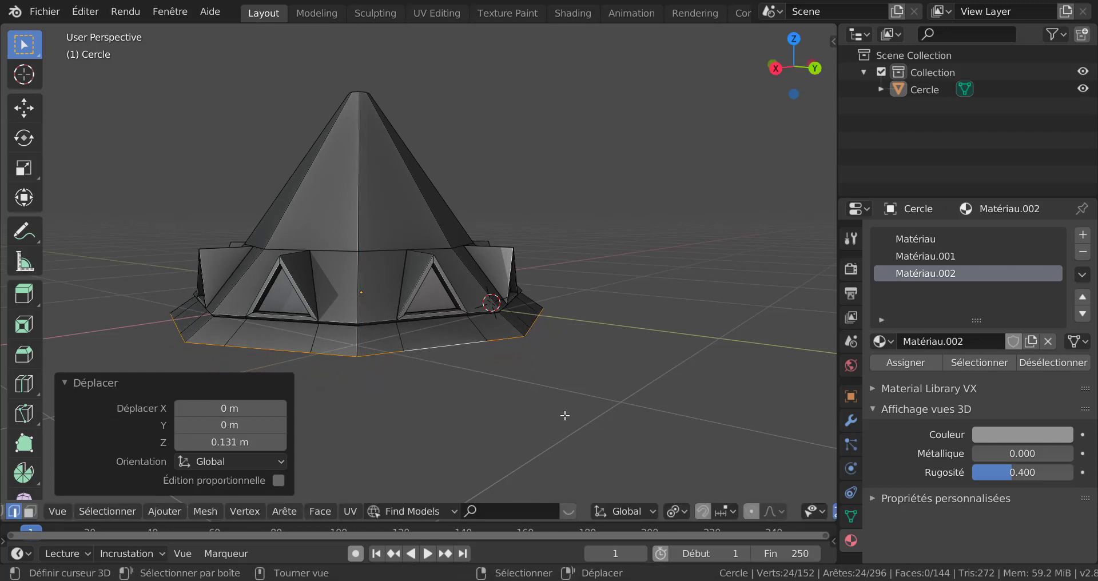
- Select the edge loop around the opening at the roof's tip and scale it to about 0.67
{"action": "middle_click_drag", "start_coordinate": [564, 416], "coordinate": [508, 416]}
{"action": "middle_click_drag", "start_coordinate": [571, 360], "coordinate": [658, 429], "text": "shift"}
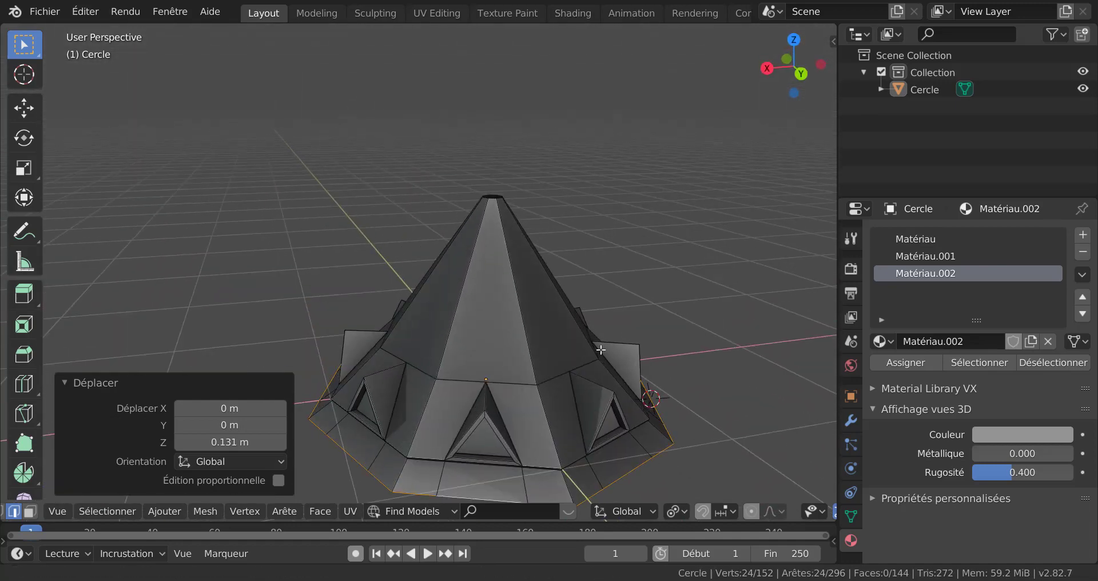
{"action": "middle_click_drag", "start_coordinate": [600, 345], "coordinate": [555, 401], "text": "shift"}
{"action": "scroll", "coordinate": [554, 401], "scroll_direction": "up", "scroll_amount": 3}
{"action": "left_click", "coordinate": [467, 350], "text": "alt"}
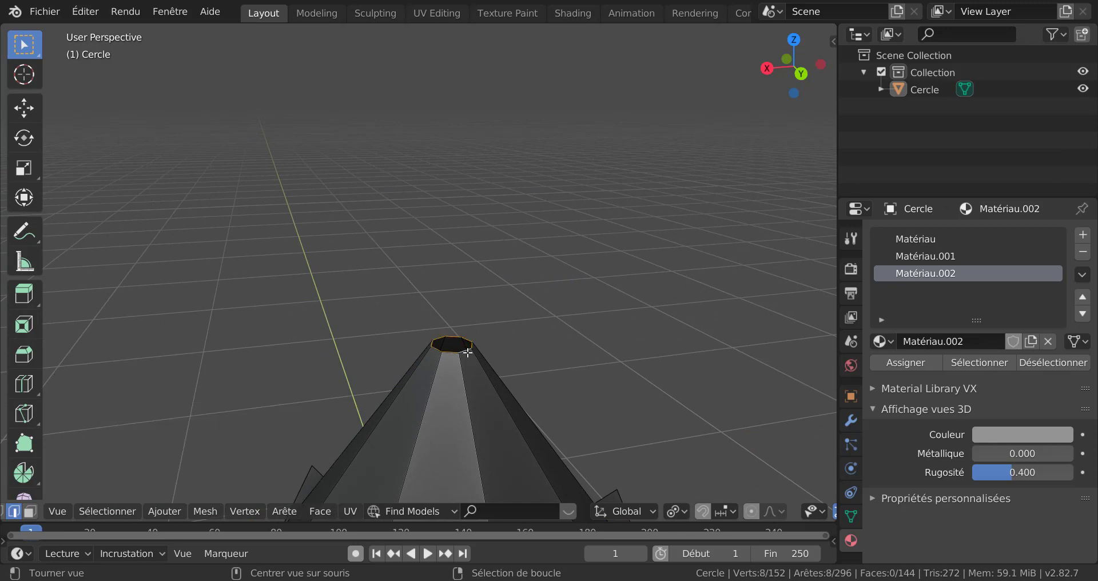
{"action": "middle_click_drag", "start_coordinate": [508, 360], "coordinate": [507, 307], "text": "shift"}
{"action": "scroll", "coordinate": [510, 333], "scroll_direction": "up", "scroll_amount": 2}
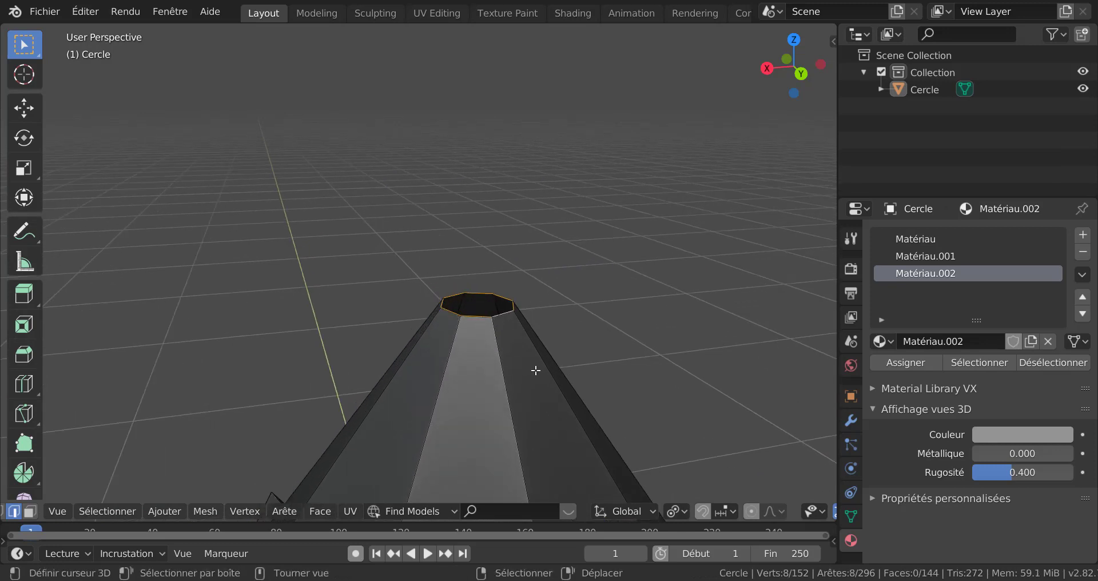
{"action": "scroll", "coordinate": [535, 370], "scroll_direction": "down", "scroll_amount": 2}
{"action": "key", "text": "s"}
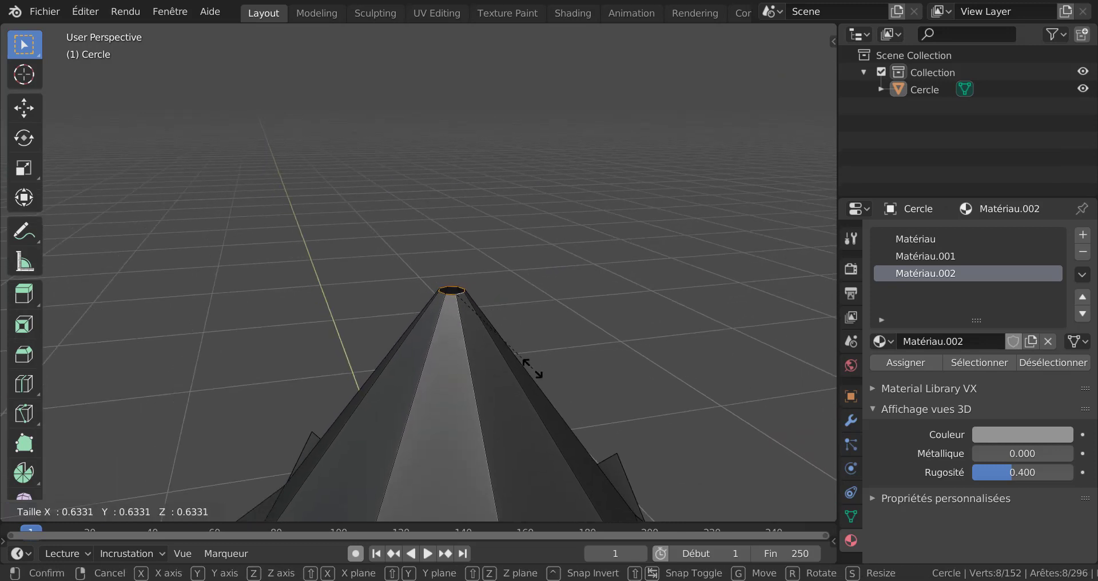
{"action": "left_click", "coordinate": [538, 372]}
- Extrude the tip loop outward at a scale of about 1.279 and lower it about 0.00932 m along Z
{"action": "scroll", "coordinate": [540, 369], "scroll_direction": "up", "scroll_amount": 3}
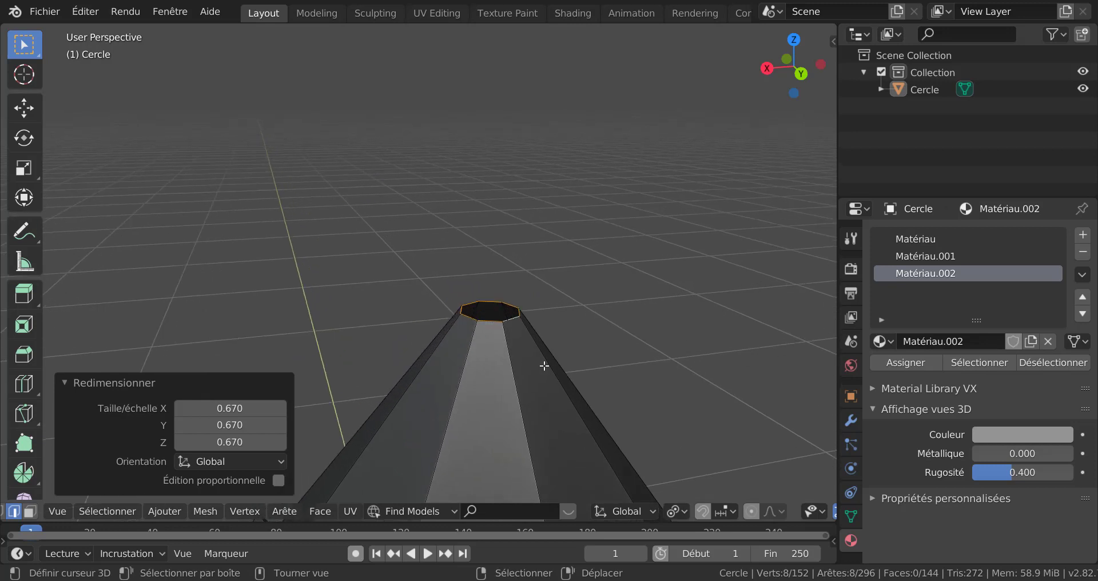
{"action": "key", "text": "s"}
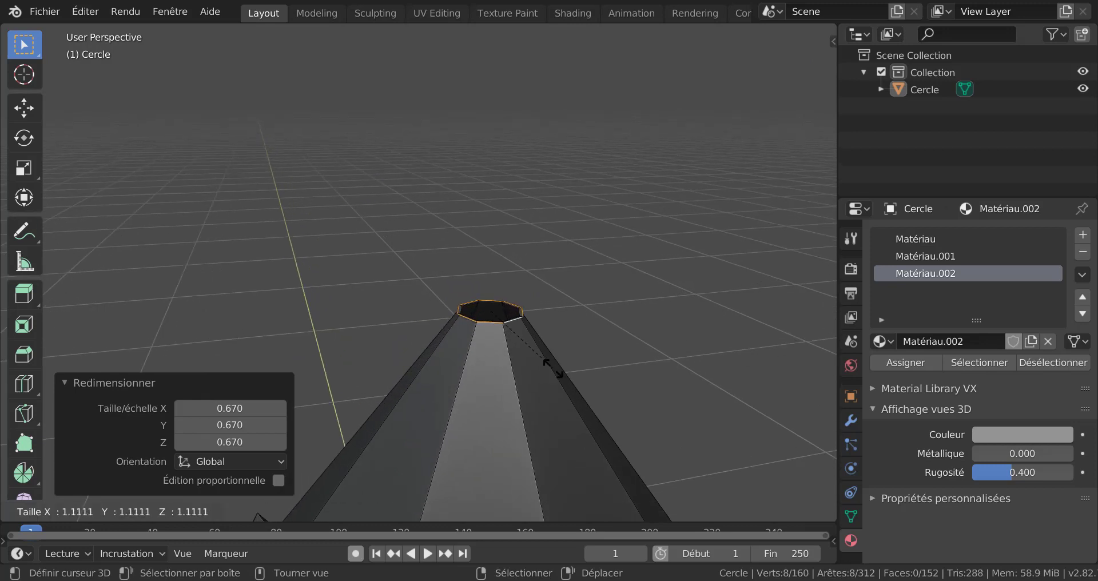
{"action": "left_click", "coordinate": [567, 373]}
{"action": "key", "text": "e"}
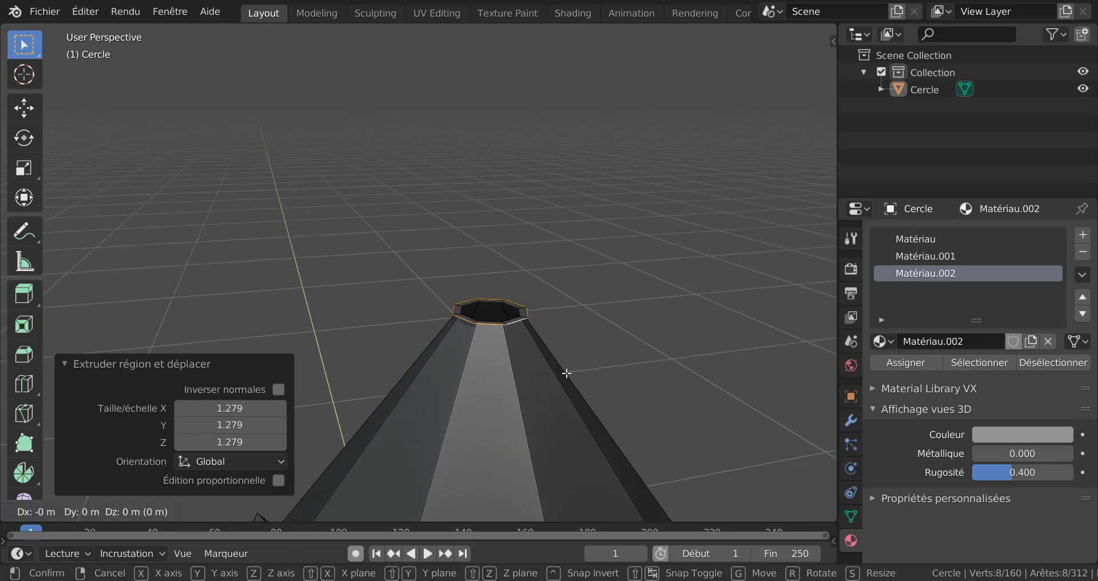
{"action": "key", "text": "z"}
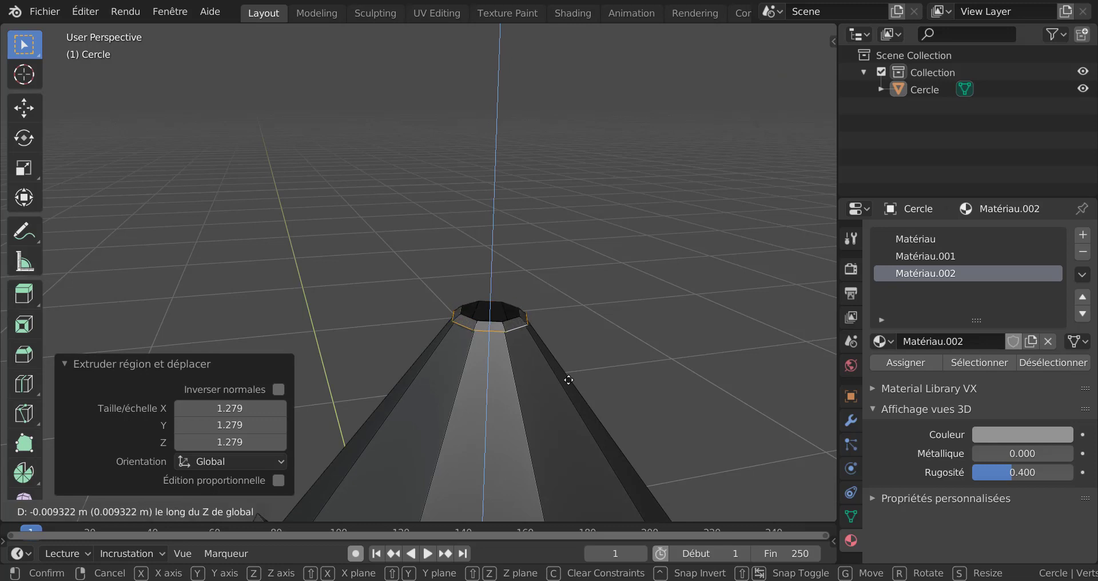
{"action": "left_click", "coordinate": [568, 380]}
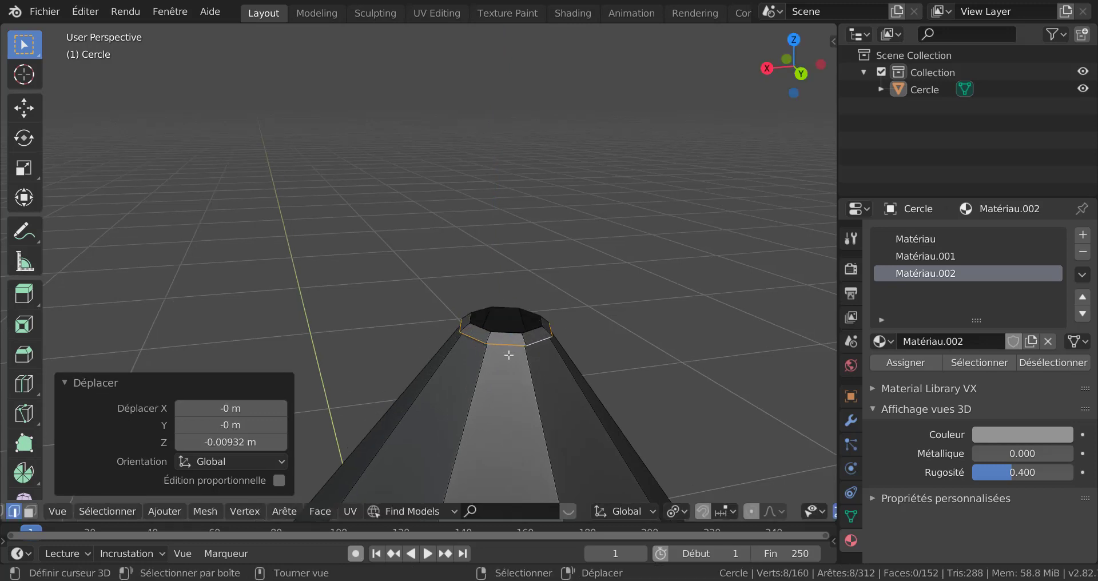
- Extrude the lowered tip loop outward once more at a scale of about 1.126
{"action": "key", "text": "e"}
{"action": "key", "text": "s"}
{"action": "left_click", "coordinate": [556, 386]}
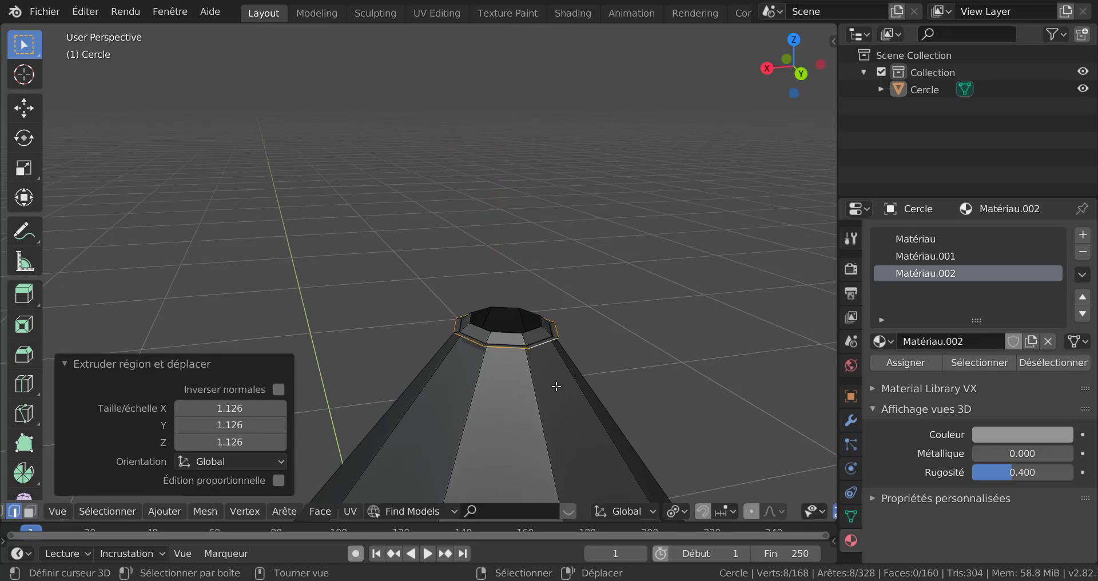
- Extrude the loop about 0.129 m up along Z and scale its upper end to about 0.164 to form a tapered cap
{"action": "key", "text": "e"}
{"action": "key", "text": "z"}
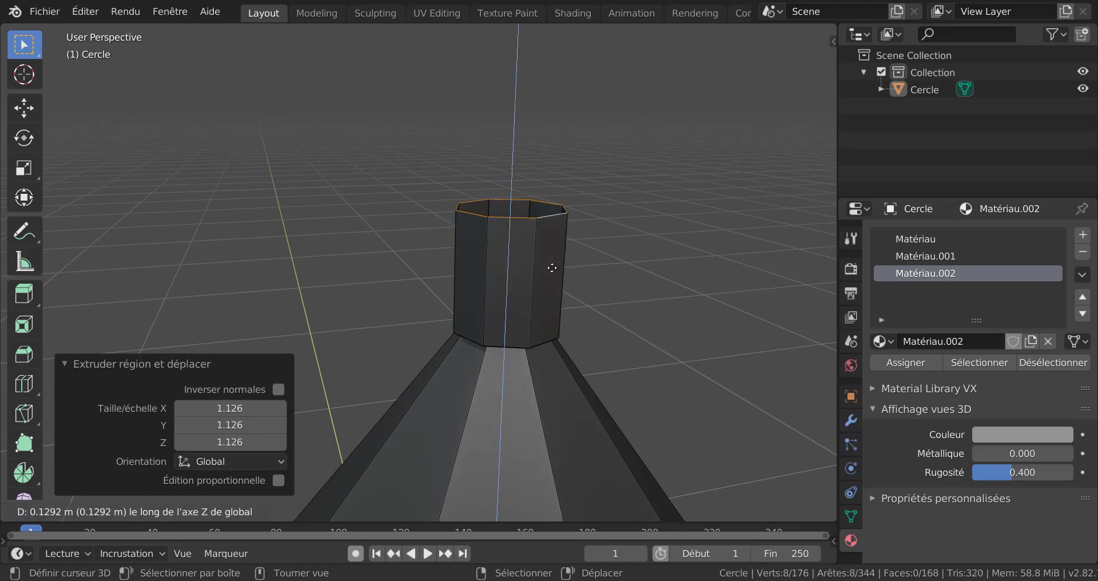
{"action": "left_click", "coordinate": [552, 267]}
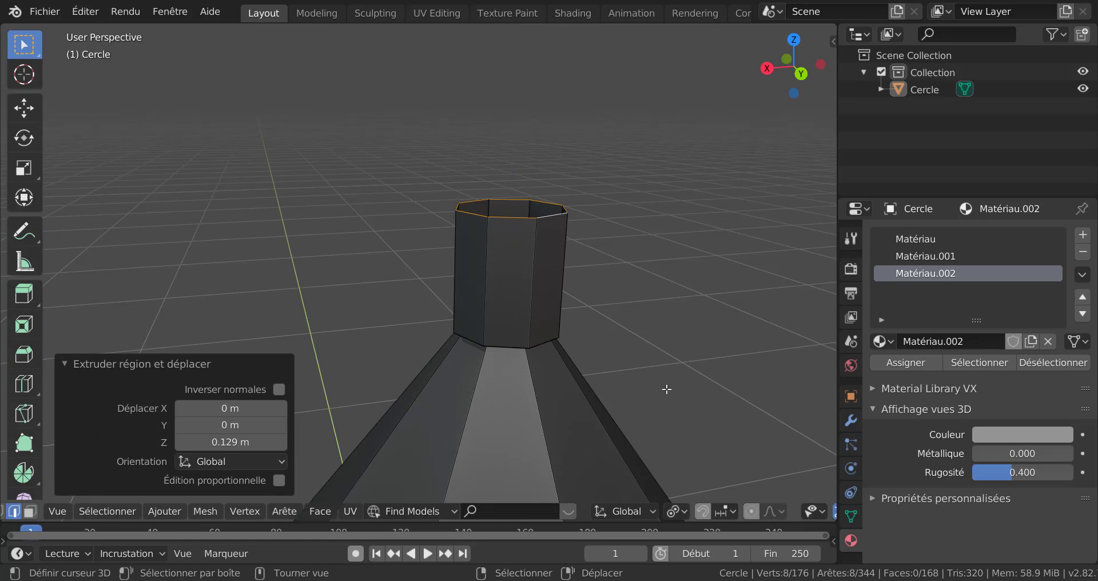
{"action": "key", "text": "s"}
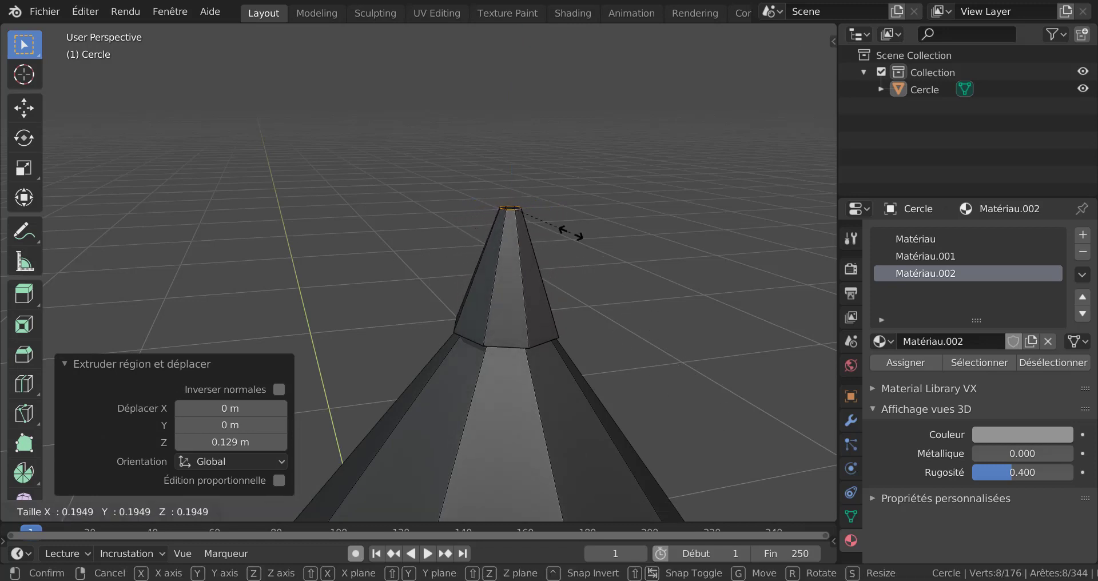
{"action": "left_click", "coordinate": [565, 222]}
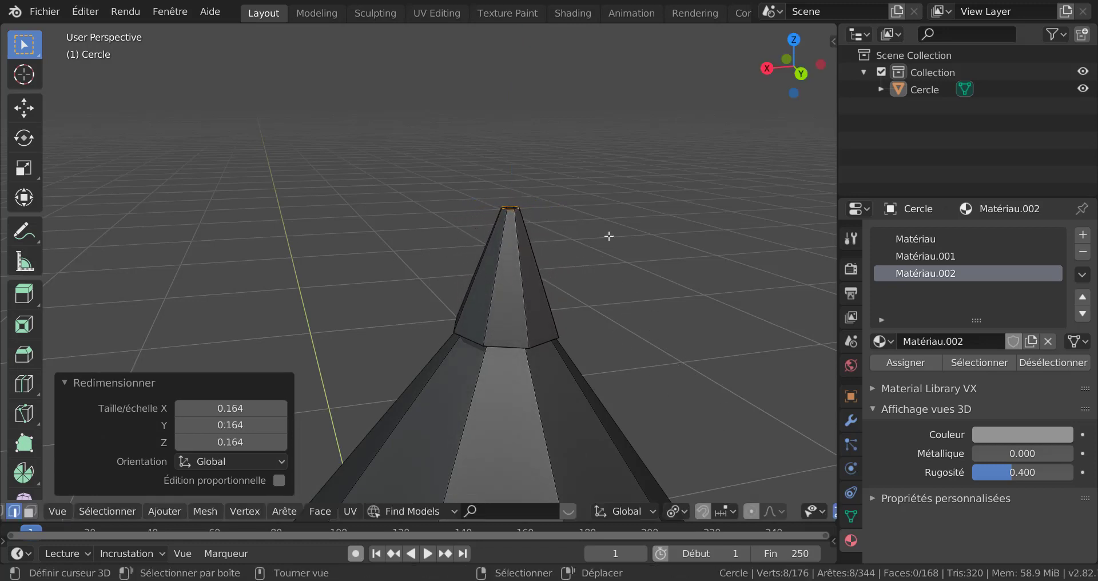
- Extrude the cap's top loop about 0.175 m up along Z and scale its end to about 0.192 to form a spike
{"action": "scroll", "coordinate": [623, 289], "scroll_direction": "down", "scroll_amount": 4}
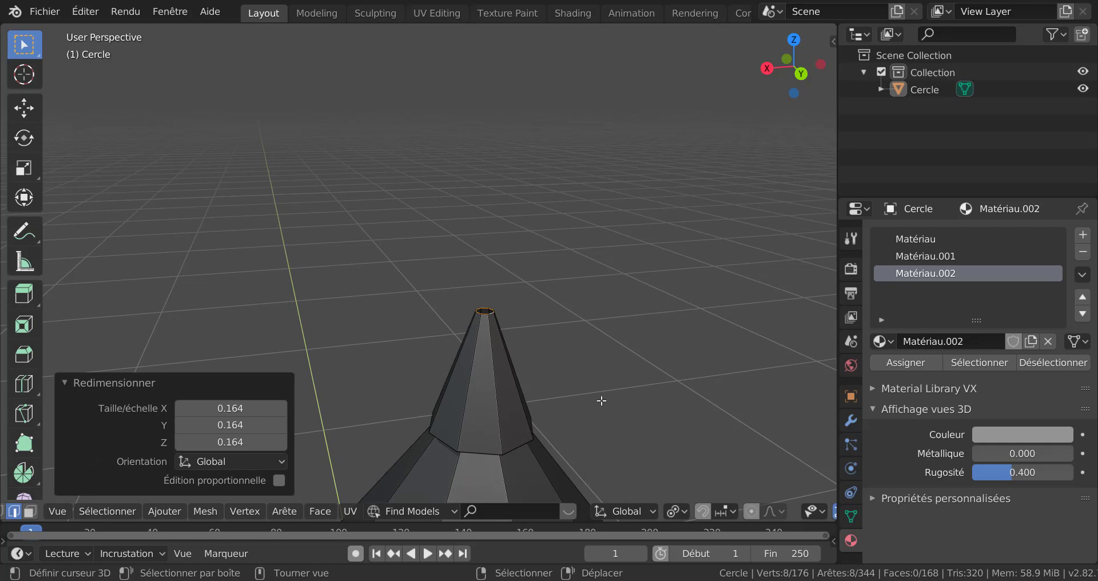
{"action": "key", "text": "e"}
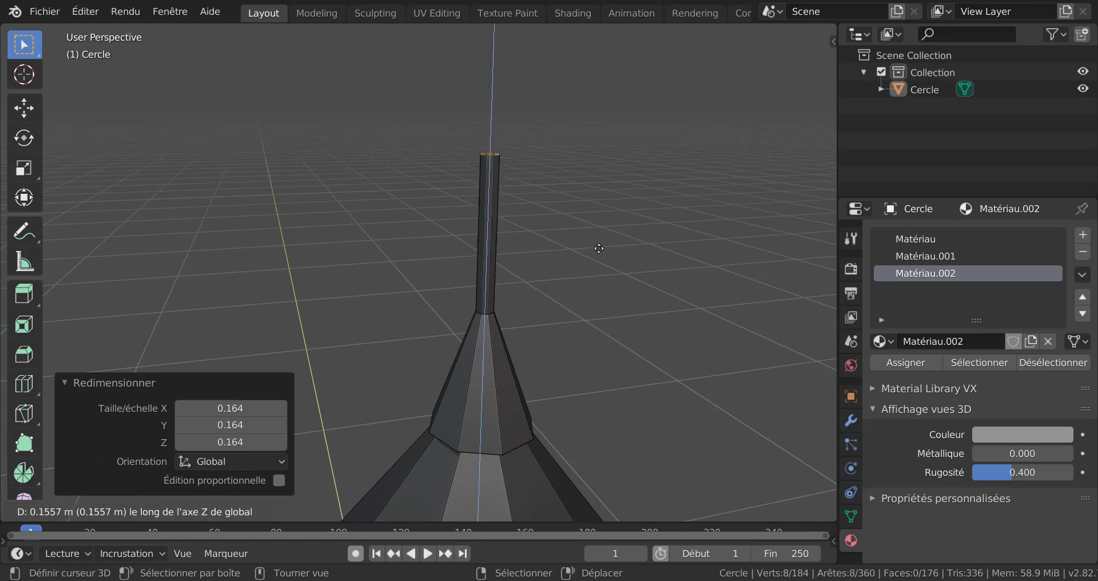
{"action": "left_click", "coordinate": [589, 269]}
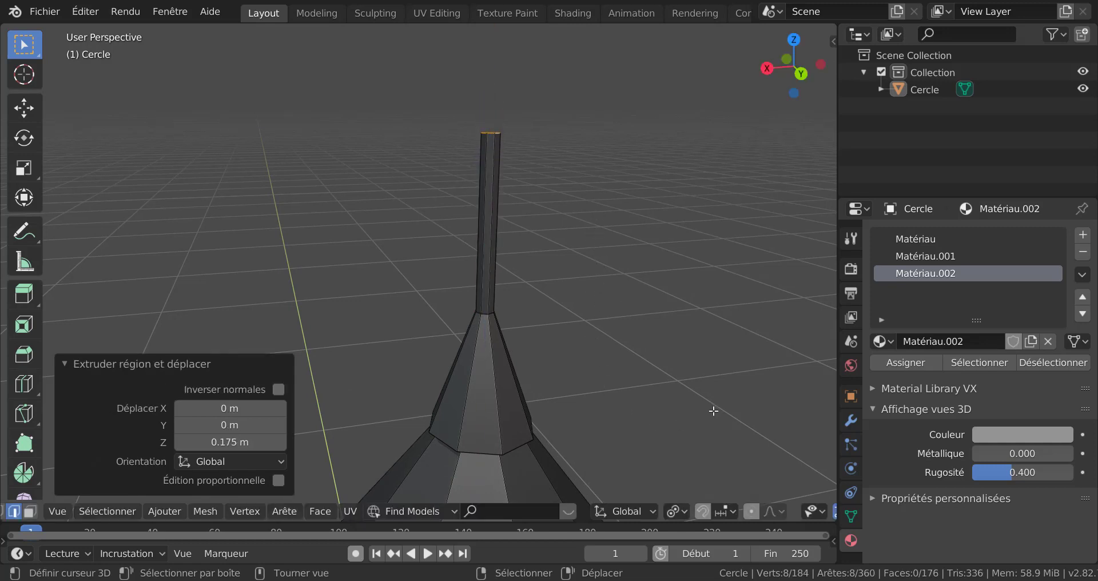
{"action": "key", "text": "s"}
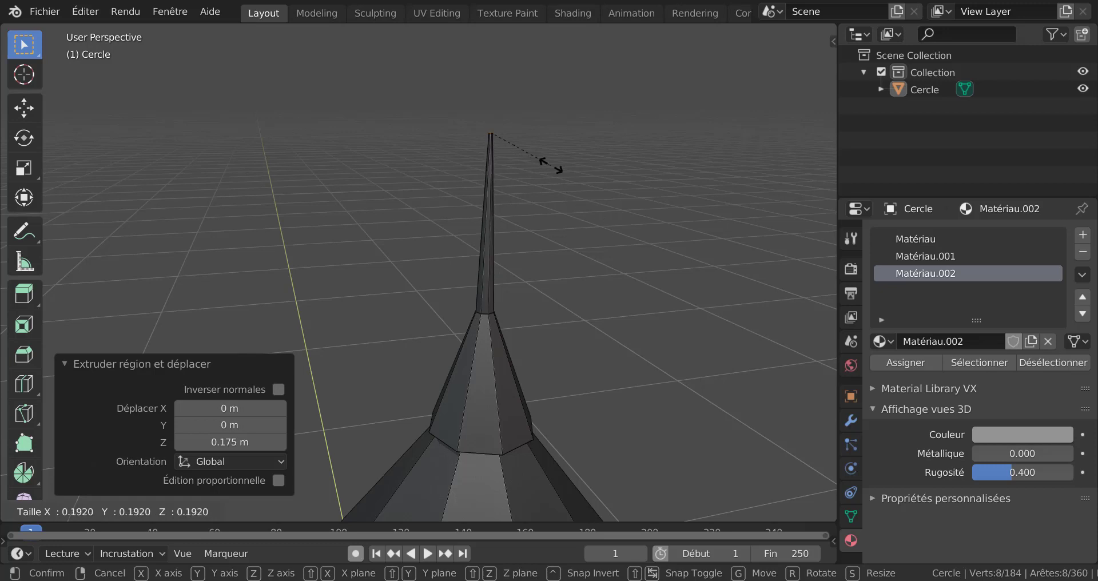
{"action": "left_click", "coordinate": [551, 173]}
{"action": "scroll", "coordinate": [568, 298], "scroll_direction": "down", "scroll_amount": 3}
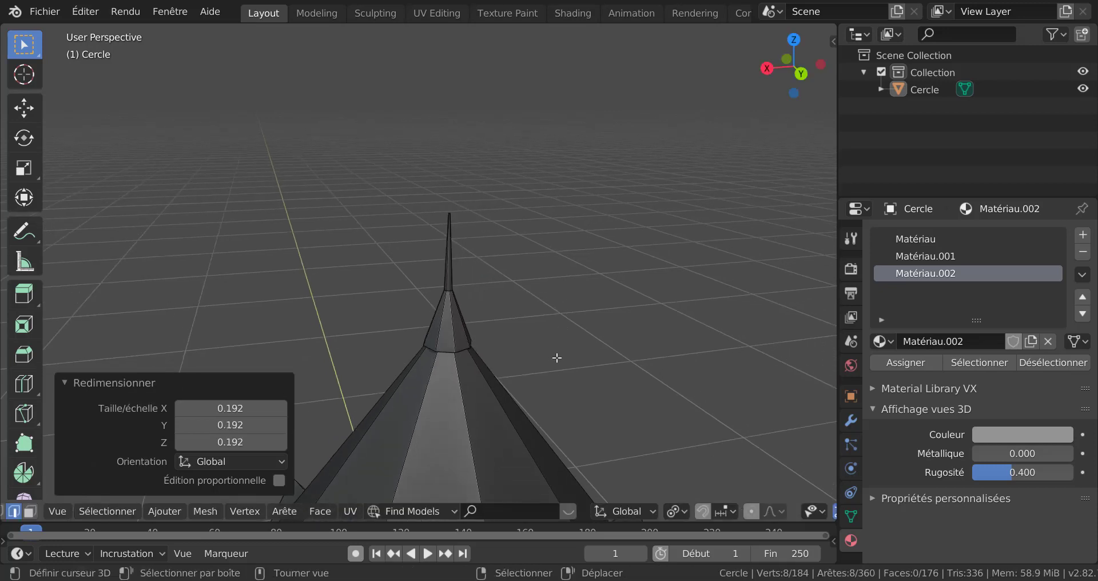
{"action": "middle_click_drag", "start_coordinate": [561, 366], "coordinate": [595, 275]}
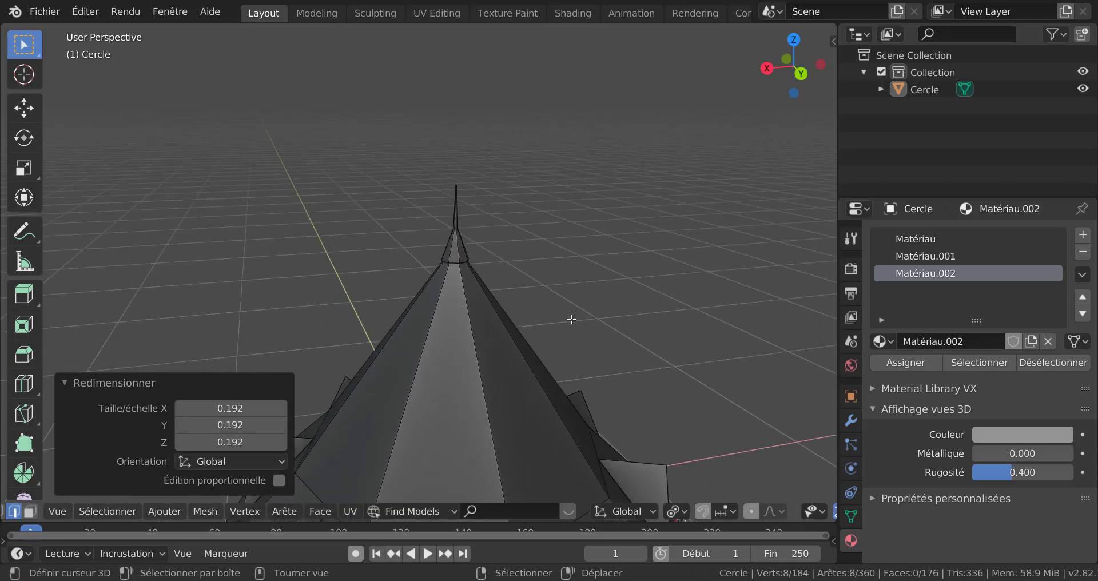
{"action": "middle_click_drag", "start_coordinate": [571, 320], "coordinate": [545, 332]}
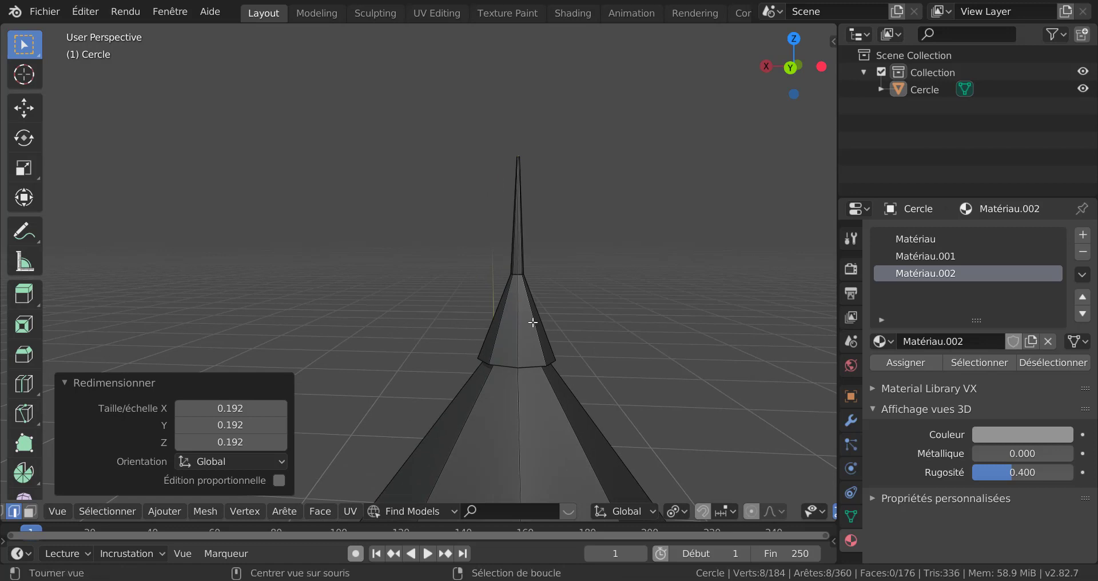
{"action": "left_click", "coordinate": [534, 320], "text": "shift"}
{"action": "left_click", "coordinate": [319, 511]}
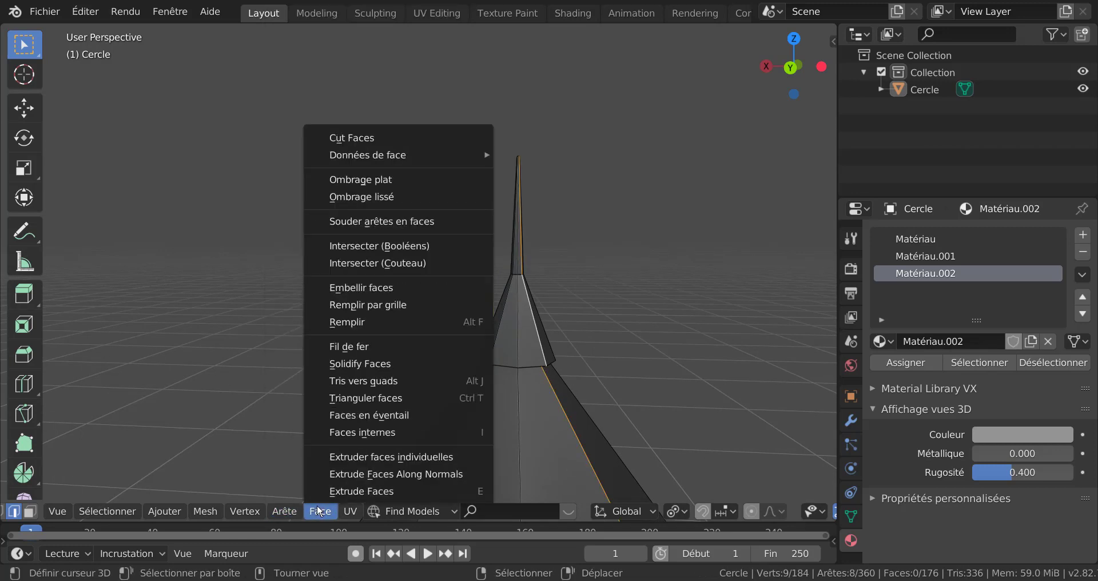
{"action": "mouse_move", "coordinate": [321, 515]}
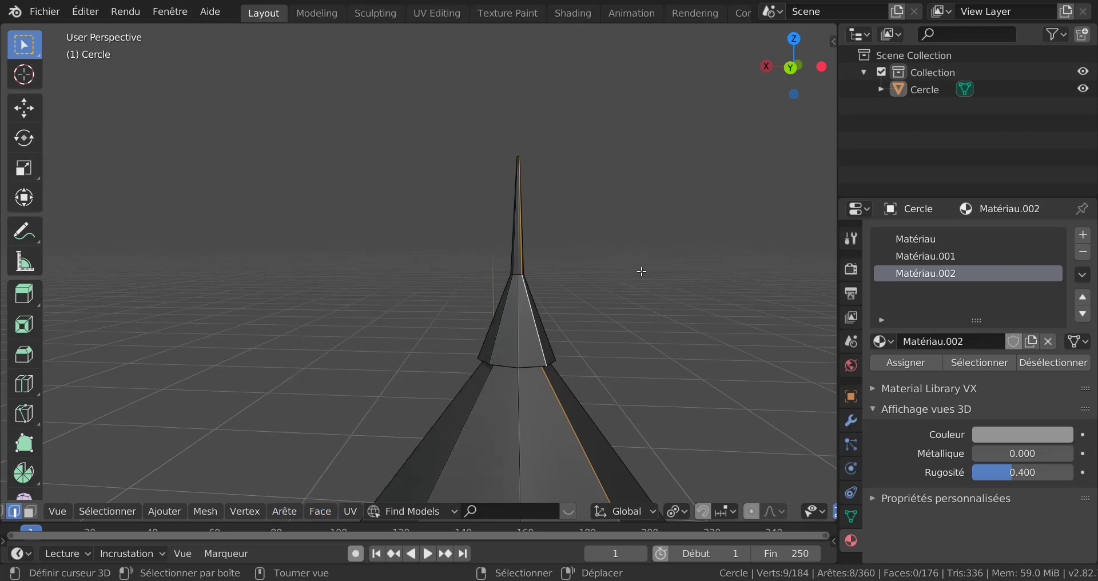
- Select the ring of faces around the tapered cap and grow the selection to include the spike above it
{"action": "scroll", "coordinate": [642, 273], "scroll_direction": "up", "scroll_amount": 1}
{"action": "middle_click_drag", "start_coordinate": [666, 307], "coordinate": [568, 280], "text": "shift"}
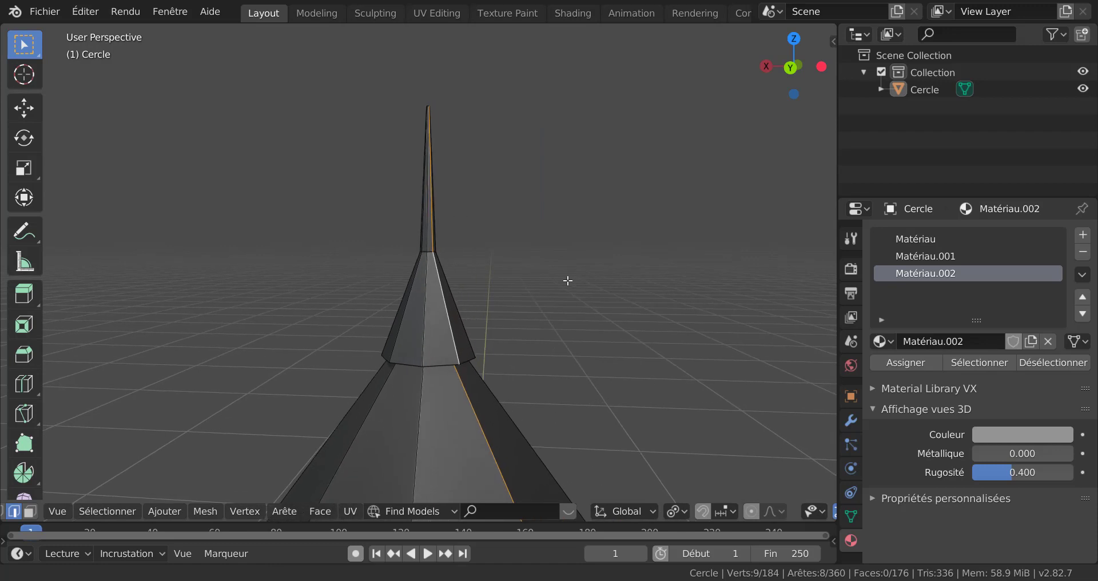
{"action": "key", "text": "3"}
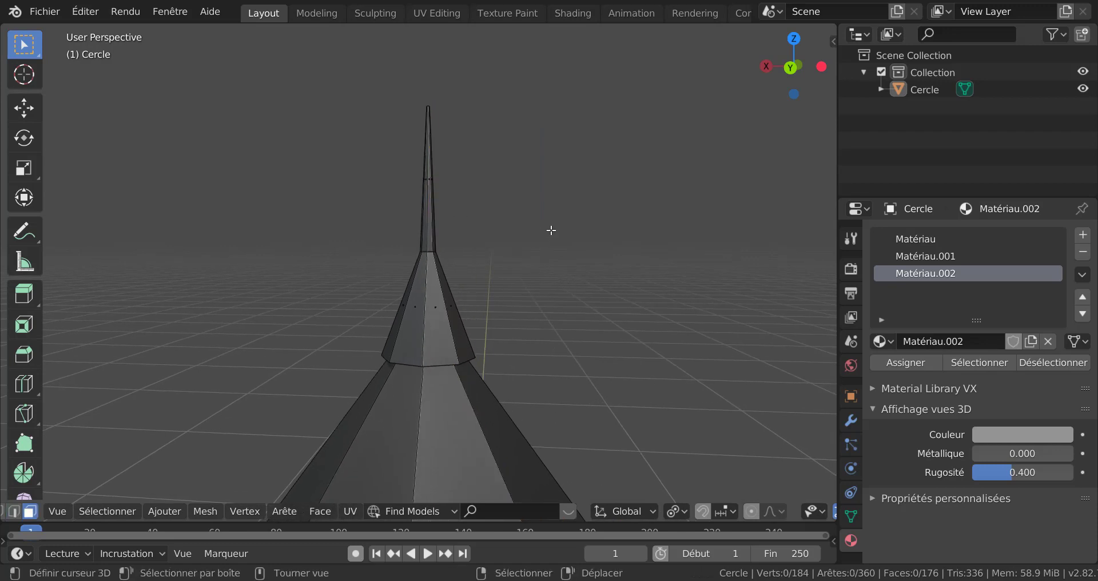
{"action": "left_click", "coordinate": [458, 311], "text": "alt"}
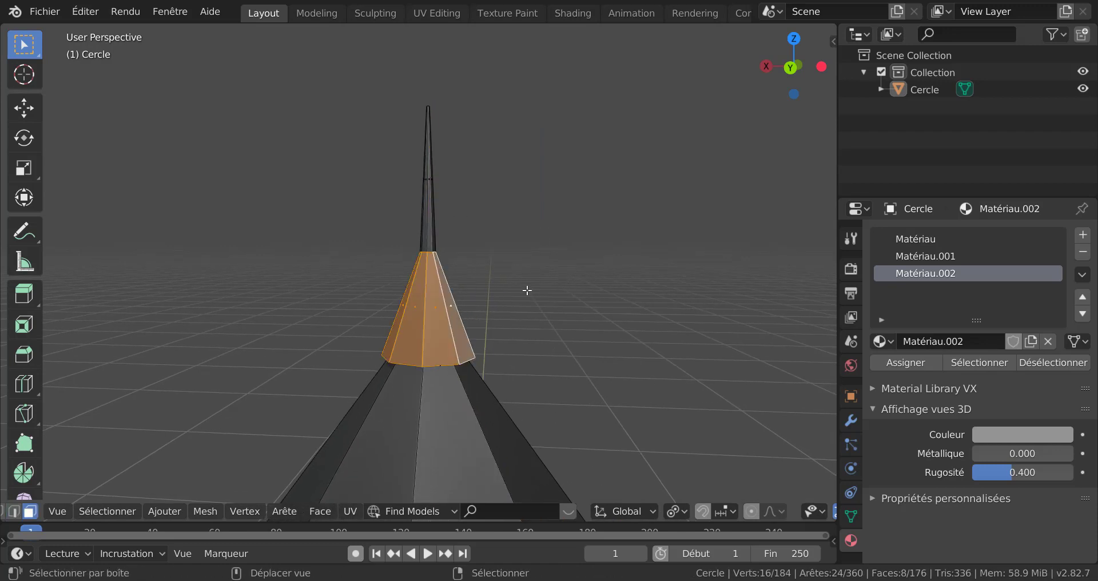
{"action": "middle_click_drag", "start_coordinate": [554, 291], "coordinate": [664, 301], "text": "shift"}
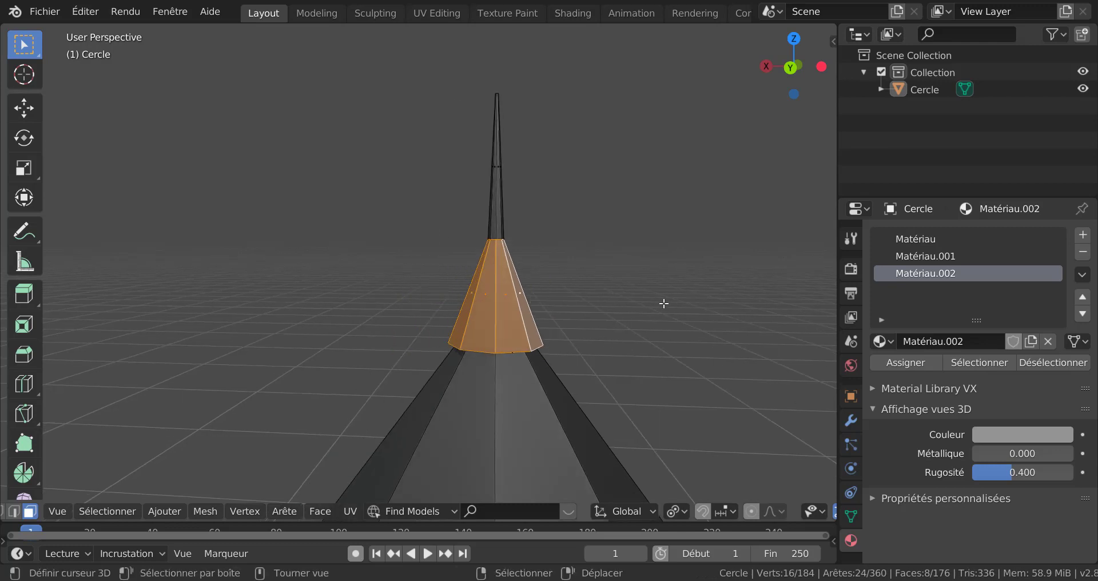
{"action": "key", "text": "ctrl+KP_Add"}
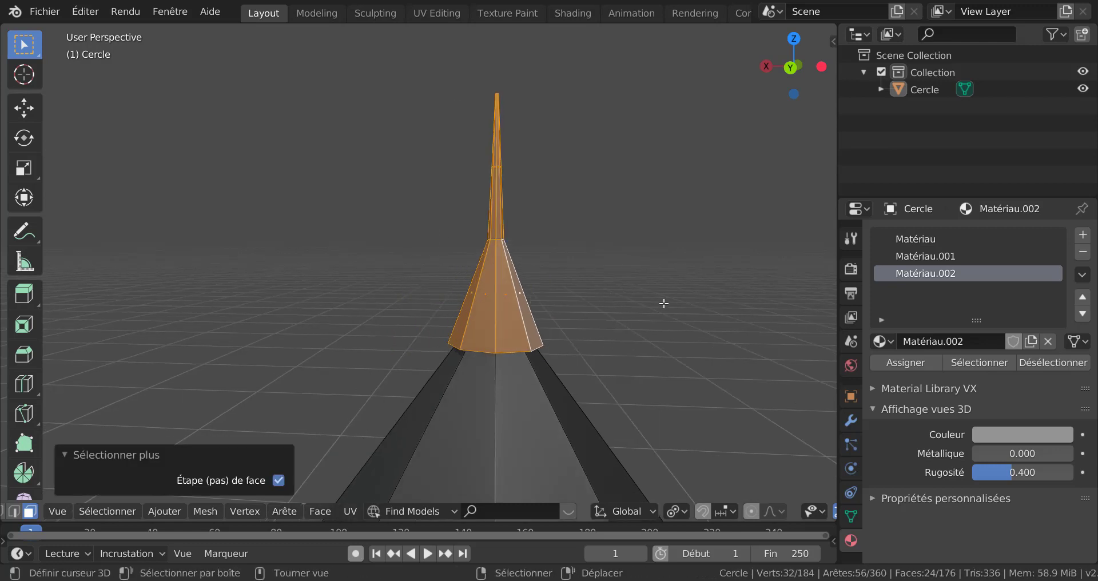
{"action": "scroll", "coordinate": [663, 304], "scroll_direction": "down", "scroll_amount": 5}
{"action": "middle_click_drag", "start_coordinate": [646, 347], "coordinate": [662, 367], "text": "shift"}
{"action": "scroll", "coordinate": [614, 386], "scroll_direction": "up", "scroll_amount": 2}
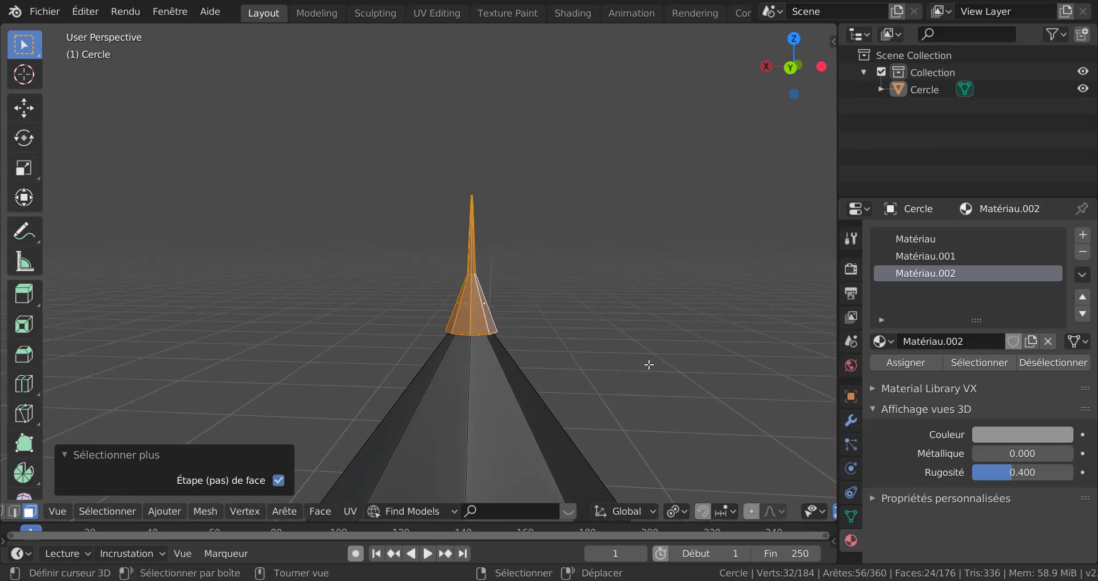
{"action": "scroll", "coordinate": [649, 364], "scroll_direction": "down", "scroll_amount": 1}
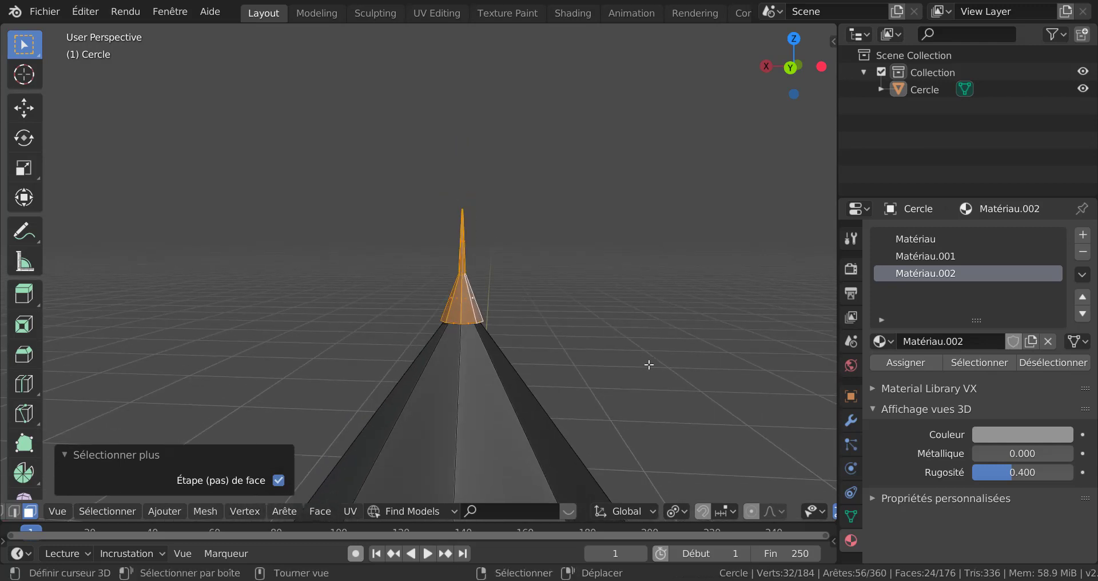
{"action": "scroll", "coordinate": [633, 314], "scroll_direction": "up", "scroll_amount": 1}
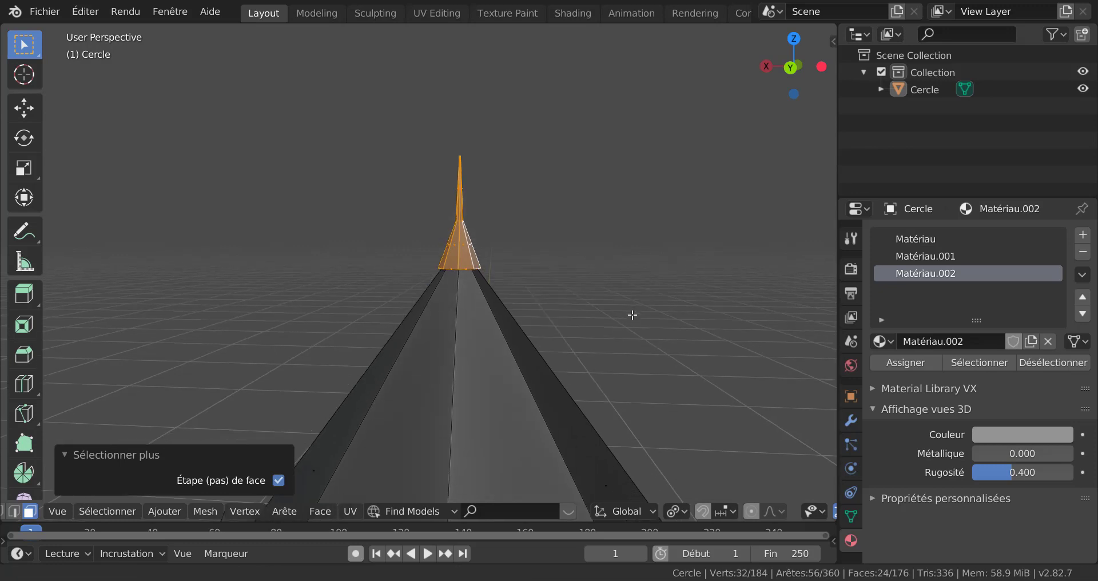
{"action": "scroll", "coordinate": [582, 336], "scroll_direction": "up", "scroll_amount": 1}
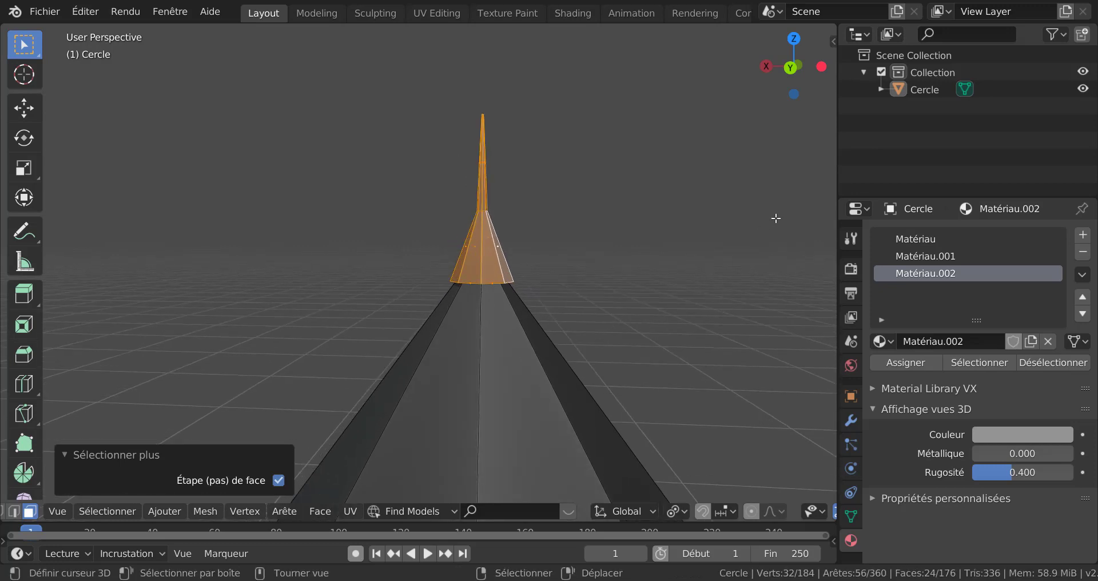
- Create a new material in a fourth slot, set its viewport colour to value 0.889, and assign it to the cap and spike faces
{"action": "left_click_drag", "start_coordinate": [839, 163], "coordinate": [919, 166]}
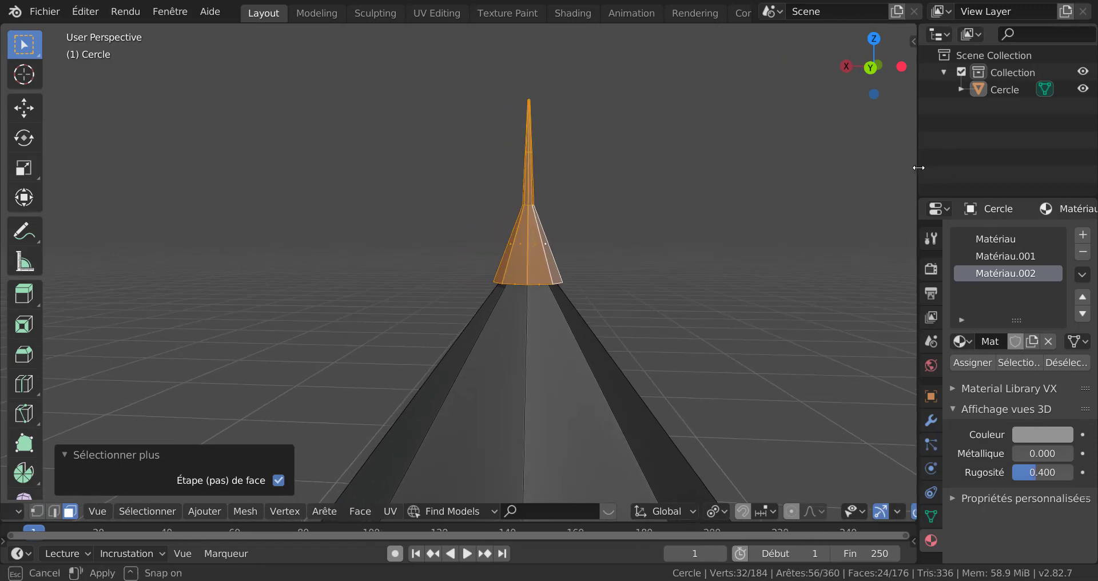
{"action": "middle_click_drag", "start_coordinate": [731, 284], "coordinate": [669, 304], "text": "shift"}
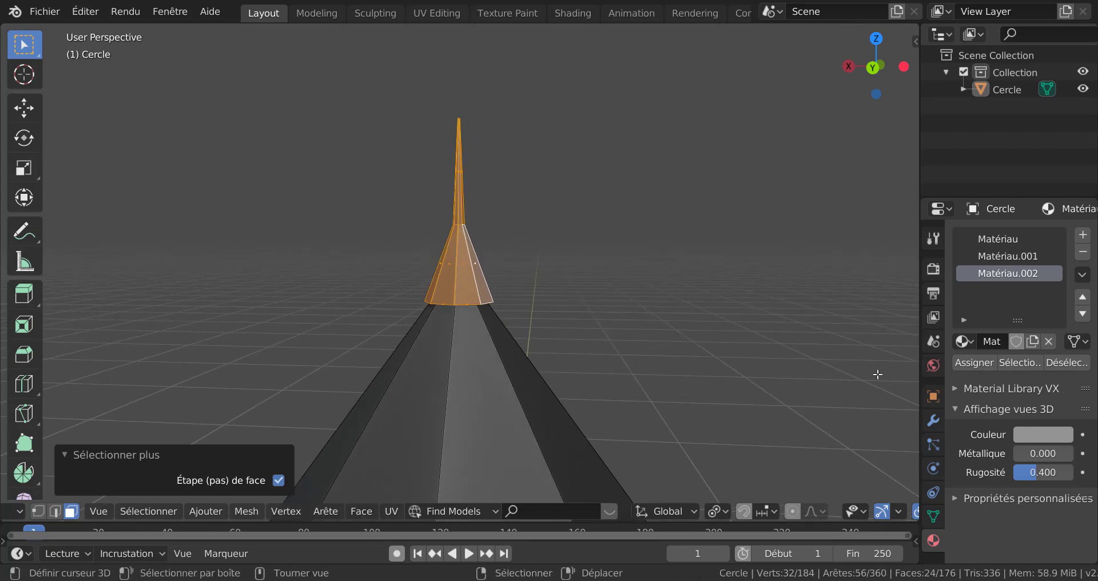
{"action": "left_click_drag", "start_coordinate": [921, 352], "coordinate": [772, 352]}
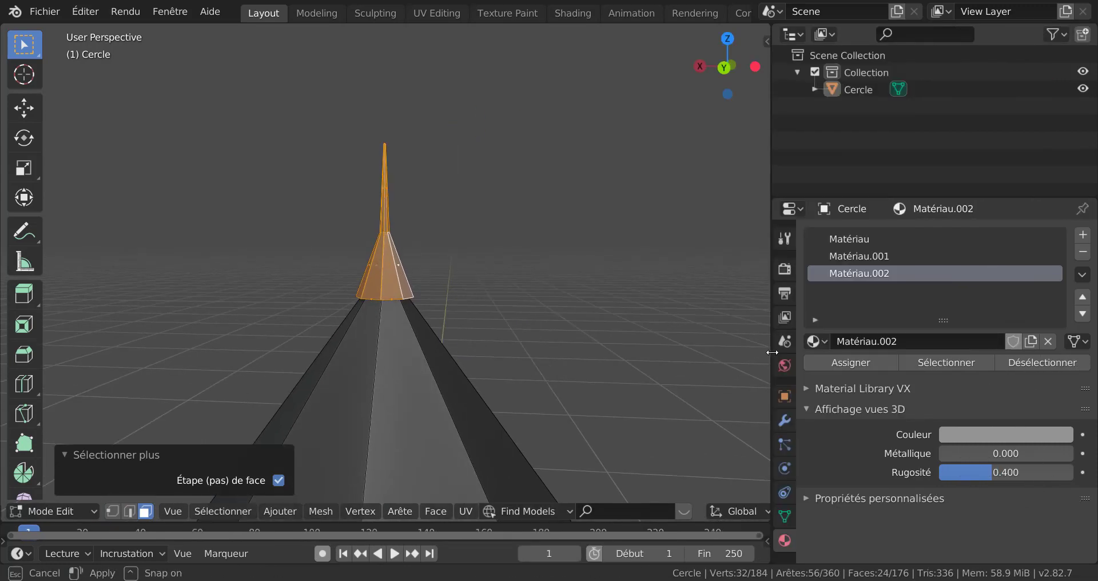
{"action": "left_click", "coordinate": [1083, 235]}
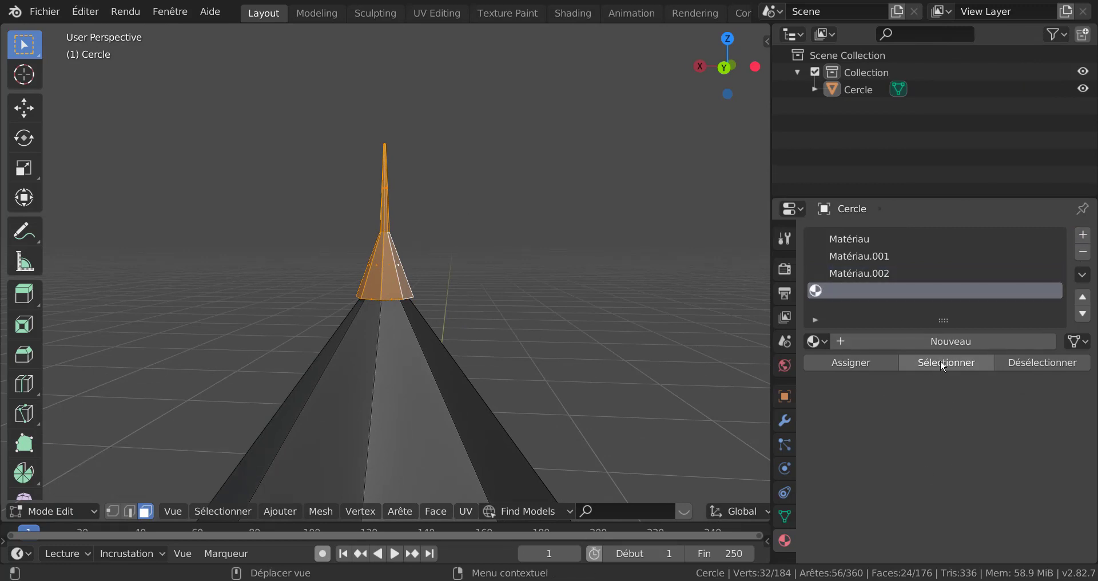
{"action": "left_click", "coordinate": [955, 341]}
{"action": "left_click", "coordinate": [998, 434]}
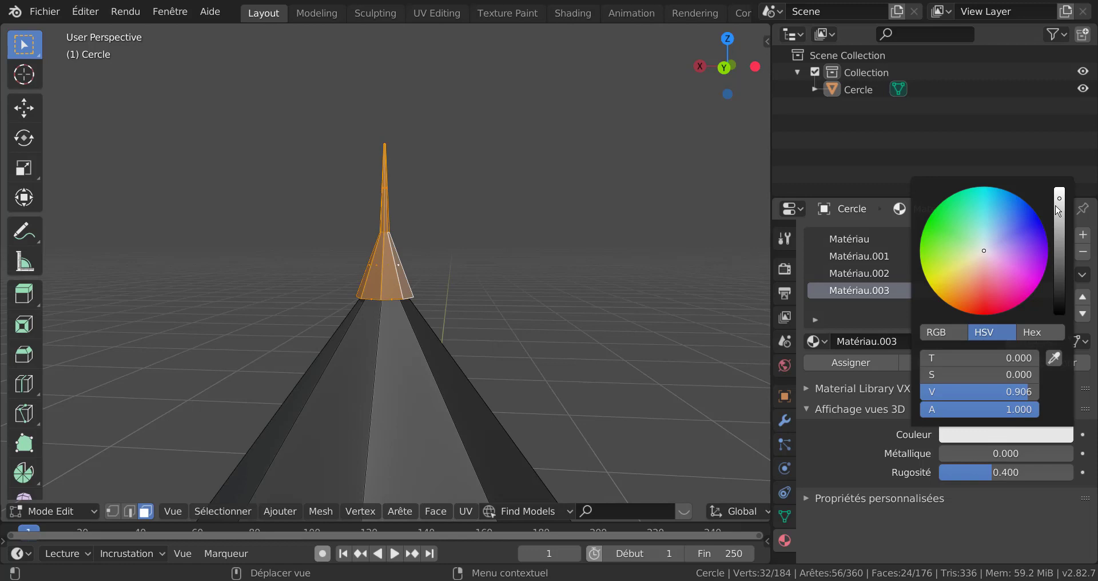
{"action": "left_click_drag", "start_coordinate": [1057, 230], "coordinate": [1061, 206]}
{"action": "left_click", "coordinate": [850, 364]}
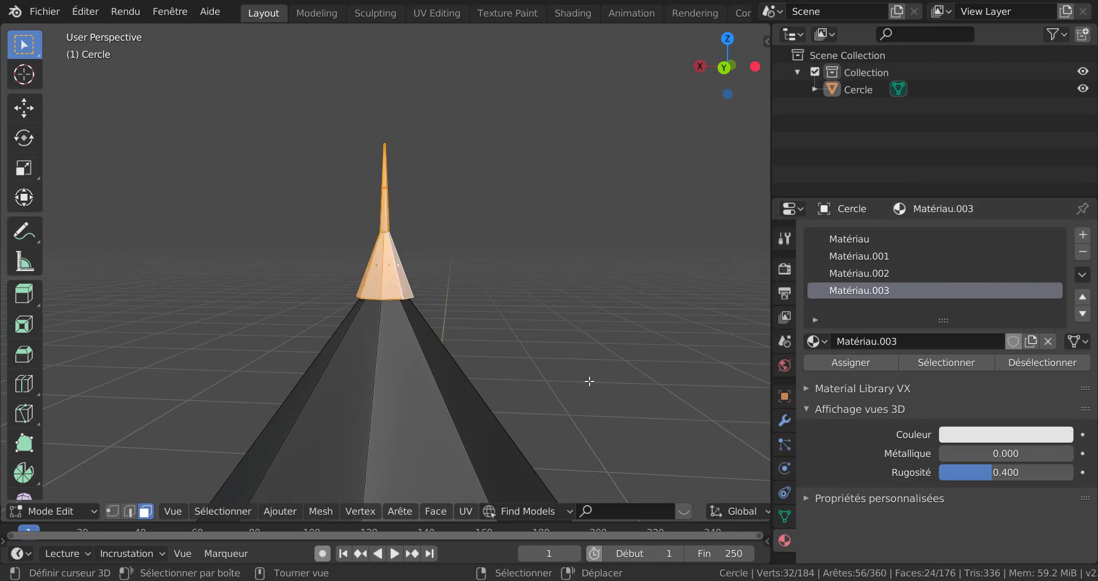
- Leave mesh editing and darken the cap and spike material's viewport colour to a medium grey
{"action": "key", "text": "Tab"}
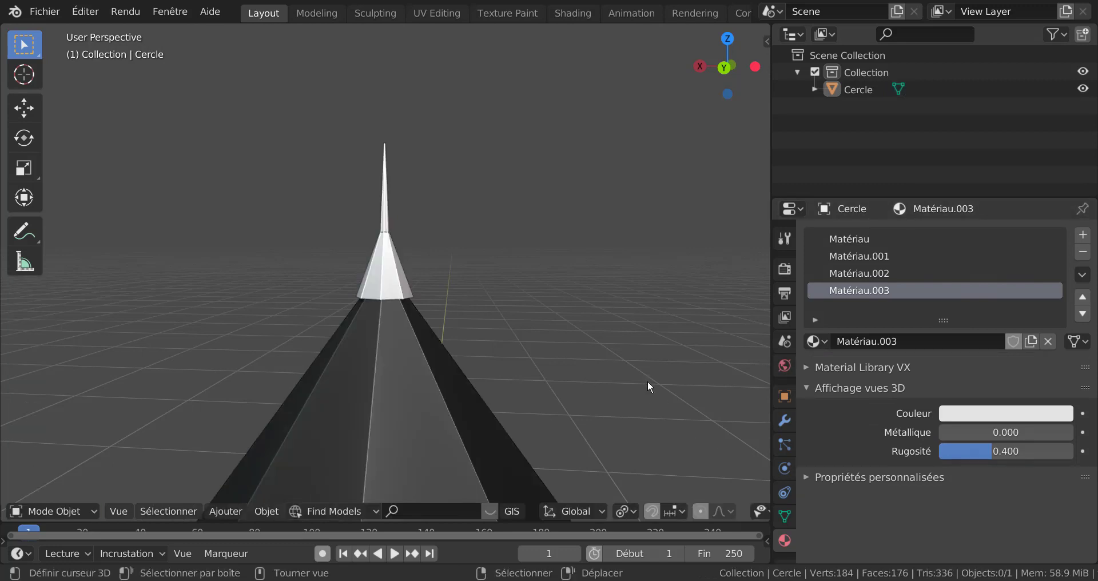
{"action": "scroll", "coordinate": [648, 380], "scroll_direction": "down", "scroll_amount": 2}
{"action": "left_click", "coordinate": [976, 419]}
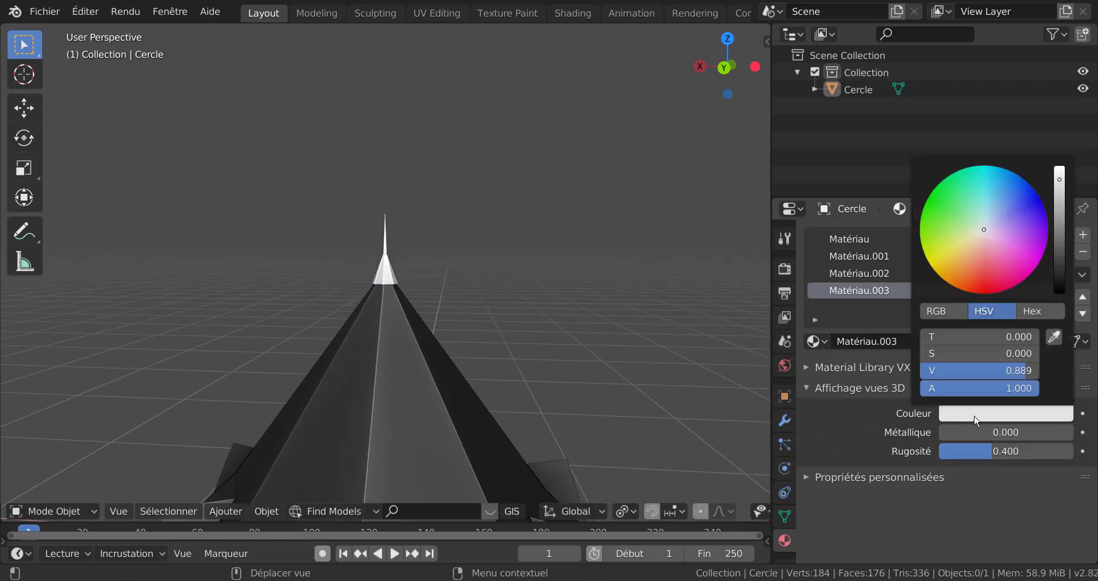
{"action": "left_click", "coordinate": [1059, 207]}
{"action": "left_click_drag", "start_coordinate": [1054, 224], "coordinate": [1054, 238]}
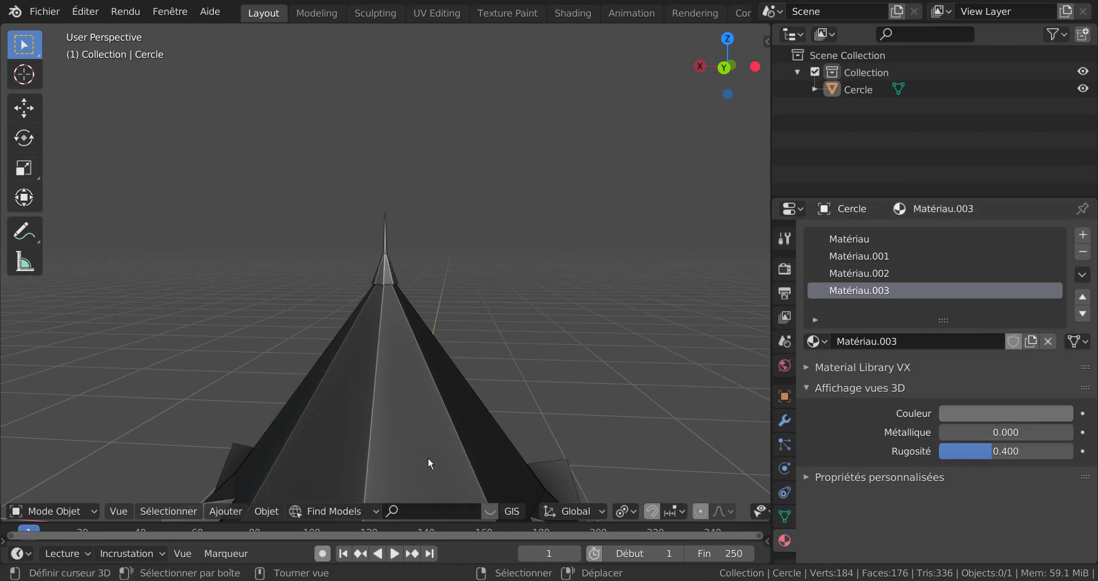
- Select the outer edge loop of the roof's lower rim and extrude it about 0.0181 m down along Z
{"action": "middle_click_drag", "start_coordinate": [433, 449], "coordinate": [497, 337], "text": "shift"}
{"action": "scroll", "coordinate": [545, 394], "scroll_direction": "down", "scroll_amount": 4}
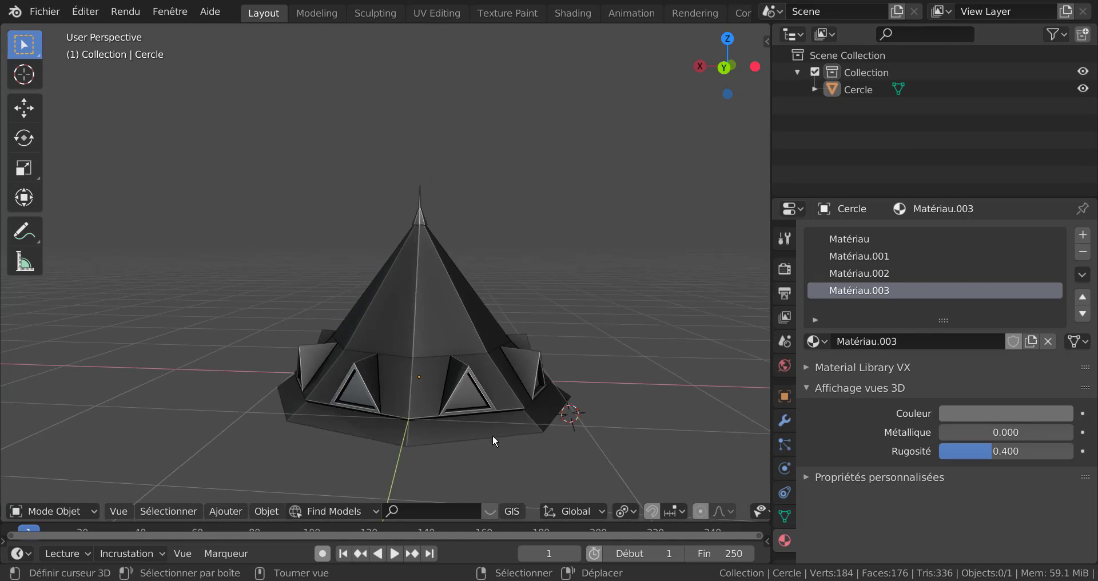
{"action": "middle_click_drag", "start_coordinate": [492, 436], "coordinate": [456, 387]}
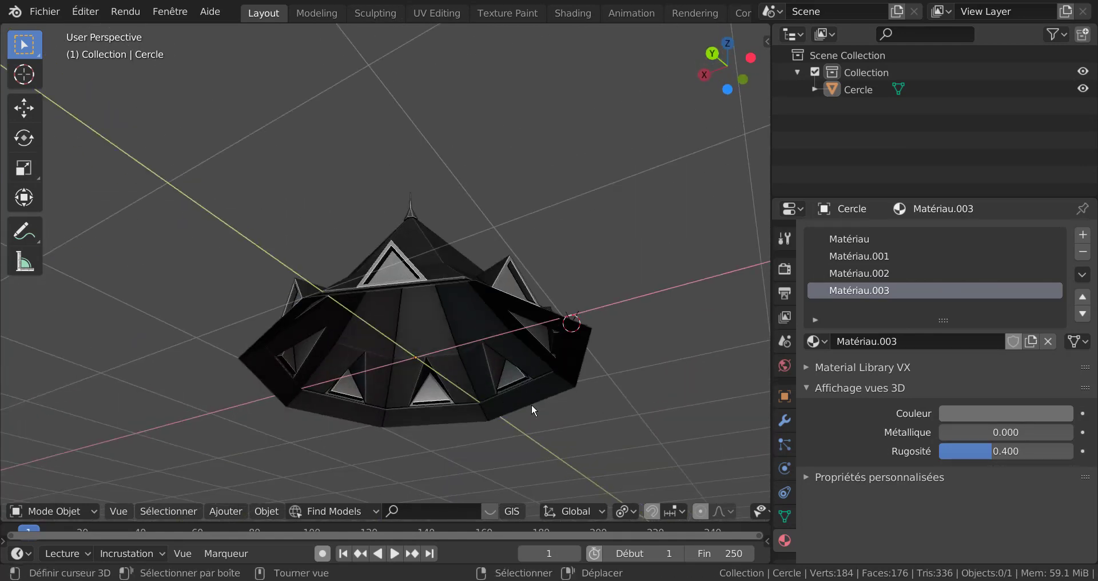
{"action": "key", "text": "Tab"}
{"action": "mouse_move", "coordinate": [556, 422]}
{"action": "middle_mouse_down"}
{"action": "mouse_move", "coordinate": [513, 401]}
{"action": "mouse_move", "coordinate": [546, 437]}
{"action": "middle_mouse_up"}
{"action": "scroll", "coordinate": [540, 448], "scroll_direction": "up", "scroll_amount": 2}
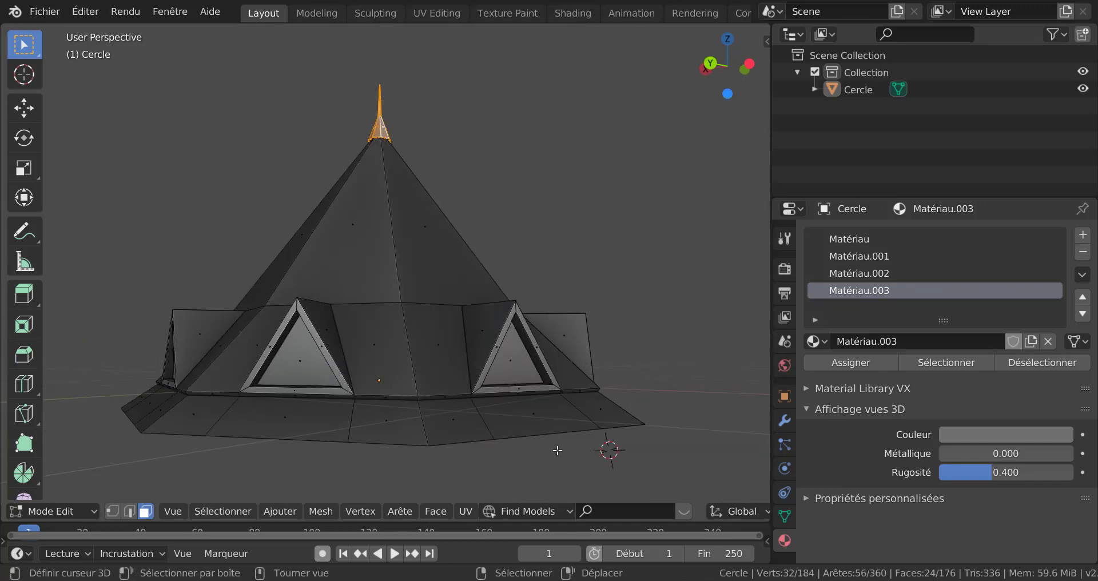
{"action": "key", "text": "2"}
{"action": "left_click", "coordinate": [559, 447], "text": "alt"}
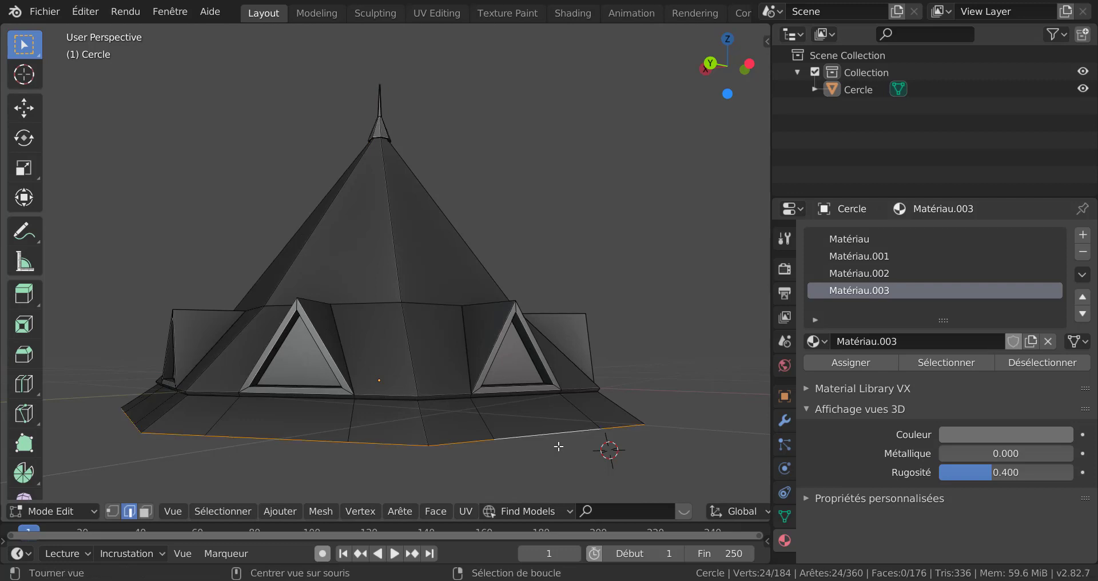
{"action": "key", "text": "e"}
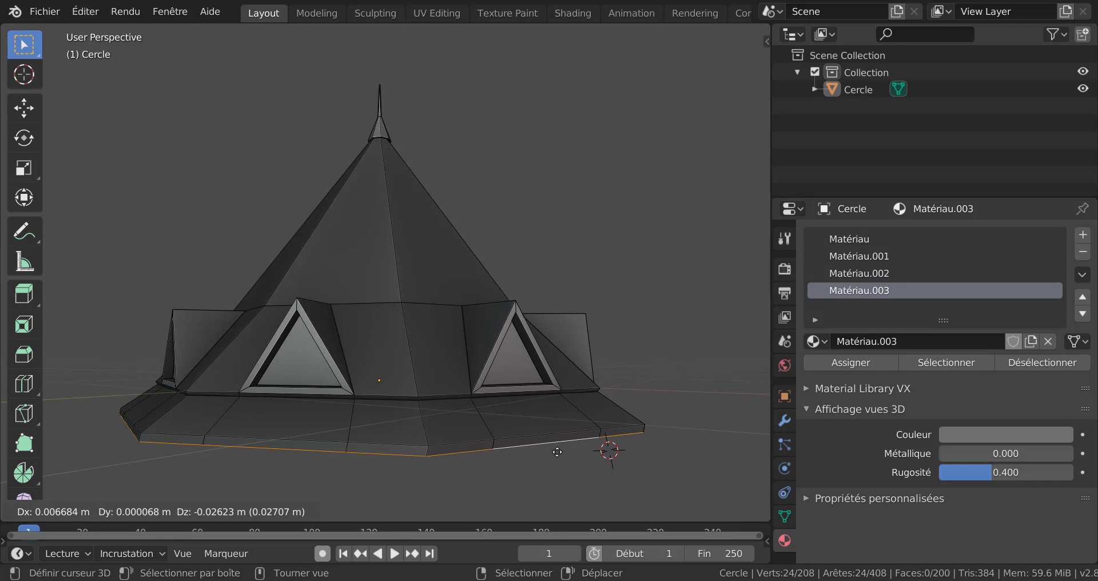
{"action": "key", "text": "z"}
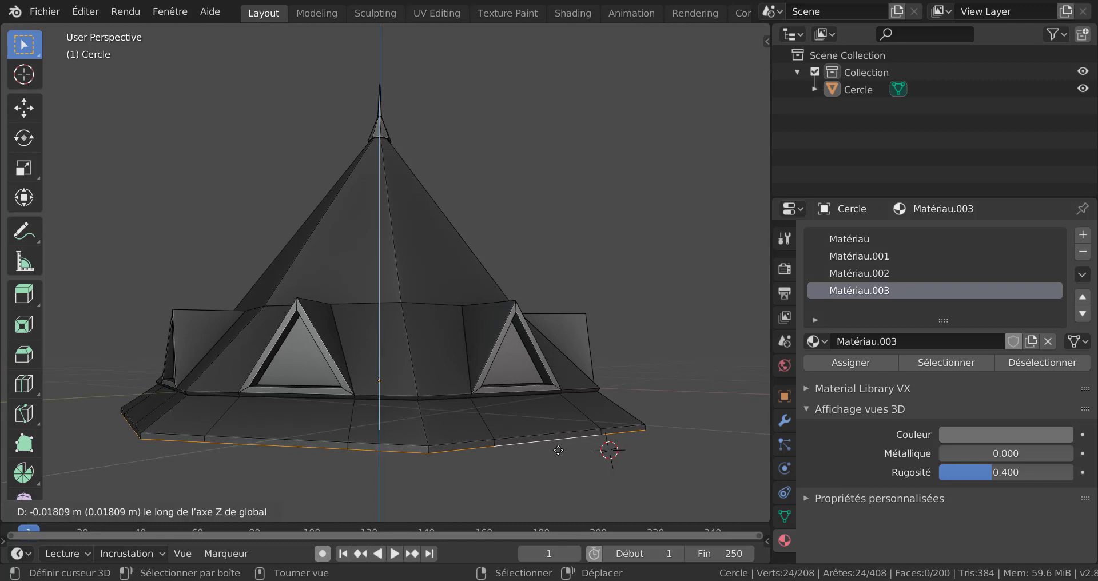
{"action": "left_click", "coordinate": [558, 450]}
- Extrude the rim's bottom edge loop inward at a scale of about 0.835 to form the roof's underside
{"action": "middle_click_drag", "start_coordinate": [558, 451], "coordinate": [593, 441]}
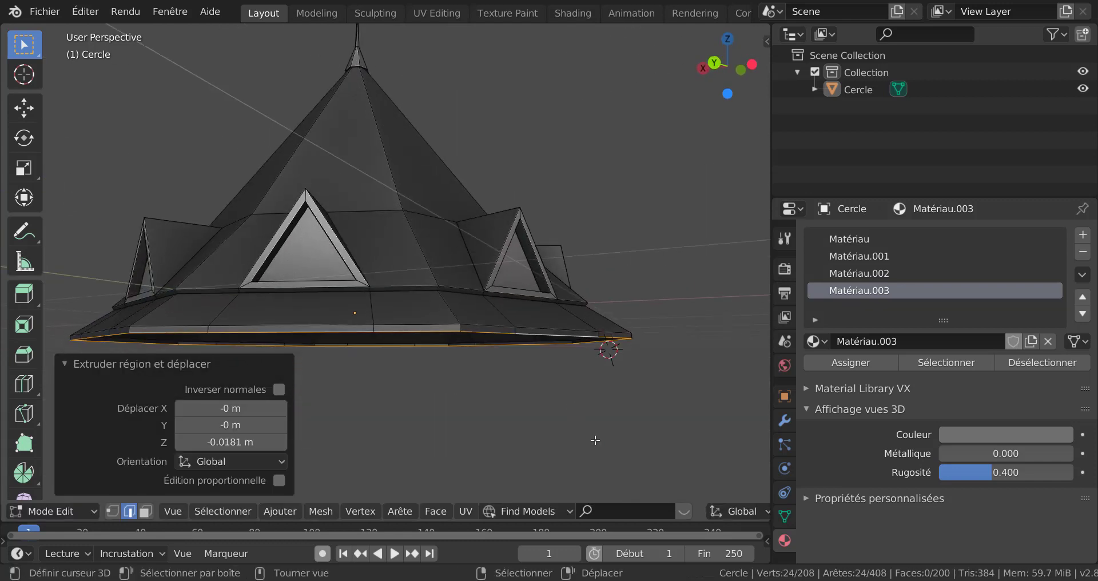
{"action": "scroll", "coordinate": [595, 442], "scroll_direction": "up", "scroll_amount": 3}
{"action": "key", "text": "e"}
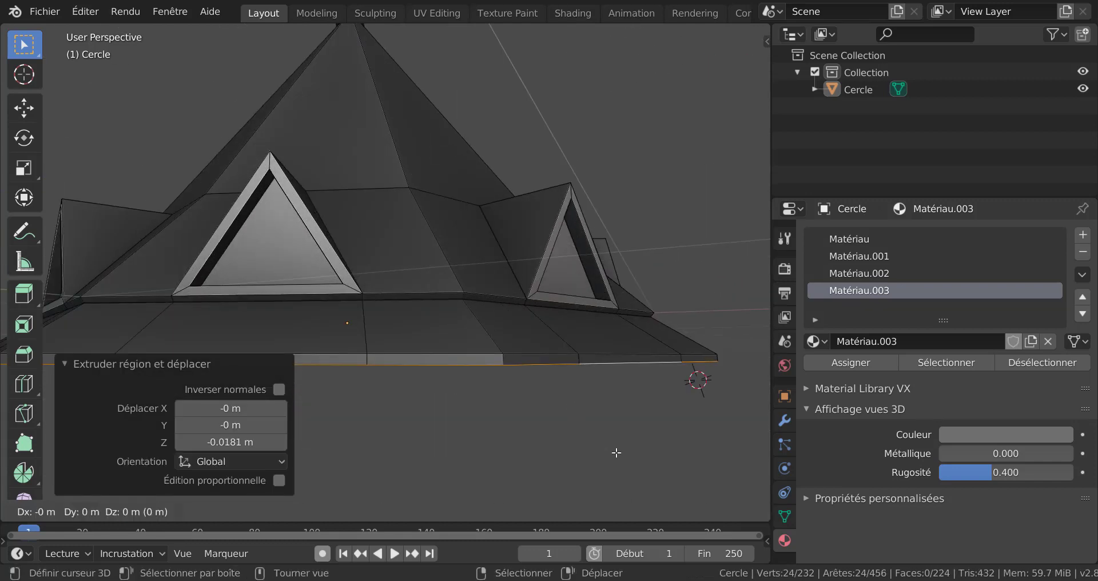
{"action": "key", "text": "s"}
{"action": "left_click", "coordinate": [568, 438]}
- Round the inner edge loop of the roof's underside into a circle with LoopTools
{"action": "middle_click_drag", "start_coordinate": [571, 421], "coordinate": [558, 386]}
{"action": "scroll", "coordinate": [586, 443], "scroll_direction": "down", "scroll_amount": 4}
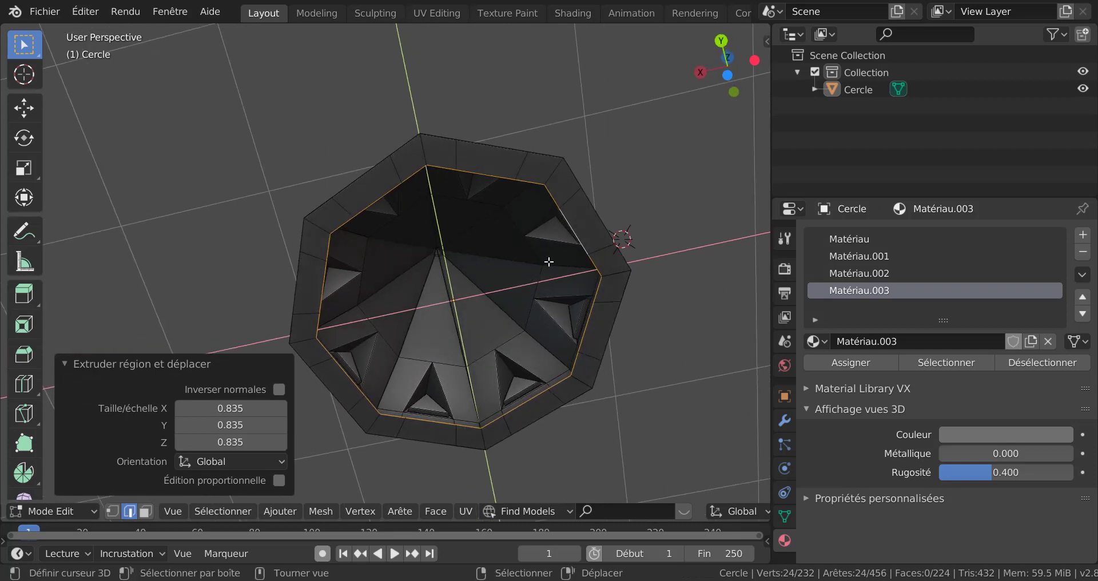
{"action": "middle_click_drag", "start_coordinate": [629, 405], "coordinate": [546, 385]}
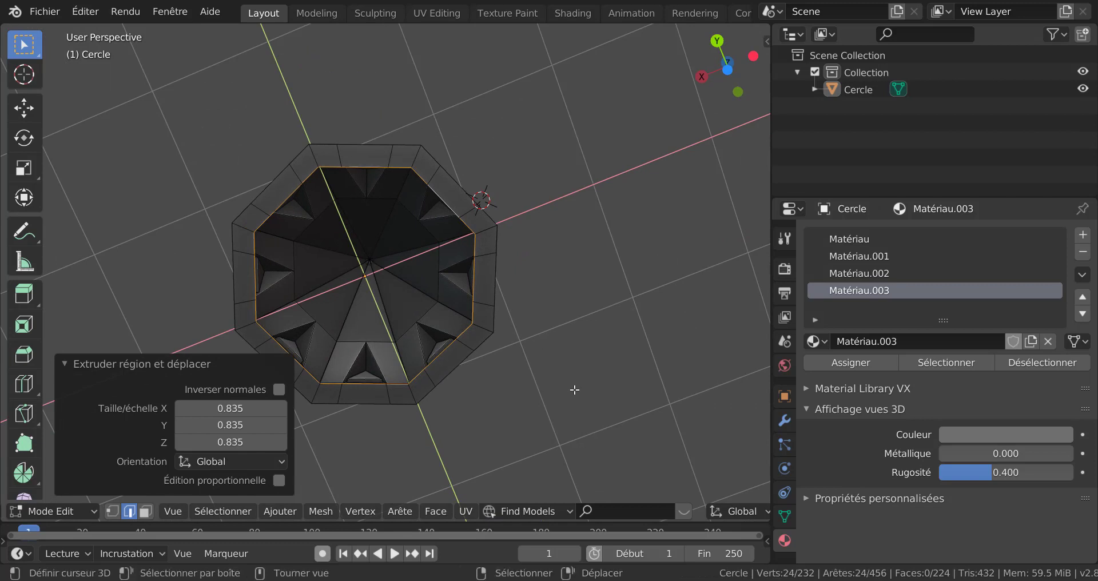
{"action": "key", "text": "q"}
{"action": "mouse_move", "coordinate": [548, 371]}
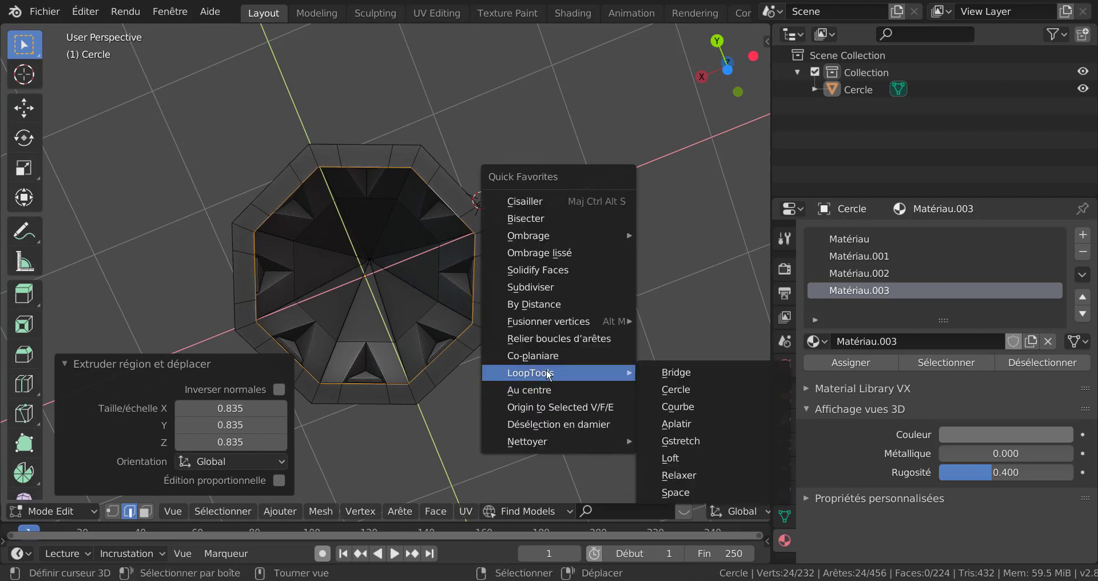
{"action": "left_click", "coordinate": [674, 390]}
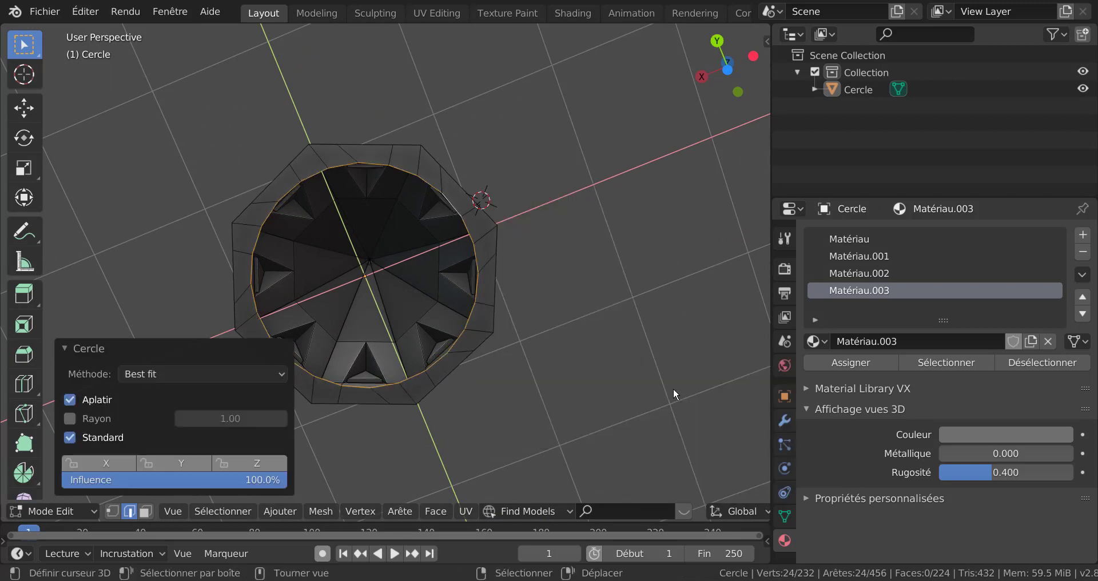
- Rotate the circular inner loop of the roof's underside by about -4.5° in the bottom view and fine-tune its alignment with the outer corners
{"action": "key", "text": "ctrl+KP_7"}
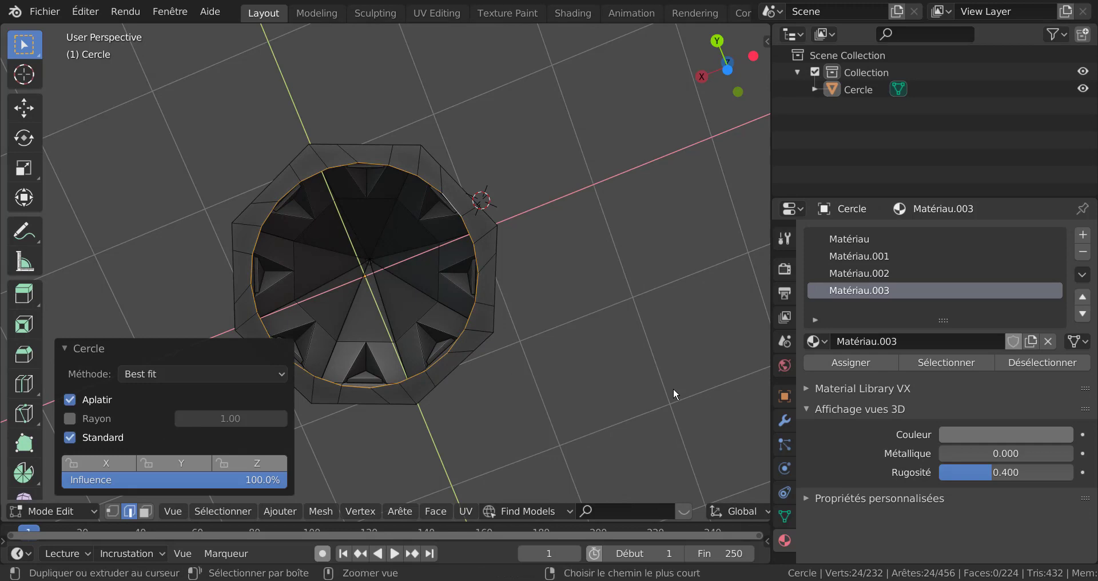
{"action": "left_click", "coordinate": [206, 346]}
{"action": "scroll", "coordinate": [572, 313], "scroll_direction": "up", "scroll_amount": 2}
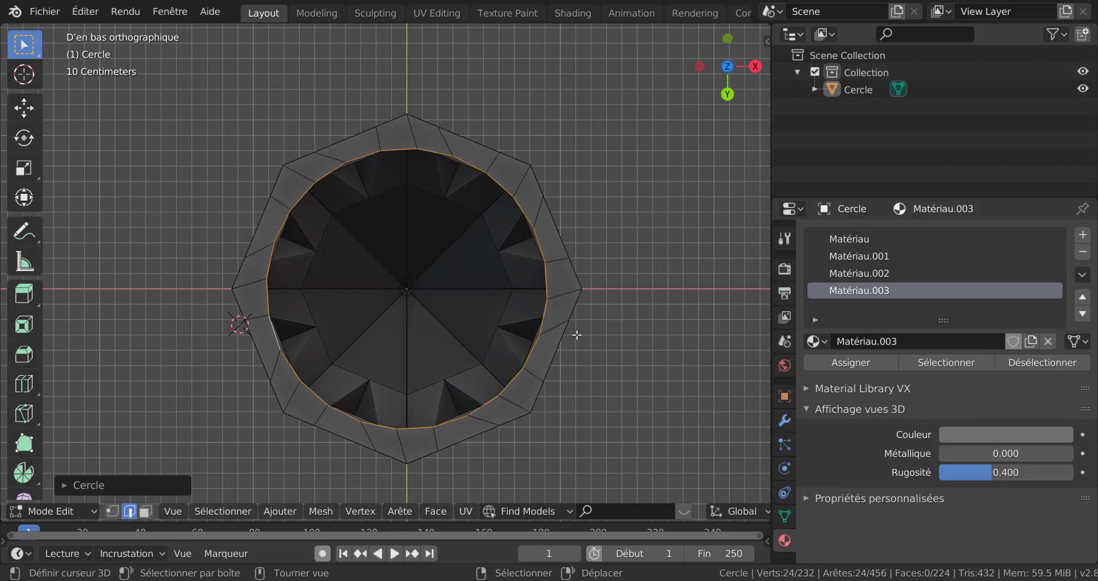
{"action": "key", "text": "r"}
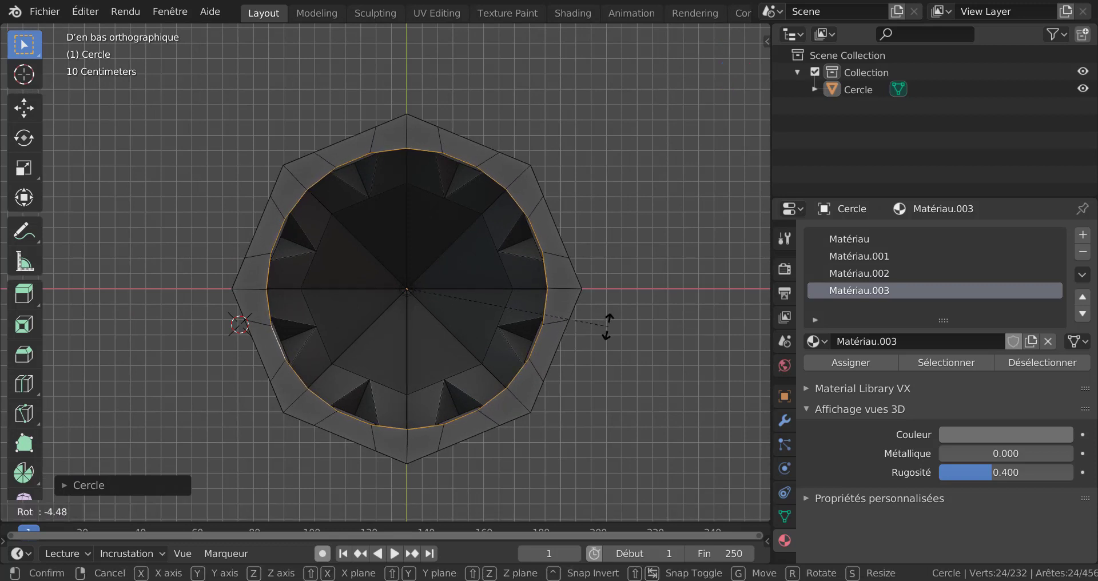
{"action": "left_click", "coordinate": [607, 327]}
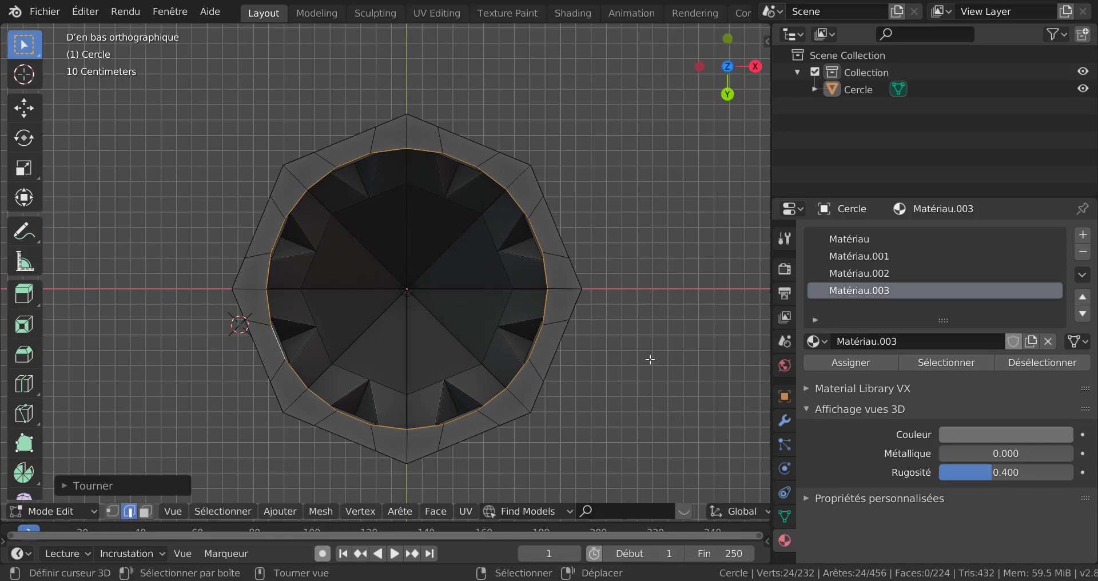
{"action": "key", "text": "r"}
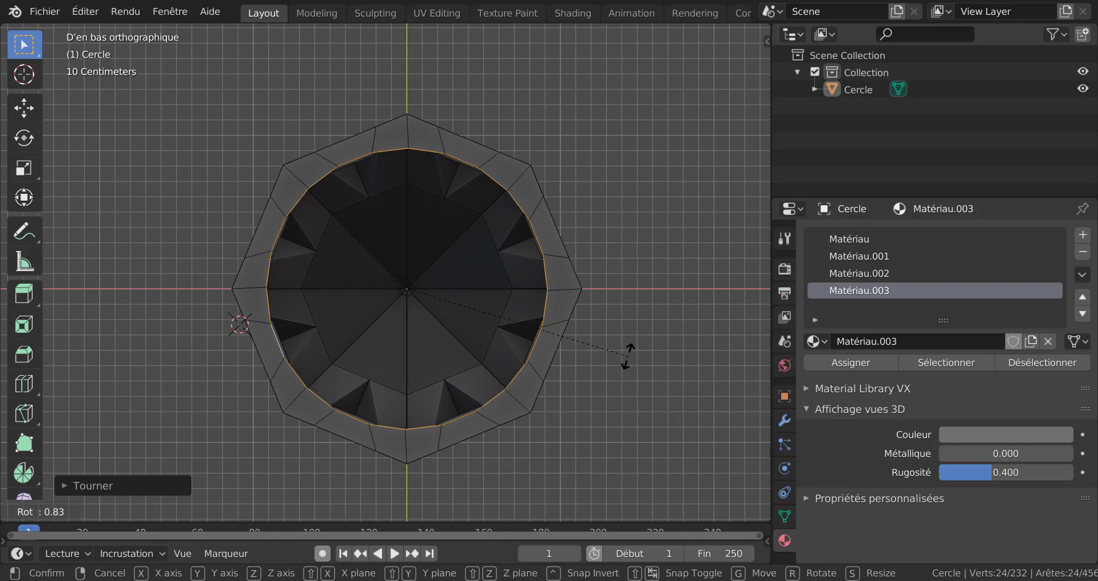
{"action": "left_click", "coordinate": [625, 352]}
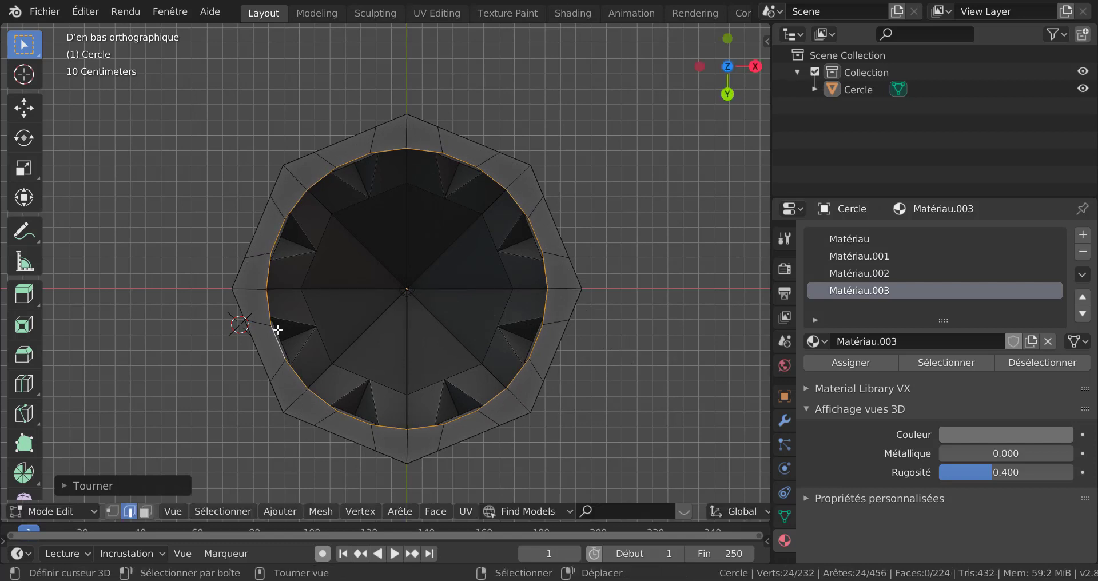
- Duplicate the circular inner loop in place and extrude the copy about 0.5 m down along Z to form the tower's round wall
{"action": "middle_click_drag", "start_coordinate": [625, 331], "coordinate": [630, 297]}
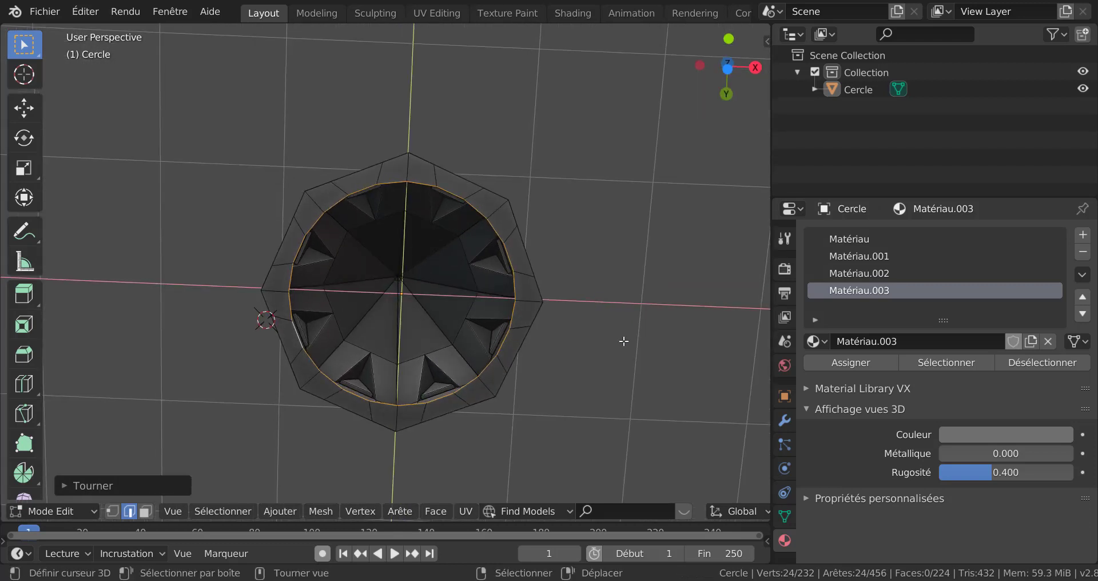
{"action": "key", "text": "shift+d"}
{"action": "right_click", "coordinate": [624, 341]}
{"action": "middle_click_drag", "start_coordinate": [640, 238], "coordinate": [642, 361]}
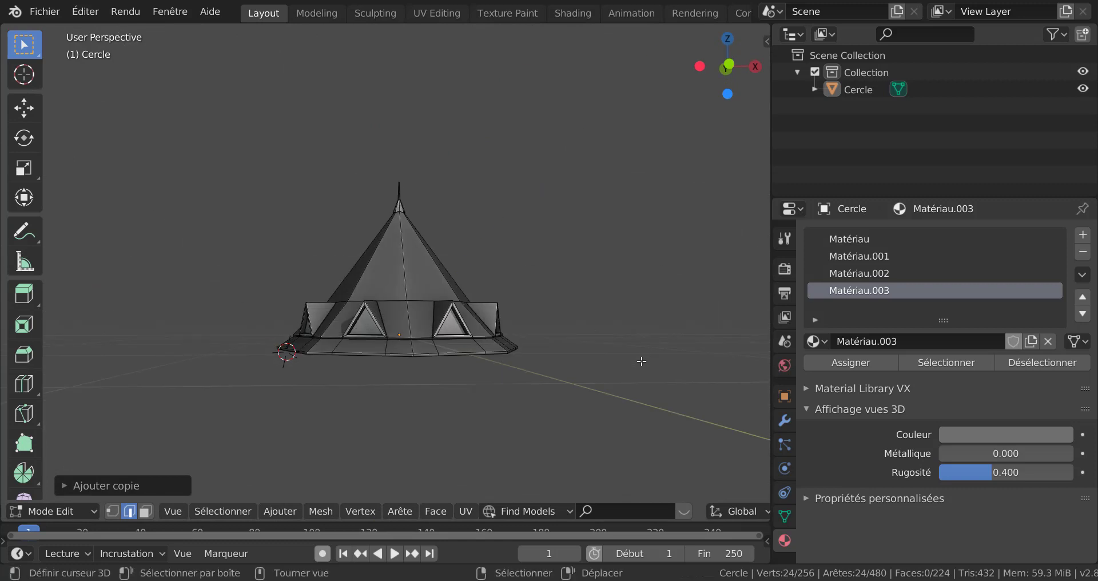
{"action": "key", "text": "KP_1"}
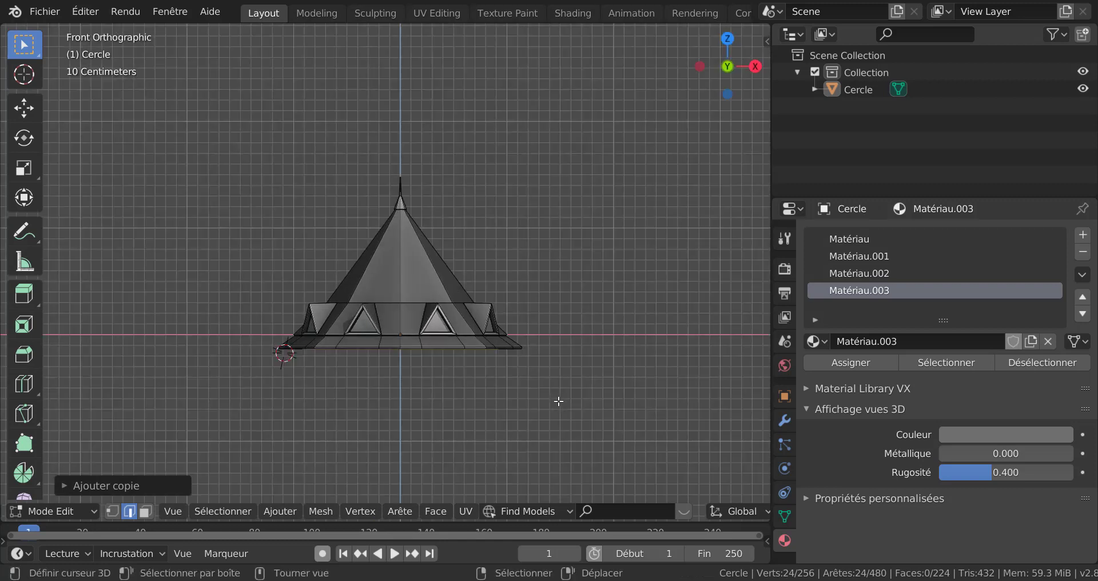
{"action": "middle_click_drag", "start_coordinate": [559, 402], "coordinate": [569, 339], "text": "shift"}
{"action": "scroll", "coordinate": [521, 363], "scroll_direction": "up", "scroll_amount": 1}
{"action": "scroll", "coordinate": [521, 362], "scroll_direction": "up", "scroll_amount": 1}
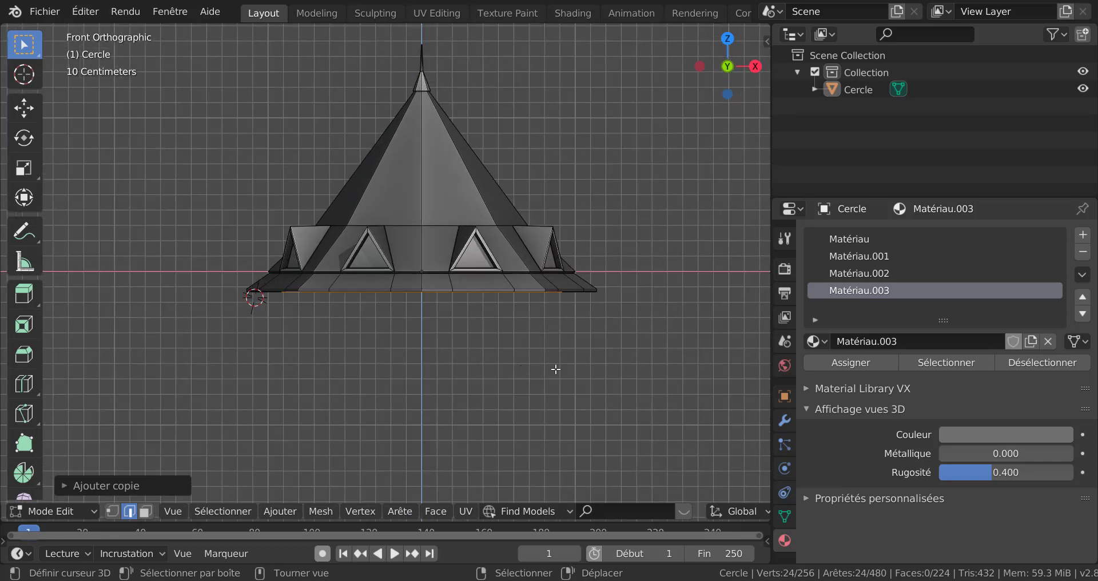
{"action": "key", "text": "e"}
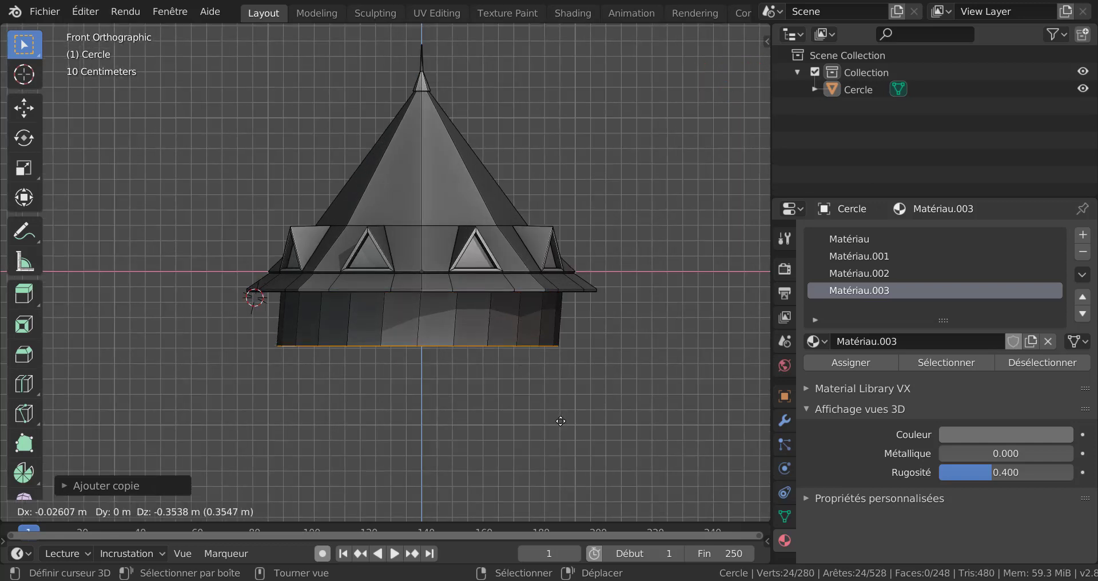
{"action": "key", "text": "z"}
{"action": "left_click", "coordinate": [561, 438]}
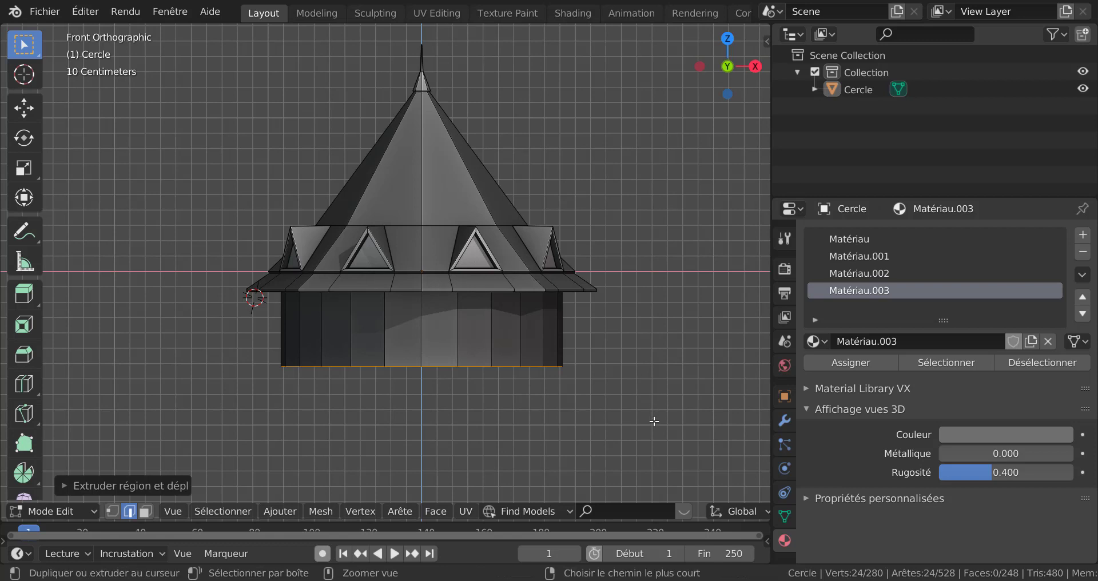
- Select the whole linked wall ring and assign it a new material with a pale yellow viewport colour
{"action": "key", "text": "ctrl+l"}
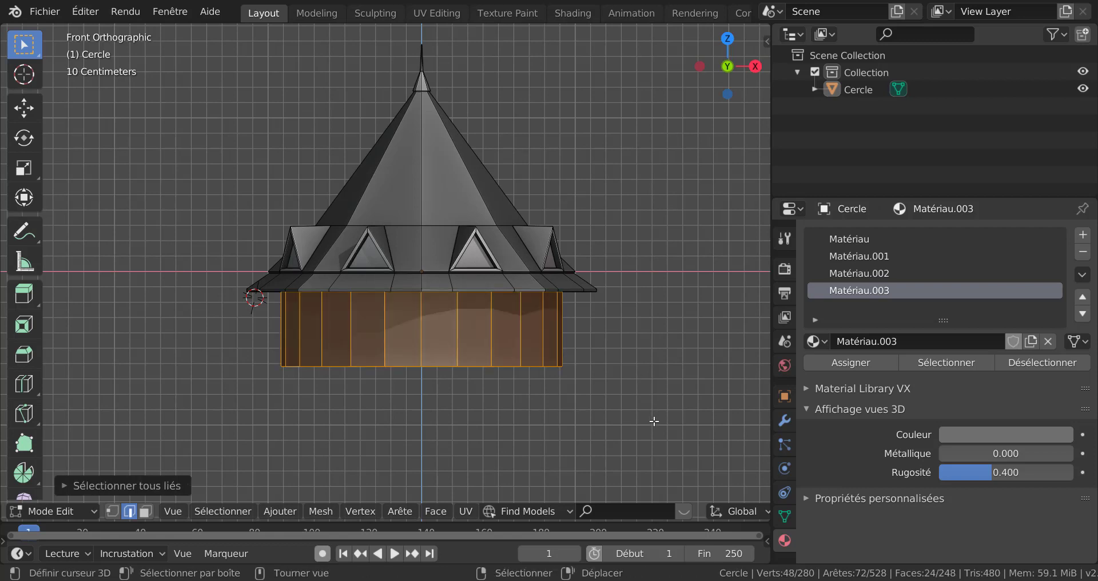
{"action": "left_click", "coordinate": [1083, 235]}
{"action": "left_click", "coordinate": [949, 342]}
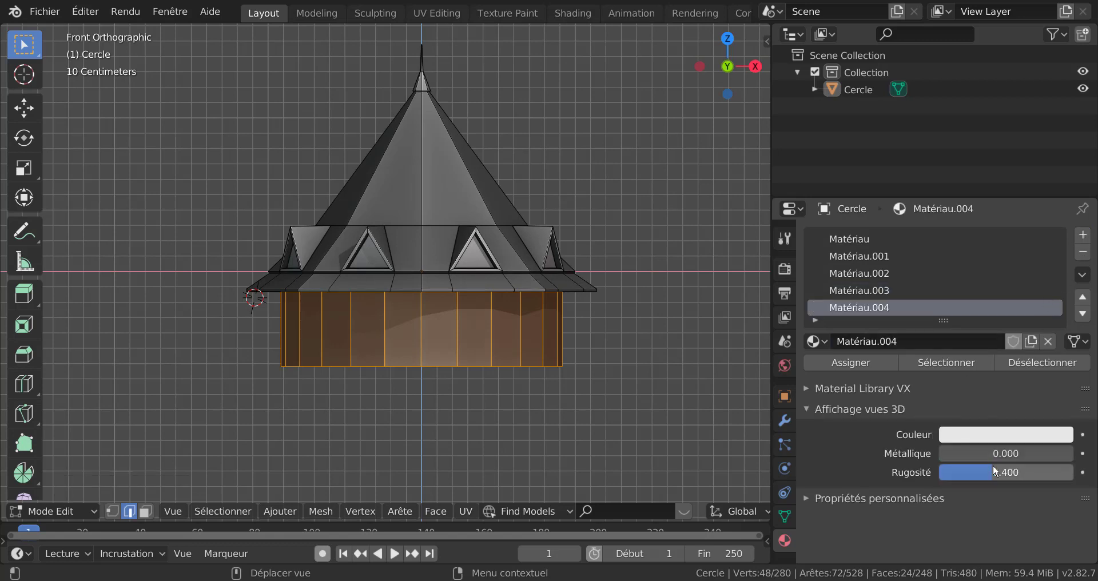
{"action": "left_click", "coordinate": [992, 435]}
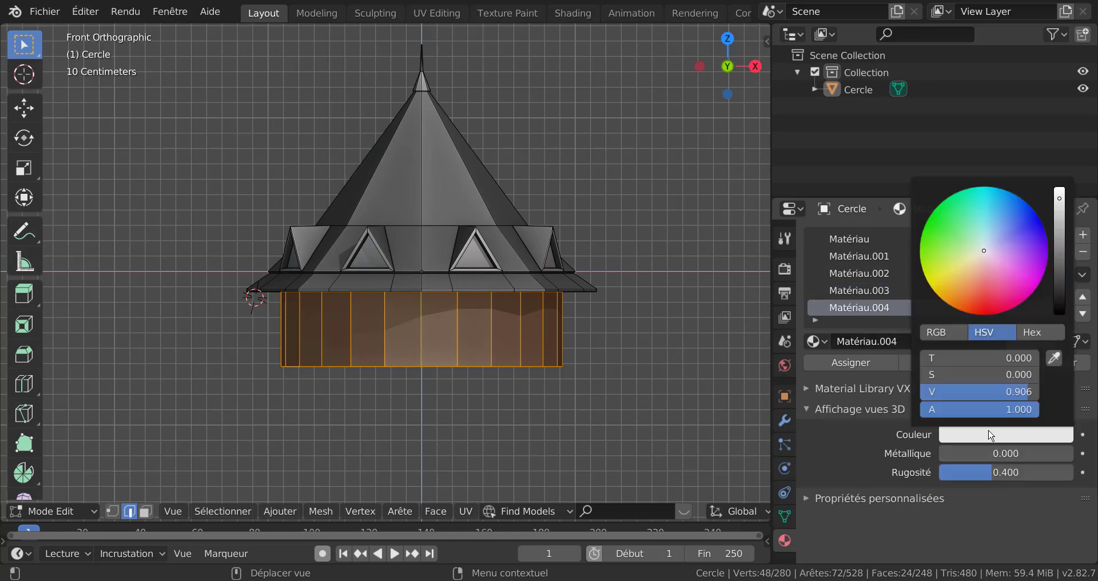
{"action": "left_click", "coordinate": [973, 261]}
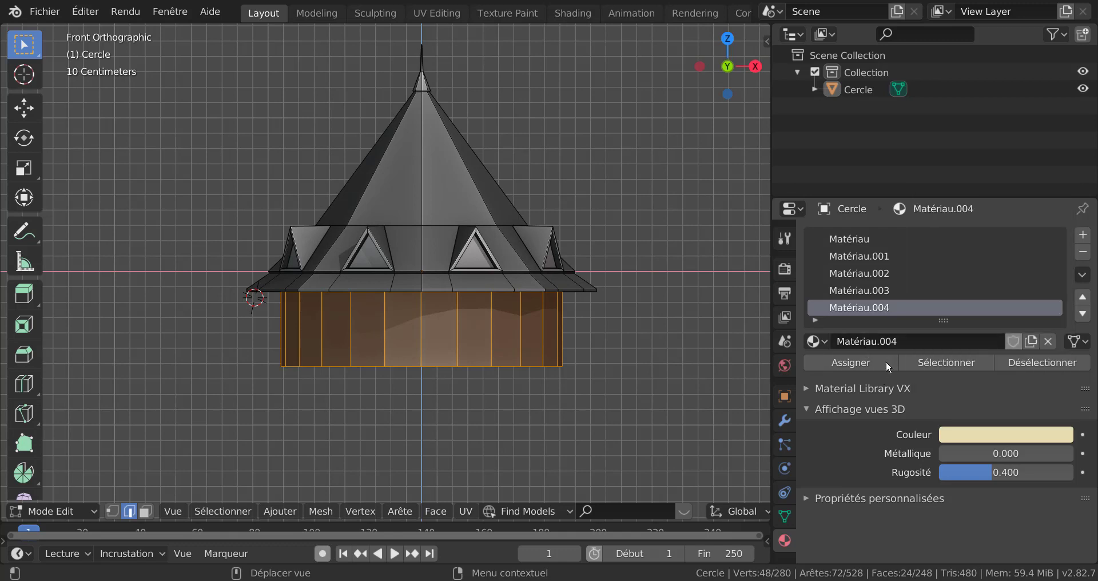
{"action": "left_click", "coordinate": [871, 360]}
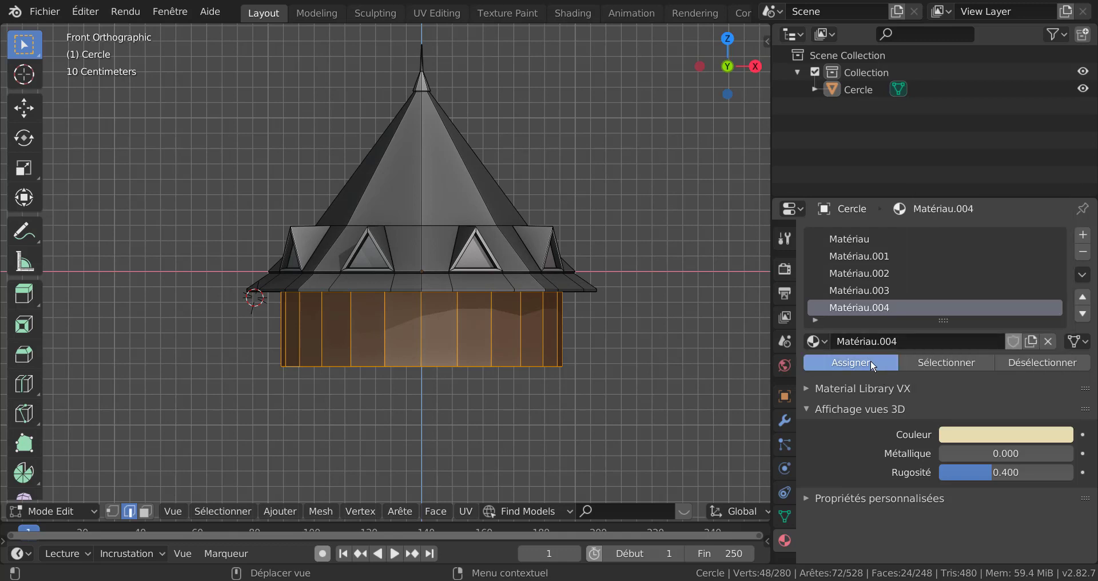
- Change the wall material's viewport colour to a greyish beige with hue 0.086 and saturation 0.130, and leave mesh editing to fine-tune its brightness
{"action": "left_click", "coordinate": [1010, 440]}
{"action": "left_click_drag", "start_coordinate": [1063, 202], "coordinate": [1063, 234]}
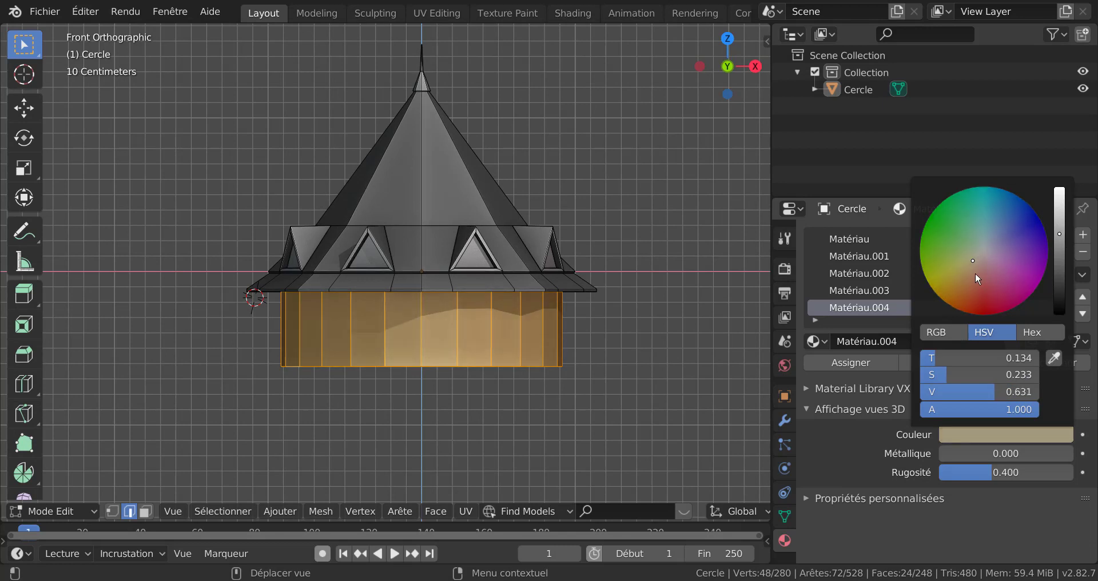
{"action": "left_click", "coordinate": [980, 258]}
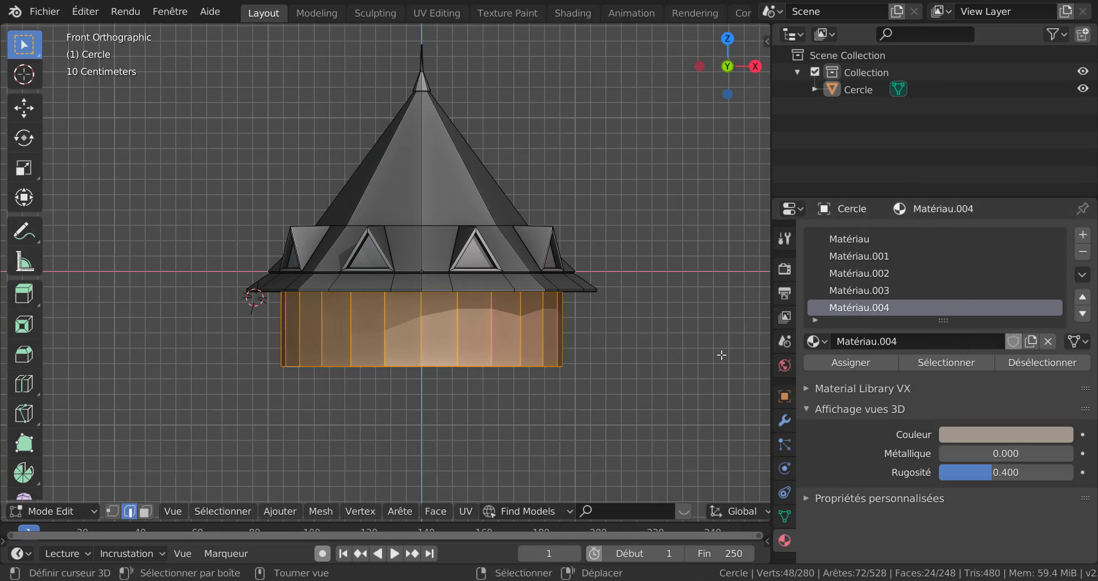
{"action": "key", "text": "Tab"}
{"action": "key", "text": "Tab"}
{"action": "scroll", "coordinate": [623, 510], "scroll_direction": "down", "scroll_amount": 10}
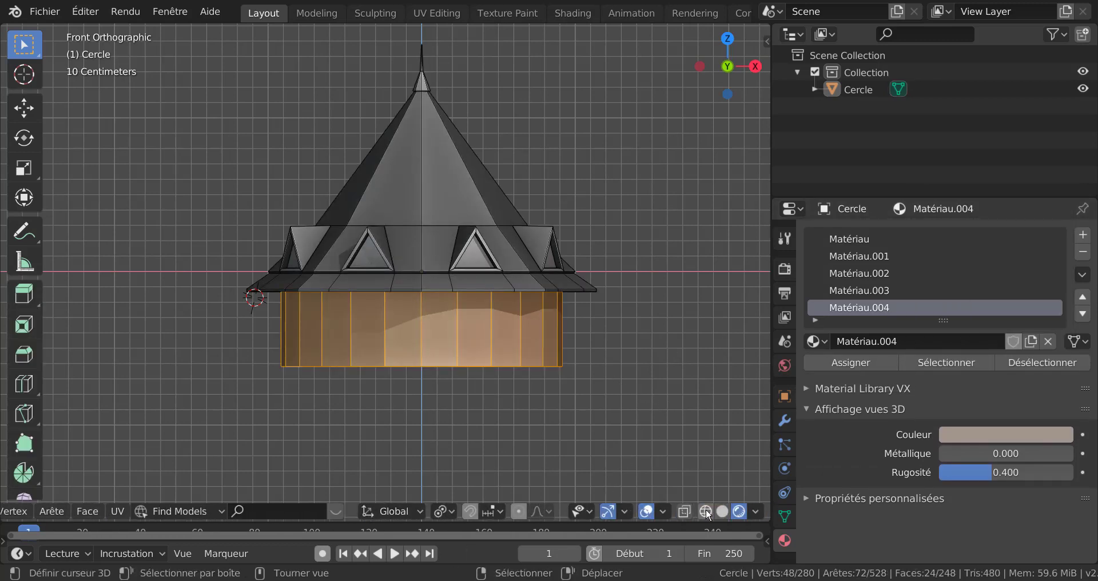
{"action": "key", "text": "Tab"}
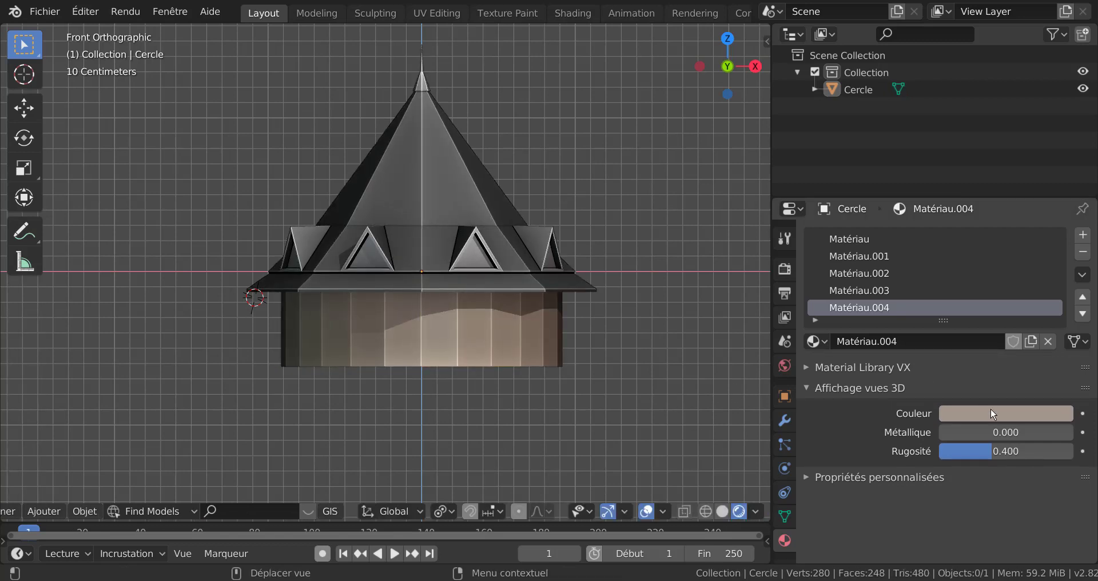
{"action": "left_click", "coordinate": [991, 413]}
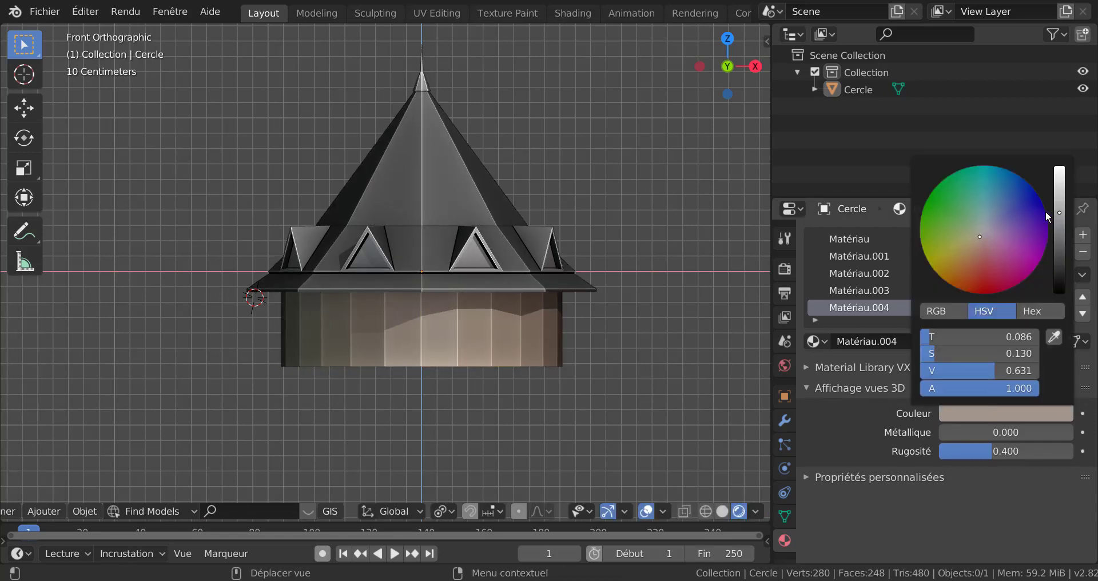
{"action": "left_click_drag", "start_coordinate": [1063, 209], "coordinate": [1062, 205]}
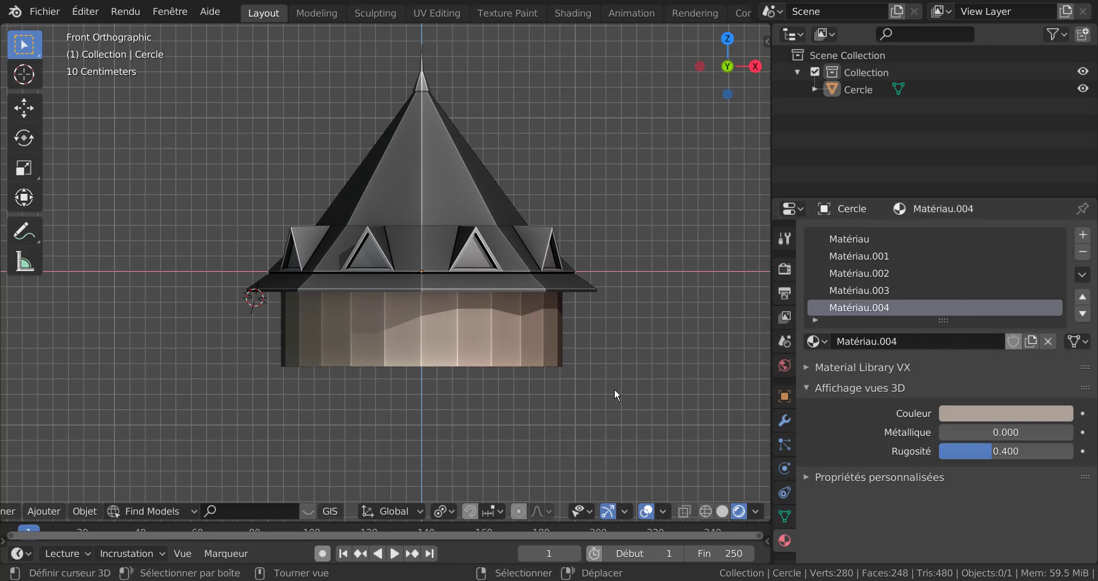
- Widen the 3D viewport and apply smooth shading to the whole tower object
{"action": "middle_click_drag", "start_coordinate": [615, 389], "coordinate": [610, 390]}
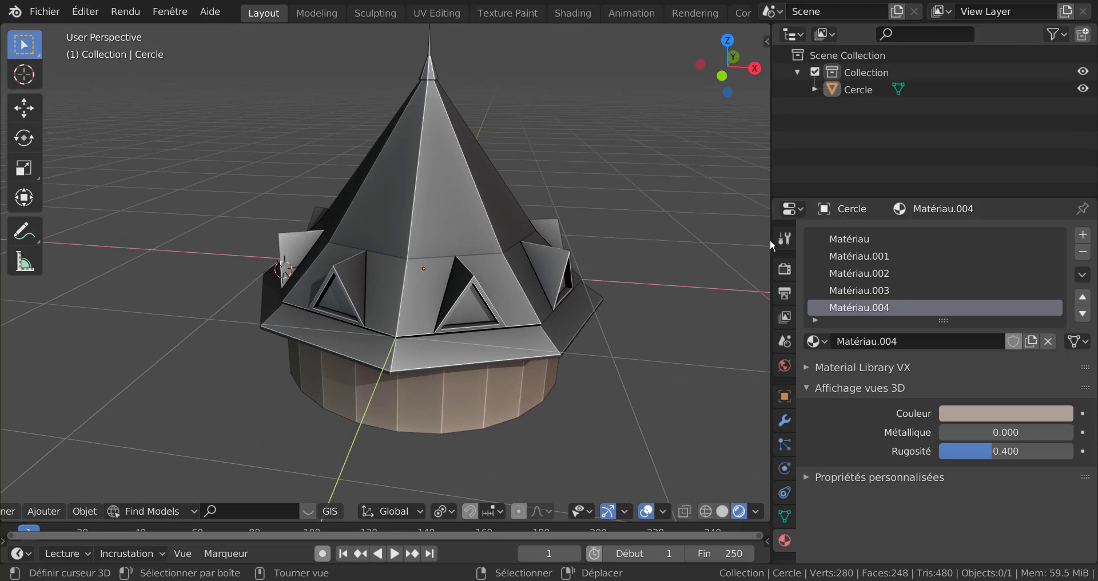
{"action": "left_click_drag", "start_coordinate": [770, 241], "coordinate": [815, 249]}
{"action": "middle_click_drag", "start_coordinate": [686, 326], "coordinate": [683, 325]}
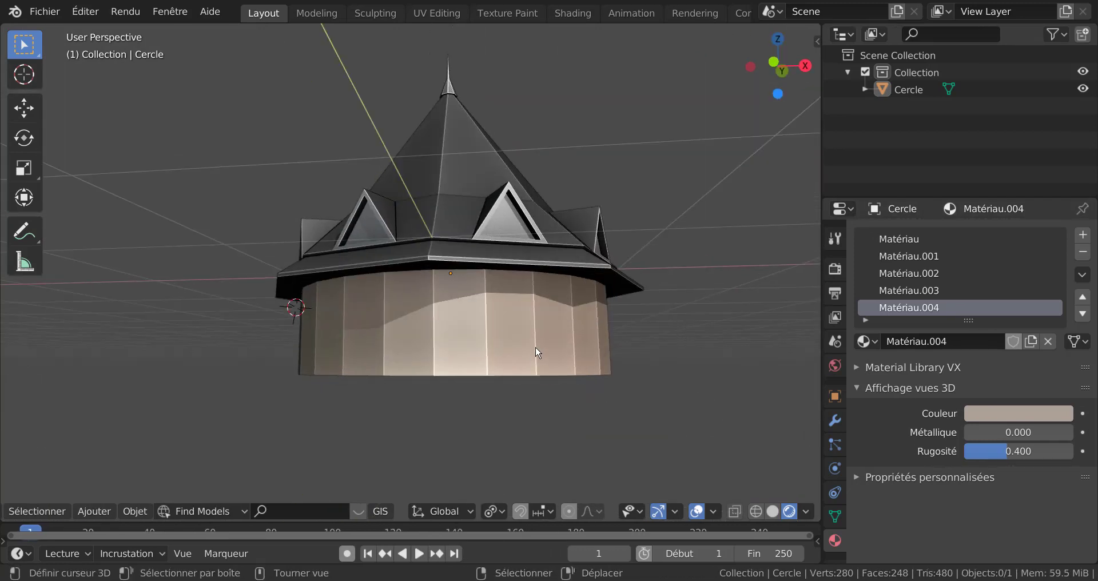
{"action": "key", "text": "Tab"}
{"action": "key", "text": "Tab"}
{"action": "middle_click_drag", "start_coordinate": [536, 348], "coordinate": [565, 401]}
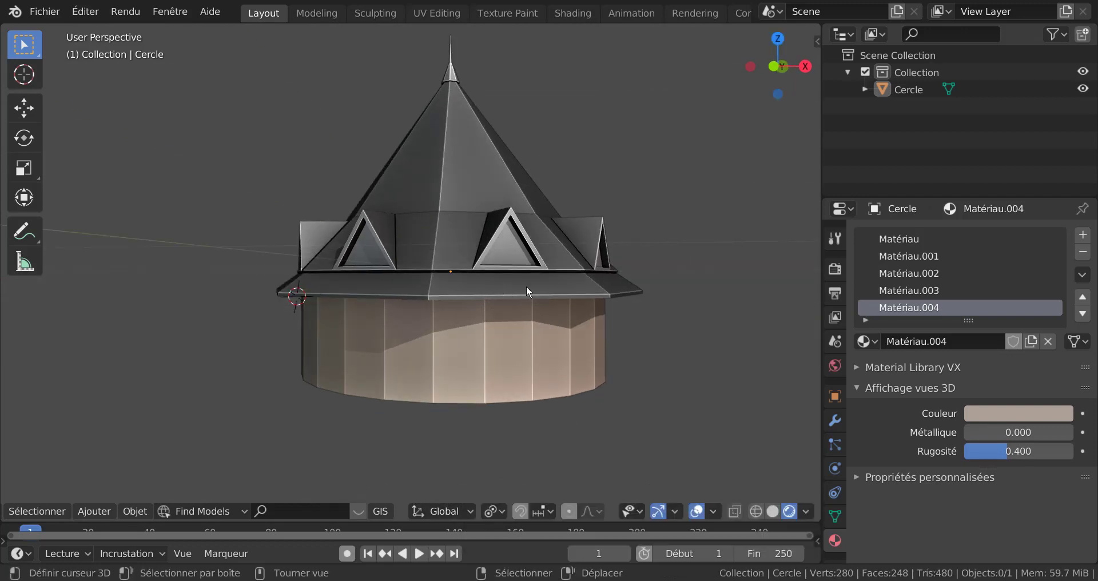
{"action": "left_click", "coordinate": [504, 325]}
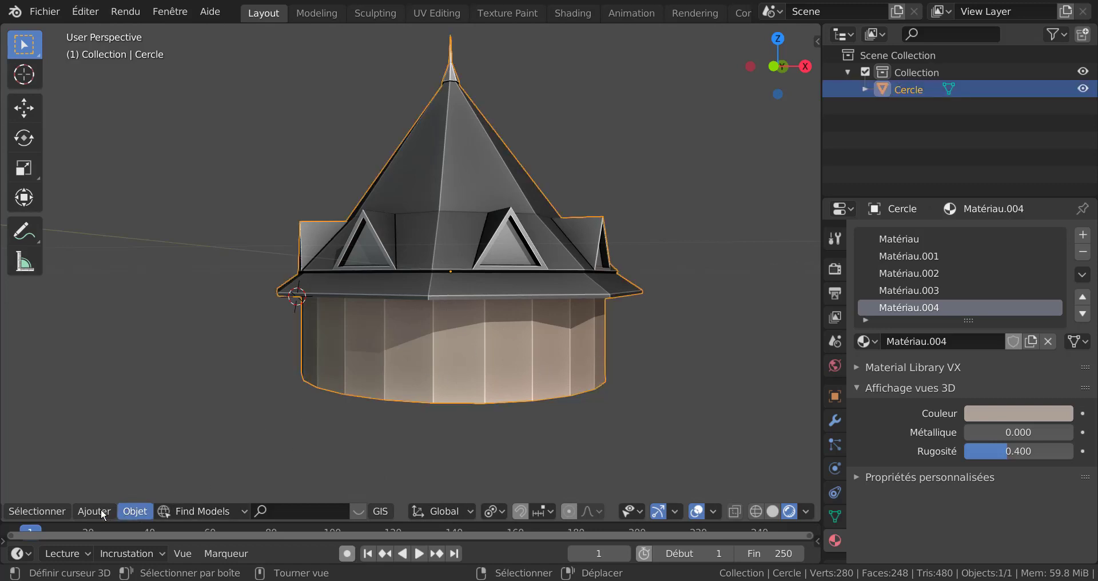
{"action": "left_click", "coordinate": [133, 511]}
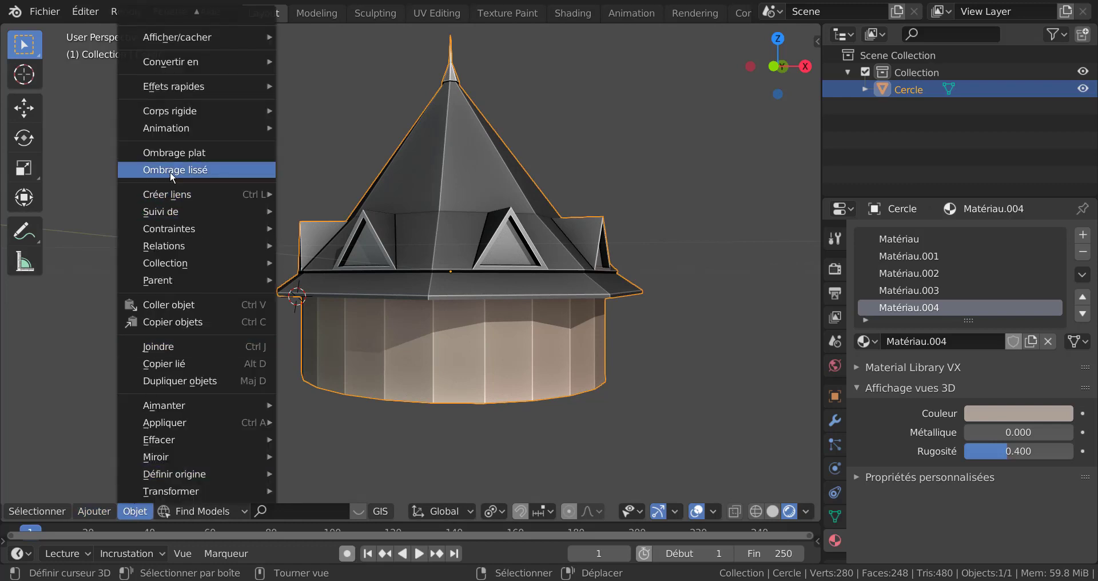
{"action": "left_click", "coordinate": [185, 169]}
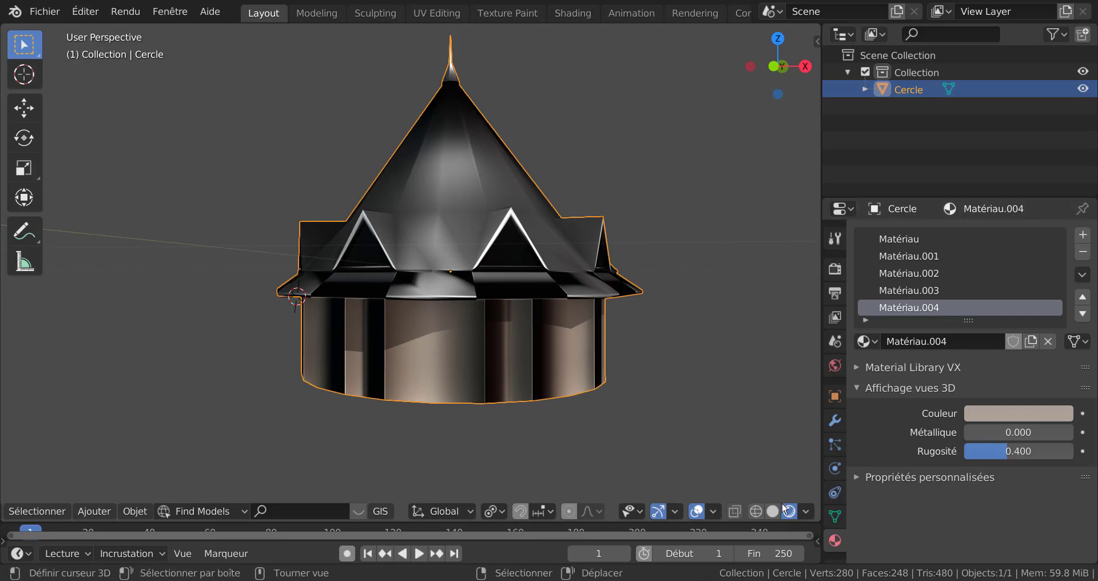
- Enable Auto Smooth in the mesh's normals settings with a 30° angle
{"action": "left_click", "coordinate": [835, 520]}
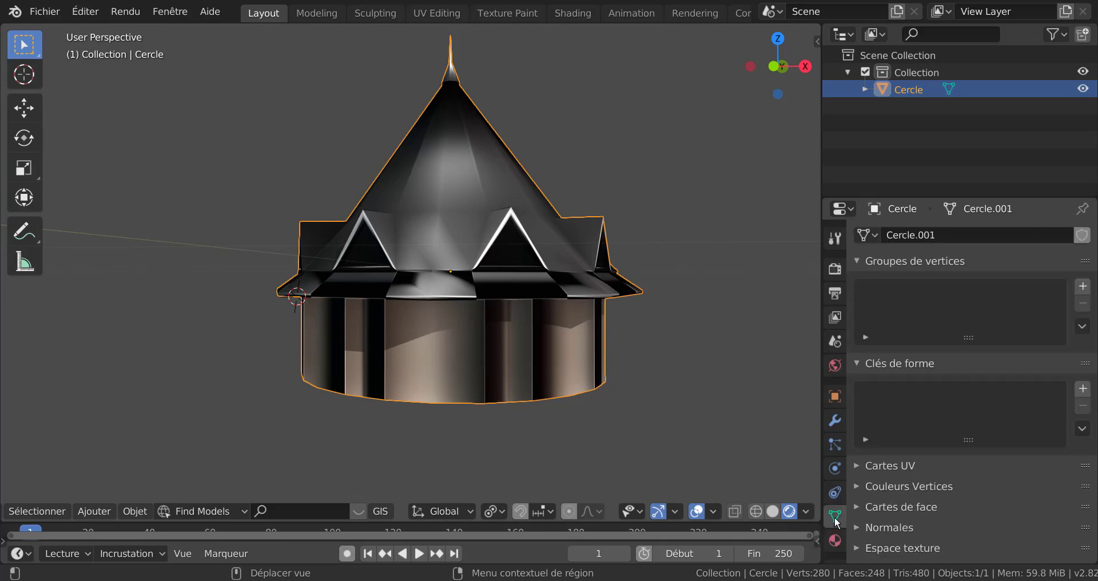
{"action": "left_click", "coordinate": [856, 526]}
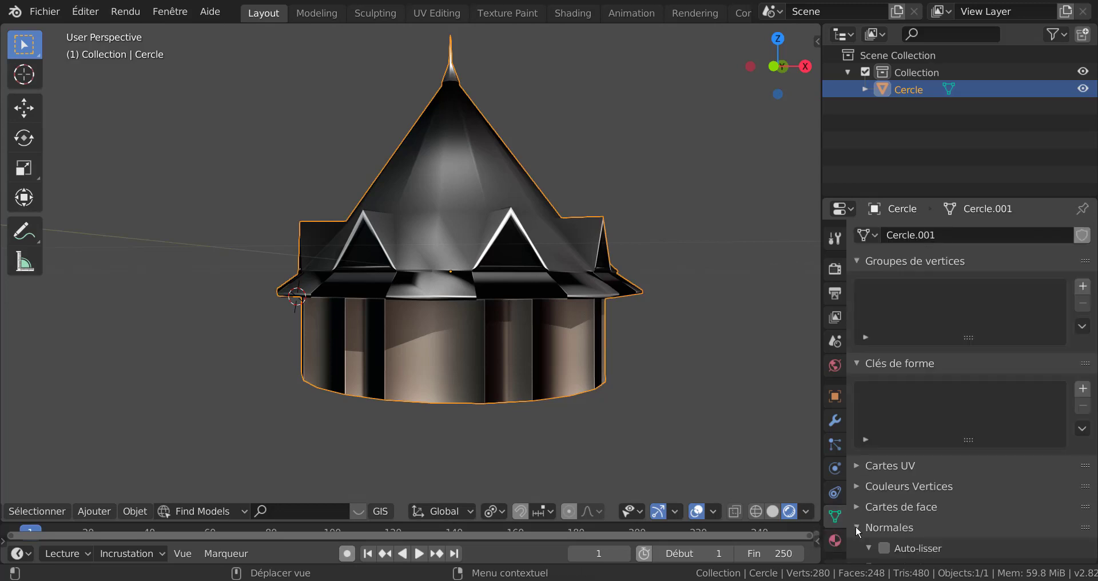
{"action": "scroll", "coordinate": [906, 480], "scroll_direction": "down", "scroll_amount": 4}
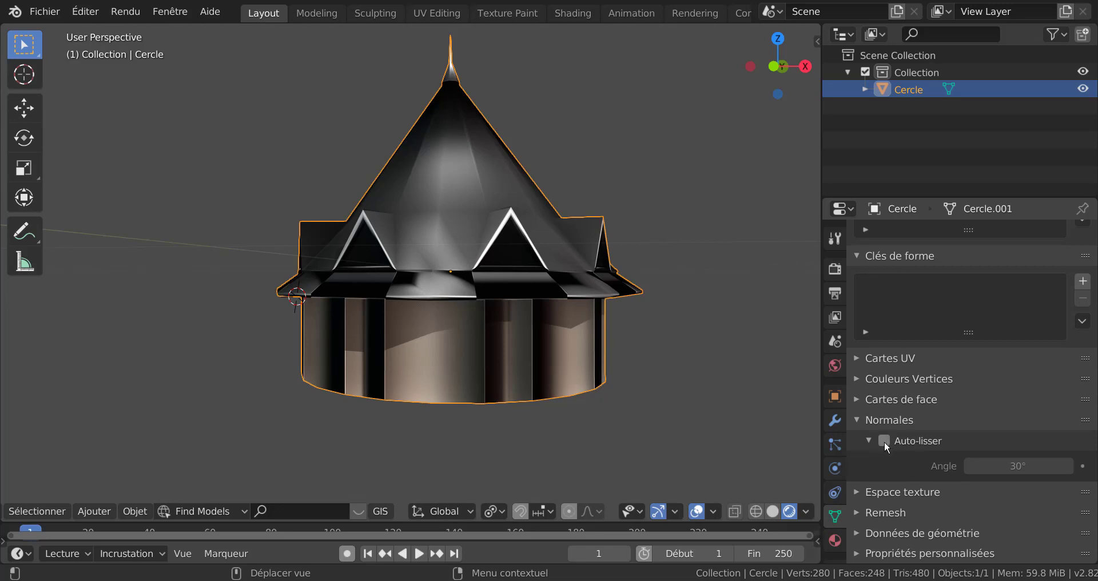
{"action": "left_click", "coordinate": [884, 441]}
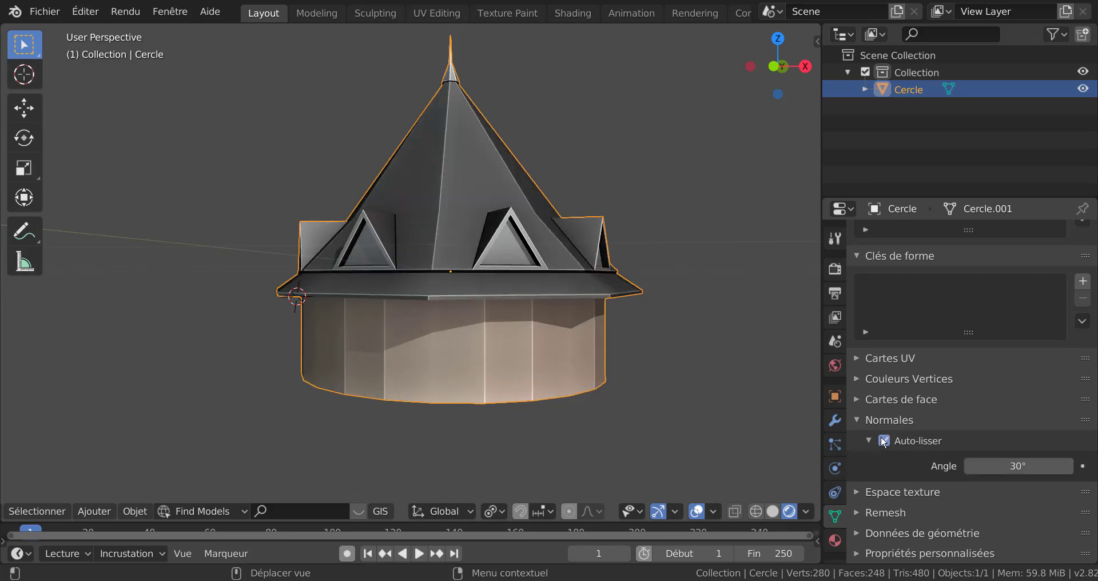
- Select the edge loop around the wall's lower rim in mesh editing and round it with the LoopTools Circle operation
{"action": "middle_click_drag", "start_coordinate": [545, 420], "coordinate": [587, 372]}
{"action": "key", "text": "Tab"}
{"action": "key", "text": "Tab"}
{"action": "scroll", "coordinate": [589, 399], "scroll_direction": "up", "scroll_amount": 3}
{"action": "key", "text": "Tab"}
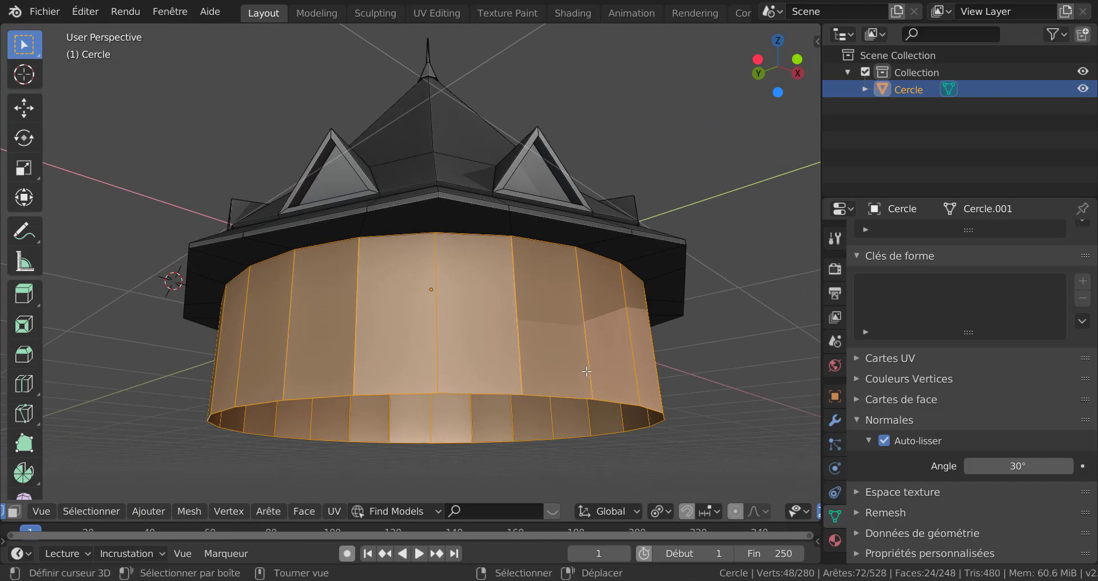
{"action": "left_click", "coordinate": [587, 371]}
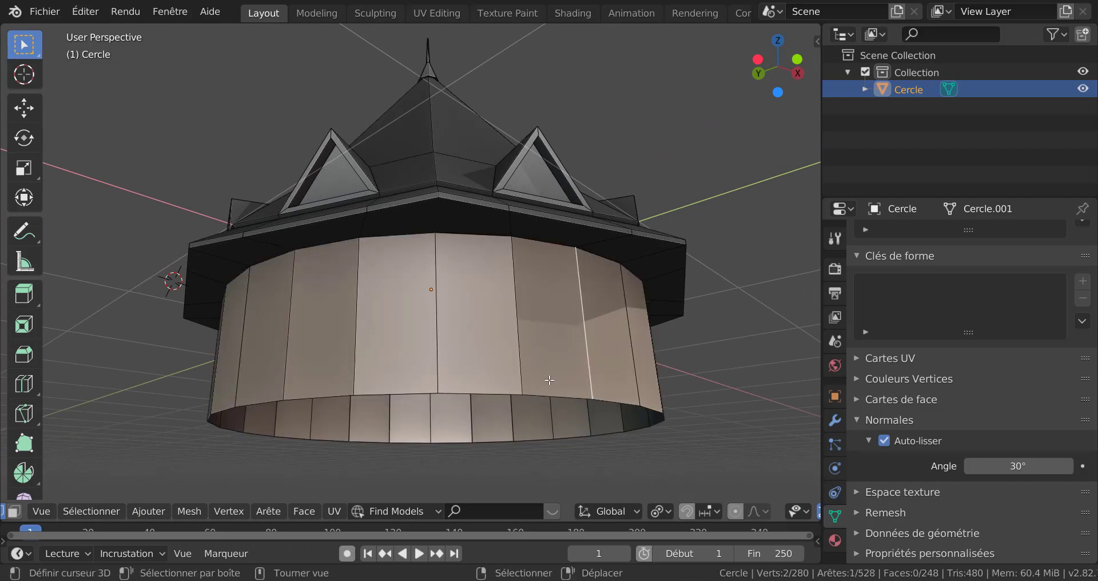
{"action": "middle_click_drag", "start_coordinate": [573, 370], "coordinate": [562, 359]}
{"action": "left_click", "coordinate": [553, 362], "text": "alt"}
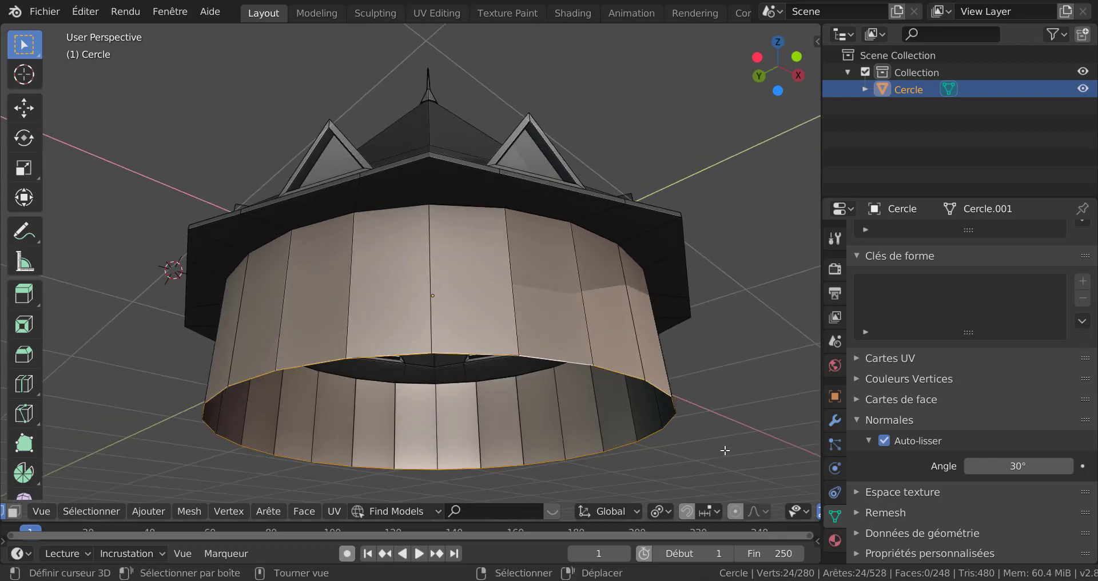
{"action": "key", "text": "q"}
{"action": "mouse_move", "coordinate": [725, 450]}
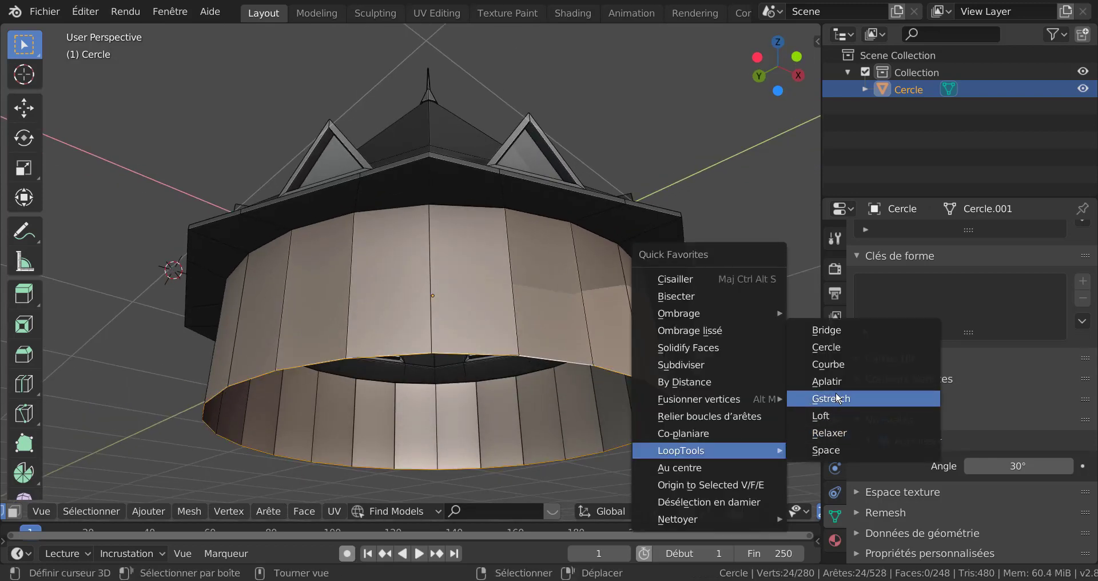
{"action": "left_click", "coordinate": [831, 348]}
- Round the wall's upper edge loop under the roof with LoopTools Circle, leave mesh editing and inspect the wall's shading
{"action": "left_click", "coordinate": [586, 239], "text": "alt"}
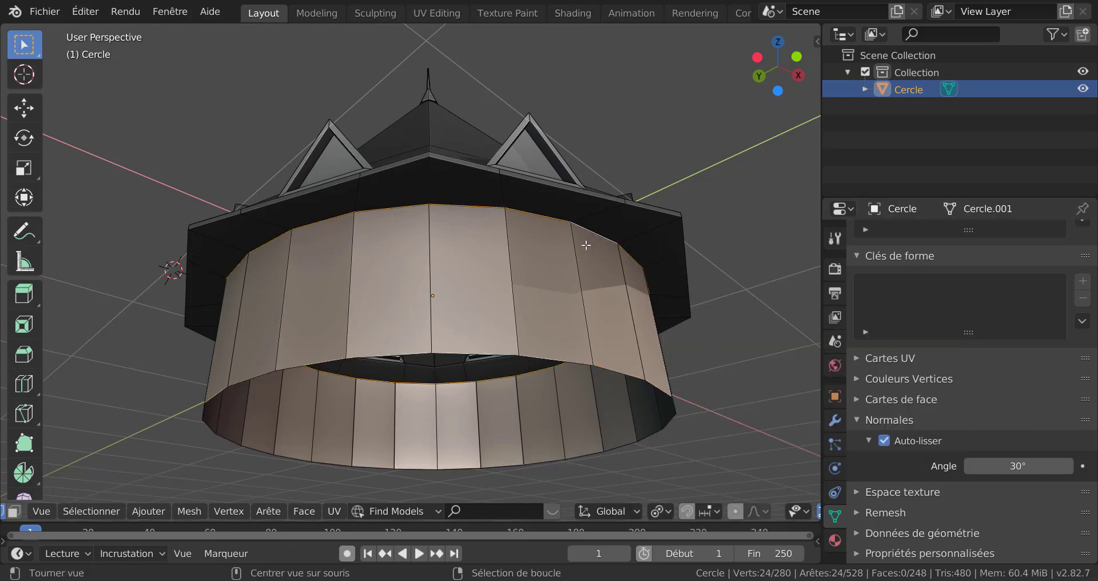
{"action": "key", "text": "q"}
{"action": "mouse_move", "coordinate": [736, 382]}
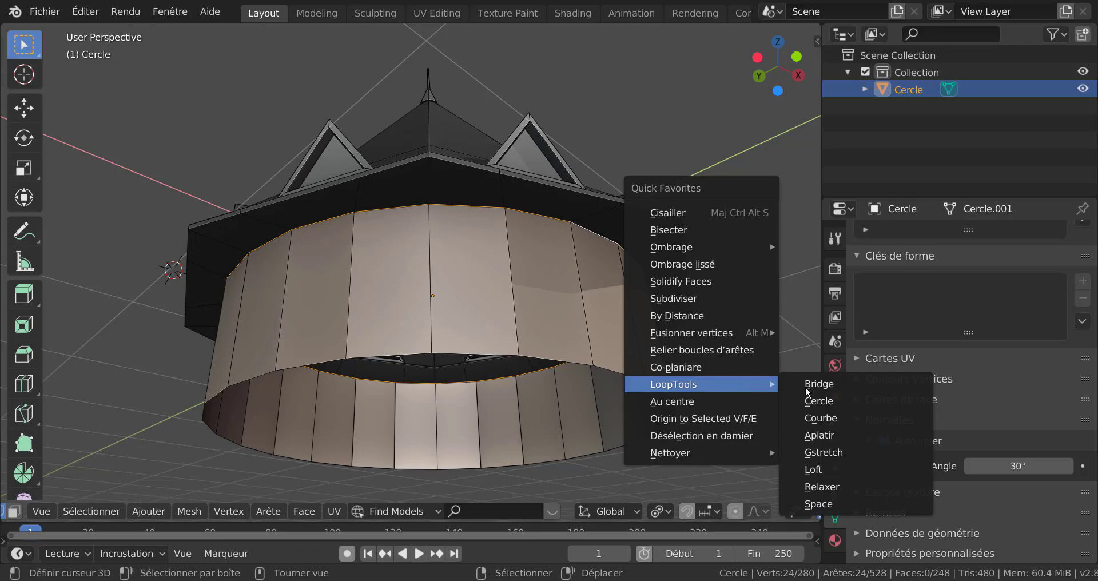
{"action": "left_click", "coordinate": [825, 402]}
{"action": "key", "text": "Tab"}
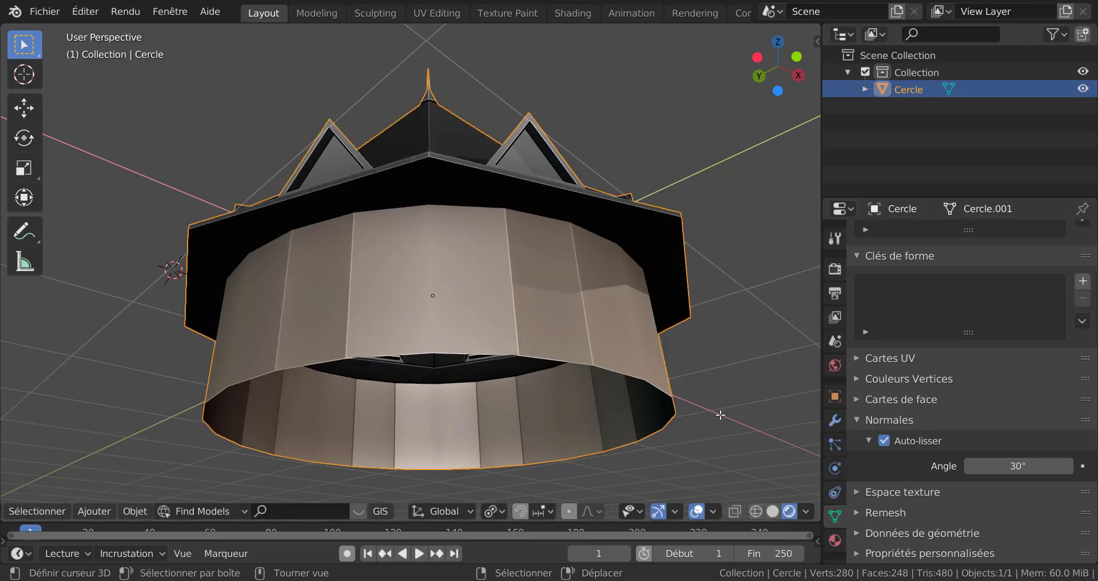
{"action": "scroll", "coordinate": [702, 379], "scroll_direction": "down", "scroll_amount": 3}
{"action": "middle_click_drag", "start_coordinate": [702, 379], "coordinate": [572, 377]}
{"action": "scroll", "coordinate": [647, 432], "scroll_direction": "up", "scroll_amount": 2}
{"action": "scroll", "coordinate": [666, 433], "scroll_direction": "down", "scroll_amount": 3}
{"action": "scroll", "coordinate": [572, 376], "scroll_direction": "up", "scroll_amount": 2}
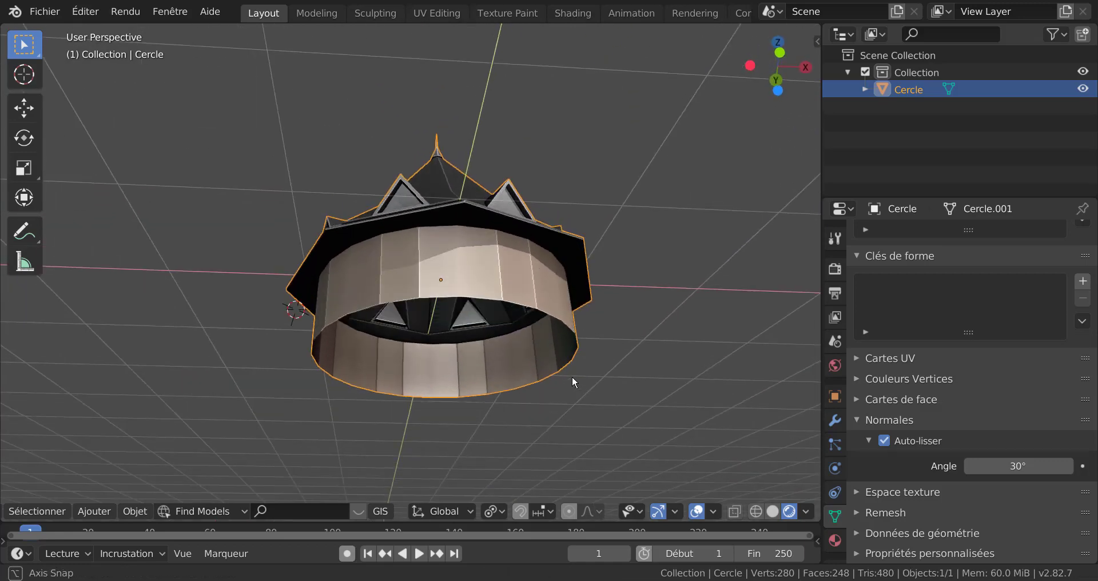
- Select all linked geometry of the wall ring, apply smooth shading to its faces and return to object mode
{"action": "key", "text": "Tab"}
{"action": "scroll", "coordinate": [573, 373], "scroll_direction": "up", "scroll_amount": 2}
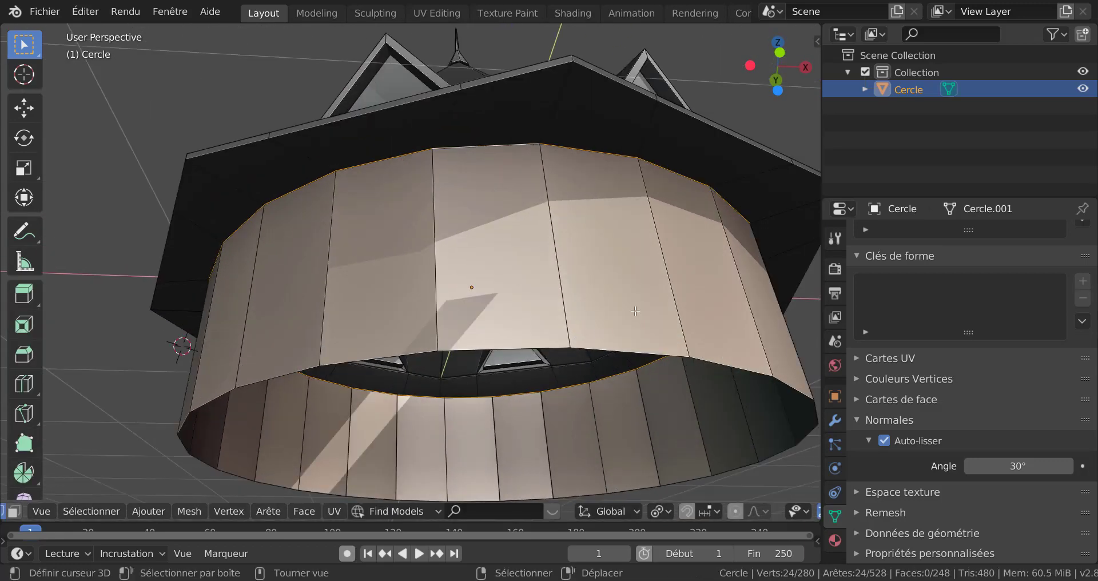
{"action": "key", "text": "Tab"}
{"action": "key", "text": "Tab"}
{"action": "left_click", "coordinate": [580, 303]}
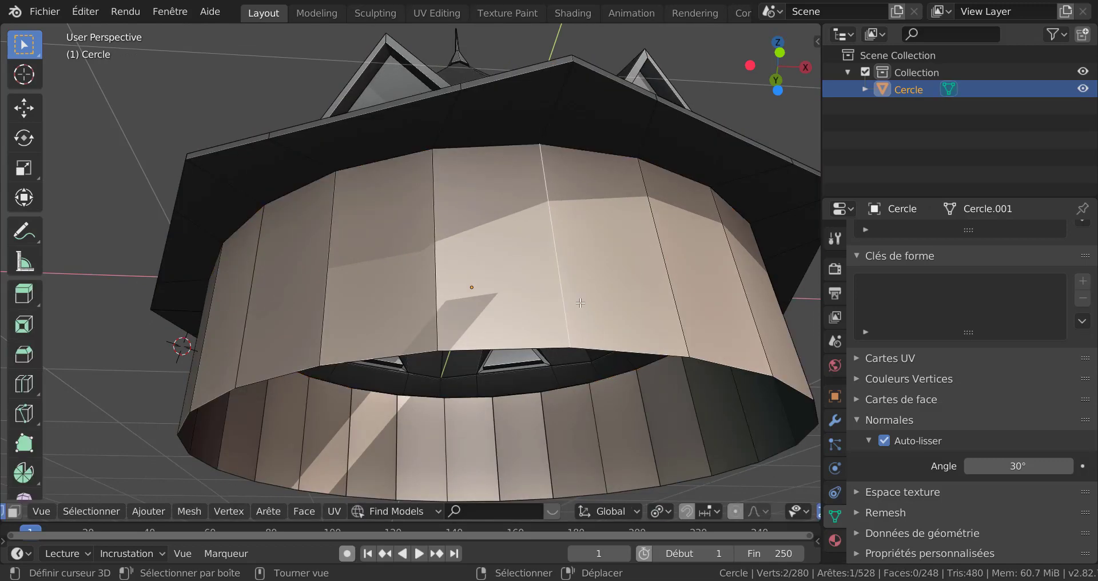
{"action": "key", "text": "ctrl+l"}
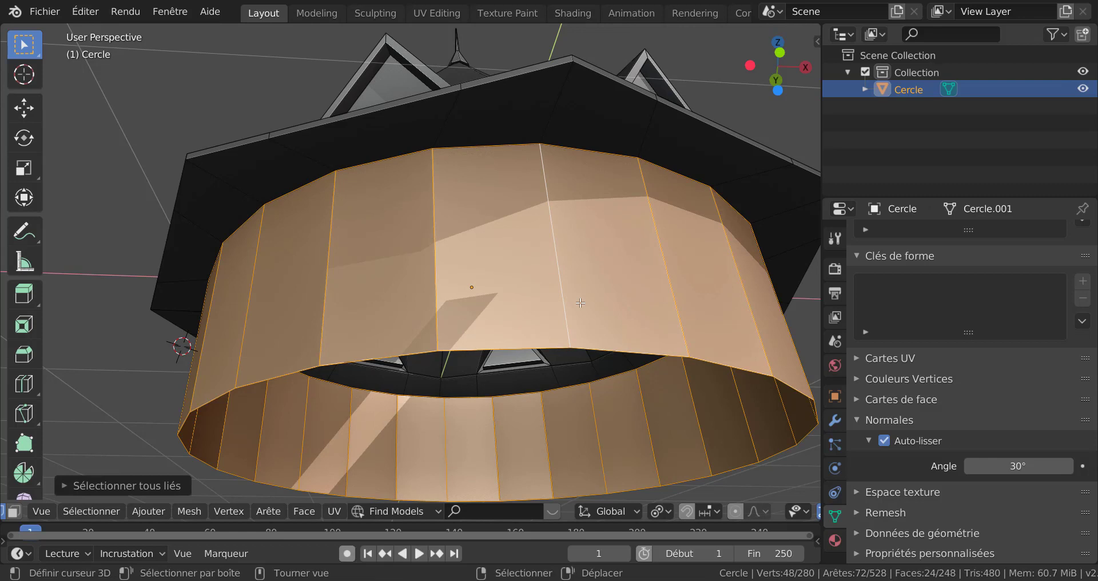
{"action": "left_click", "coordinate": [297, 511]}
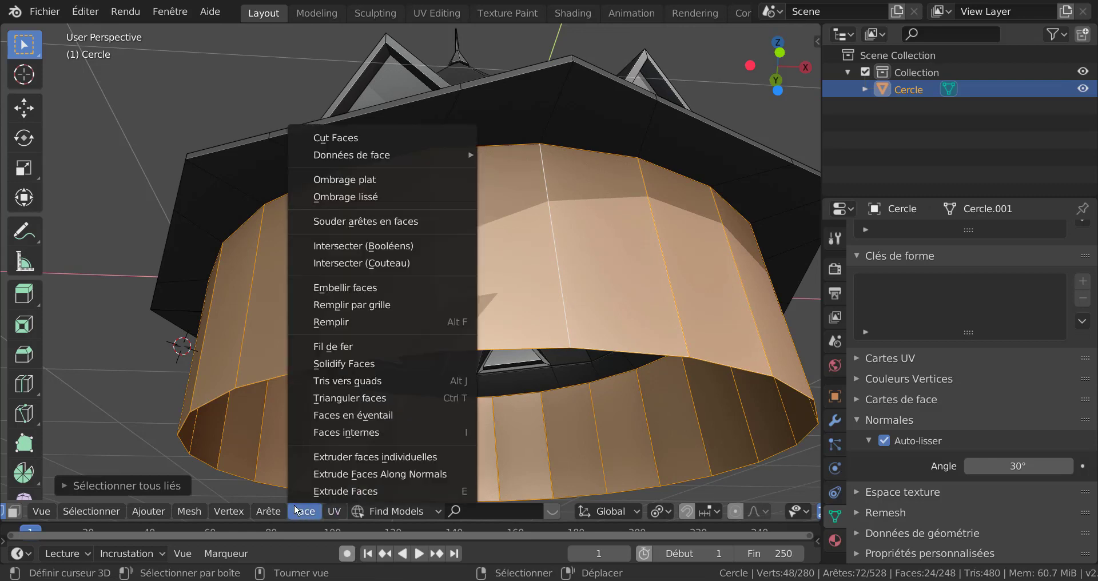
{"action": "left_click", "coordinate": [339, 197]}
{"action": "key", "text": "Tab"}
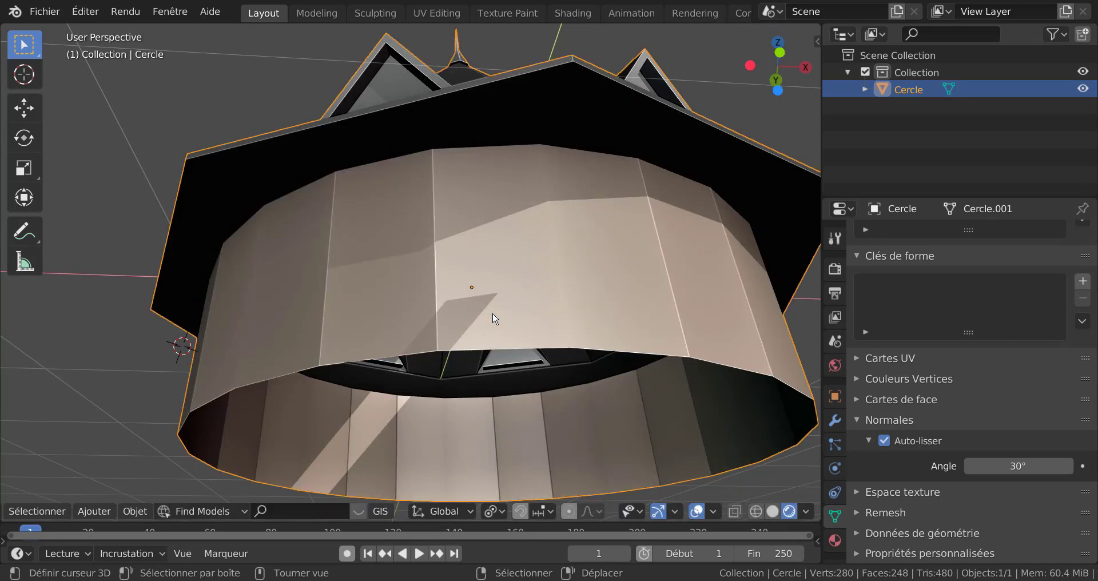
{"action": "scroll", "coordinate": [503, 332], "scroll_direction": "down", "scroll_amount": 3}
{"action": "middle_click_drag", "start_coordinate": [516, 345], "coordinate": [590, 385]}
{"action": "scroll", "coordinate": [578, 373], "scroll_direction": "down", "scroll_amount": 2}
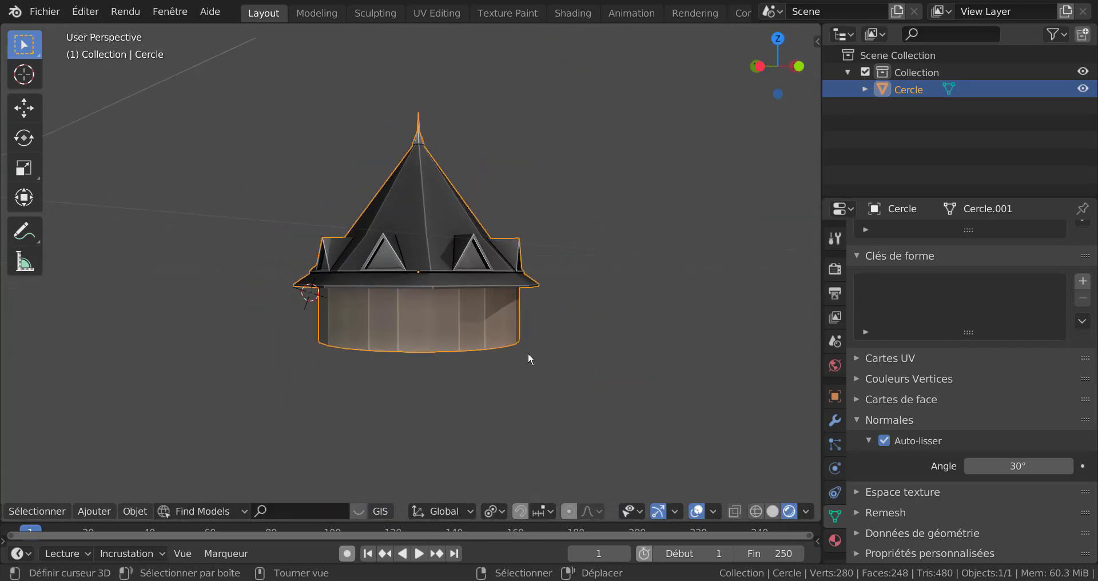
- Select the wall's lower edge loop in mesh editing and move it up about 0.42 m along the global Z axis
{"action": "middle_click_drag", "start_coordinate": [528, 352], "coordinate": [469, 320]}
{"action": "key", "text": "Tab"}
{"action": "scroll", "coordinate": [469, 322], "scroll_direction": "up", "scroll_amount": 4}
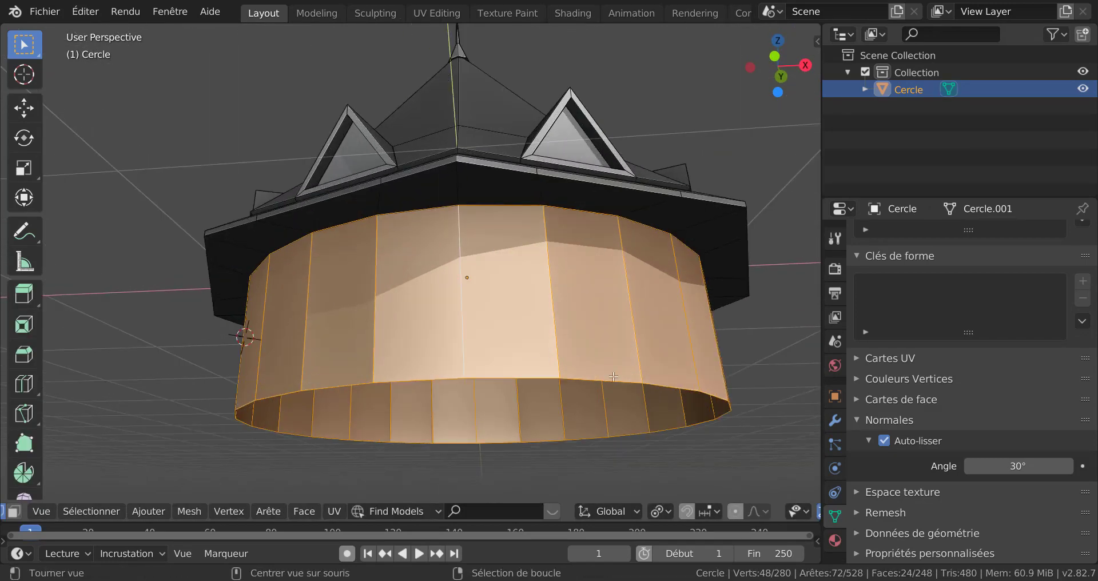
{"action": "left_click", "coordinate": [617, 377], "text": "alt"}
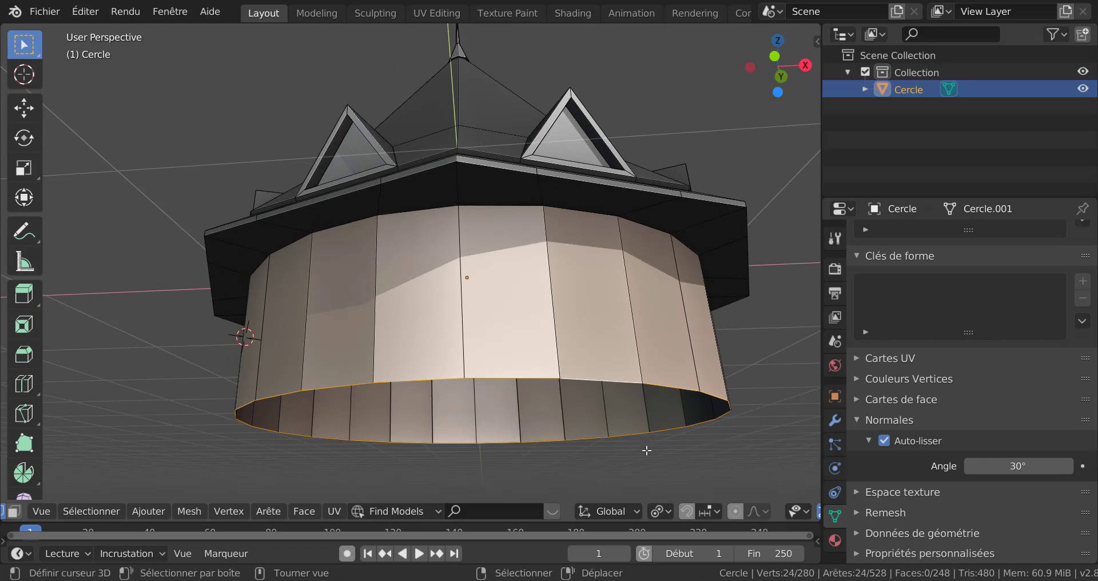
{"action": "key", "text": "g"}
{"action": "key", "text": "z"}
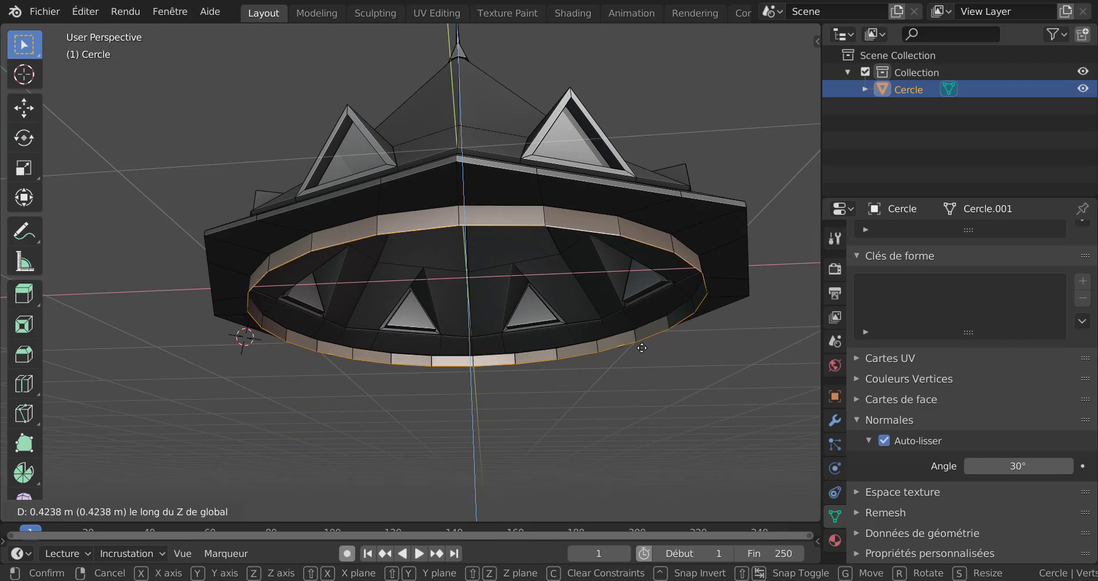
- Move the lower edge of the ring under the roof about 0.42 m along Z to leave a thin band
{"action": "left_click", "coordinate": [642, 348]}
{"action": "middle_click_drag", "start_coordinate": [641, 348], "coordinate": [674, 393]}
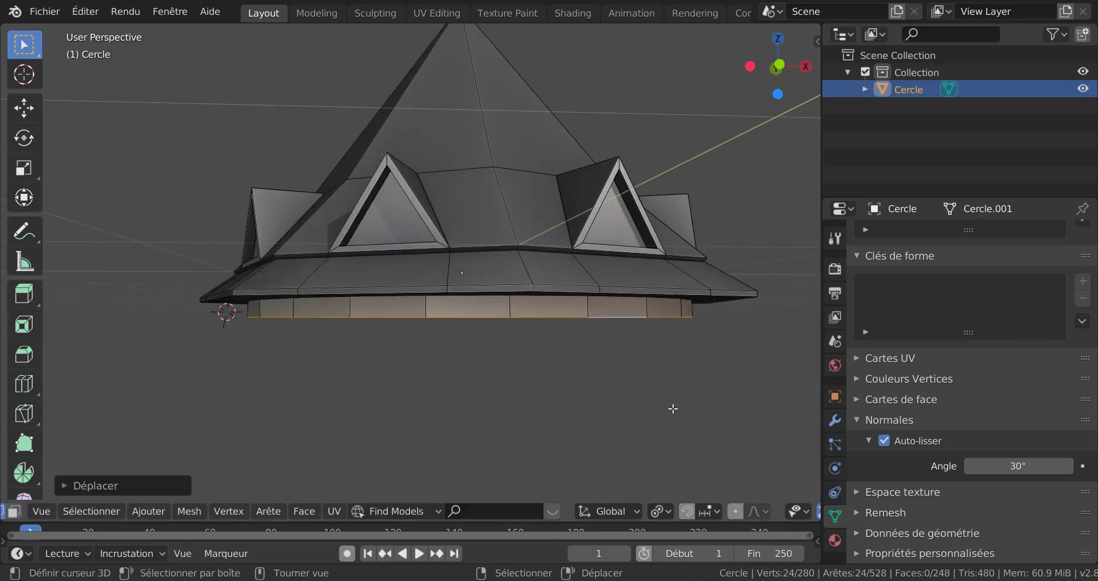
{"action": "scroll", "coordinate": [734, 421], "scroll_direction": "down", "scroll_amount": 2}
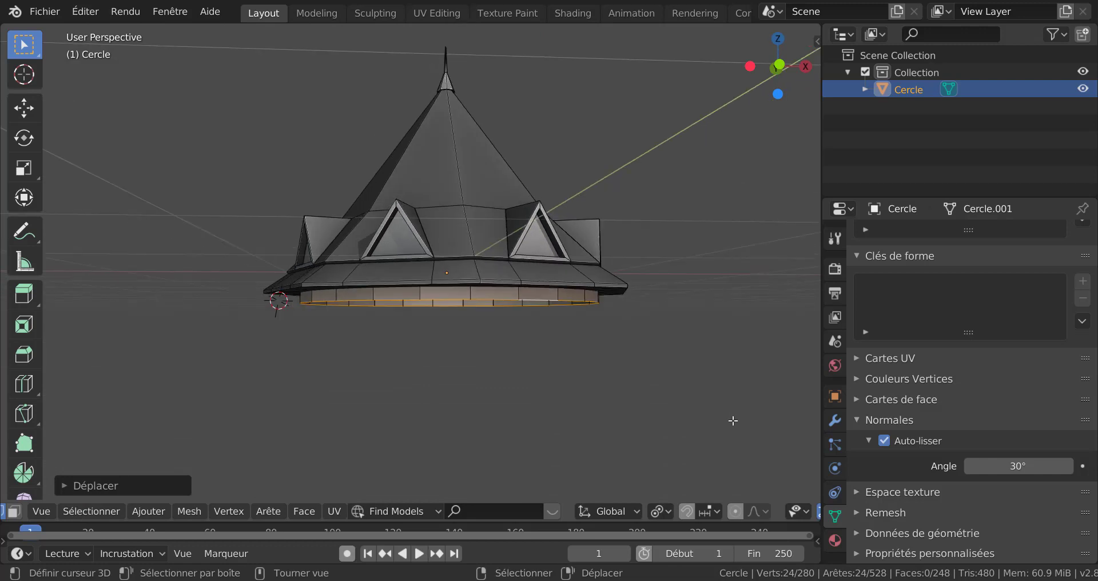
{"action": "scroll", "coordinate": [733, 421], "scroll_direction": "up", "scroll_amount": 1}
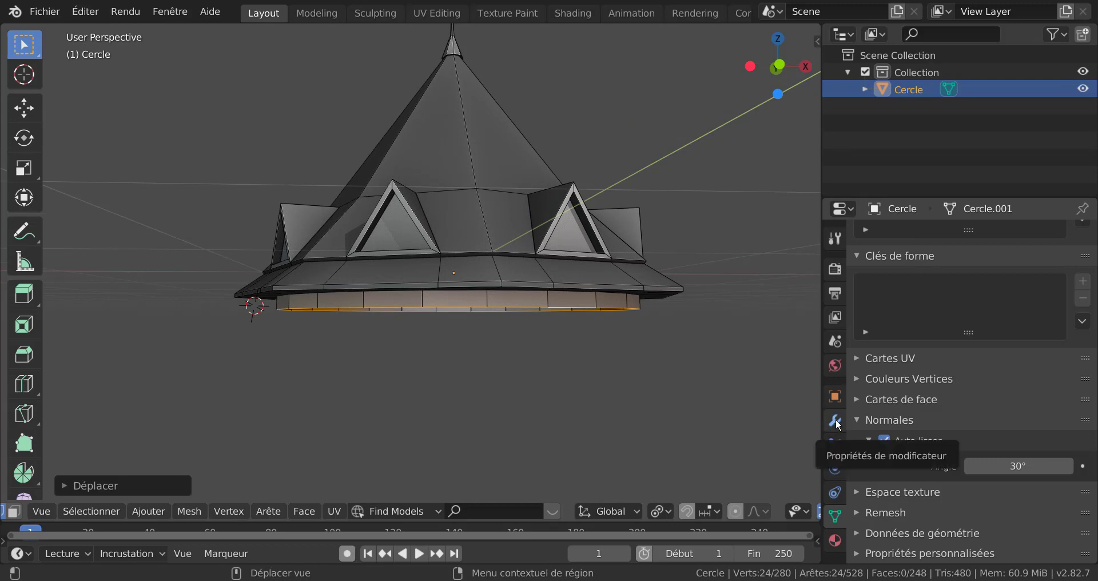
- Add a material slot to the roof object and create a new material in it
{"action": "left_click", "coordinate": [834, 541]}
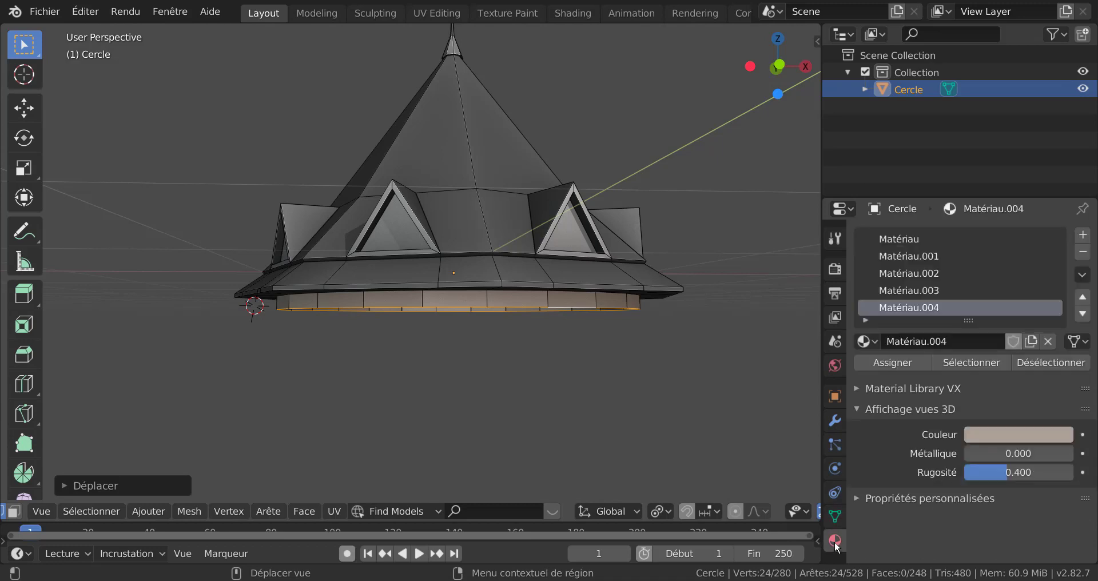
{"action": "left_click", "coordinate": [1082, 241]}
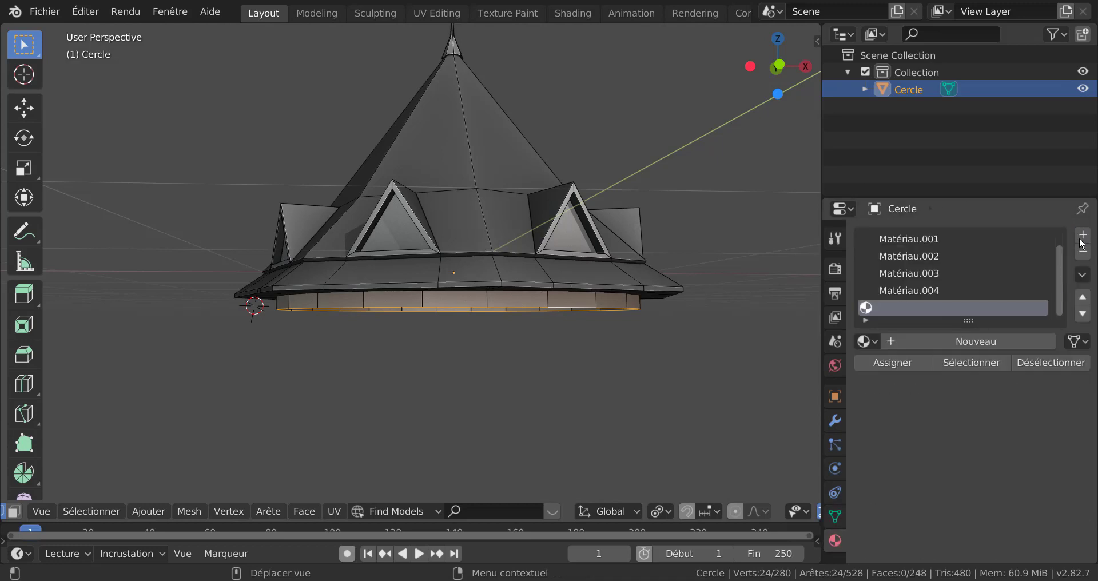
{"action": "left_click", "coordinate": [979, 343]}
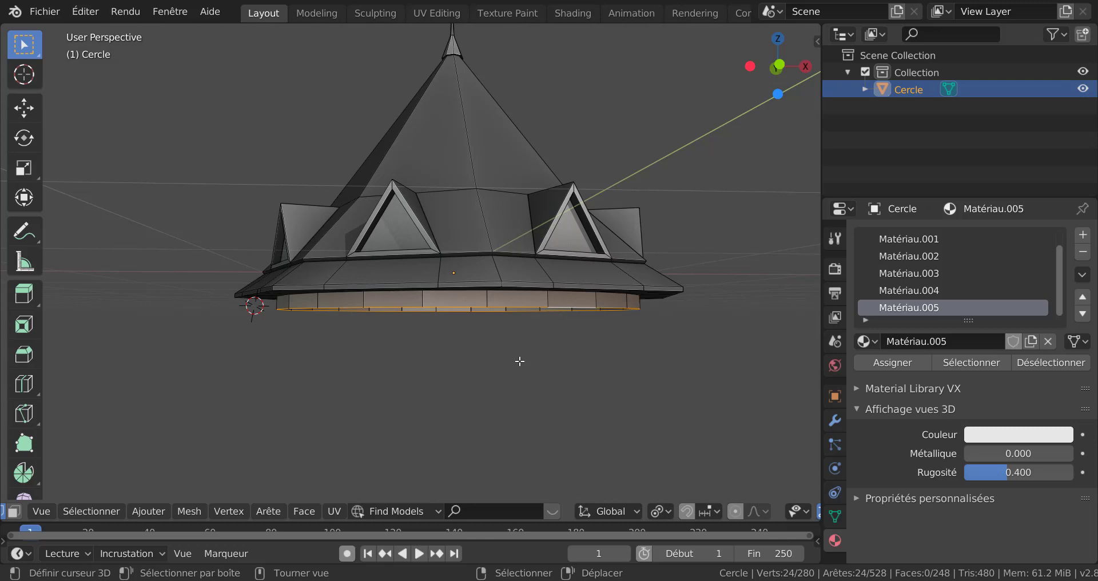
- Assign the new material to the entire ring under the roof, coloured dark brown with hue 0.087, saturation 0.401 and value 0.404
{"action": "key", "text": "a"}
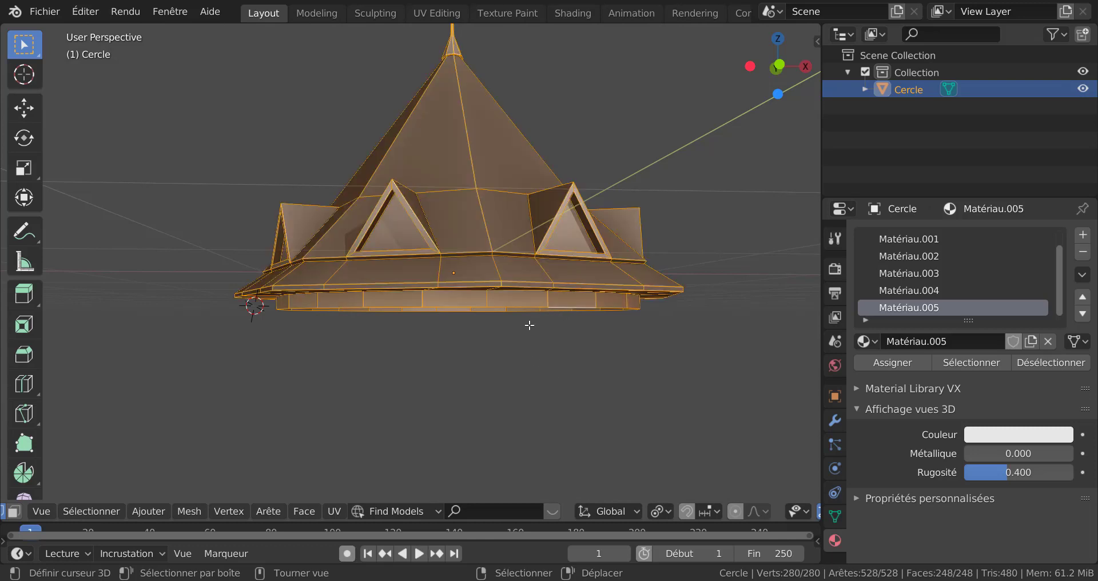
{"action": "left_click", "coordinate": [553, 305]}
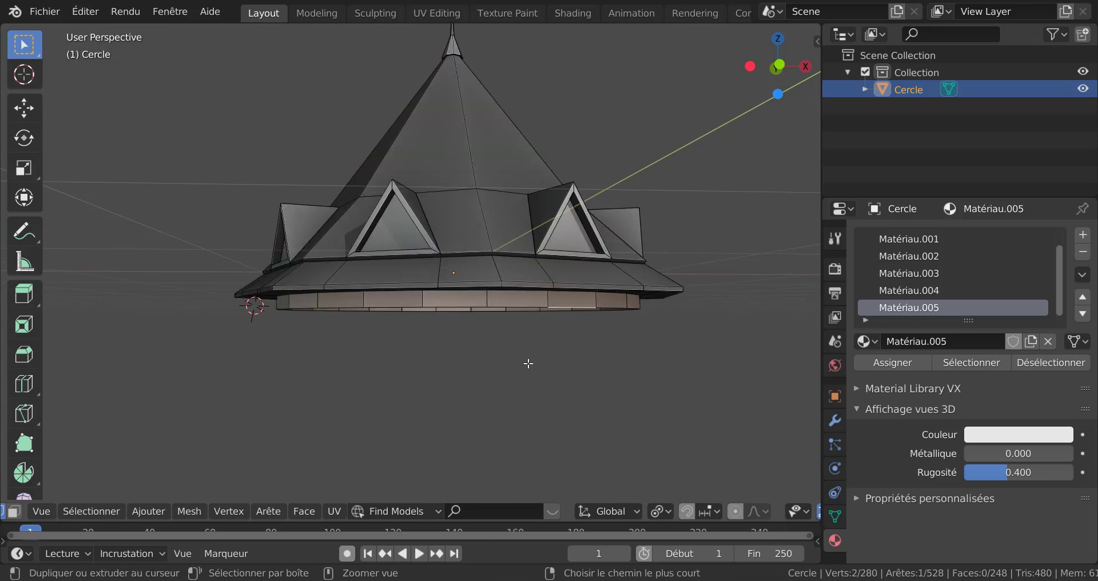
{"action": "key", "text": "ctrl+l"}
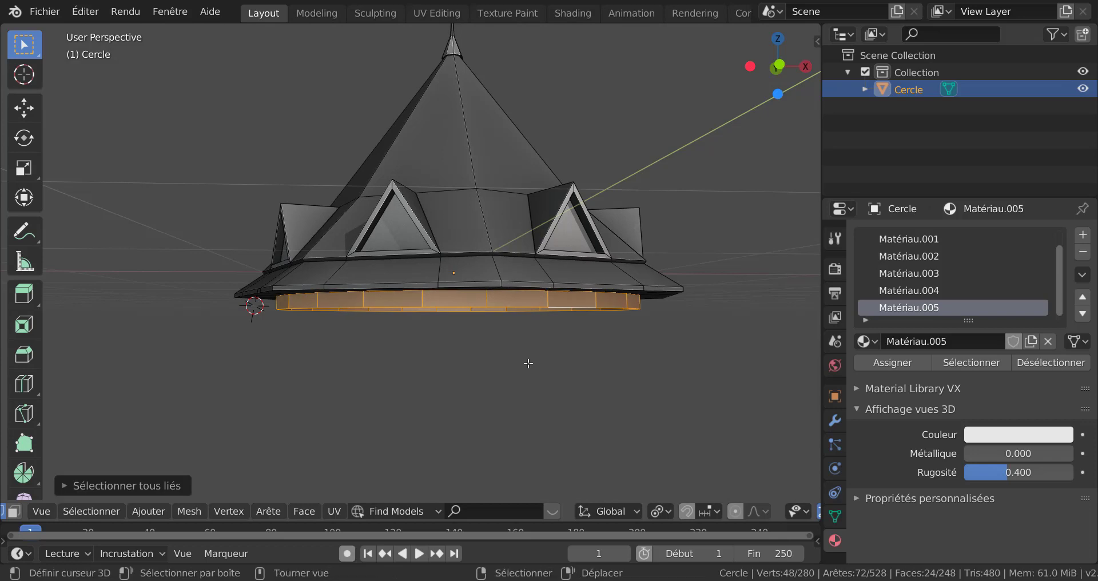
{"action": "left_click", "coordinate": [1000, 435]}
{"action": "left_click", "coordinate": [972, 274]}
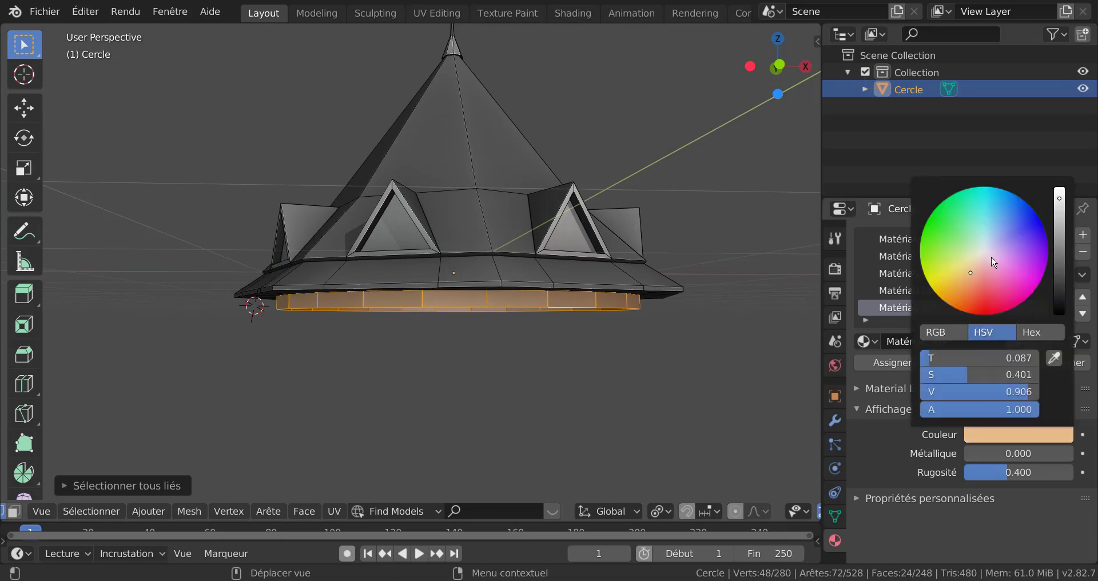
{"action": "left_click_drag", "start_coordinate": [1059, 221], "coordinate": [1061, 262]}
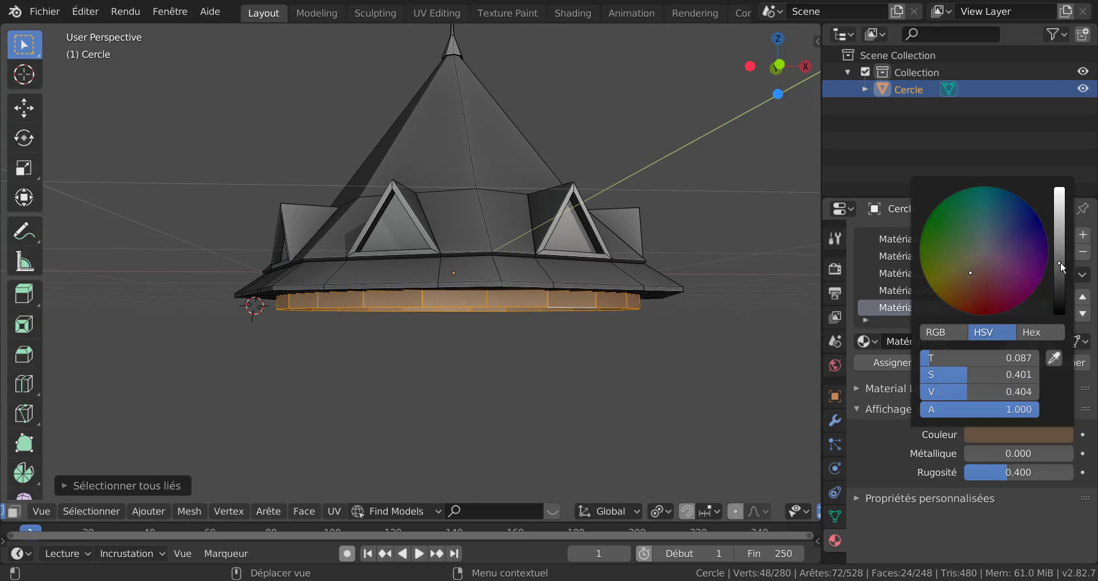
{"action": "left_click", "coordinate": [902, 362]}
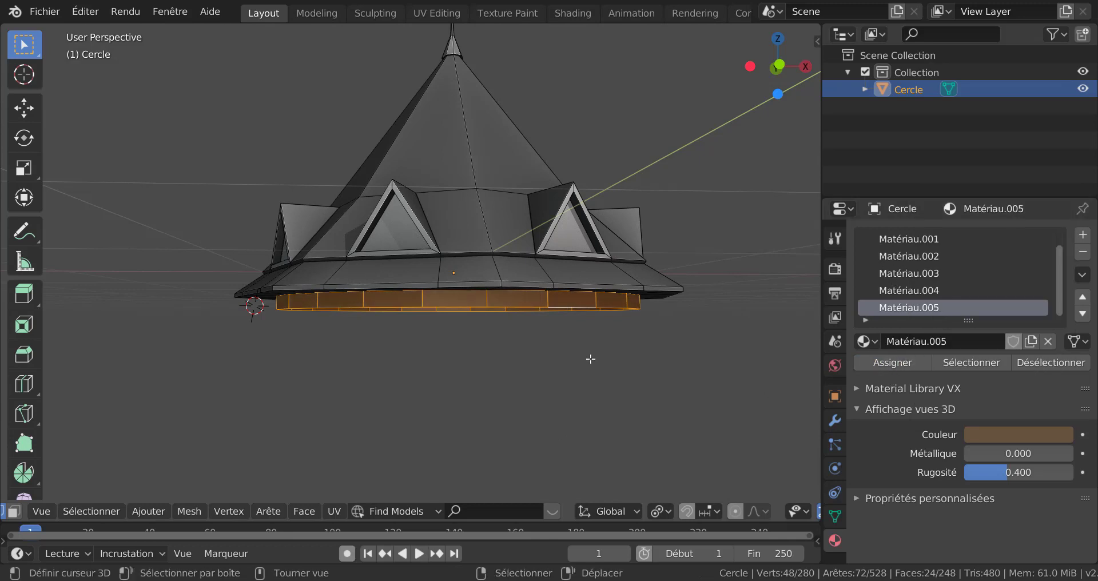
- Extrude the brown ring's bottom edge loop about 0.2 m downward along Z to form a wall
{"action": "key", "text": "alt"}
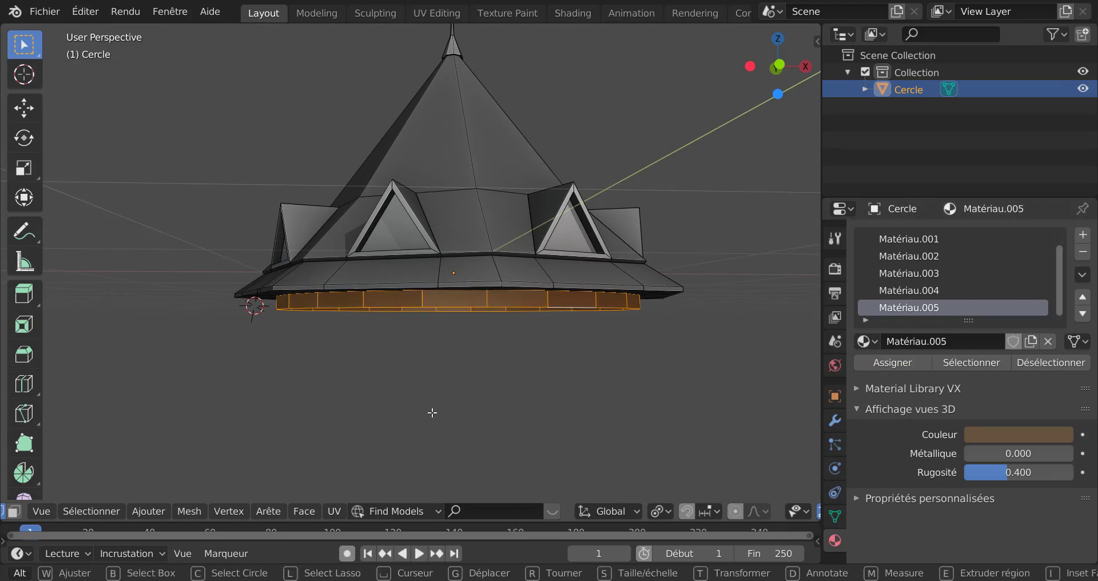
{"action": "left_click", "coordinate": [535, 307]}
{"action": "left_click", "coordinate": [536, 308], "text": "alt"}
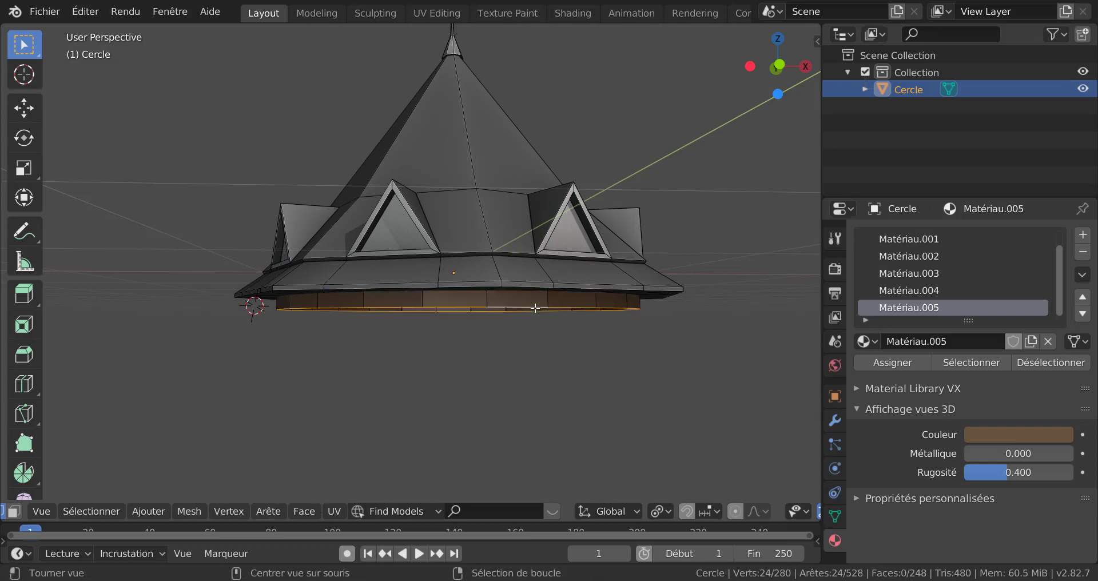
{"action": "middle_click_drag", "start_coordinate": [586, 406], "coordinate": [598, 405]}
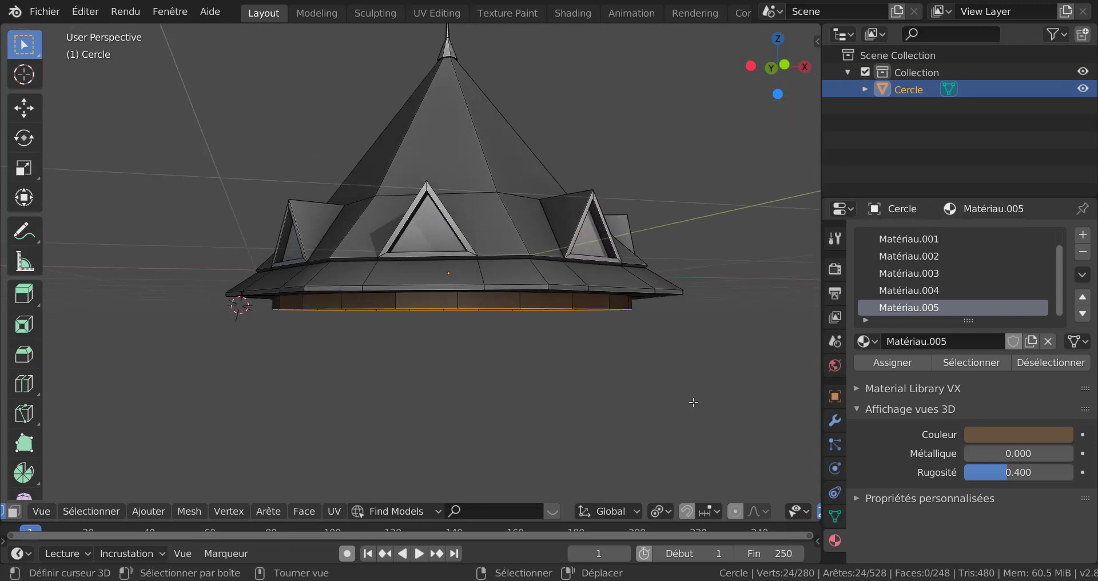
{"action": "key", "text": "e"}
{"action": "key", "text": "z"}
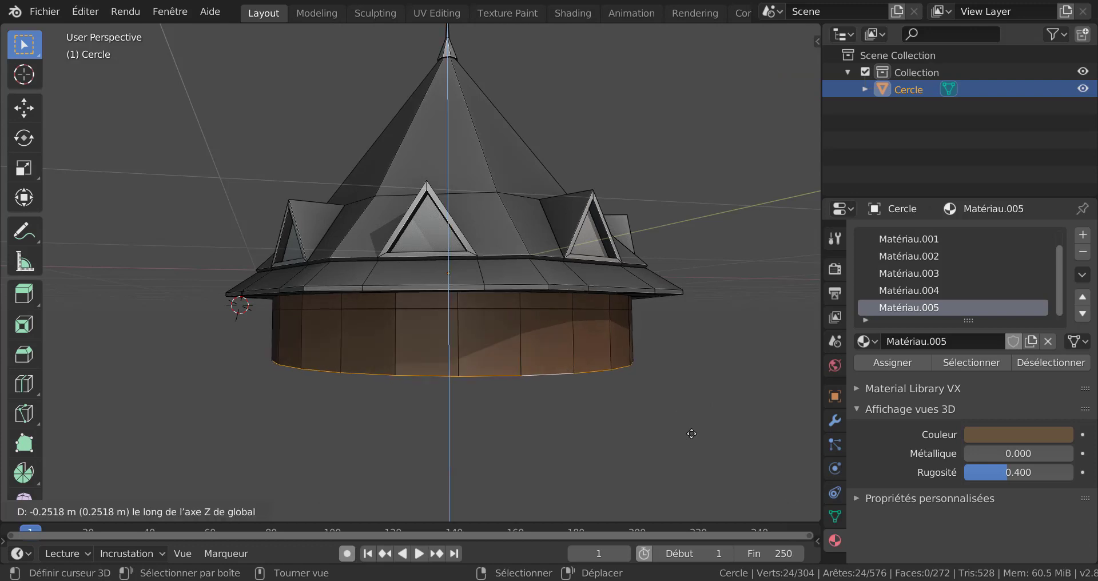
{"action": "left_click", "coordinate": [692, 429]}
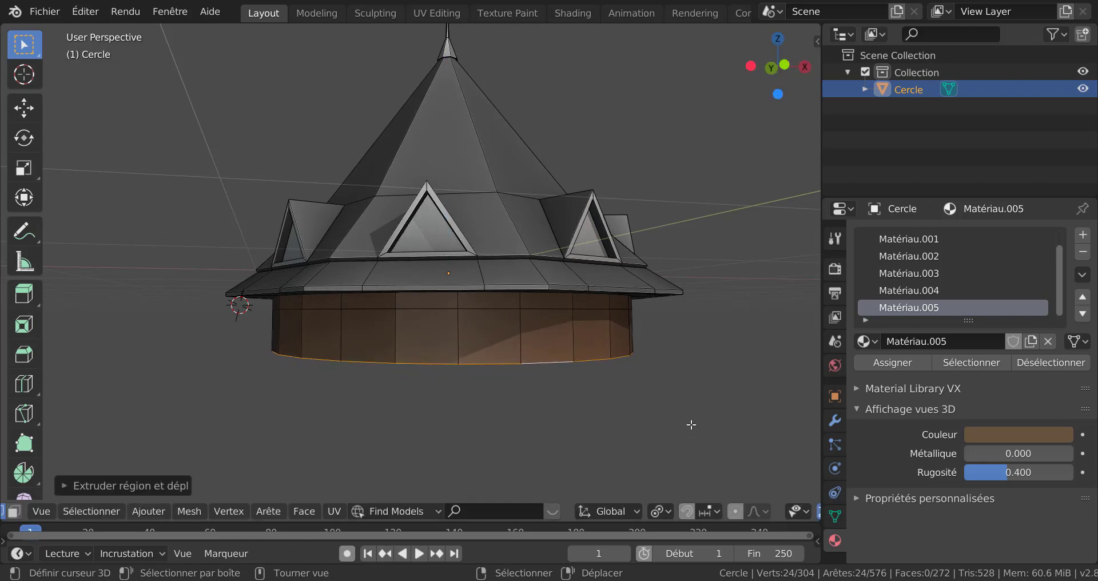
- Expand the selection to the newly extruded wall faces and create a new material in an additional slot
{"action": "key", "text": "ctrl"}
{"action": "key", "text": "ctrl+KP_Add"}
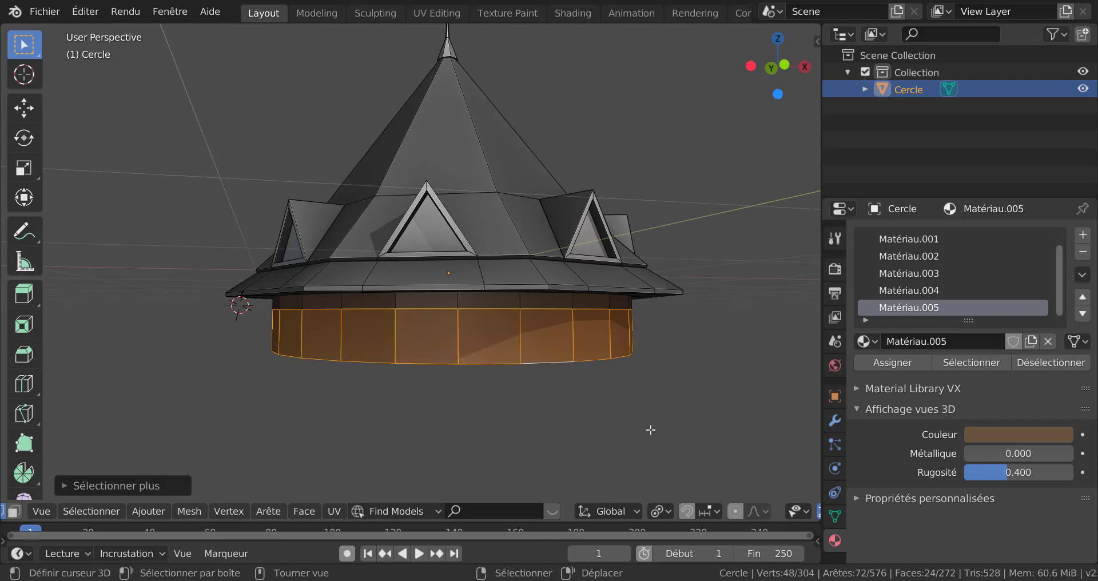
{"action": "left_click", "coordinate": [1082, 235]}
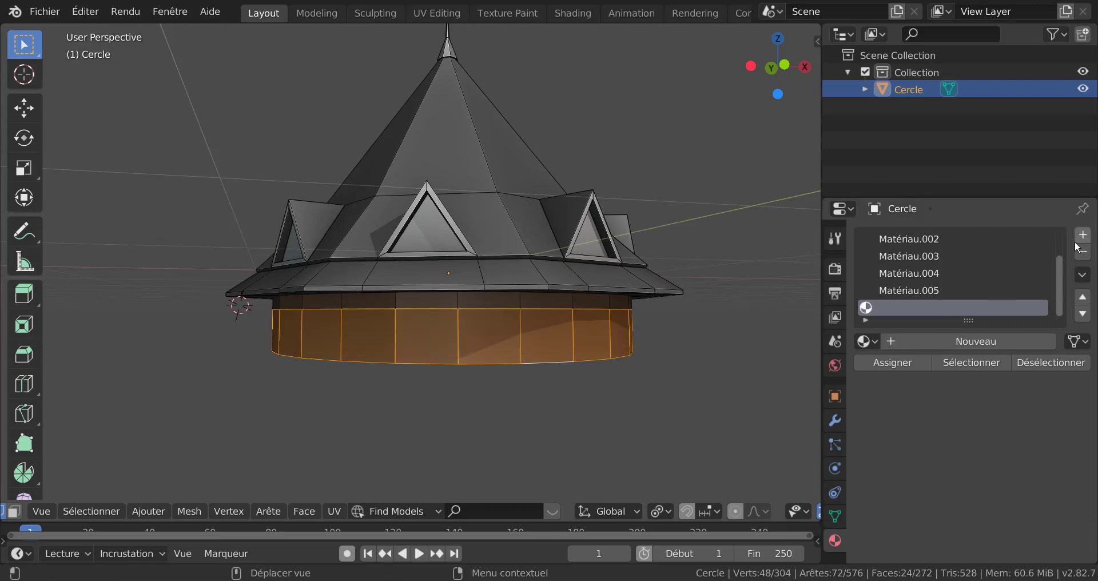
{"action": "left_click", "coordinate": [1001, 339]}
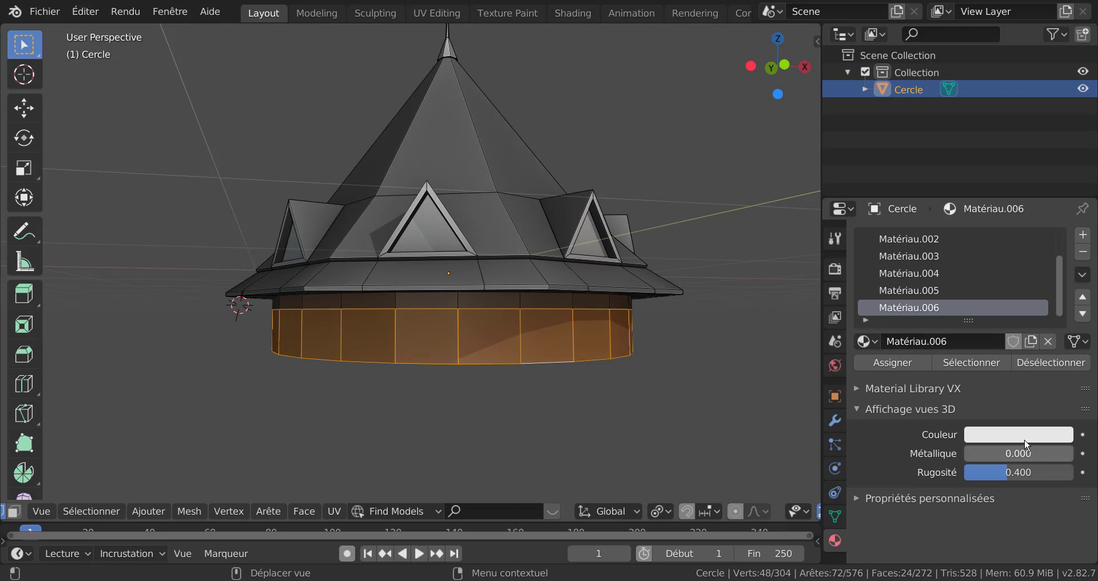
- Set the new material's colour to light beige with value 0.742 and assign it to the selected wall faces
{"action": "left_click", "coordinate": [1024, 442]}
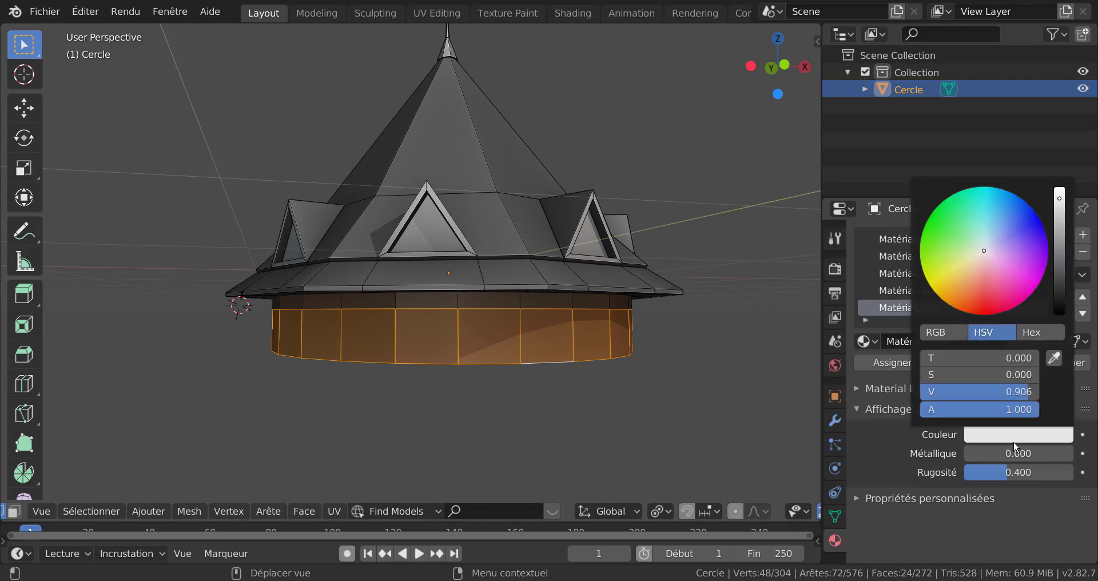
{"action": "left_click", "coordinate": [978, 258]}
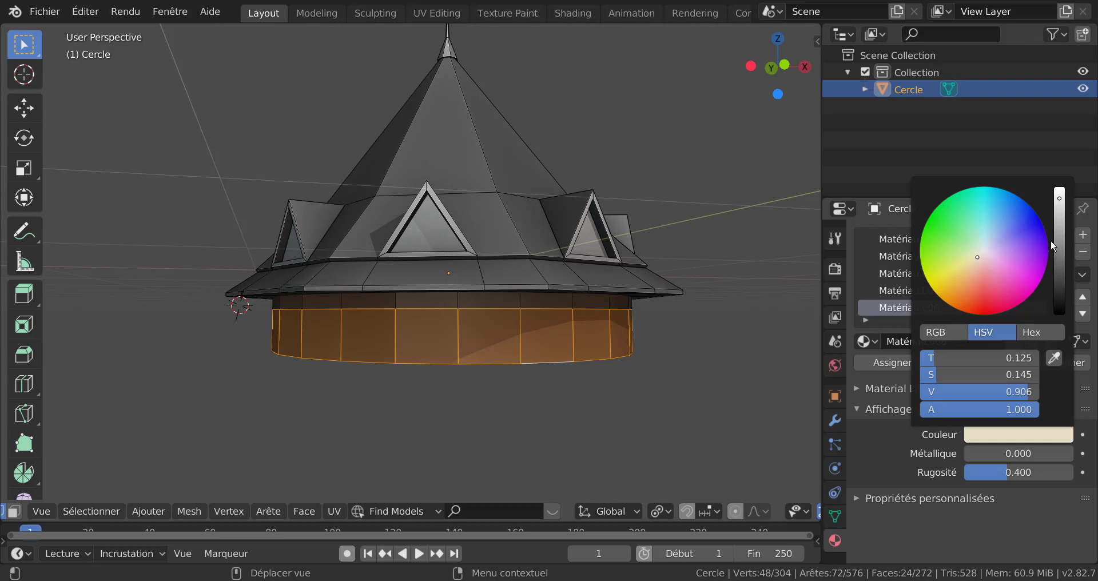
{"action": "left_click", "coordinate": [1060, 219]}
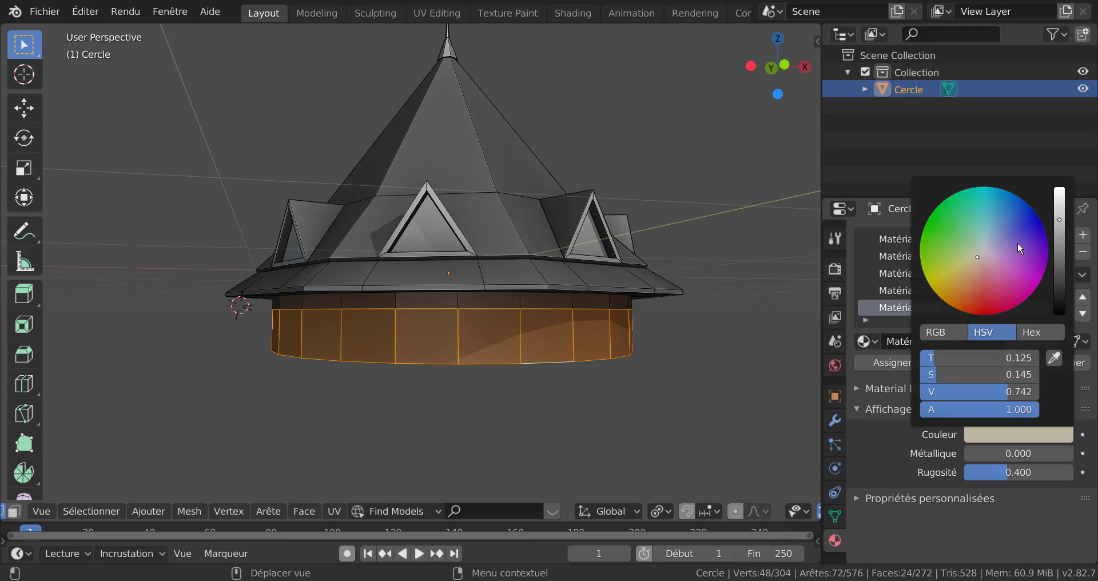
{"action": "left_click", "coordinate": [979, 262]}
{"action": "left_click", "coordinate": [893, 362]}
- Extrude the wall's bottom edge loop a short distance downward along Z to form a thin base band
{"action": "left_click", "coordinate": [593, 369], "text": "alt"}
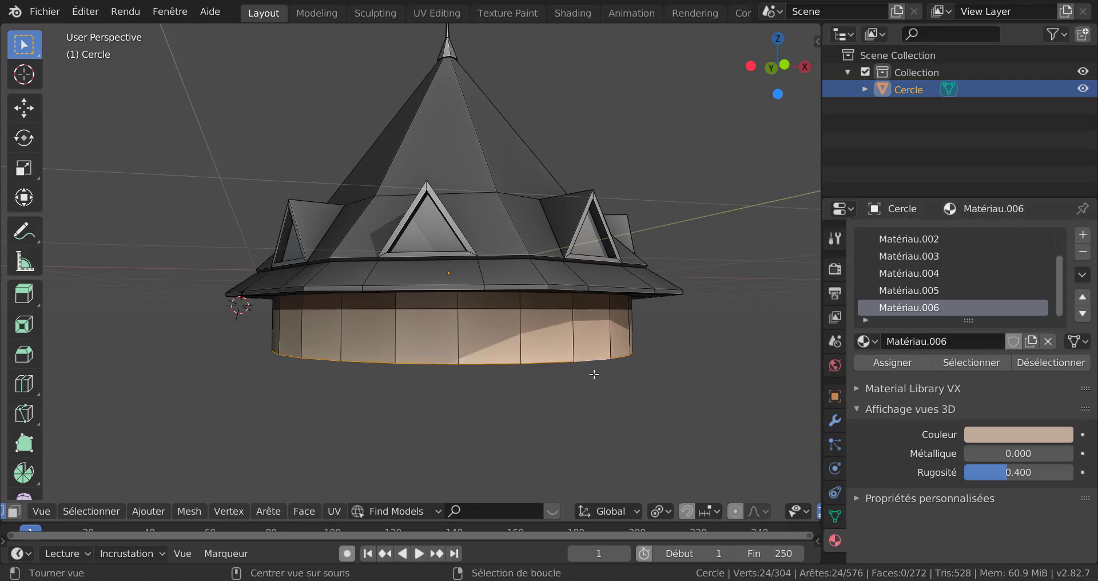
{"action": "scroll", "coordinate": [623, 384], "scroll_direction": "down", "scroll_amount": 1}
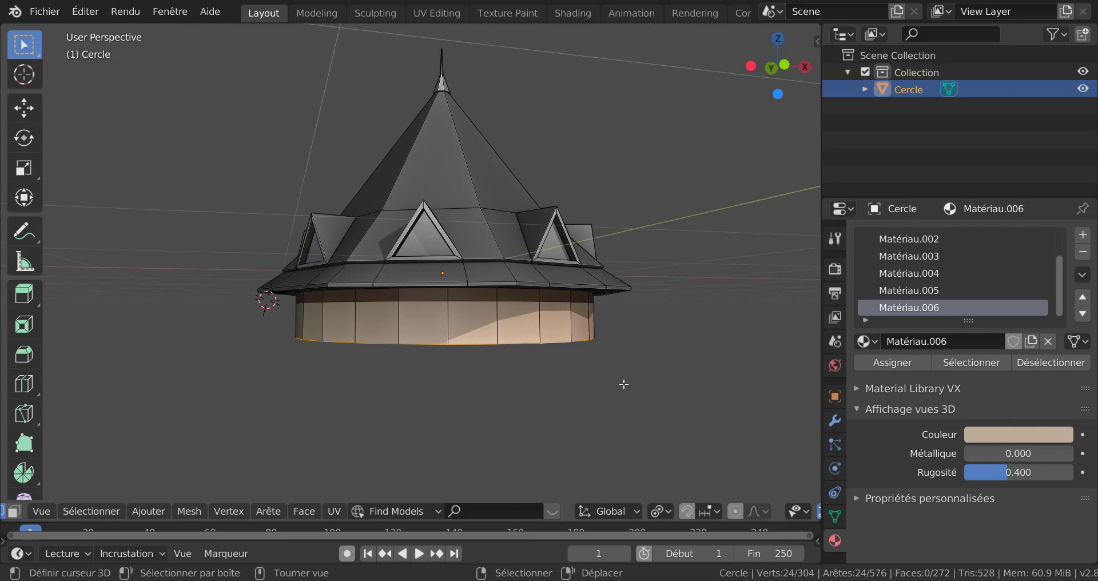
{"action": "key", "text": "e"}
{"action": "key", "text": "y"}
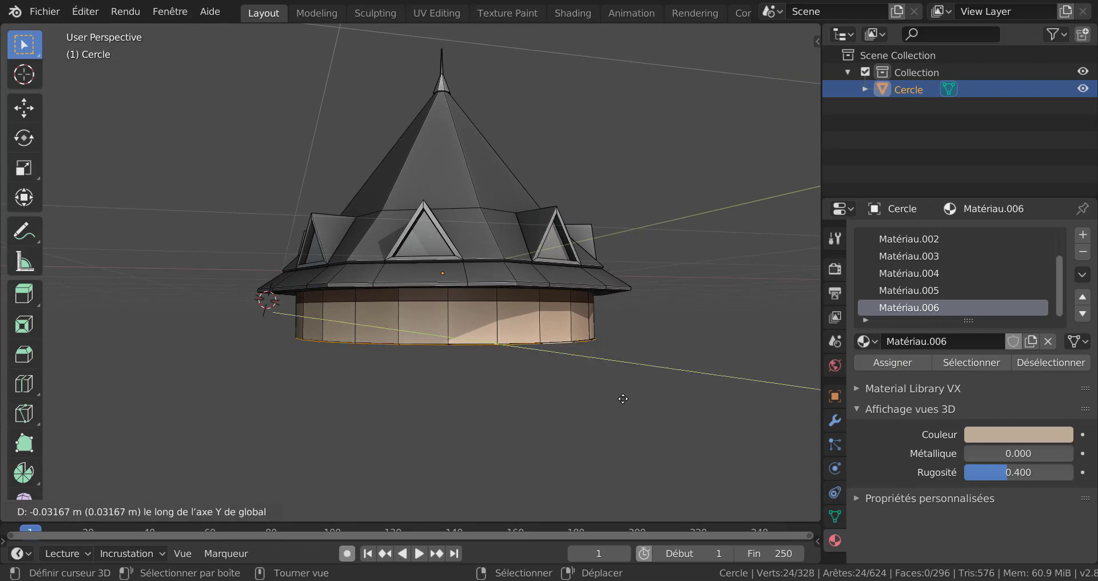
{"action": "left_click", "coordinate": [624, 399]}
{"action": "key", "text": "e"}
{"action": "key", "text": "z"}
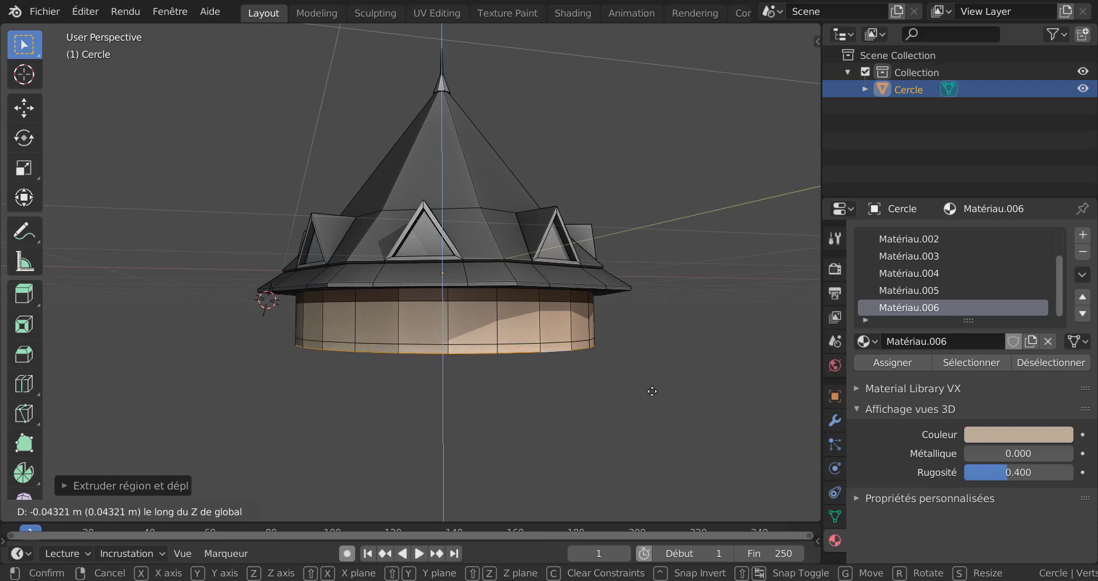
{"action": "left_click", "coordinate": [652, 392]}
- Select the full face loop of the thin base band in face selection mode
{"action": "left_click", "coordinate": [572, 350], "text": "alt"}
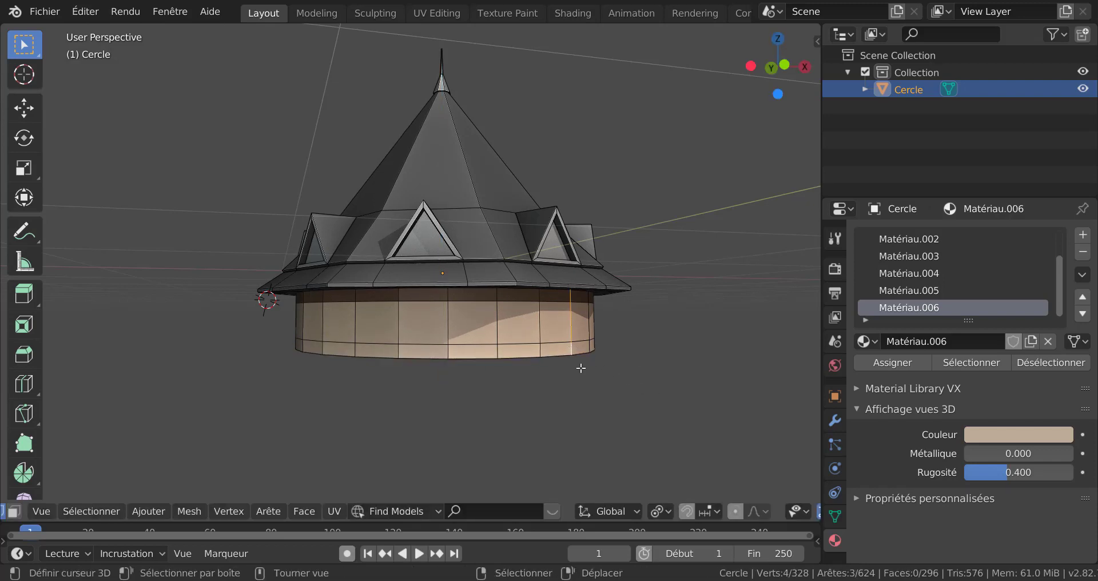
{"action": "key", "text": "3"}
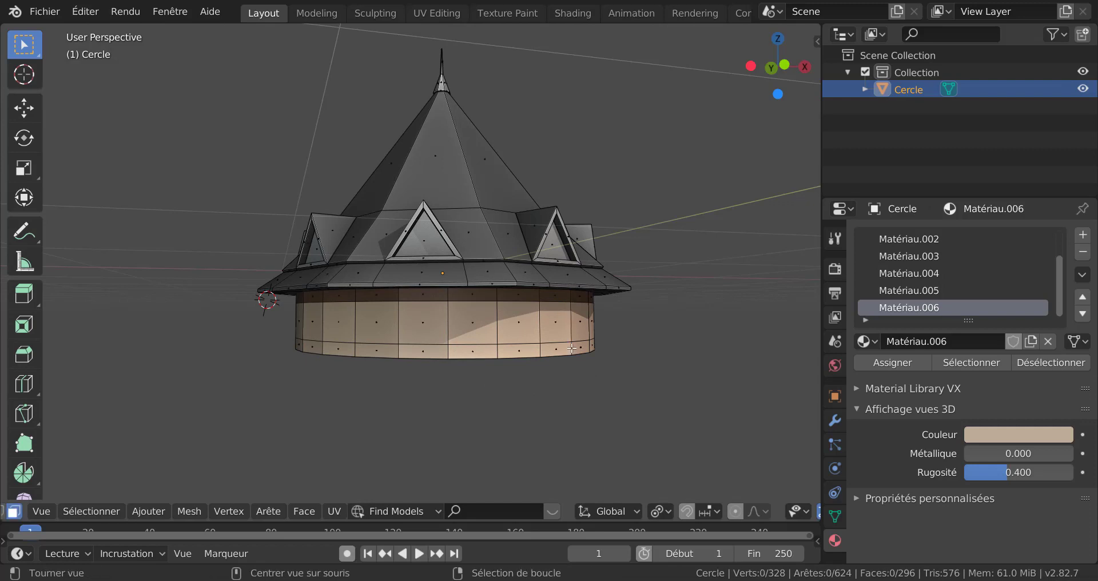
{"action": "left_click", "coordinate": [572, 369], "text": "alt"}
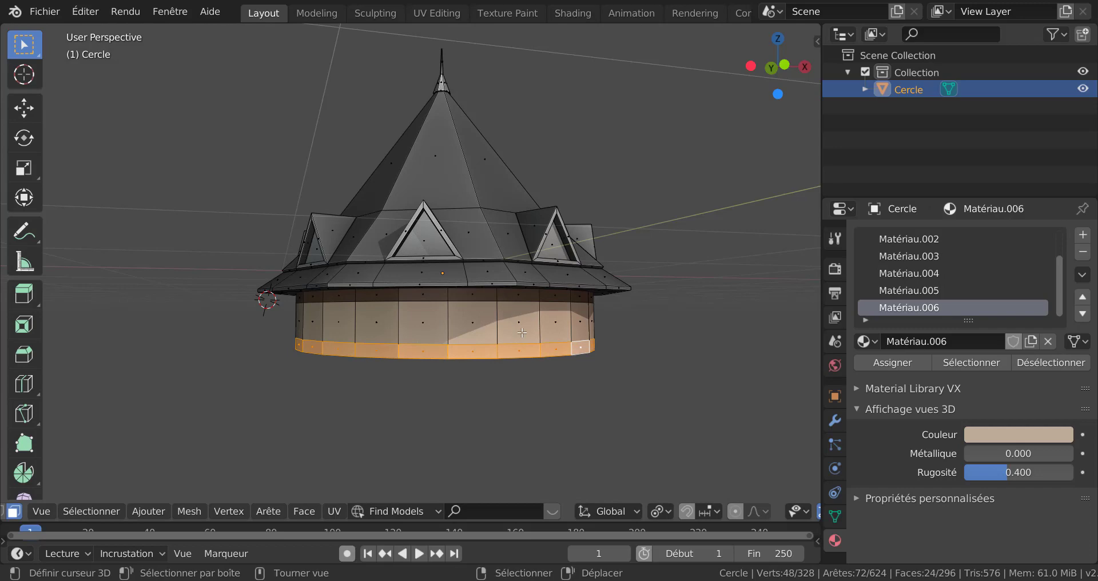
{"action": "scroll", "coordinate": [631, 365], "scroll_direction": "up", "scroll_amount": 5}
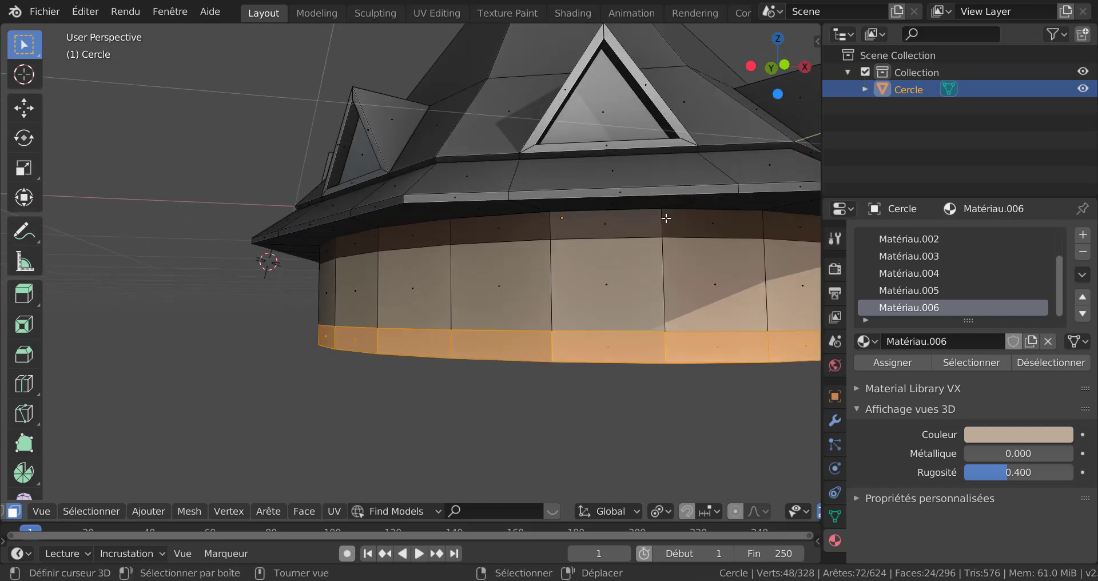
{"action": "scroll", "coordinate": [635, 321], "scroll_direction": "down", "scroll_amount": 5}
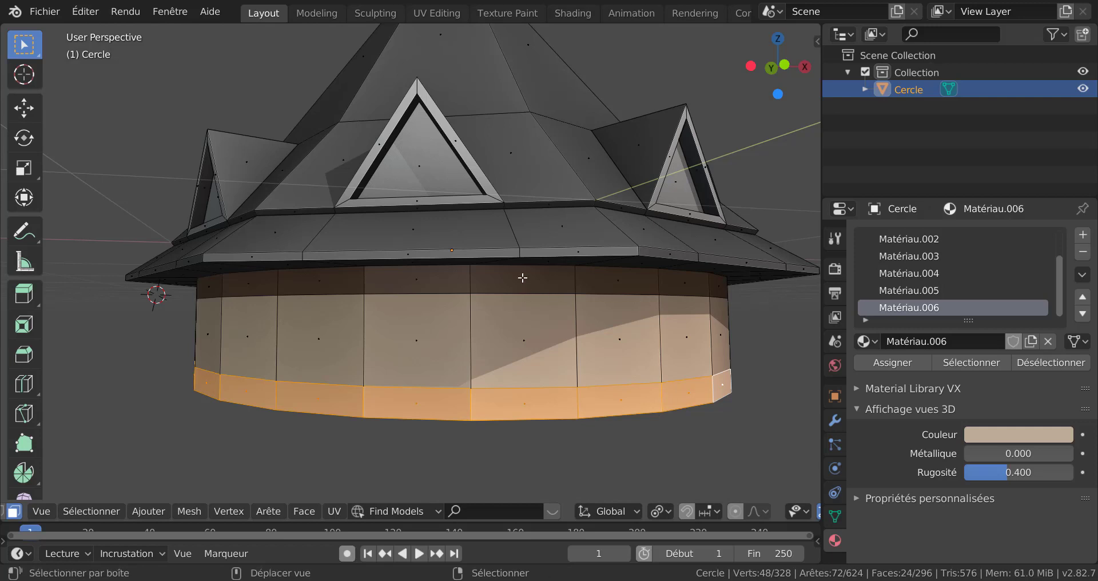
- Check which material the dark brown upper band uses and reselect the base band's face loop
{"action": "left_click", "coordinate": [523, 277], "text": "shift"}
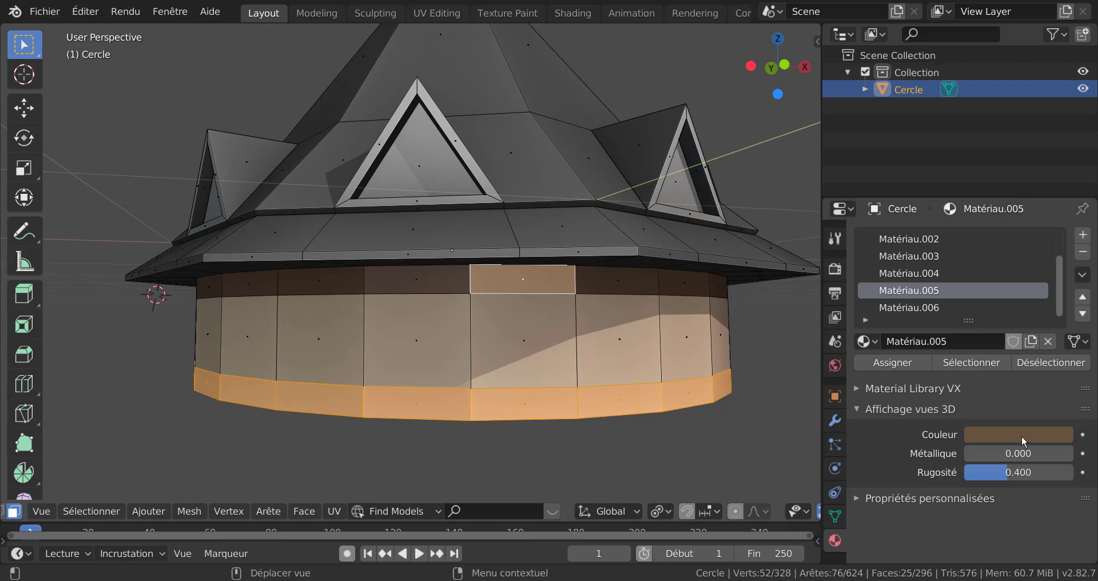
{"action": "key", "text": "alt+a"}
{"action": "left_click", "coordinate": [664, 403], "text": "alt"}
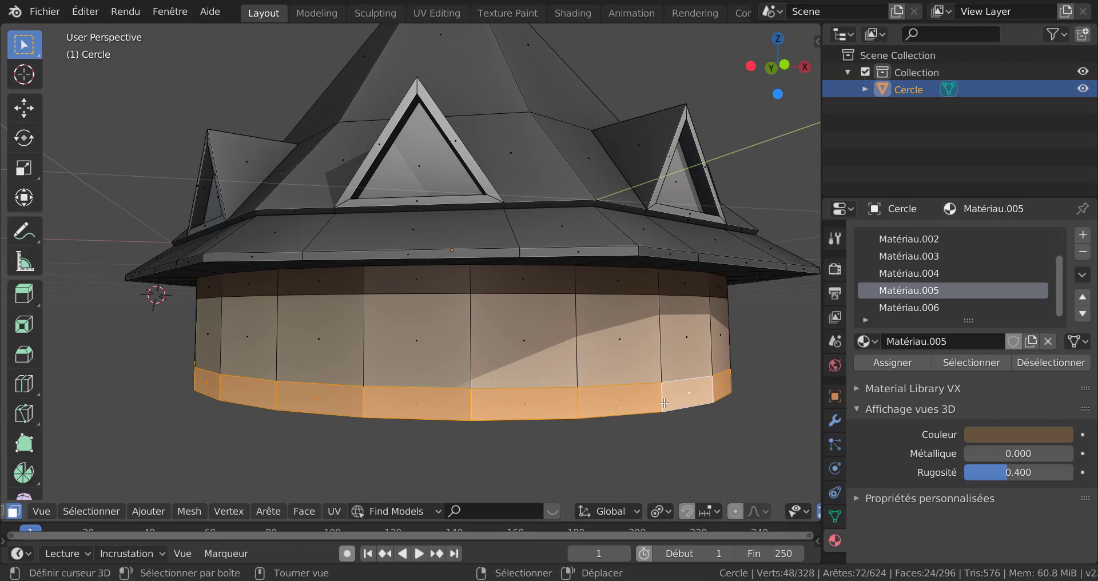
{"action": "left_click", "coordinate": [669, 399], "text": "shift"}
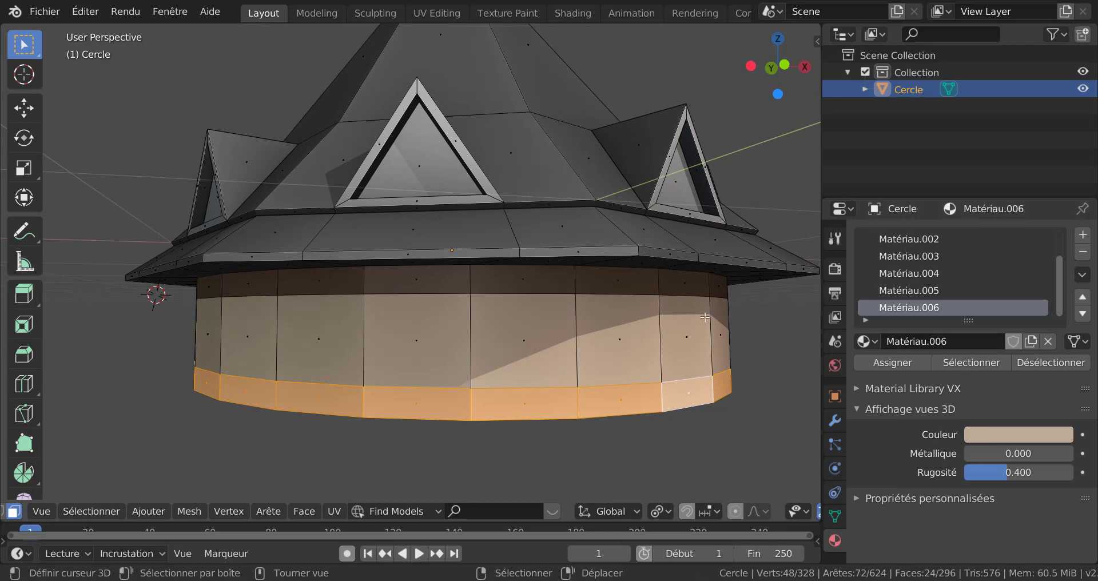
- Assign the upper band's brown material Matériau.005 to the selected base band faces and view the result in object mode
{"action": "left_click", "coordinate": [614, 283], "text": "shift"}
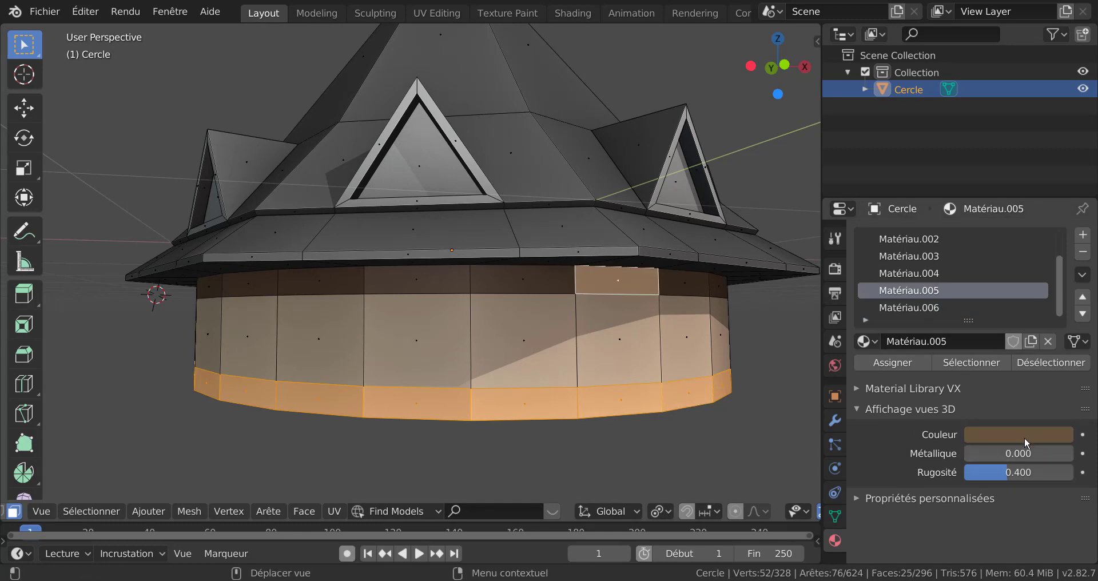
{"action": "left_click", "coordinate": [902, 364]}
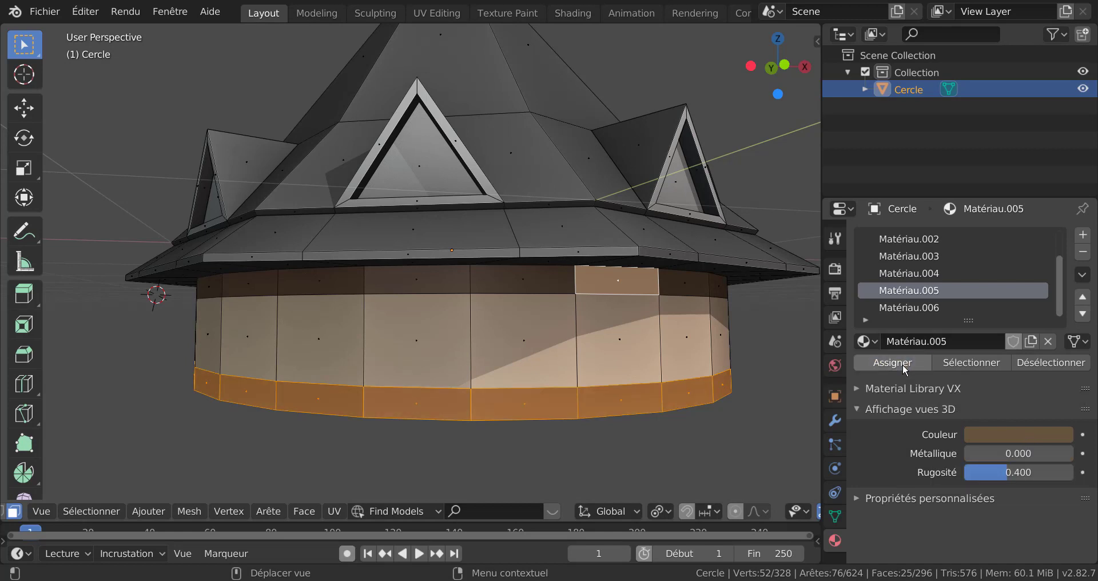
{"action": "key", "text": "Tab"}
{"action": "scroll", "coordinate": [588, 389], "scroll_direction": "down", "scroll_amount": 2}
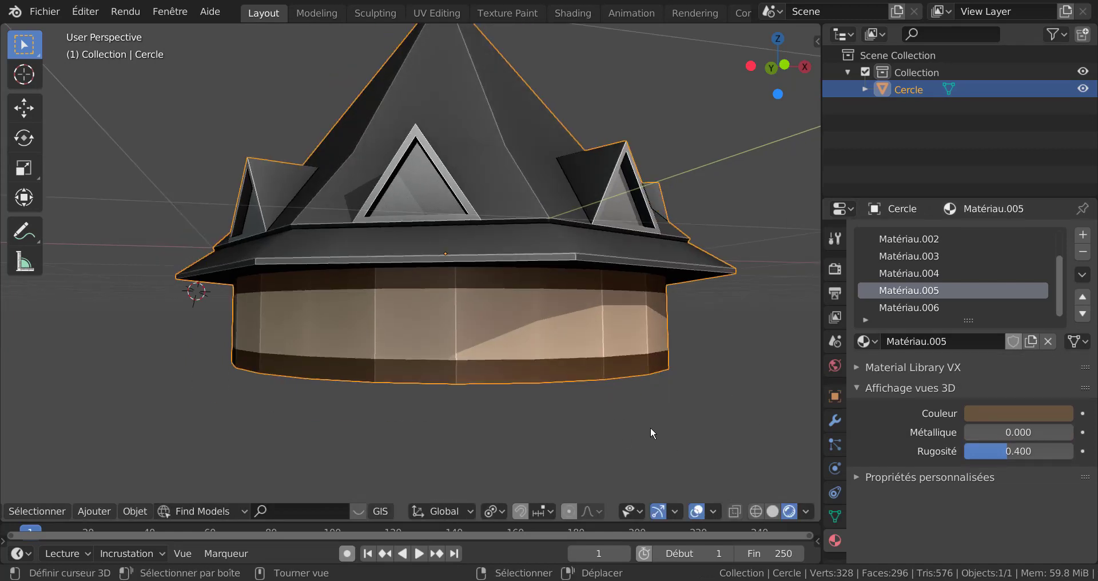
{"action": "scroll", "coordinate": [578, 361], "scroll_direction": "down", "scroll_amount": 1}
{"action": "key", "text": "Tab"}
{"action": "key", "text": "Tab"}
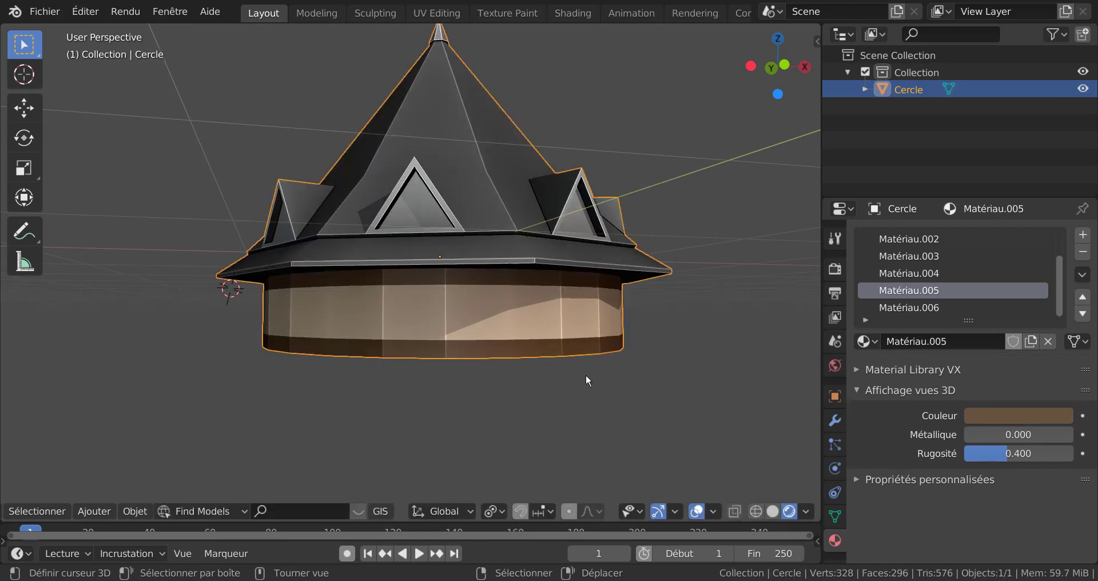
- Lighten the brown band material Matériau.005 by setting its viewport colour value to 0.453
{"action": "middle_click_drag", "start_coordinate": [607, 389], "coordinate": [663, 434]}
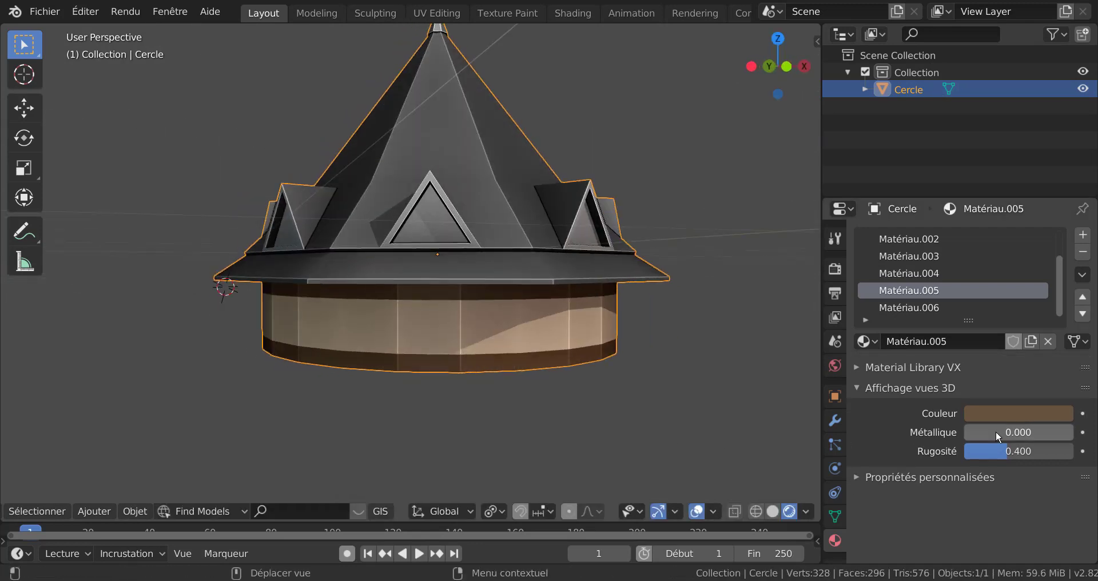
{"action": "left_click", "coordinate": [1011, 414]}
{"action": "mouse_move", "coordinate": [1062, 238]}
{"action": "left_mouse_down"}
{"action": "mouse_move", "coordinate": [1062, 212]}
{"action": "mouse_move", "coordinate": [1062, 248]}
{"action": "mouse_move", "coordinate": [1062, 233]}
{"action": "left_mouse_up"}
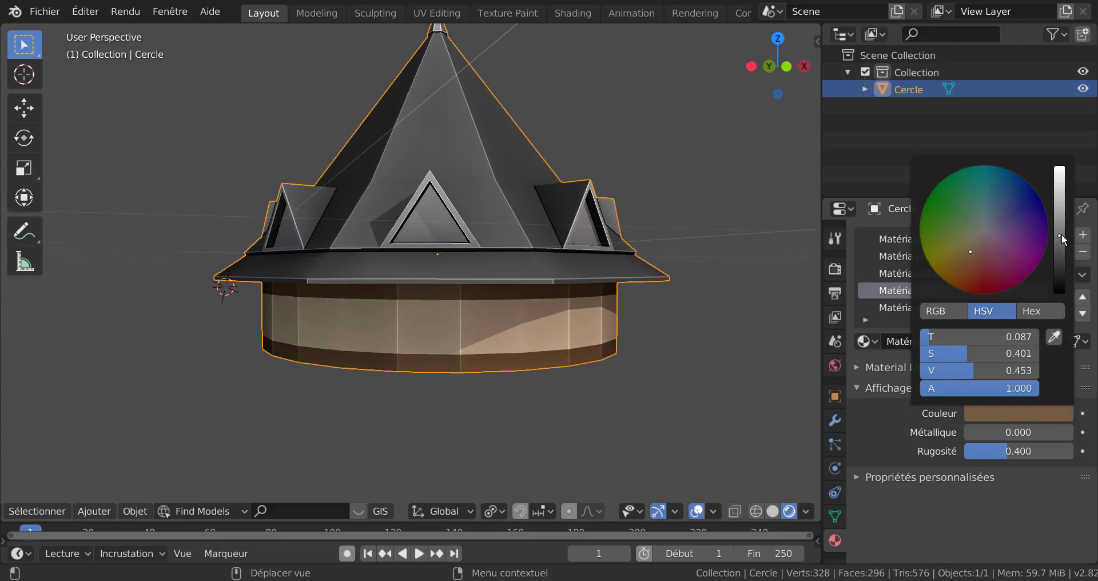
{"action": "key", "text": "Tab"}
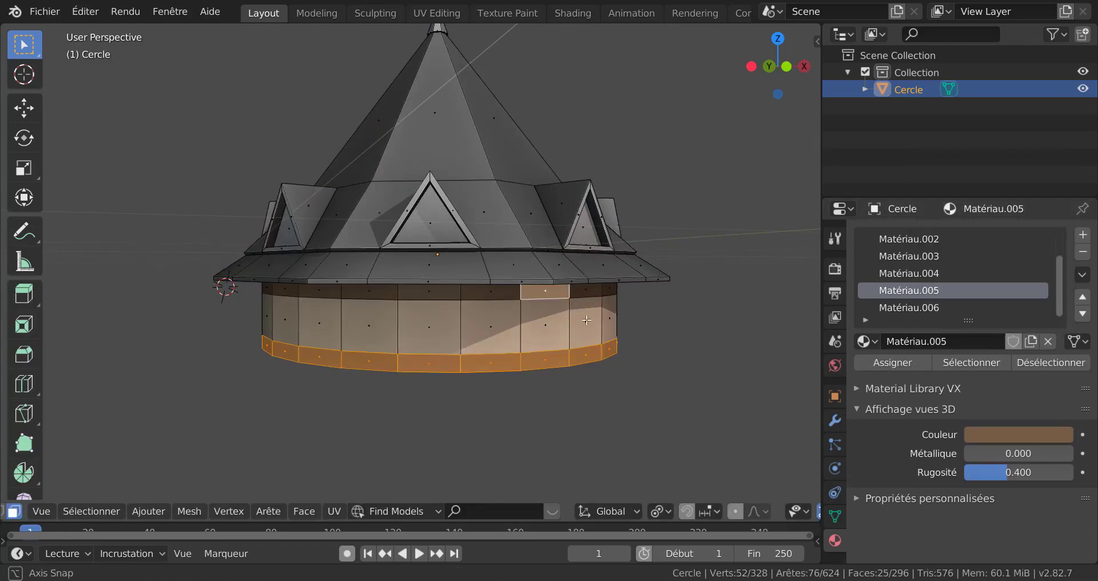
{"action": "middle_click_drag", "start_coordinate": [631, 311], "coordinate": [604, 267]}
{"action": "key", "text": "Tab"}
{"action": "middle_click_drag", "start_coordinate": [633, 310], "coordinate": [631, 334]}
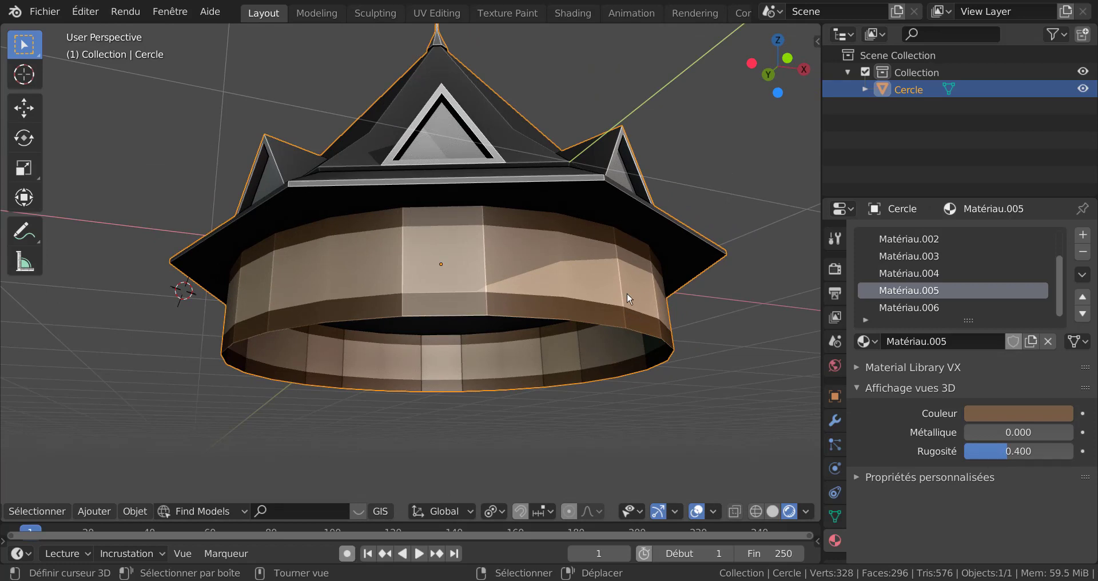
{"action": "middle_click_drag", "start_coordinate": [627, 293], "coordinate": [627, 328]}
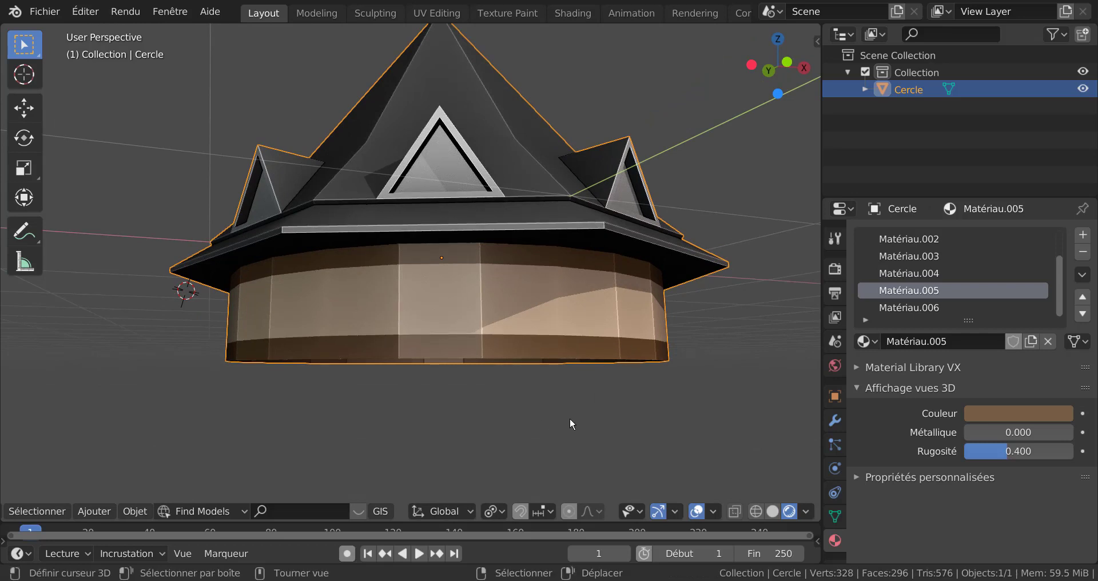
- Try to thicken all the linked wall faces with Solidify Faces
{"action": "key", "text": "Tab"}
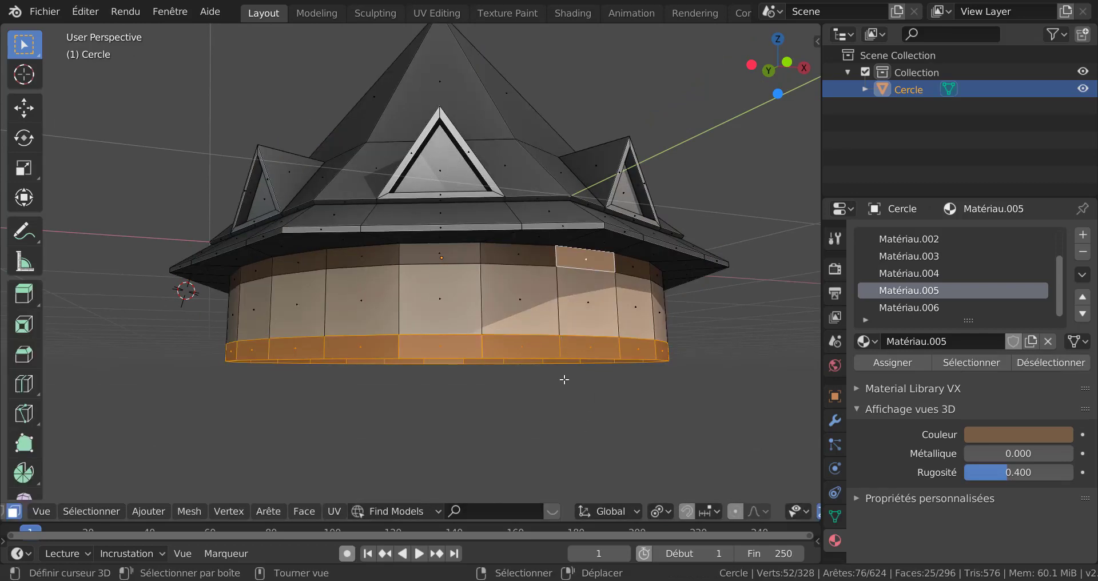
{"action": "key", "text": "a"}
{"action": "left_click", "coordinate": [588, 325]}
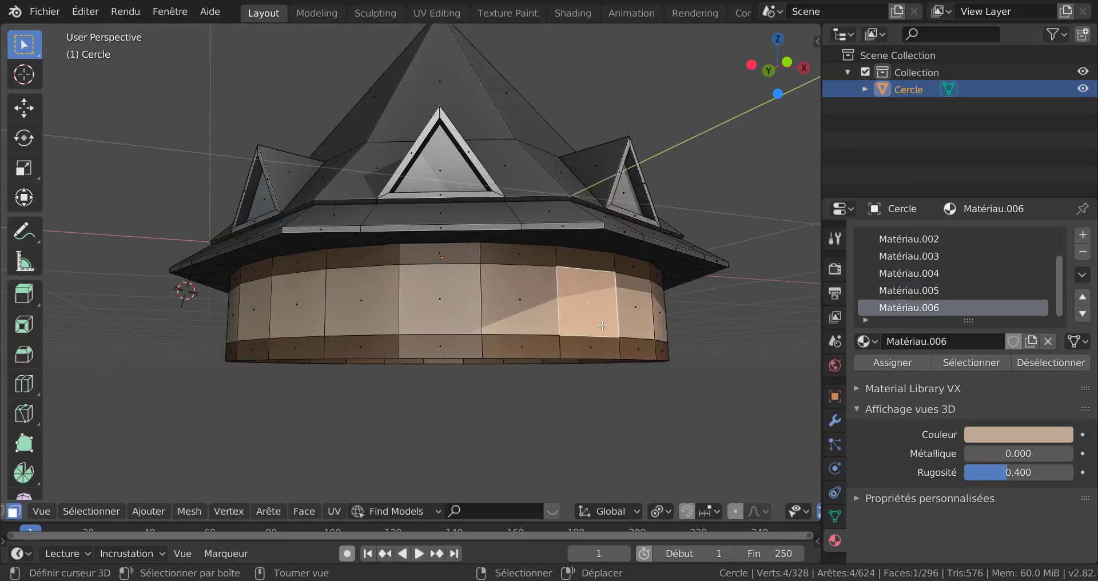
{"action": "key", "text": "ctrl+l"}
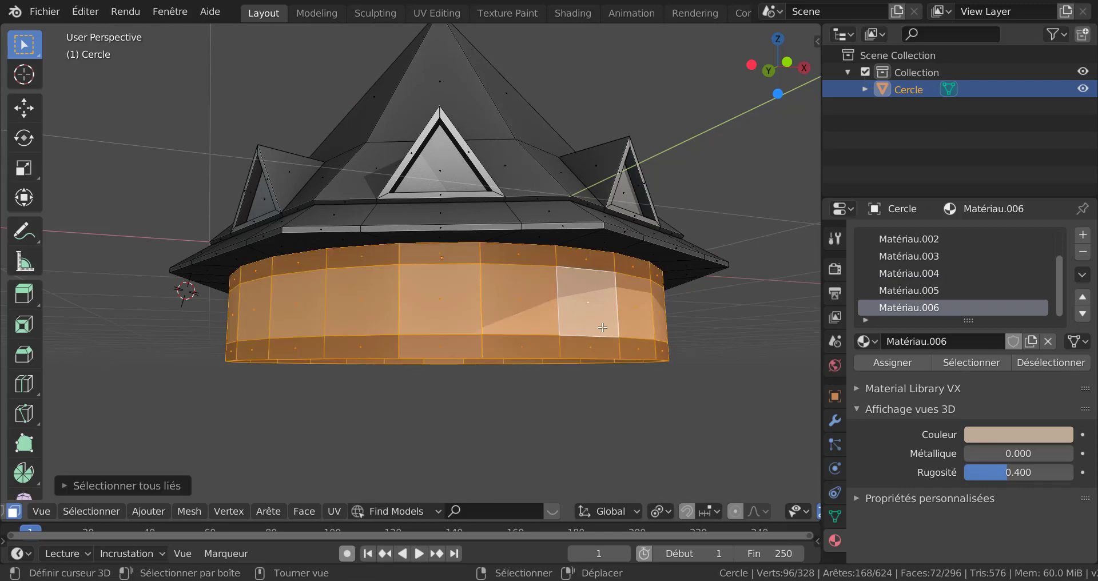
{"action": "left_click", "coordinate": [269, 512]}
{"action": "key", "text": "KP_1"}
{"action": "key", "text": "q"}
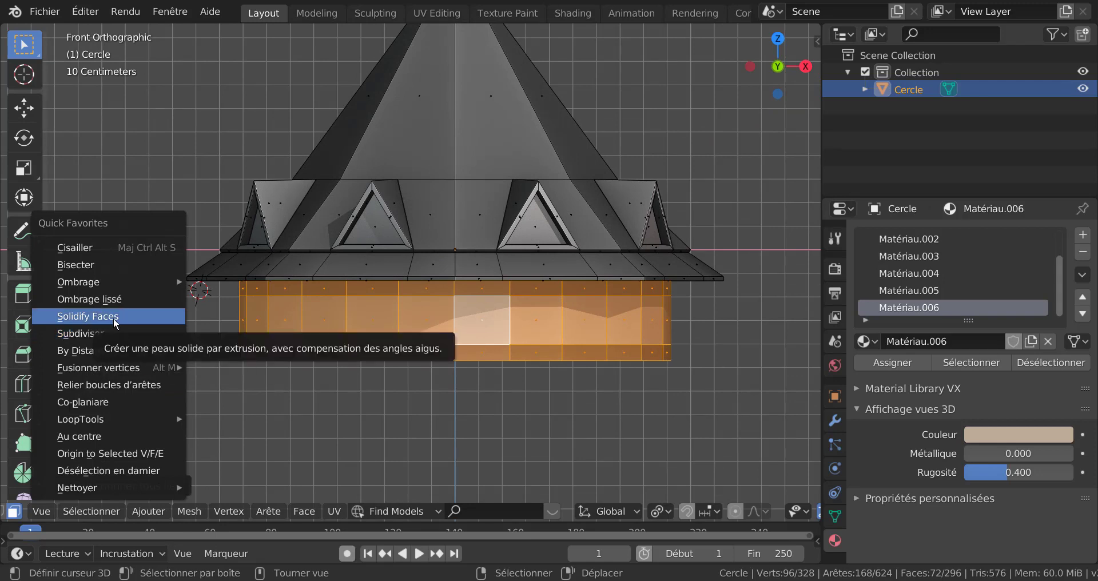
{"action": "left_click", "coordinate": [101, 319]}
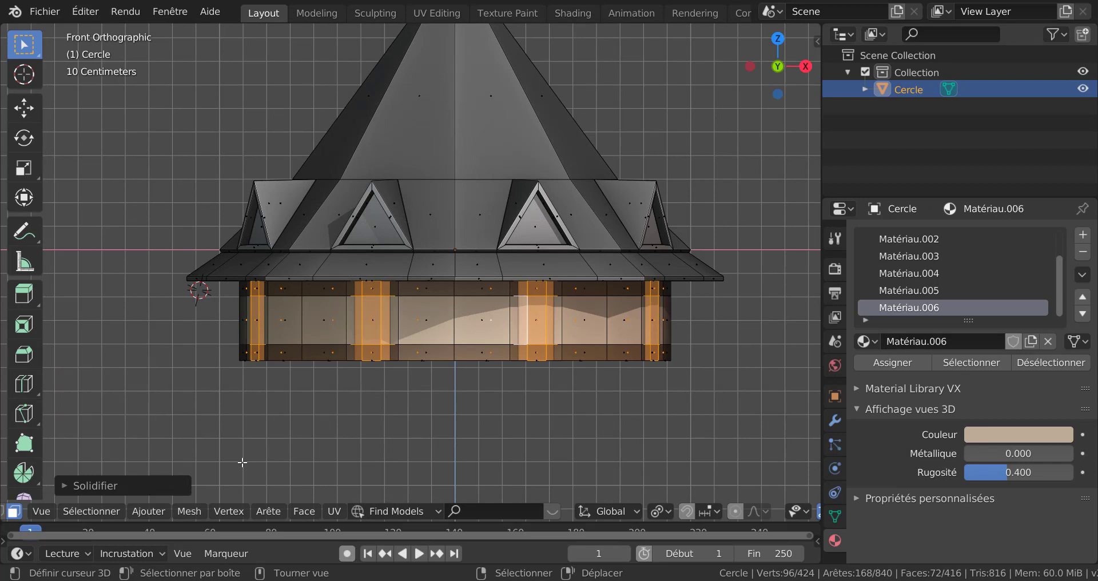
{"action": "left_click", "coordinate": [112, 486]}
{"action": "mouse_move", "coordinate": [232, 480]}
{"action": "left_mouse_down"}
{"action": "mouse_move", "coordinate": [256, 480]}
{"action": "mouse_move", "coordinate": [230, 480]}
{"action": "mouse_move", "coordinate": [247, 481]}
{"action": "left_mouse_up"}
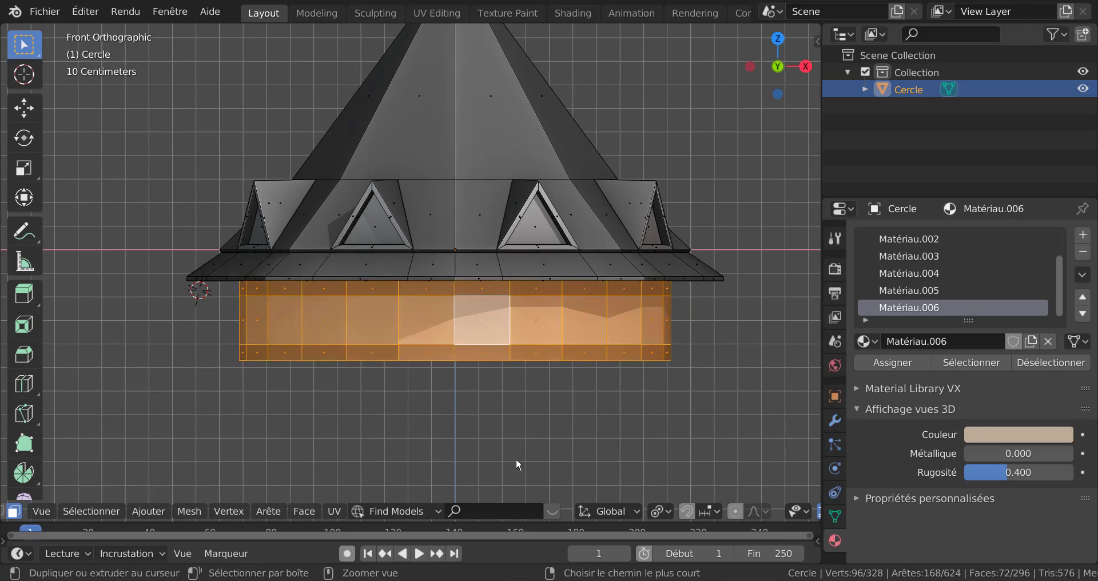
- Merge the selected wall's vertices by distance with a 0.0001 m threshold
{"action": "middle_click_drag", "start_coordinate": [516, 458], "coordinate": [505, 409]}
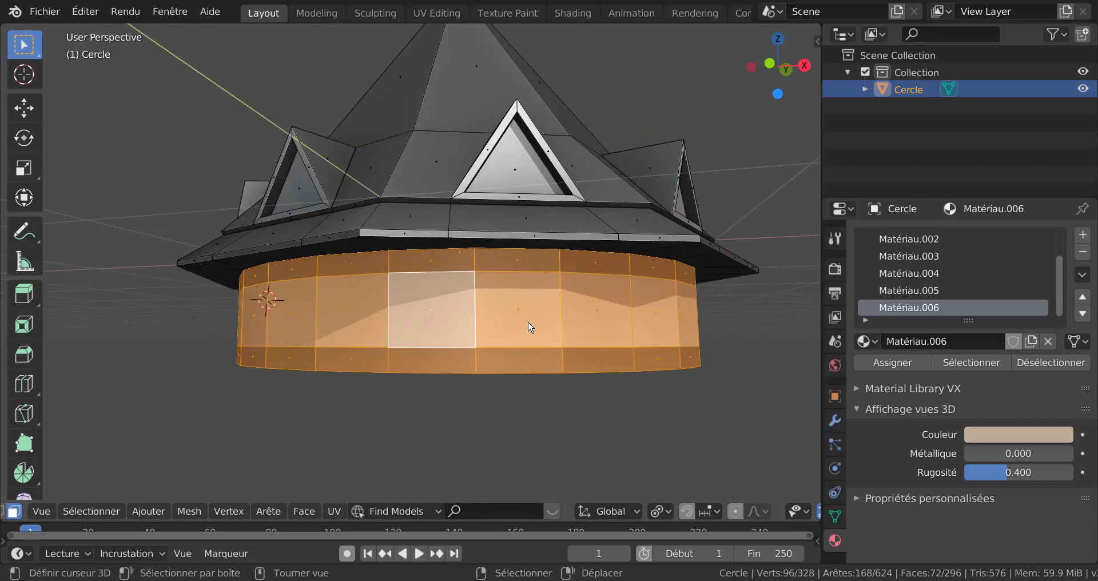
{"action": "left_click", "coordinate": [286, 514]}
{"action": "key", "text": "q"}
{"action": "mouse_move", "coordinate": [572, 440]}
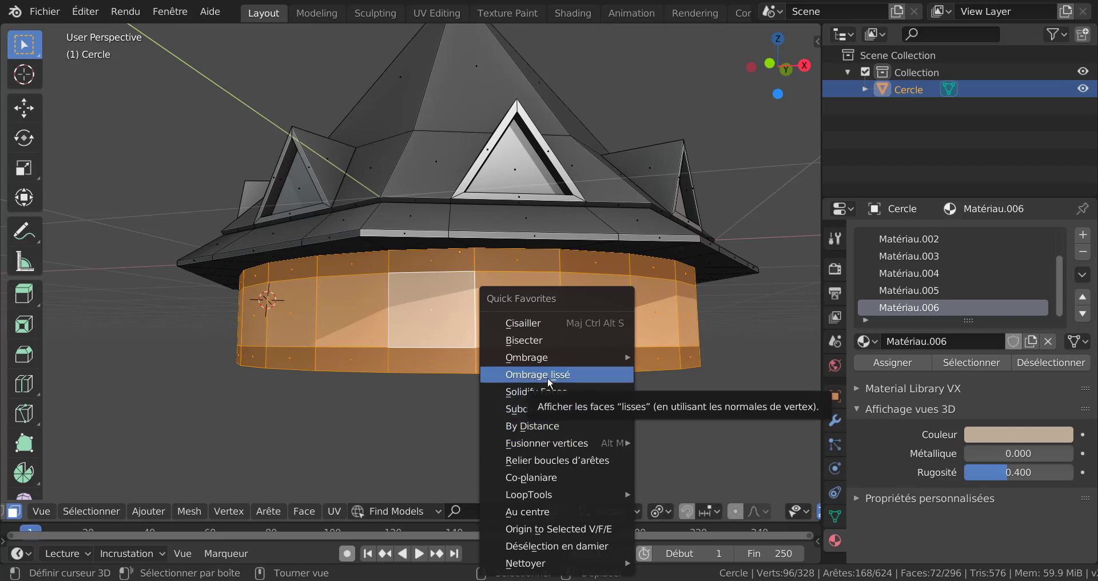
{"action": "left_click", "coordinate": [537, 426]}
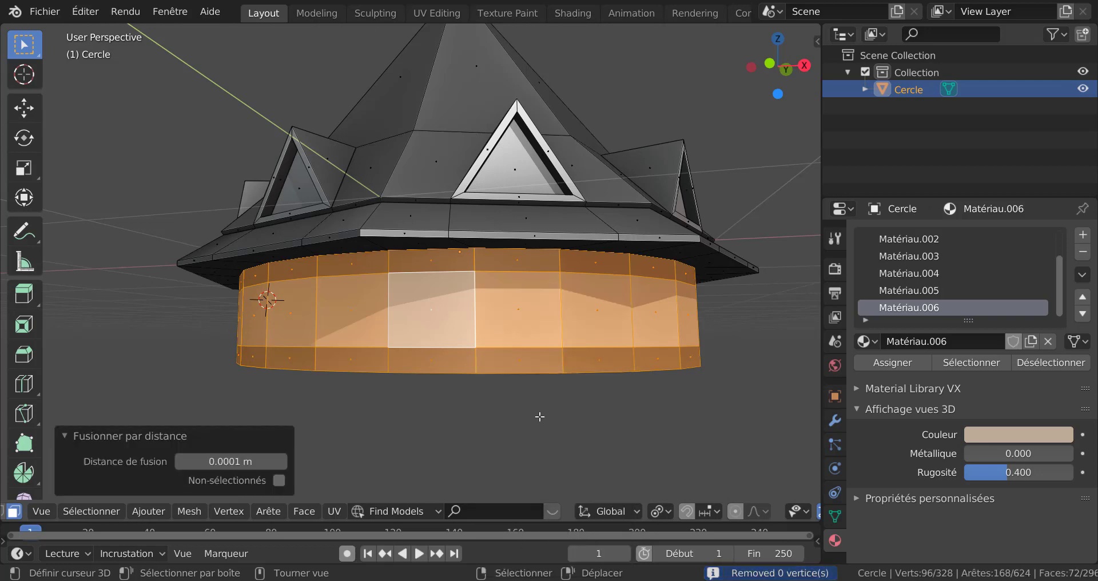
- Try to move a single face of the brown base band
{"action": "middle_click_drag", "start_coordinate": [540, 417], "coordinate": [608, 407]}
{"action": "right_click", "coordinate": [467, 352]}
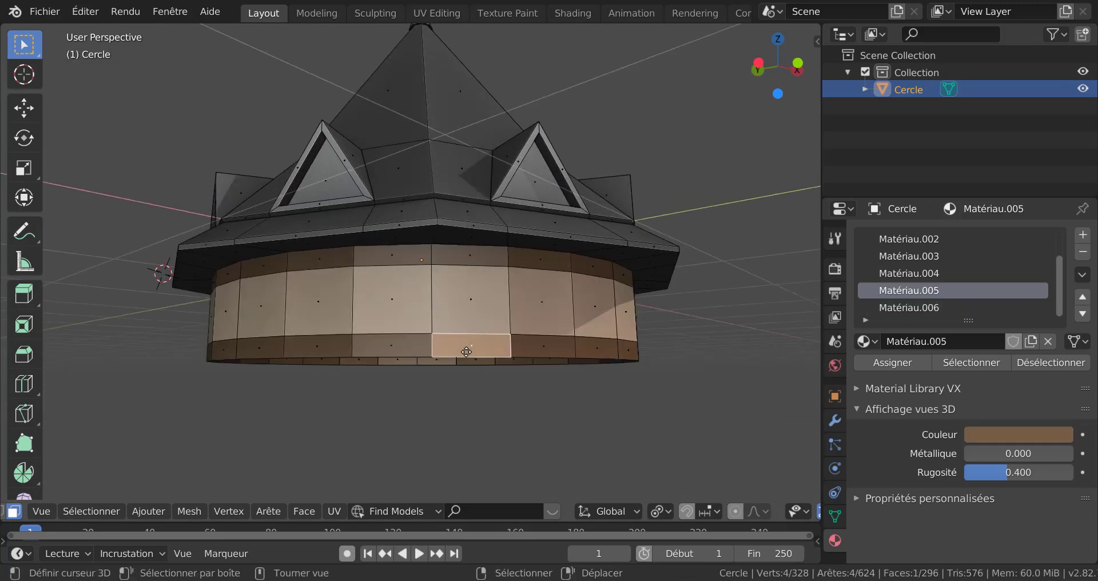
{"action": "key", "text": "g"}
{"action": "right_click", "coordinate": [556, 325]}
{"action": "middle_click_drag", "start_coordinate": [558, 324], "coordinate": [527, 385]}
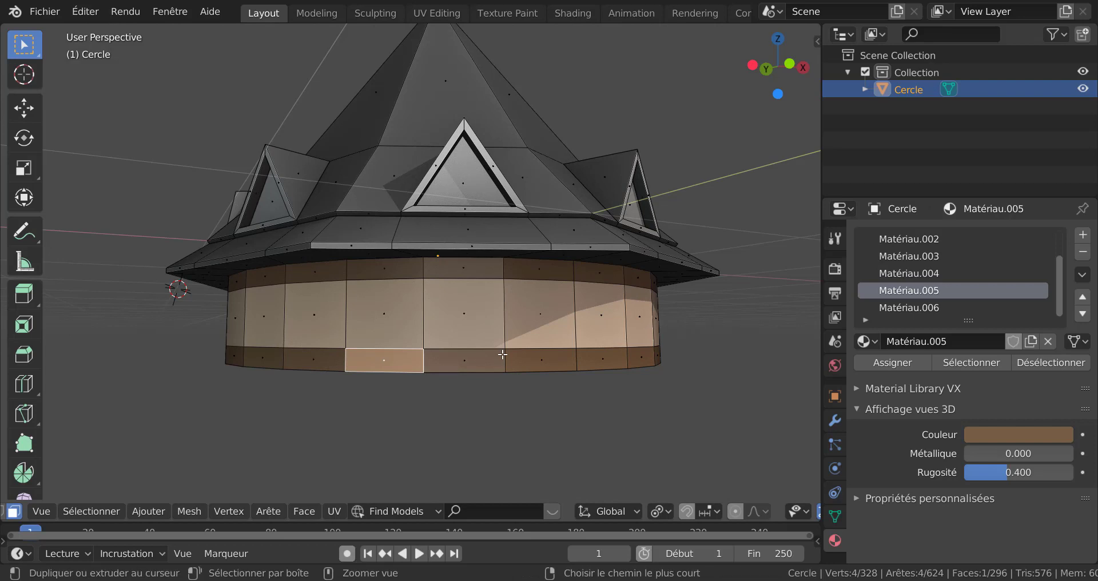
{"action": "key", "text": "ctrl+l"}
{"action": "left_click", "coordinate": [268, 511]}
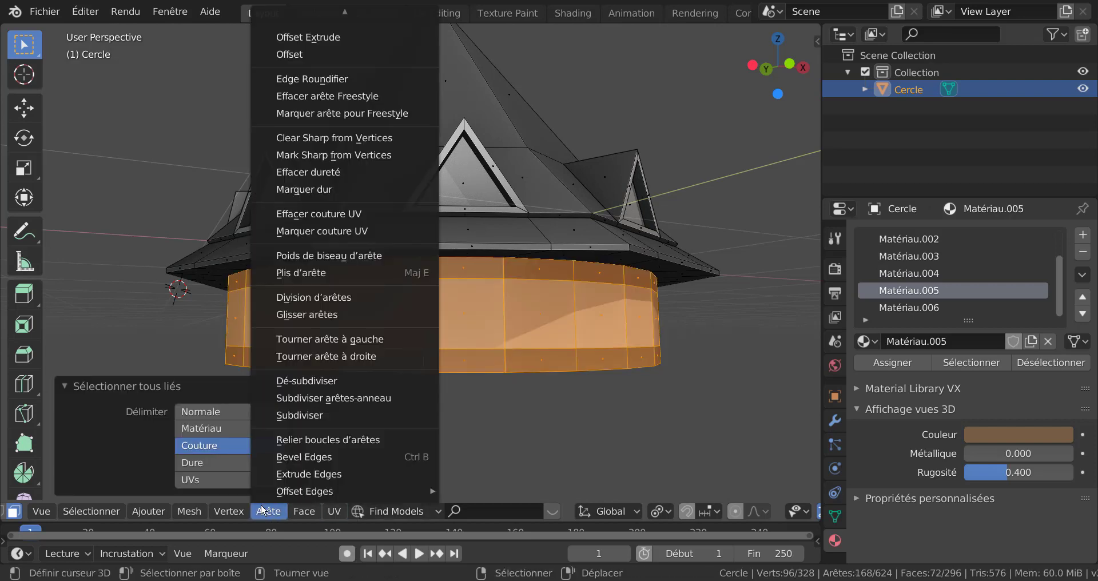
{"action": "mouse_move", "coordinate": [292, 514]}
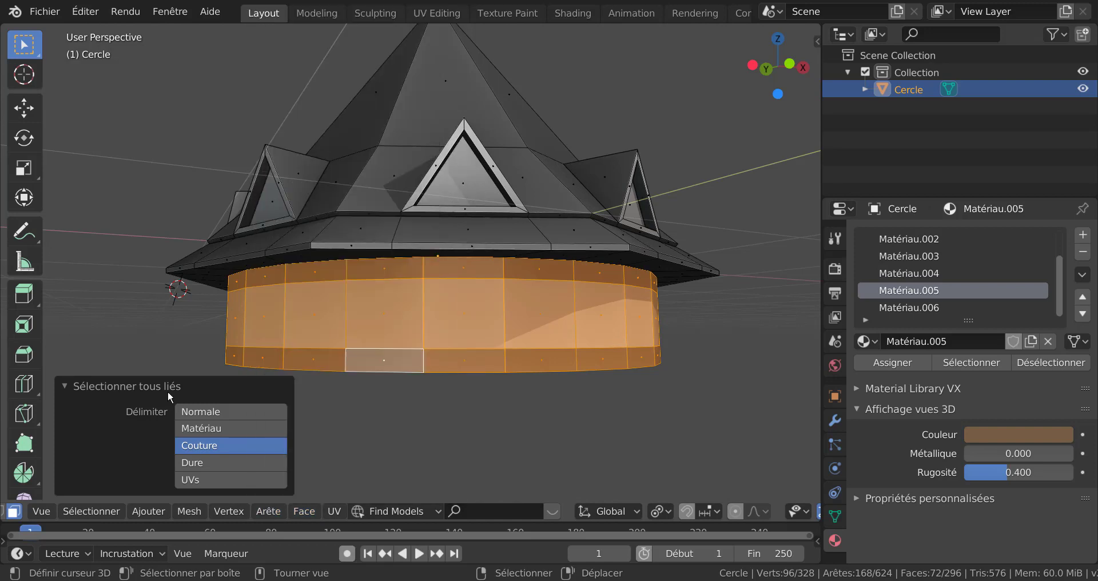
{"action": "left_click", "coordinate": [429, 436]}
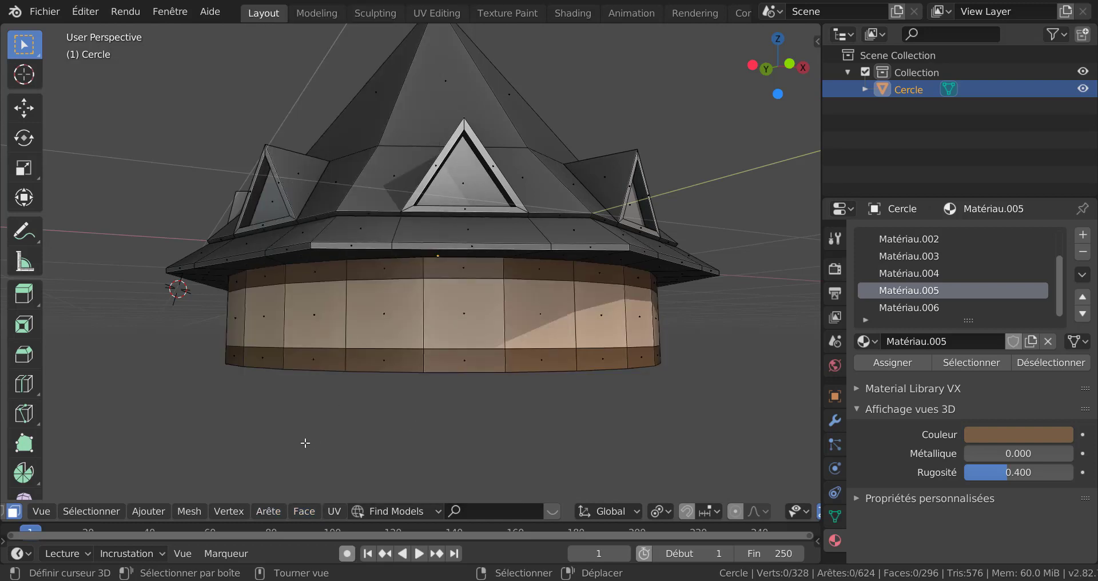
- Select all faces linked to a beige wall face, delimited by seam, and recalculate their normals to the outside
{"action": "left_click", "coordinate": [426, 326]}
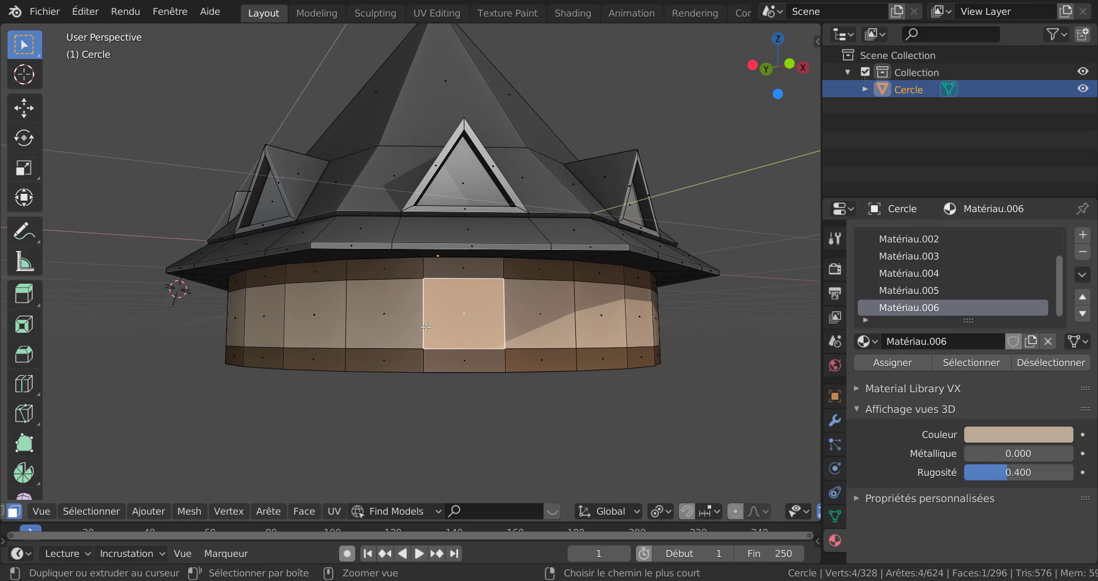
{"action": "key", "text": "ctrl+l"}
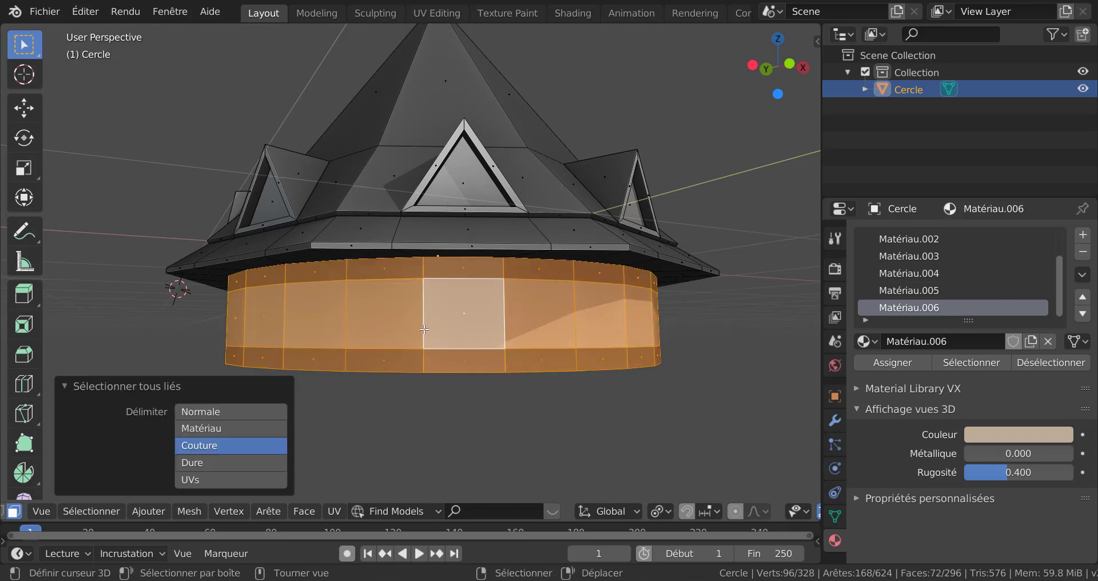
{"action": "left_click", "coordinate": [195, 385]}
{"action": "left_click", "coordinate": [194, 513]}
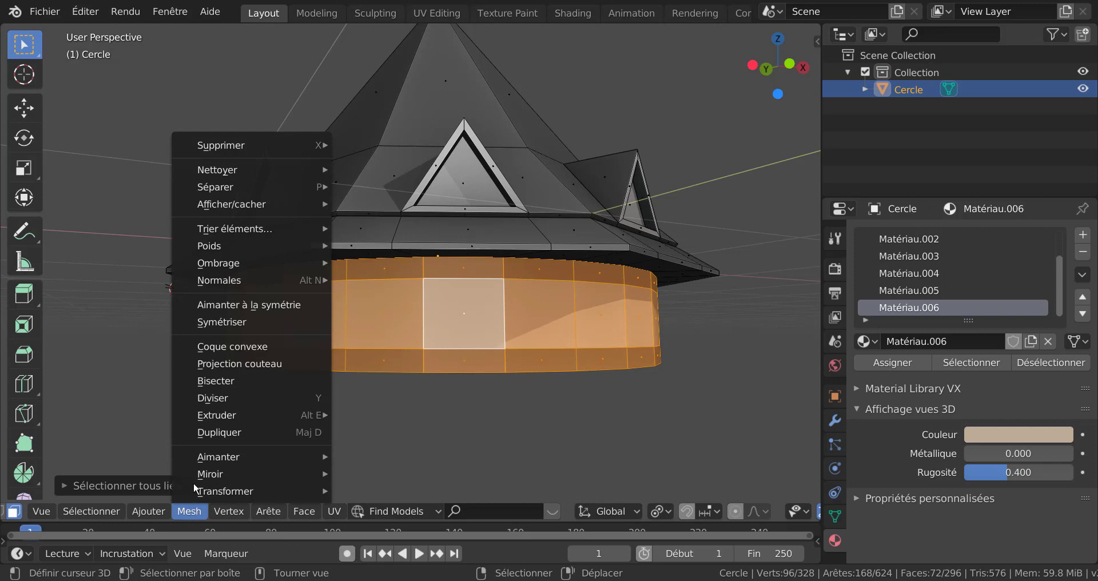
{"action": "mouse_move", "coordinate": [211, 280]}
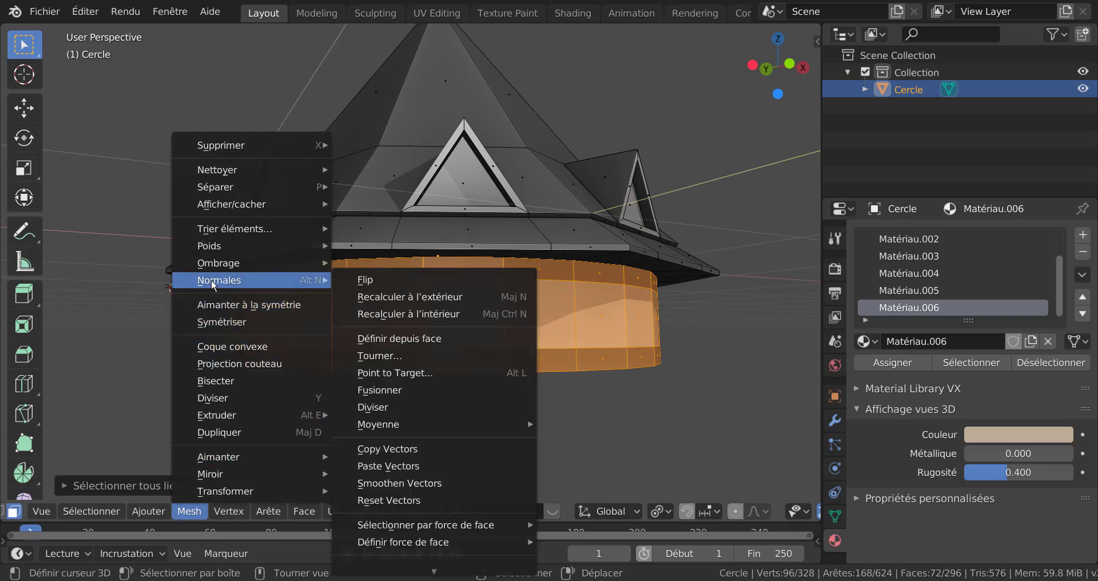
{"action": "left_click", "coordinate": [423, 298]}
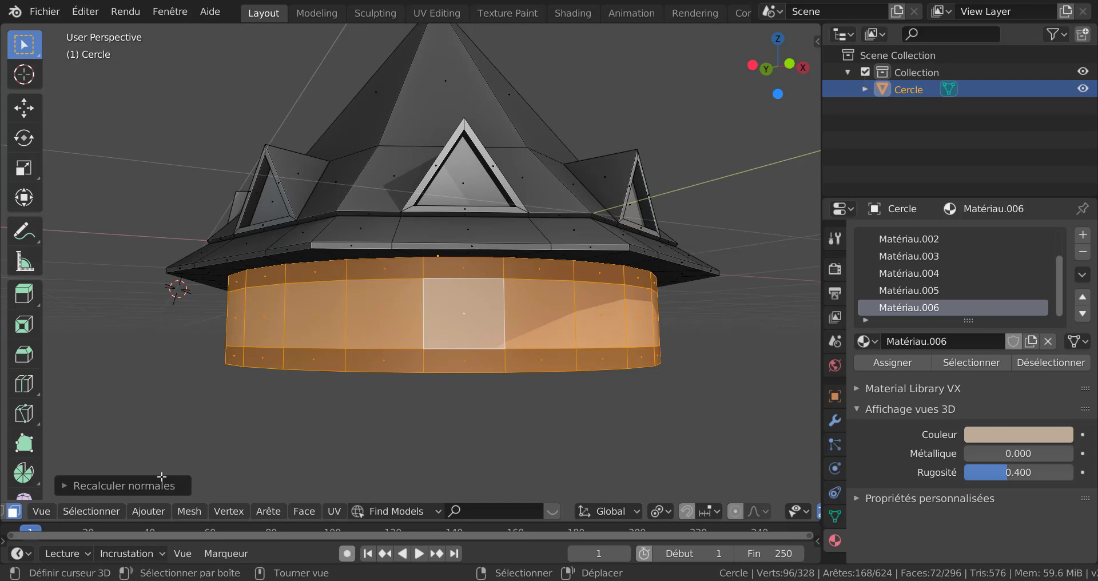
- Thicken the selected wall faces outward with Solidify Faces at a thickness of -0.07624 m
{"action": "left_click", "coordinate": [152, 517]}
{"action": "key", "text": "q"}
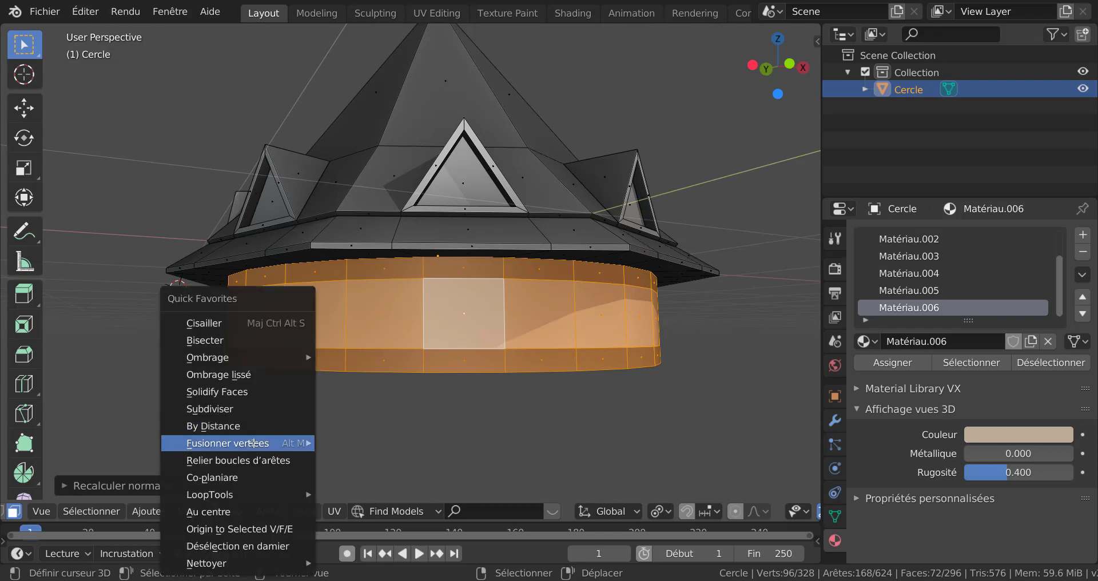
{"action": "left_click", "coordinate": [214, 392]}
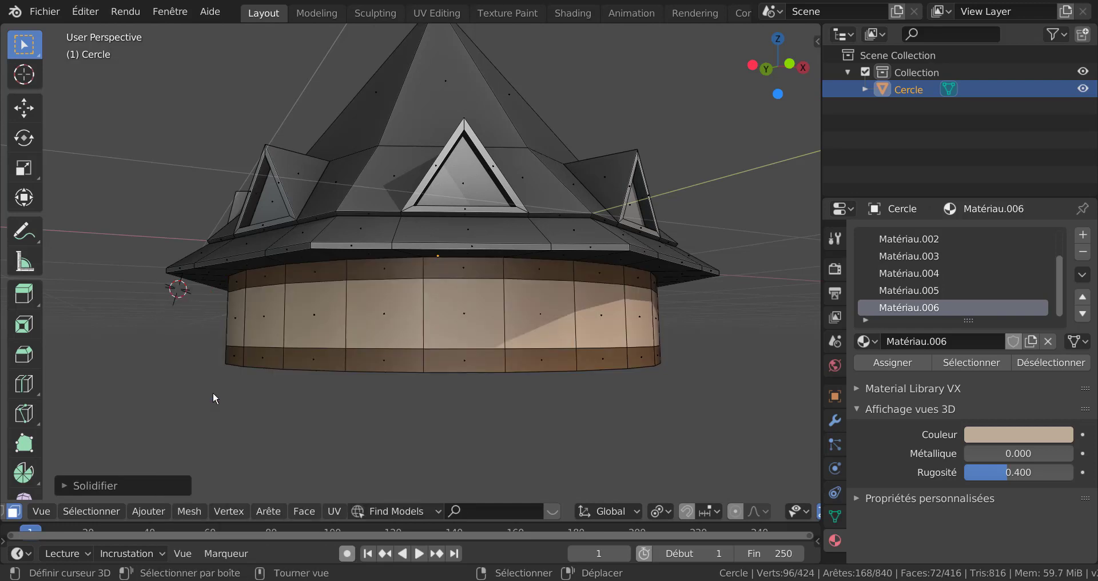
{"action": "left_click", "coordinate": [123, 492]}
{"action": "left_click_drag", "start_coordinate": [239, 482], "coordinate": [324, 461]}
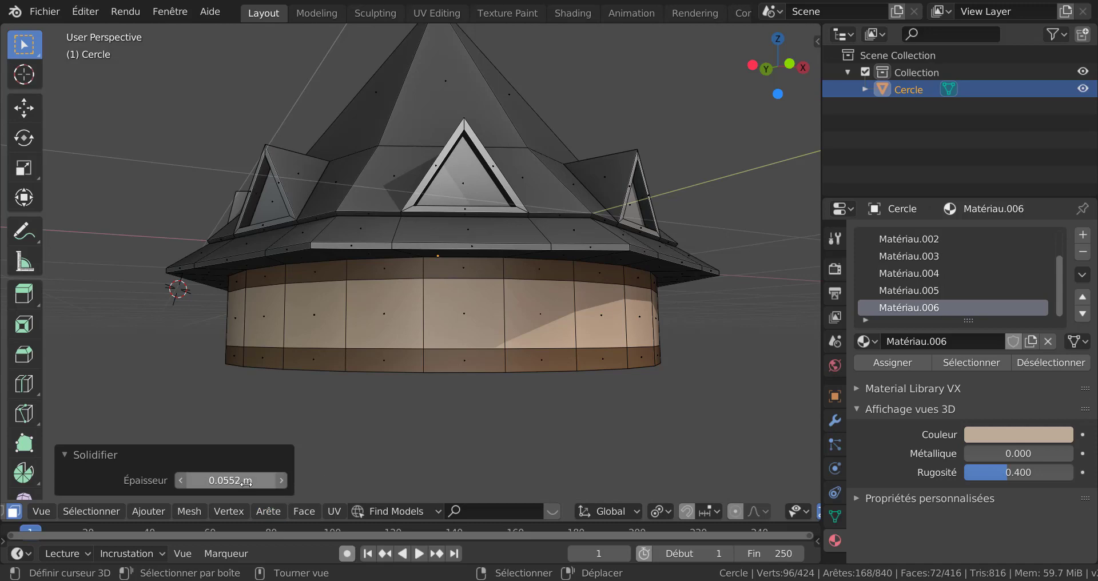
{"action": "left_click_drag", "start_coordinate": [252, 483], "coordinate": [209, 484]}
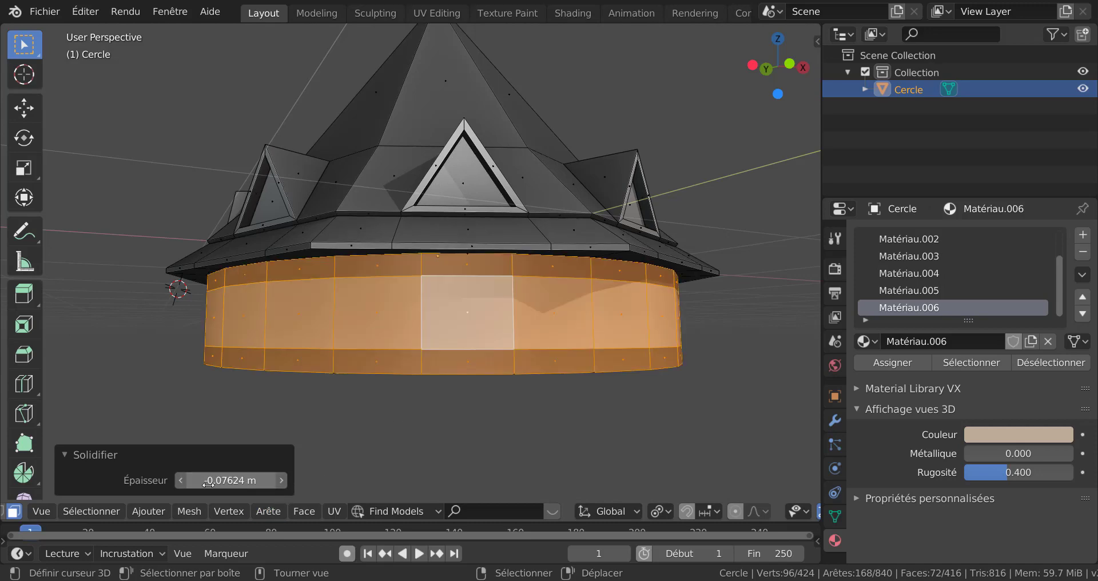
{"action": "middle_click_drag", "start_coordinate": [345, 414], "coordinate": [344, 362]}
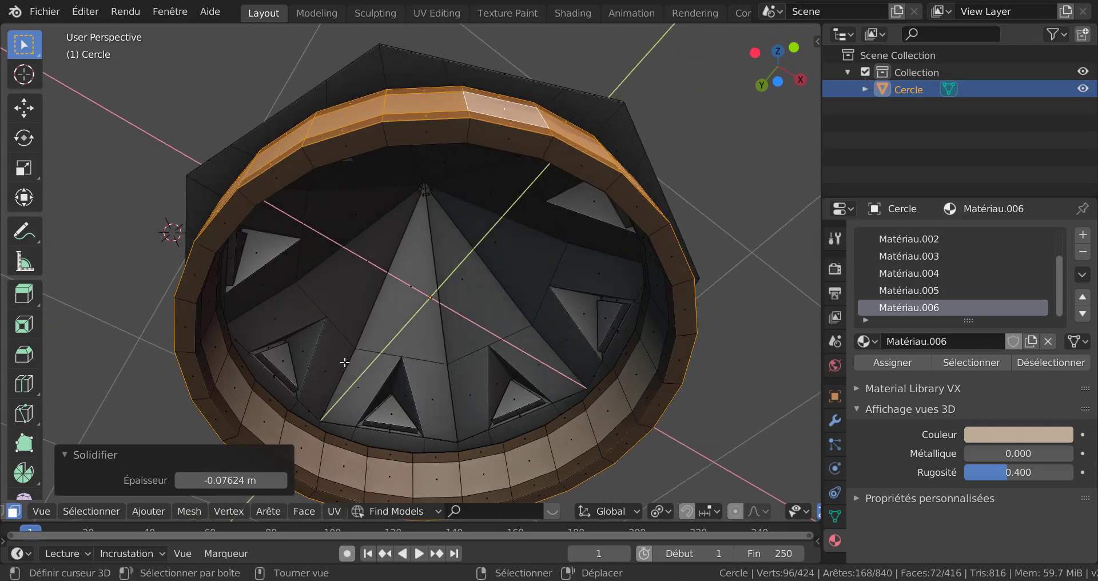
- Fine-tune the wall's solidify thickness and return to object mode to view the whole tower
{"action": "left_click_drag", "start_coordinate": [217, 482], "coordinate": [254, 476]}
{"action": "middle_click_drag", "start_coordinate": [575, 274], "coordinate": [663, 360]}
{"action": "key", "text": "Tab"}
{"action": "scroll", "coordinate": [661, 357], "scroll_direction": "down", "scroll_amount": 2}
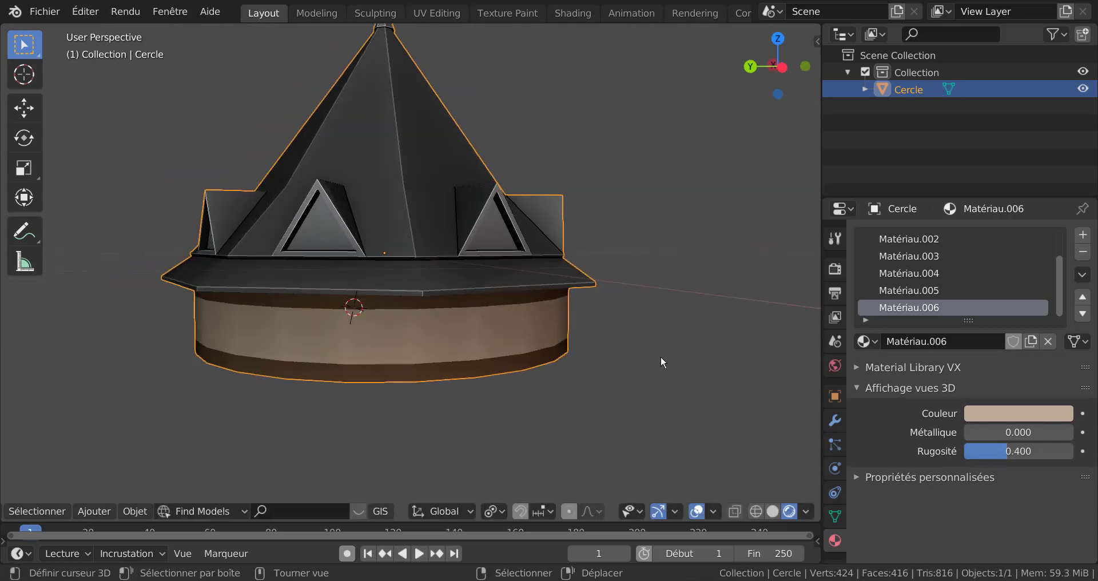
{"action": "middle_click_drag", "start_coordinate": [623, 392], "coordinate": [669, 413], "text": "shift"}
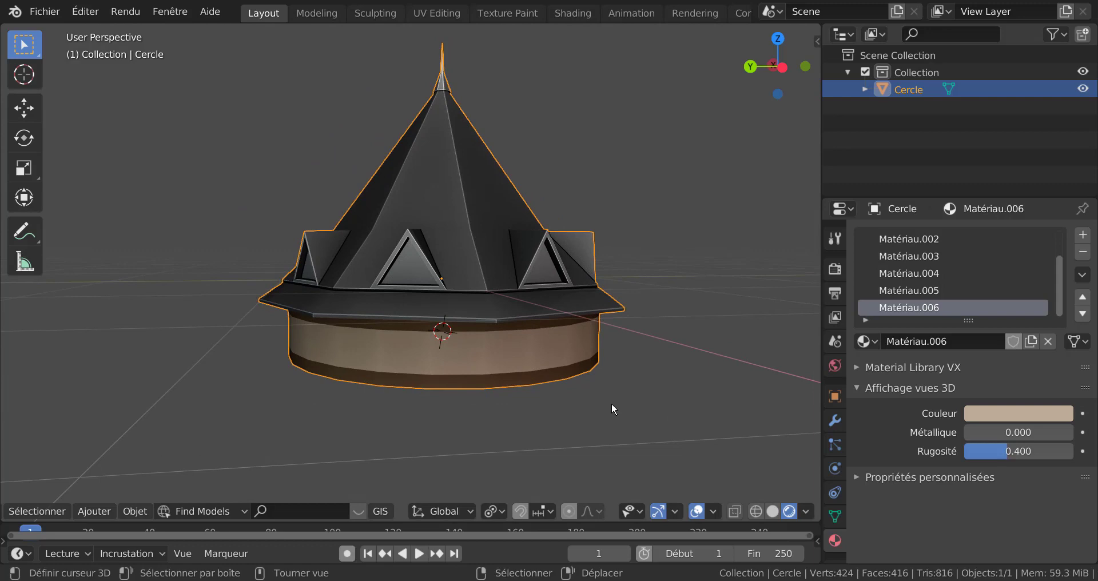
{"action": "key", "text": "KP_1"}
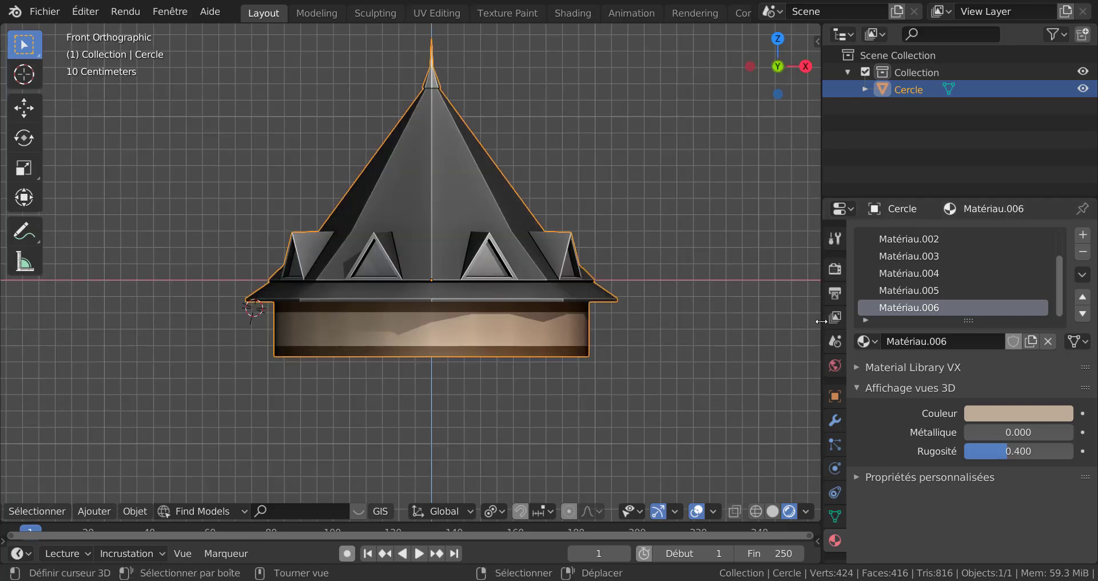
{"action": "left_click_drag", "start_coordinate": [823, 321], "coordinate": [910, 321]}
{"action": "middle_click_drag", "start_coordinate": [544, 372], "coordinate": [538, 416], "text": "shift"}
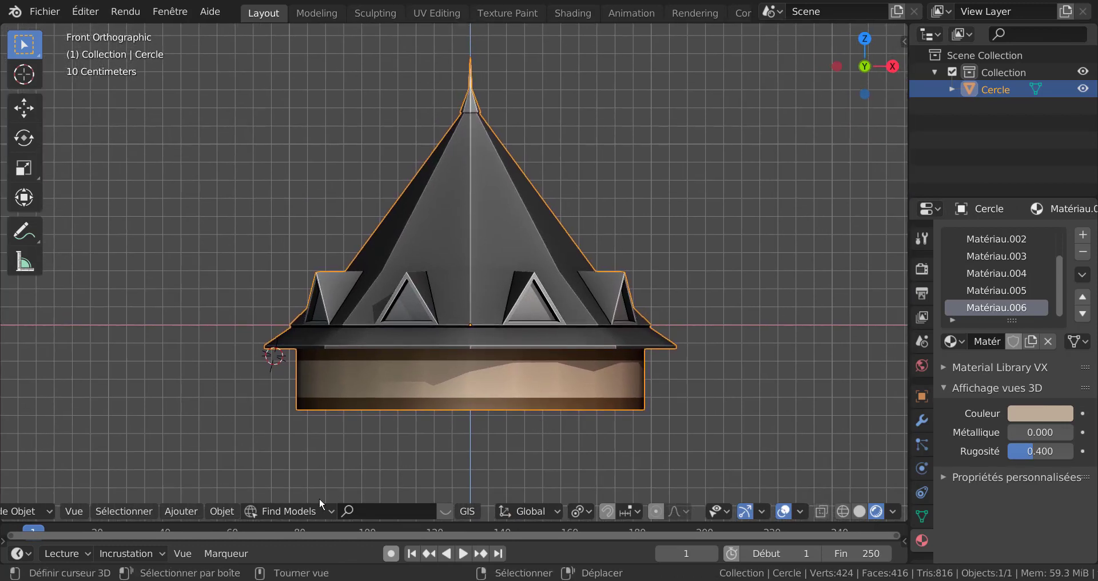
{"action": "left_click", "coordinate": [223, 511]}
{"action": "mouse_move", "coordinate": [181, 511]}
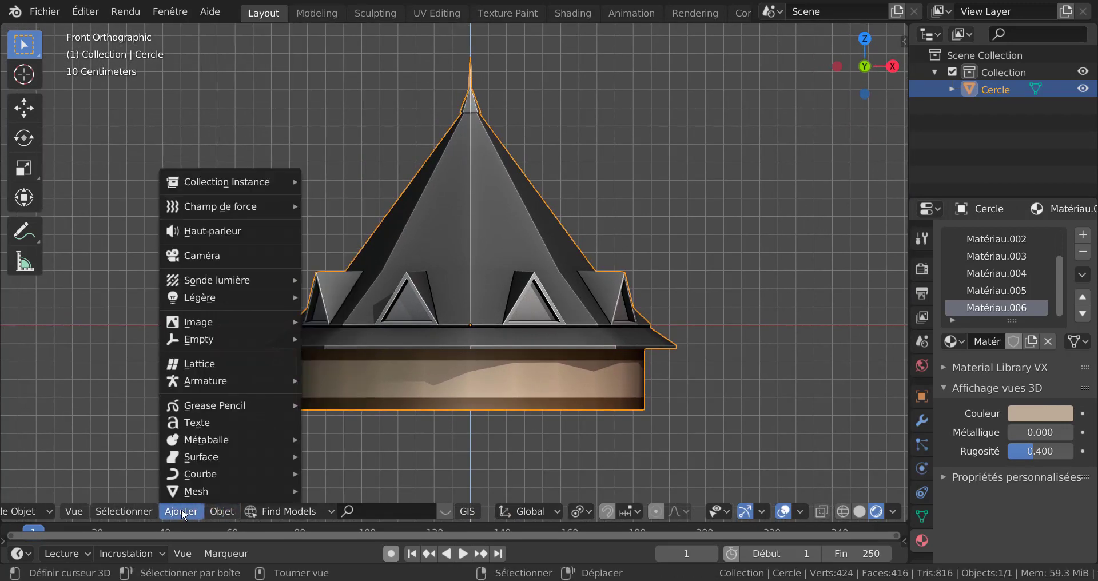
{"action": "mouse_move", "coordinate": [196, 492]}
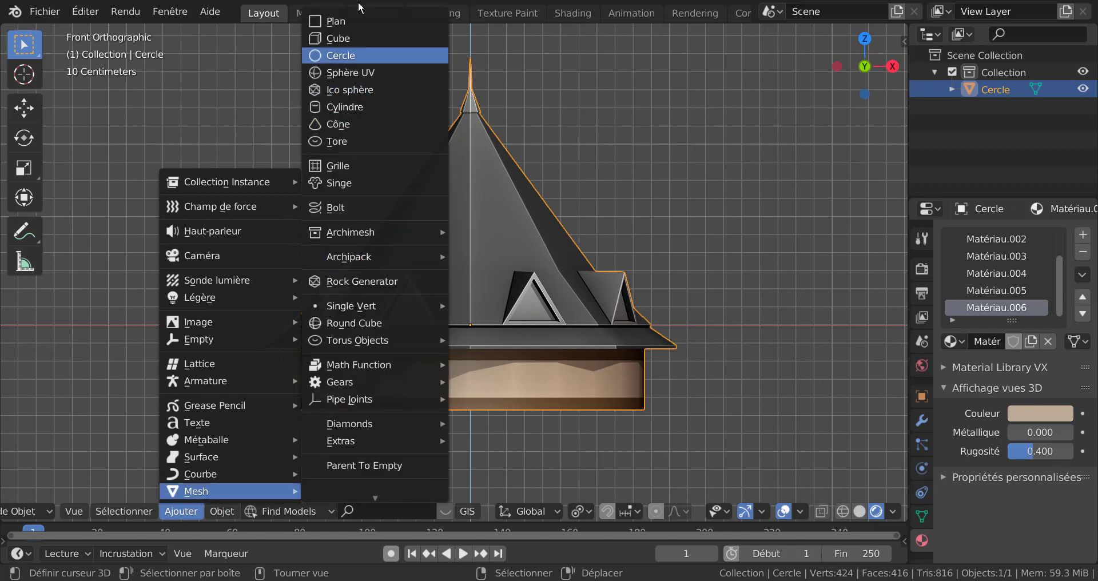
{"action": "left_click", "coordinate": [334, 39]}
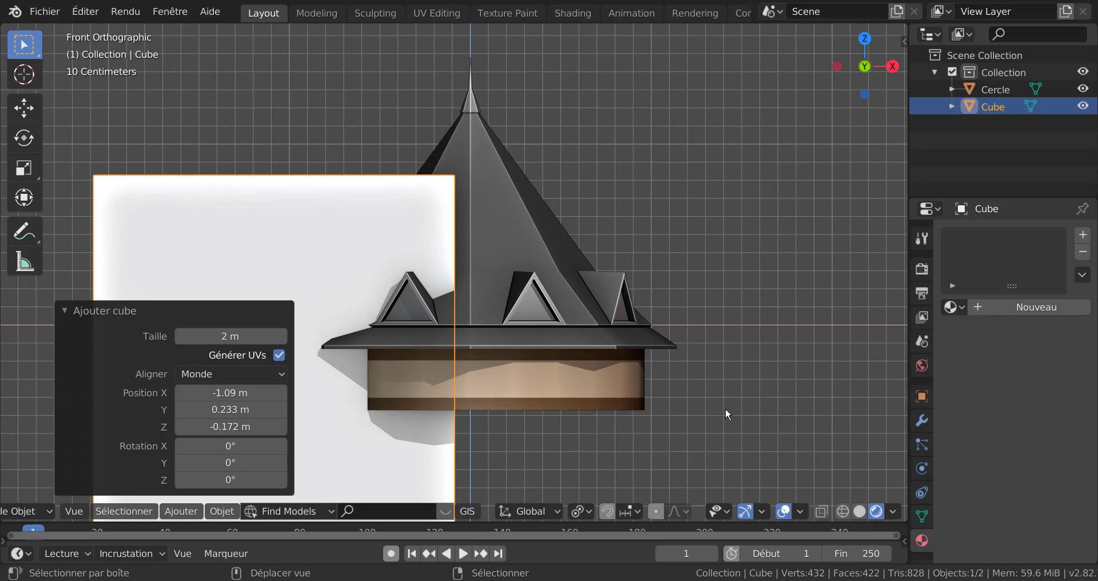
{"action": "key", "text": "shift+s"}
{"action": "left_click", "coordinate": [608, 469]}
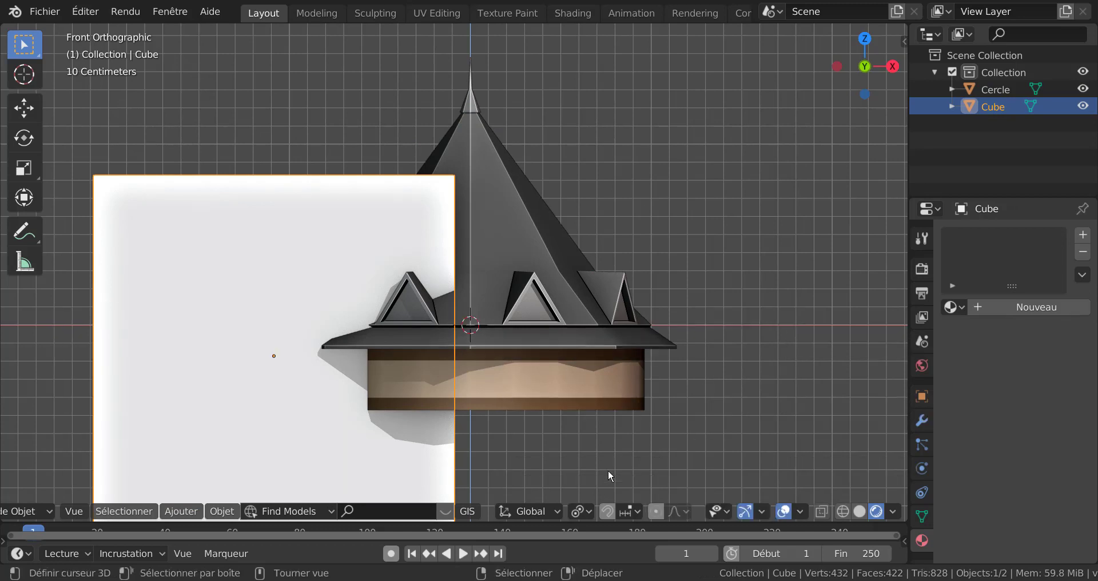
{"action": "key", "text": "shift+s"}
{"action": "left_click", "coordinate": [733, 330]}
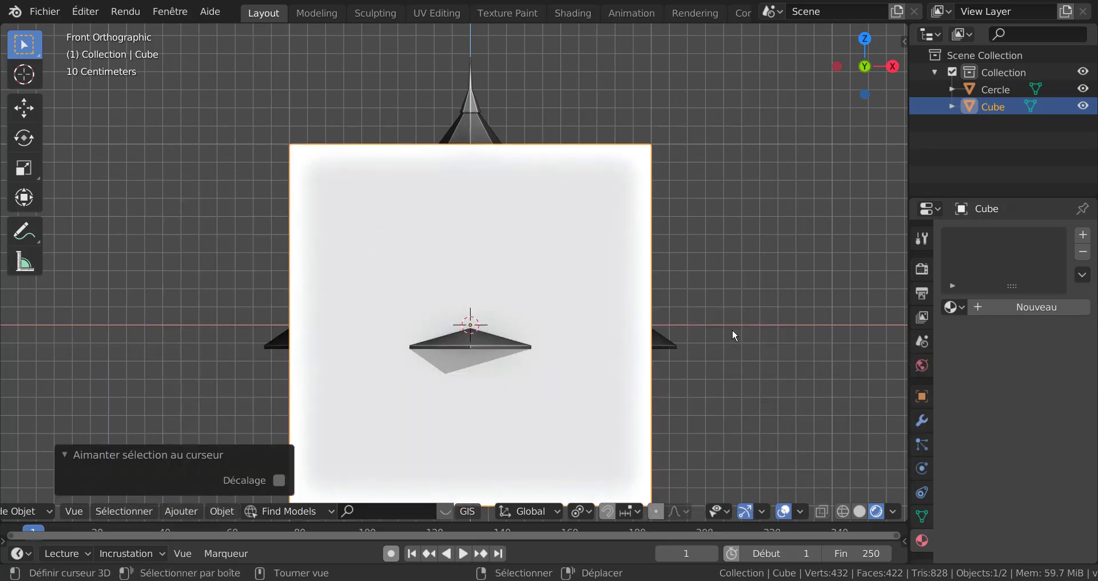
{"action": "scroll", "coordinate": [732, 341], "scroll_direction": "down", "scroll_amount": 3}
{"action": "key", "text": "s"}
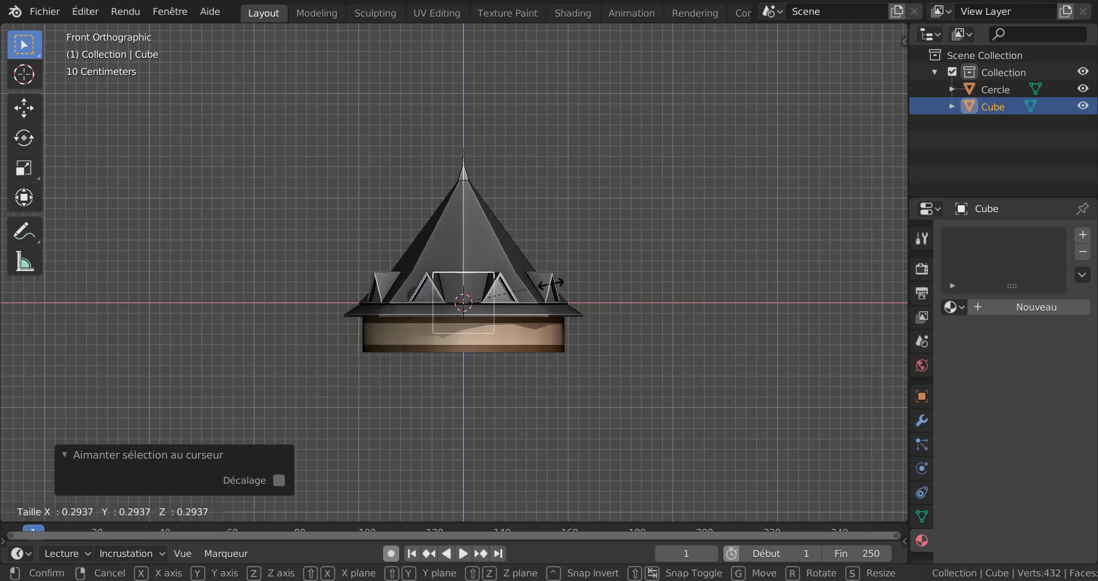
{"action": "left_click", "coordinate": [554, 348]}
{"action": "key", "text": "Delete"}
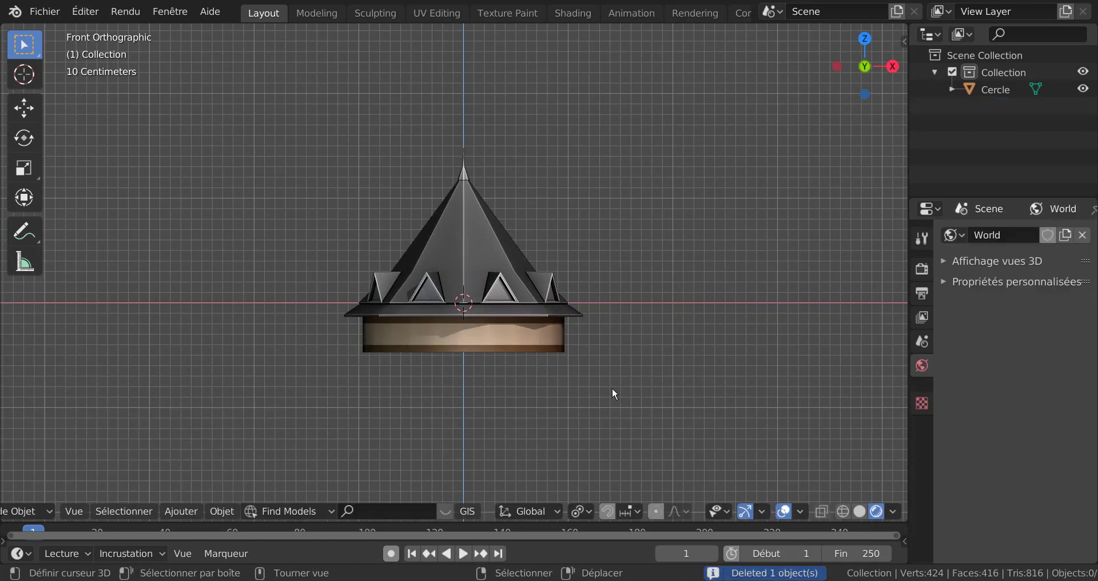
- Reset the 3D cursor to the world origin
{"action": "scroll", "coordinate": [612, 386], "scroll_direction": "up", "scroll_amount": 2}
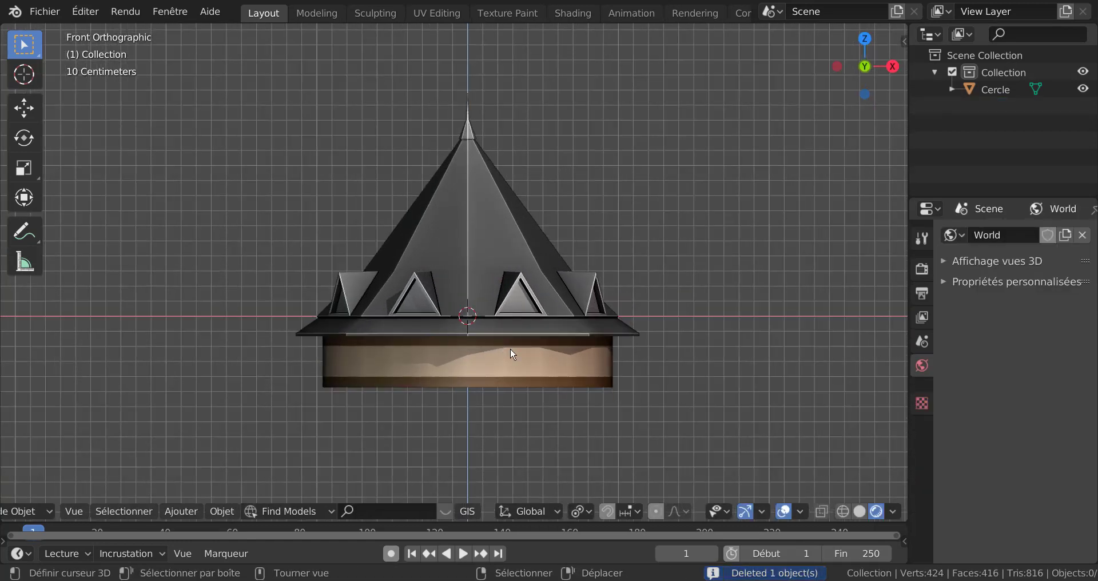
{"action": "scroll", "coordinate": [679, 382], "scroll_direction": "down", "scroll_amount": 1}
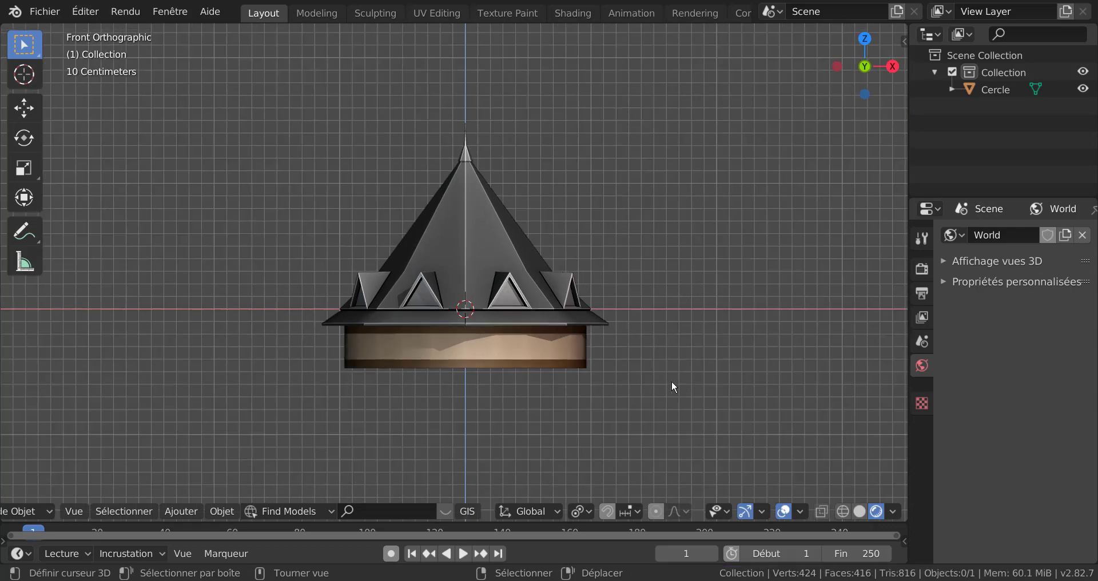
{"action": "key", "text": "shift+s"}
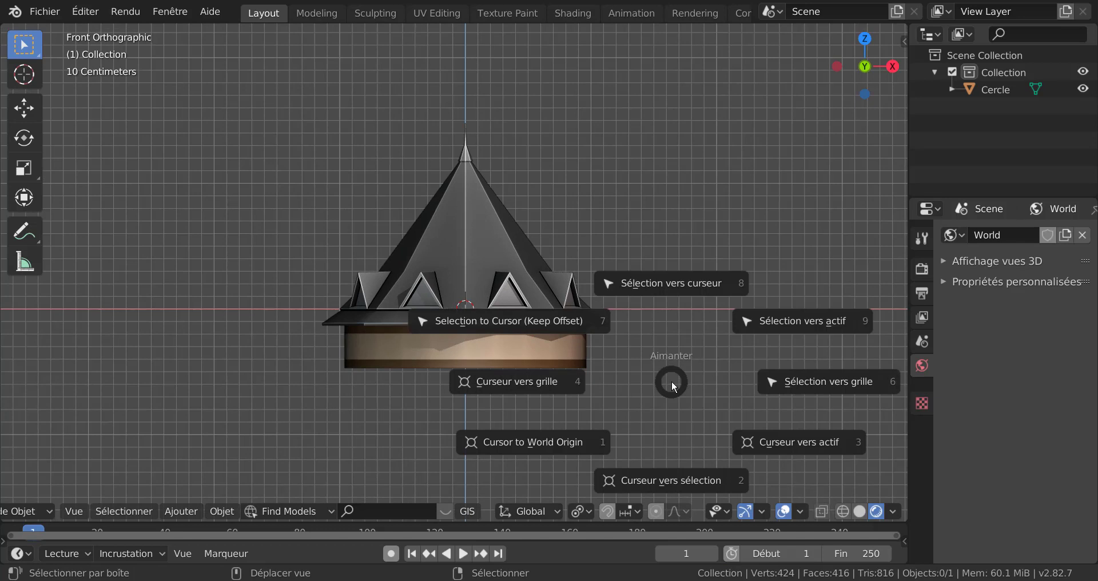
{"action": "key", "text": "Escape"}
{"action": "key", "text": "shift+s"}
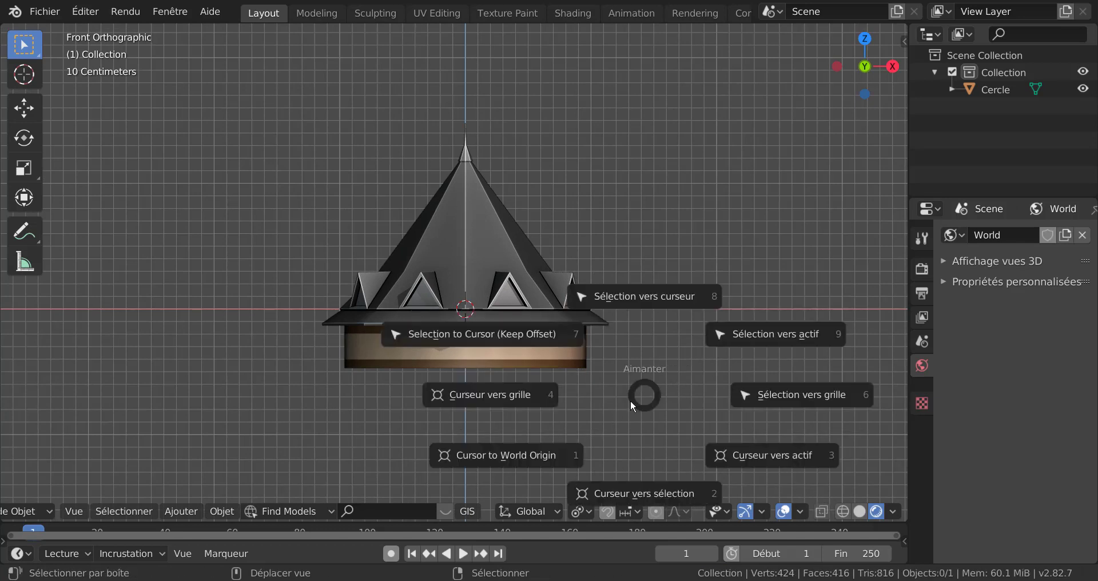
{"action": "left_click", "coordinate": [524, 455]}
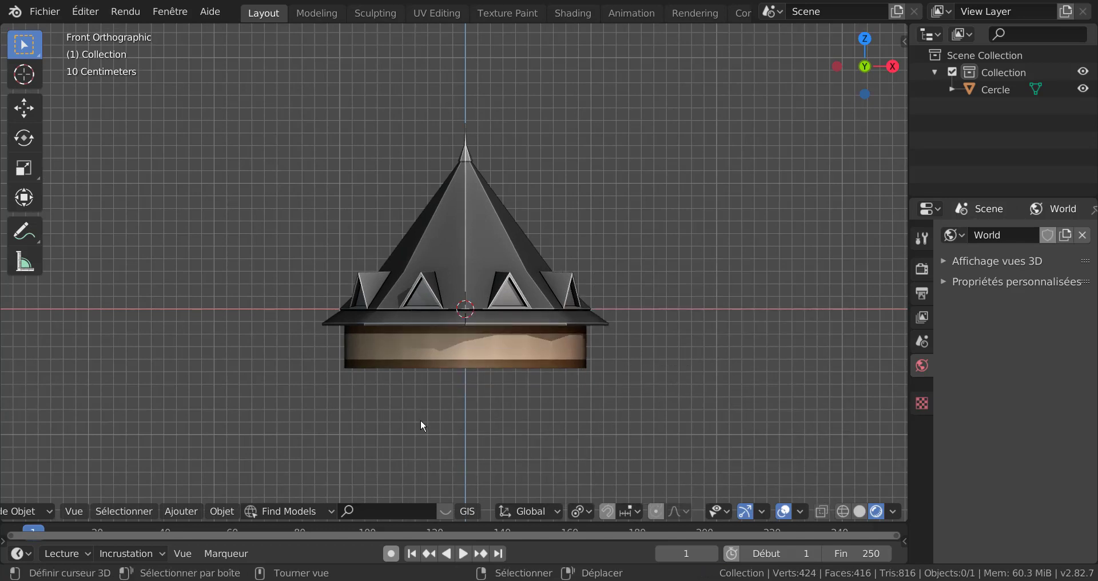
- Add a mesh cube at the world origin inside the tower and scale it uniformly by 0.121
{"action": "middle_click_drag", "start_coordinate": [563, 373], "coordinate": [572, 322]}
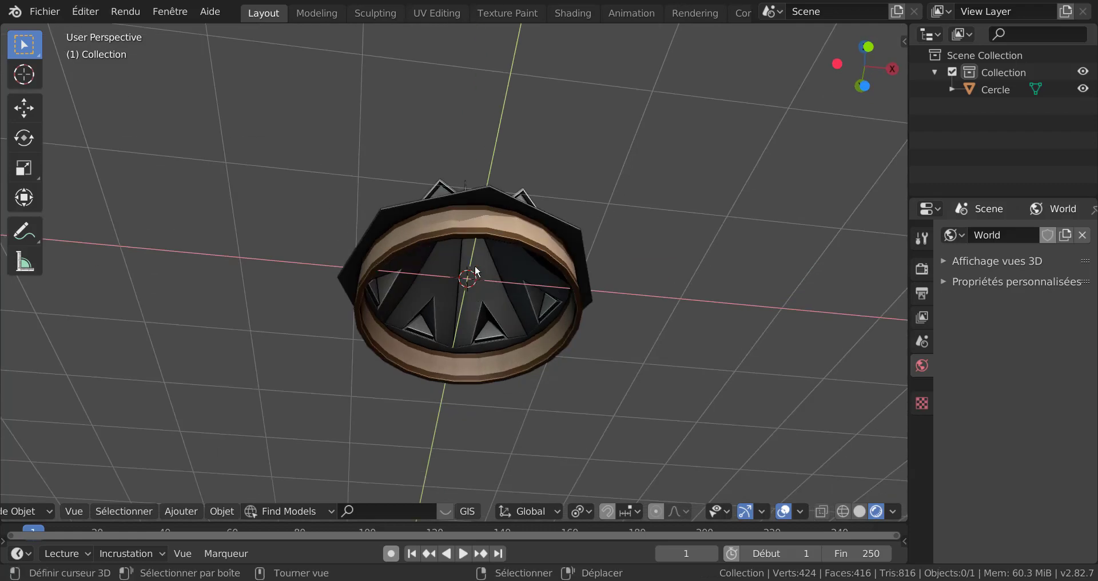
{"action": "mouse_move", "coordinate": [718, 318]}
{"action": "middle_mouse_down"}
{"action": "mouse_move", "coordinate": [723, 373]}
{"action": "mouse_move", "coordinate": [726, 327]}
{"action": "middle_mouse_up"}
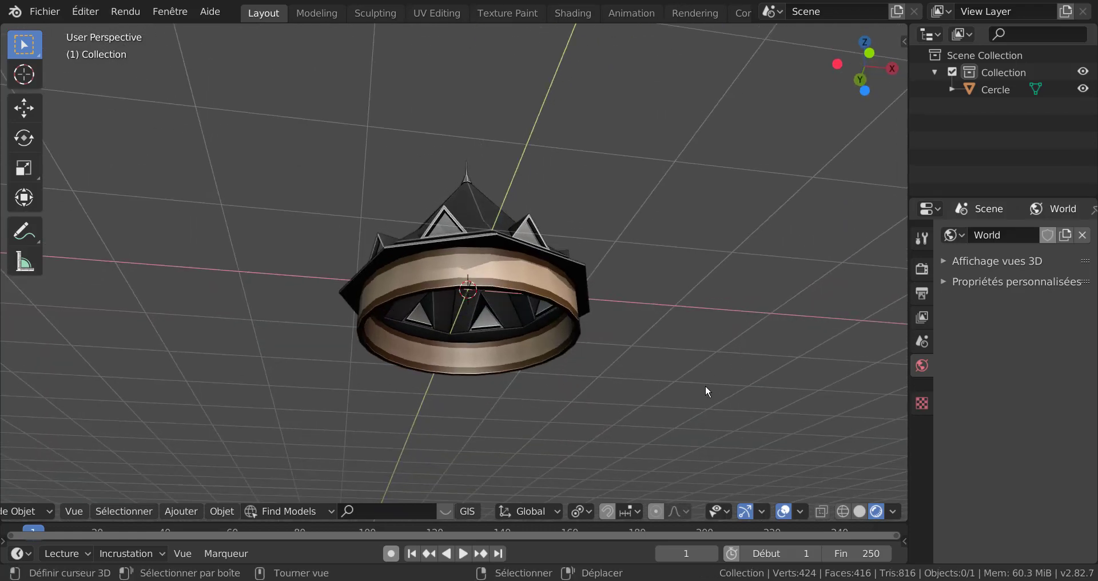
{"action": "left_click", "coordinate": [182, 511]}
{"action": "mouse_move", "coordinate": [217, 513]}
{"action": "left_click", "coordinate": [222, 512]}
{"action": "mouse_move", "coordinate": [183, 512]}
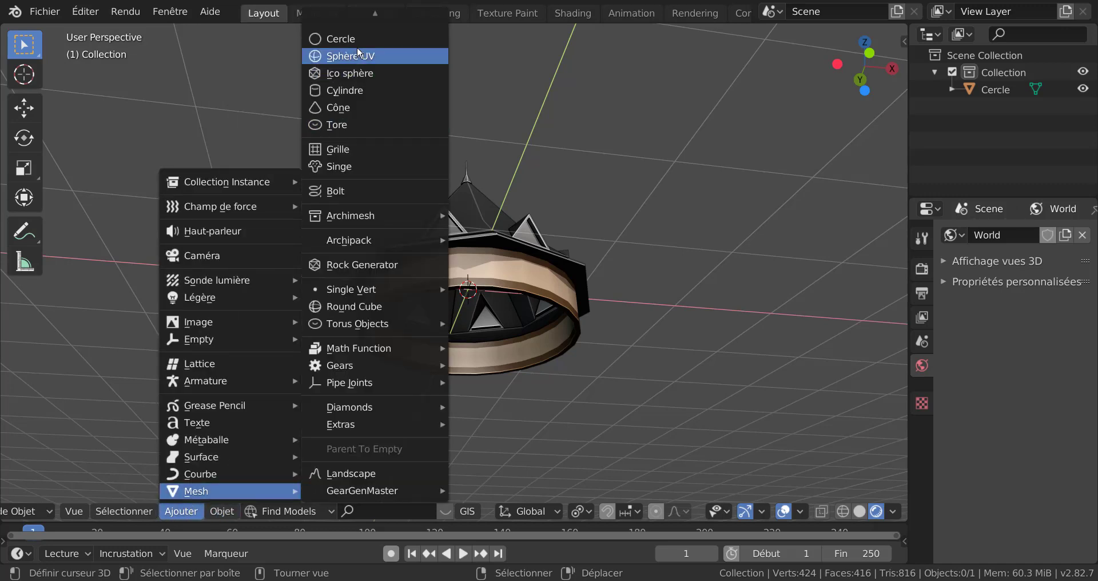
{"action": "mouse_move", "coordinate": [369, 6]}
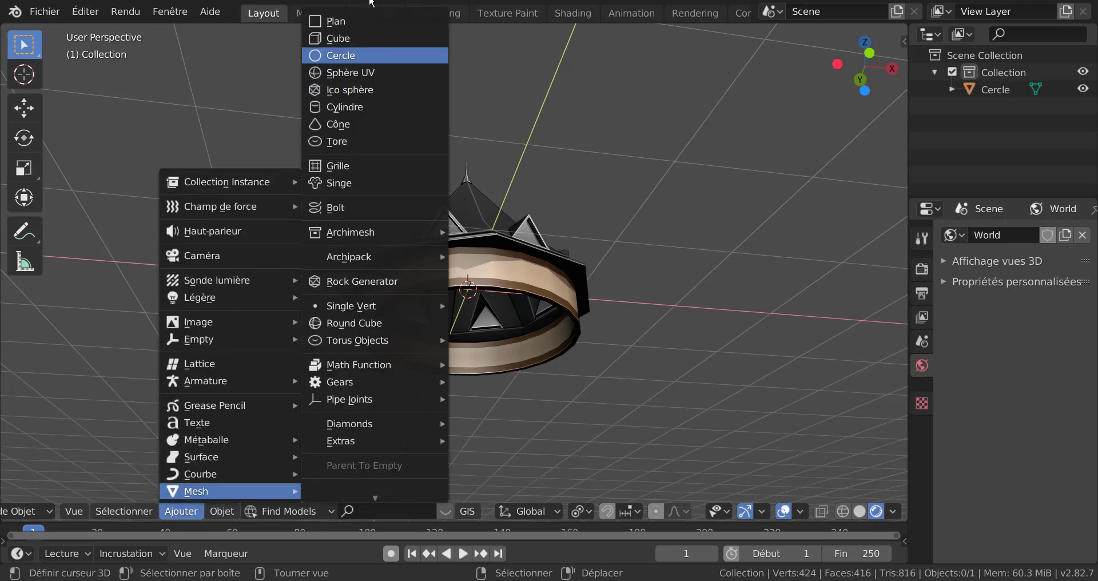
{"action": "left_click", "coordinate": [327, 40]}
{"action": "key", "text": "s"}
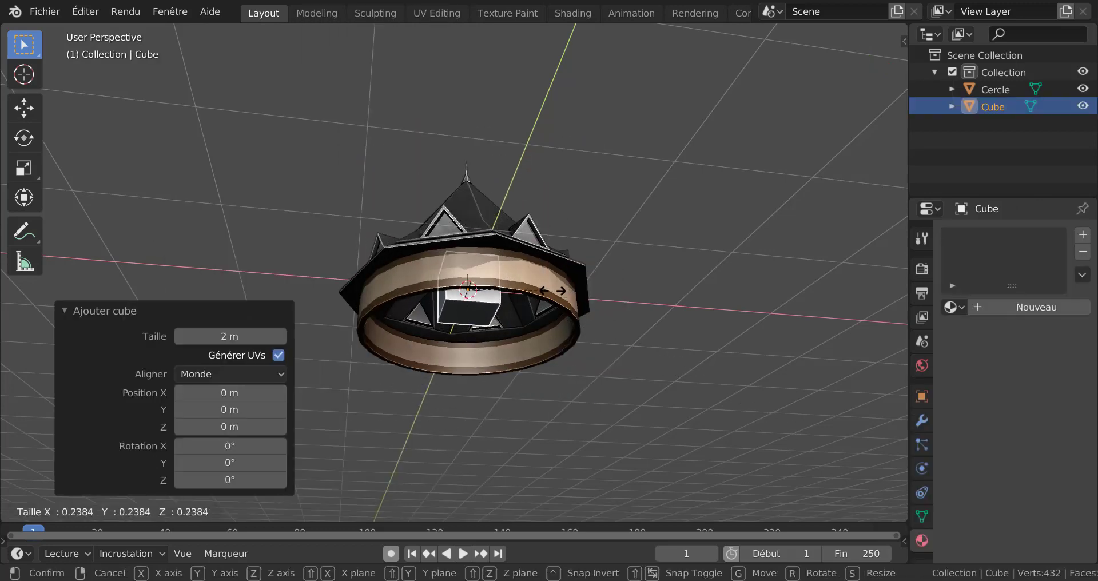
{"action": "left_click", "coordinate": [763, 314]}
- Reselect the cube in the front view and scale it down uniformly by a further 0.562
{"action": "key", "text": "KP_1"}
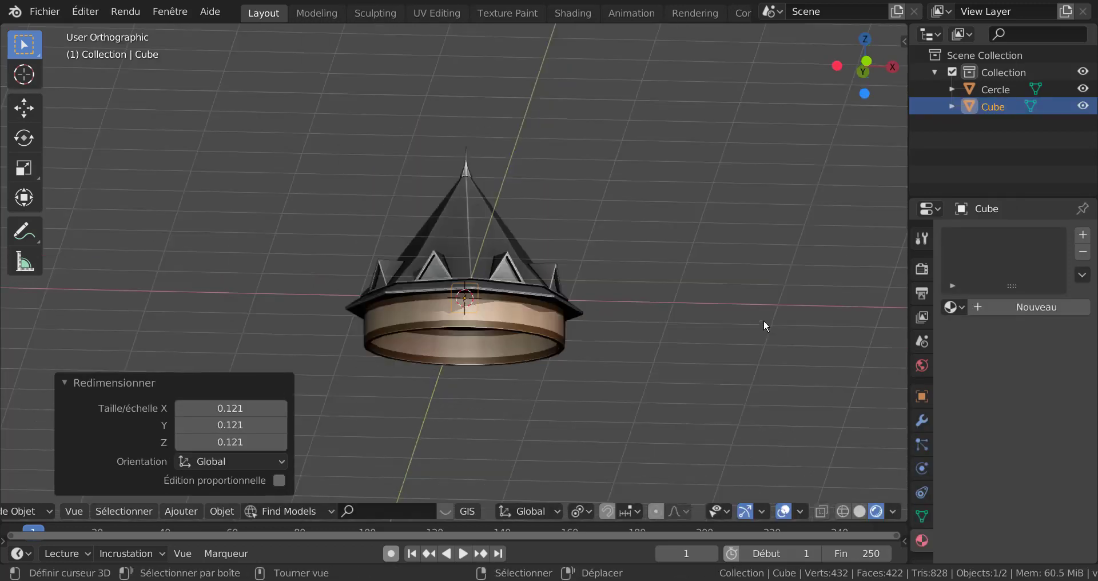
{"action": "scroll", "coordinate": [719, 362], "scroll_direction": "up", "scroll_amount": 2}
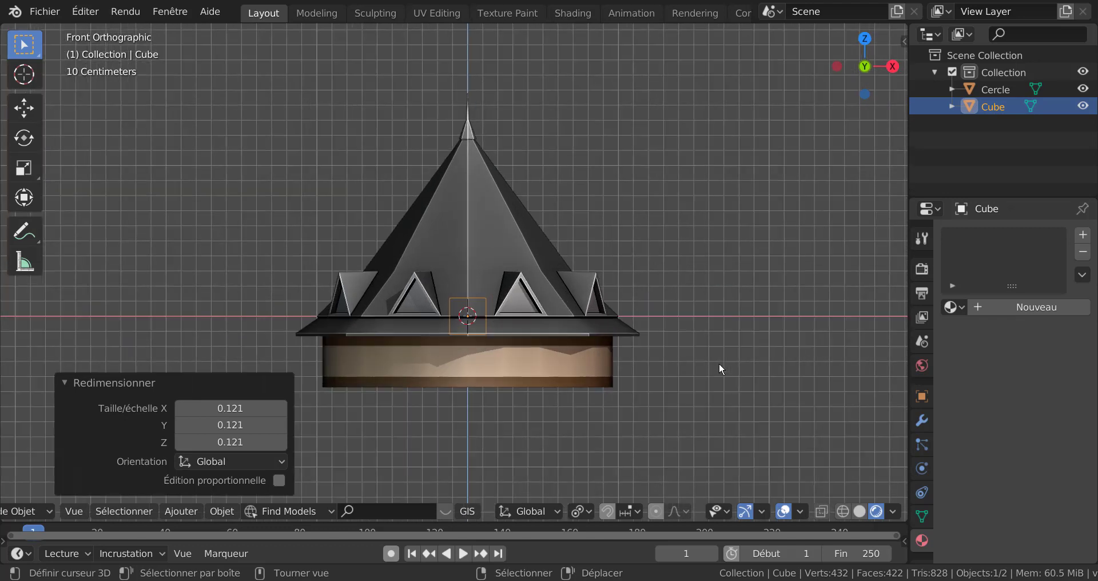
{"action": "key", "text": "alt+z"}
{"action": "left_click", "coordinate": [719, 369]}
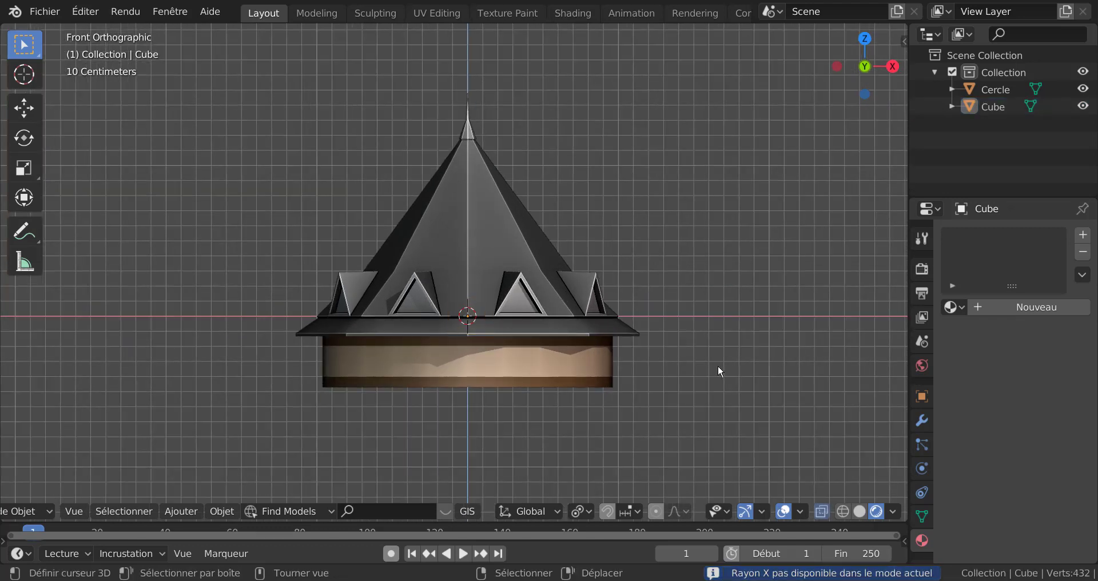
{"action": "left_click", "coordinate": [996, 106]}
{"action": "middle_click_drag", "start_coordinate": [721, 360], "coordinate": [722, 281], "text": "shift"}
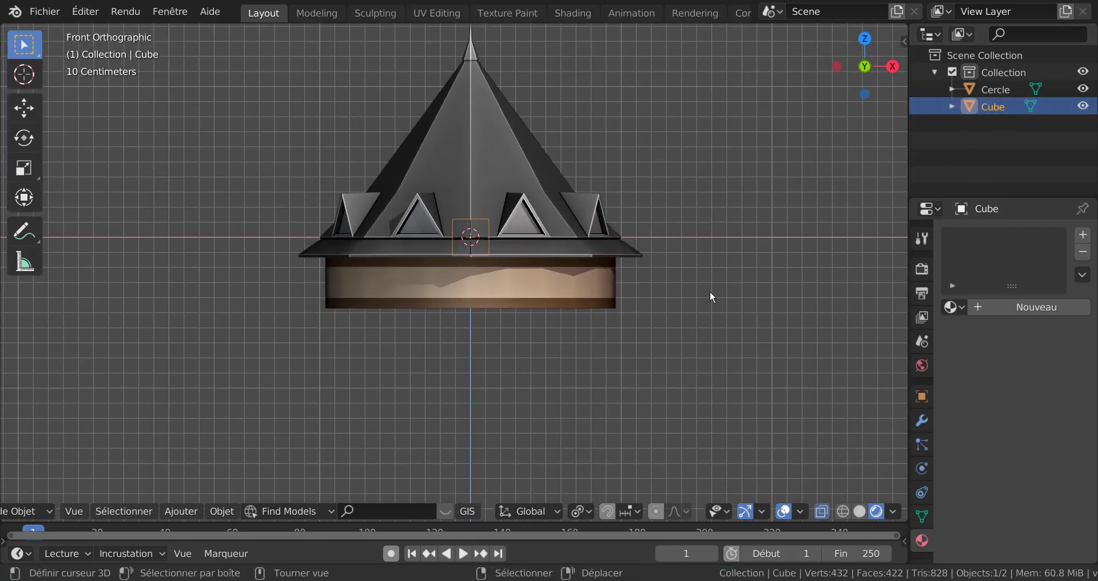
{"action": "scroll", "coordinate": [701, 314], "scroll_direction": "up", "scroll_amount": 3}
{"action": "key", "text": "s"}
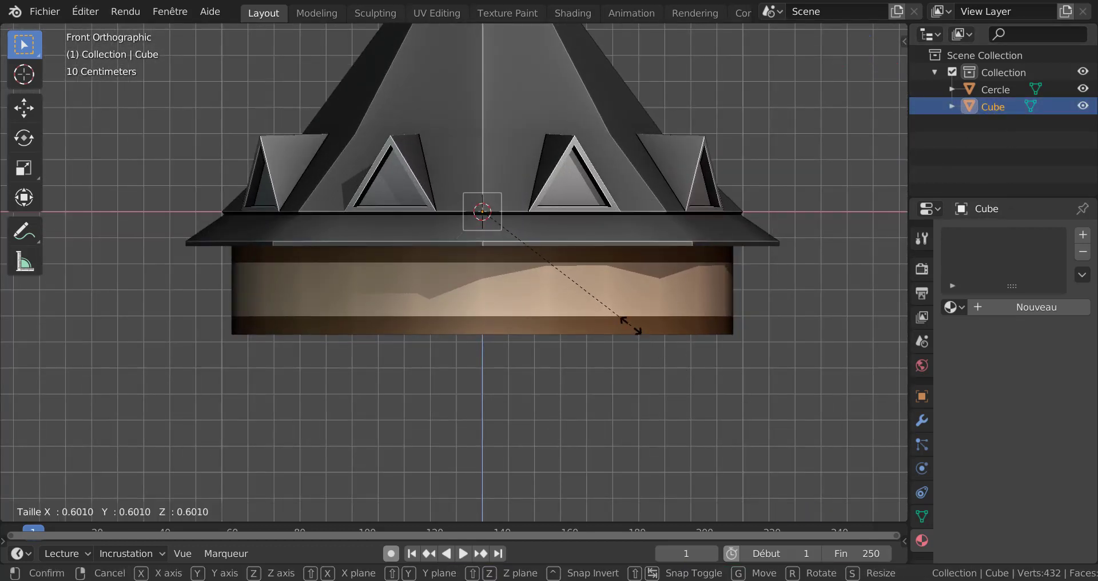
{"action": "left_click", "coordinate": [605, 301]}
- Move the cube down along the Z axis by -0.301 m to the height of the beige wall band
{"action": "key", "text": "g"}
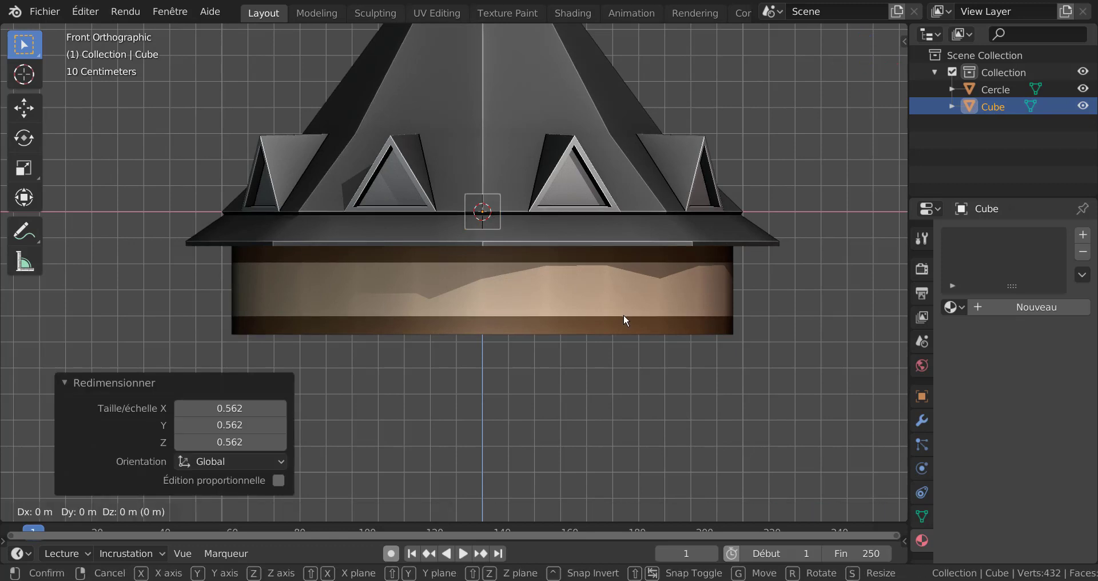
{"action": "key", "text": "z"}
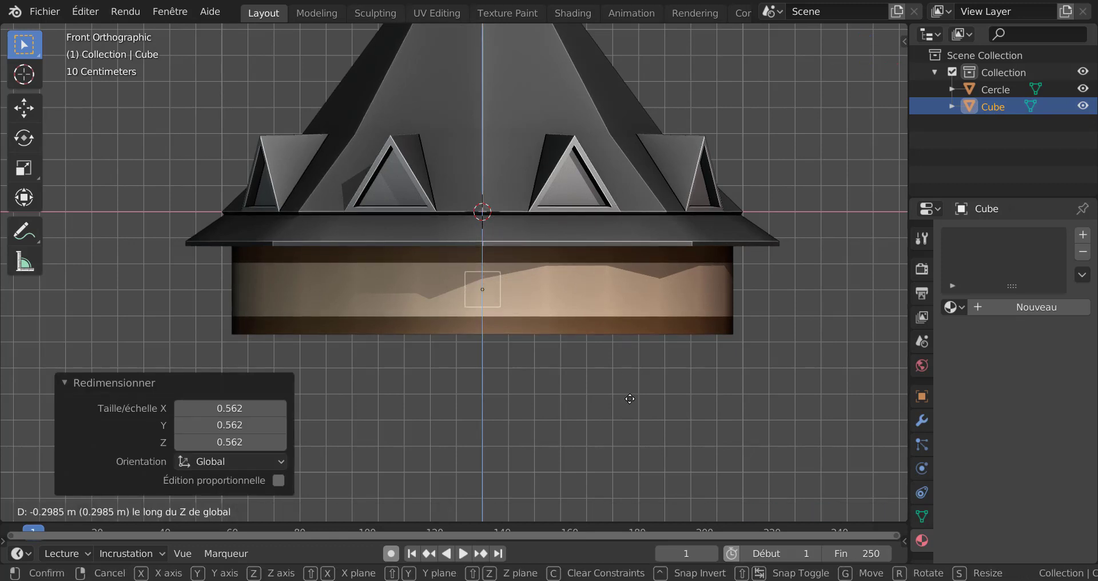
{"action": "left_click", "coordinate": [626, 391]}
{"action": "scroll", "coordinate": [572, 366], "scroll_direction": "up", "scroll_amount": 1}
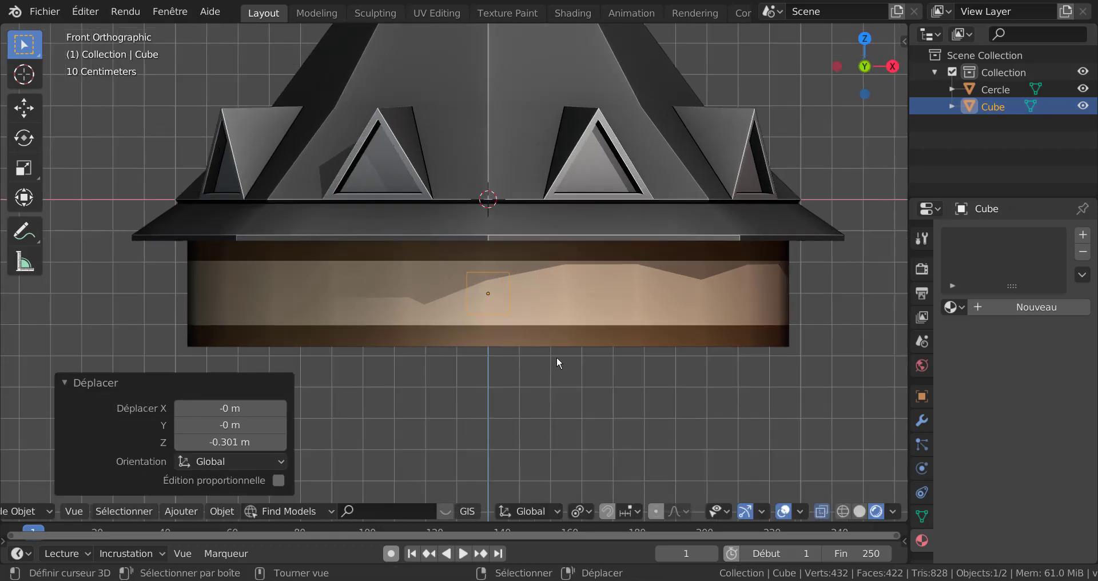
{"action": "scroll", "coordinate": [506, 309], "scroll_direction": "up", "scroll_amount": 2}
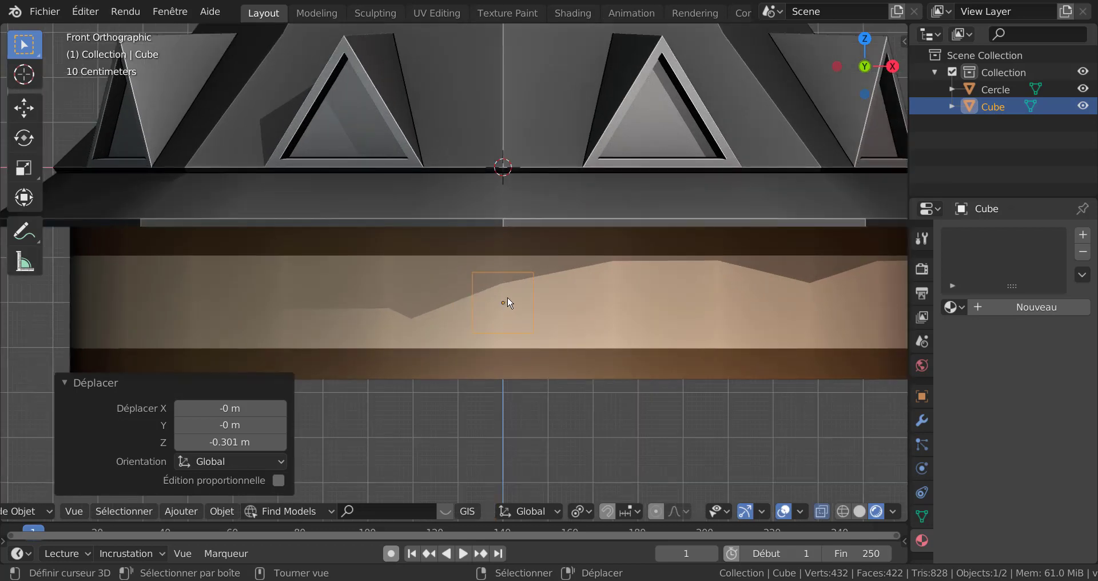
- Stretch the cube vertically by scaling it 1.274 along the Z axis
{"action": "scroll", "coordinate": [627, 323], "scroll_direction": "down", "scroll_amount": 2}
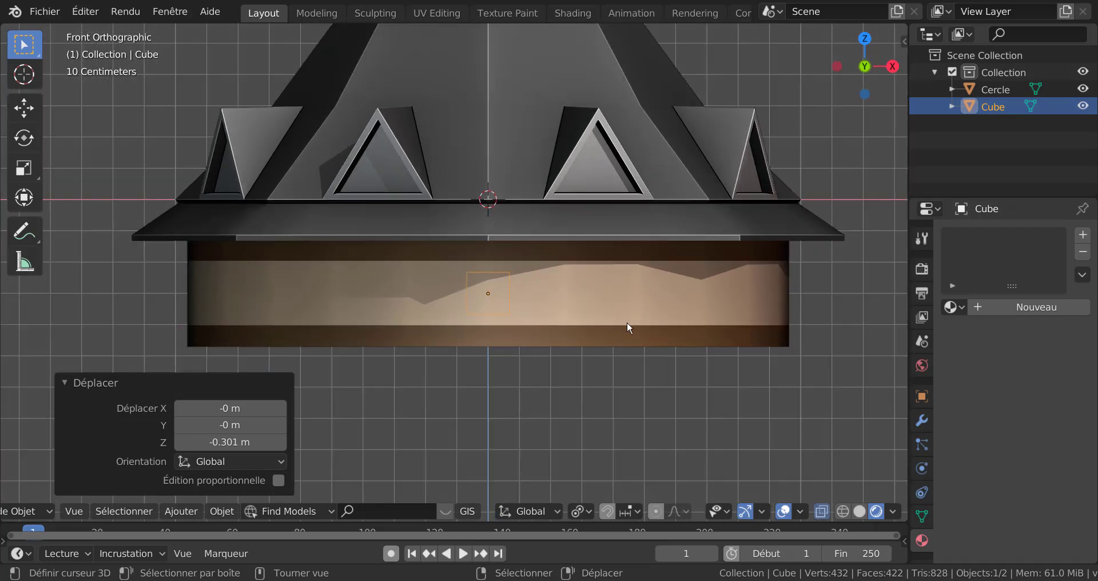
{"action": "key", "text": "s"}
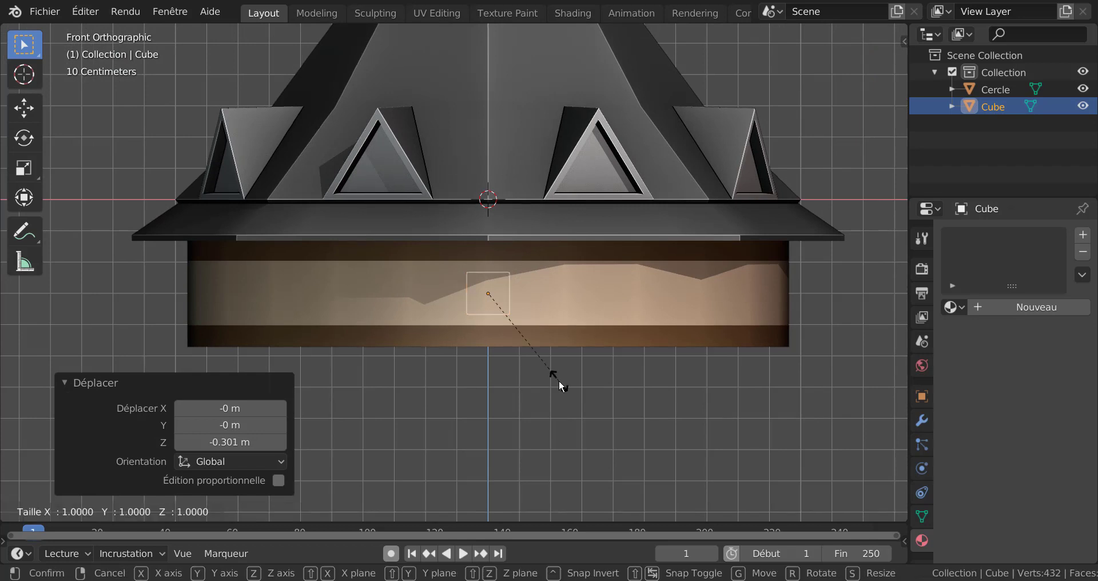
{"action": "key", "text": "z"}
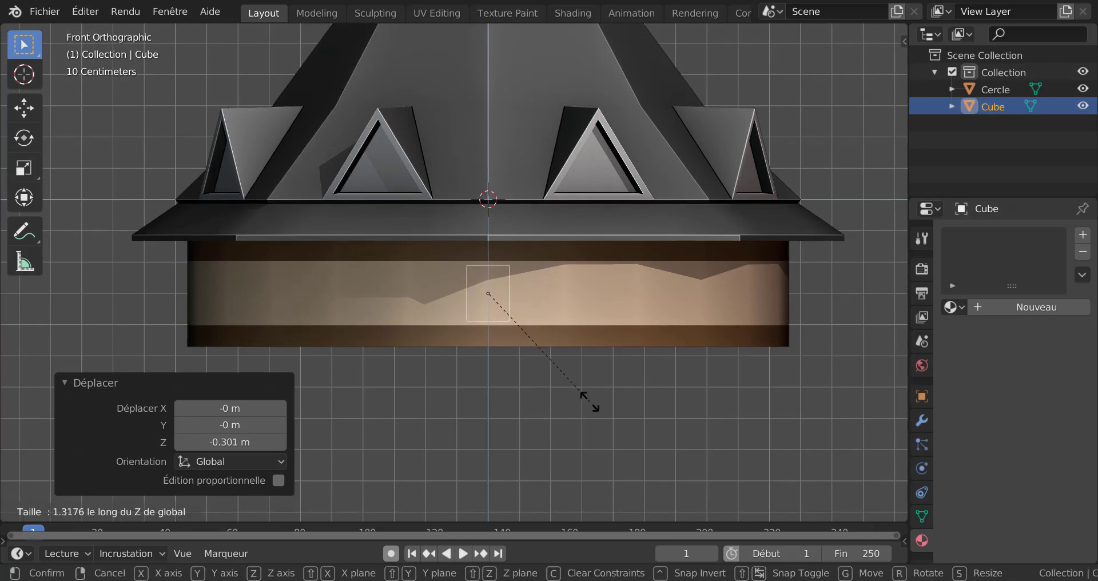
{"action": "left_click", "coordinate": [588, 398]}
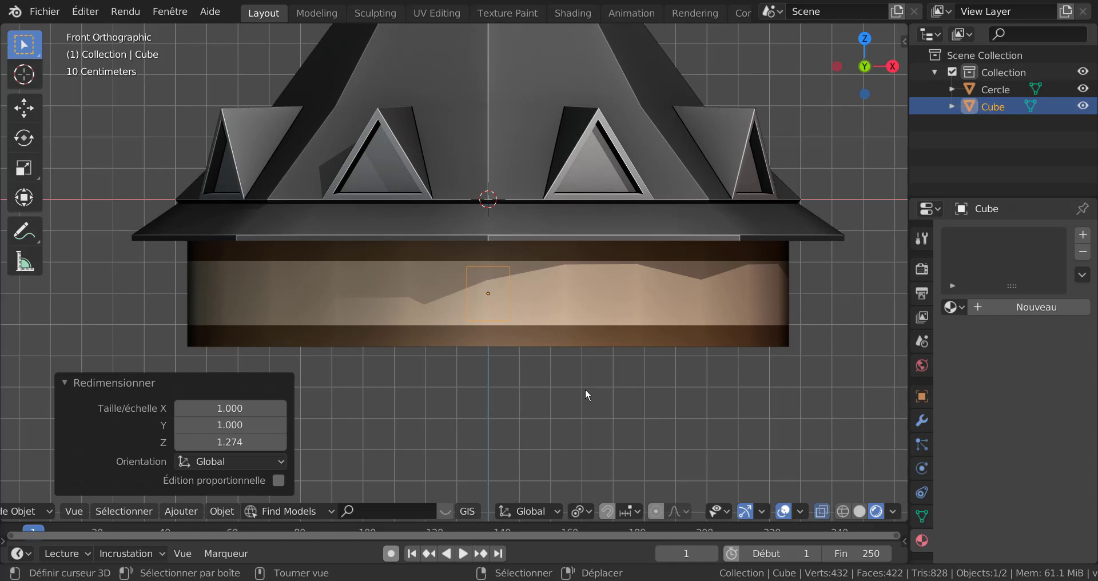
- Move the cube from the tower's centre along the Y axis by -0.938 m onto the circular wall
{"action": "key", "text": "ctrl+KP_1"}
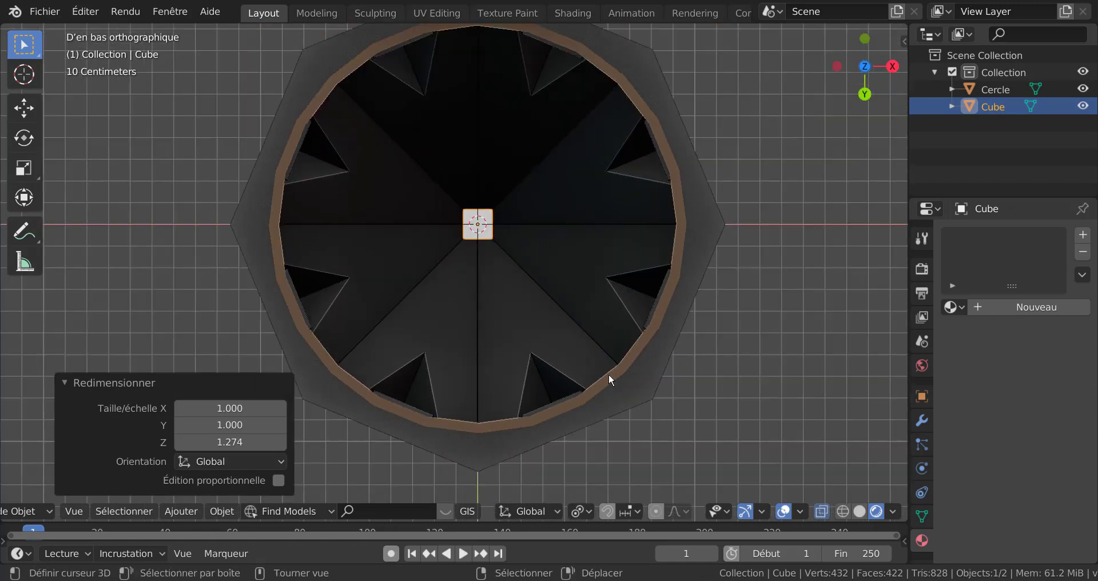
{"action": "scroll", "coordinate": [572, 349], "scroll_direction": "down", "scroll_amount": 3}
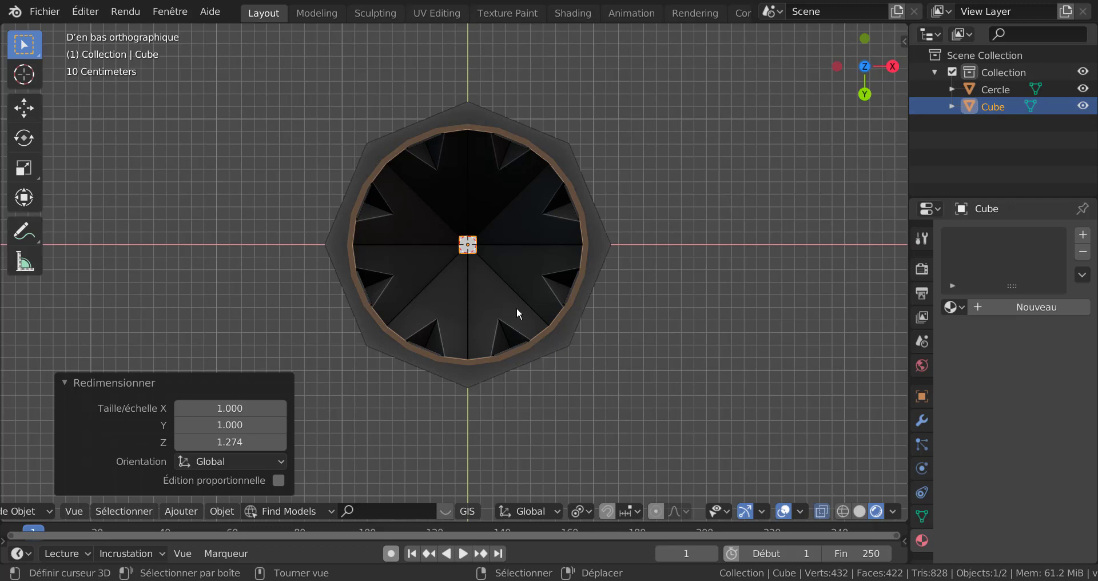
{"action": "key", "text": "g"}
{"action": "key", "text": "y"}
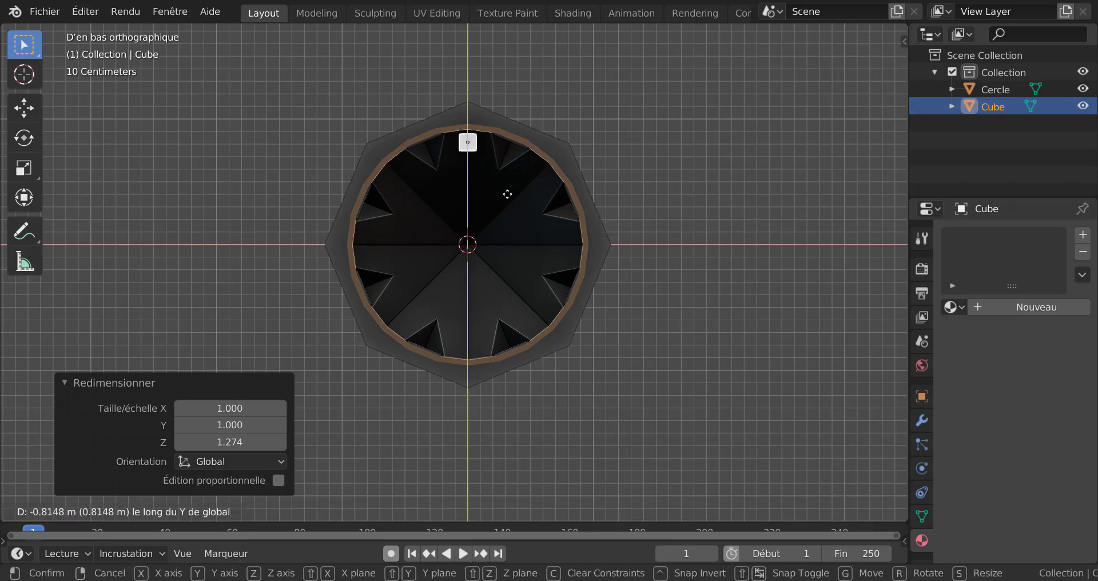
{"action": "left_click", "coordinate": [506, 191]}
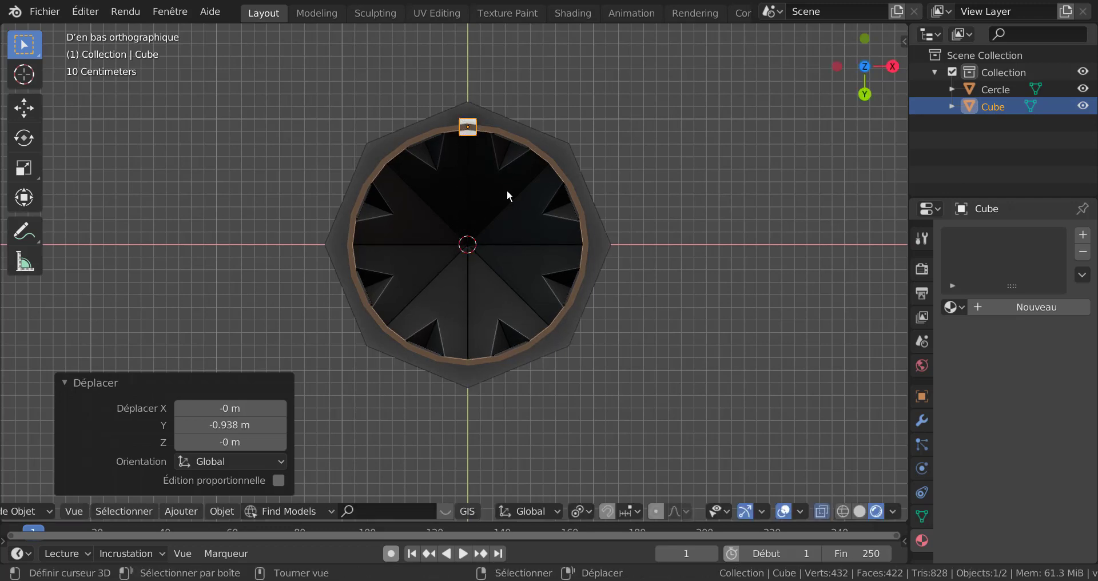
- Lengthen the cube through the wall by scaling it 3.061 along the Y axis
{"action": "key", "text": "s"}
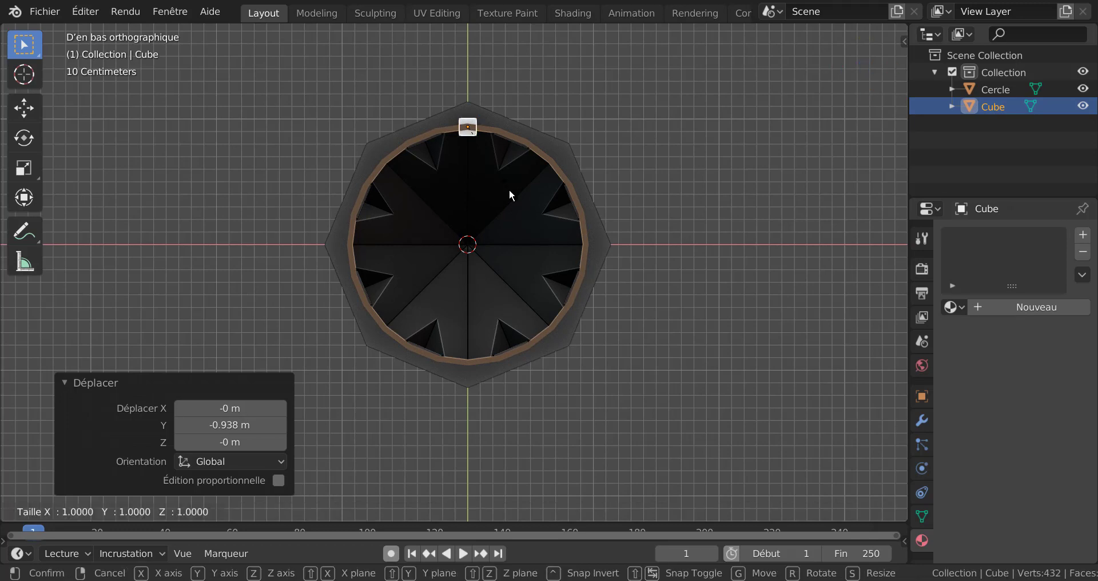
{"action": "key", "text": "y"}
{"action": "left_click", "coordinate": [655, 265]}
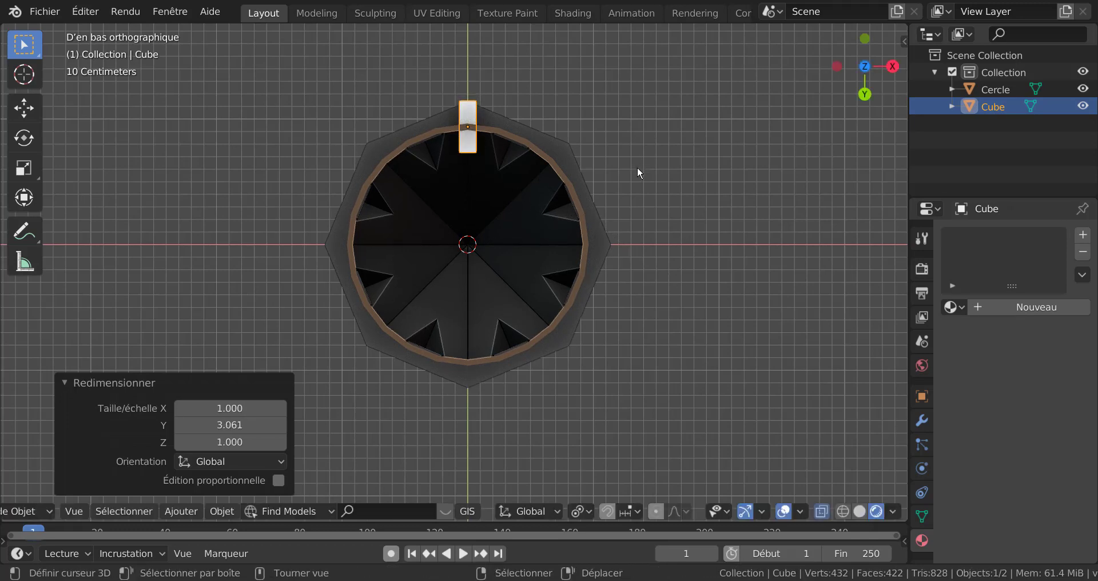
- Narrow the block in the front view by scaling it 0.724 along the X axis
{"action": "middle_click_drag", "start_coordinate": [639, 172], "coordinate": [614, 283]}
{"action": "scroll", "coordinate": [680, 301], "scroll_direction": "up", "scroll_amount": 3}
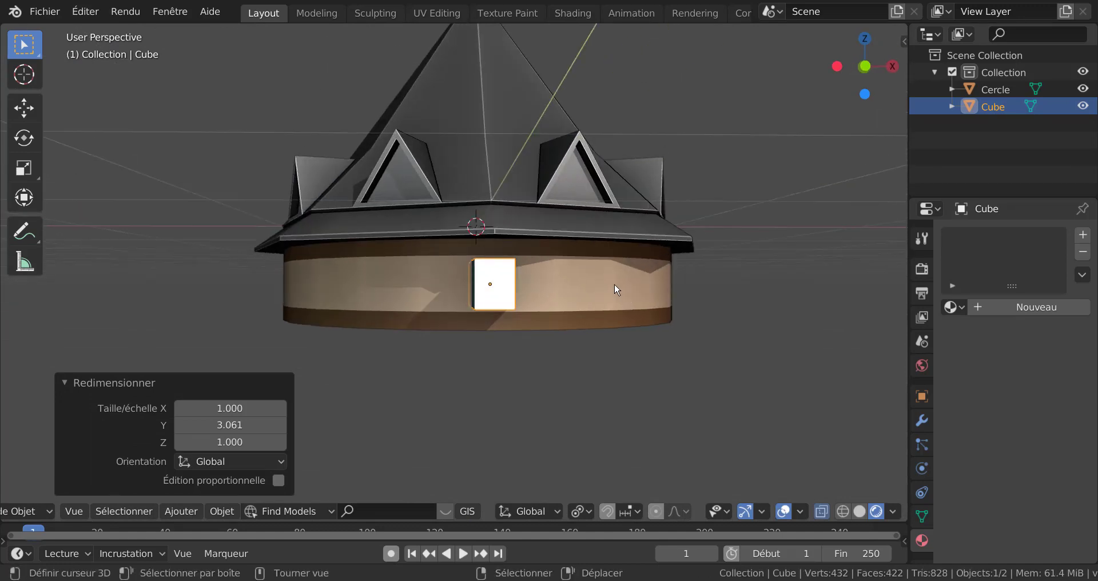
{"action": "key", "text": "KP_1"}
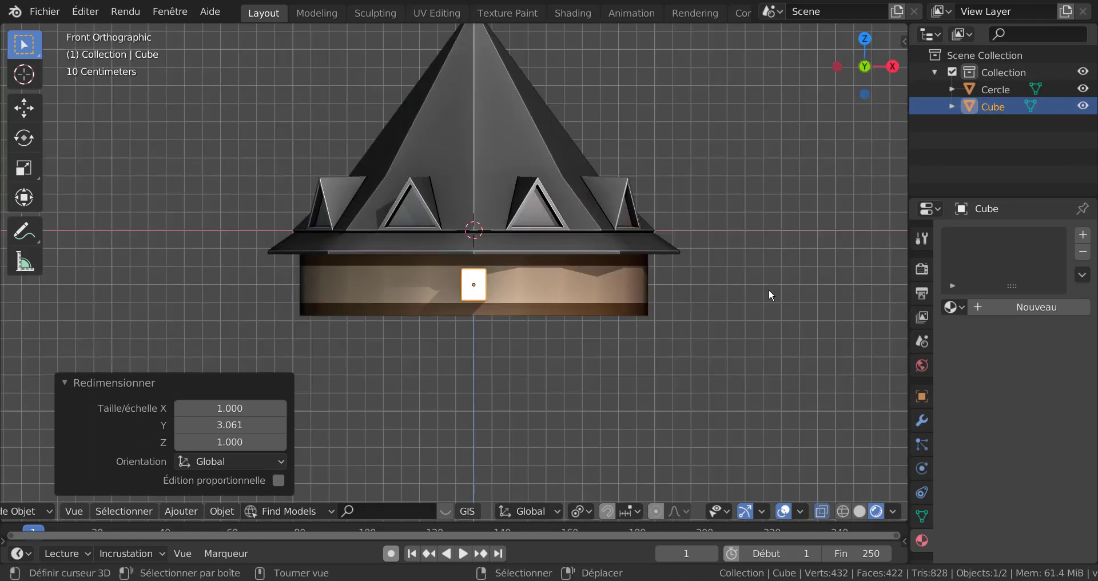
{"action": "scroll", "coordinate": [742, 301], "scroll_direction": "up", "scroll_amount": 3}
{"action": "scroll", "coordinate": [742, 301], "scroll_direction": "up", "scroll_amount": 2}
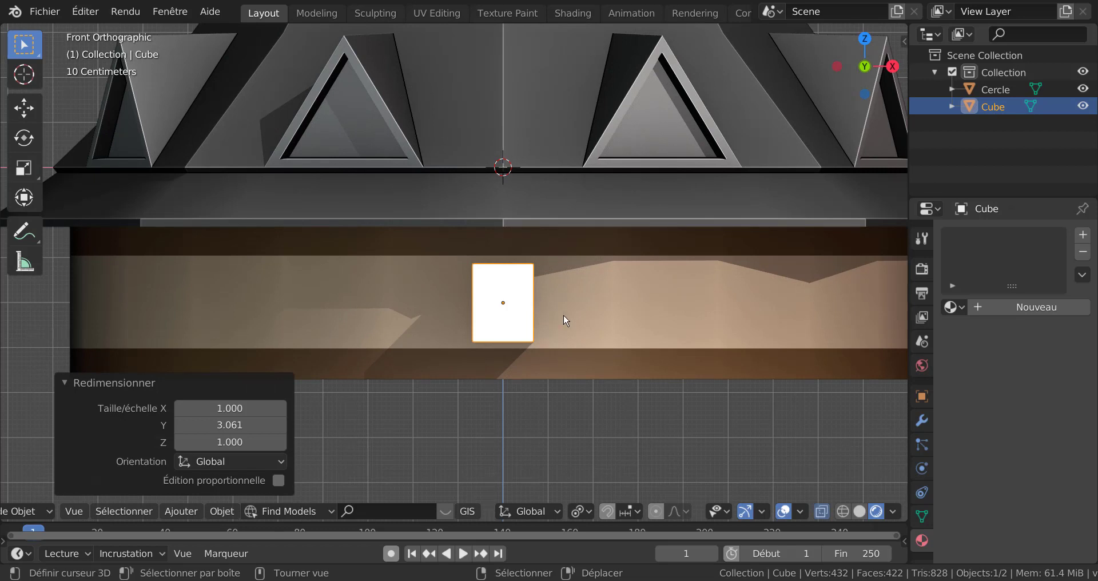
{"action": "scroll", "coordinate": [564, 314], "scroll_direction": "down", "scroll_amount": 5}
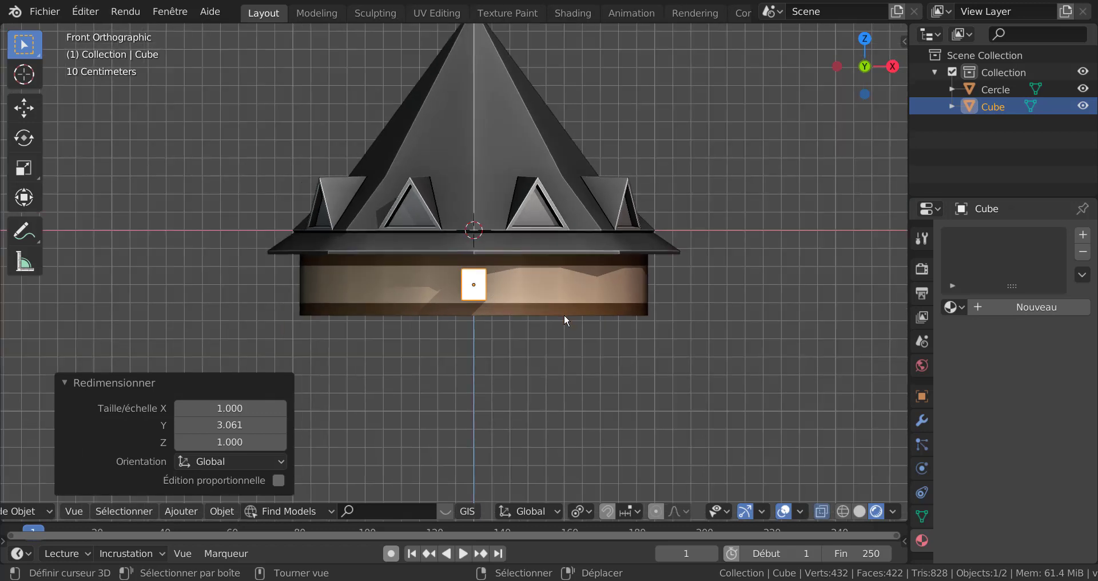
{"action": "scroll", "coordinate": [564, 314], "scroll_direction": "up", "scroll_amount": 4}
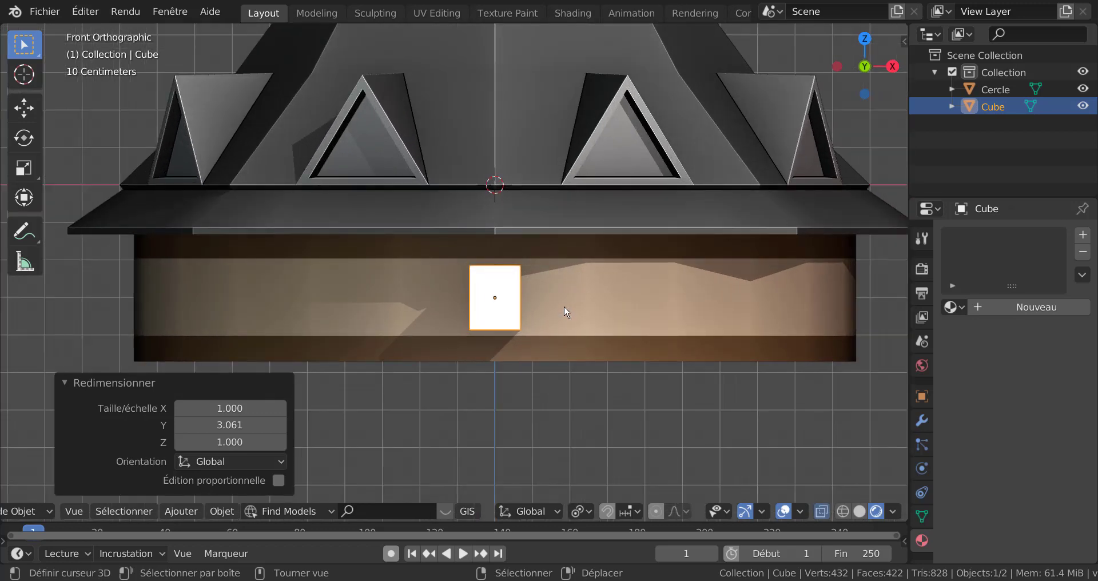
{"action": "key", "text": "s"}
{"action": "key", "text": "x"}
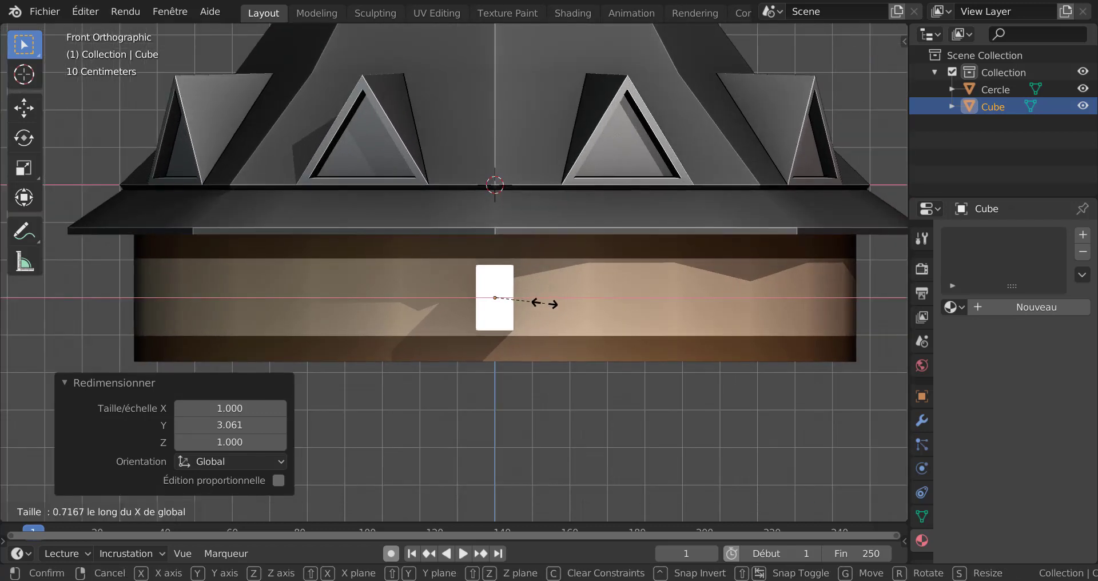
{"action": "left_click", "coordinate": [544, 301]}
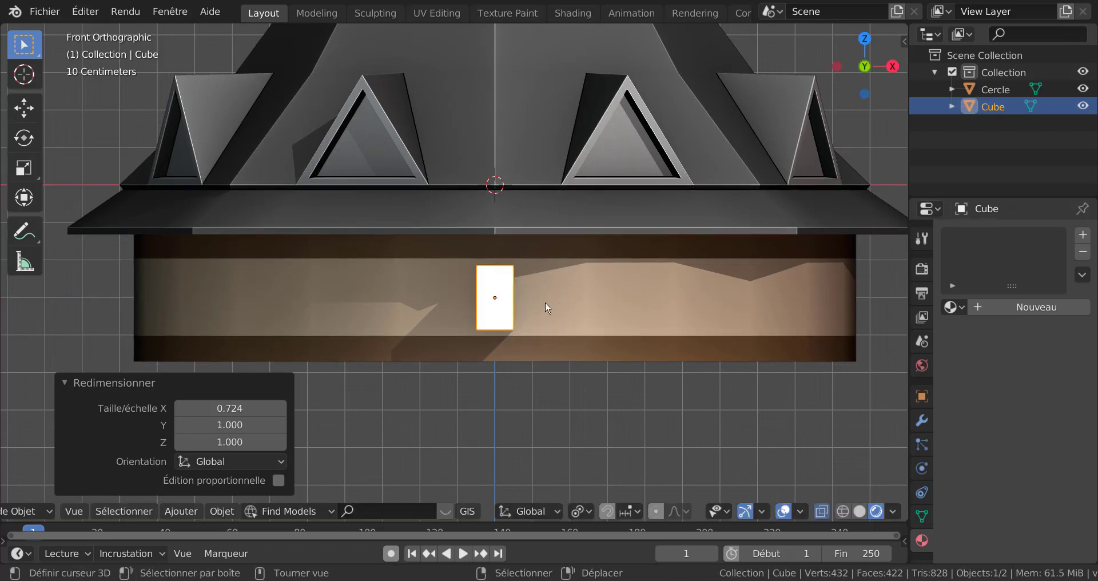
- In Edit Mode and top view, spin the whole block 360° around the Z axis through the world origin with the Spin tool
{"action": "key", "text": "Tab"}
{"action": "key", "text": "Tab"}
{"action": "scroll", "coordinate": [547, 307], "scroll_direction": "down", "scroll_amount": 2}
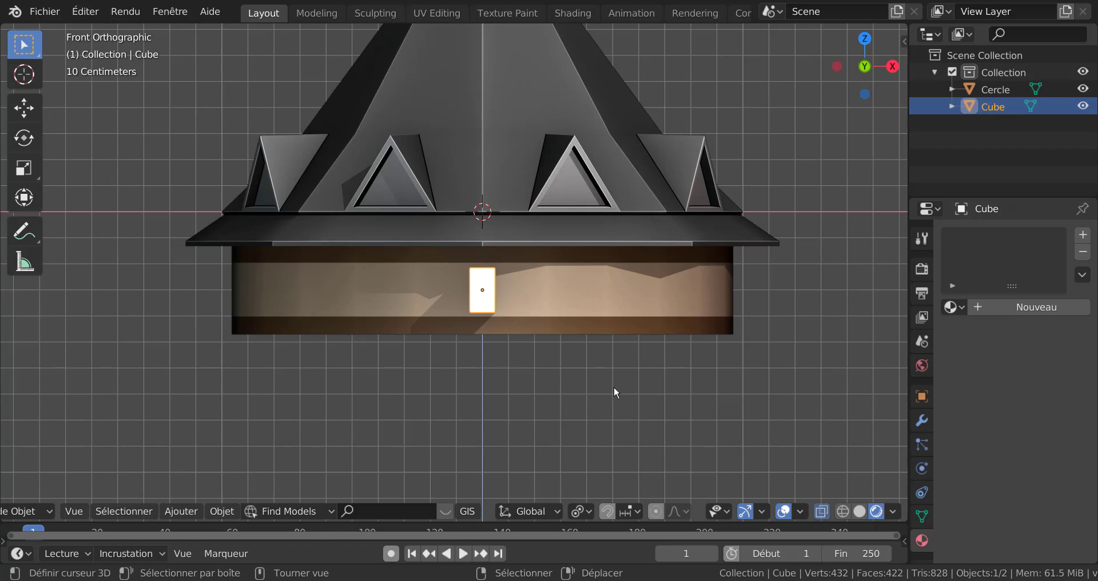
{"action": "key", "text": "Tab"}
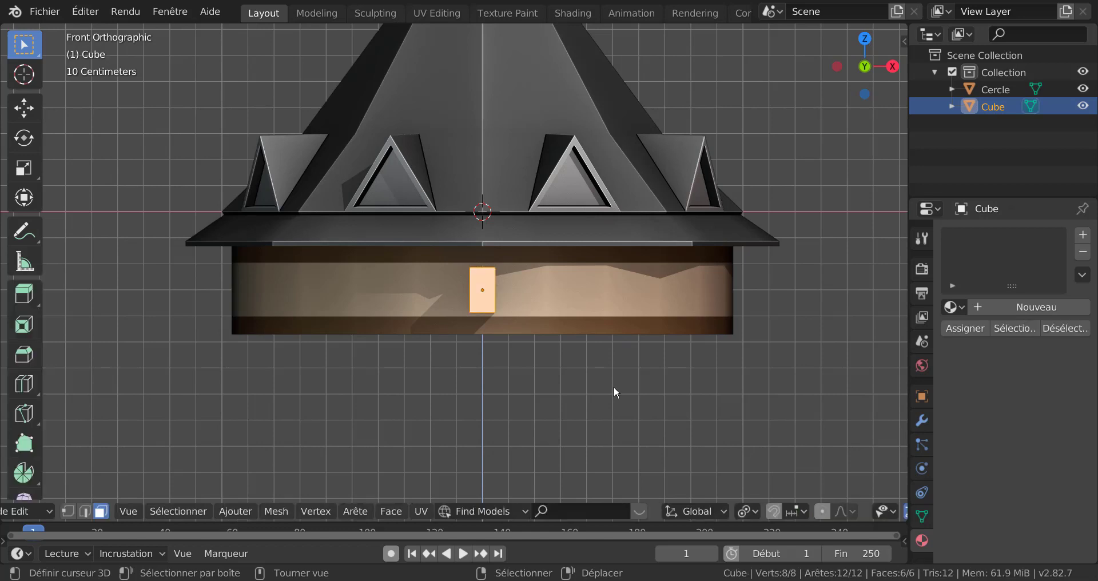
{"action": "middle_click_drag", "start_coordinate": [657, 303], "coordinate": [612, 86]}
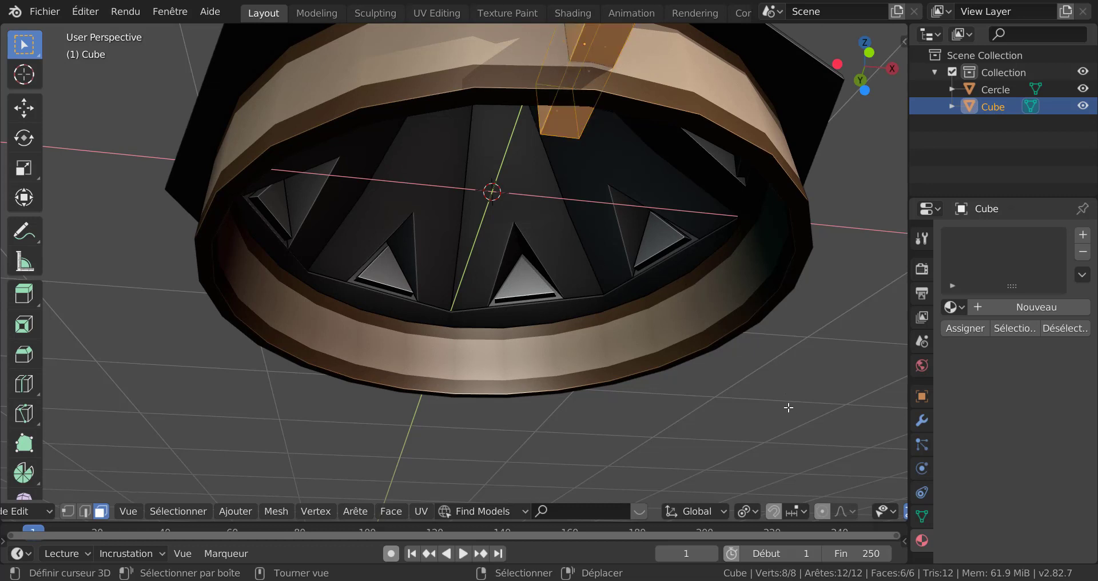
{"action": "scroll", "coordinate": [783, 395], "scroll_direction": "down", "scroll_amount": 3}
{"action": "scroll", "coordinate": [755, 367], "scroll_direction": "down", "scroll_amount": 2}
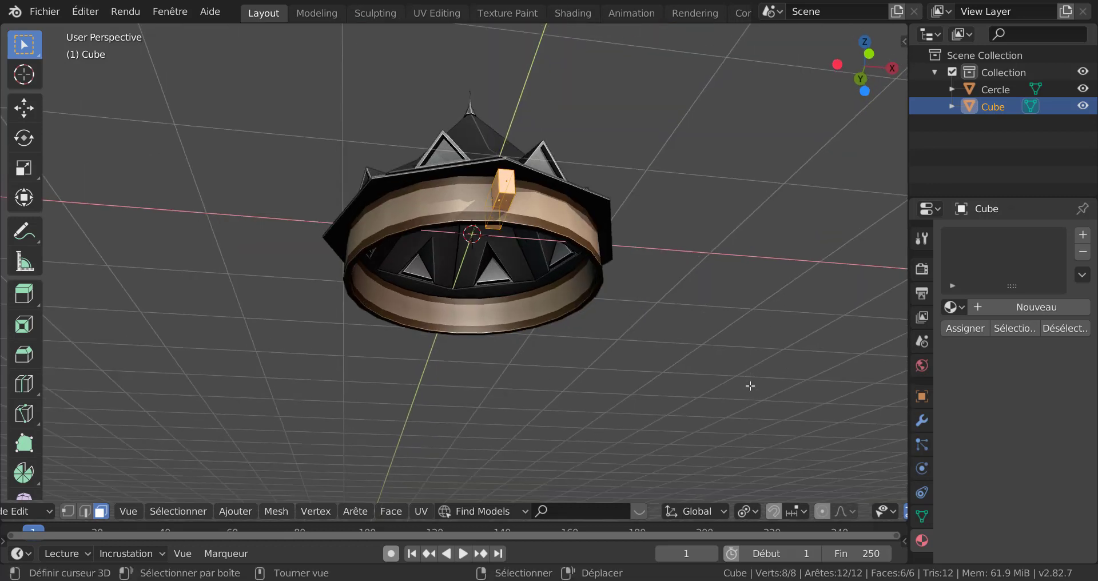
{"action": "key", "text": "KP_7"}
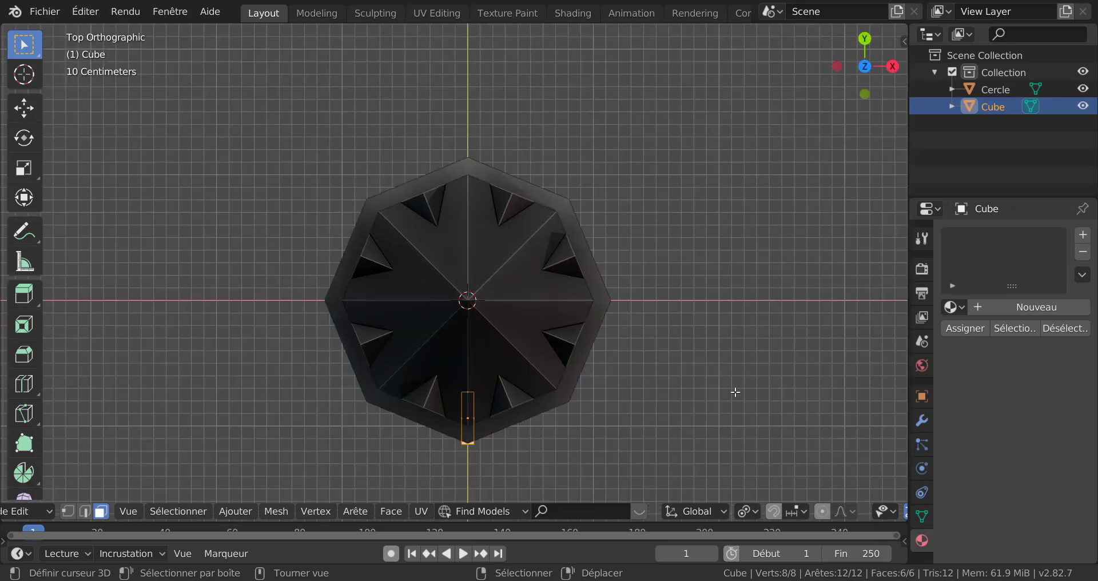
{"action": "middle_click_drag", "start_coordinate": [722, 363], "coordinate": [732, 281], "text": "shift"}
{"action": "scroll", "coordinate": [715, 318], "scroll_direction": "up", "scroll_amount": 1}
{"action": "middle_click_drag", "start_coordinate": [716, 319], "coordinate": [694, 341], "text": "shift"}
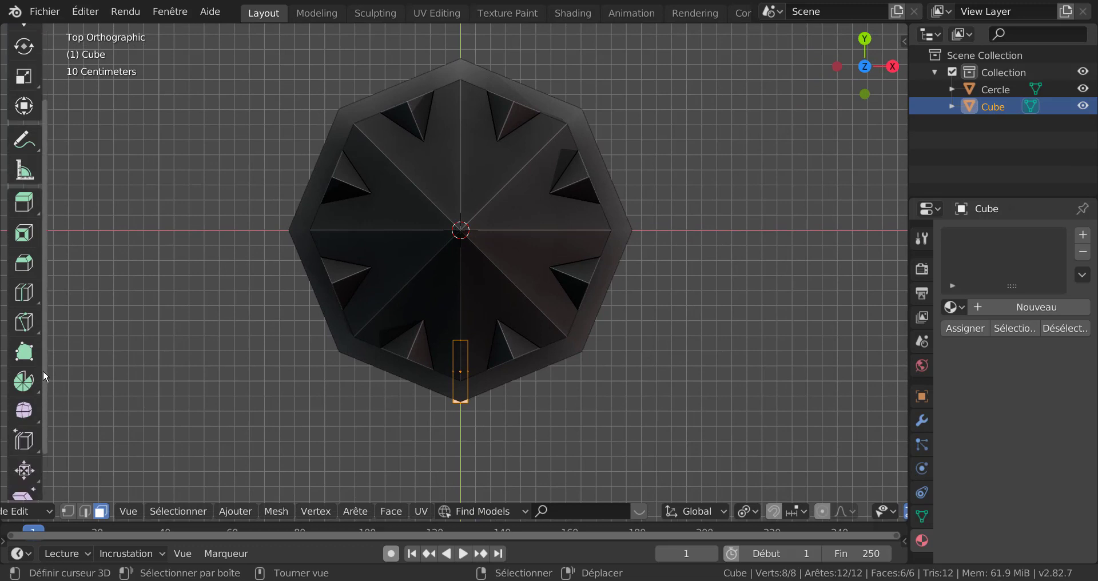
{"action": "scroll", "coordinate": [35, 389], "scroll_direction": "down", "scroll_amount": 5}
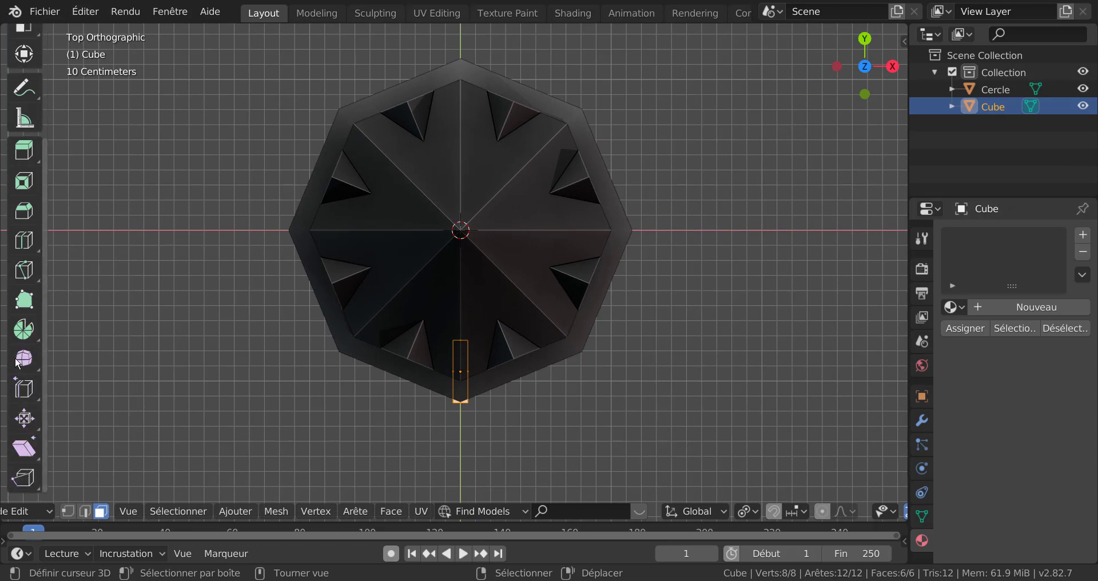
{"action": "left_click", "coordinate": [22, 332]}
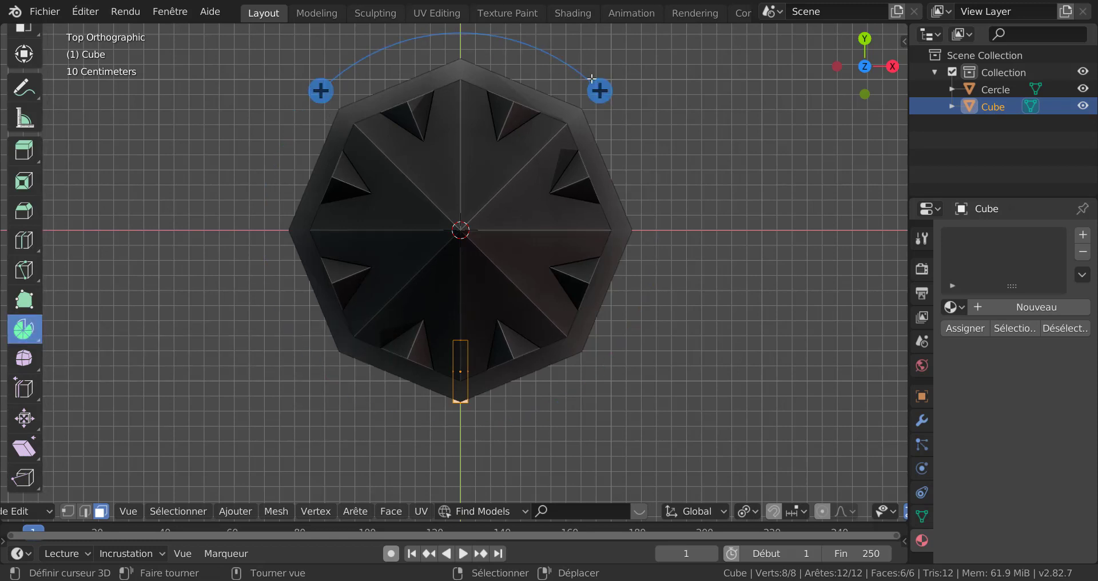
{"action": "left_click", "coordinate": [600, 90]}
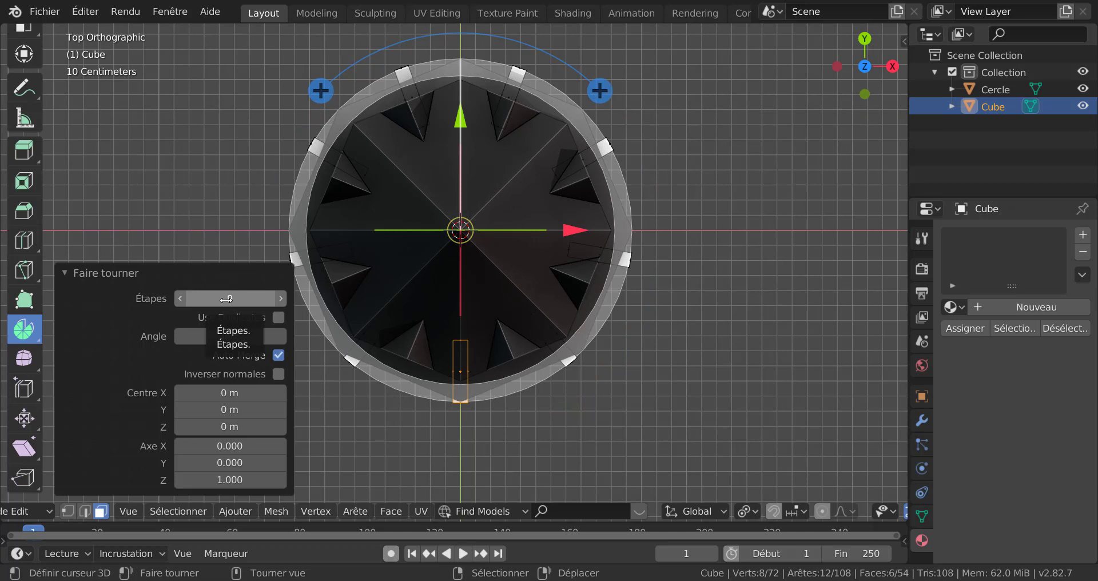
- Set the spin to 16 steps and collapse its settings
{"action": "left_click", "coordinate": [281, 297]}
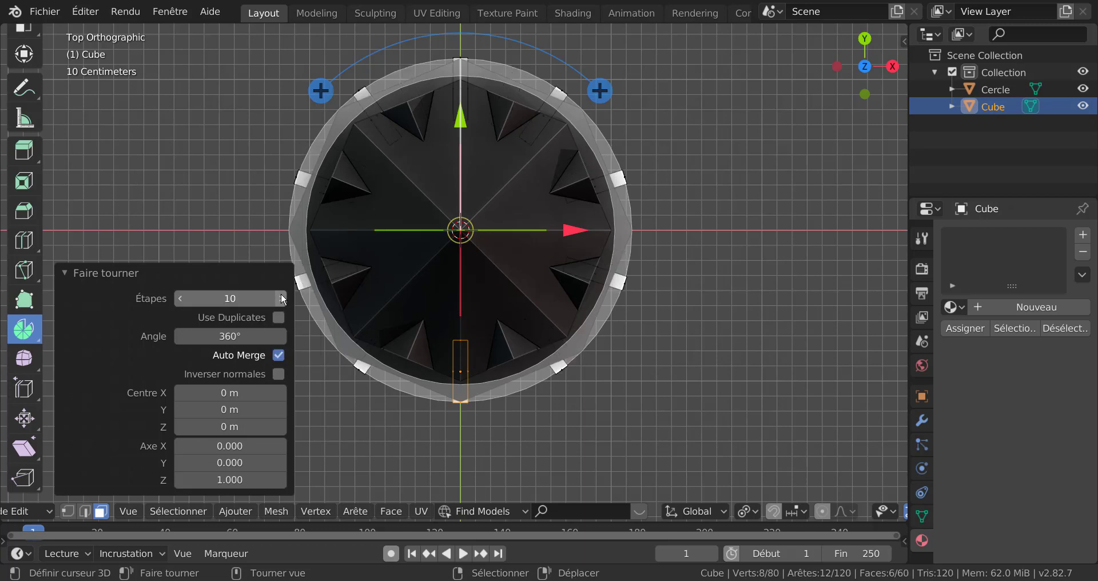
{"action": "left_click", "coordinate": [282, 297]}
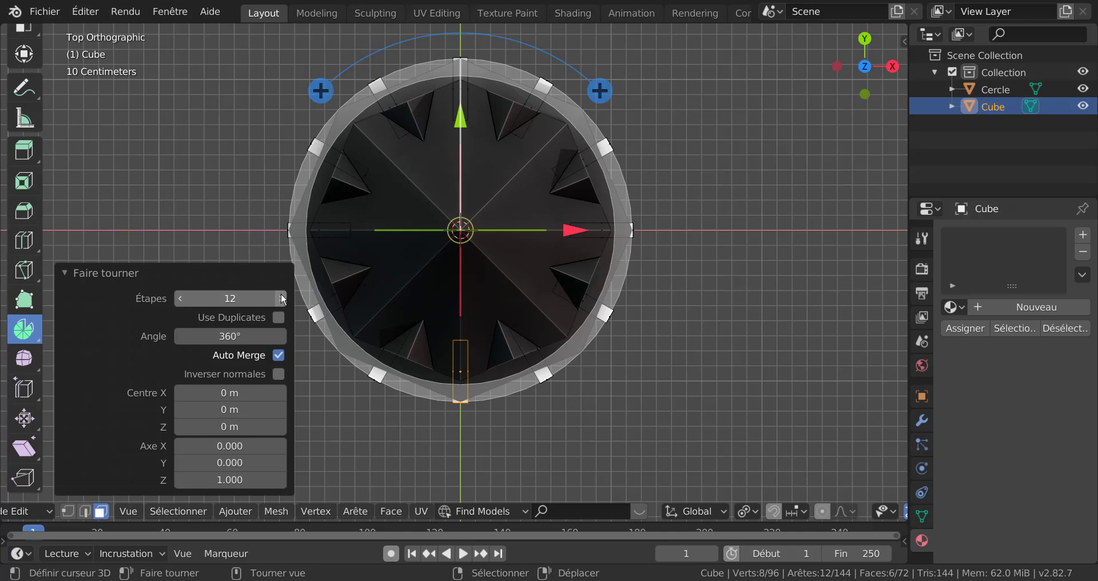
{"action": "left_click", "coordinate": [282, 298]}
{"action": "left_click", "coordinate": [282, 298]}
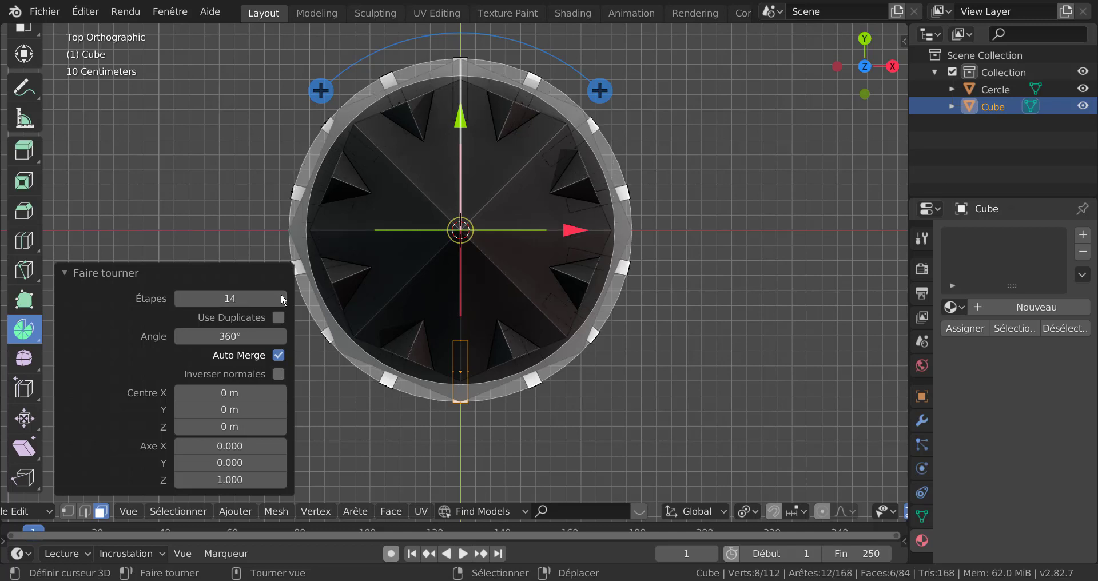
{"action": "left_click", "coordinate": [281, 298]}
{"action": "left_click", "coordinate": [282, 298]}
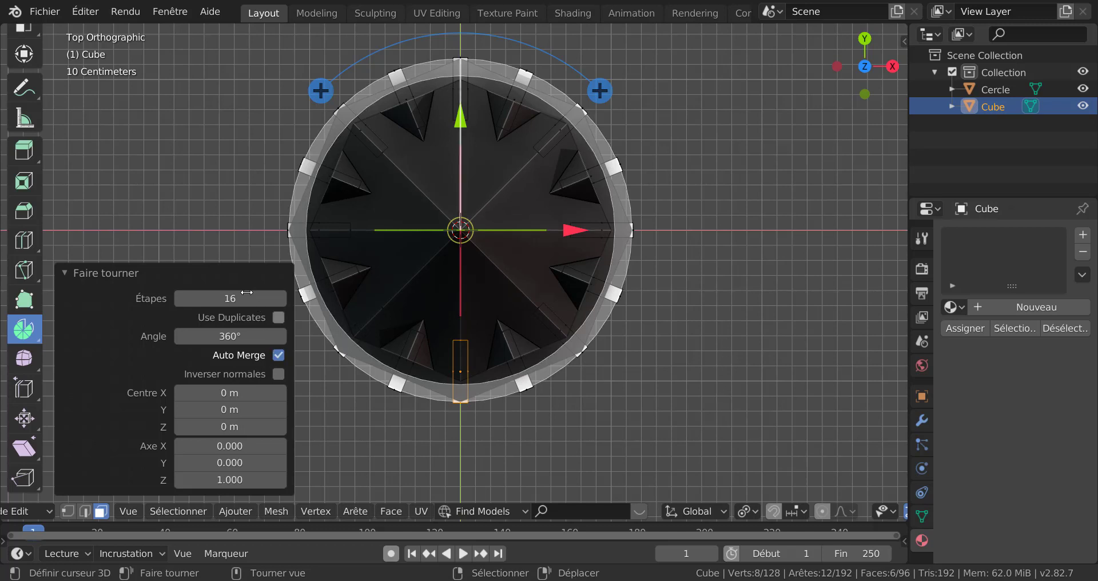
{"action": "left_click", "coordinate": [235, 277]}
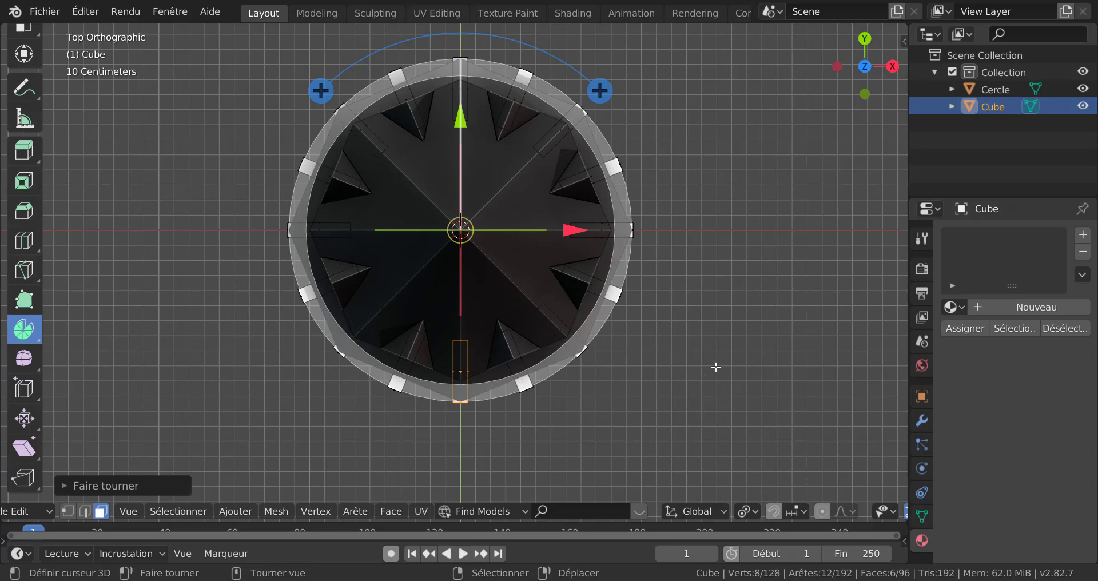
- Select the geometry of all the blocks, examine the ring from outside and below, and return to Object Mode
{"action": "middle_click_drag", "start_coordinate": [738, 402], "coordinate": [693, 290]}
{"action": "scroll", "coordinate": [640, 351], "scroll_direction": "up", "scroll_amount": 2}
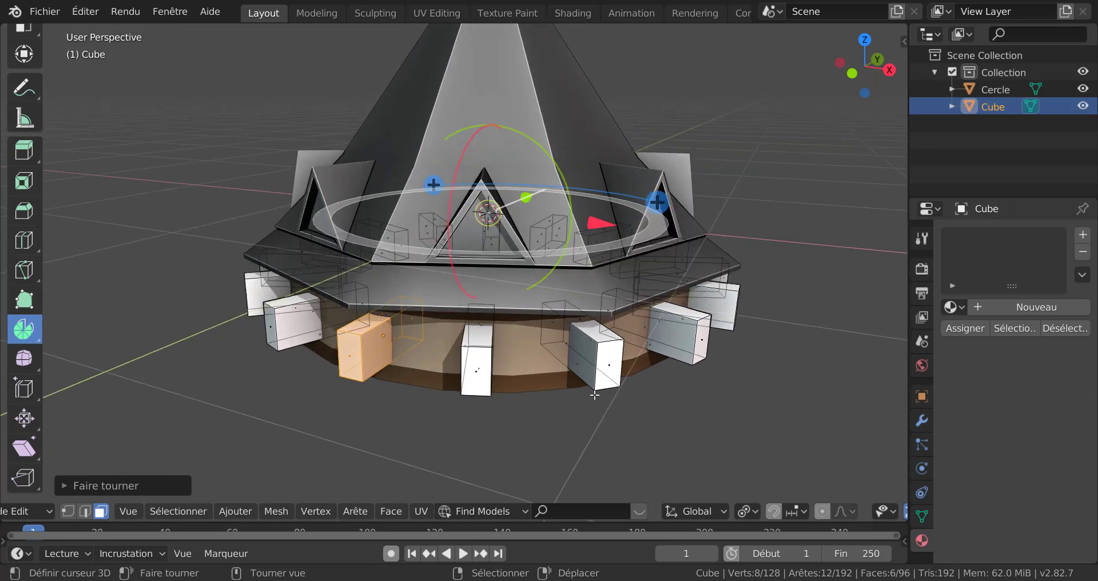
{"action": "middle_click_drag", "start_coordinate": [654, 394], "coordinate": [726, 389]}
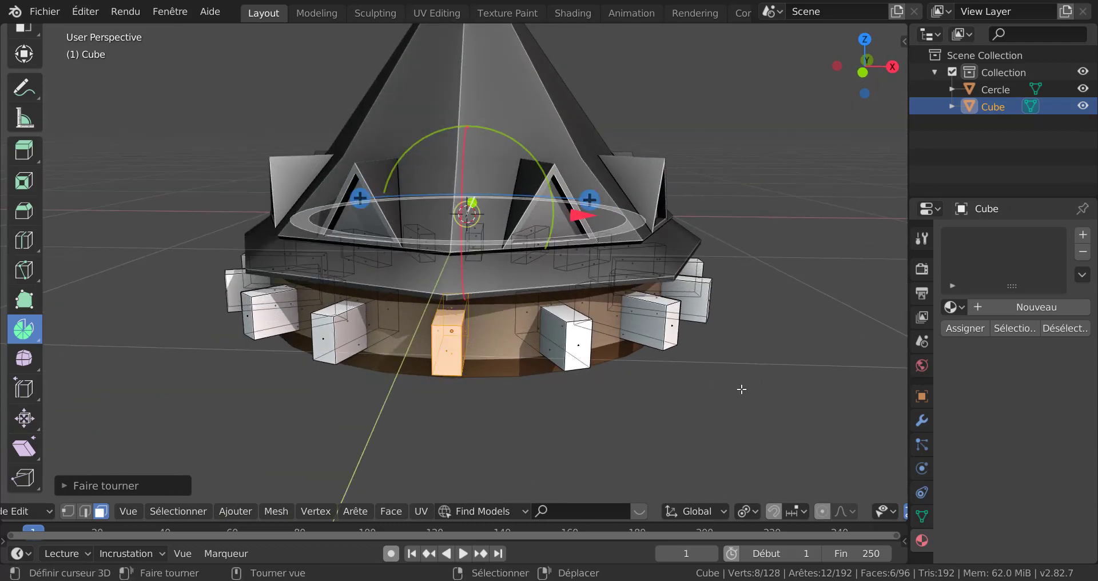
{"action": "key", "text": "a"}
{"action": "middle_click_drag", "start_coordinate": [719, 373], "coordinate": [662, 324]}
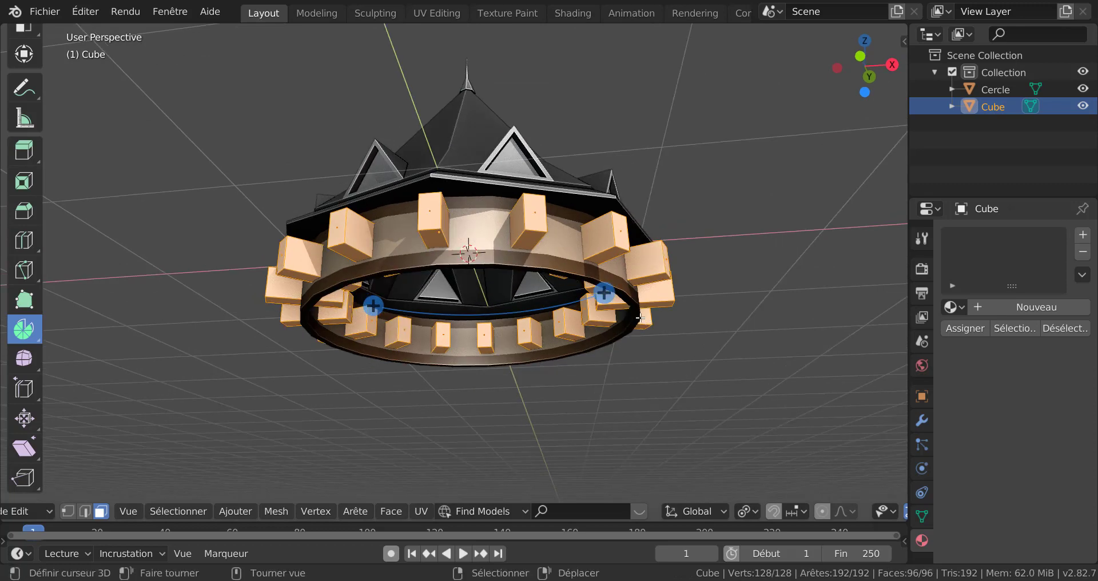
{"action": "scroll", "coordinate": [610, 287], "scroll_direction": "up", "scroll_amount": 3}
{"action": "middle_click_drag", "start_coordinate": [612, 286], "coordinate": [587, 177]}
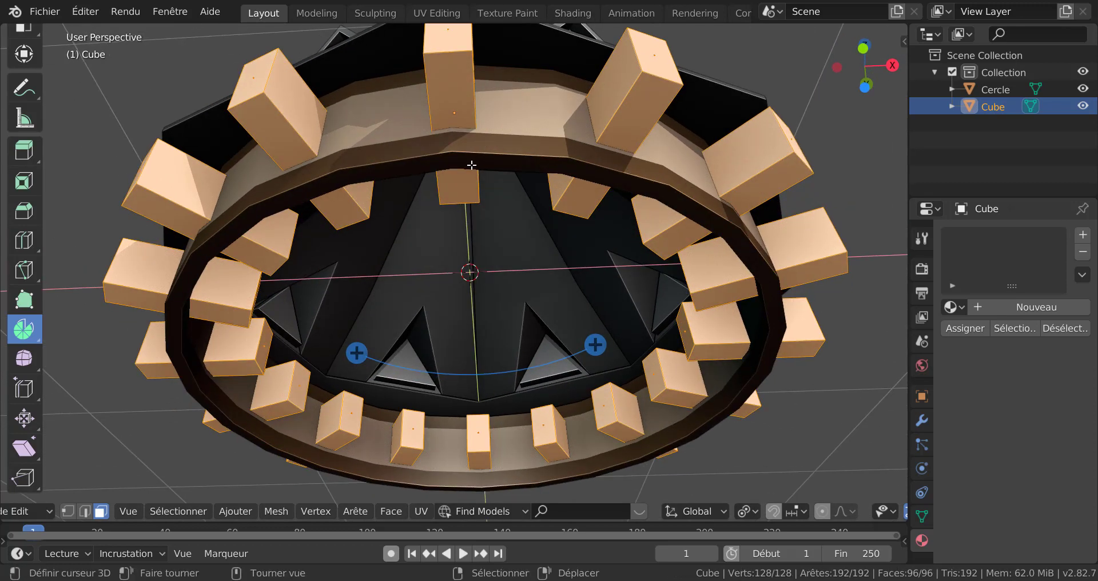
{"action": "middle_click_drag", "start_coordinate": [565, 194], "coordinate": [604, 246], "text": "shift"}
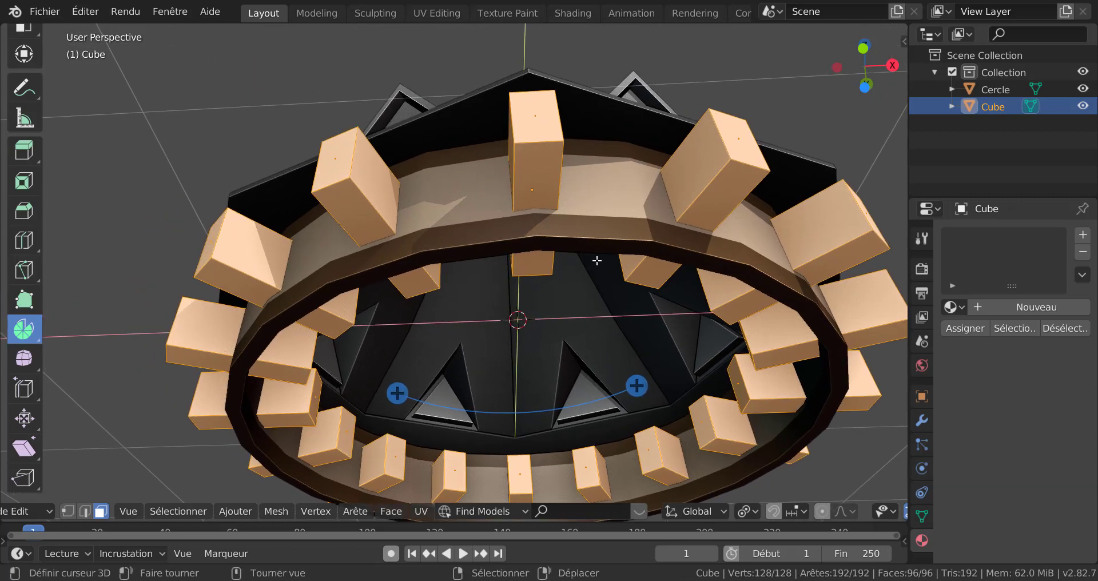
{"action": "scroll", "coordinate": [589, 252], "scroll_direction": "up", "scroll_amount": 1}
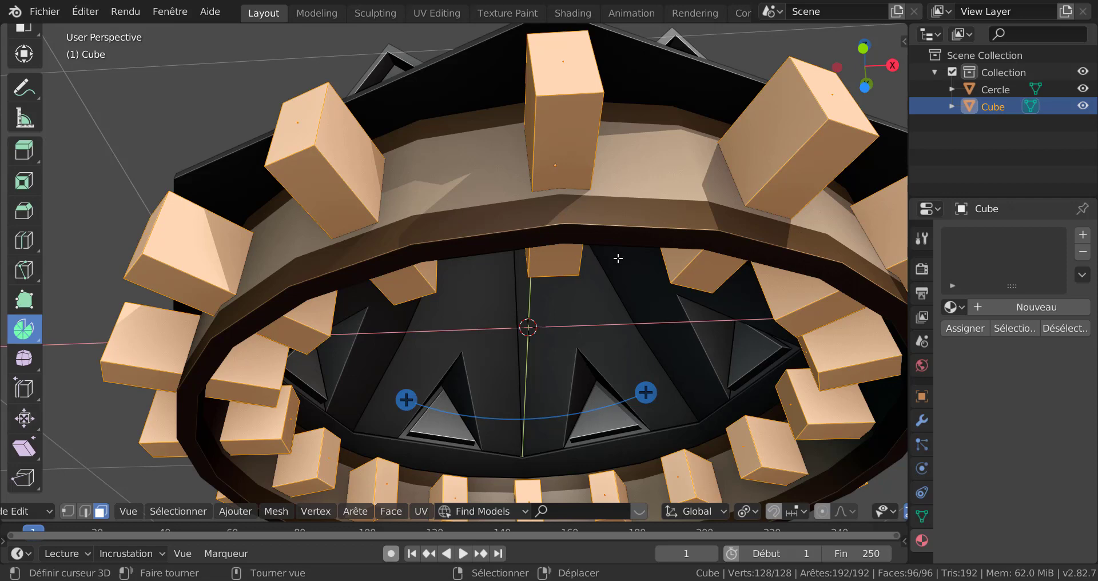
{"action": "middle_click_drag", "start_coordinate": [617, 257], "coordinate": [735, 347]}
{"action": "key", "text": "Tab"}
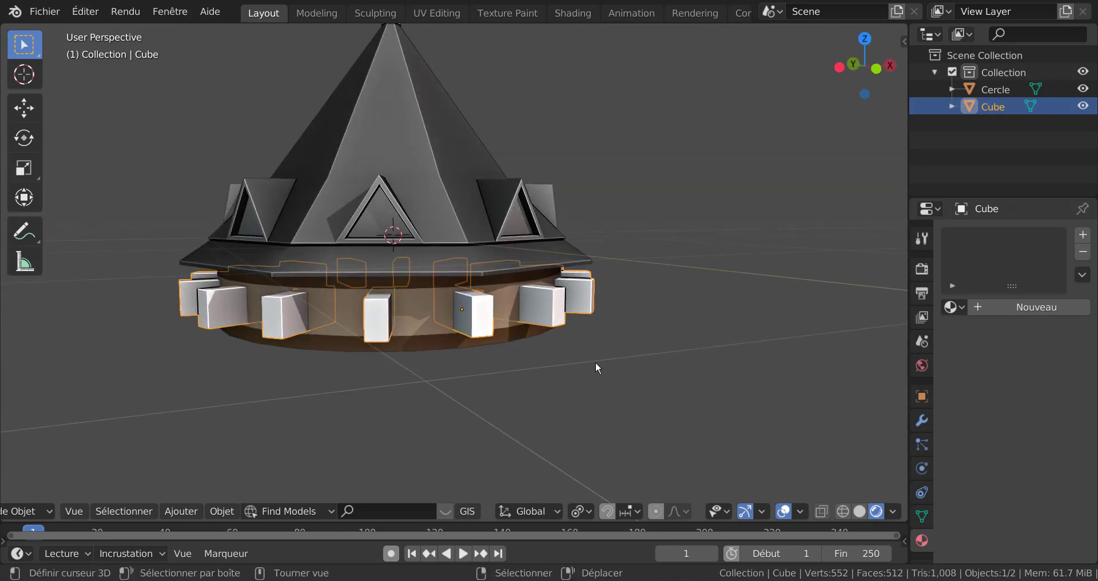
{"action": "scroll", "coordinate": [583, 338], "scroll_direction": "up", "scroll_amount": 2}
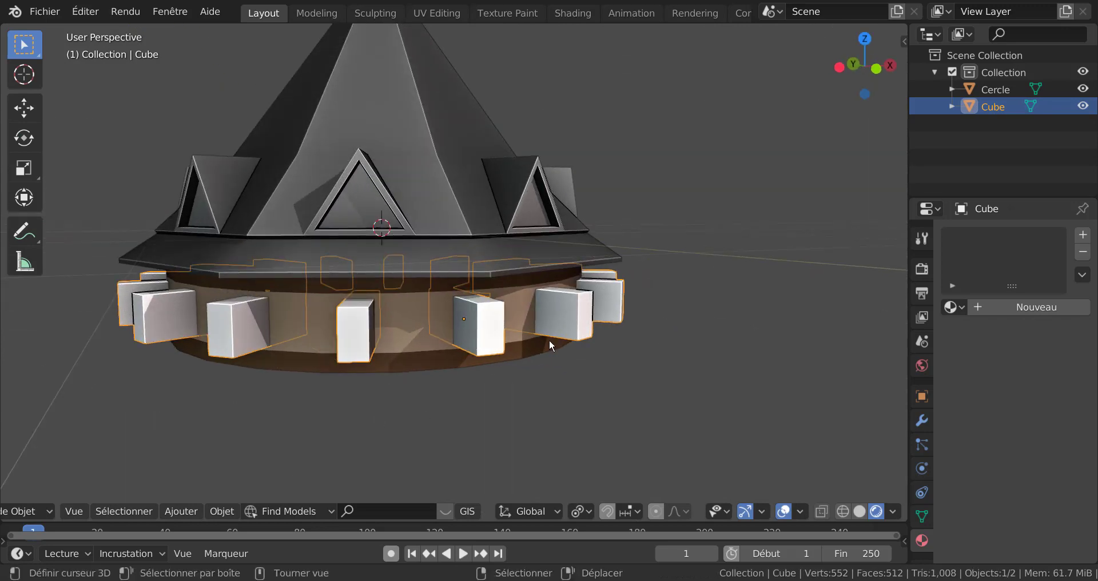
- Subtract the ring of blocks from the tower with a Bool Tool difference to cut window openings through the wall
{"action": "left_click", "coordinate": [792, 282]}
{"action": "left_click", "coordinate": [580, 313]}
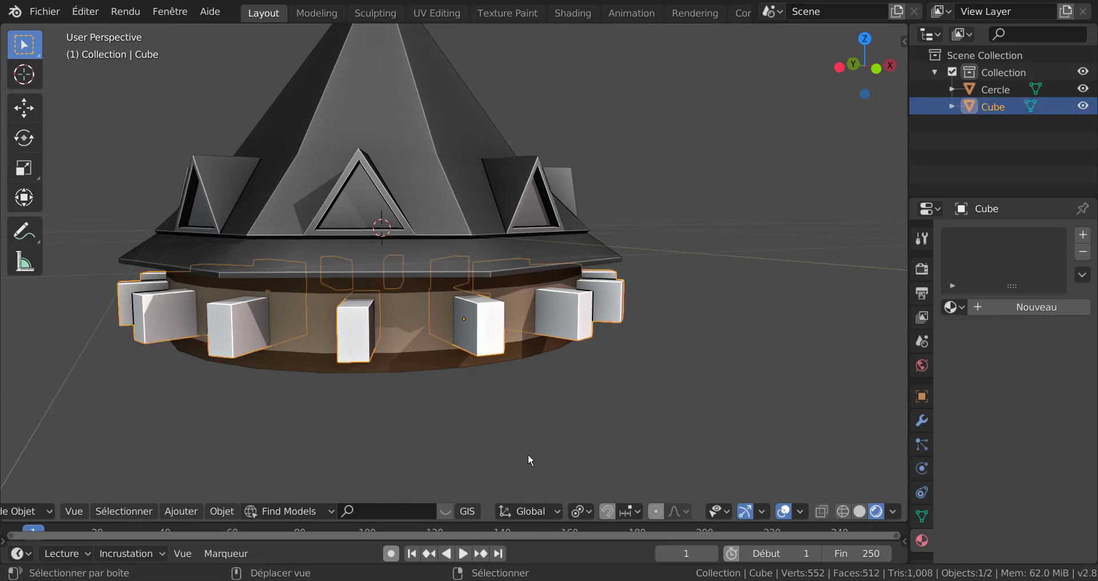
{"action": "left_click", "coordinate": [443, 180], "text": "shift"}
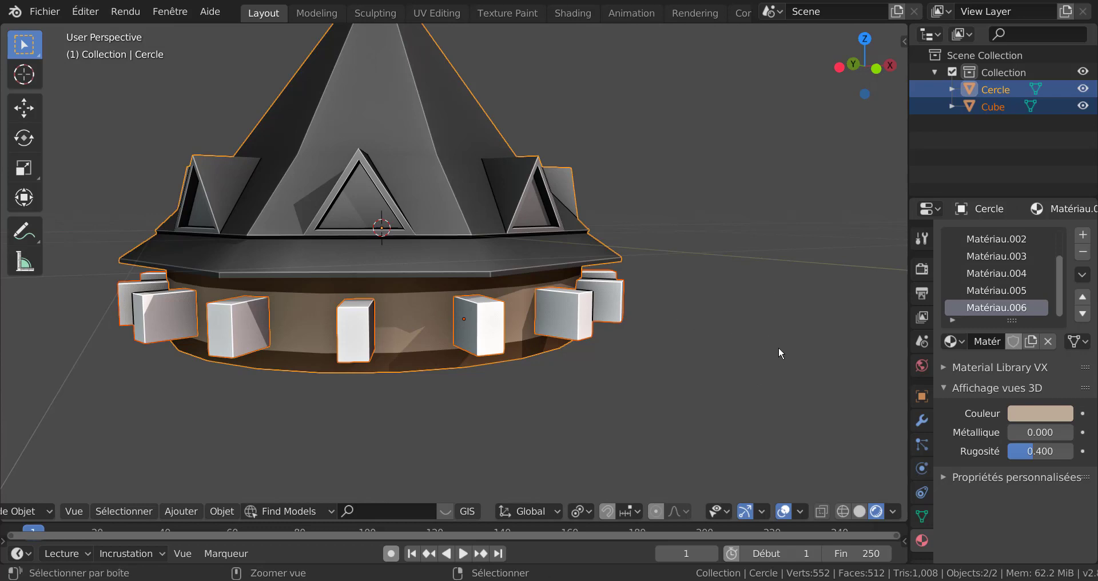
{"action": "key", "text": "ctrl+KP_Subtract"}
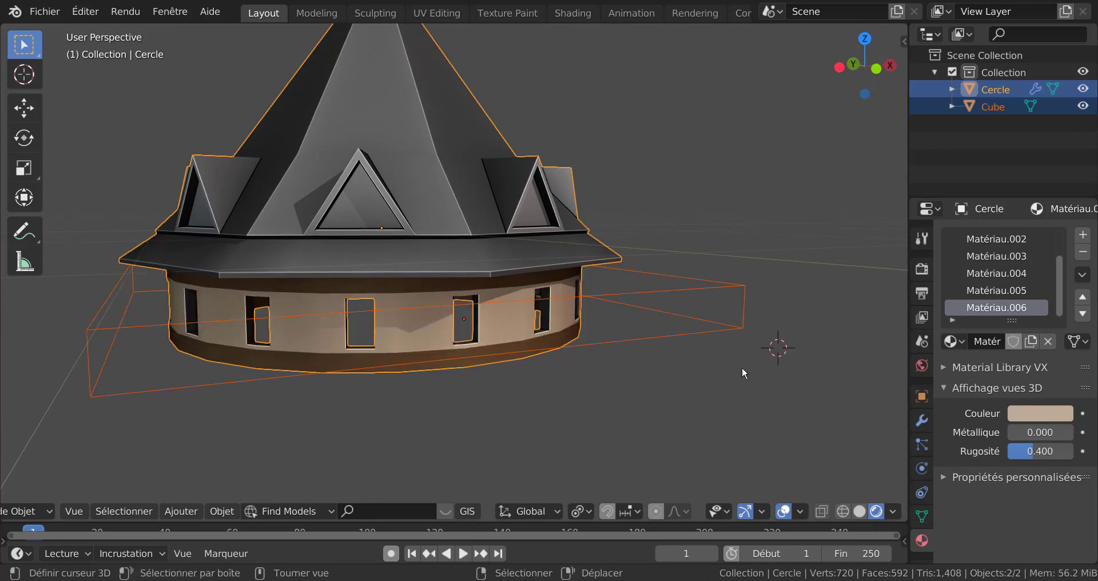
{"action": "middle_click_drag", "start_coordinate": [742, 369], "coordinate": [684, 350]}
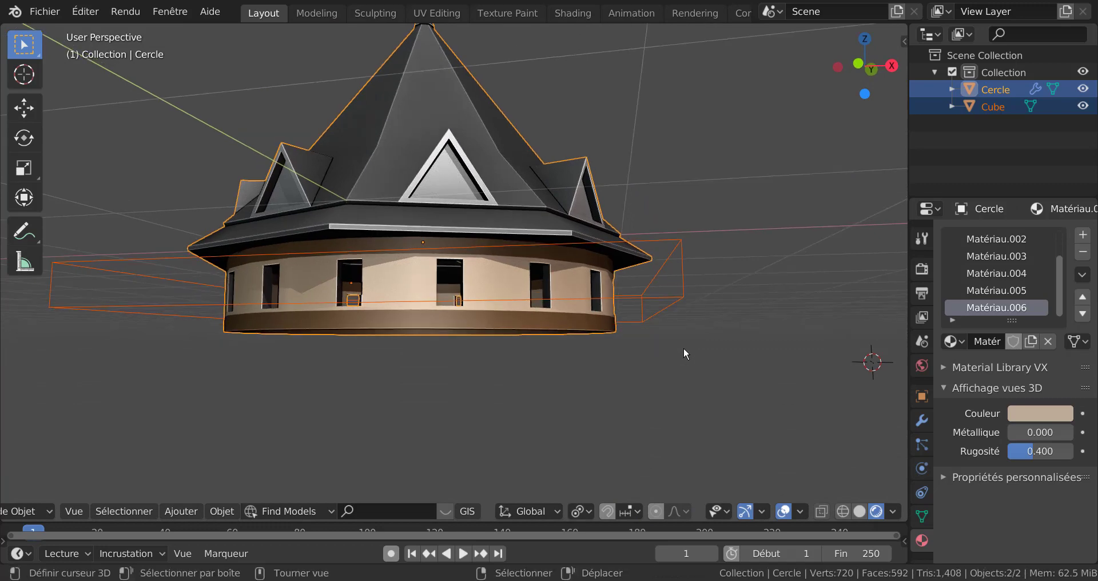
{"action": "middle_click_drag", "start_coordinate": [682, 389], "coordinate": [687, 396]}
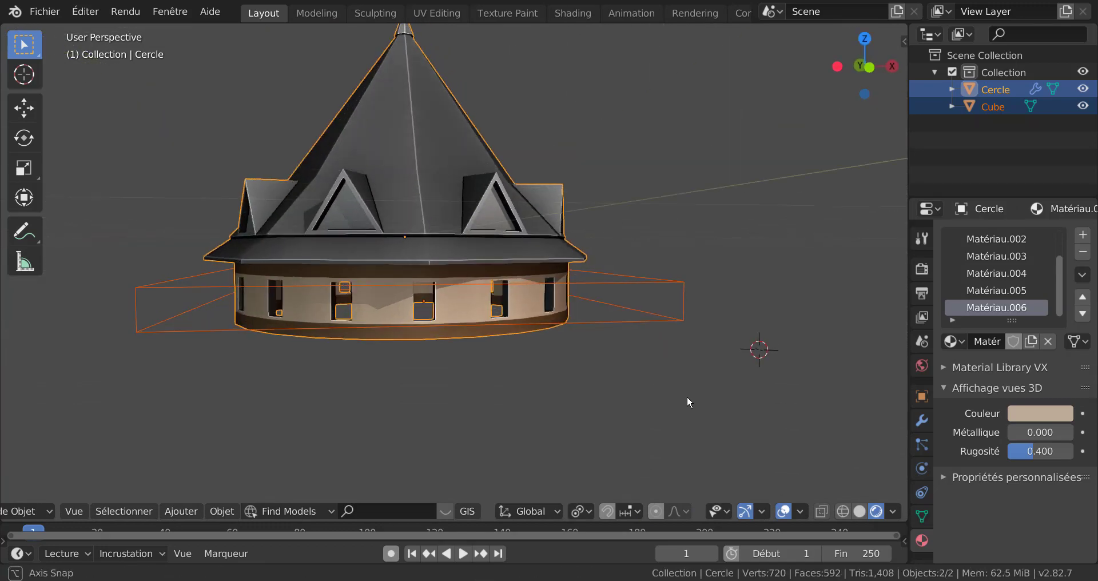
{"action": "scroll", "coordinate": [688, 399], "scroll_direction": "up", "scroll_amount": 2}
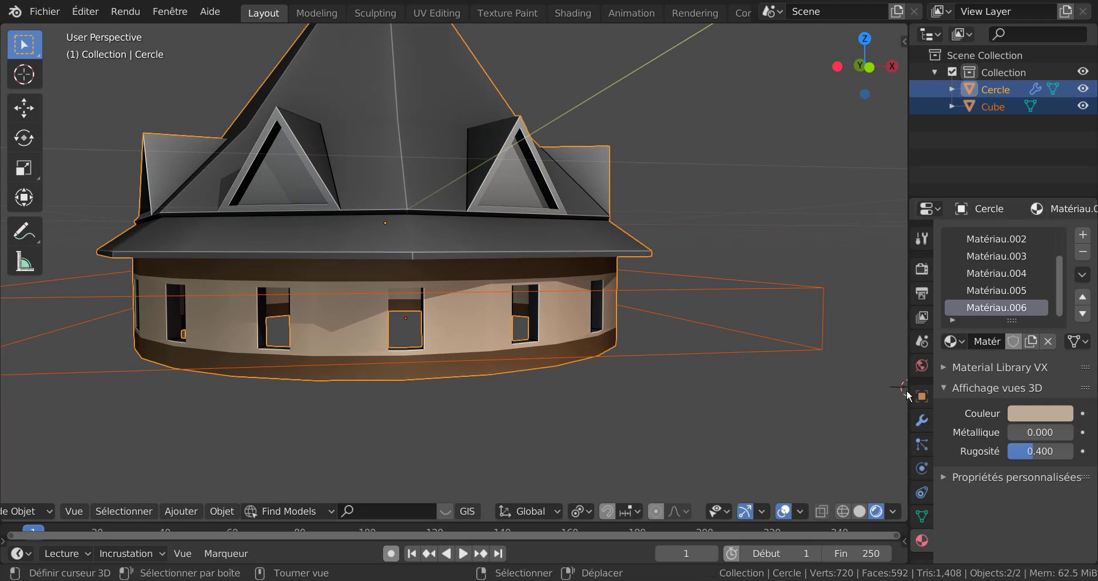
- Widen the properties area and apply the tower's BTool_Cube boolean modifier
{"action": "left_click_drag", "start_coordinate": [908, 394], "coordinate": [823, 382]}
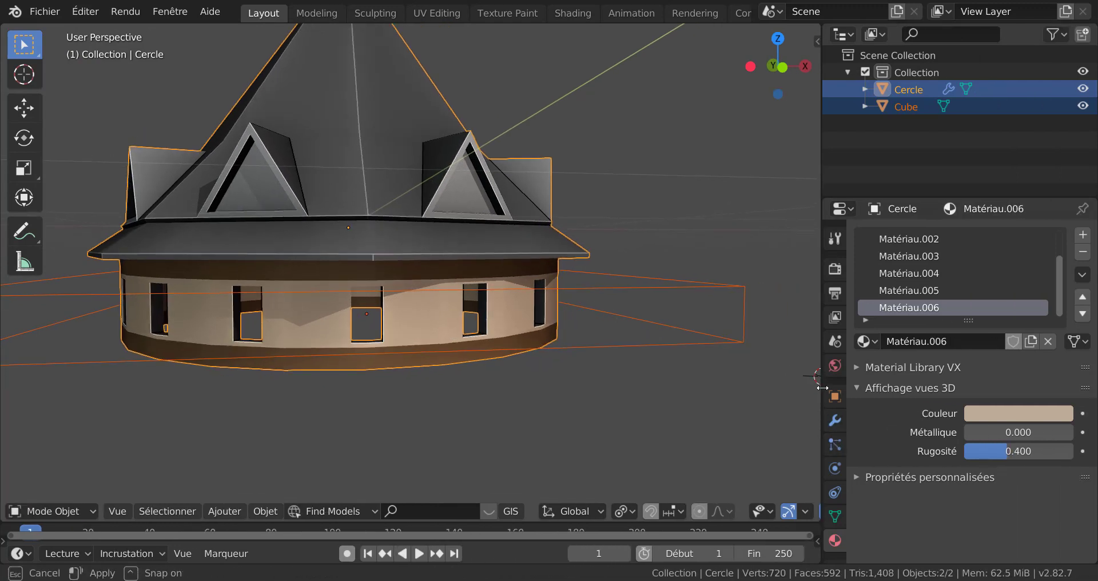
{"action": "left_click", "coordinate": [836, 424]}
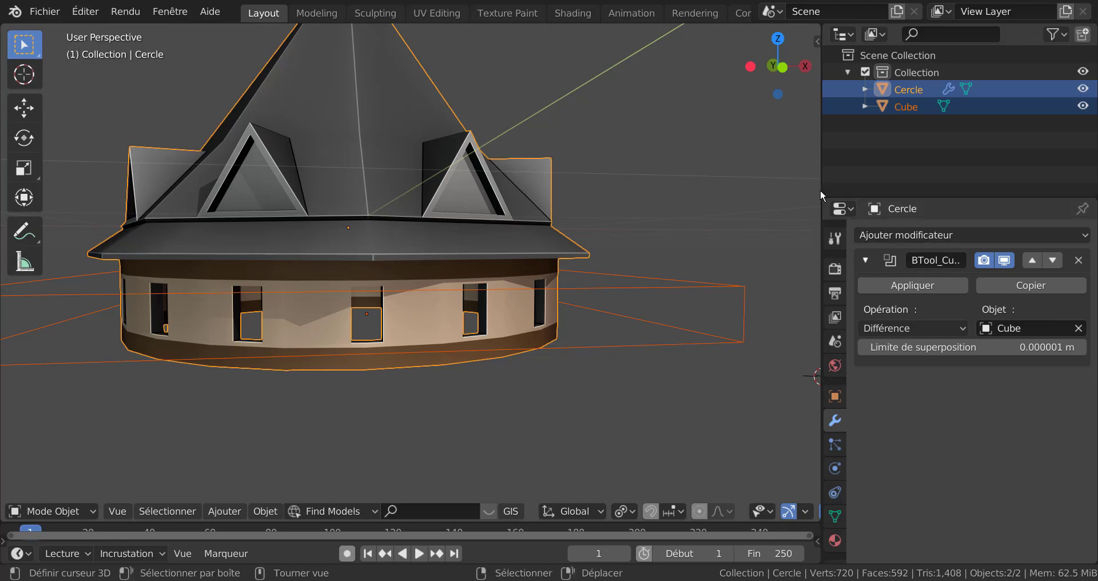
{"action": "left_click_drag", "start_coordinate": [820, 189], "coordinate": [753, 190]}
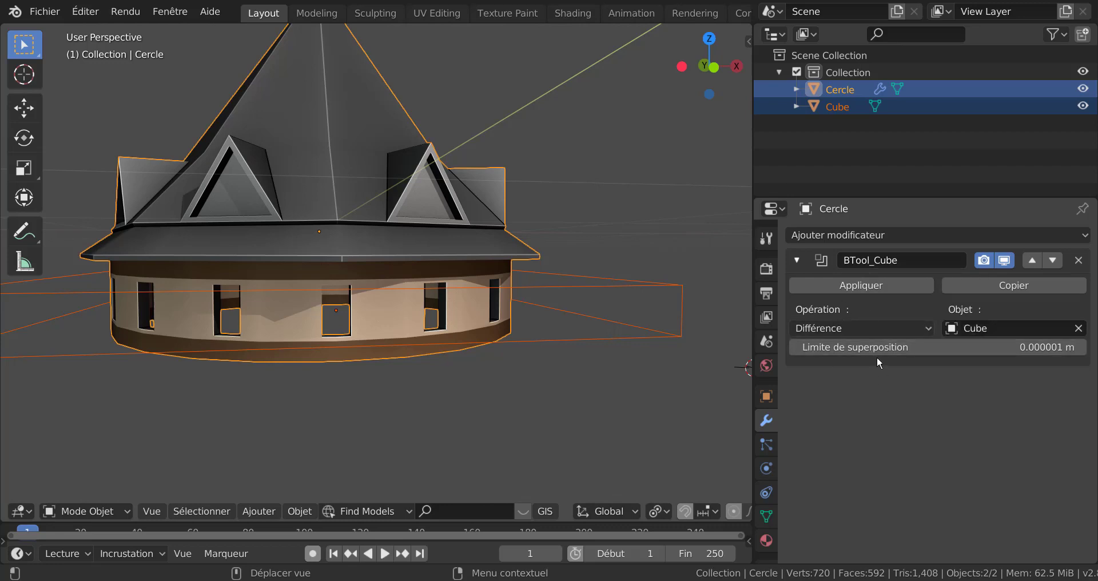
{"action": "left_click", "coordinate": [867, 284]}
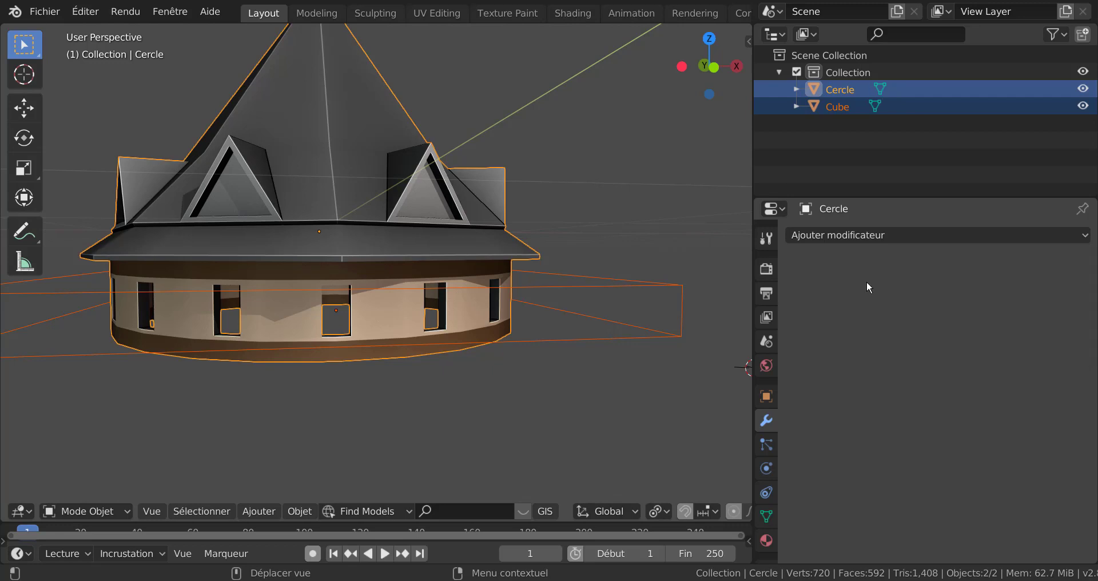
- Select only the wireframe Cube cutter around the tower and delete it
{"action": "scroll", "coordinate": [705, 343], "scroll_direction": "down", "scroll_amount": 2}
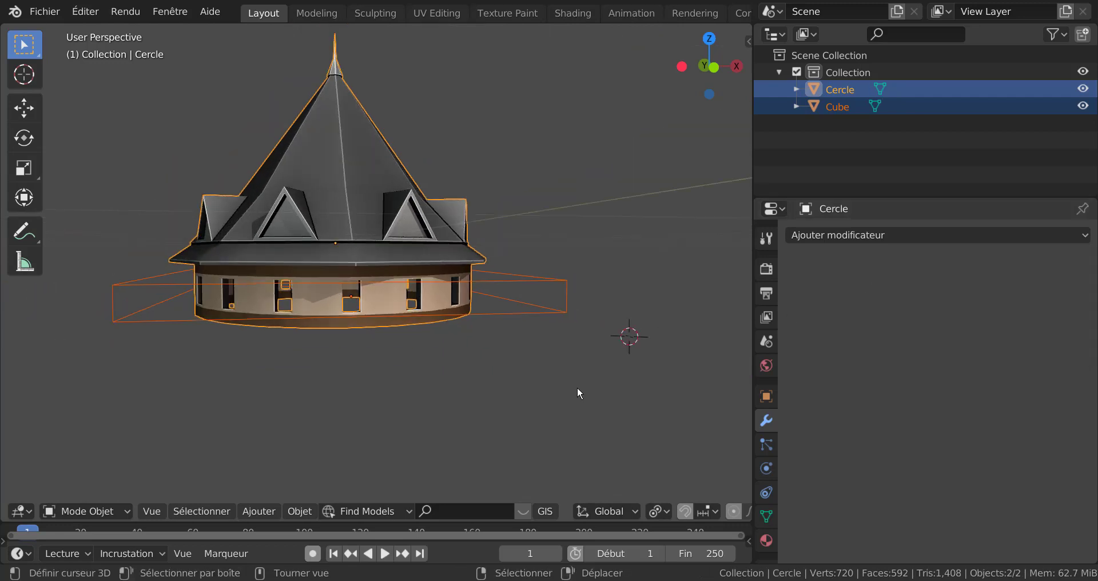
{"action": "key", "text": "Tab"}
{"action": "key", "text": "Tab"}
{"action": "left_click", "coordinate": [546, 313]}
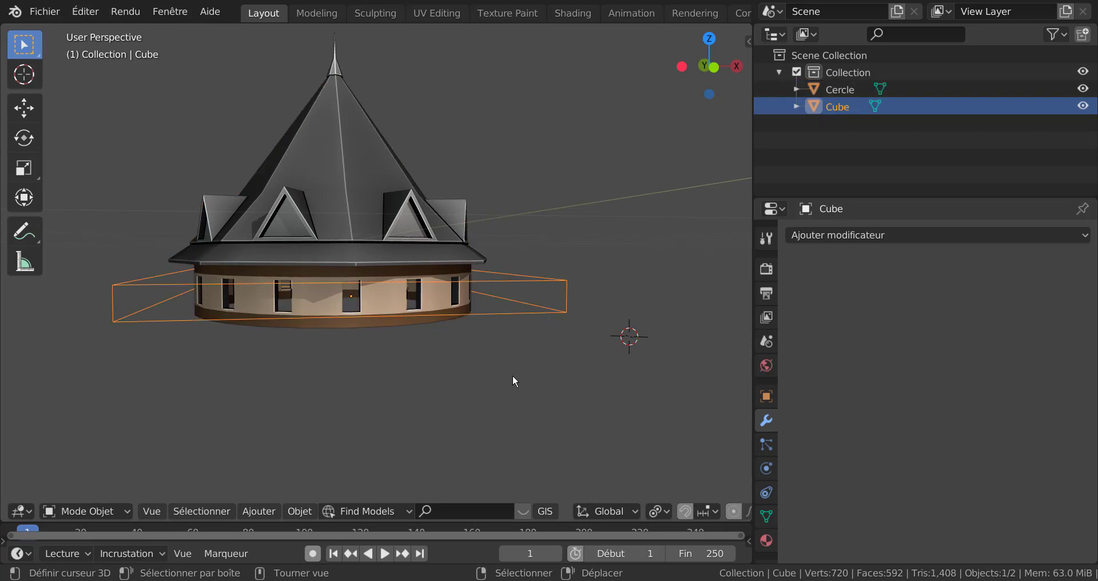
{"action": "middle_click_drag", "start_coordinate": [553, 337], "coordinate": [564, 357]}
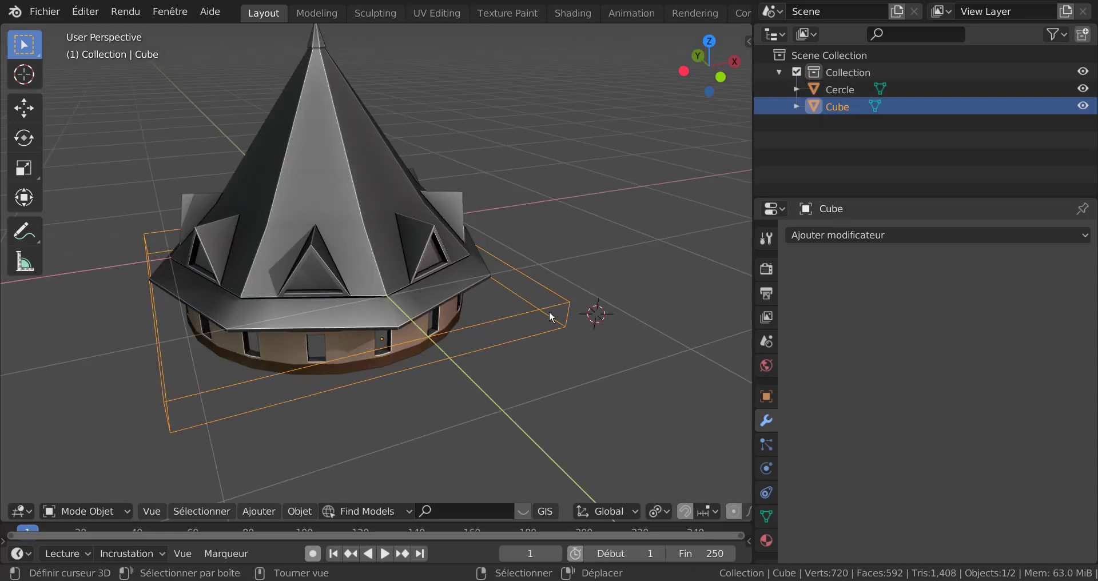
{"action": "key", "text": "Delete"}
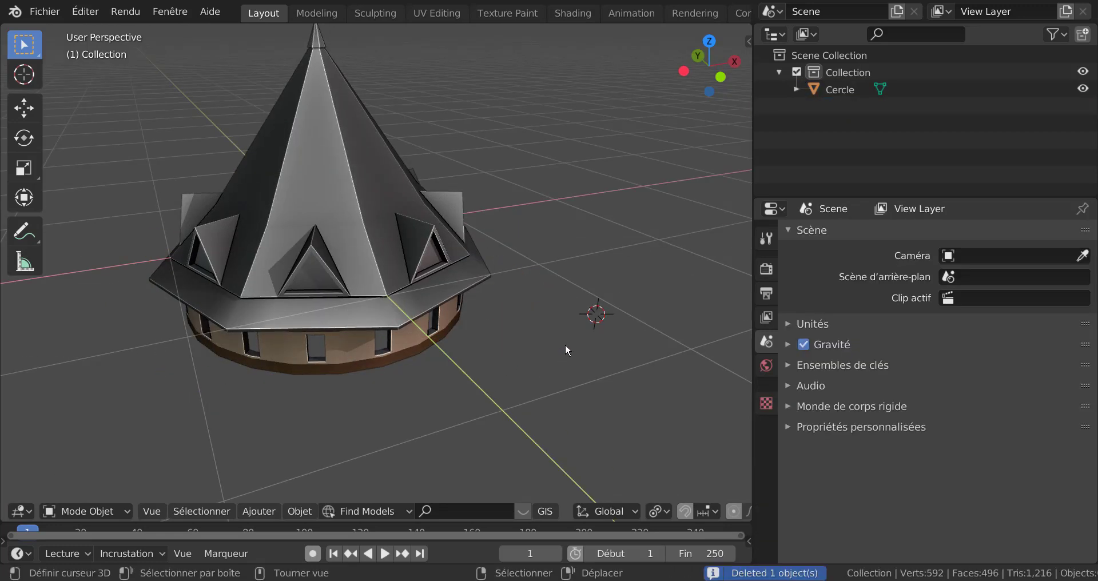
- Examine the window openings around the wall, select the tower and enter Edit Mode
{"action": "middle_click_drag", "start_coordinate": [564, 376], "coordinate": [665, 346]}
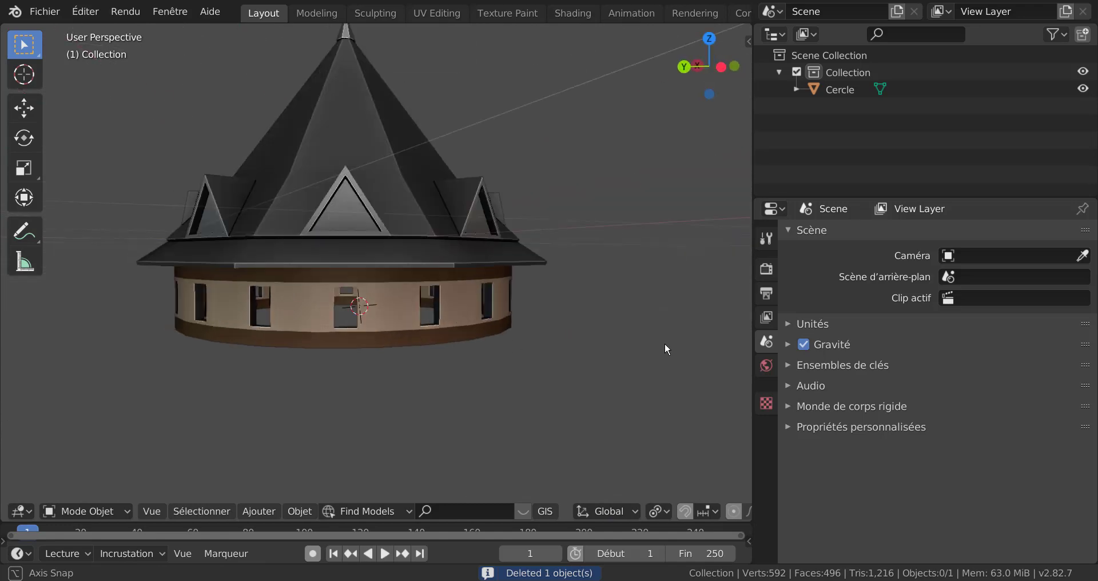
{"action": "scroll", "coordinate": [663, 346], "scroll_direction": "down", "scroll_amount": 5}
{"action": "middle_click_drag", "start_coordinate": [540, 314], "coordinate": [522, 345]}
{"action": "scroll", "coordinate": [589, 325], "scroll_direction": "up", "scroll_amount": 2}
{"action": "scroll", "coordinate": [522, 345], "scroll_direction": "up", "scroll_amount": 3}
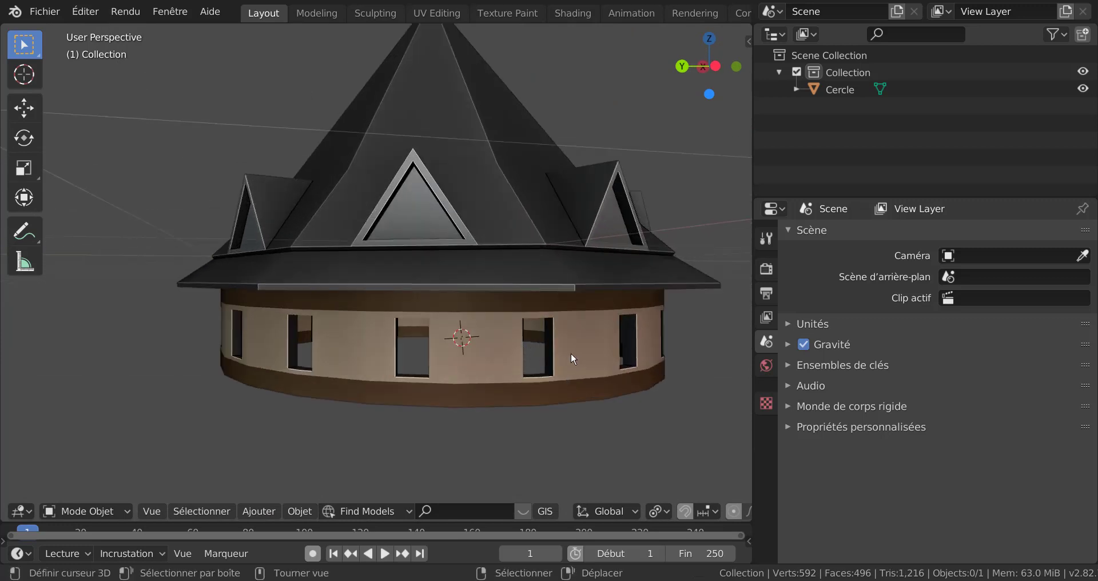
{"action": "left_click", "coordinate": [563, 359]}
{"action": "key", "text": "Tab"}
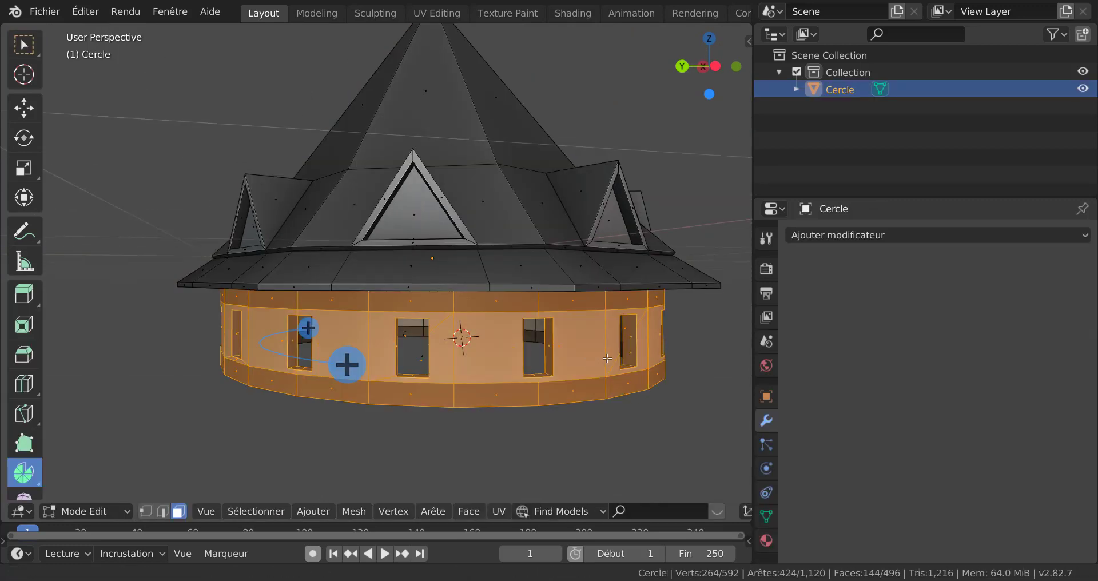
- Select the four inner faces of one window opening in the beige wall
{"action": "middle_click_drag", "start_coordinate": [588, 360], "coordinate": [389, 425]}
{"action": "scroll", "coordinate": [569, 324], "scroll_direction": "up", "scroll_amount": 2}
{"action": "left_click", "coordinate": [568, 323]}
{"action": "right_click", "coordinate": [374, 412], "text": "shift"}
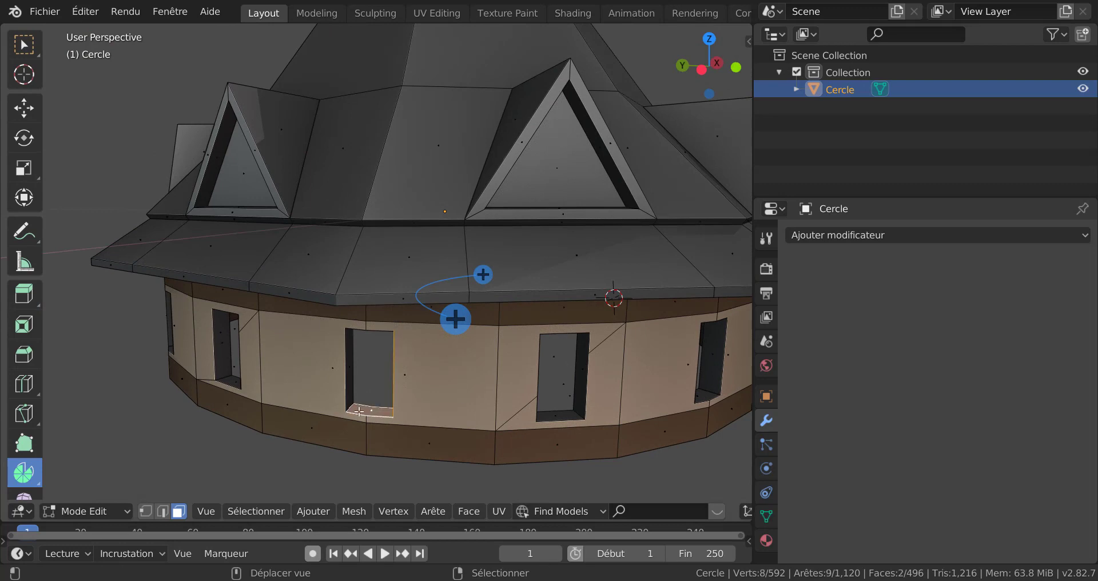
{"action": "right_click", "coordinate": [350, 393], "text": "shift"}
{"action": "middle_click_drag", "start_coordinate": [357, 390], "coordinate": [527, 275]}
{"action": "right_click", "coordinate": [498, 123], "text": "shift"}
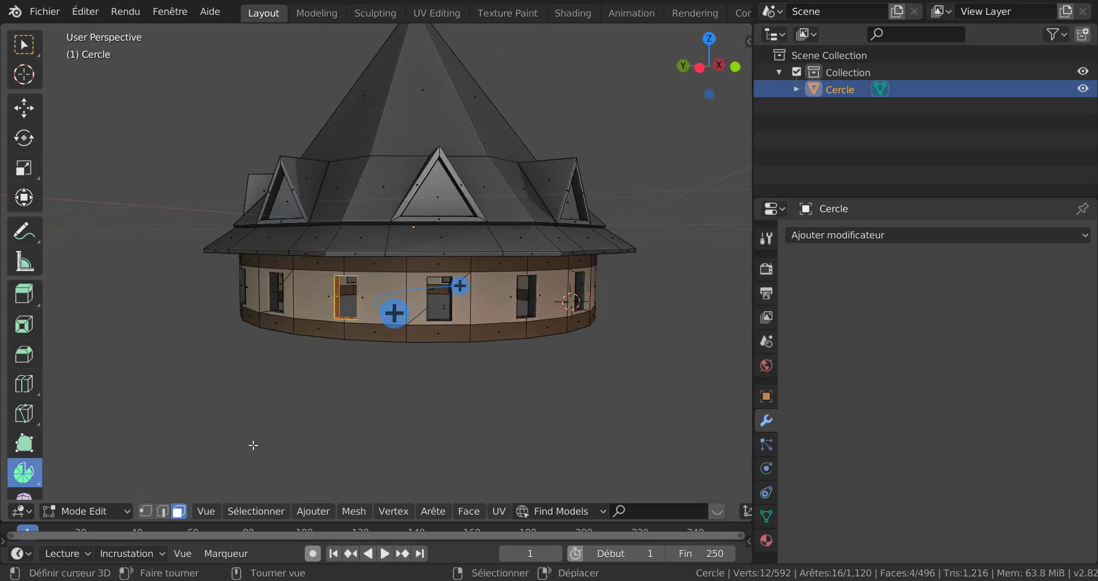
- Run Select Similar on the opening's faces by area (Zone/Aire), and change its type to Co-planiare
{"action": "left_click", "coordinate": [250, 514]}
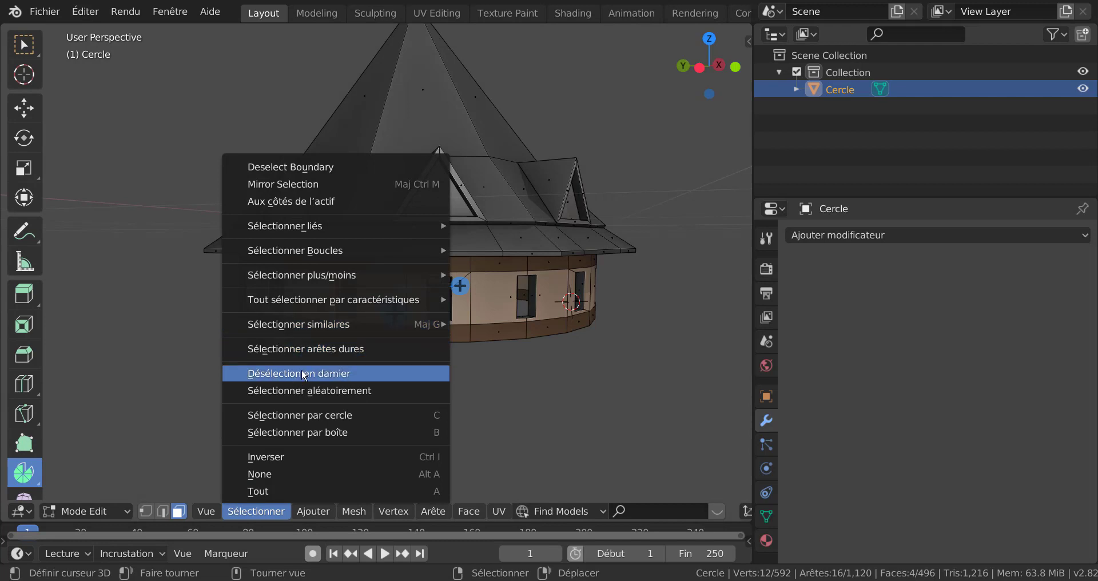
{"action": "mouse_move", "coordinate": [300, 323]}
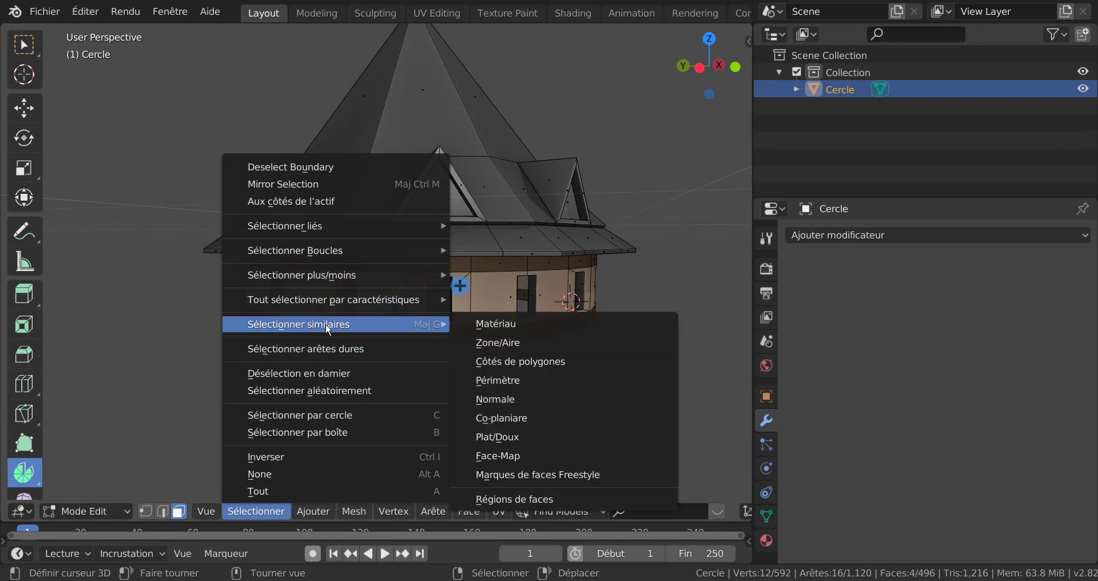
{"action": "left_click", "coordinate": [503, 344]}
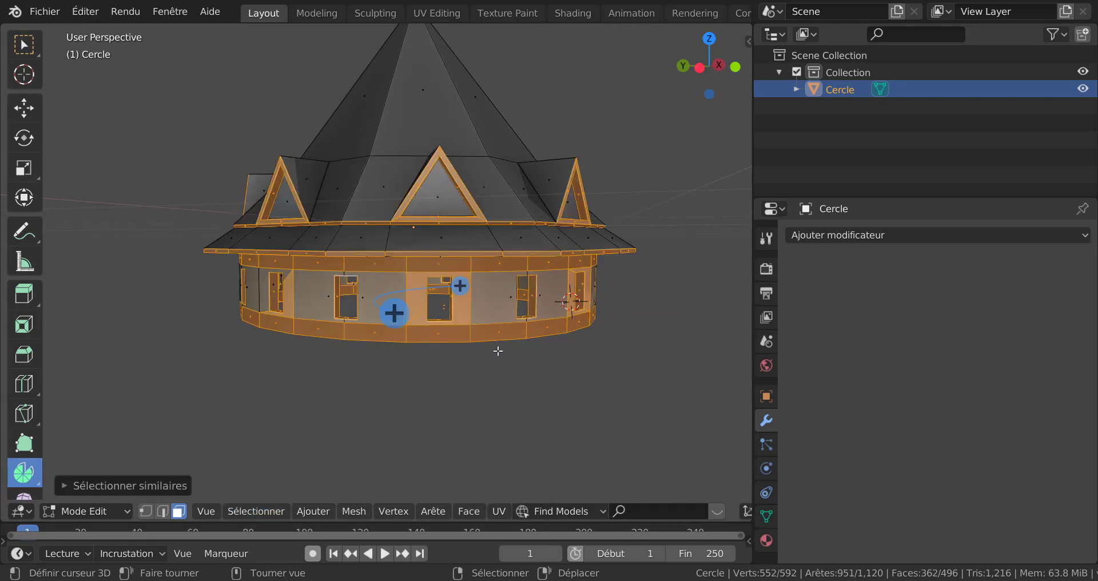
{"action": "left_click", "coordinate": [116, 491]}
{"action": "left_click", "coordinate": [225, 441]}
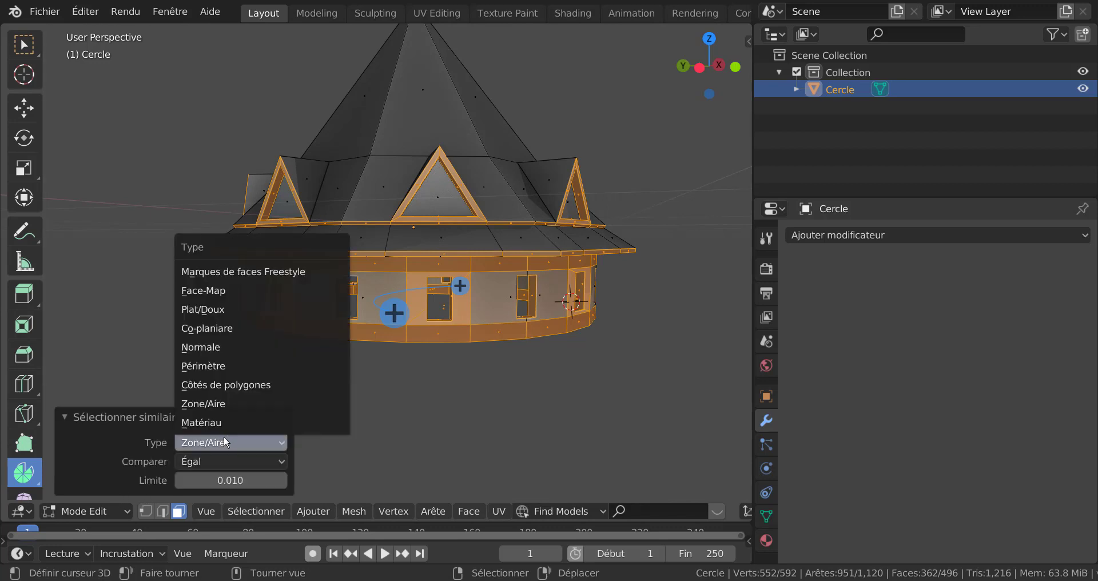
{"action": "left_click", "coordinate": [215, 328]}
{"action": "scroll", "coordinate": [262, 353], "scroll_direction": "up", "scroll_amount": 4}
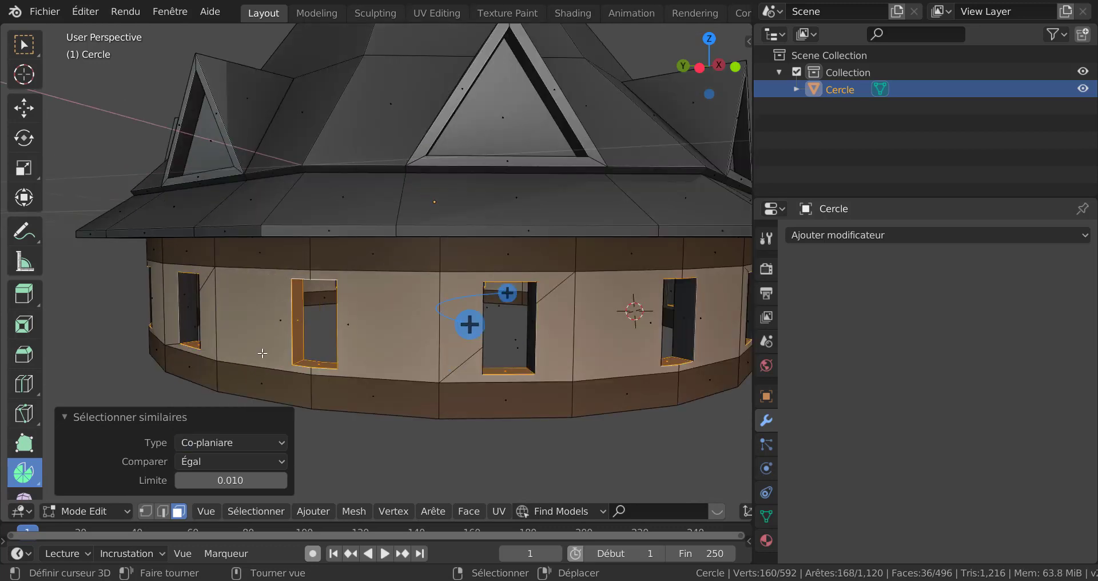
- Try the similar-face selection by polygon sides (Côtés de polygones) and by normal (Normale)
{"action": "left_click", "coordinate": [212, 445]}
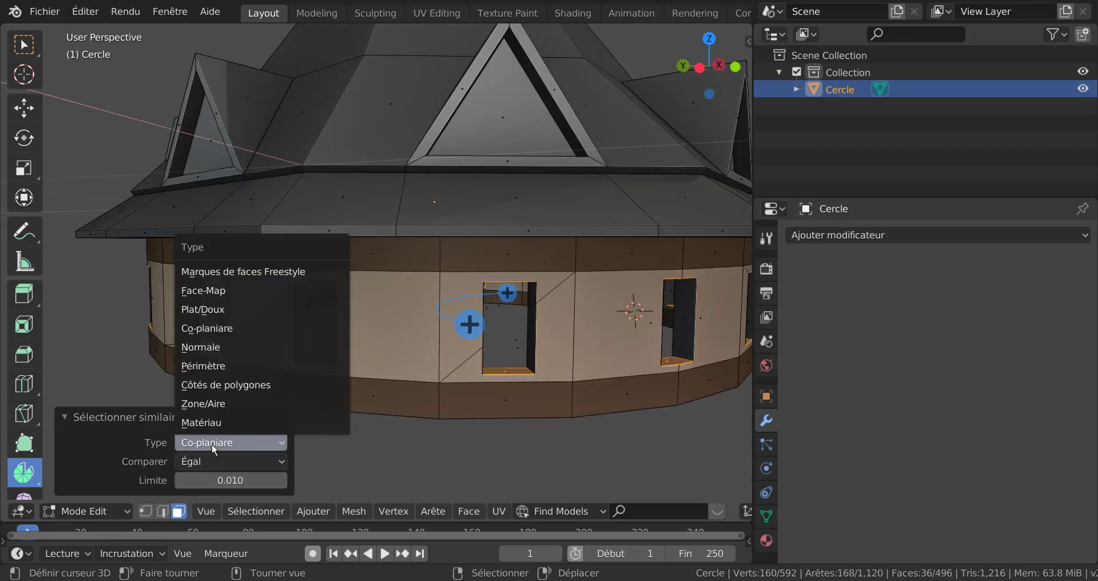
{"action": "left_click", "coordinate": [214, 387]}
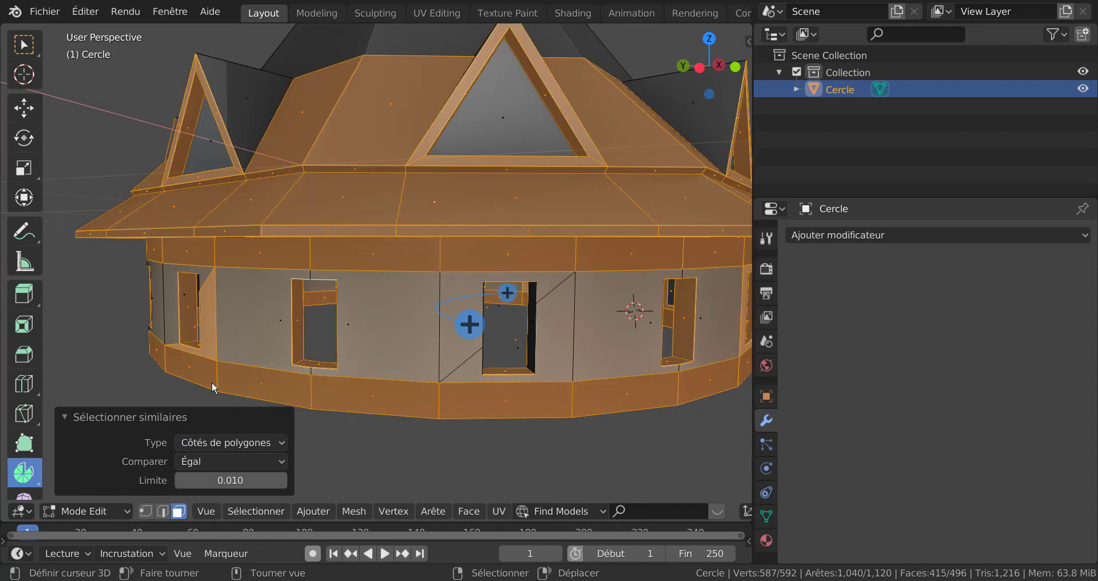
{"action": "left_click", "coordinate": [208, 443]}
{"action": "left_click", "coordinate": [207, 347]}
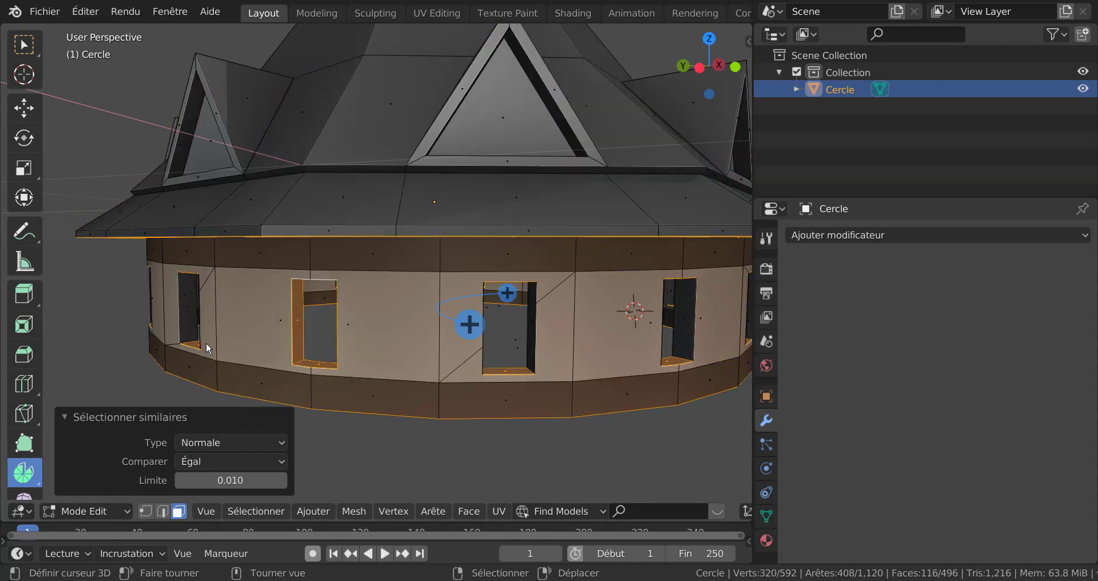
- Set the similar-selection type to Plat/Doux to select the inner faces of all window openings
{"action": "left_click", "coordinate": [223, 442]}
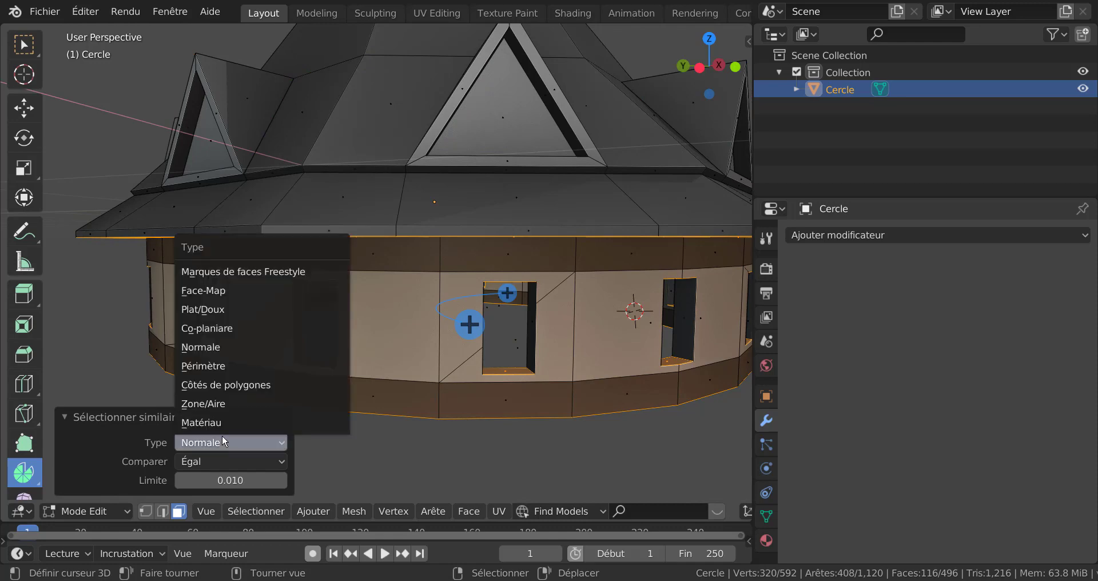
{"action": "left_click", "coordinate": [213, 311]}
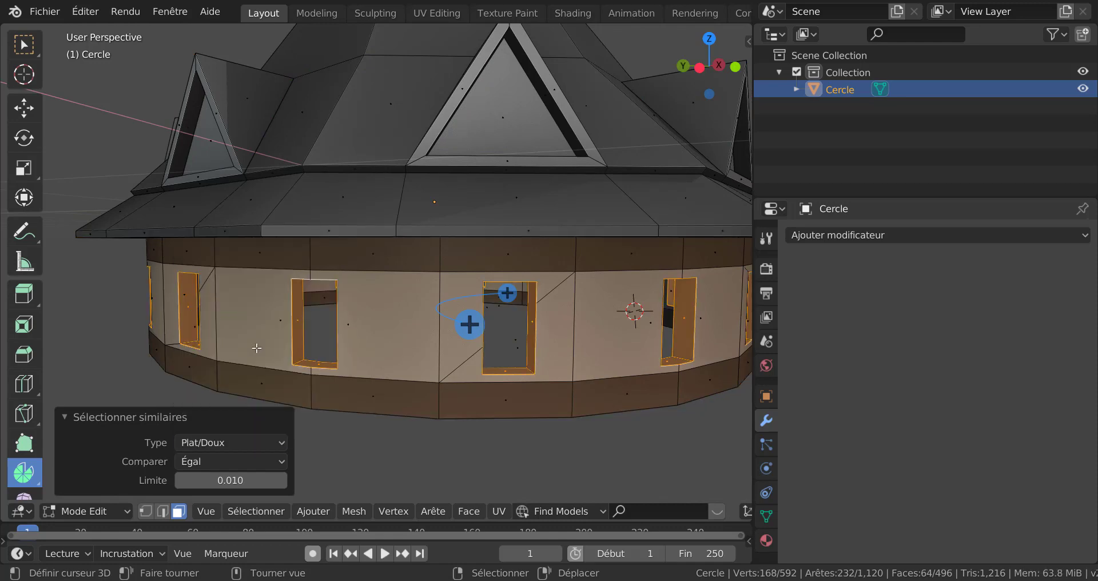
{"action": "scroll", "coordinate": [324, 354], "scroll_direction": "down", "scroll_amount": 5}
{"action": "middle_click_drag", "start_coordinate": [350, 370], "coordinate": [588, 385]}
{"action": "scroll", "coordinate": [583, 377], "scroll_direction": "up", "scroll_amount": 4}
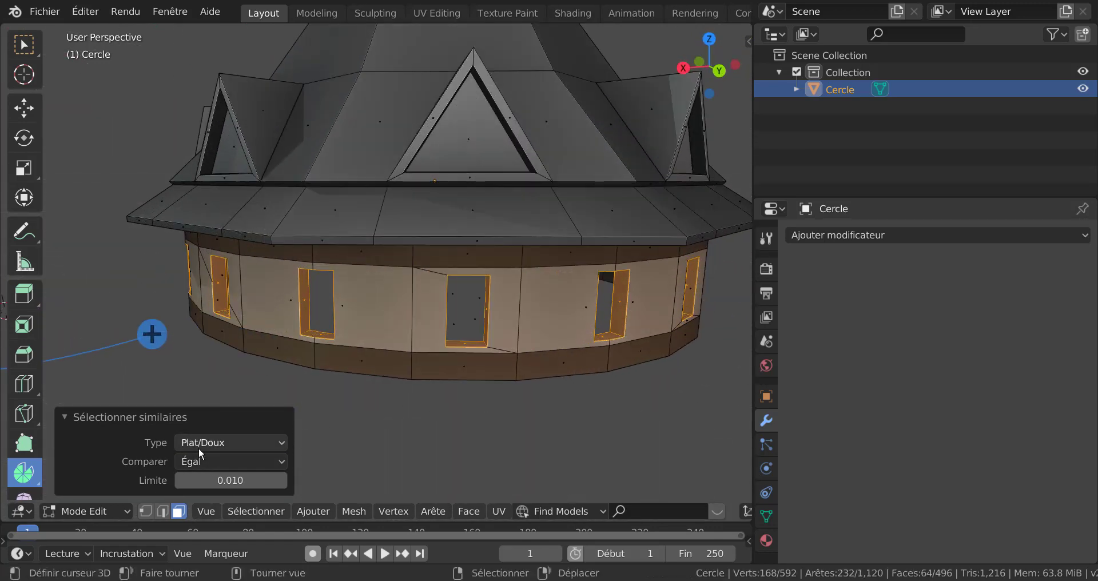
- Examine the selected window-opening faces from several sides of the tower, with and without X-ray
{"action": "mouse_move", "coordinate": [513, 393]}
{"action": "middle_mouse_down"}
{"action": "mouse_move", "coordinate": [525, 364]}
{"action": "mouse_move", "coordinate": [522, 284]}
{"action": "mouse_move", "coordinate": [526, 374]}
{"action": "mouse_move", "coordinate": [476, 388]}
{"action": "mouse_move", "coordinate": [510, 399]}
{"action": "middle_mouse_up"}
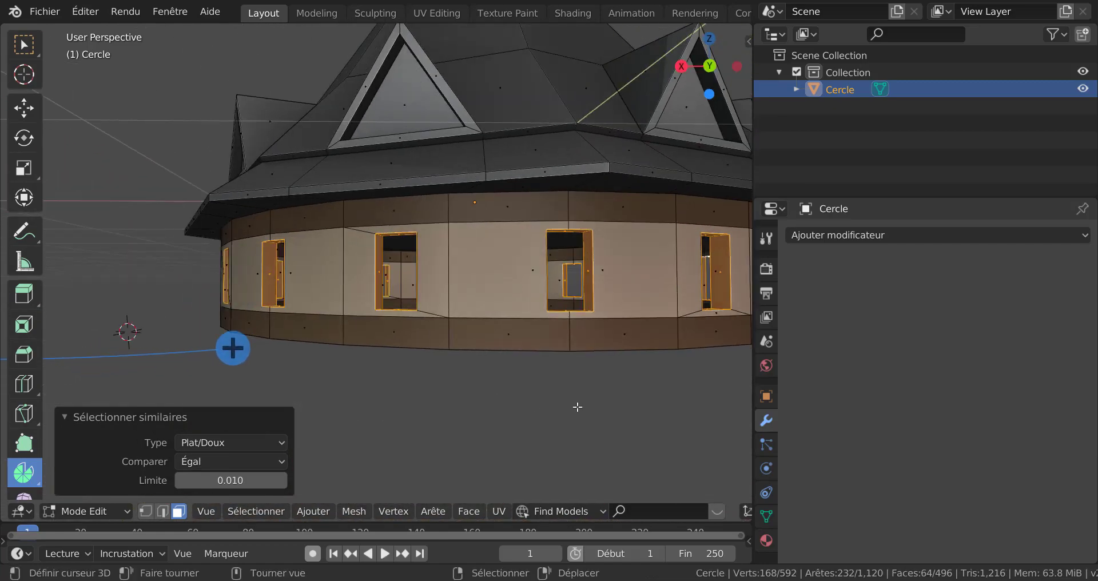
{"action": "scroll", "coordinate": [466, 409], "scroll_direction": "down", "scroll_amount": 7}
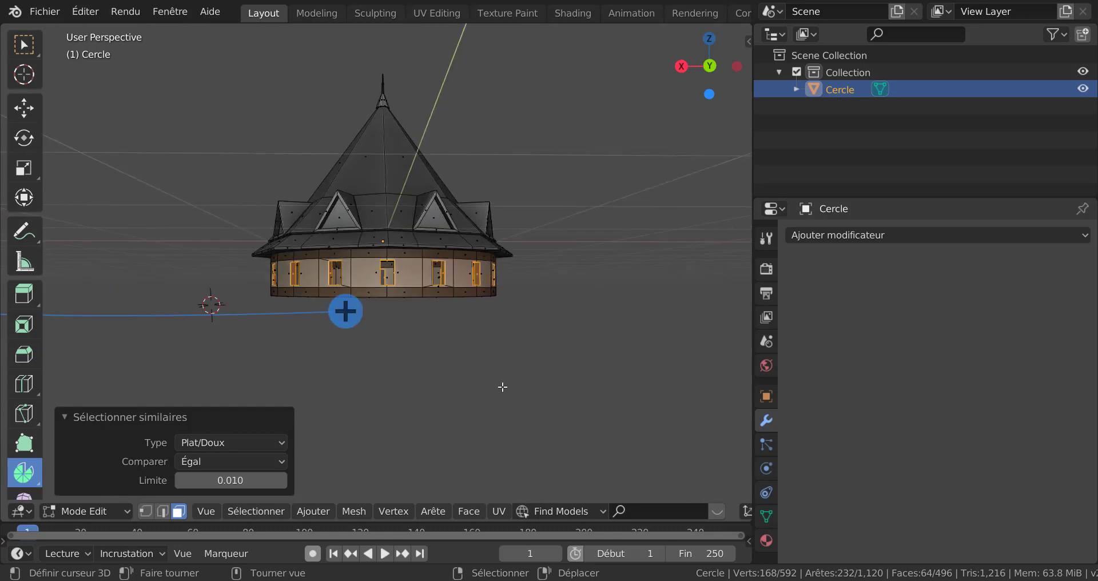
{"action": "scroll", "coordinate": [502, 387], "scroll_direction": "up", "scroll_amount": 3}
{"action": "mouse_move", "coordinate": [502, 387]}
{"action": "middle_mouse_down"}
{"action": "mouse_move", "coordinate": [522, 412]}
{"action": "mouse_move", "coordinate": [526, 403]}
{"action": "mouse_move", "coordinate": [507, 405]}
{"action": "middle_mouse_up"}
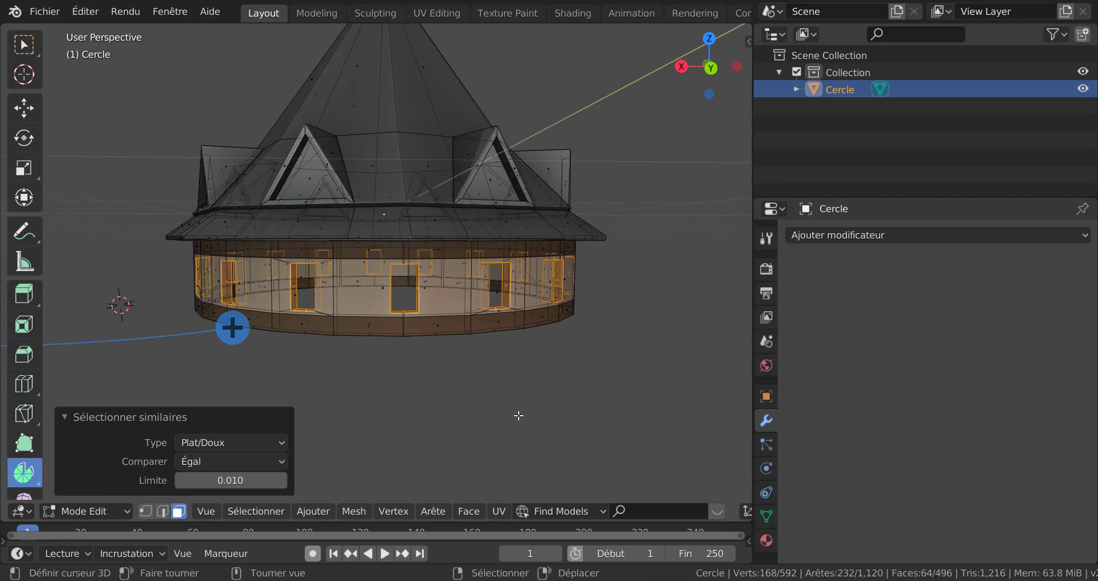
{"action": "key", "text": "alt+z"}
{"action": "middle_click_drag", "start_coordinate": [524, 396], "coordinate": [515, 389]}
{"action": "scroll", "coordinate": [521, 395], "scroll_direction": "up", "scroll_amount": 2}
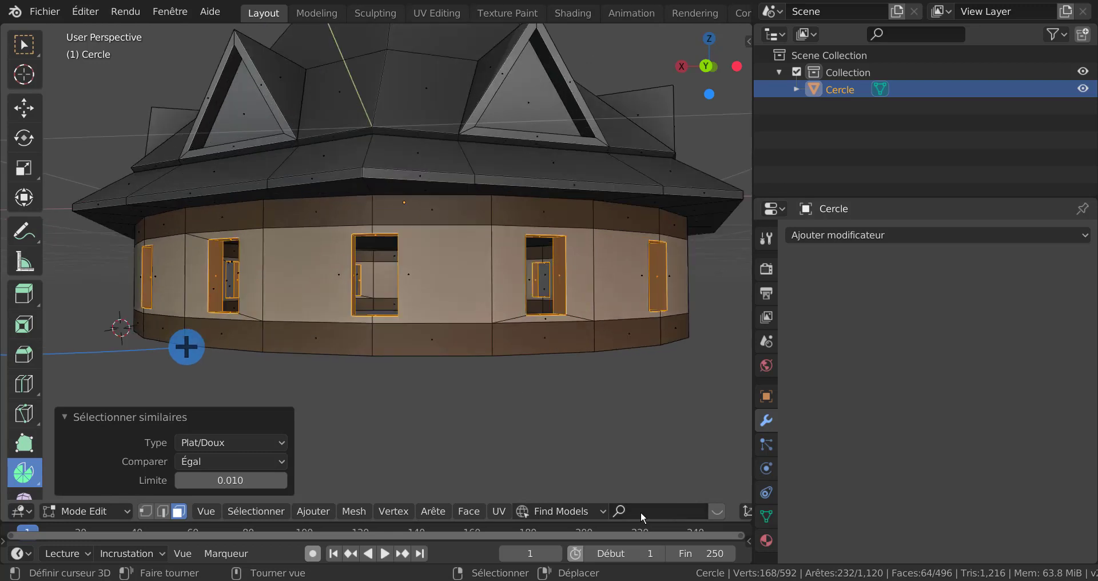
{"action": "scroll", "coordinate": [604, 513], "scroll_direction": "down", "scroll_amount": 5}
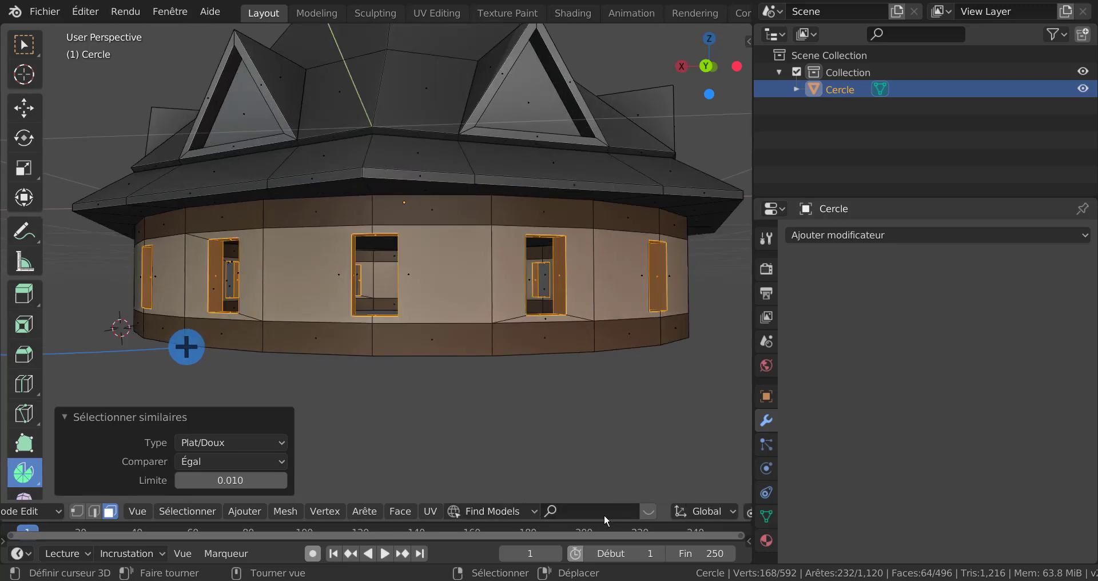
{"action": "scroll", "coordinate": [706, 528], "scroll_direction": "down", "scroll_amount": 2}
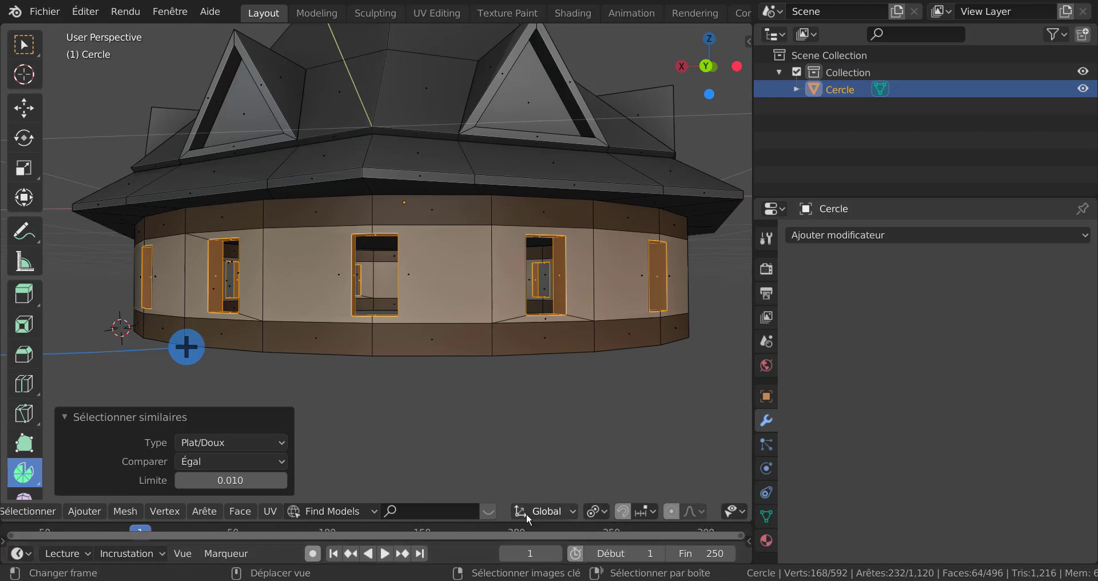
{"action": "left_click", "coordinate": [262, 513]}
{"action": "left_click", "coordinate": [597, 511]}
{"action": "left_click", "coordinate": [627, 455]}
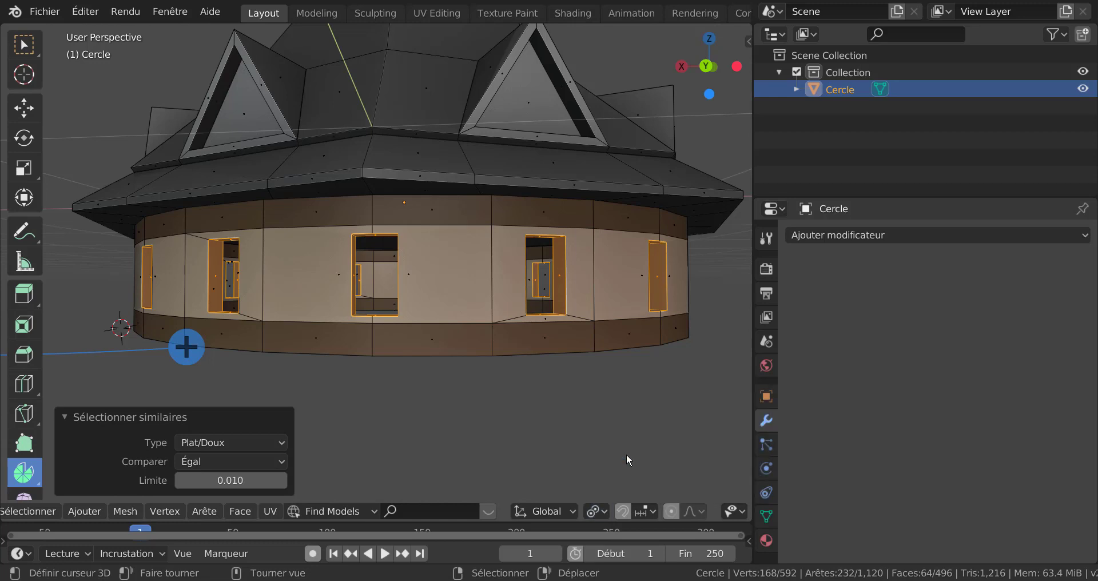
- Try extruding the selected window-opening faces along their normals with an offset of about -0.0211 m, and undo it
{"action": "middle_click_drag", "start_coordinate": [655, 446], "coordinate": [626, 452]}
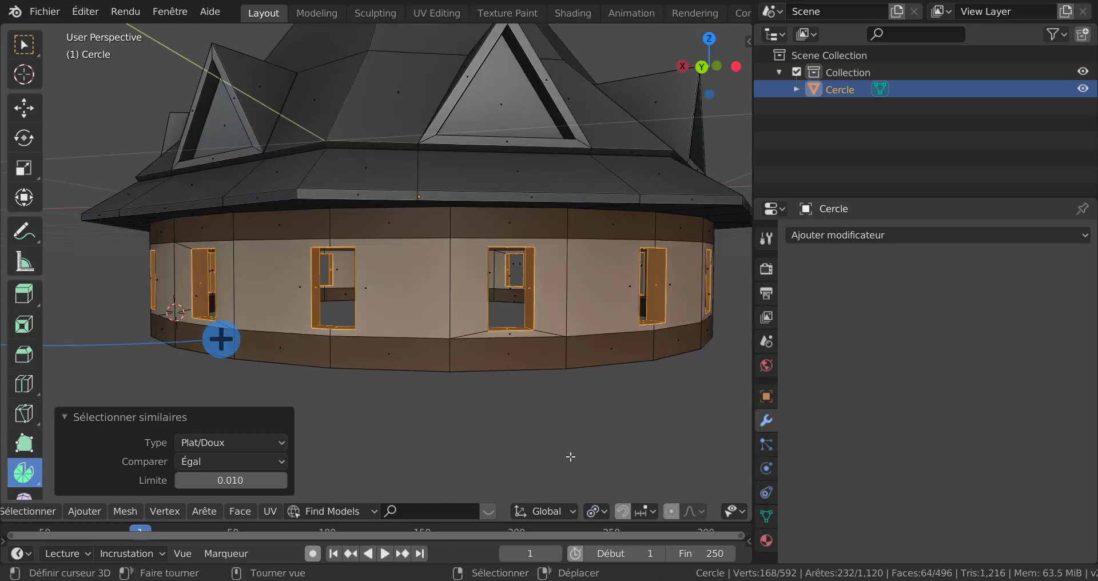
{"action": "scroll", "coordinate": [570, 457], "scroll_direction": "up", "scroll_amount": 2}
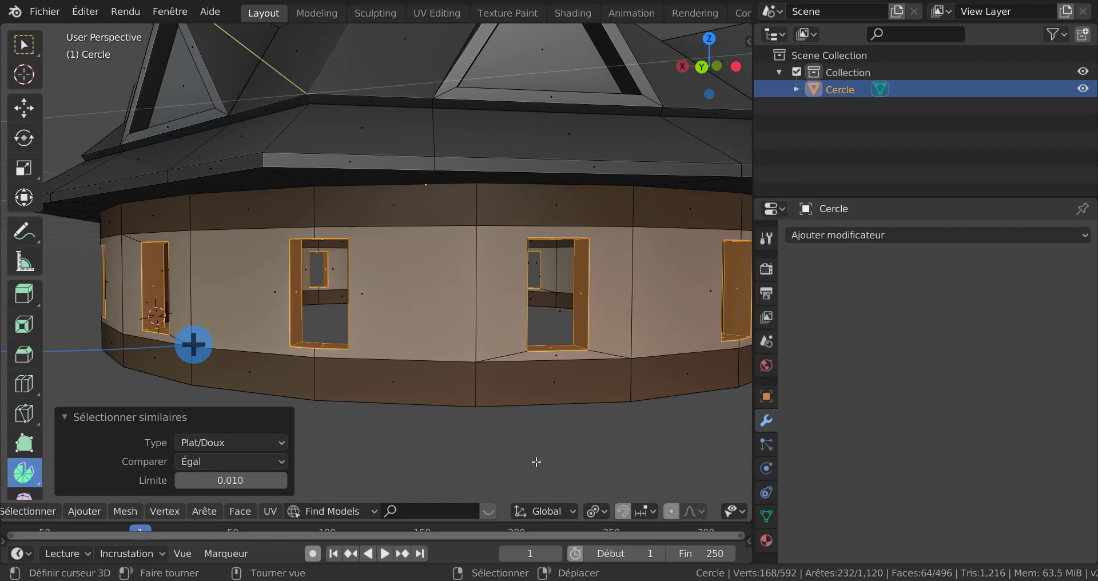
{"action": "left_click", "coordinate": [24, 297]}
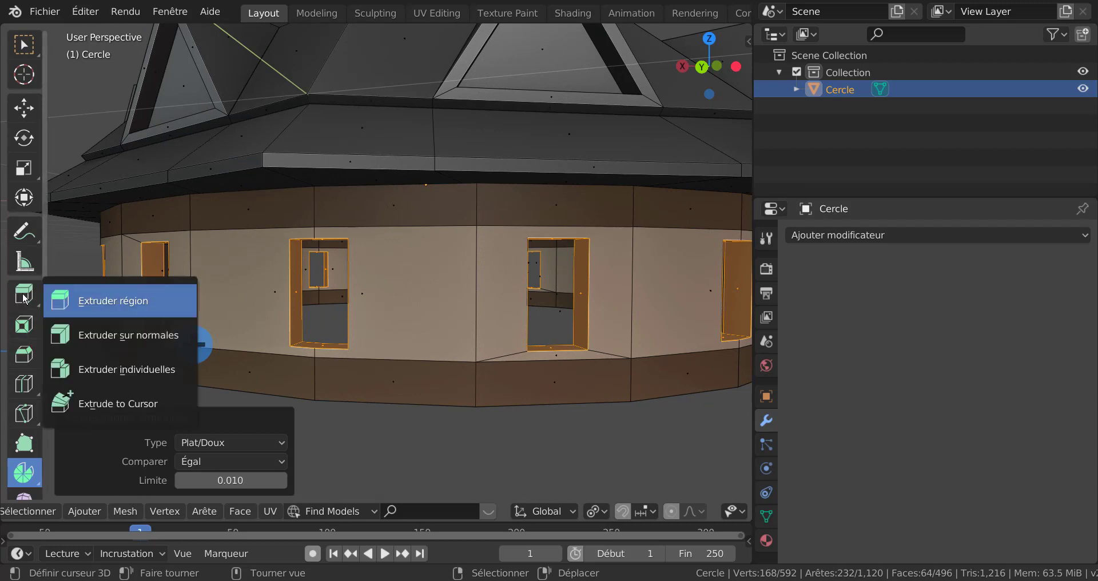
{"action": "left_click", "coordinate": [108, 331]}
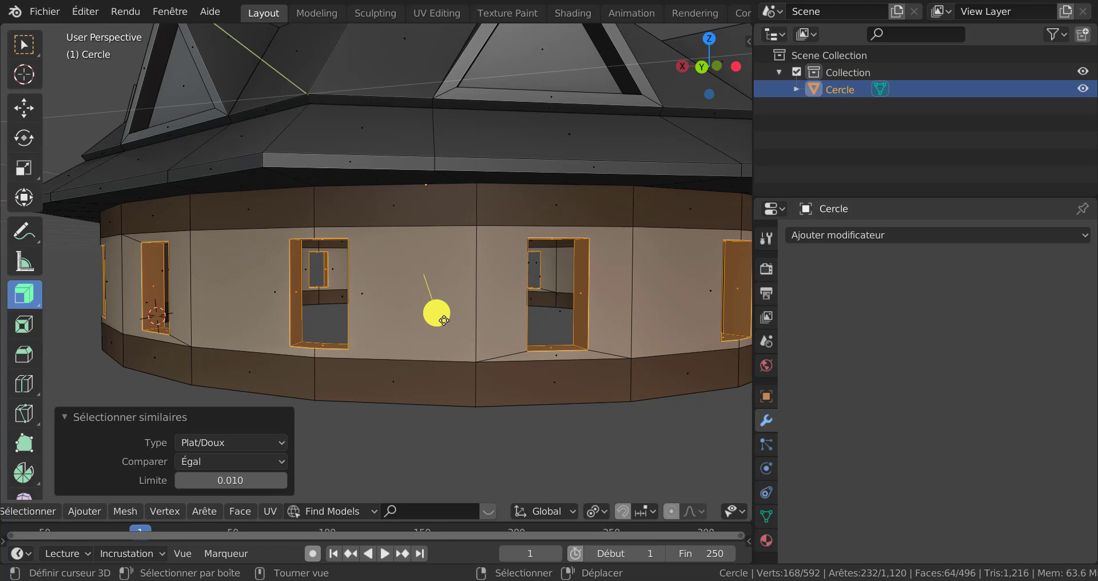
{"action": "left_click_drag", "start_coordinate": [436, 313], "coordinate": [427, 240]}
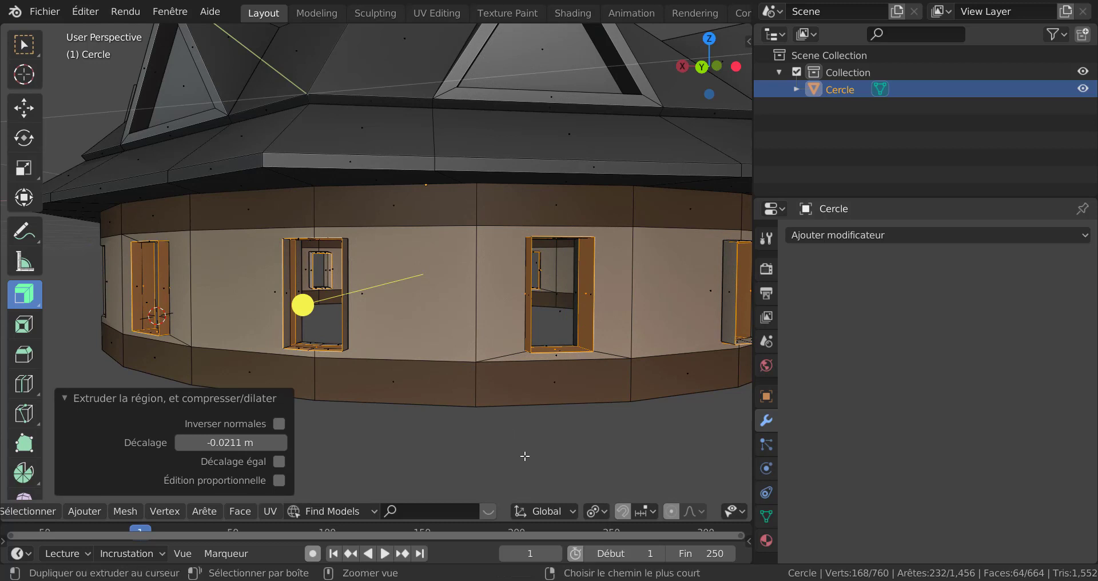
{"action": "key", "text": "ctrl+z"}
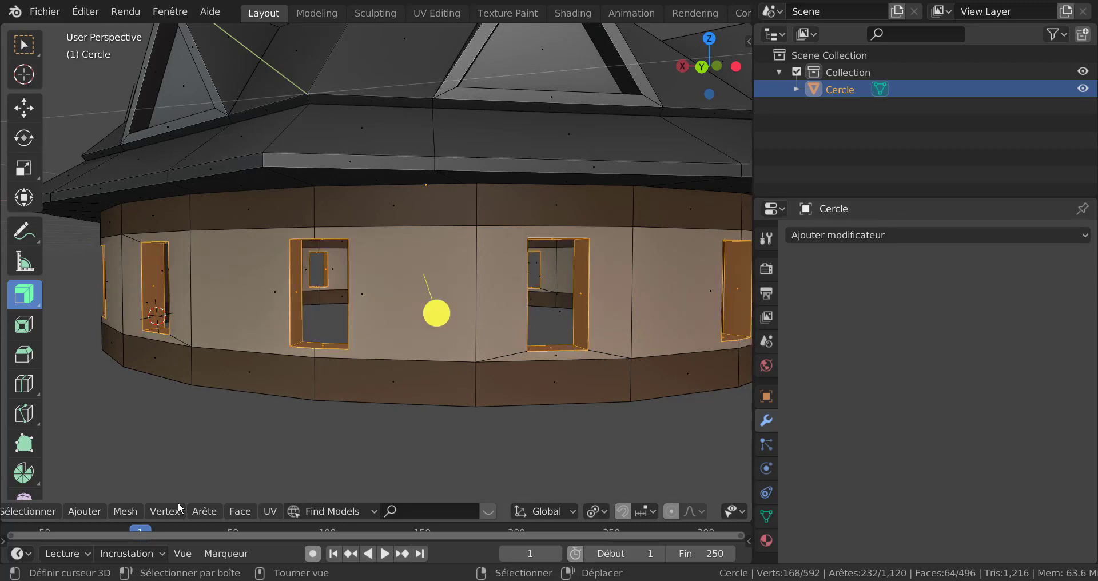
- Apply Solidify Faces to the selected inner faces of the window openings with a thickness of 0.01268 m
{"action": "scroll", "coordinate": [349, 463], "scroll_direction": "down", "scroll_amount": 4}
{"action": "middle_click_drag", "start_coordinate": [429, 452], "coordinate": [456, 452]}
{"action": "key", "text": "q"}
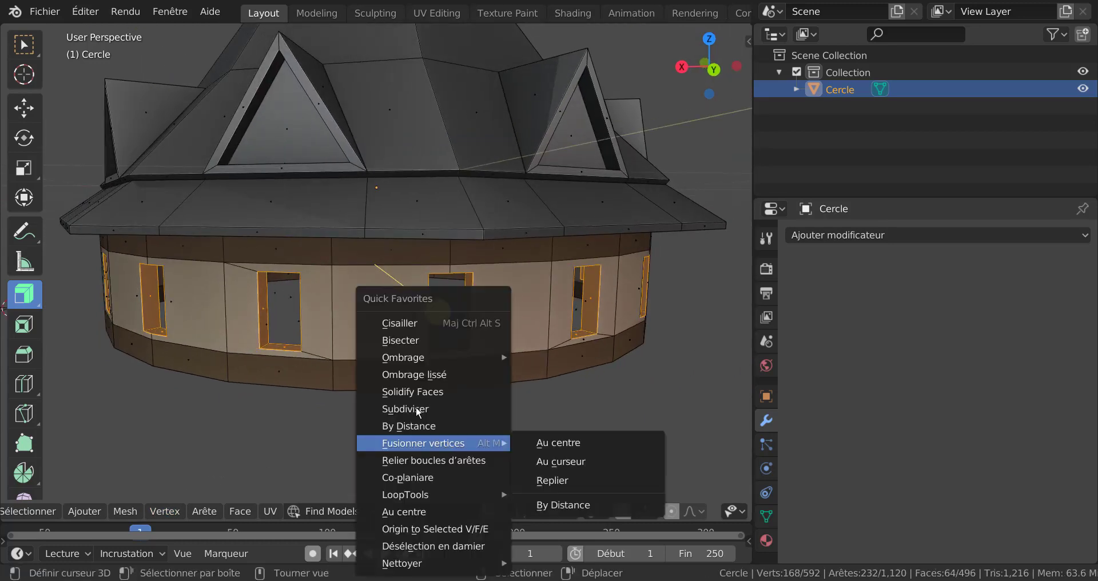
{"action": "left_click", "coordinate": [416, 393]}
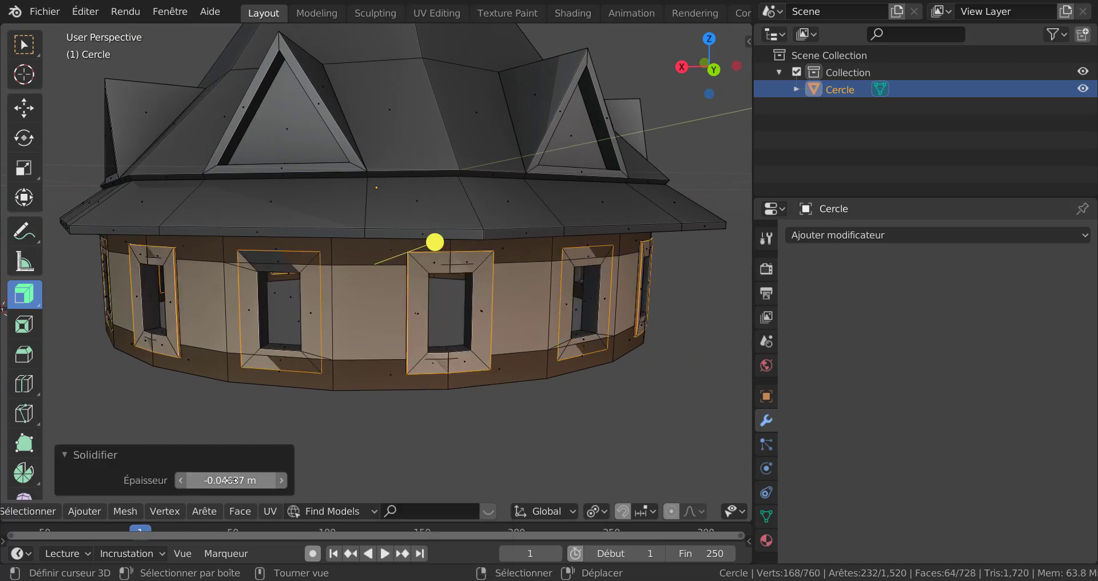
{"action": "left_click_drag", "start_coordinate": [225, 481], "coordinate": [201, 480]}
{"action": "scroll", "coordinate": [352, 453], "scroll_direction": "up", "scroll_amount": 4}
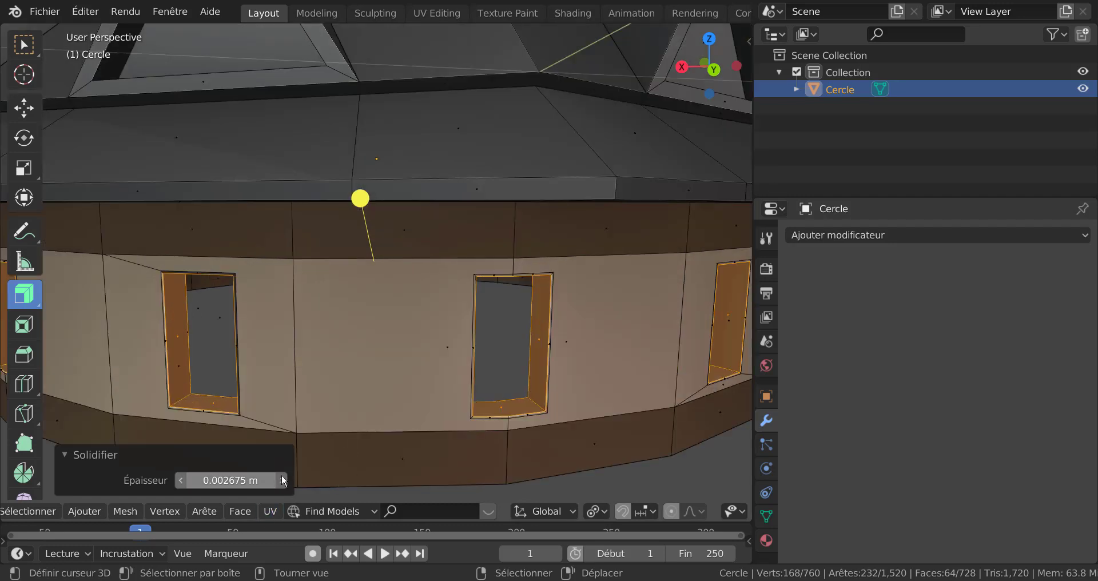
{"action": "left_click", "coordinate": [283, 480]}
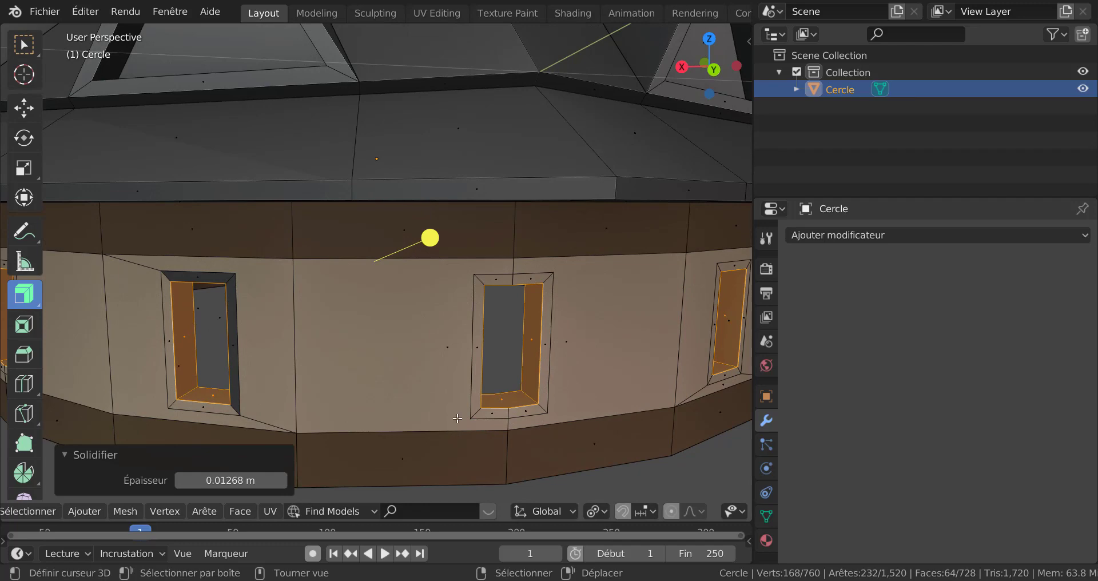
- Reduce the Solidify thickness of the window frames to about 0.00613 m
{"action": "scroll", "coordinate": [458, 418], "scroll_direction": "down", "scroll_amount": 2}
{"action": "middle_click_drag", "start_coordinate": [465, 409], "coordinate": [508, 402]}
{"action": "scroll", "coordinate": [507, 394], "scroll_direction": "up", "scroll_amount": 3}
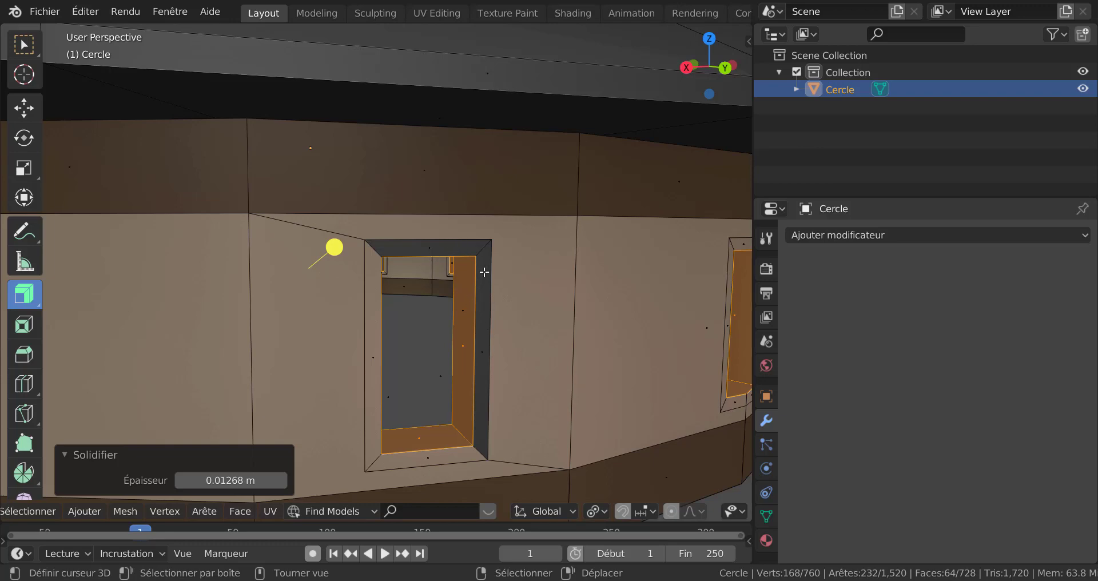
{"action": "scroll", "coordinate": [485, 342], "scroll_direction": "down", "scroll_amount": 4}
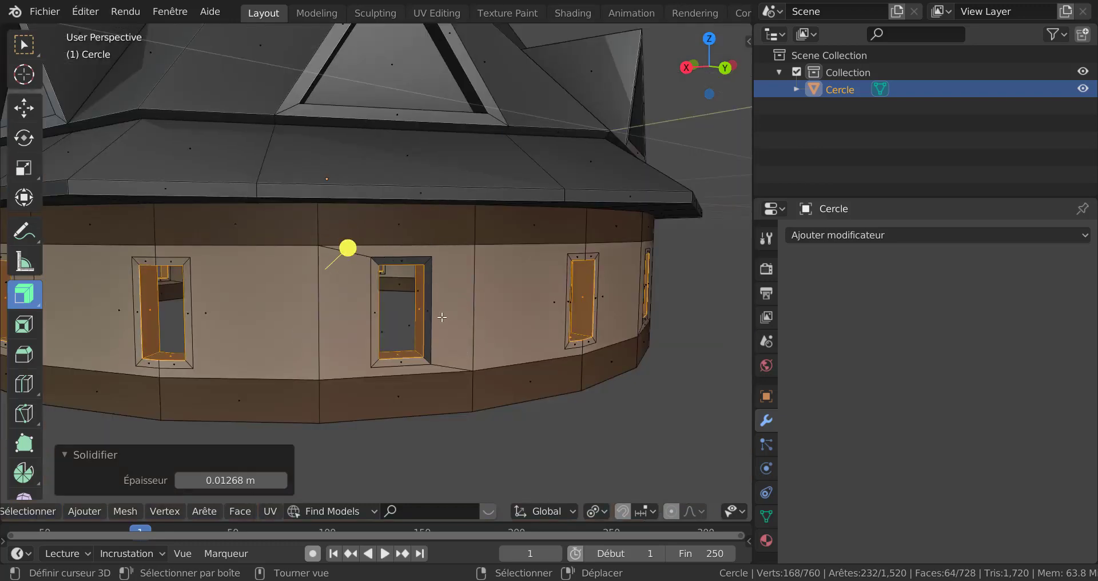
{"action": "middle_click_drag", "start_coordinate": [457, 340], "coordinate": [485, 367]}
{"action": "middle_click_drag", "start_coordinate": [549, 378], "coordinate": [600, 391]}
{"action": "scroll", "coordinate": [557, 388], "scroll_direction": "up", "scroll_amount": 2}
{"action": "middle_click_drag", "start_coordinate": [540, 365], "coordinate": [521, 309], "text": "shift"}
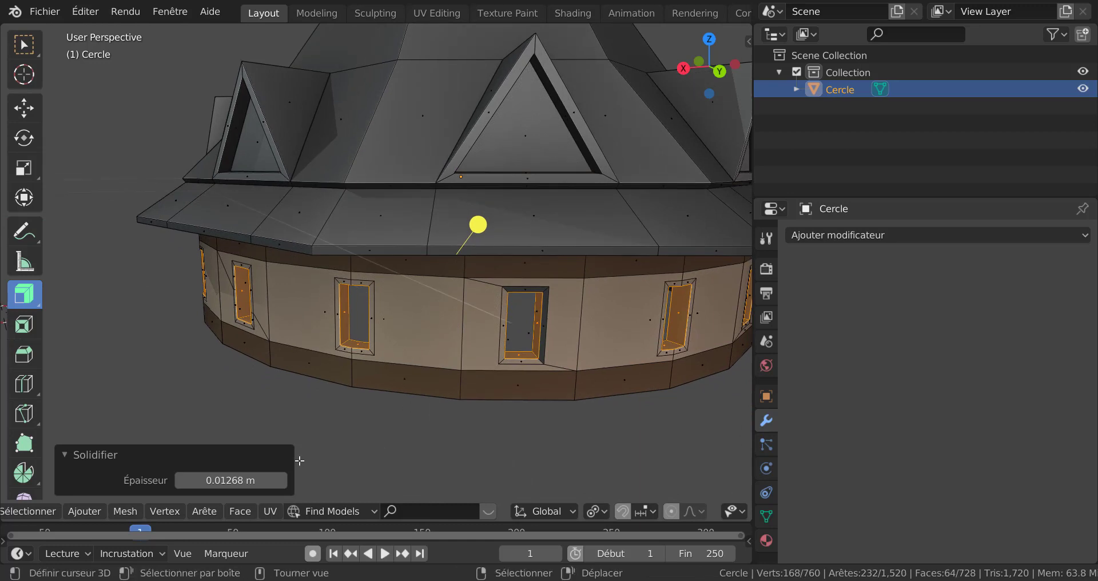
{"action": "left_click", "coordinate": [180, 481]}
{"action": "scroll", "coordinate": [424, 386], "scroll_direction": "up", "scroll_amount": 4}
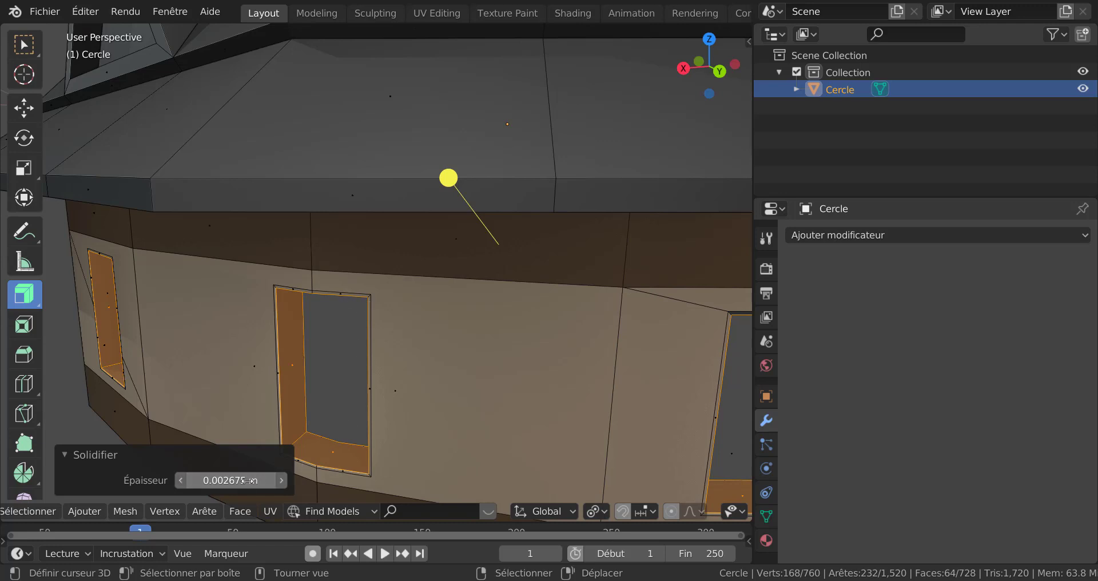
{"action": "left_click_drag", "start_coordinate": [258, 481], "coordinate": [277, 481]}
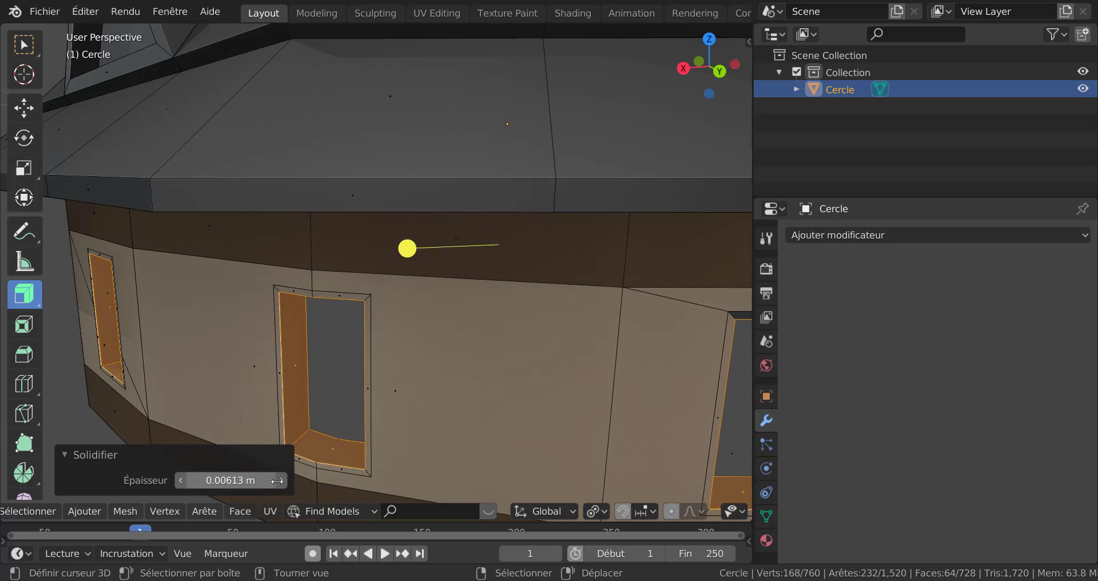
- Examine the shading of the thin window frames up close, in both Edit Mode and Object Mode
{"action": "scroll", "coordinate": [422, 423], "scroll_direction": "down", "scroll_amount": 5}
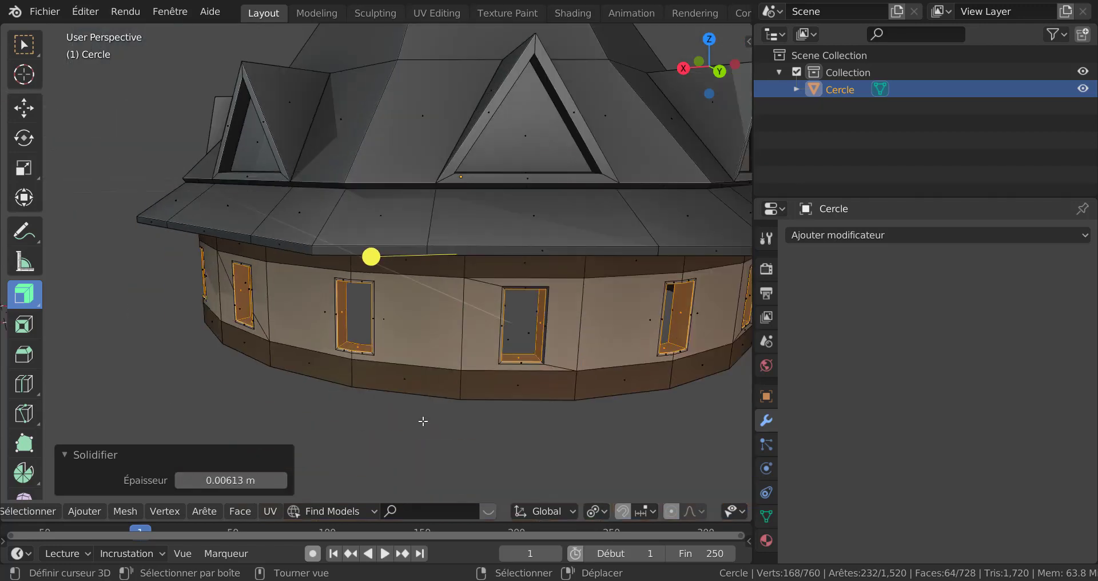
{"action": "middle_click_drag", "start_coordinate": [424, 422], "coordinate": [397, 407]}
{"action": "scroll", "coordinate": [416, 384], "scroll_direction": "up", "scroll_amount": 5}
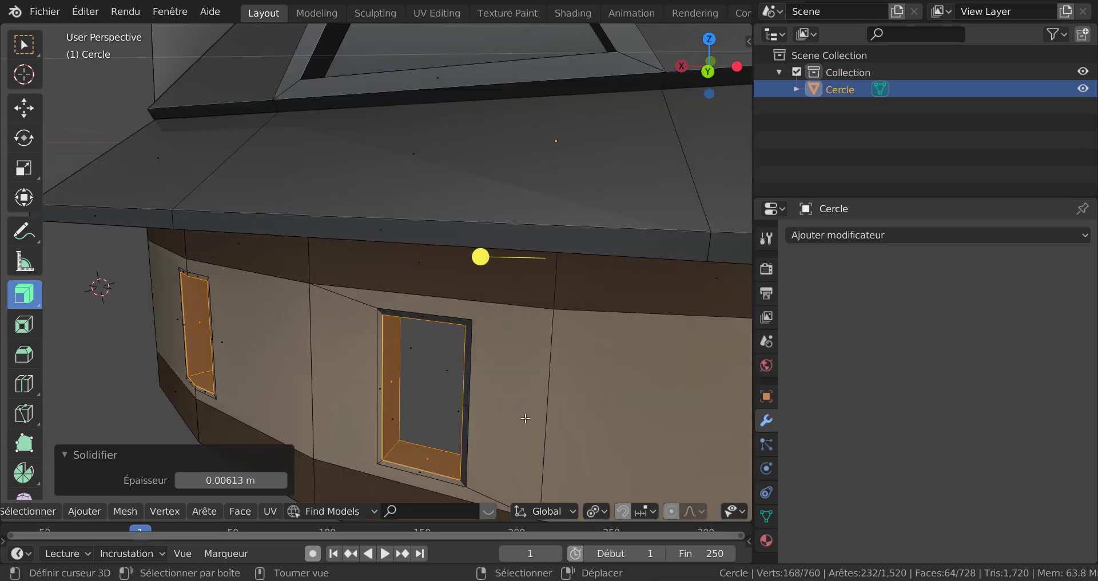
{"action": "middle_click_drag", "start_coordinate": [504, 409], "coordinate": [478, 379]}
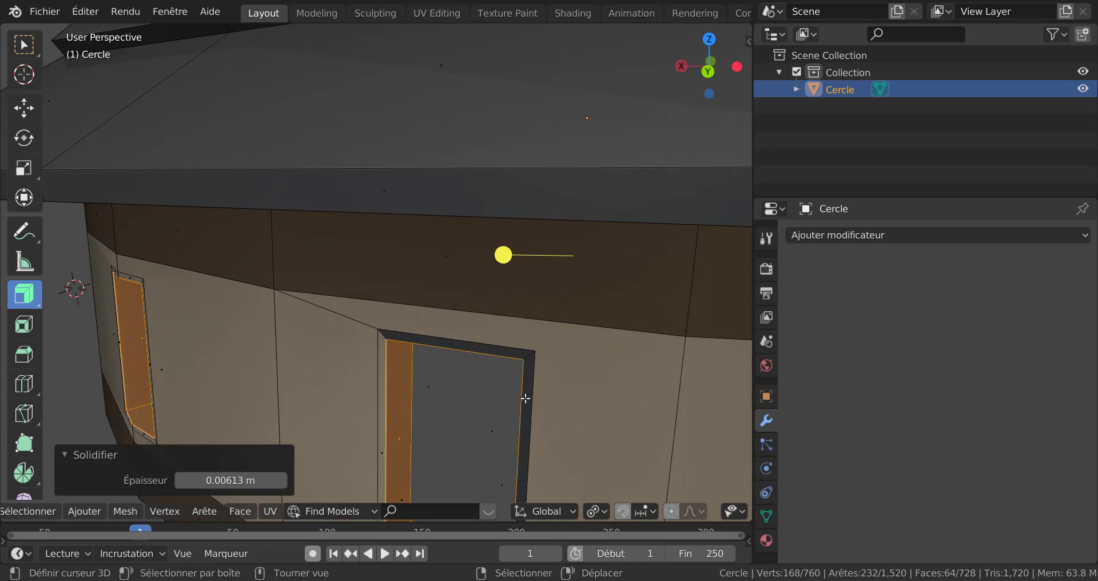
{"action": "scroll", "coordinate": [486, 399], "scroll_direction": "down", "scroll_amount": 5}
{"action": "key", "text": "Tab"}
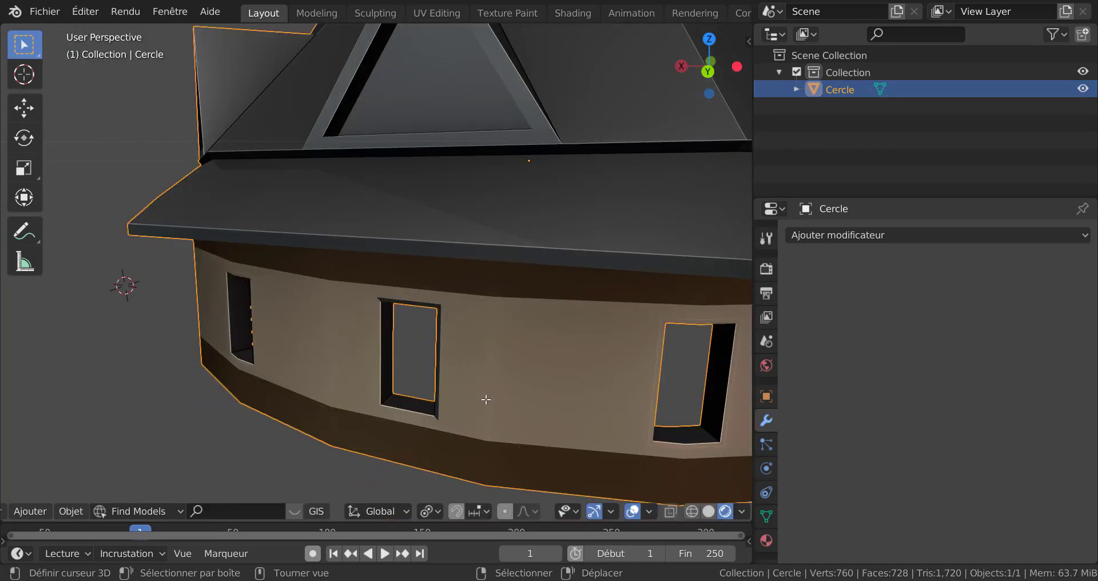
{"action": "key", "text": "Tab"}
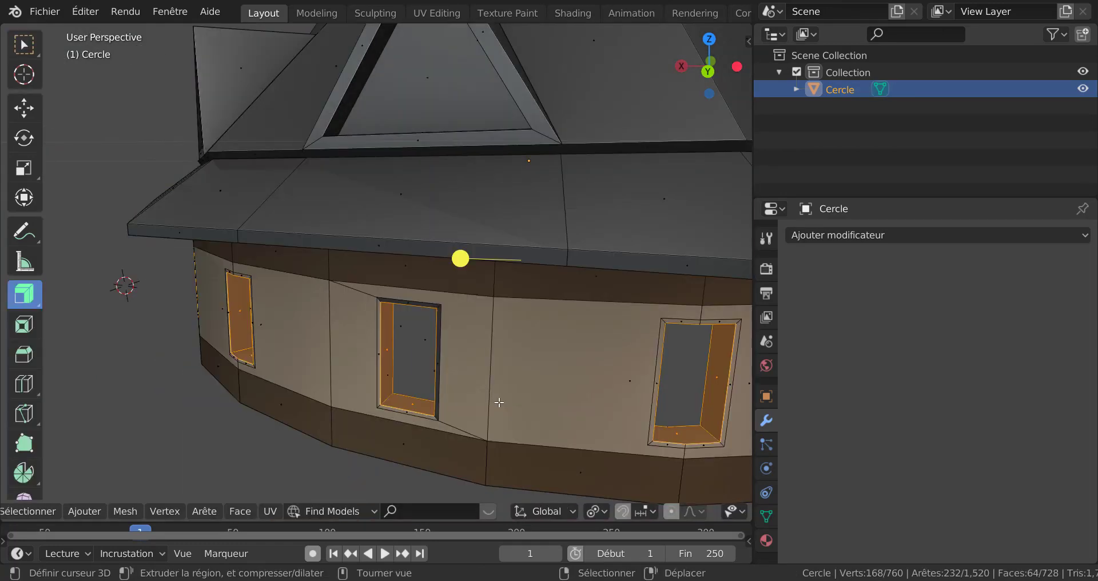
- Select all wall geometry linked to the window faces and recalculate its normals to the outside (Recalculer à l'extérieur)
{"action": "key", "text": "ctrl+l"}
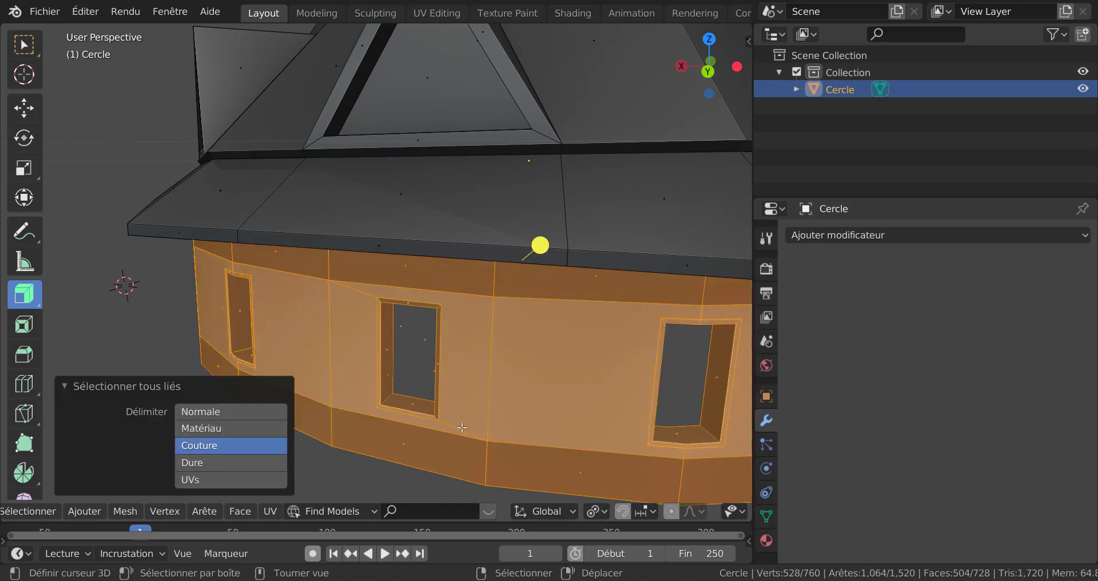
{"action": "left_click", "coordinate": [205, 511]}
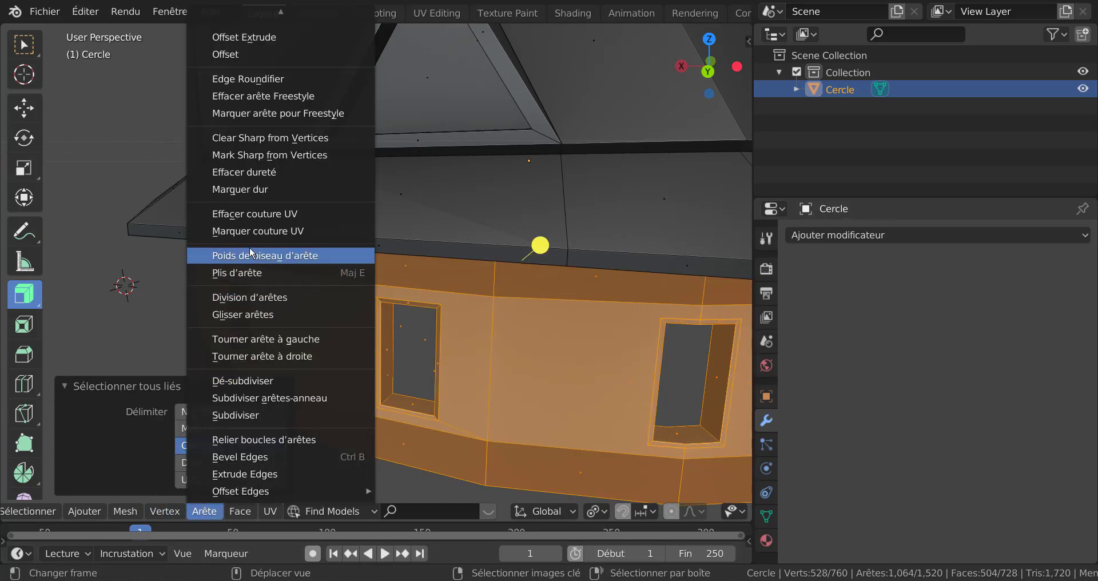
{"action": "left_click", "coordinate": [240, 511]}
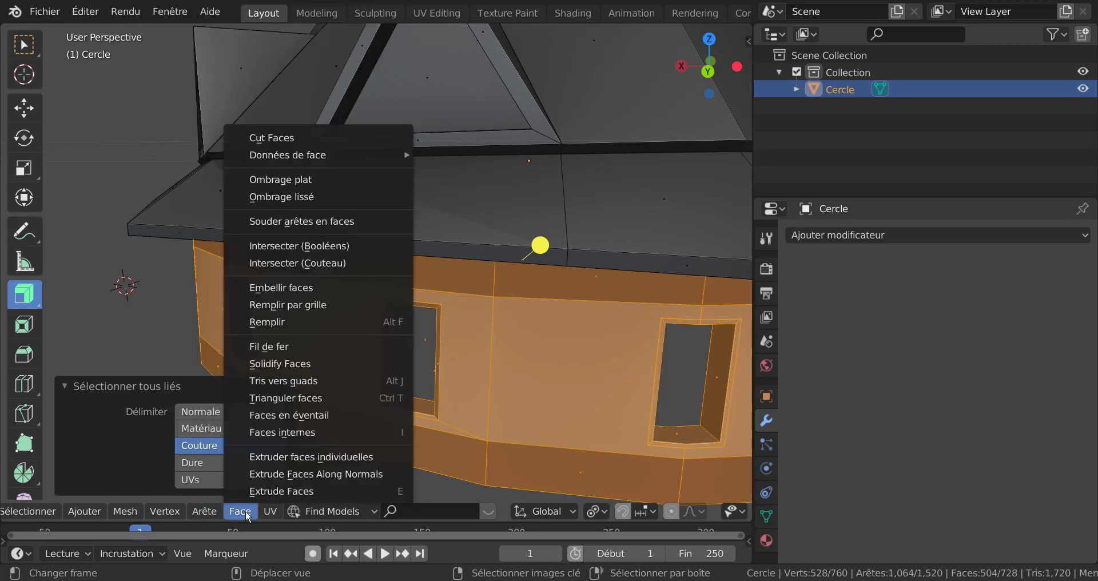
{"action": "mouse_move", "coordinate": [198, 514]}
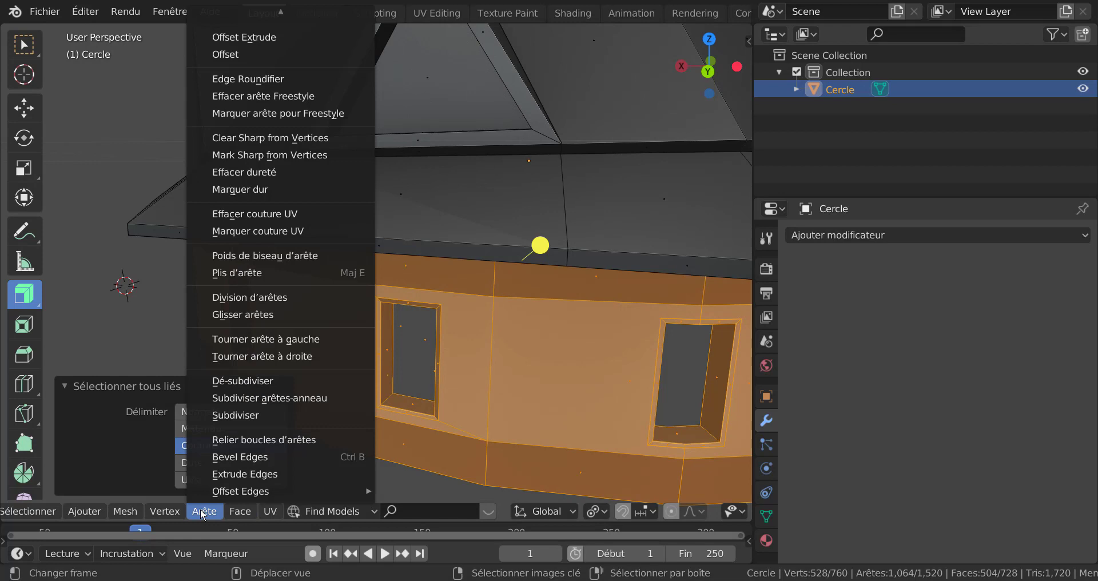
{"action": "mouse_move", "coordinate": [137, 517]}
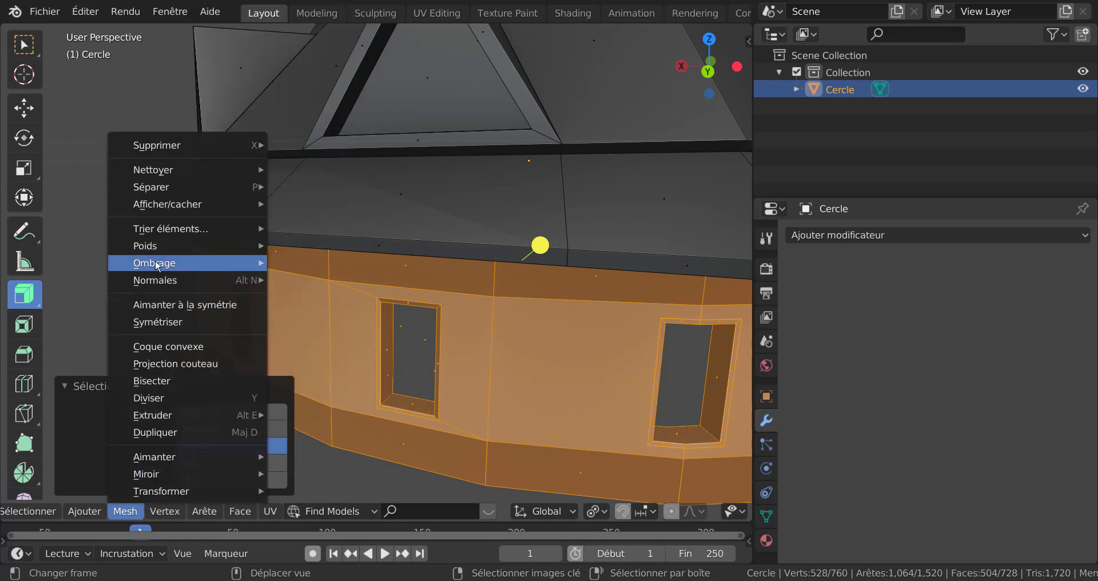
{"action": "mouse_move", "coordinate": [156, 281]}
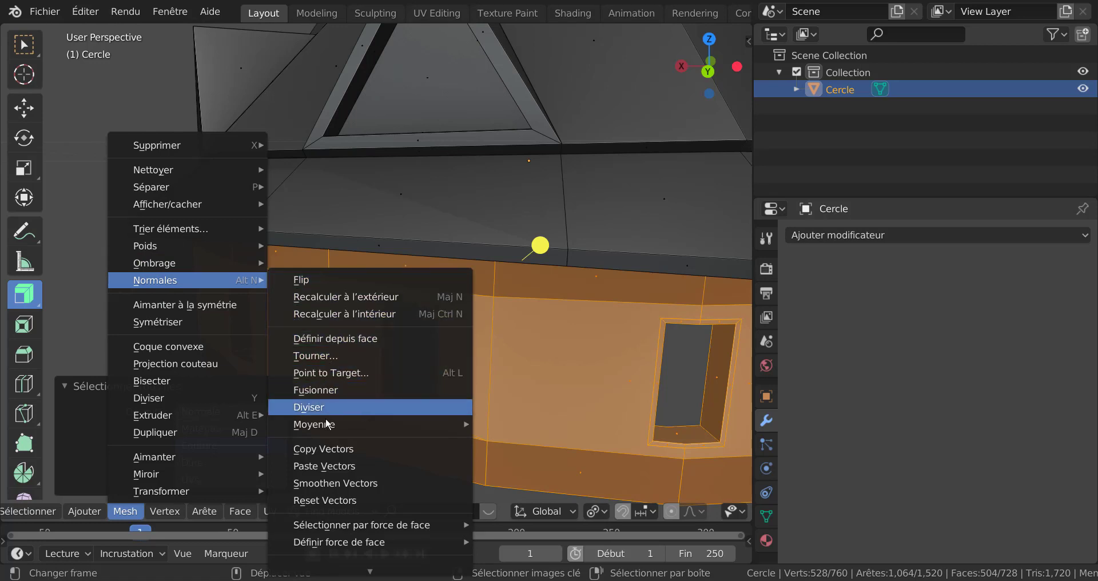
{"action": "mouse_move", "coordinate": [328, 426]}
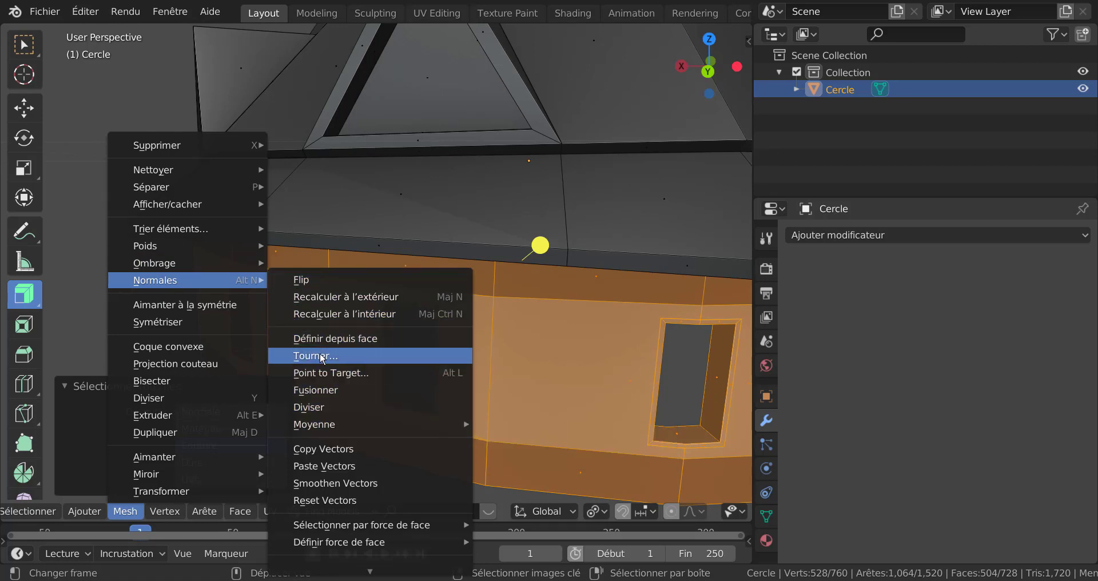
{"action": "left_click", "coordinate": [341, 298]}
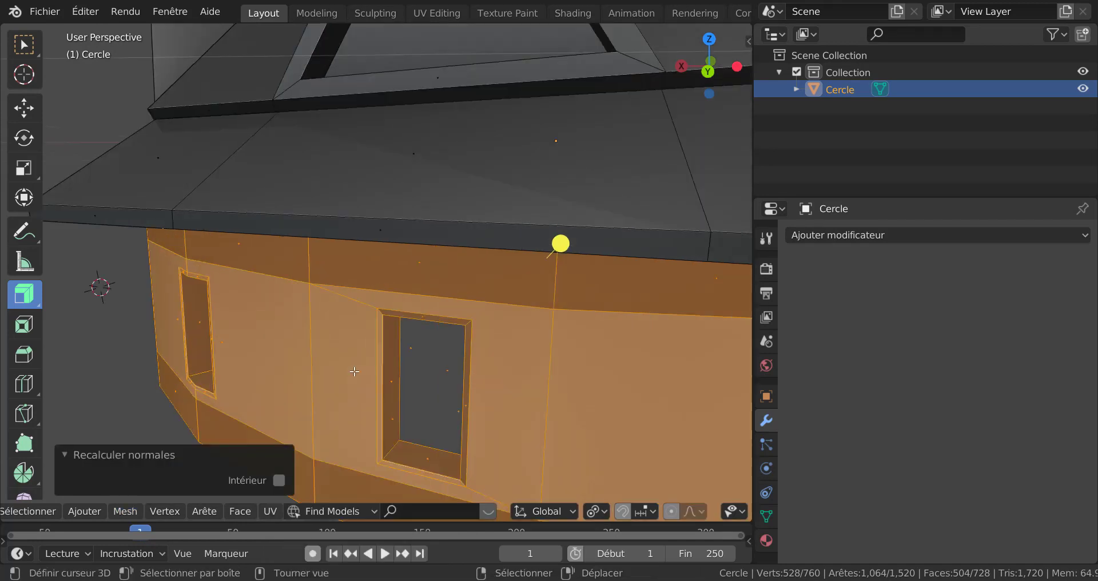
- Recalculate the selected wall's normals to the inside (Recalculer à l'intérieur)
{"action": "scroll", "coordinate": [354, 370], "scroll_direction": "up", "scroll_amount": 5}
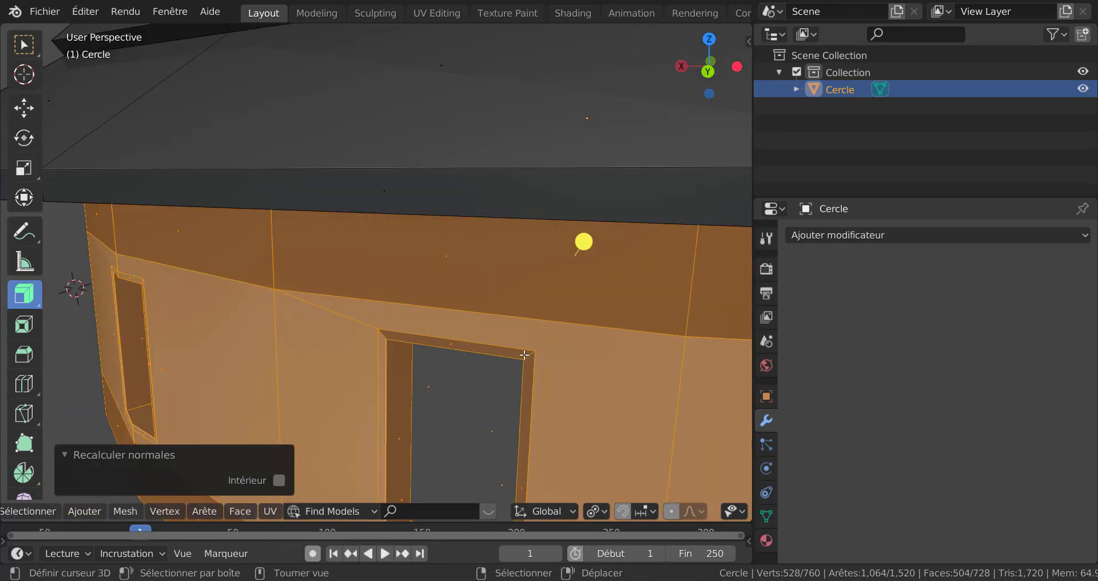
{"action": "left_click", "coordinate": [125, 513]}
{"action": "mouse_move", "coordinate": [158, 517]}
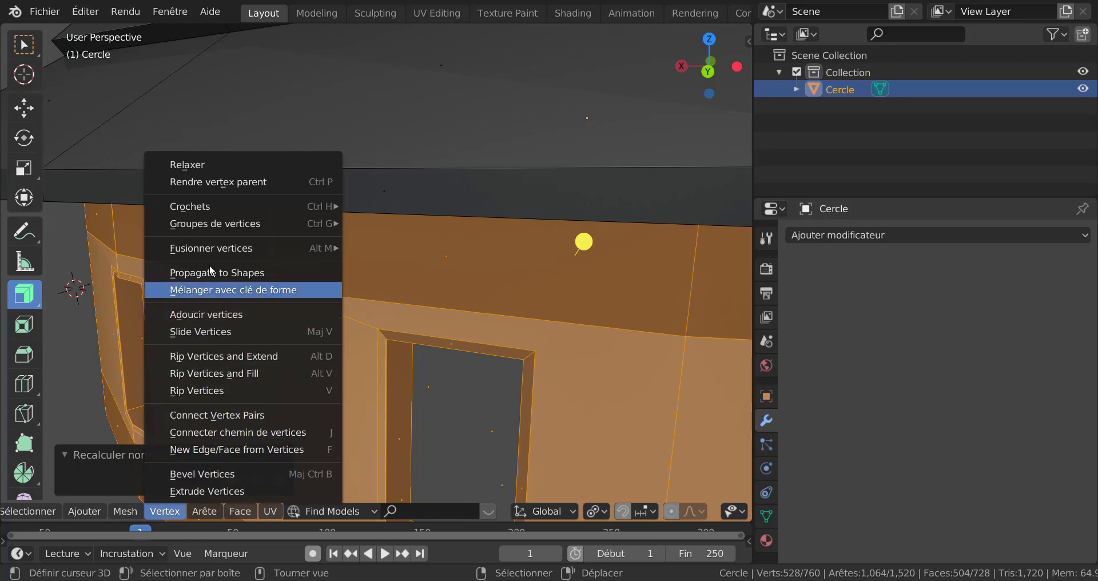
{"action": "mouse_move", "coordinate": [211, 249]}
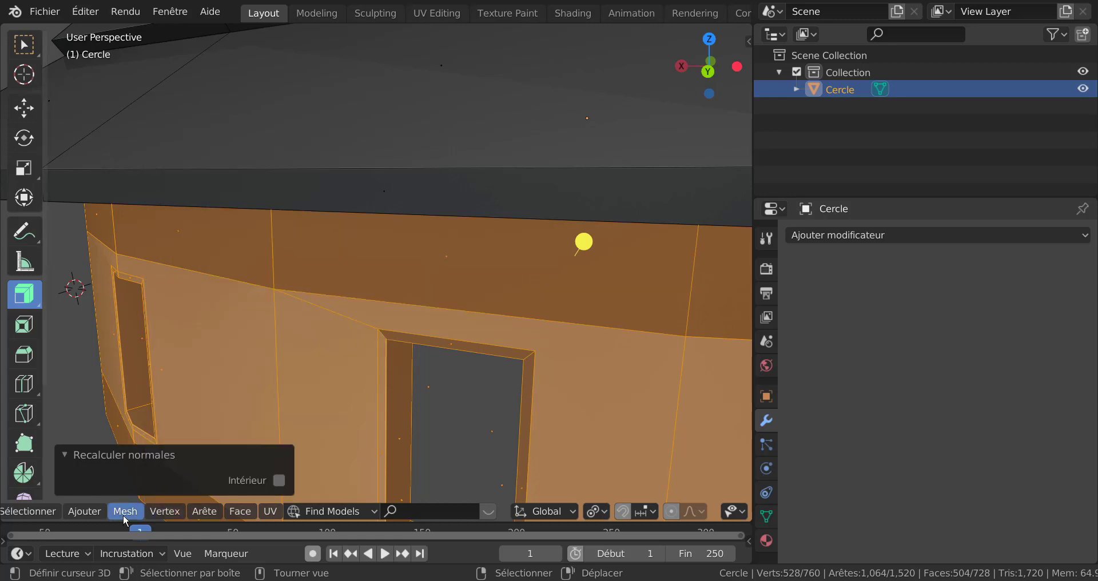
{"action": "left_click", "coordinate": [122, 512]}
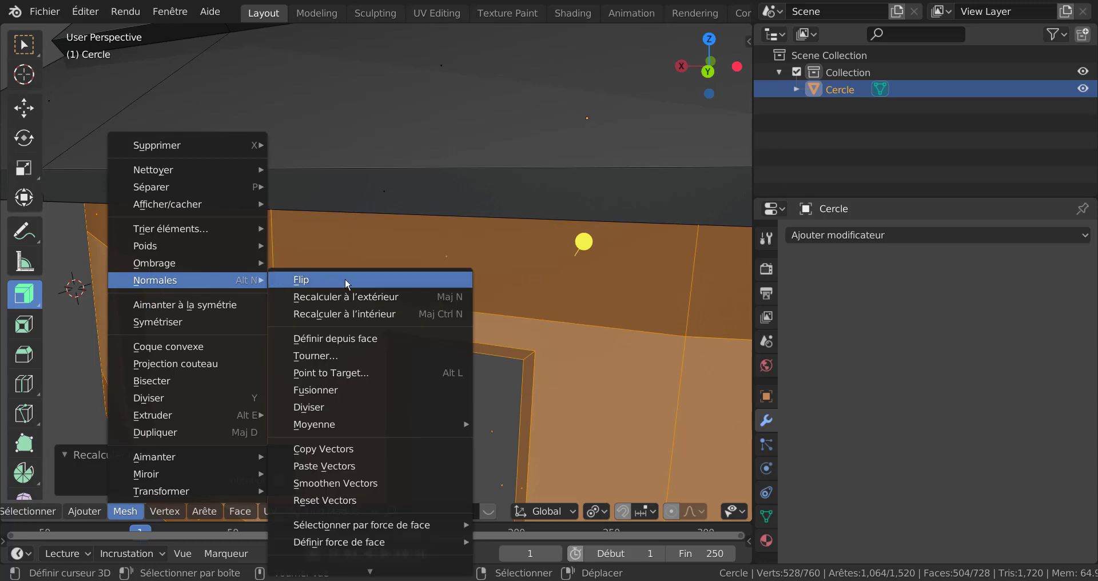
{"action": "left_click", "coordinate": [350, 315]}
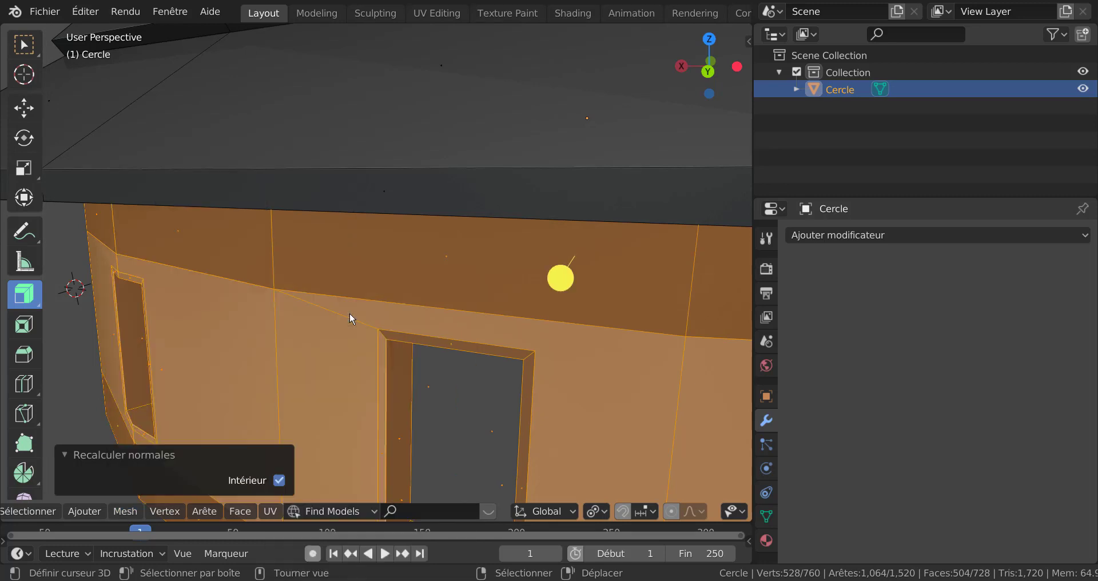
- Select one window frame's face loop, then try extending the selection to similar faces by perimeter (Périmètre)
{"action": "key", "text": "alt"}
{"action": "left_click", "coordinate": [381, 337], "text": "alt"}
{"action": "scroll", "coordinate": [381, 337], "scroll_direction": "down", "scroll_amount": 5}
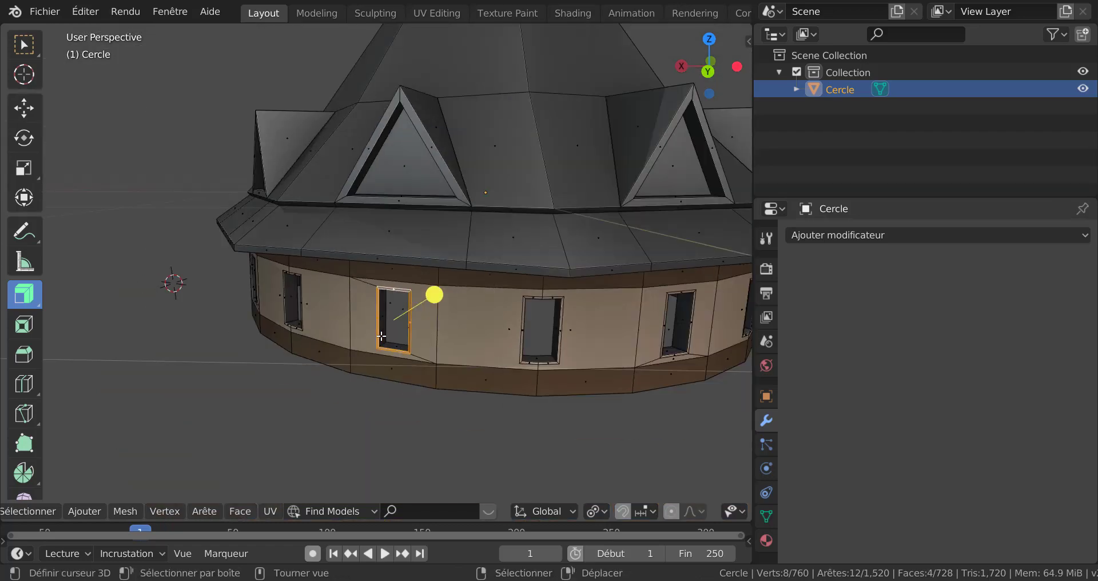
{"action": "middle_click_drag", "start_coordinate": [395, 331], "coordinate": [357, 352]}
{"action": "scroll", "coordinate": [357, 352], "scroll_direction": "up", "scroll_amount": 2}
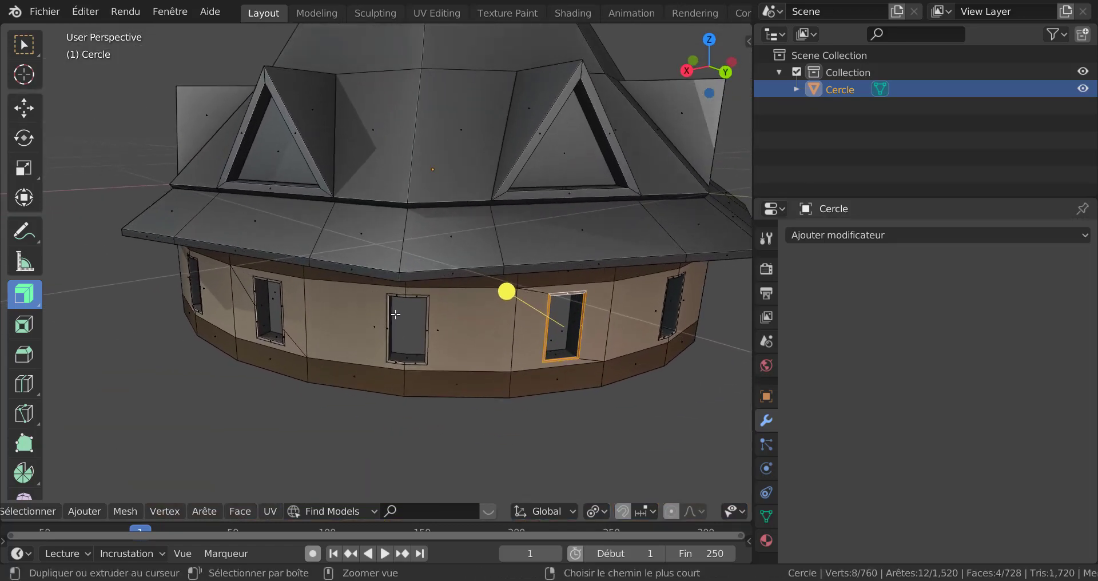
{"action": "left_click", "coordinate": [208, 514]}
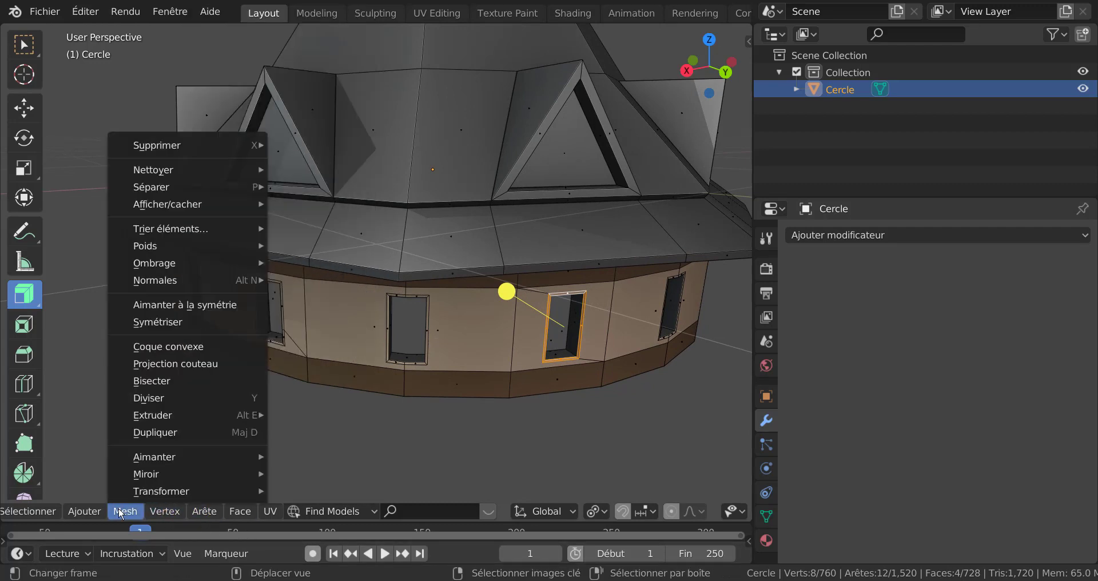
{"action": "mouse_move", "coordinate": [41, 518]}
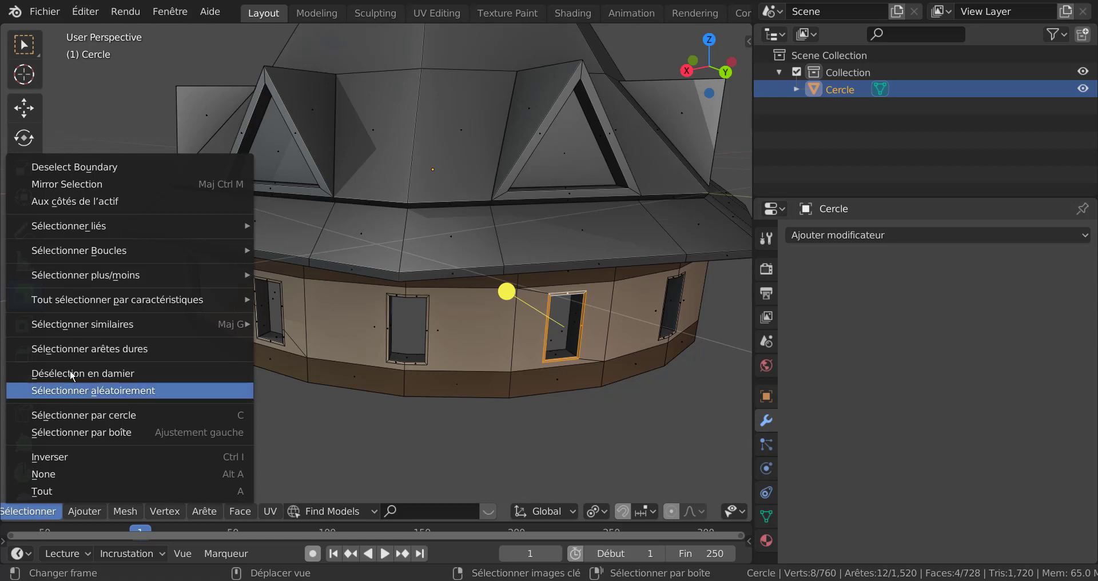
{"action": "mouse_move", "coordinate": [84, 324]}
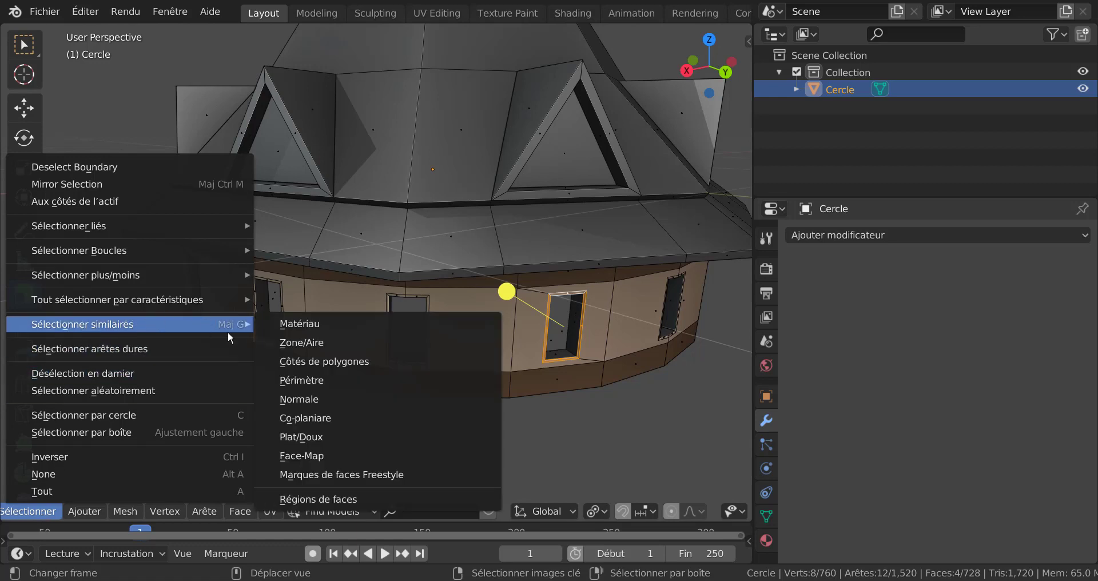
{"action": "left_click", "coordinate": [301, 380]}
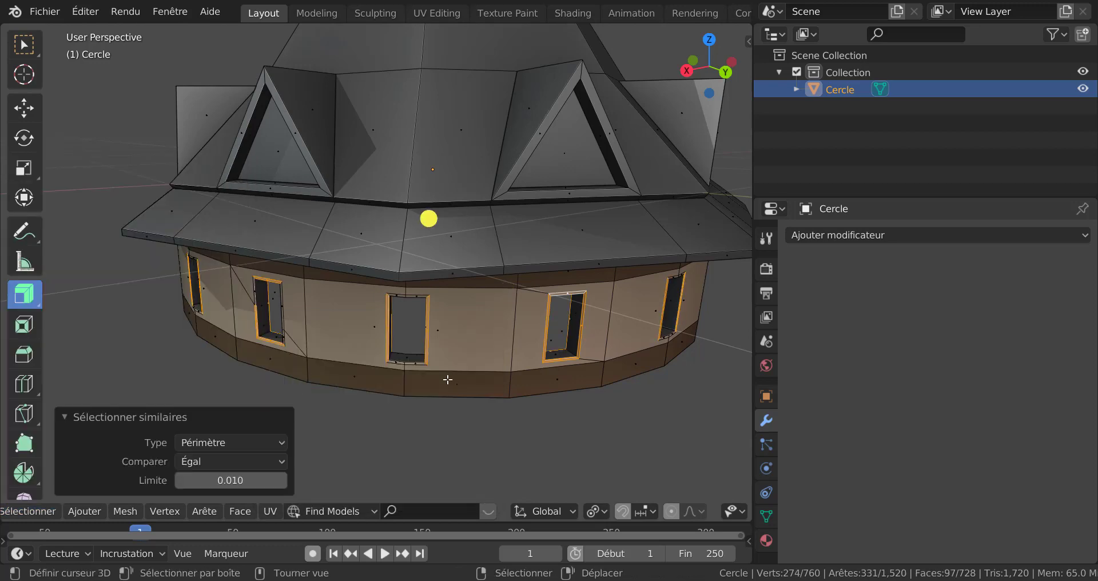
{"action": "middle_click_drag", "start_coordinate": [447, 380], "coordinate": [350, 351]}
{"action": "scroll", "coordinate": [397, 345], "scroll_direction": "up", "scroll_amount": 4}
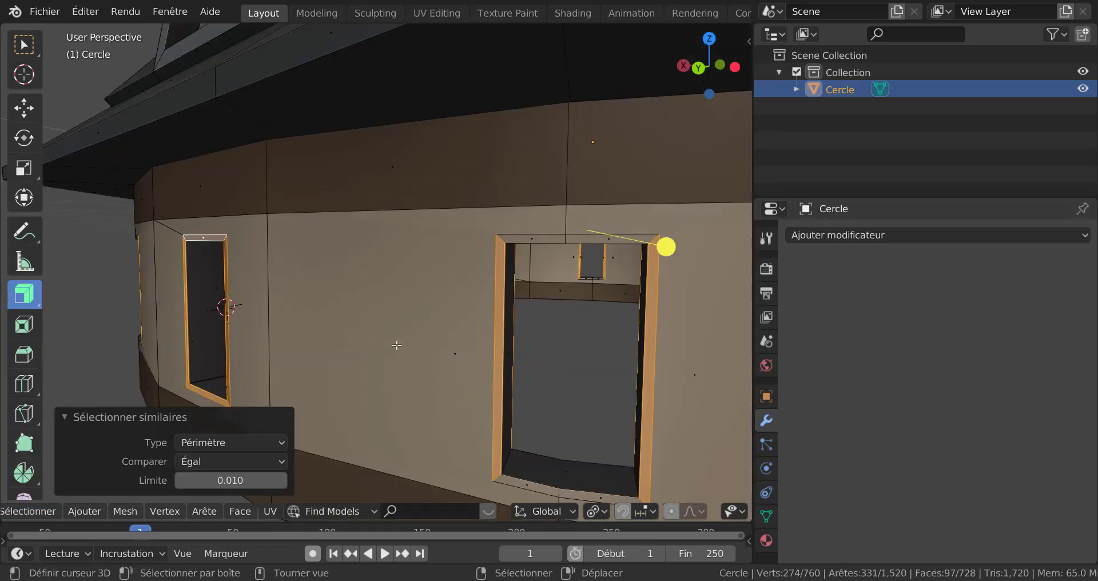
{"action": "scroll", "coordinate": [397, 345], "scroll_direction": "down", "scroll_amount": 5}
- Try matching similar faces by Normale, Zone/Aire and Co-planiare to pick out only the window frames
{"action": "left_click", "coordinate": [204, 441]}
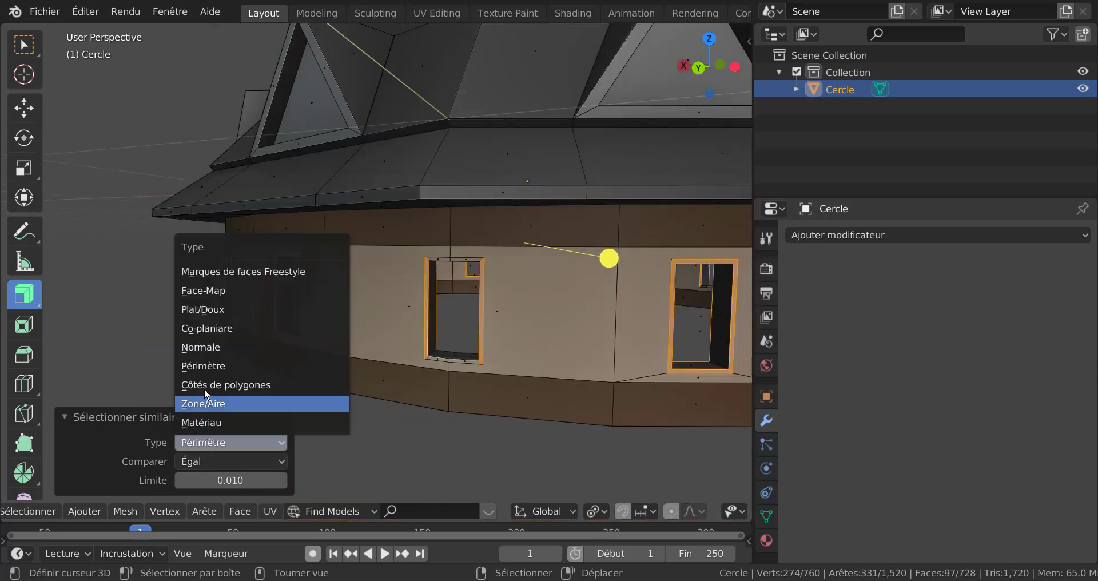
{"action": "left_click", "coordinate": [202, 348]}
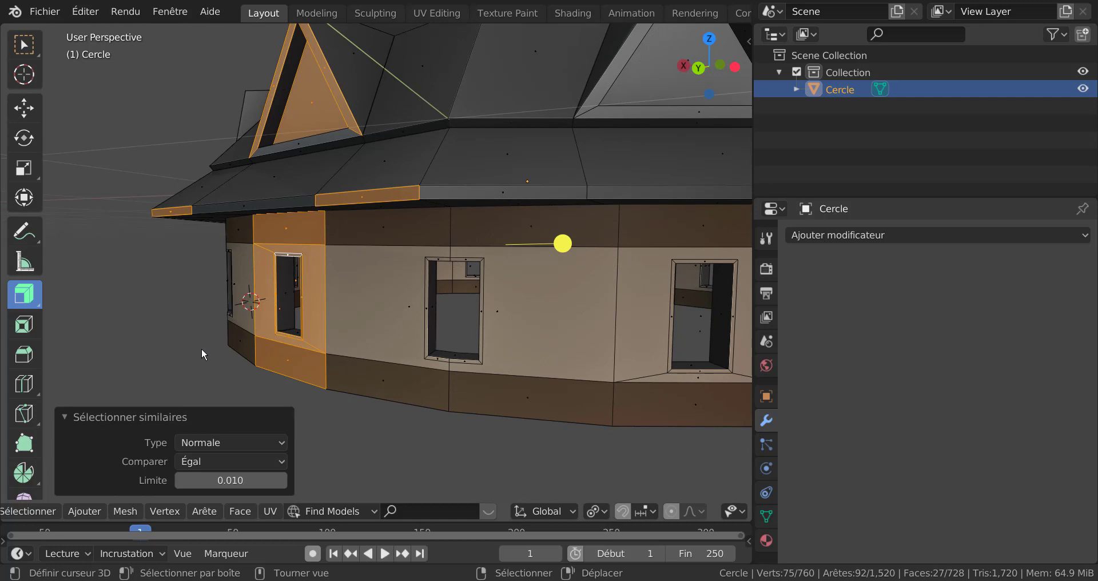
{"action": "left_click", "coordinate": [197, 441]}
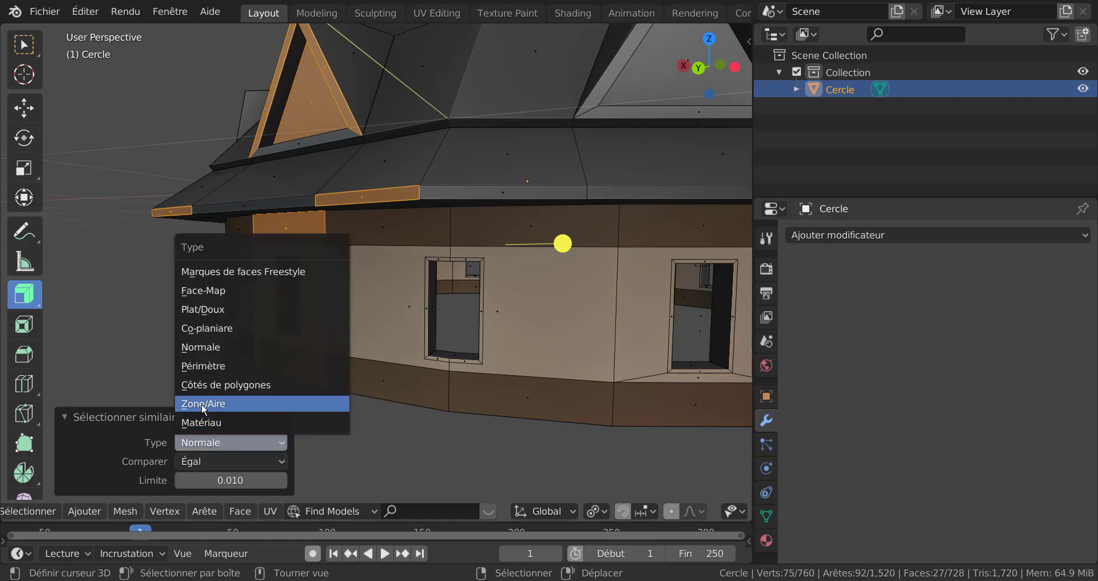
{"action": "left_click", "coordinate": [201, 403]}
{"action": "left_click", "coordinate": [212, 441]}
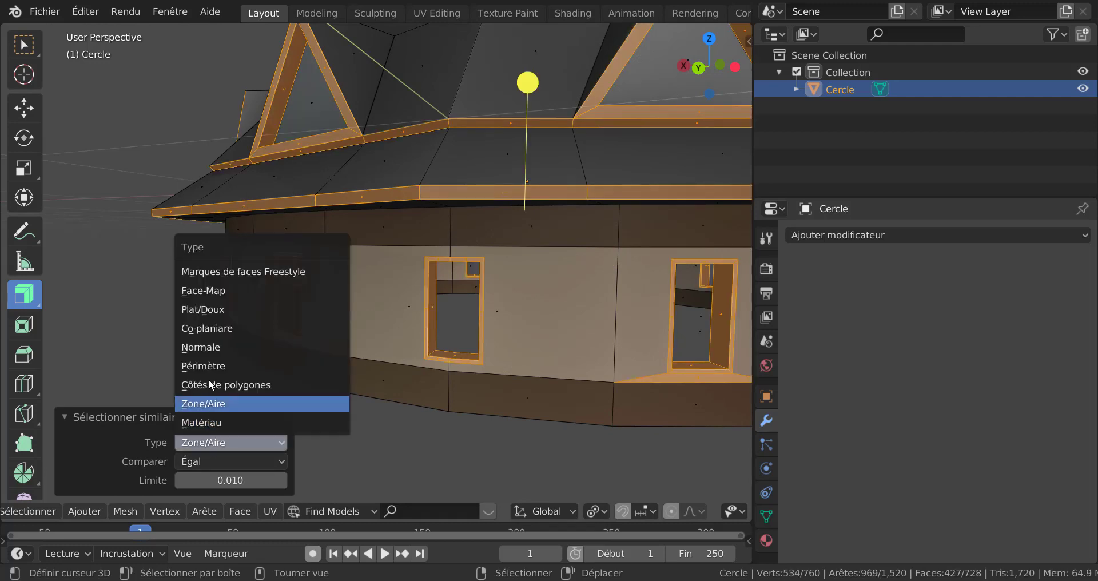
{"action": "left_click", "coordinate": [210, 328]}
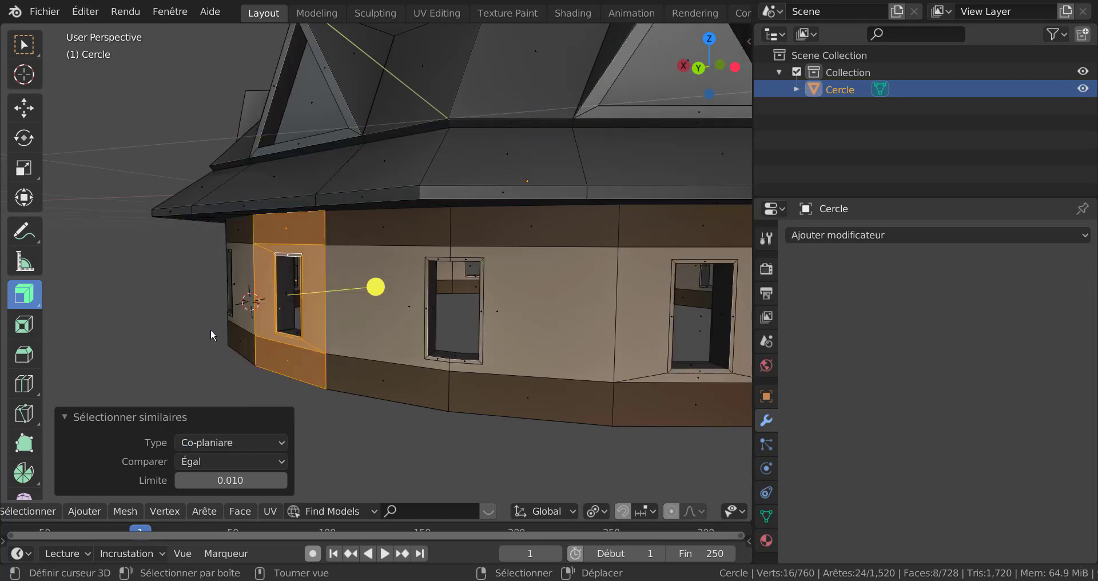
- Test the Matériau, Plat/Doux and Face-Map criteria for selecting similar faces, then return to Matériau
{"action": "left_click_drag", "start_coordinate": [209, 439], "coordinate": [209, 423]}
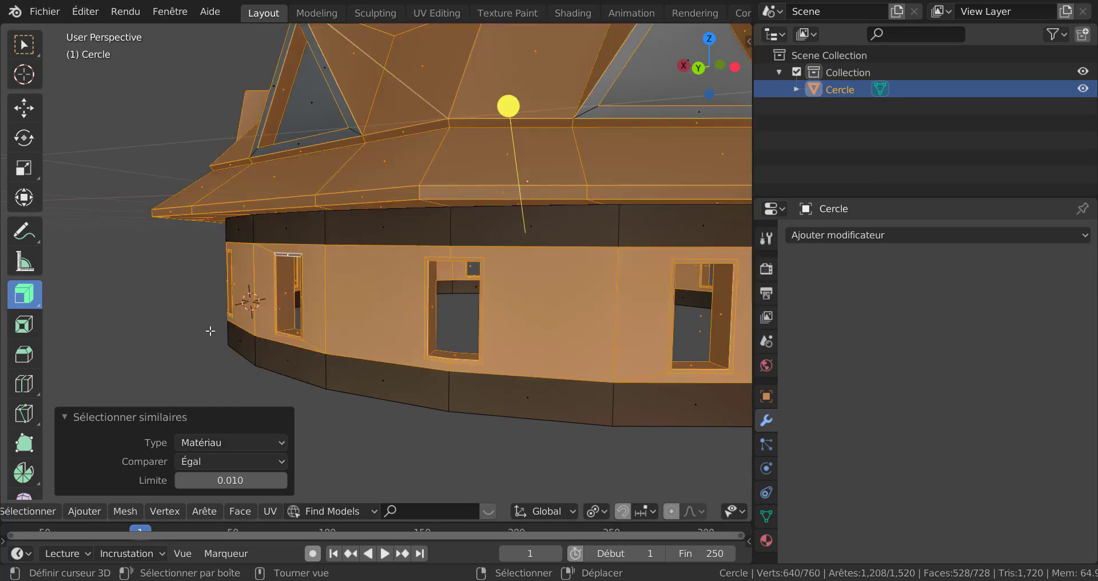
{"action": "left_click", "coordinate": [225, 439]}
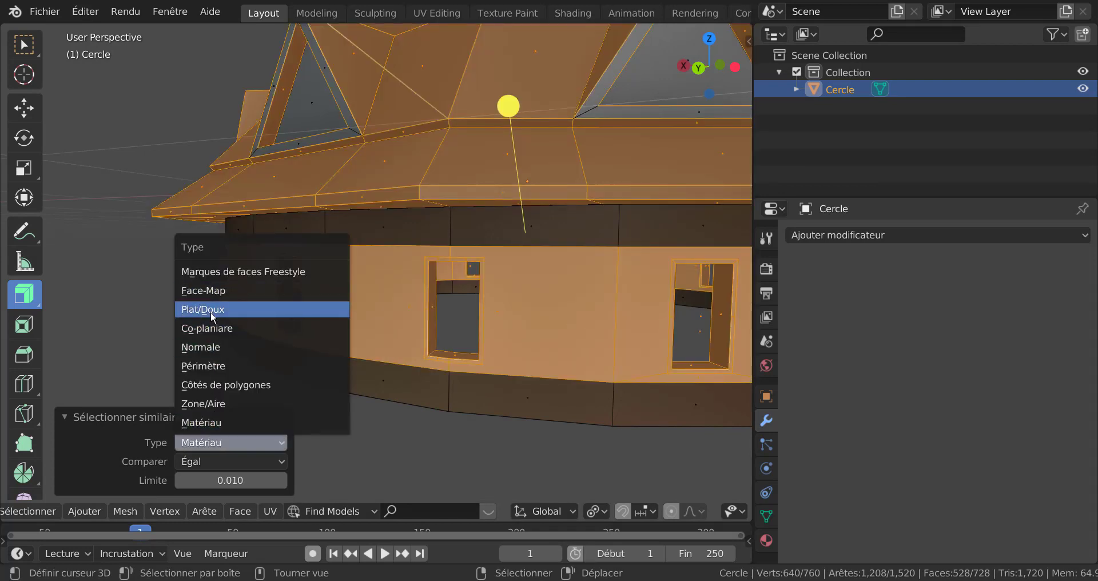
{"action": "left_click", "coordinate": [210, 311]}
{"action": "left_click", "coordinate": [205, 441]}
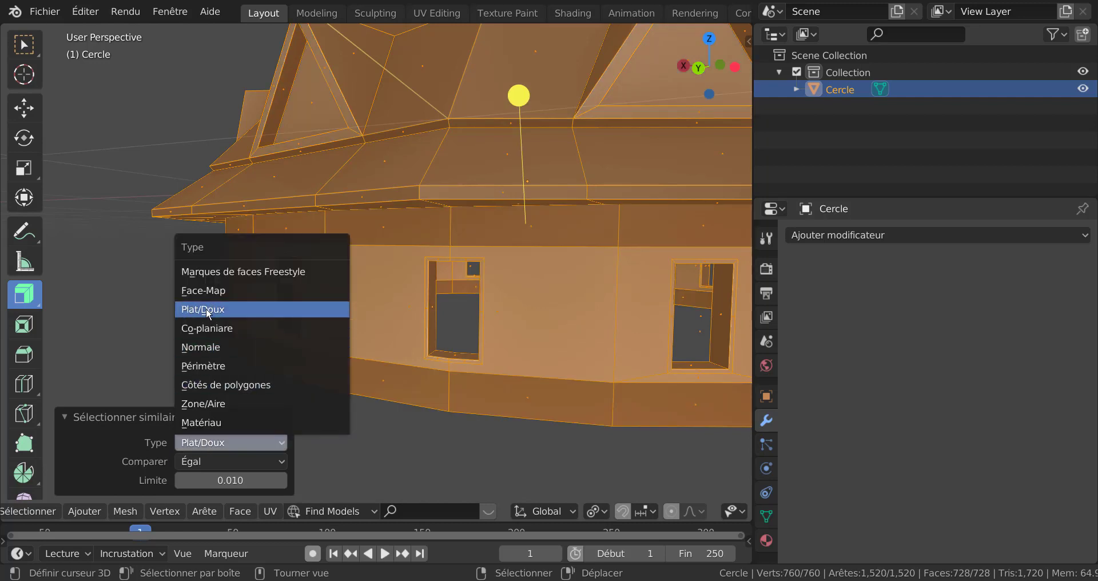
{"action": "left_click", "coordinate": [212, 289]}
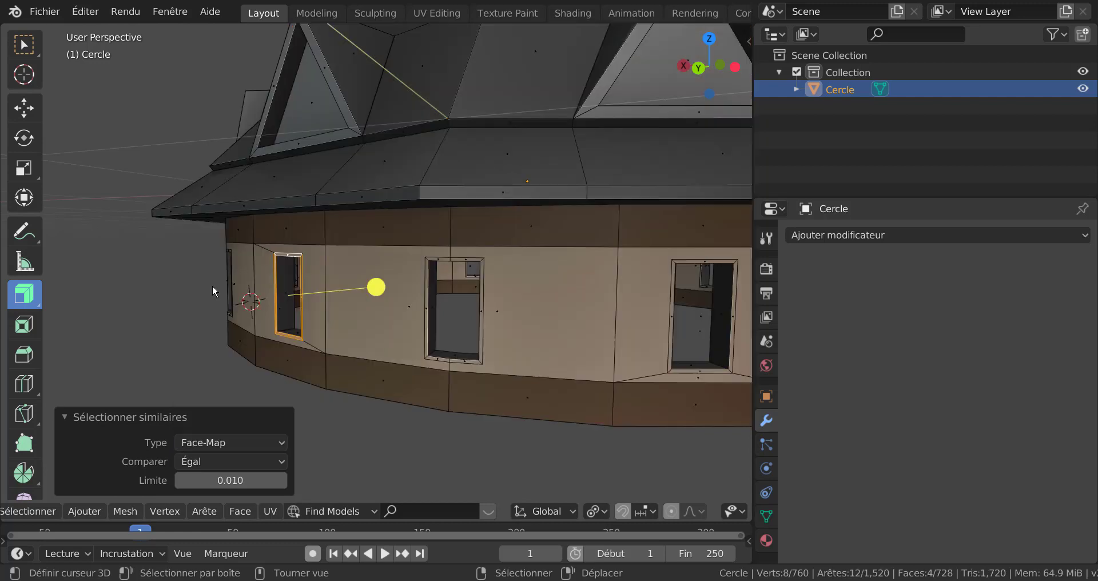
{"action": "left_click", "coordinate": [211, 443]}
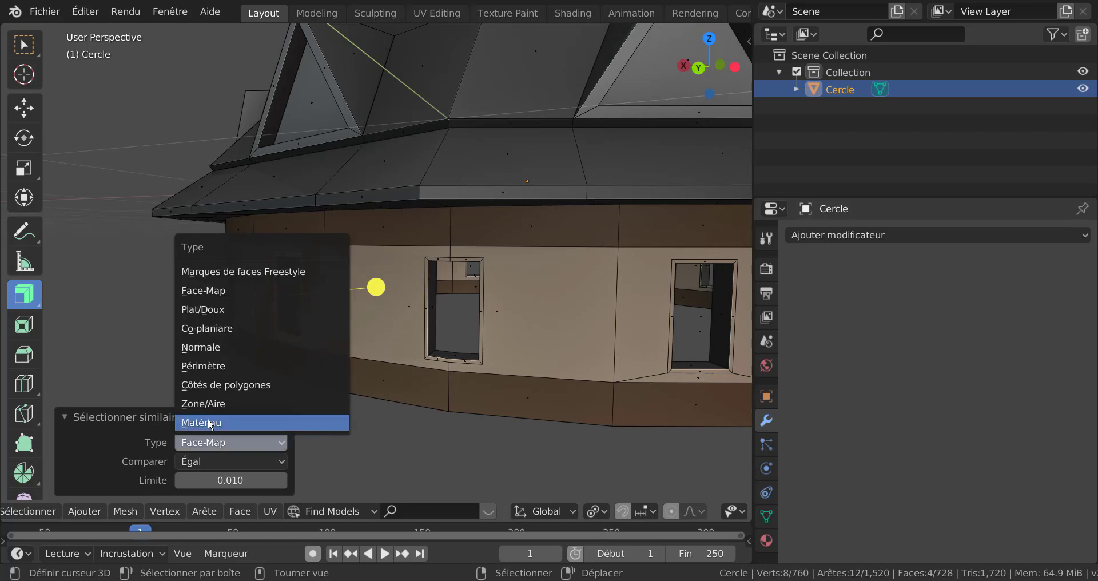
{"action": "left_click", "coordinate": [209, 421]}
{"action": "scroll", "coordinate": [317, 381], "scroll_direction": "up", "scroll_amount": 4}
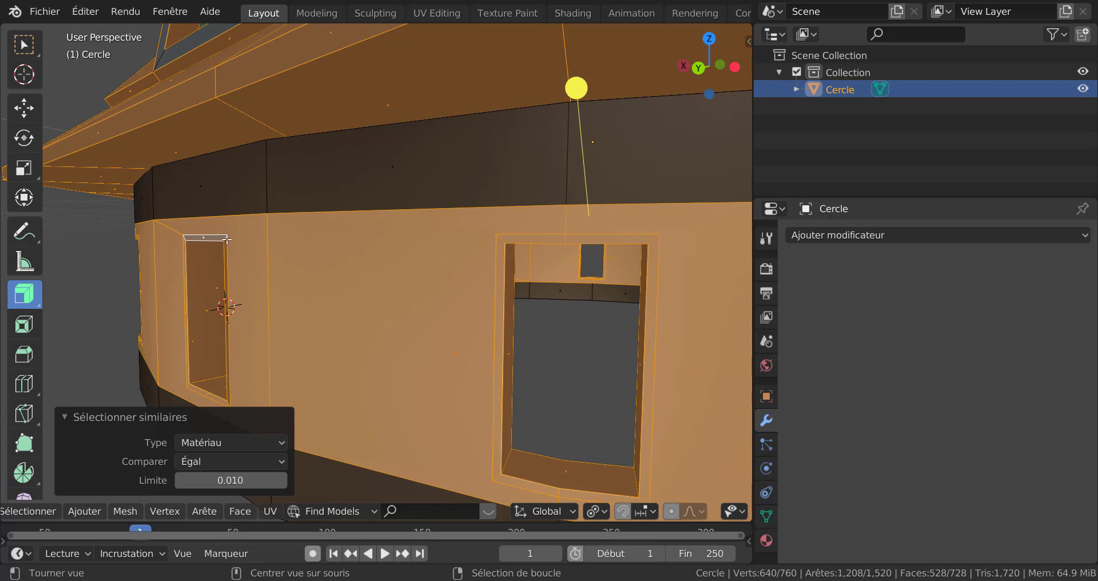
- Clear the selection and select the frame face loops of four neighbouring windows along the beige wall
{"action": "key", "text": "alt+a"}
{"action": "key", "text": "alt"}
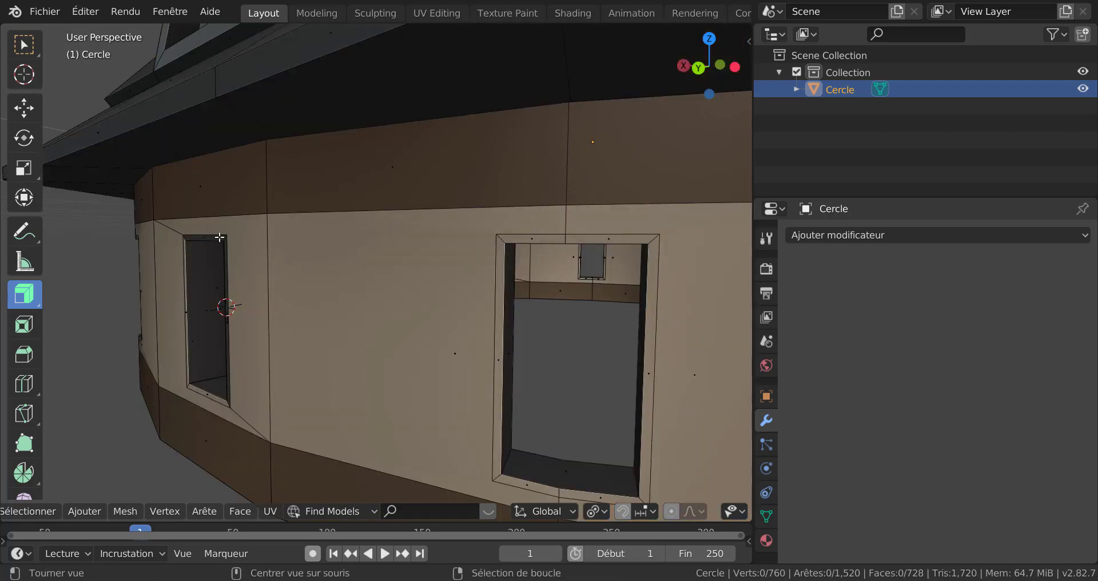
{"action": "left_click", "coordinate": [222, 236], "text": "alt"}
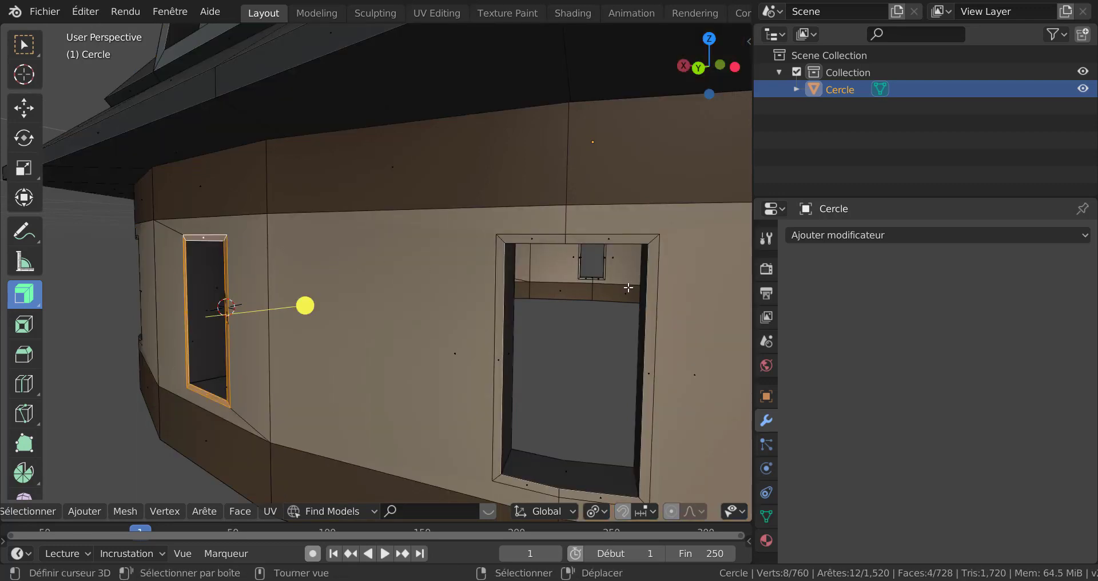
{"action": "key", "text": "shift"}
{"action": "key", "text": "alt"}
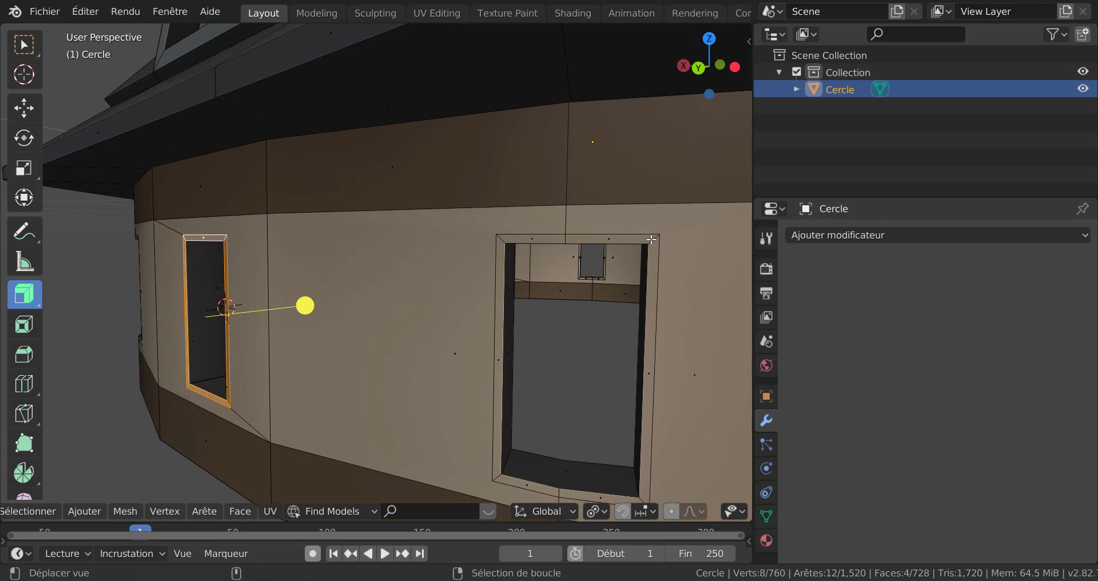
{"action": "right_click", "coordinate": [651, 239], "text": "alt+shift"}
{"action": "scroll", "coordinate": [636, 267], "scroll_direction": "down", "scroll_amount": 6}
{"action": "middle_click_drag", "start_coordinate": [601, 271], "coordinate": [522, 307]}
{"action": "scroll", "coordinate": [525, 309], "scroll_direction": "up", "scroll_amount": 3}
{"action": "scroll", "coordinate": [525, 310], "scroll_direction": "up", "scroll_amount": 3}
{"action": "right_click", "coordinate": [627, 316], "text": "alt+shift"}
{"action": "scroll", "coordinate": [547, 309], "scroll_direction": "down", "scroll_amount": 5}
{"action": "scroll", "coordinate": [522, 307], "scroll_direction": "up", "scroll_amount": 5}
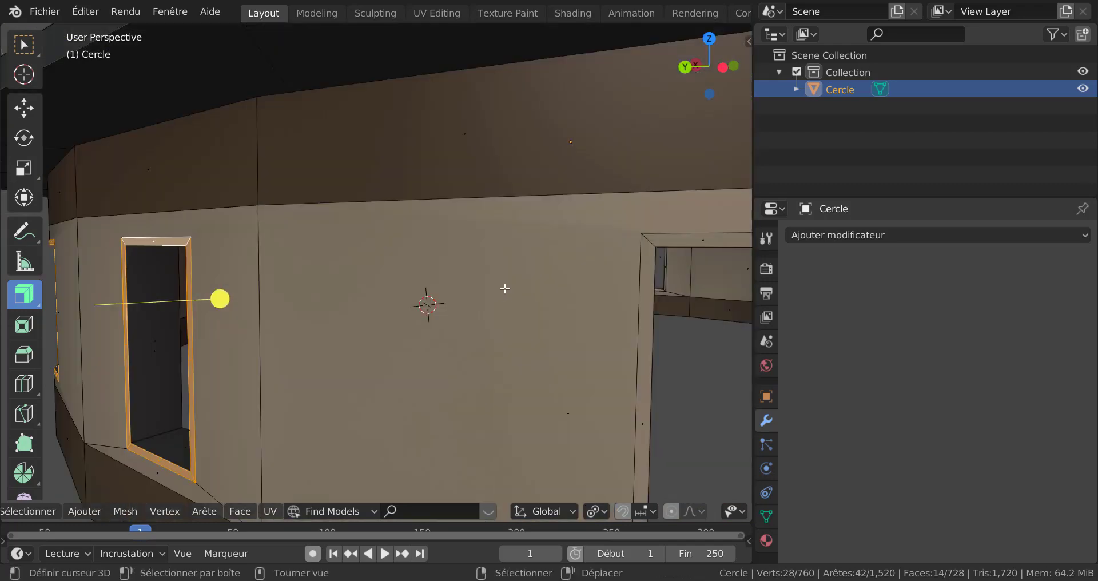
{"action": "right_click", "coordinate": [648, 243], "text": "alt+shift"}
{"action": "scroll", "coordinate": [587, 288], "scroll_direction": "down", "scroll_amount": 5}
{"action": "middle_click_drag", "start_coordinate": [587, 289], "coordinate": [562, 289]}
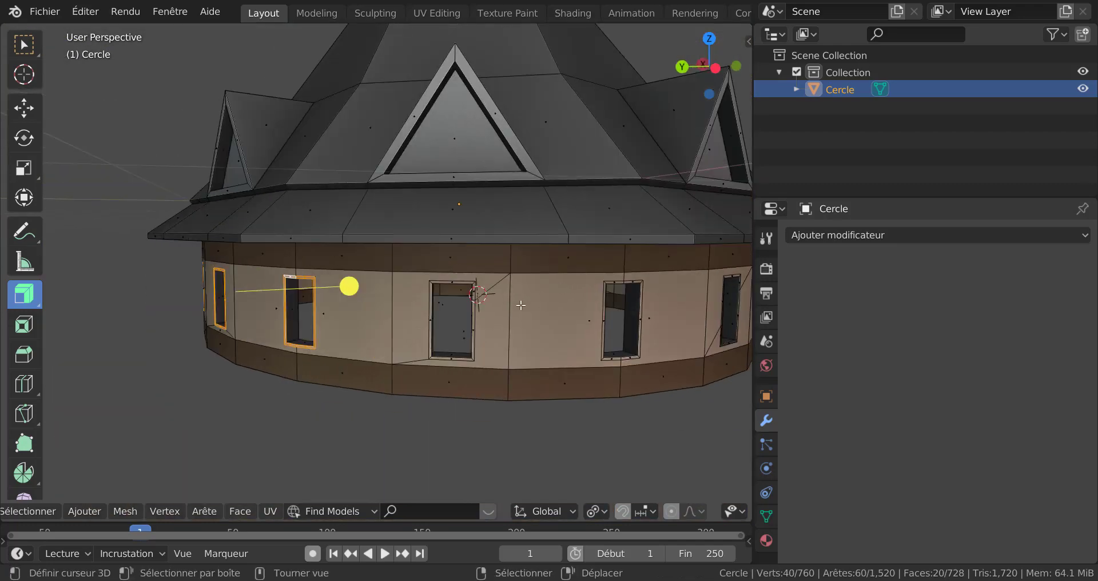
- Add the frame face loops of the next four windows around the tower to the selection
{"action": "scroll", "coordinate": [520, 305], "scroll_direction": "up", "scroll_amount": 5}
{"action": "scroll", "coordinate": [509, 302], "scroll_direction": "down", "scroll_amount": 3}
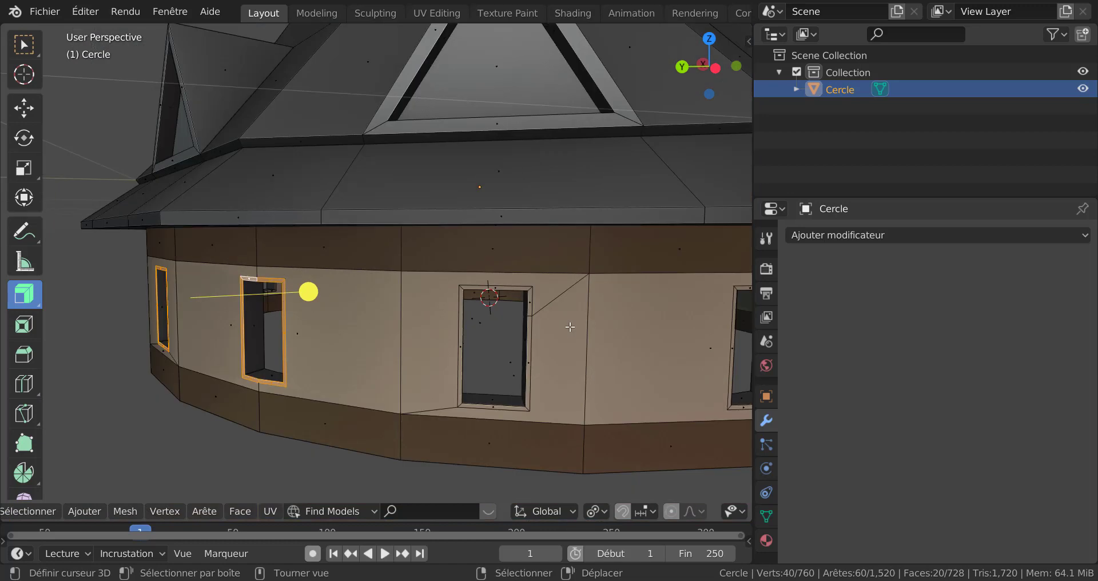
{"action": "right_click", "coordinate": [460, 287], "text": "alt+shift"}
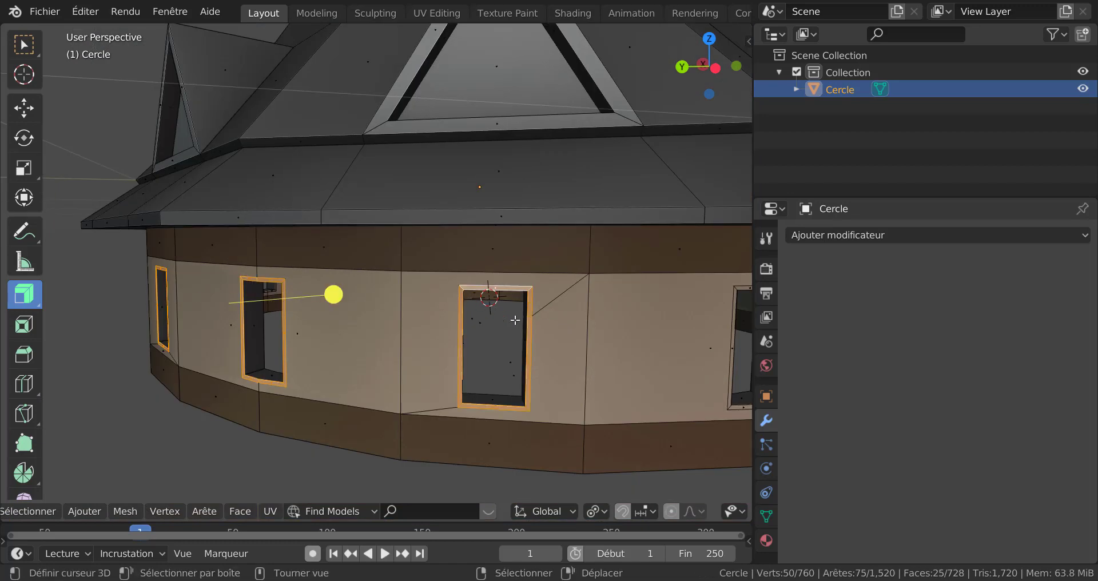
{"action": "middle_click_drag", "start_coordinate": [515, 318], "coordinate": [476, 312]}
{"action": "scroll", "coordinate": [426, 292], "scroll_direction": "up", "scroll_amount": 4}
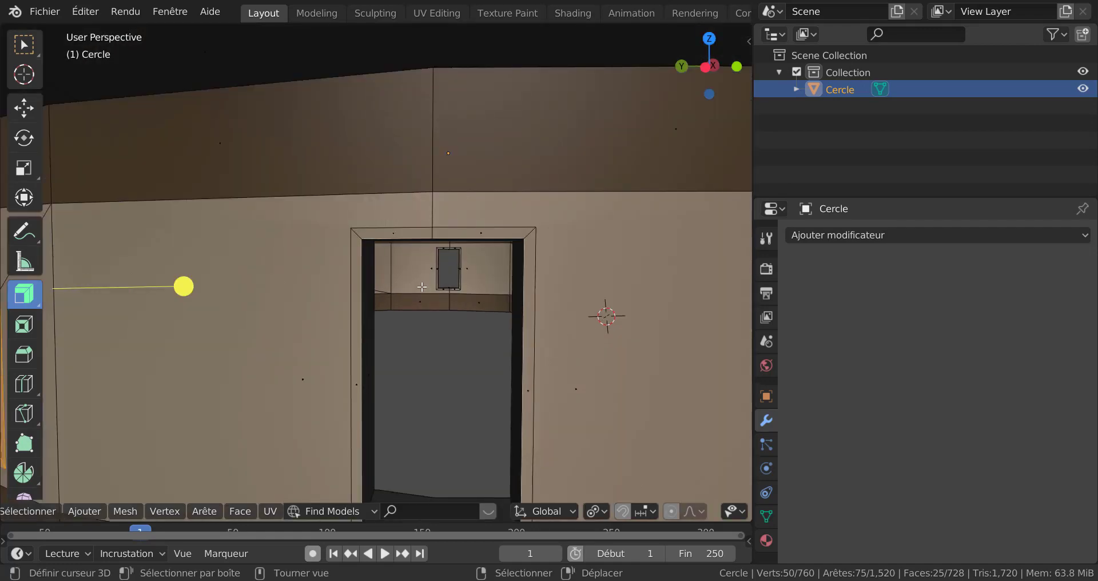
{"action": "right_click", "coordinate": [356, 236], "text": "alt+shift"}
{"action": "scroll", "coordinate": [435, 309], "scroll_direction": "down", "scroll_amount": 5}
{"action": "middle_click_drag", "start_coordinate": [441, 311], "coordinate": [429, 312]}
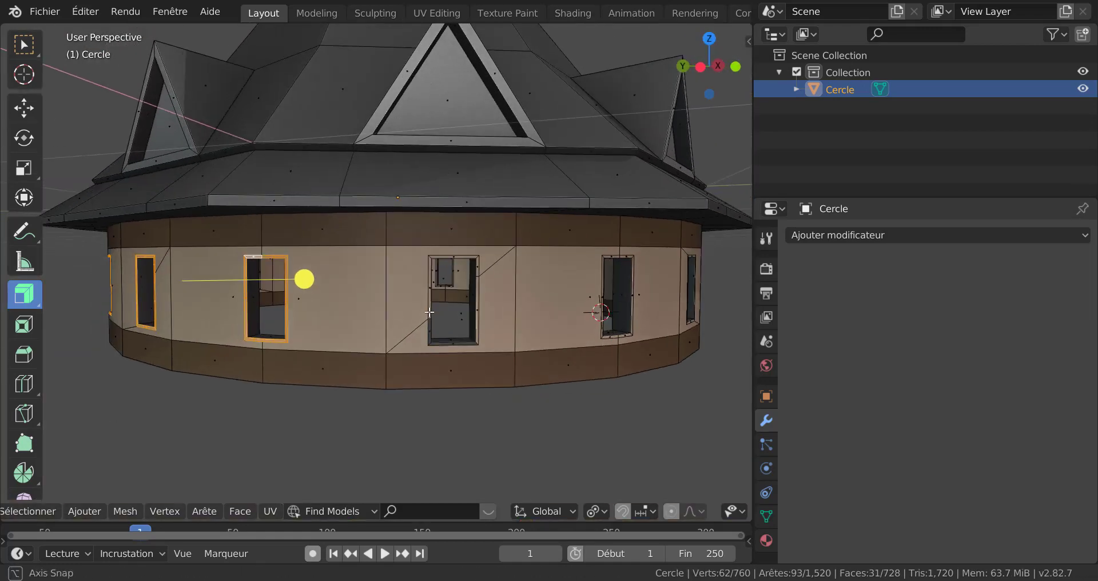
{"action": "scroll", "coordinate": [587, 310], "scroll_direction": "up", "scroll_amount": 8}
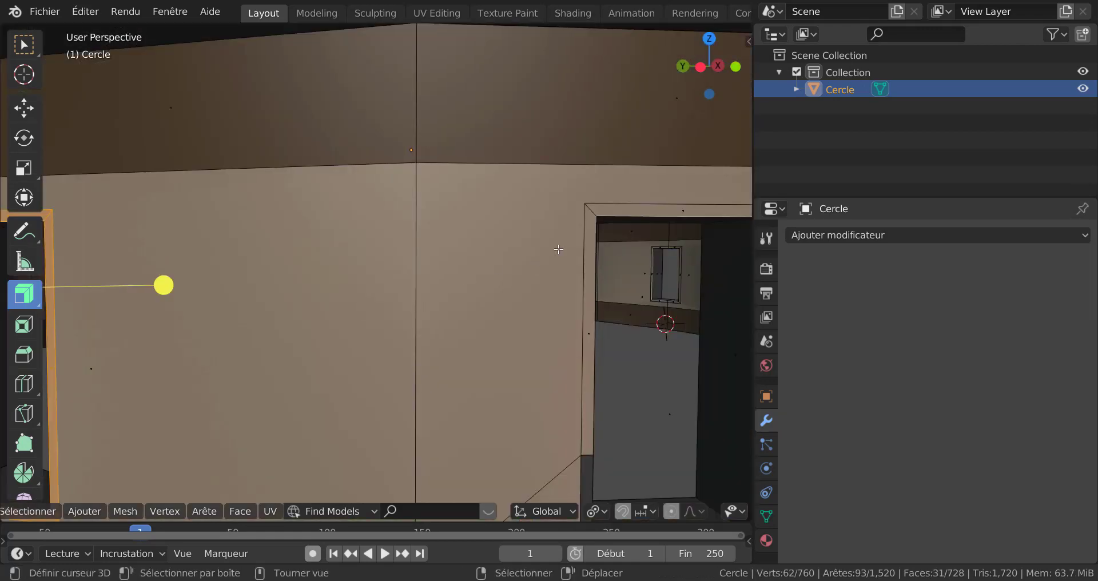
{"action": "right_click", "coordinate": [593, 214], "text": "alt+shift"}
{"action": "scroll", "coordinate": [592, 214], "scroll_direction": "down", "scroll_amount": 7}
{"action": "middle_click_drag", "start_coordinate": [469, 302], "coordinate": [477, 305]}
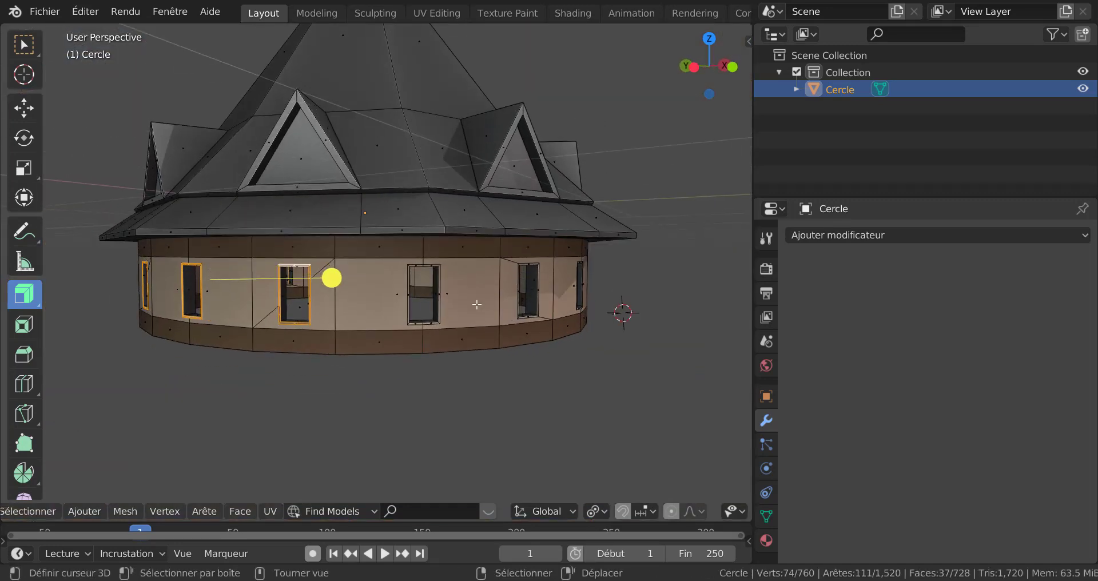
{"action": "scroll", "coordinate": [477, 304], "scroll_direction": "up", "scroll_amount": 5}
{"action": "right_click", "coordinate": [459, 254], "text": "alt+shift"}
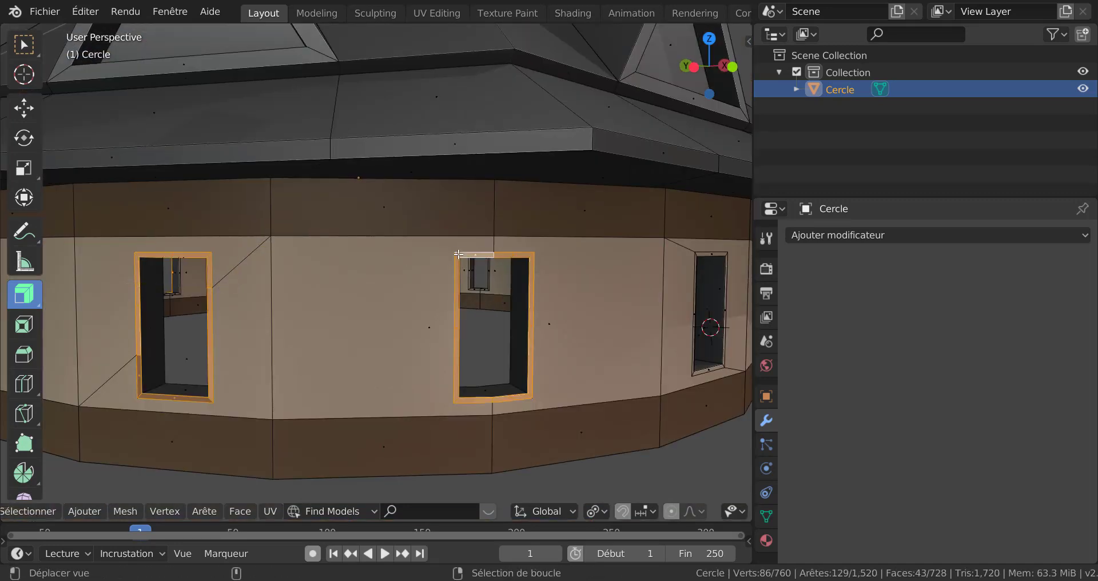
- Add the frame face loops of the next four windows around the beige wall to the selection
{"action": "middle_click_drag", "start_coordinate": [708, 261], "coordinate": [684, 257]}
{"action": "scroll", "coordinate": [572, 267], "scroll_direction": "up", "scroll_amount": 3}
{"action": "scroll", "coordinate": [559, 258], "scroll_direction": "down", "scroll_amount": 3}
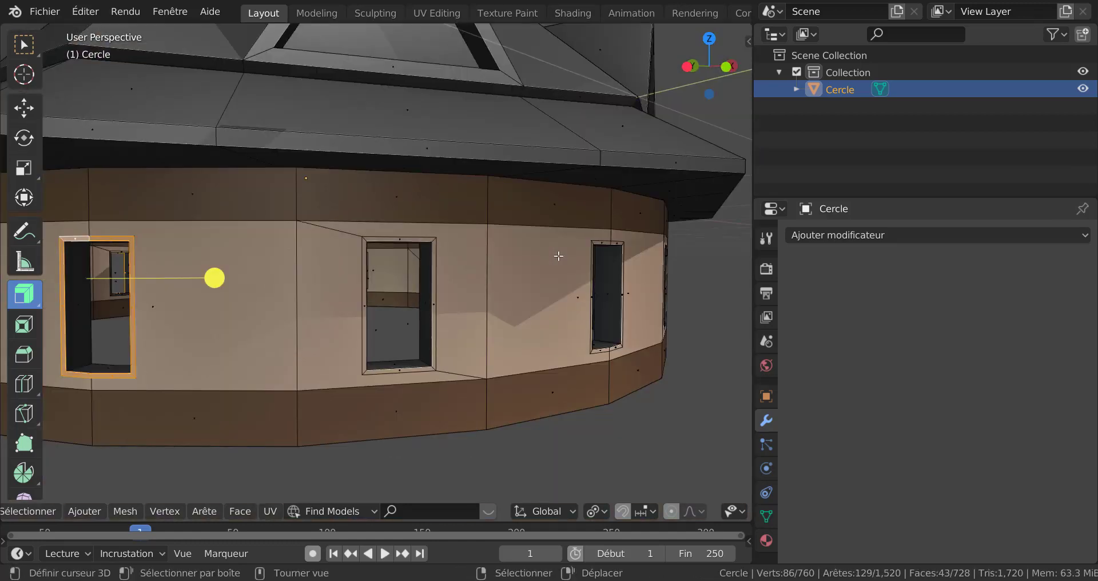
{"action": "right_click", "coordinate": [434, 241], "text": "alt+shift"}
{"action": "middle_click_drag", "start_coordinate": [435, 241], "coordinate": [446, 284]}
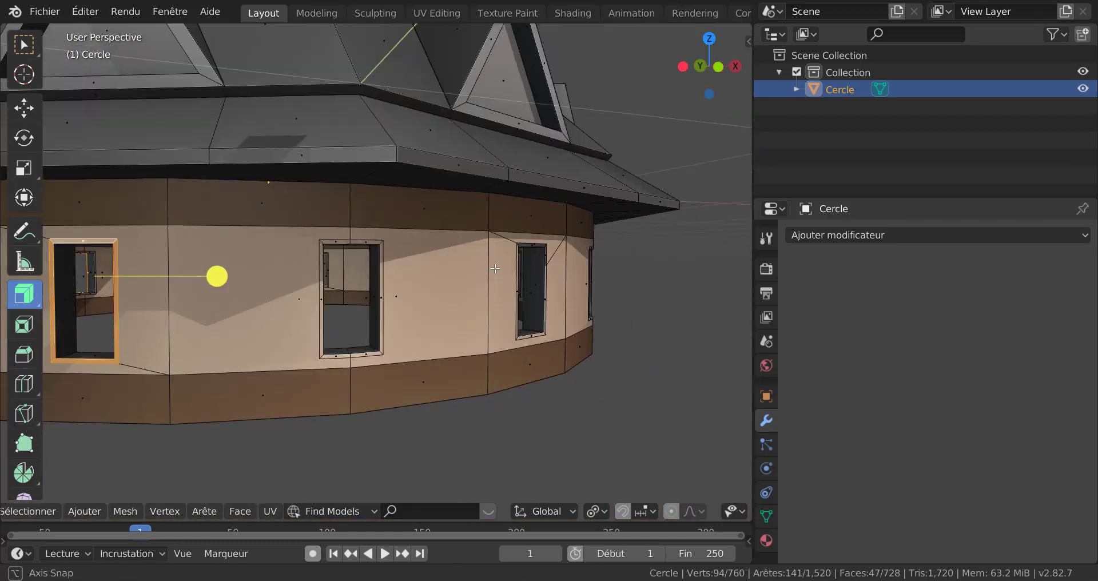
{"action": "scroll", "coordinate": [447, 284], "scroll_direction": "up", "scroll_amount": 3}
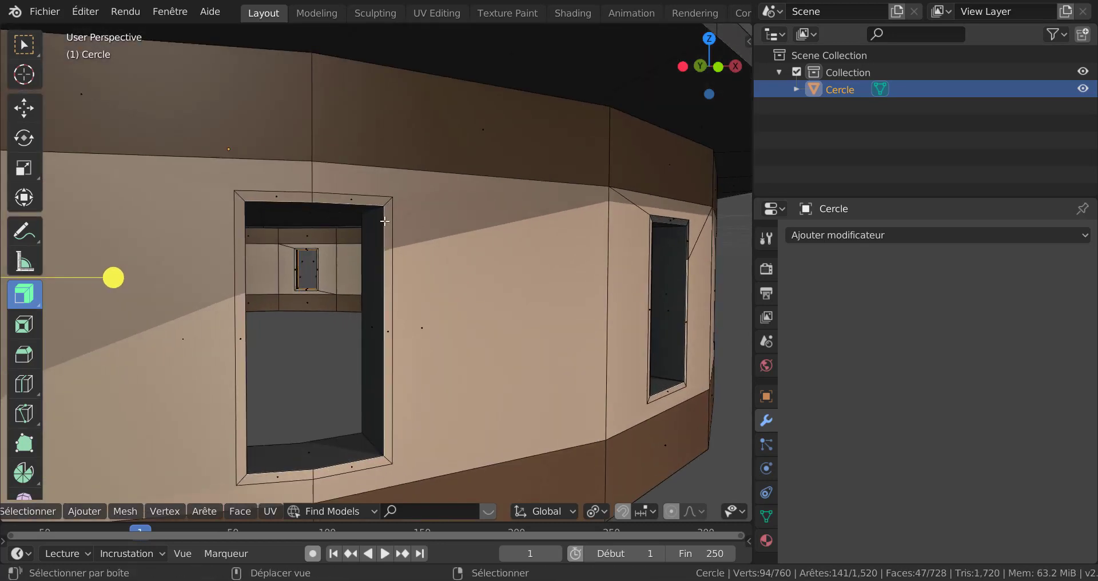
{"action": "right_click", "coordinate": [406, 198], "text": "alt+shift"}
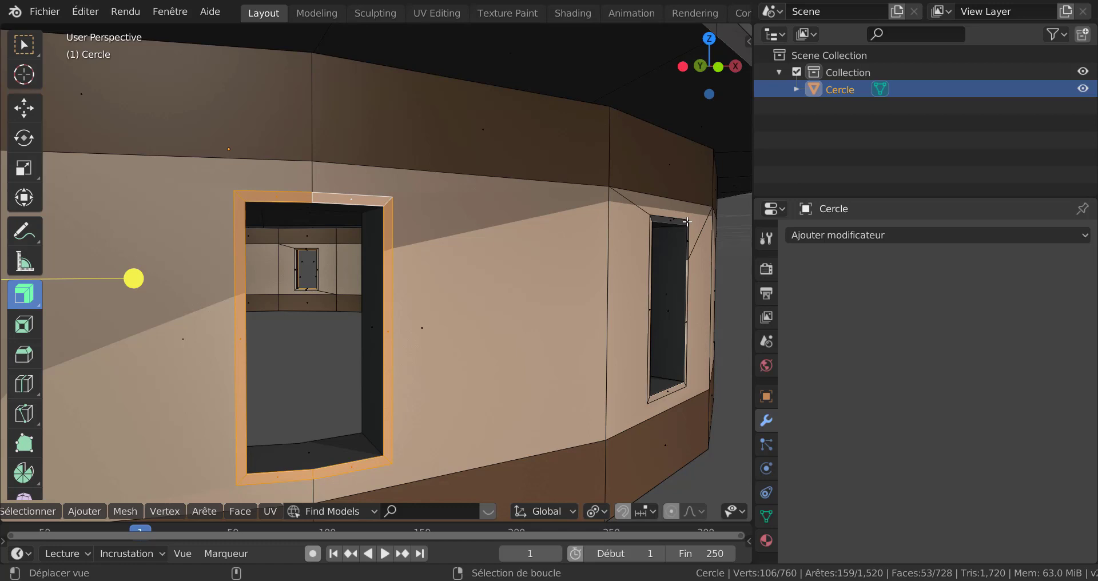
{"action": "right_click", "coordinate": [687, 222], "text": "alt+shift"}
{"action": "middle_click_drag", "start_coordinate": [687, 222], "coordinate": [599, 243]}
{"action": "scroll", "coordinate": [484, 290], "scroll_direction": "up", "scroll_amount": 4}
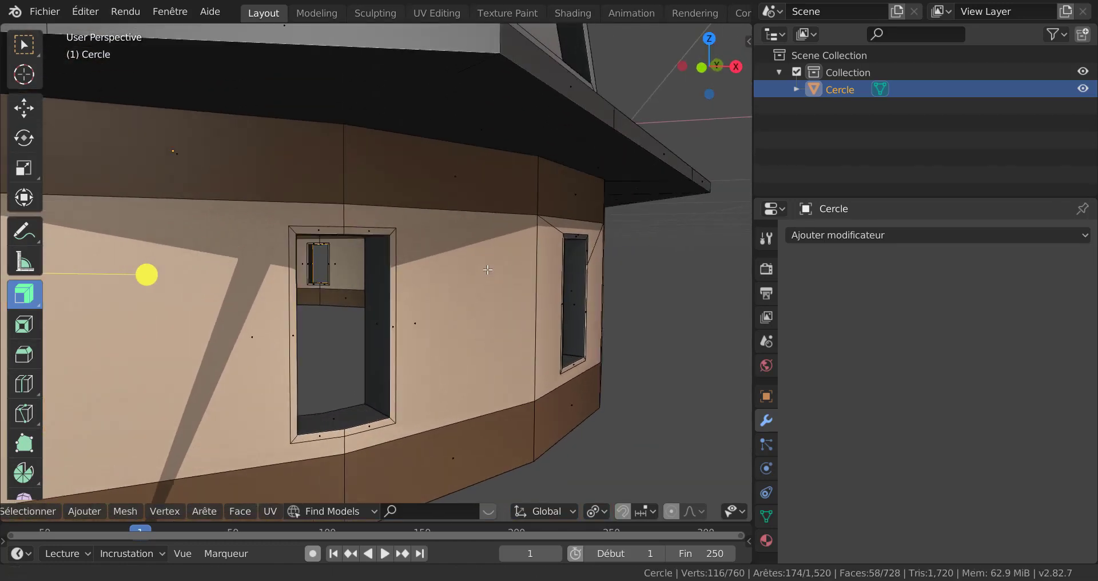
{"action": "right_click", "coordinate": [394, 227], "text": "alt+shift"}
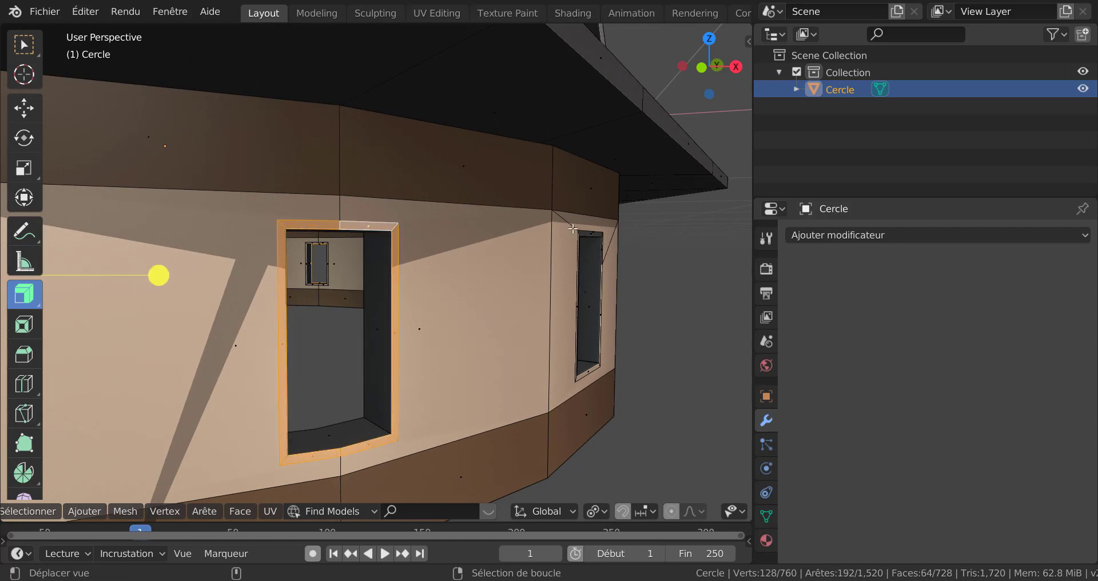
- Extend the selection with the frame face loops of the last four windows, completing the ring around the tower
{"action": "middle_click_drag", "start_coordinate": [394, 227], "coordinate": [486, 231]}
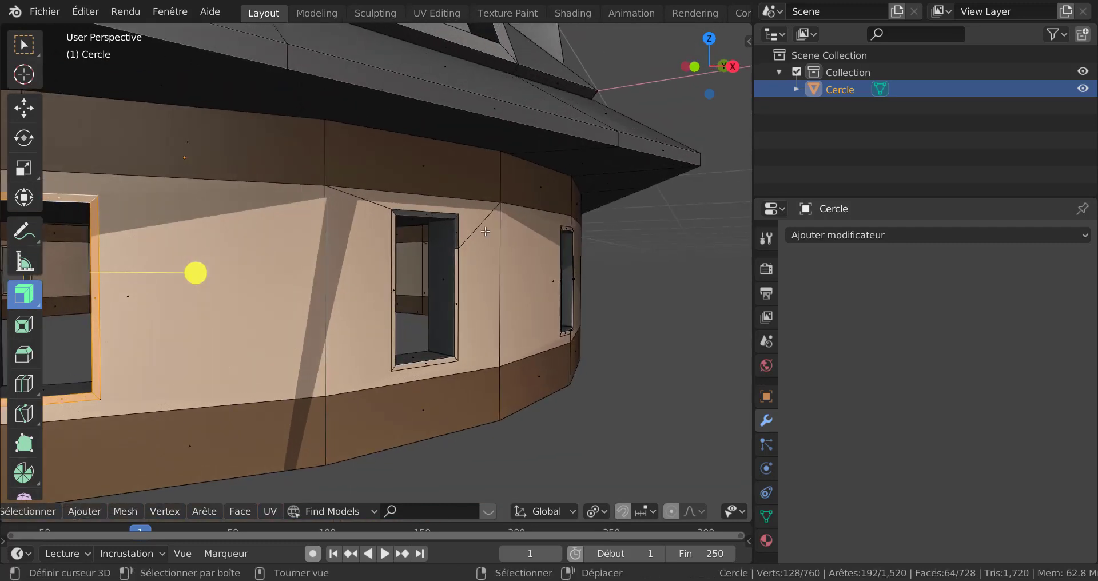
{"action": "right_click", "coordinate": [456, 218], "text": "alt+shift"}
{"action": "middle_click_drag", "start_coordinate": [560, 262], "coordinate": [479, 271]}
{"action": "scroll", "coordinate": [412, 249], "scroll_direction": "up", "scroll_amount": 3}
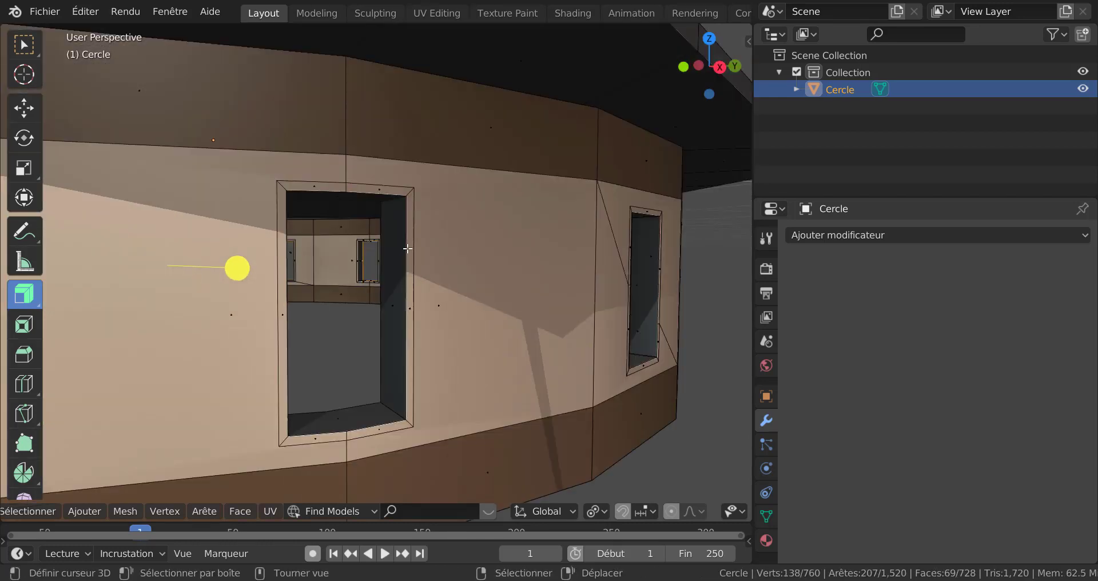
{"action": "right_click", "coordinate": [407, 248], "text": "alt+shift"}
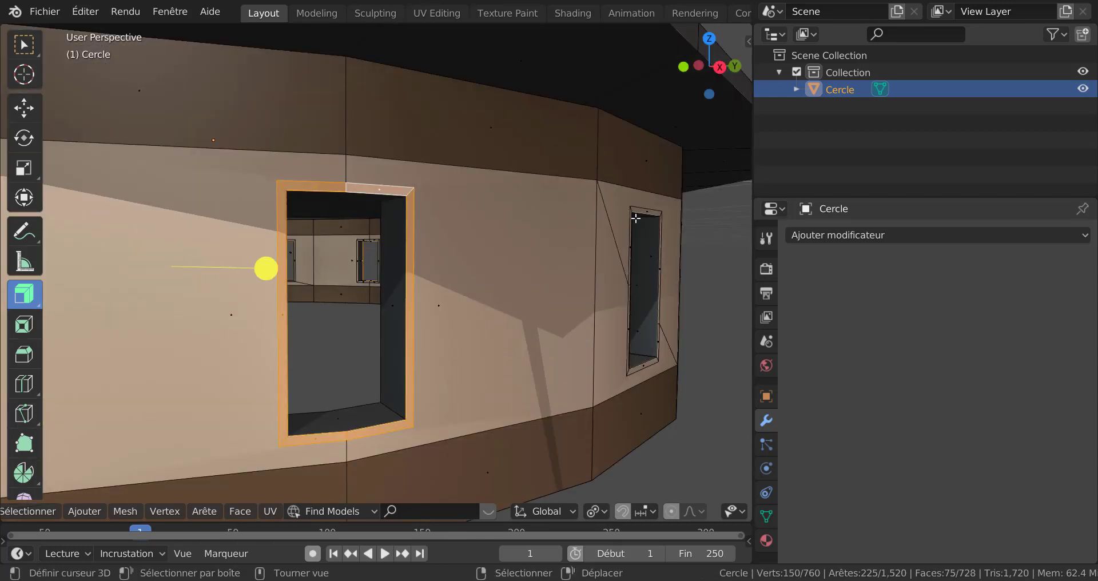
{"action": "middle_click_drag", "start_coordinate": [636, 218], "coordinate": [588, 221]}
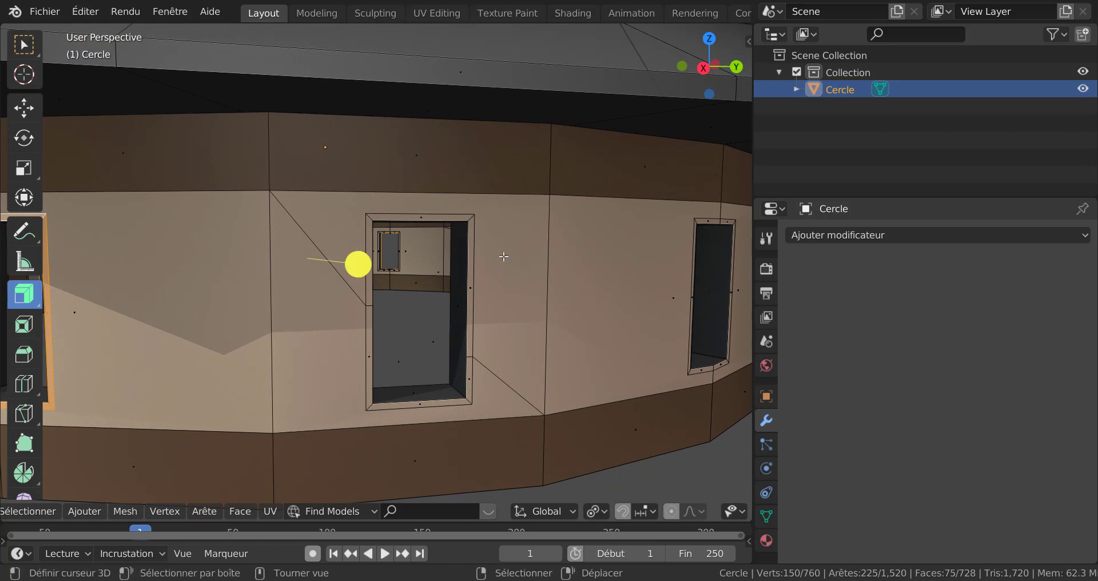
{"action": "right_click", "coordinate": [469, 218], "text": "alt+shift"}
{"action": "middle_click_drag", "start_coordinate": [469, 217], "coordinate": [533, 247]}
{"action": "right_click", "coordinate": [554, 243], "text": "alt+shift"}
{"action": "scroll", "coordinate": [533, 247], "scroll_direction": "down", "scroll_amount": 6}
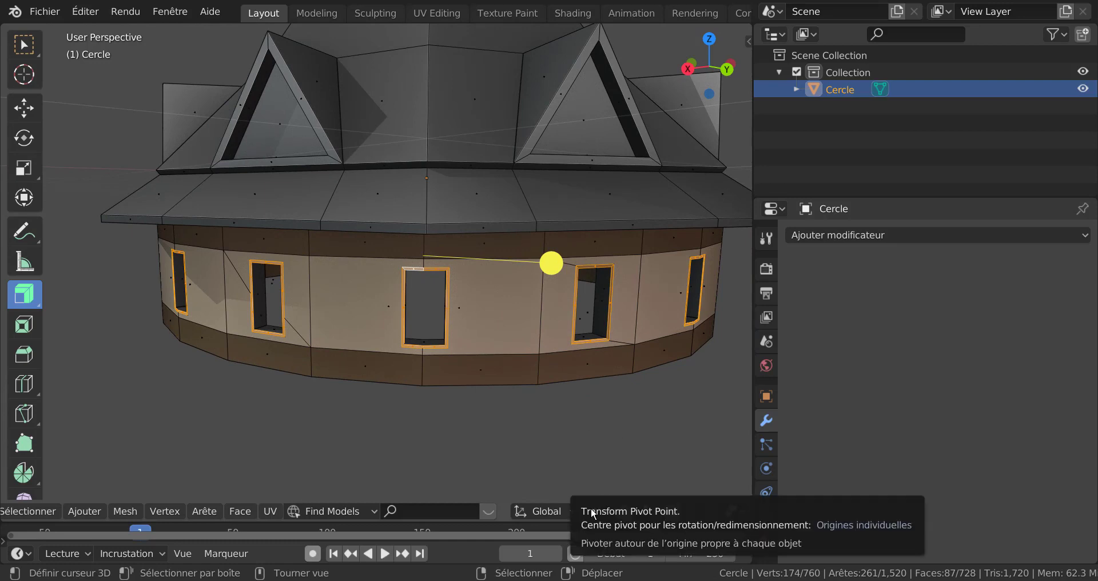
- Set the transform pivot point to Barycentre and extrude the selected window frames outward, scaling them to about 1.007
{"action": "left_click", "coordinate": [593, 513]}
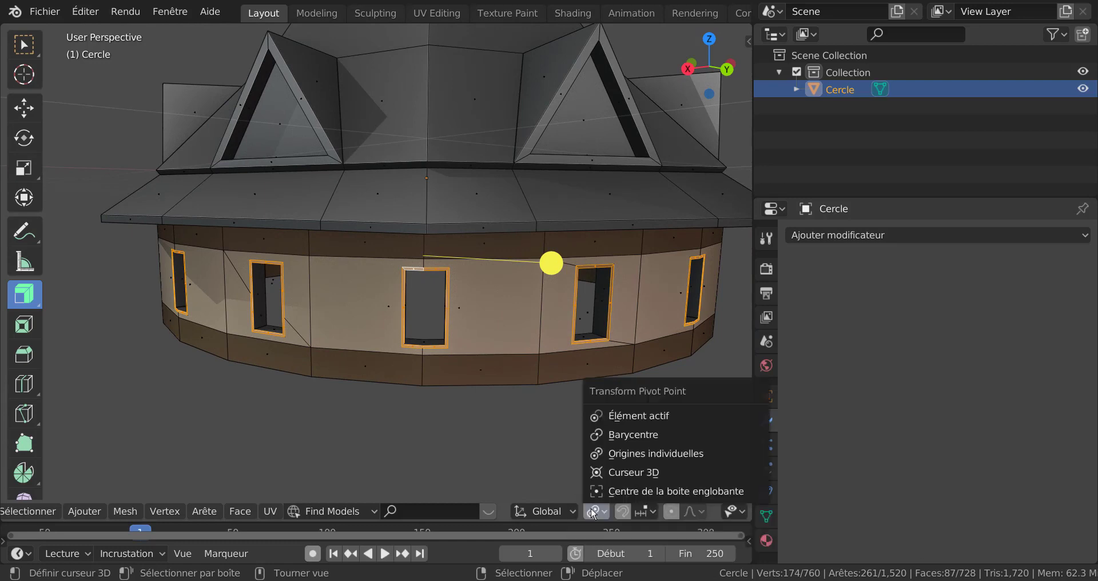
{"action": "left_click", "coordinate": [634, 436]}
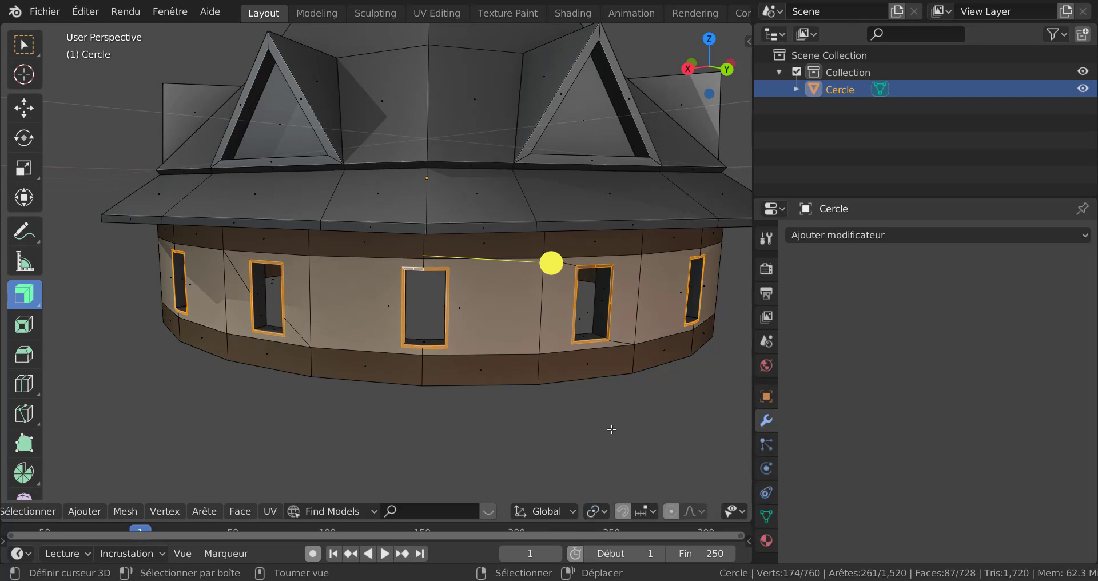
{"action": "key", "text": "e"}
{"action": "key", "text": "s"}
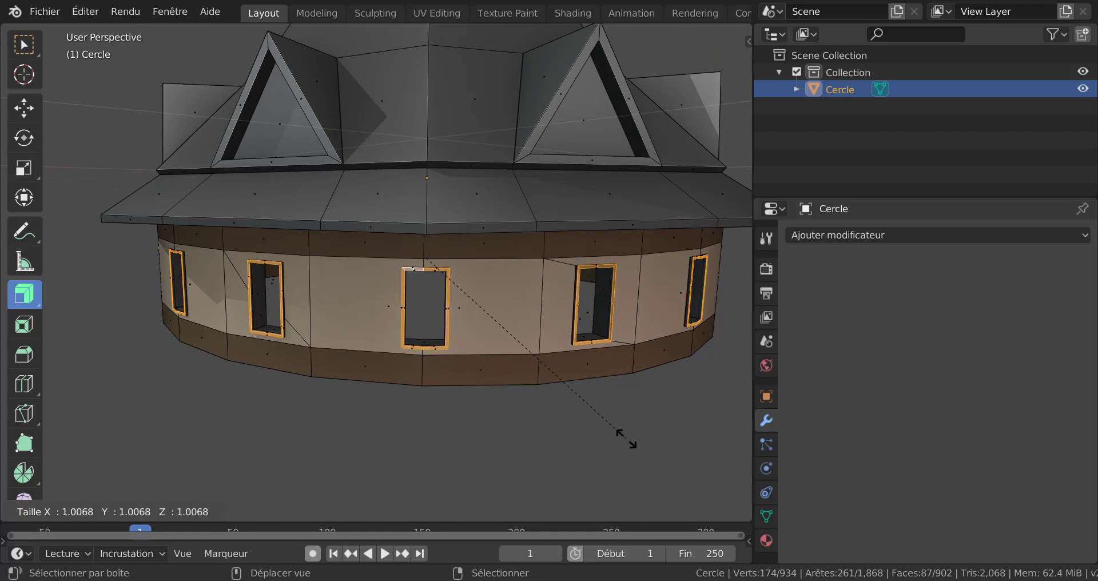
{"action": "left_click", "coordinate": [626, 439]}
- Inspect the extruded frames, try reducing the selection with Sélectionner moins, and undo that reduction
{"action": "middle_click_drag", "start_coordinate": [643, 426], "coordinate": [667, 412]}
{"action": "scroll", "coordinate": [682, 439], "scroll_direction": "up", "scroll_amount": 4}
{"action": "scroll", "coordinate": [624, 411], "scroll_direction": "down", "scroll_amount": 1}
{"action": "scroll", "coordinate": [601, 439], "scroll_direction": "up", "scroll_amount": 2}
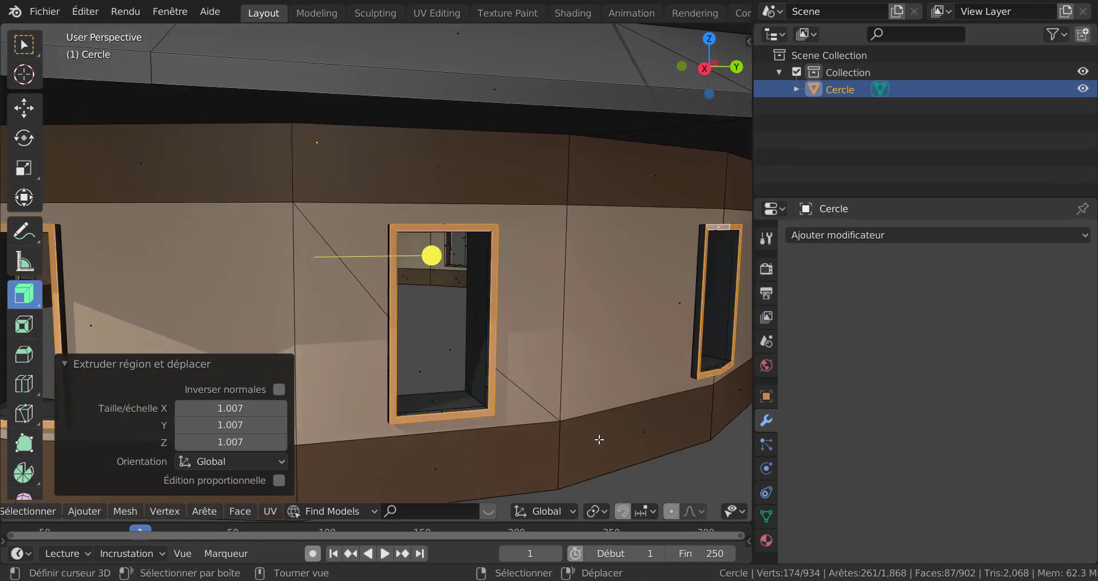
{"action": "scroll", "coordinate": [596, 400], "scroll_direction": "down", "scroll_amount": 2}
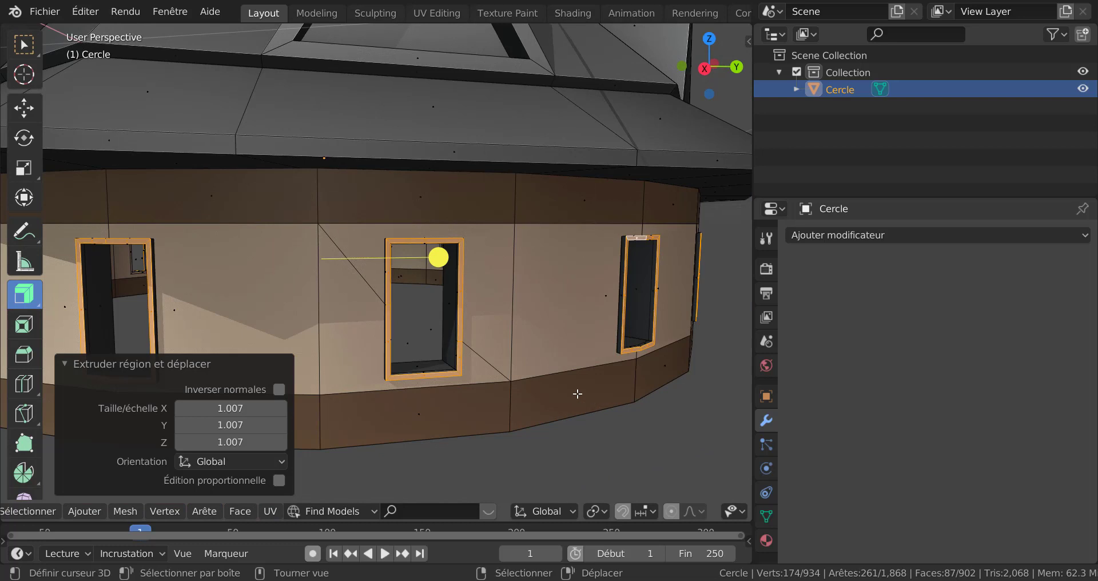
{"action": "key", "text": "ctrl+KP_Subtract"}
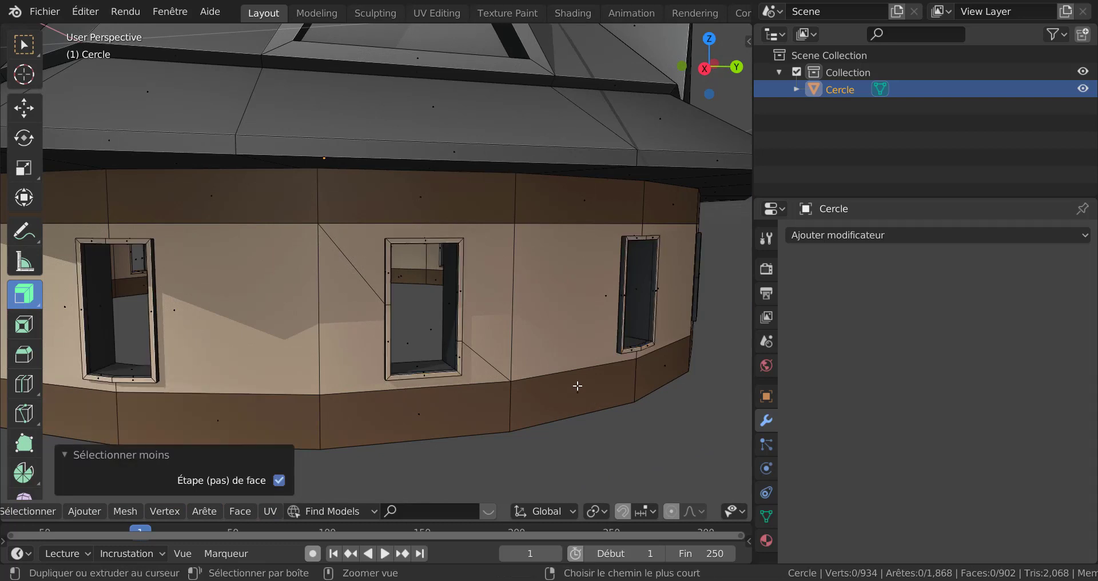
{"action": "key", "text": "ctrl+z"}
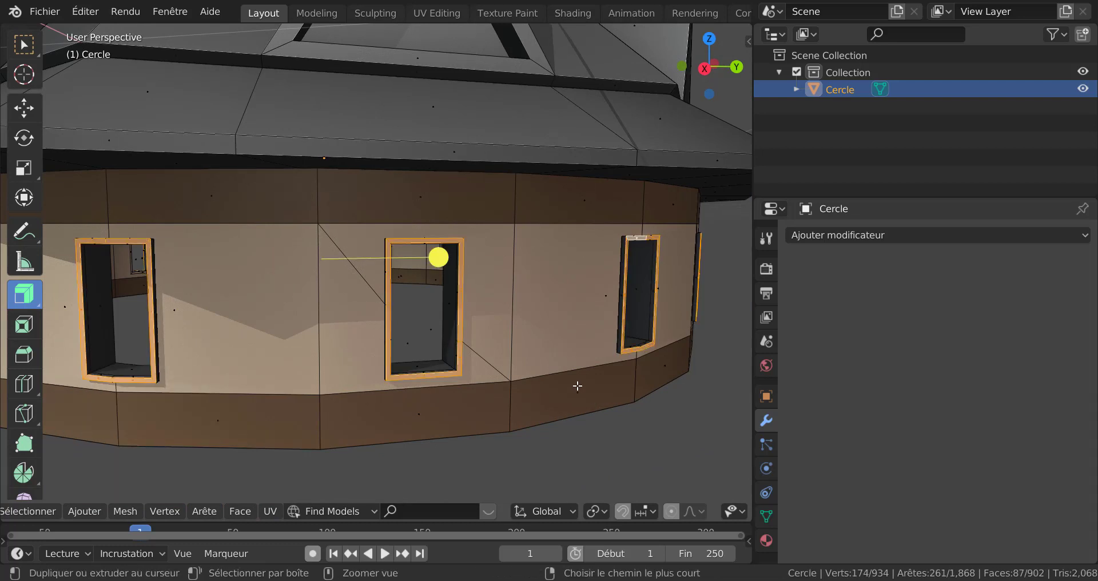
- Select the bottom face of one window frame and try selecting similar faces by Périmètre
{"action": "middle_click_drag", "start_coordinate": [492, 379], "coordinate": [541, 347]}
{"action": "scroll", "coordinate": [541, 347], "scroll_direction": "up", "scroll_amount": 3}
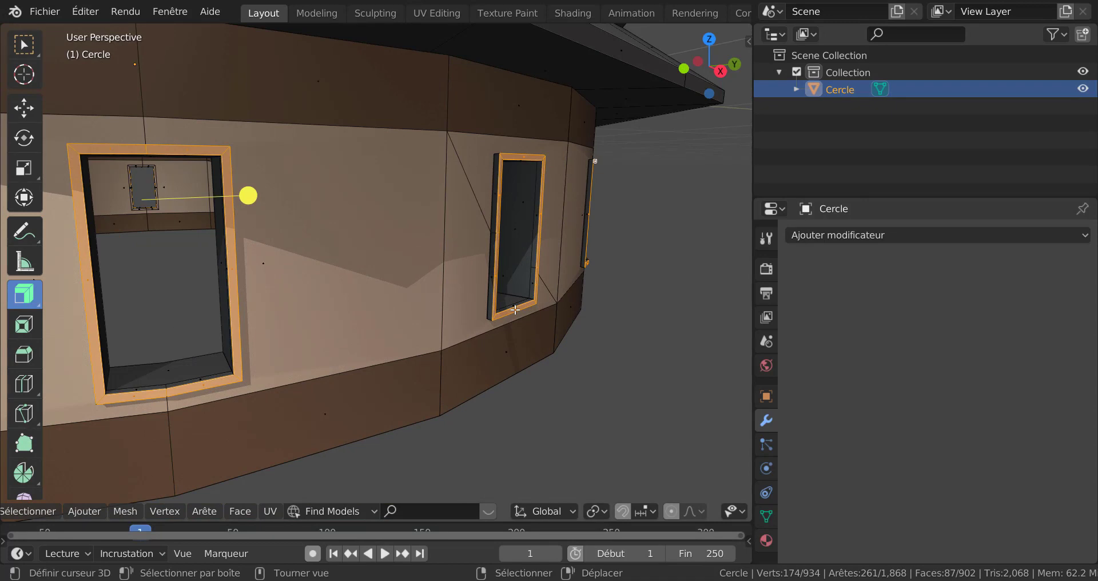
{"action": "left_click", "coordinate": [515, 310]}
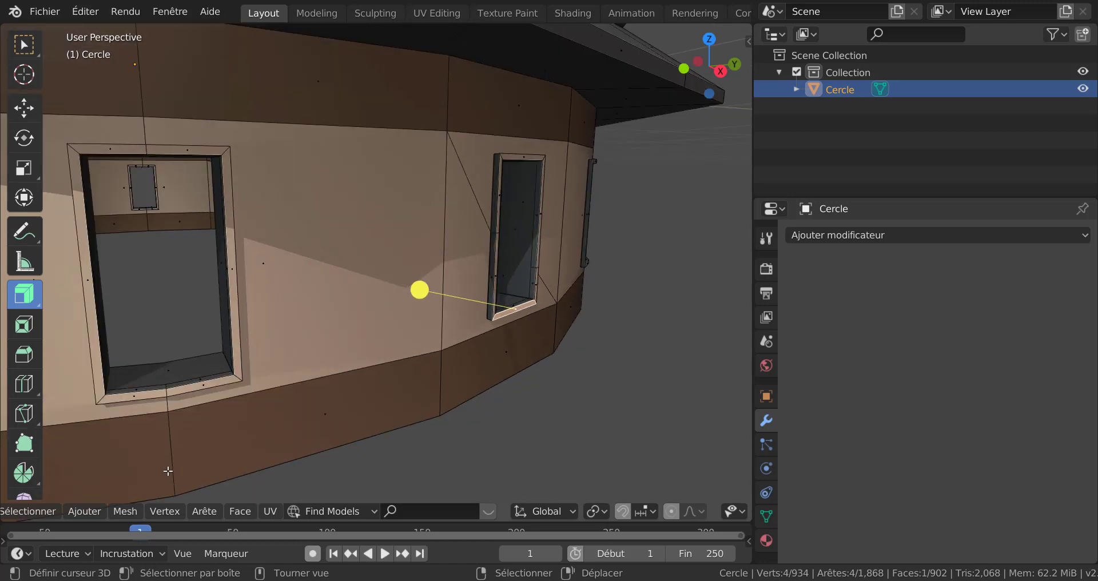
{"action": "left_click", "coordinate": [30, 511]}
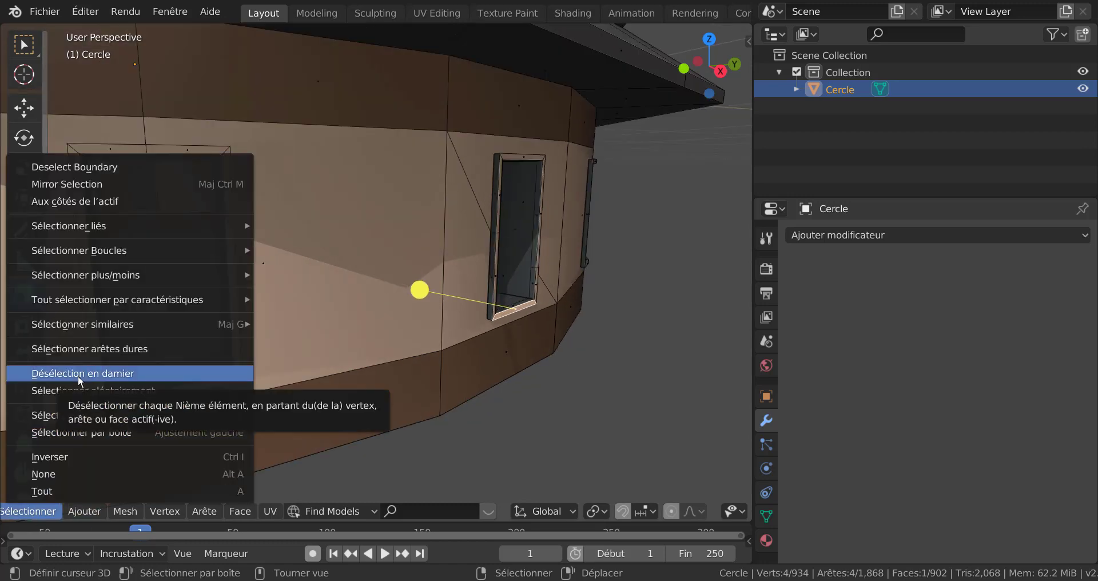
{"action": "mouse_move", "coordinate": [101, 327]}
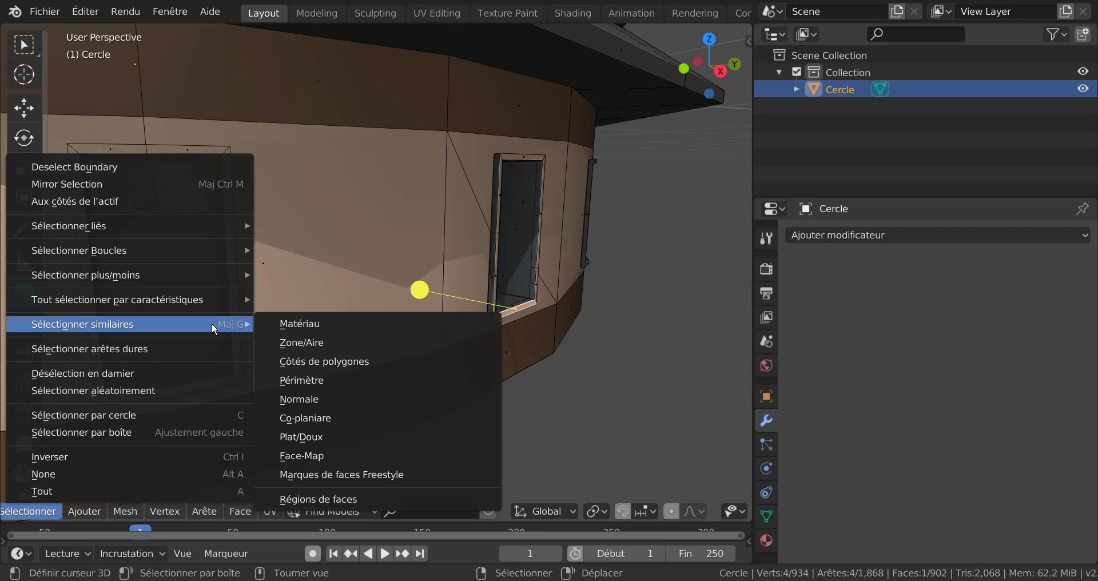
{"action": "left_click", "coordinate": [306, 381]}
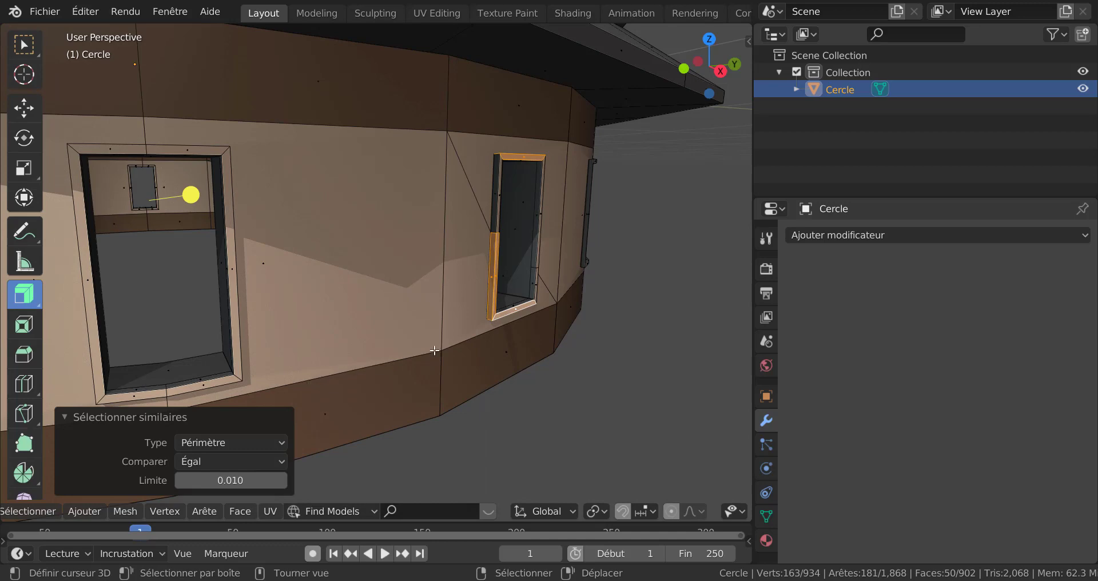
{"action": "middle_click_drag", "start_coordinate": [306, 384], "coordinate": [317, 342]}
{"action": "scroll", "coordinate": [346, 338], "scroll_direction": "down", "scroll_amount": 5}
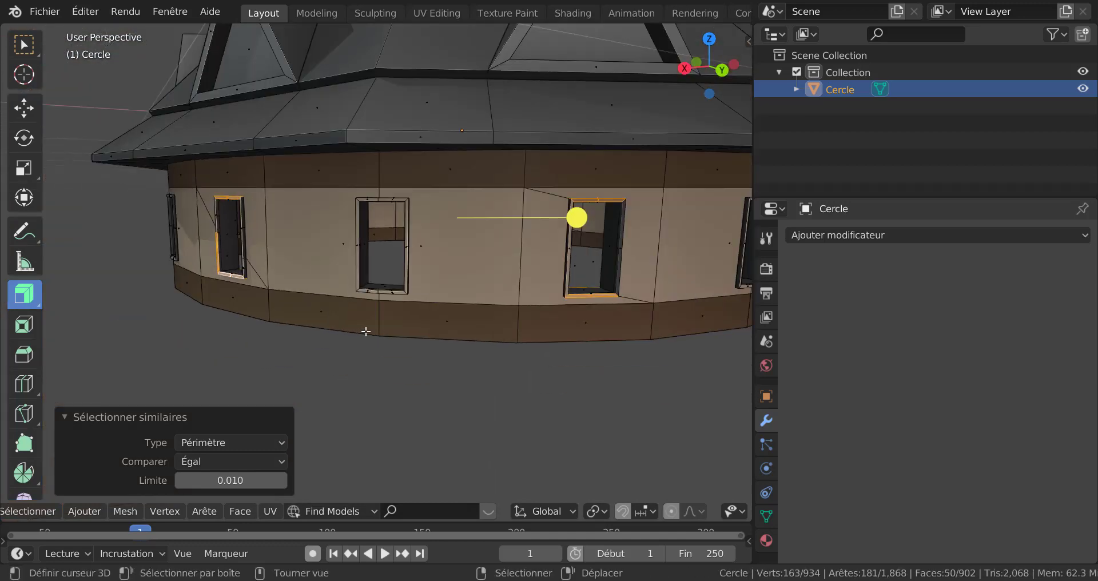
{"action": "scroll", "coordinate": [412, 337], "scroll_direction": "up", "scroll_amount": 3}
{"action": "scroll", "coordinate": [397, 330], "scroll_direction": "up", "scroll_amount": 3}
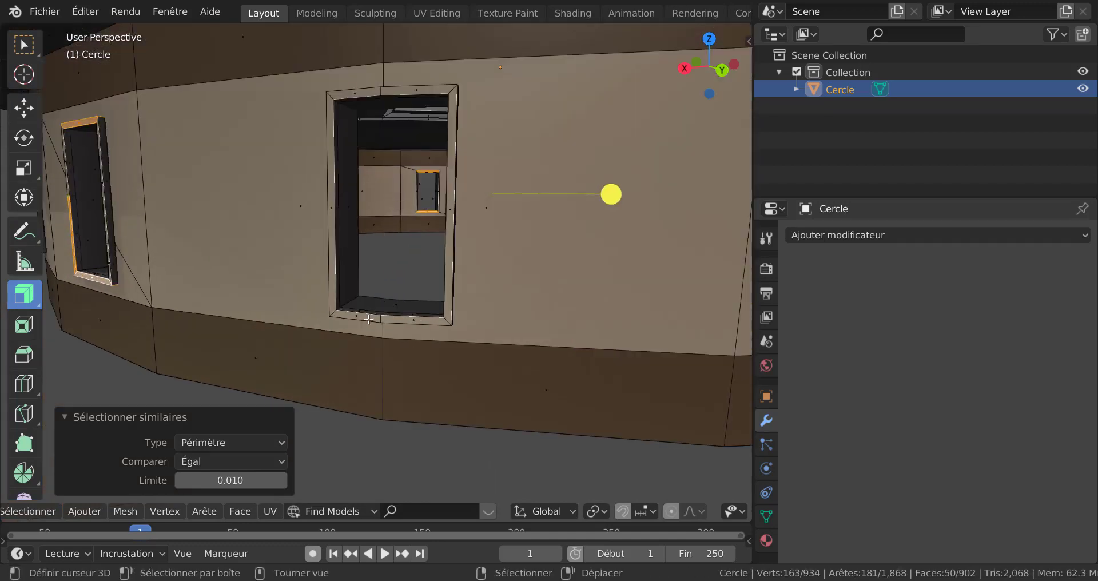
- Replace the selection with the bottom frame faces of three neighbouring windows
{"action": "right_click", "coordinate": [372, 317]}
{"action": "right_click", "coordinate": [411, 321], "text": "shift"}
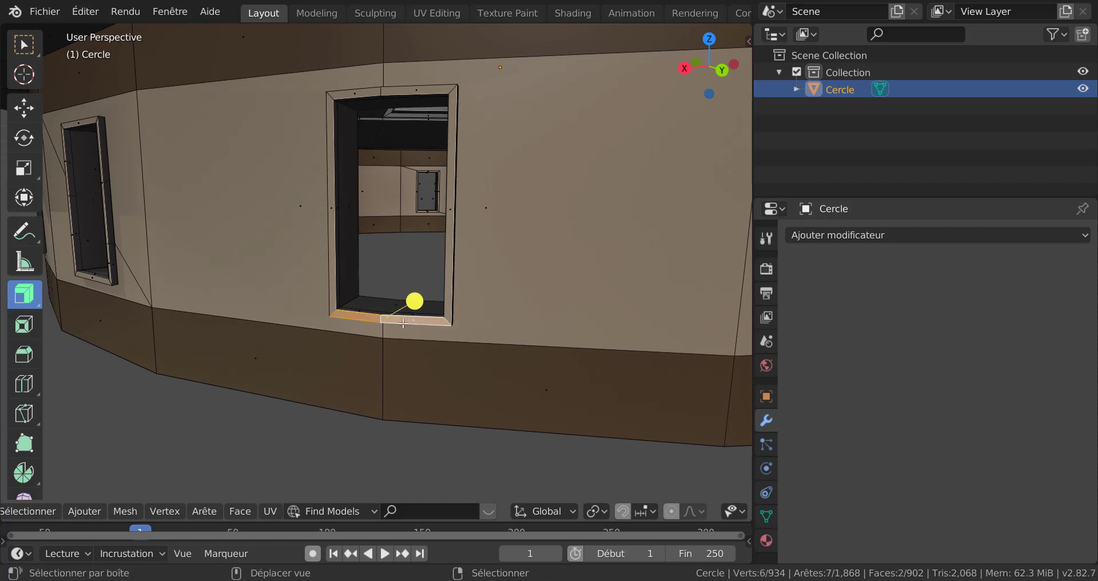
{"action": "scroll", "coordinate": [363, 336], "scroll_direction": "down", "scroll_amount": 4}
{"action": "middle_click_drag", "start_coordinate": [394, 338], "coordinate": [418, 338]}
{"action": "right_click", "coordinate": [410, 319], "text": "shift"}
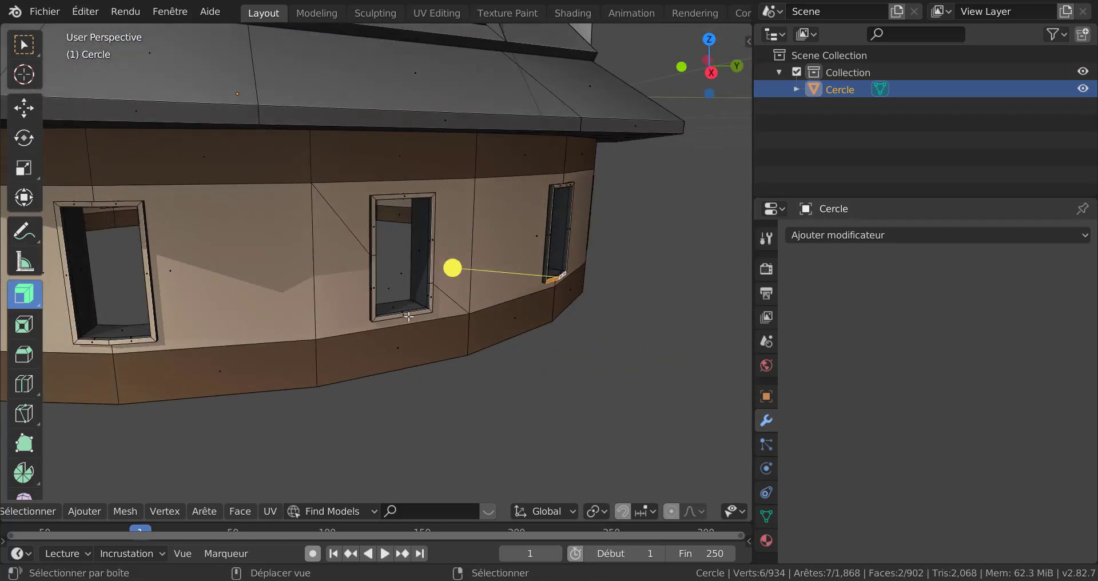
{"action": "right_click", "coordinate": [130, 340], "text": "shift"}
{"action": "right_click", "coordinate": [94, 343], "text": "shift"}
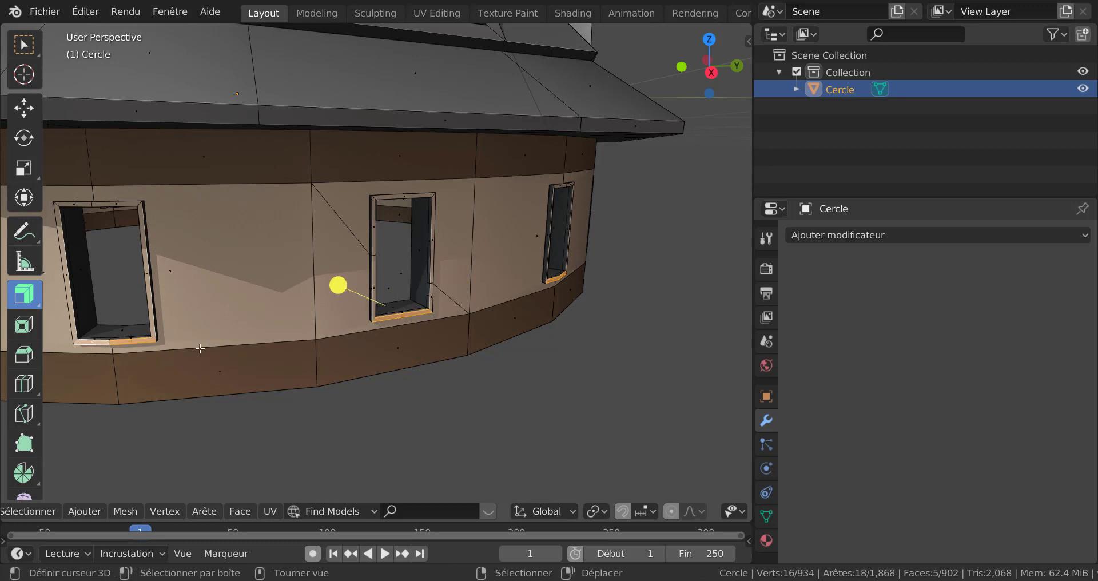
- Add the bottom frame faces of the next two windows to the selection
{"action": "middle_click_drag", "start_coordinate": [166, 347], "coordinate": [375, 315]}
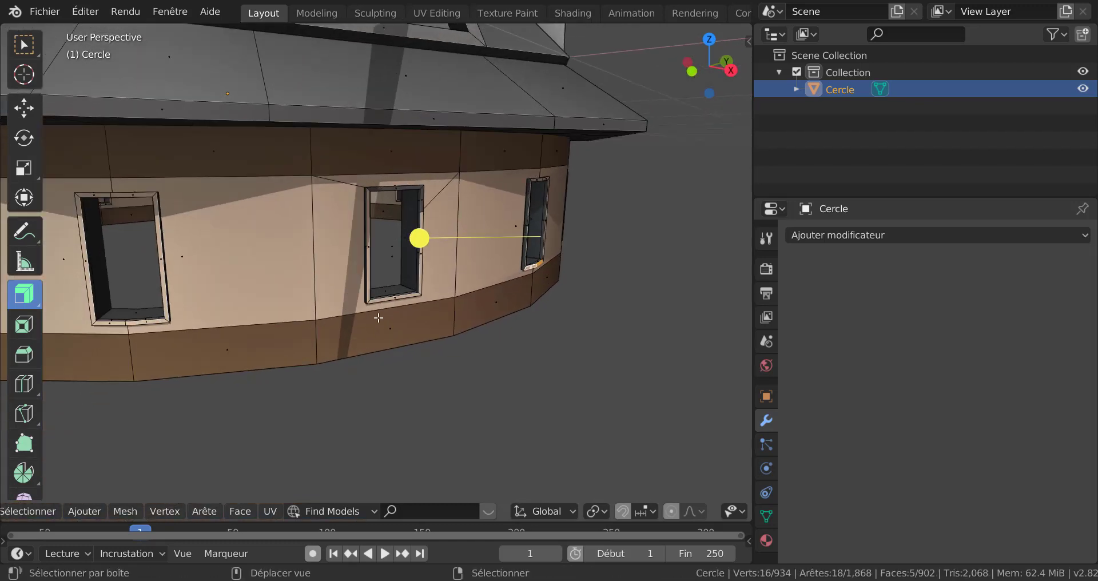
{"action": "scroll", "coordinate": [386, 325], "scroll_direction": "up", "scroll_amount": 4}
{"action": "right_click", "coordinate": [405, 340], "text": "shift"}
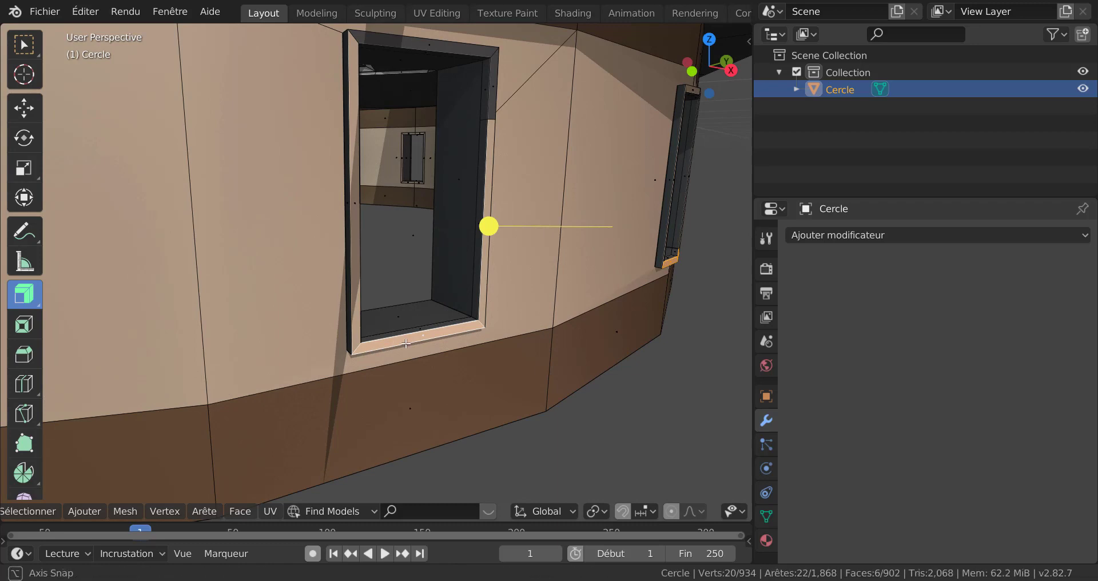
{"action": "scroll", "coordinate": [405, 340], "scroll_direction": "up", "scroll_amount": 3}
{"action": "right_click", "coordinate": [224, 348], "text": "shift"}
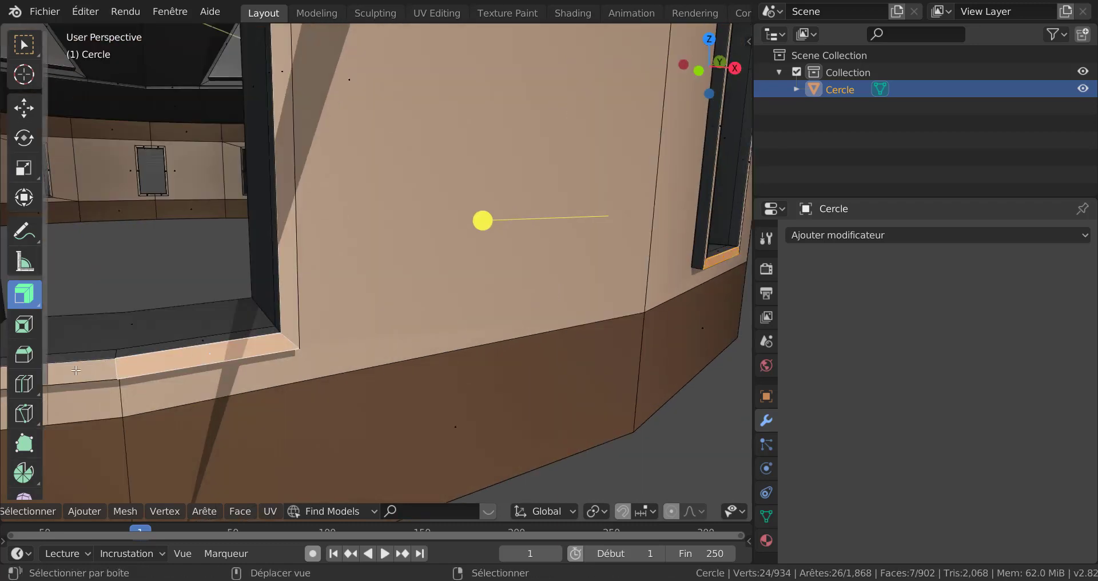
{"action": "right_click", "coordinate": [79, 371], "text": "shift"}
- Add the bottom frame faces of three more windows around the wall, including the thin inner strip on the last one
{"action": "scroll", "coordinate": [229, 364], "scroll_direction": "down", "scroll_amount": 8}
{"action": "middle_click_drag", "start_coordinate": [230, 365], "coordinate": [313, 364]}
{"action": "scroll", "coordinate": [313, 364], "scroll_direction": "up", "scroll_amount": 5}
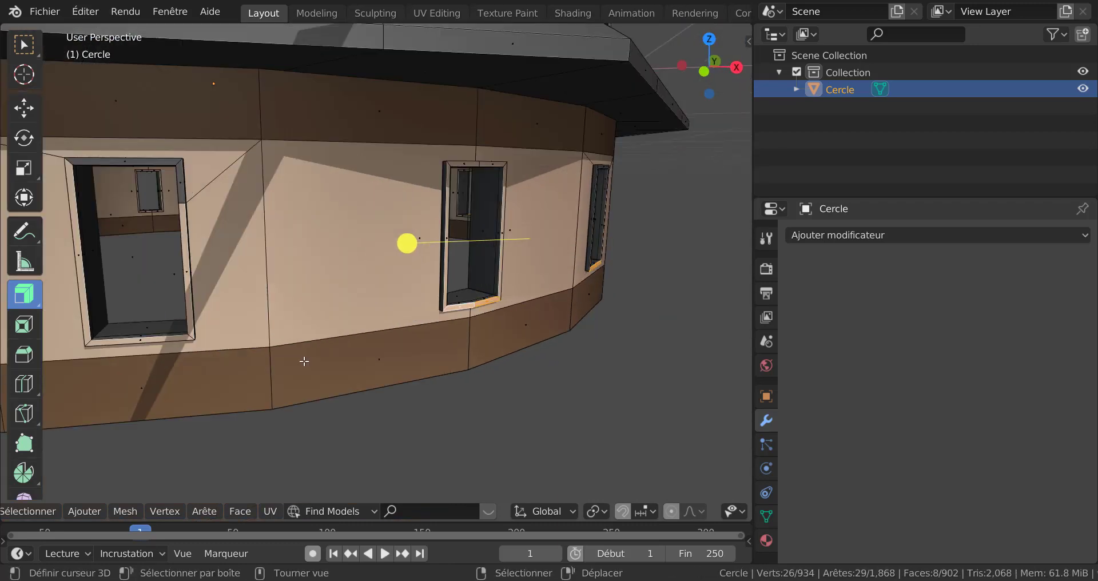
{"action": "right_click", "coordinate": [152, 338], "text": "shift"}
{"action": "middle_click_drag", "start_coordinate": [151, 338], "coordinate": [285, 380]}
{"action": "right_click", "coordinate": [258, 384], "text": "shift"}
{"action": "right_click", "coordinate": [198, 395], "text": "shift"}
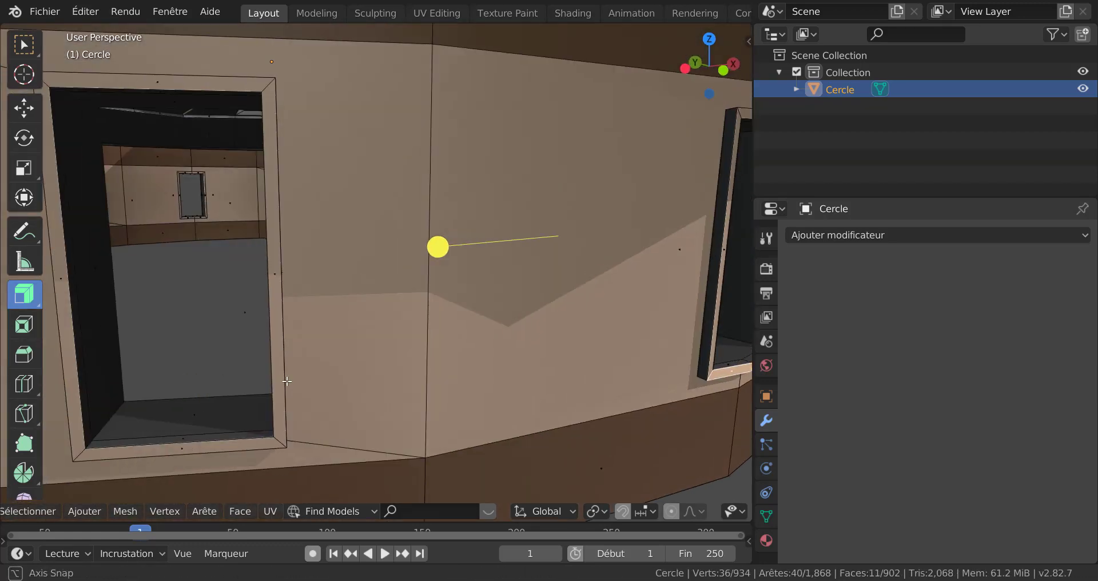
{"action": "right_click", "coordinate": [239, 440], "text": "shift"}
{"action": "scroll", "coordinate": [249, 417], "scroll_direction": "down", "scroll_amount": 4}
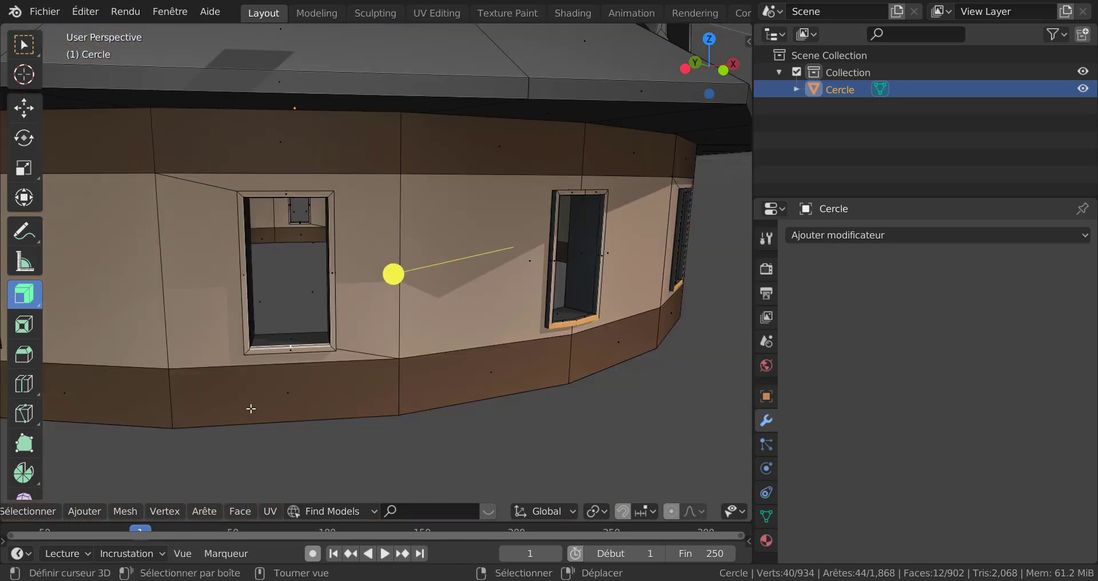
{"action": "right_click", "coordinate": [298, 348], "text": "shift"}
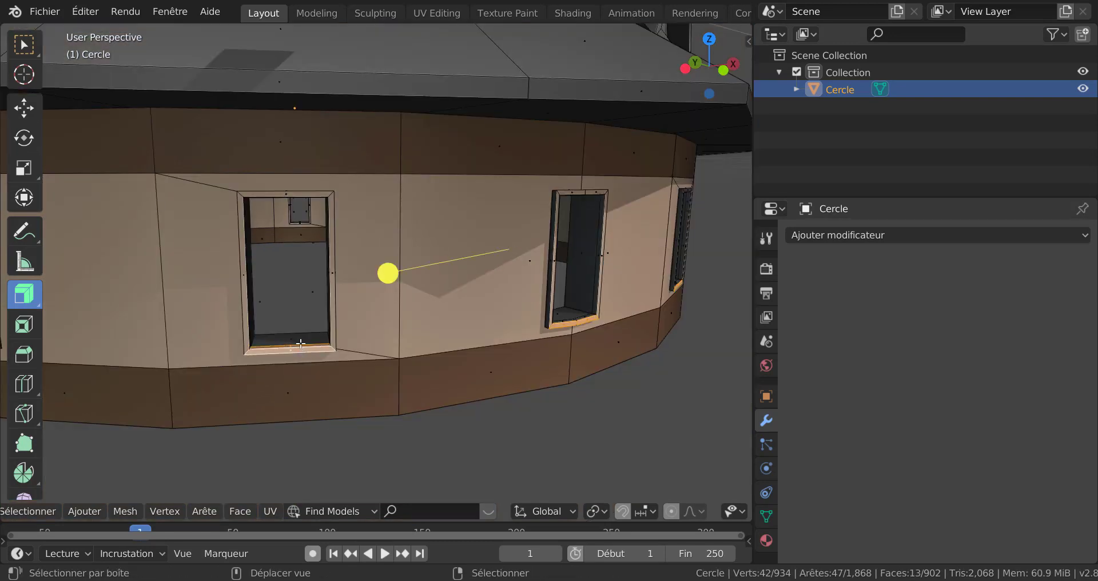
- Correct the selection on the next window, keeping its outer bottom frame face and removing the thin inner strip and inner sill face
{"action": "right_click", "coordinate": [299, 343], "text": "shift"}
{"action": "scroll", "coordinate": [302, 353], "scroll_direction": "down", "scroll_amount": 5}
{"action": "scroll", "coordinate": [304, 363], "scroll_direction": "up", "scroll_amount": 8}
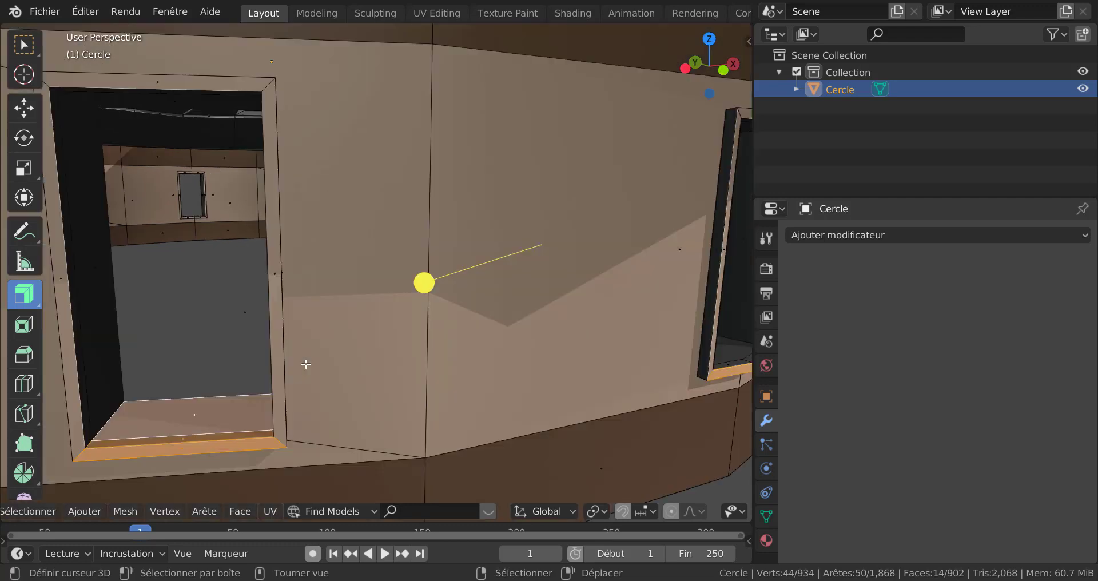
{"action": "right_click", "coordinate": [212, 435], "text": "shift"}
{"action": "right_click", "coordinate": [216, 425], "text": "shift"}
{"action": "scroll", "coordinate": [255, 412], "scroll_direction": "down", "scroll_amount": 4}
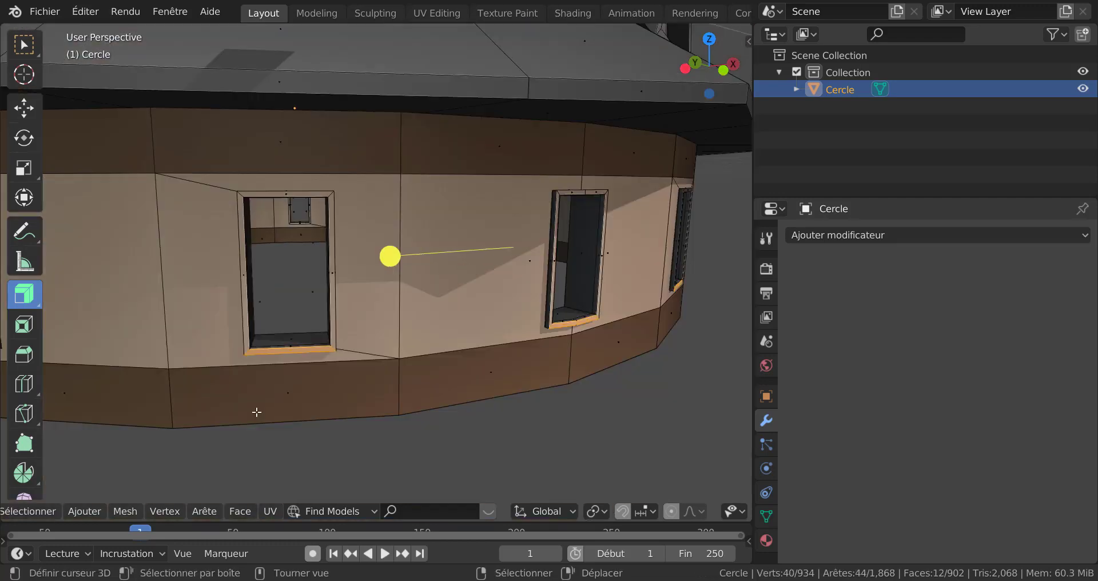
- Add both bottom frame faces of the following corner window and the single bottom frame face of its neighbour to the selection
{"action": "middle_click_drag", "start_coordinate": [326, 406], "coordinate": [364, 389]}
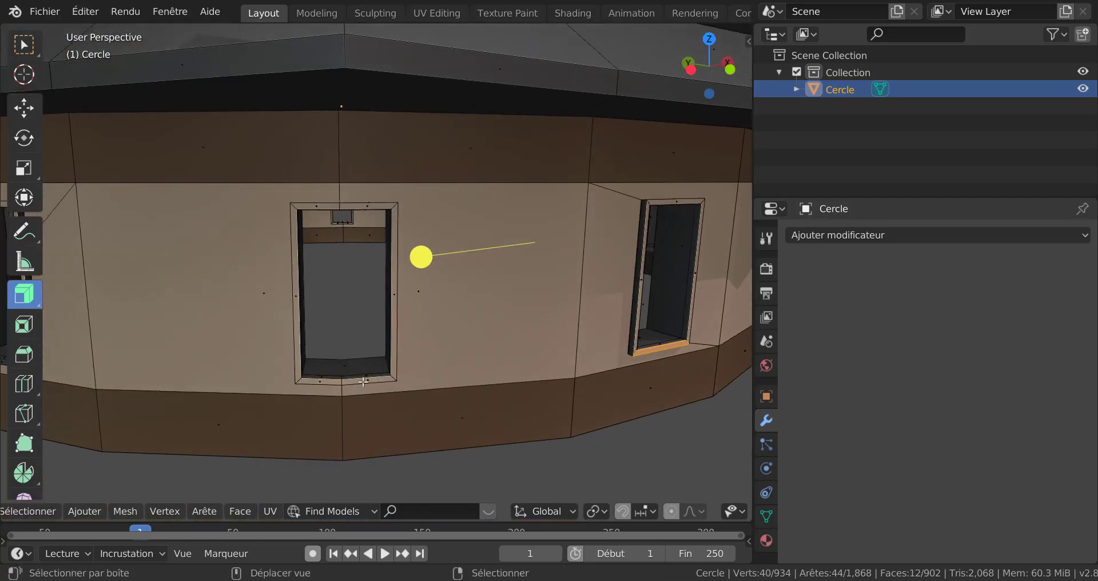
{"action": "right_click", "coordinate": [364, 382], "text": "shift"}
{"action": "right_click", "coordinate": [323, 380], "text": "shift"}
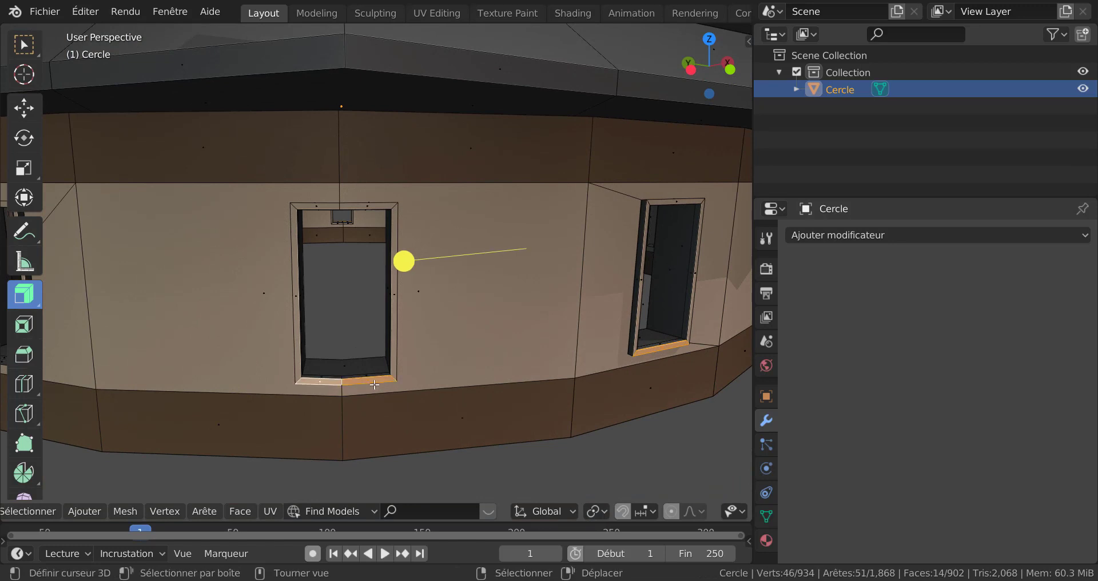
{"action": "middle_click_drag", "start_coordinate": [374, 386], "coordinate": [396, 403]}
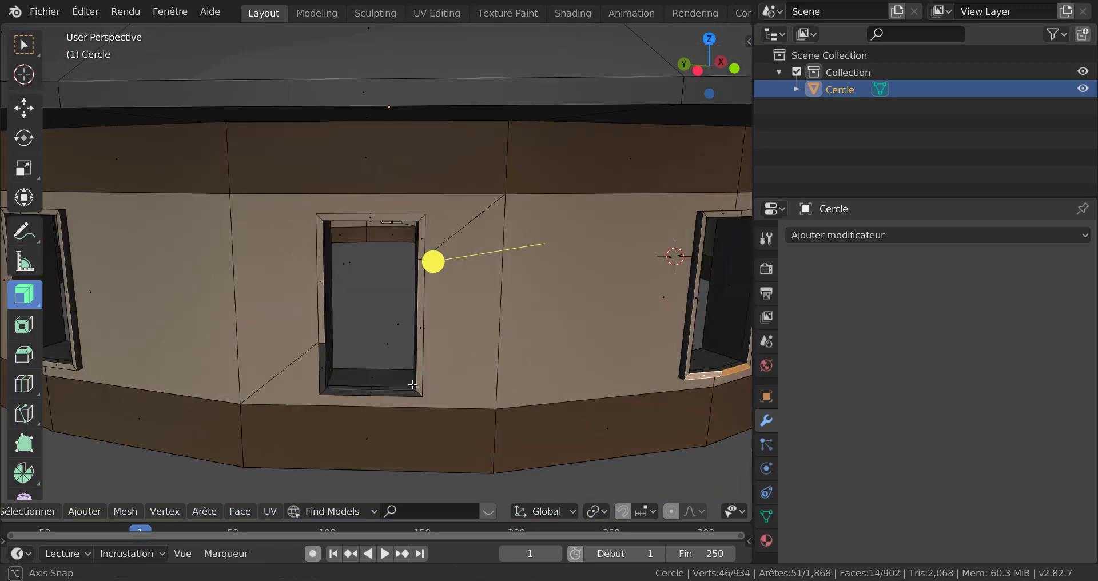
{"action": "right_click", "coordinate": [378, 393], "text": "shift"}
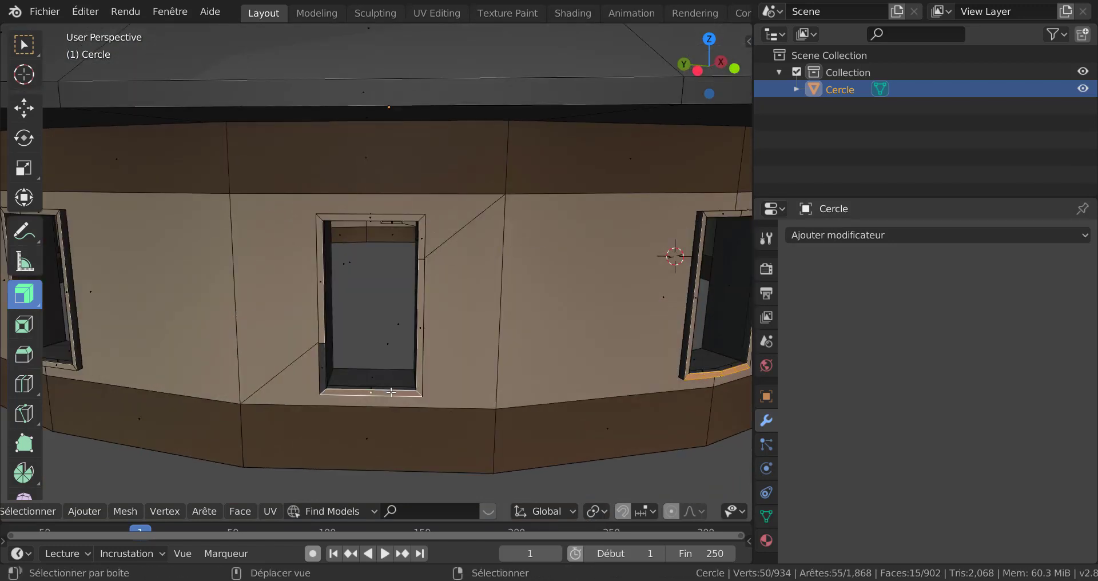
- Extend the selection with the bottom frame faces of the next two windows around the wall
{"action": "right_click", "coordinate": [68, 366], "text": "shift"}
{"action": "middle_click_drag", "start_coordinate": [303, 365], "coordinate": [322, 373]}
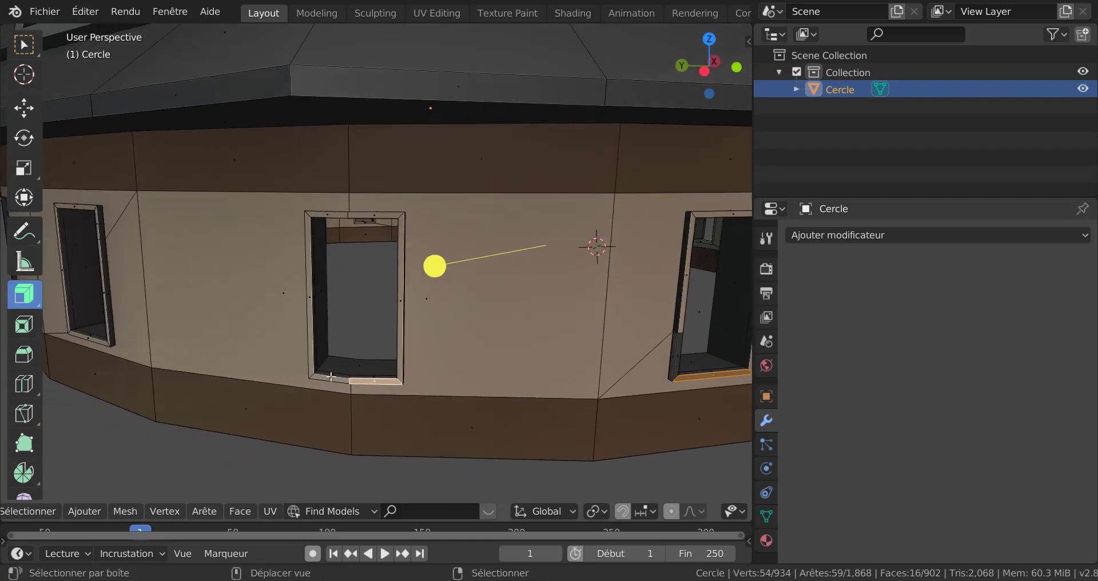
{"action": "right_click", "coordinate": [330, 377], "text": "shift"}
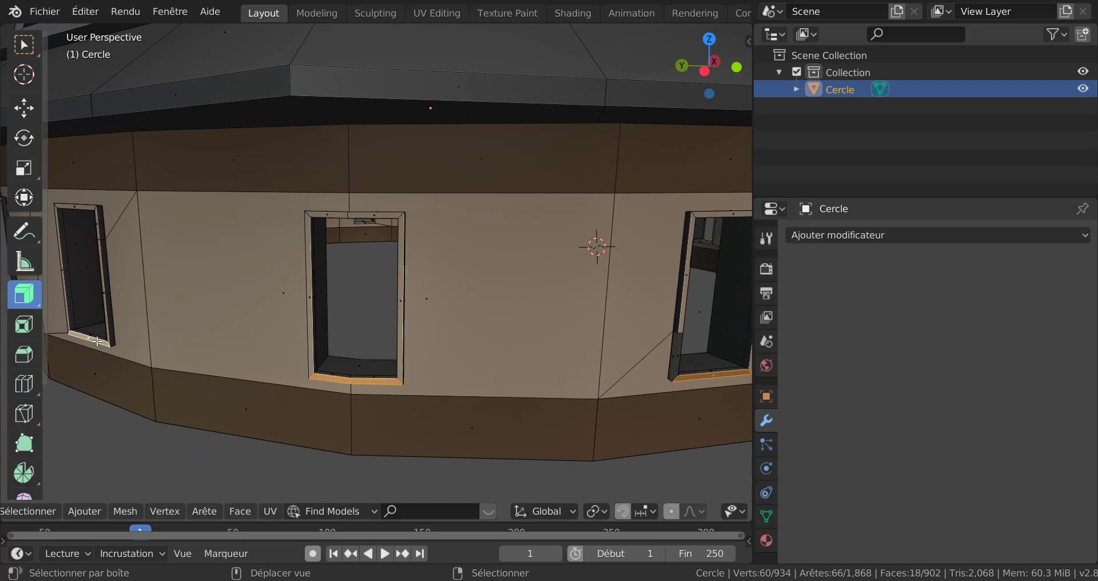
{"action": "right_click", "coordinate": [94, 341], "text": "shift"}
- Add the two-part bottom frame of the next corner window and the bottom frame face of the window beside it
{"action": "middle_click_drag", "start_coordinate": [294, 363], "coordinate": [390, 427]}
{"action": "right_click", "coordinate": [393, 455], "text": "shift"}
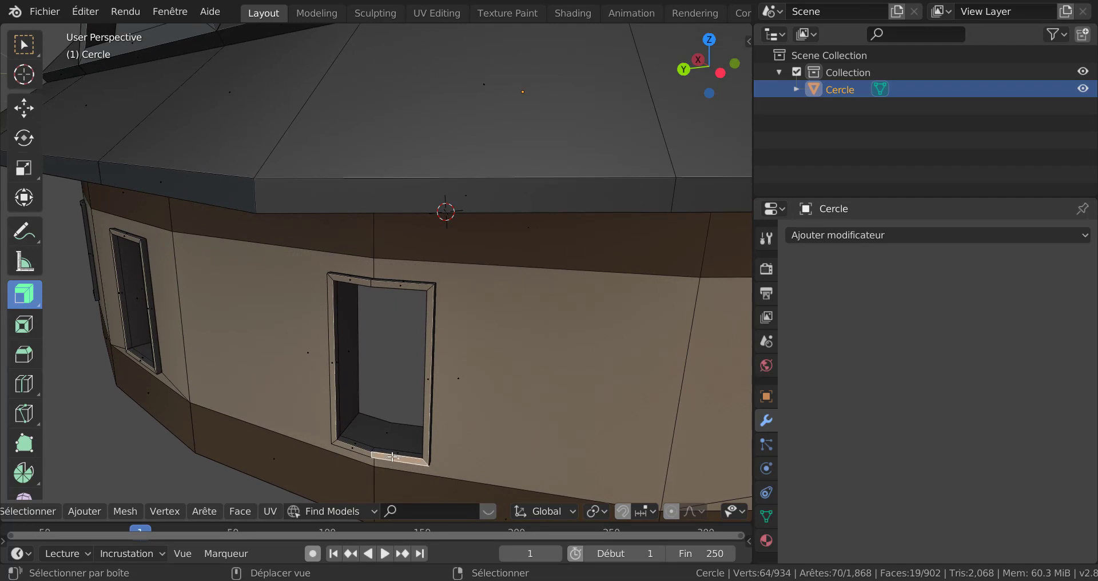
{"action": "right_click", "coordinate": [355, 451], "text": "shift"}
{"action": "middle_click_drag", "start_coordinate": [272, 393], "coordinate": [300, 391]}
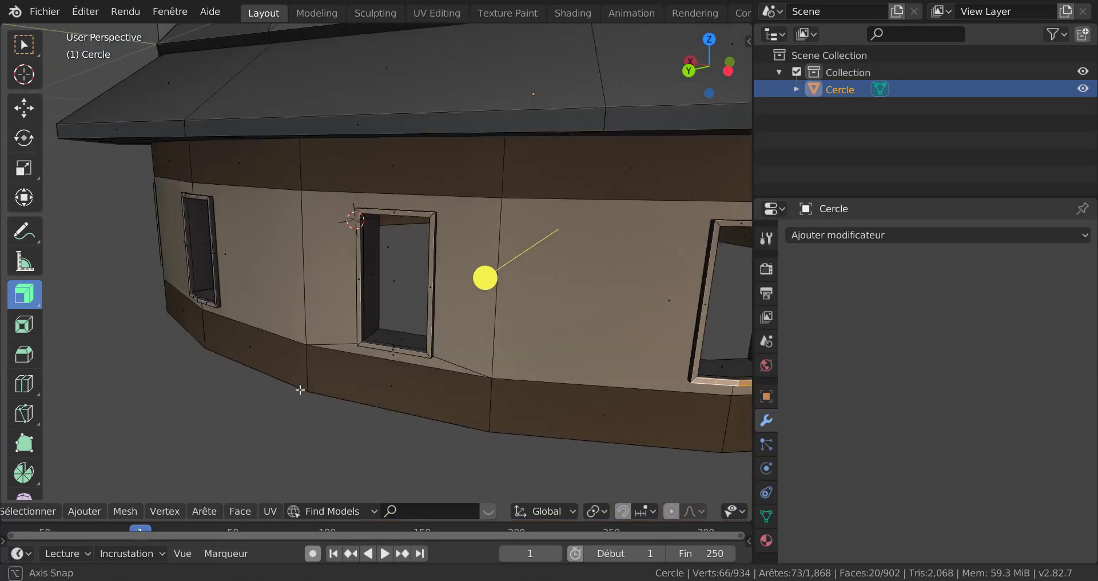
{"action": "right_click", "coordinate": [397, 351], "text": "shift"}
- Complete the ring selection with the bottom frame faces of the last two unselected windows
{"action": "middle_click_drag", "start_coordinate": [448, 354], "coordinate": [463, 353]}
{"action": "scroll", "coordinate": [399, 389], "scroll_direction": "up", "scroll_amount": 2}
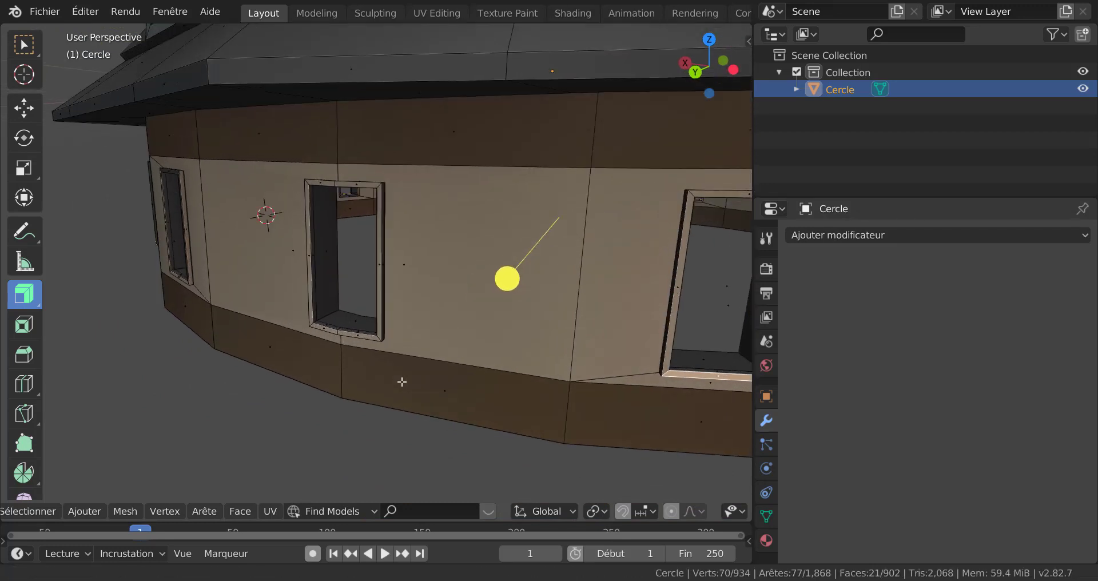
{"action": "right_click", "coordinate": [364, 338], "text": "shift"}
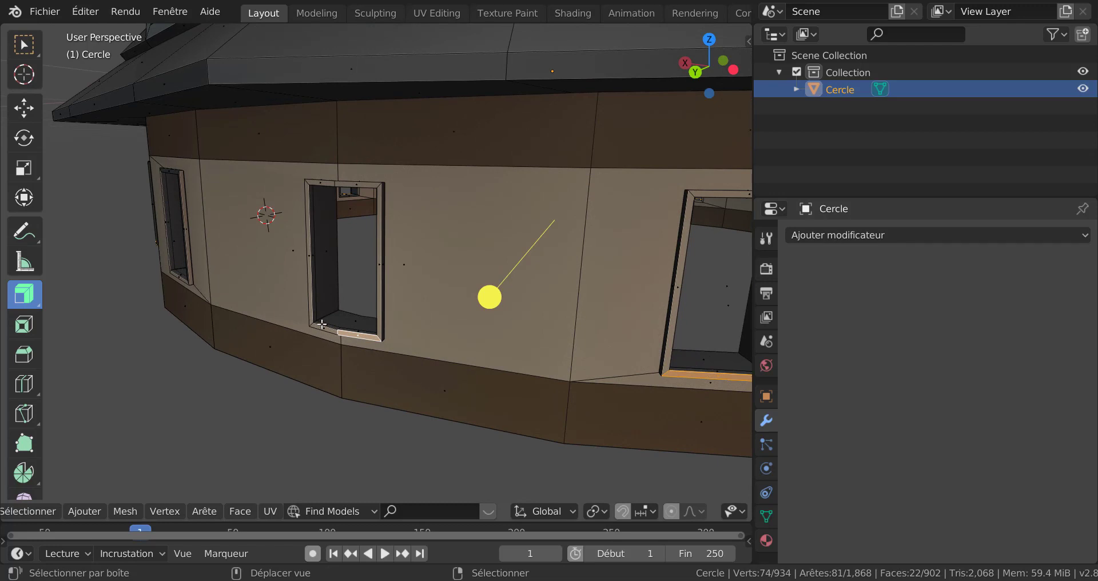
{"action": "right_click", "coordinate": [321, 327], "text": "shift"}
{"action": "middle_click_drag", "start_coordinate": [325, 325], "coordinate": [441, 335]}
{"action": "middle_click_drag", "start_coordinate": [410, 367], "coordinate": [412, 308], "text": "ctrl"}
{"action": "right_click", "coordinate": [394, 325], "text": "shift"}
- Extrude the selected bottom frame faces outward with a scale of about 1.011 and lower them about 0.011 m along Z as window sills
{"action": "scroll", "coordinate": [380, 348], "scroll_direction": "down", "scroll_amount": 7}
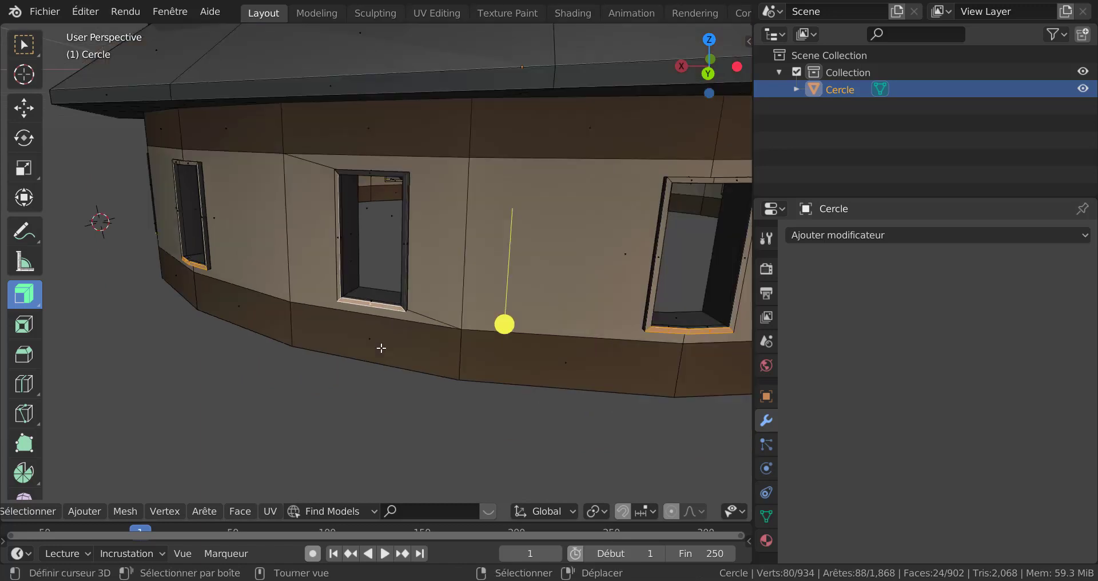
{"action": "middle_click_drag", "start_coordinate": [490, 373], "coordinate": [559, 370], "text": "shift"}
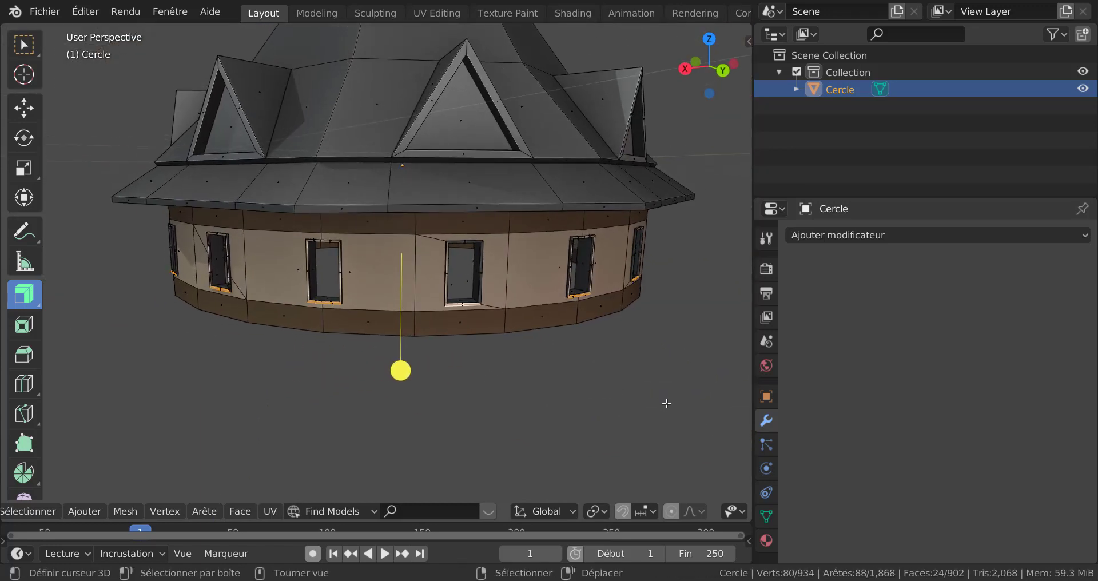
{"action": "scroll", "coordinate": [657, 423], "scroll_direction": "up", "scroll_amount": 2}
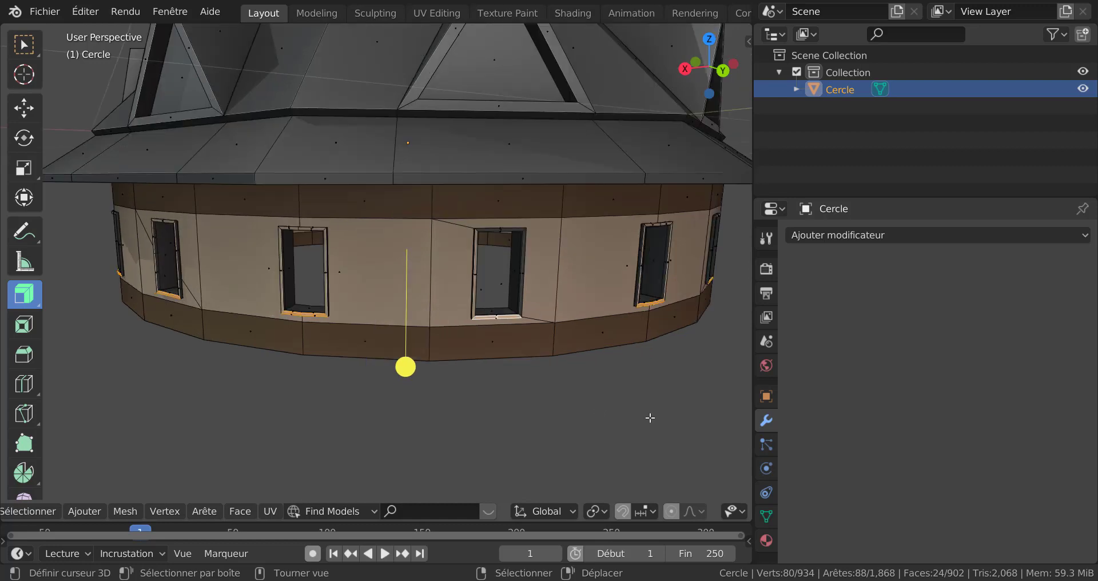
{"action": "middle_click_drag", "start_coordinate": [649, 418], "coordinate": [568, 411], "text": "shift"}
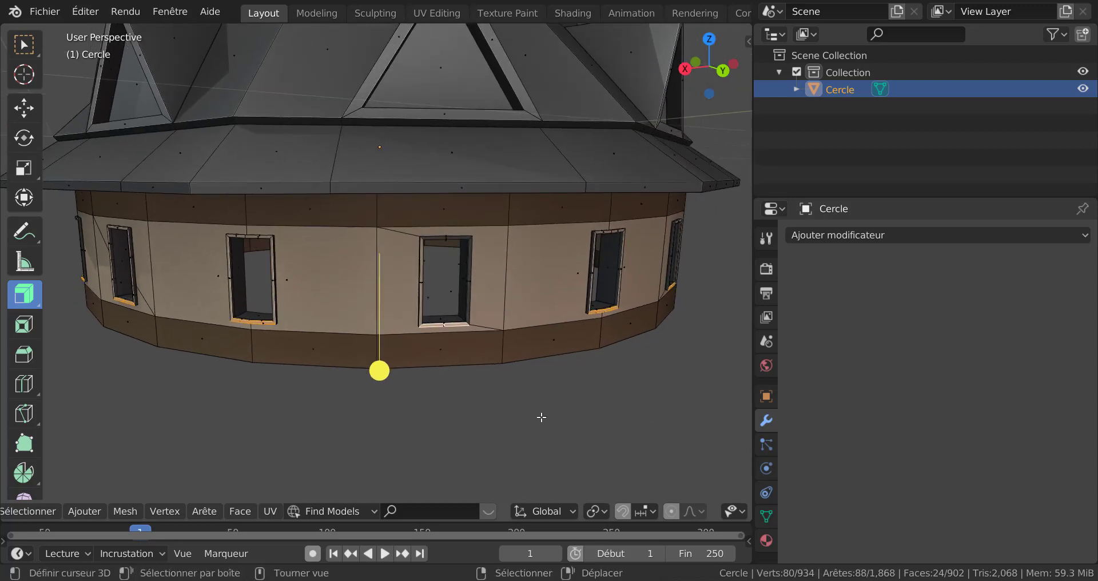
{"action": "scroll", "coordinate": [541, 417], "scroll_direction": "up", "scroll_amount": 2}
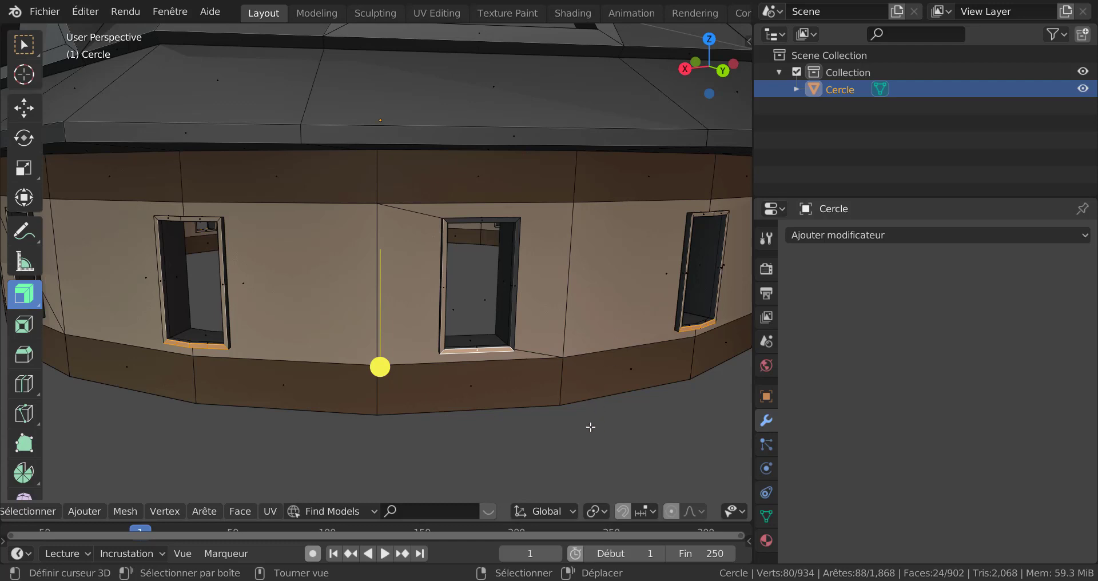
{"action": "key", "text": "e"}
{"action": "key", "text": "s"}
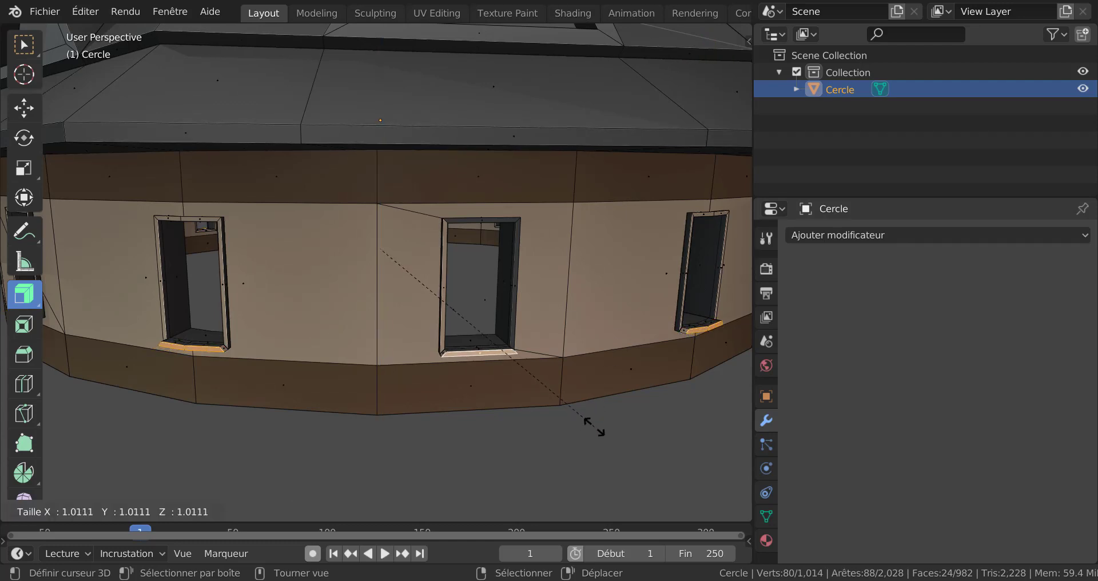
{"action": "left_click", "coordinate": [594, 426]}
{"action": "key", "text": "g"}
{"action": "key", "text": "z"}
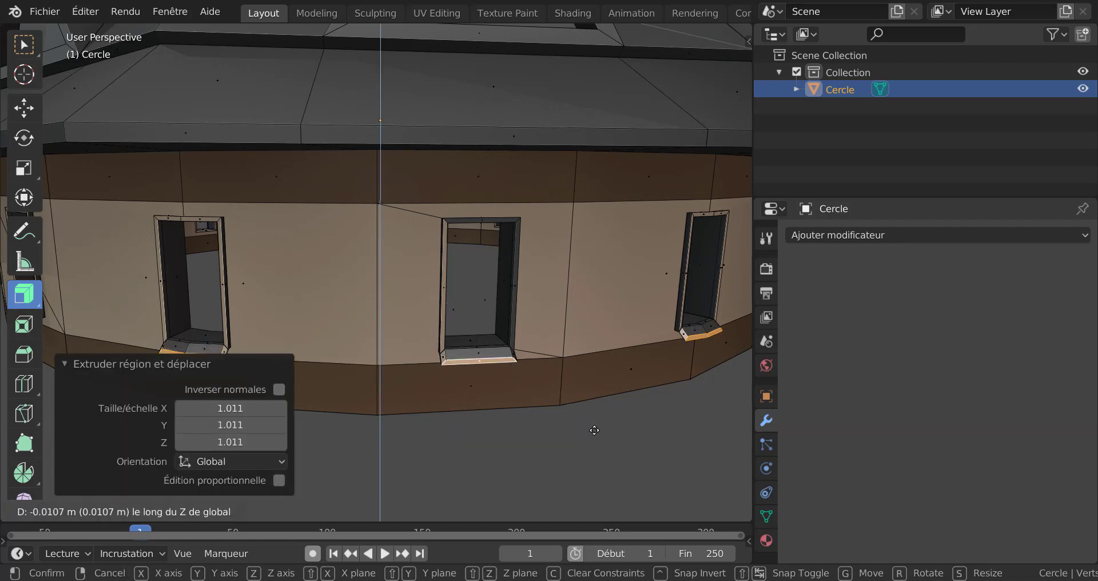
{"action": "left_click", "coordinate": [595, 430]}
- Examine the new window sills around the tower from close up, far away and below
{"action": "key", "text": "Tab"}
{"action": "scroll", "coordinate": [593, 424], "scroll_direction": "down", "scroll_amount": 6}
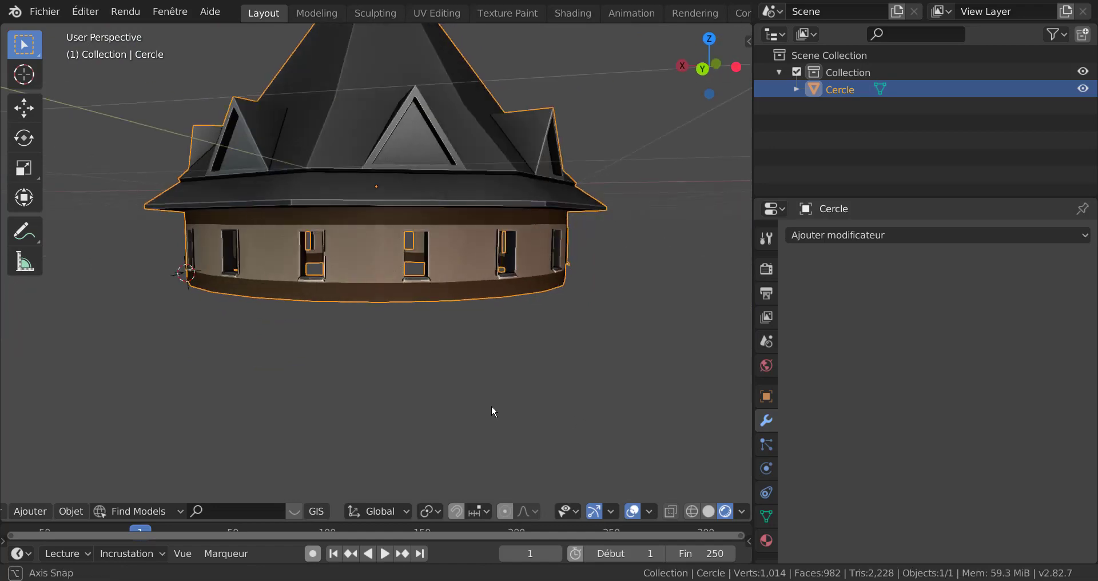
{"action": "scroll", "coordinate": [492, 407], "scroll_direction": "up", "scroll_amount": 7}
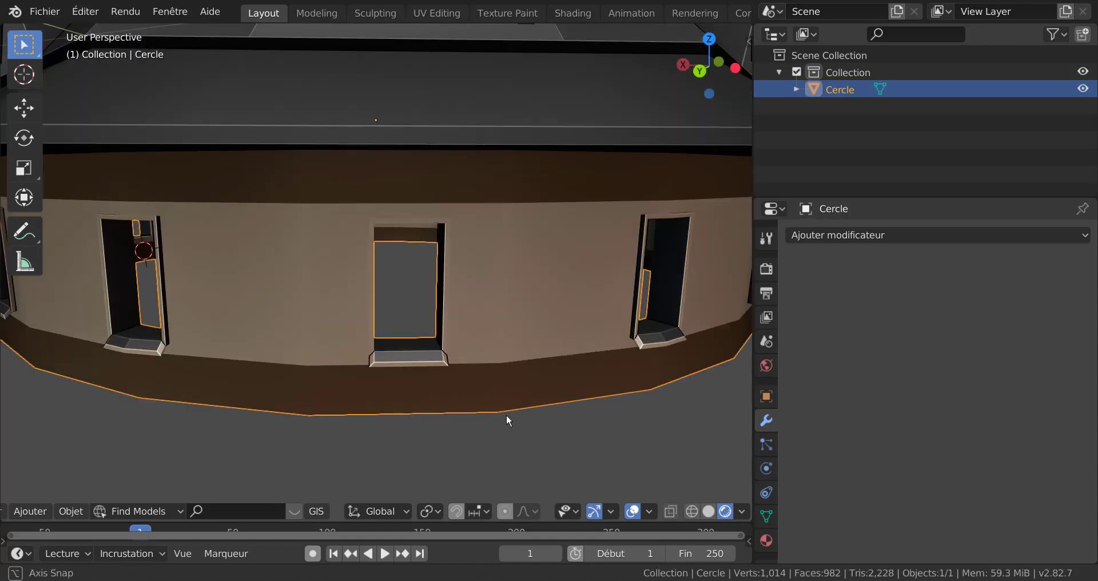
{"action": "scroll", "coordinate": [506, 421], "scroll_direction": "down", "scroll_amount": 5}
{"action": "scroll", "coordinate": [508, 424], "scroll_direction": "down", "scroll_amount": 3}
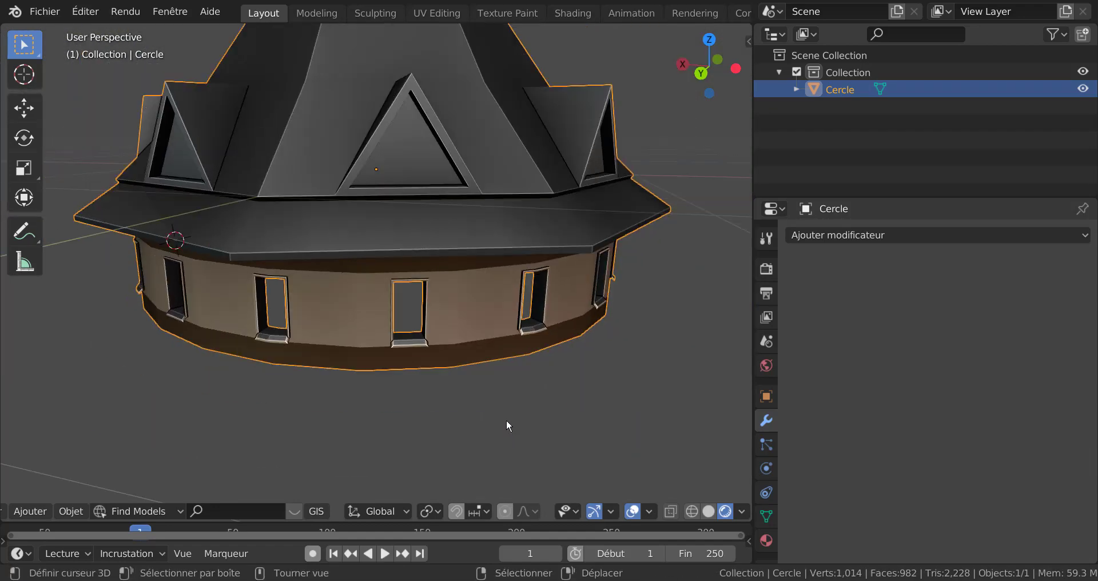
{"action": "middle_click_drag", "start_coordinate": [507, 422], "coordinate": [537, 408]}
{"action": "key", "text": "Tab"}
{"action": "middle_click_drag", "start_coordinate": [552, 373], "coordinate": [411, 258]}
{"action": "scroll", "coordinate": [522, 397], "scroll_direction": "up", "scroll_amount": 5}
{"action": "scroll", "coordinate": [583, 398], "scroll_direction": "down", "scroll_amount": 6}
{"action": "key", "text": "Tab"}
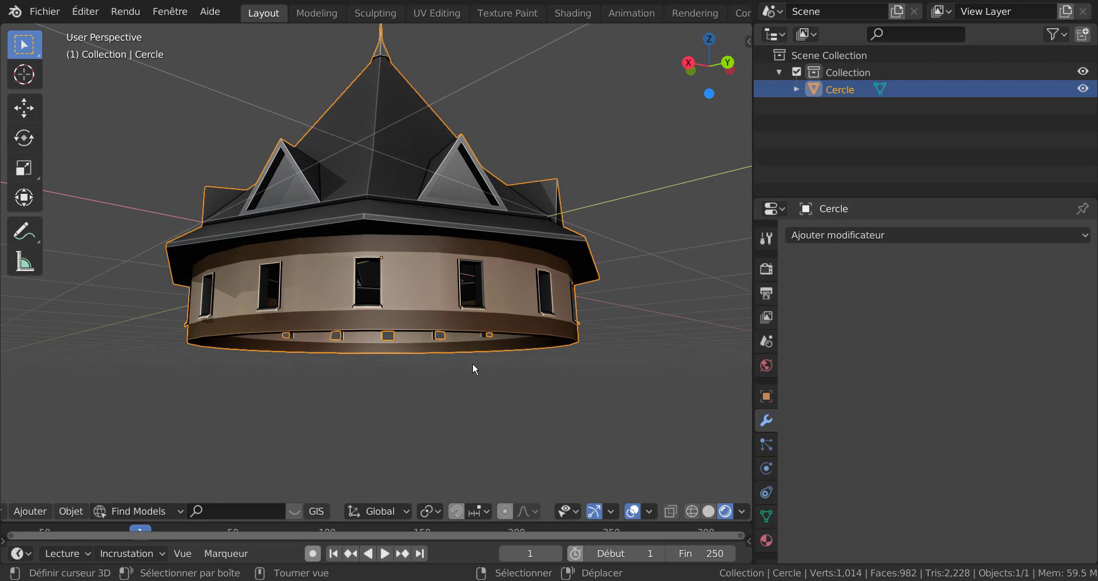
{"action": "mouse_move", "coordinate": [487, 357]}
{"action": "middle_mouse_down"}
{"action": "mouse_move", "coordinate": [531, 385]}
{"action": "mouse_move", "coordinate": [537, 374]}
{"action": "mouse_move", "coordinate": [527, 387]}
{"action": "mouse_move", "coordinate": [489, 359]}
{"action": "middle_mouse_up"}
- Select the face loop on the underside of the wall and scale it to about 0.94 to taper the lower band inward
{"action": "key", "text": "Tab"}
{"action": "scroll", "coordinate": [474, 326], "scroll_direction": "up", "scroll_amount": 2}
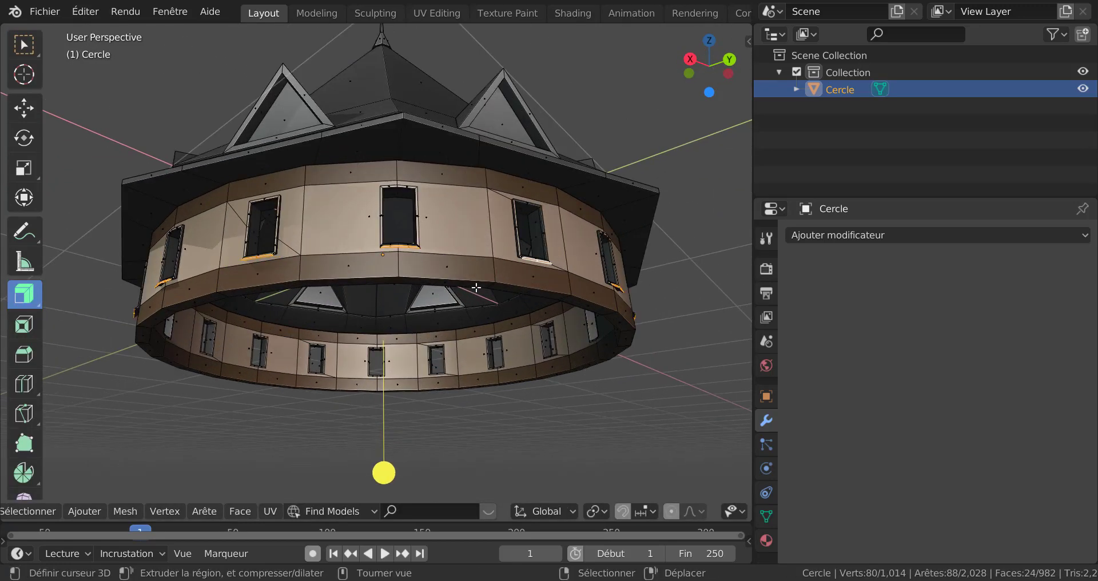
{"action": "middle_click_drag", "start_coordinate": [475, 292], "coordinate": [470, 260]}
{"action": "left_click", "coordinate": [465, 183], "text": "alt"}
{"action": "scroll", "coordinate": [492, 230], "scroll_direction": "down", "scroll_amount": 3}
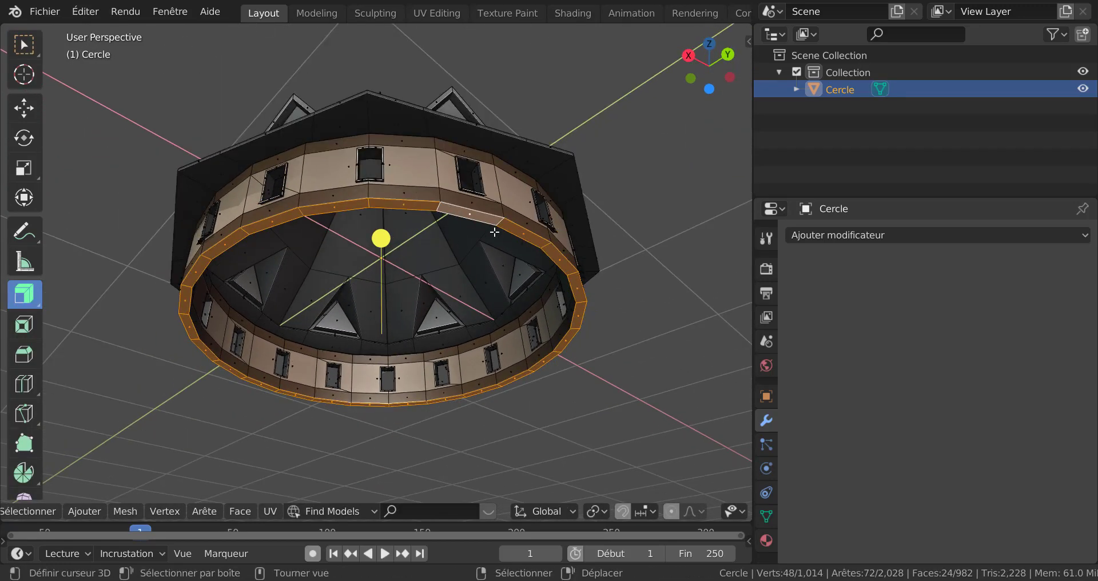
{"action": "middle_click_drag", "start_coordinate": [526, 293], "coordinate": [542, 373]}
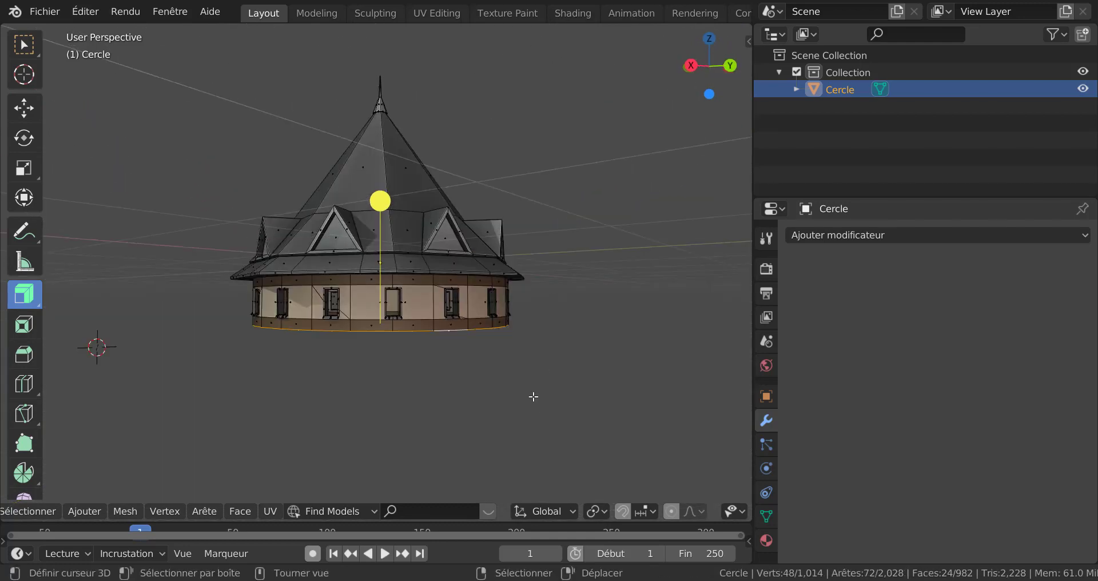
{"action": "key", "text": "s"}
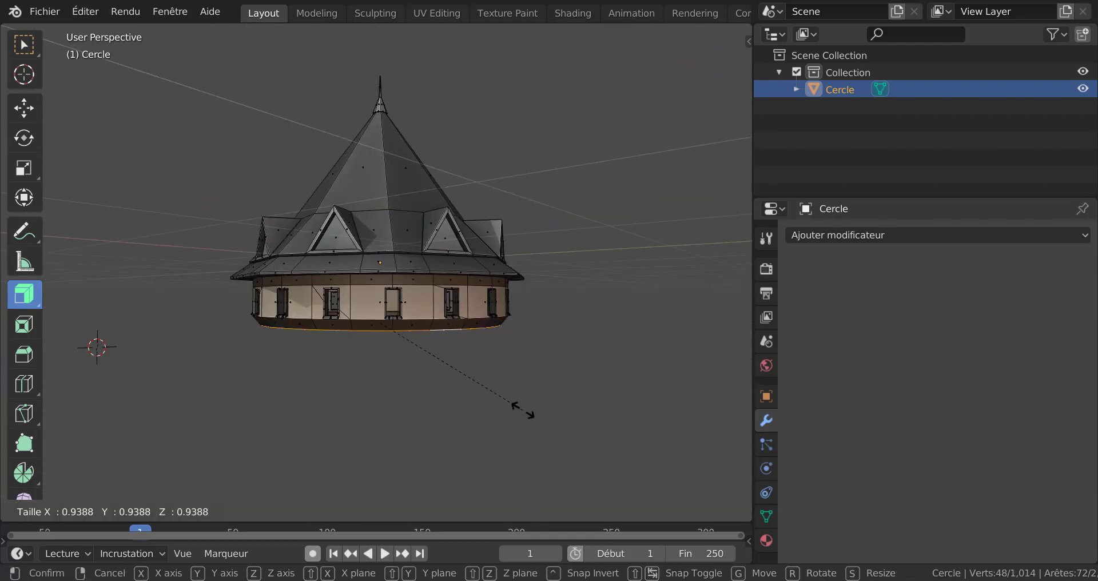
{"action": "left_click", "coordinate": [520, 407]}
{"action": "key", "text": "Tab"}
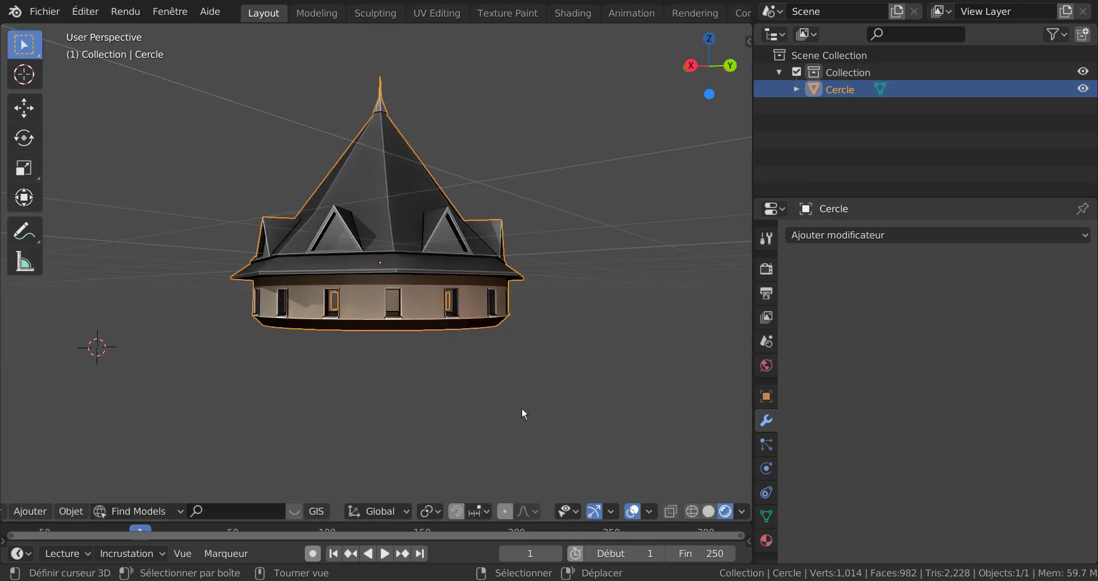
- Extrude the underside face ring straight down about 0.523 m to form the tower's lower wall
{"action": "middle_click_drag", "start_coordinate": [534, 357], "coordinate": [506, 294]}
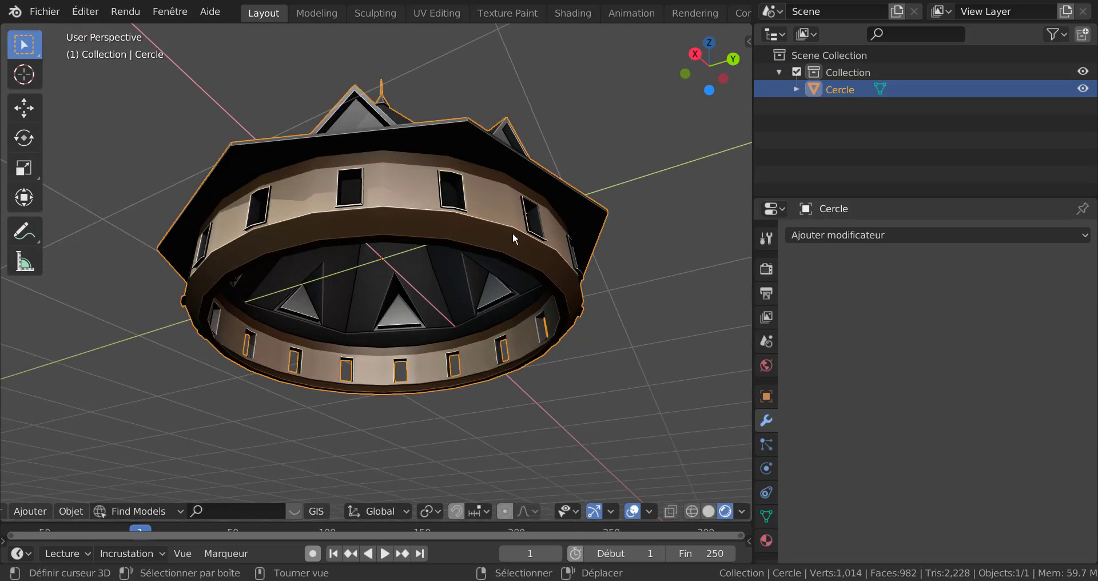
{"action": "middle_click_drag", "start_coordinate": [496, 254], "coordinate": [536, 345]}
{"action": "key", "text": "Tab"}
{"action": "scroll", "coordinate": [526, 285], "scroll_direction": "down", "scroll_amount": 4}
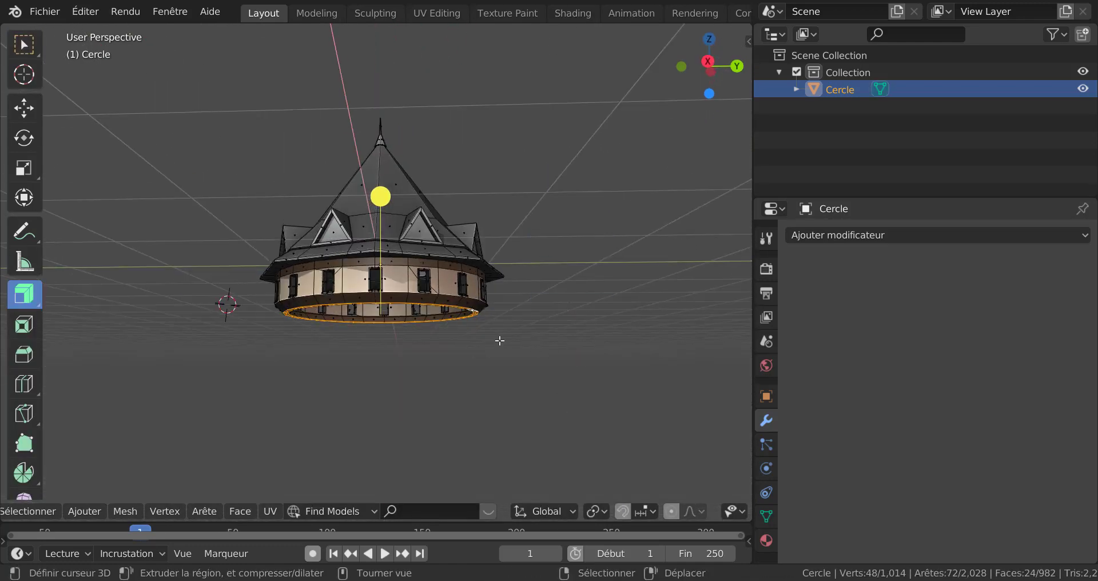
{"action": "key", "text": "e"}
{"action": "key", "text": "z"}
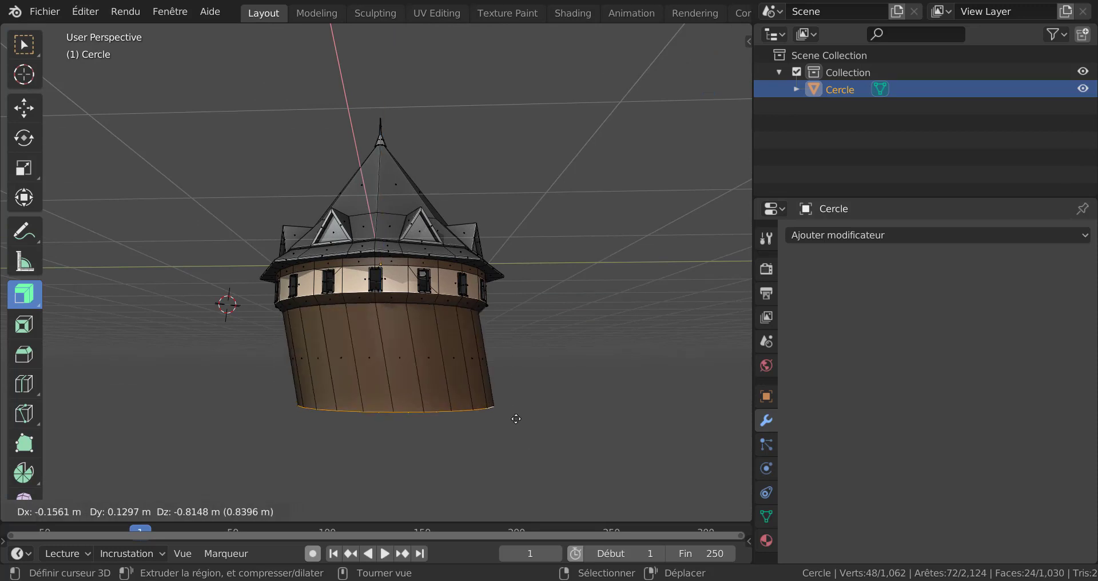
{"action": "key", "text": "z"}
{"action": "left_click", "coordinate": [517, 407]}
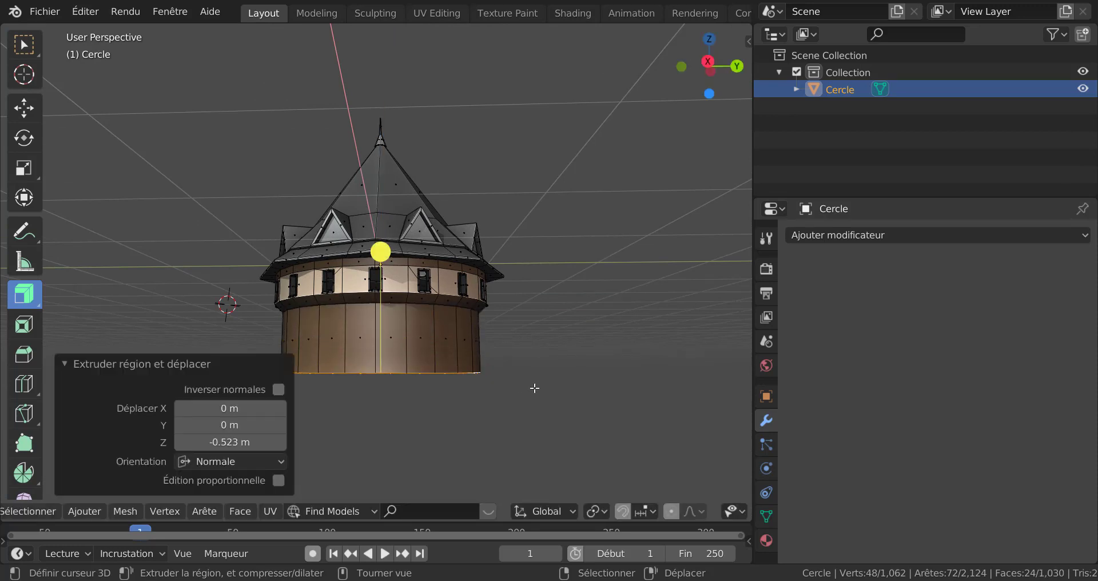
{"action": "middle_click_drag", "start_coordinate": [535, 385], "coordinate": [564, 392]}
{"action": "scroll", "coordinate": [482, 375], "scroll_direction": "up", "scroll_amount": 3}
{"action": "scroll", "coordinate": [482, 375], "scroll_direction": "up", "scroll_amount": 2}
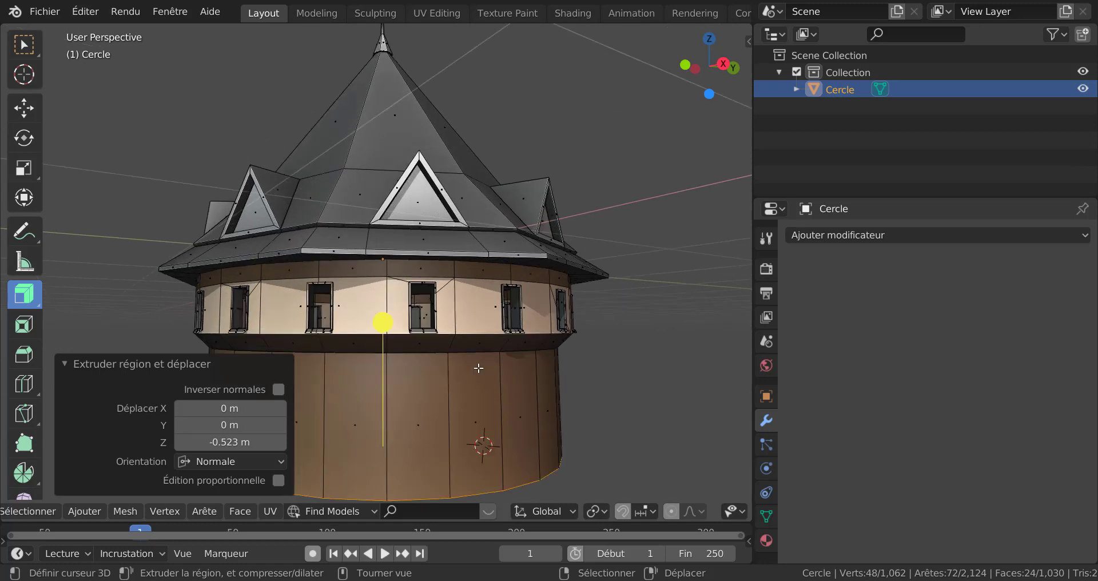
{"action": "scroll", "coordinate": [479, 398], "scroll_direction": "down", "scroll_amount": 3}
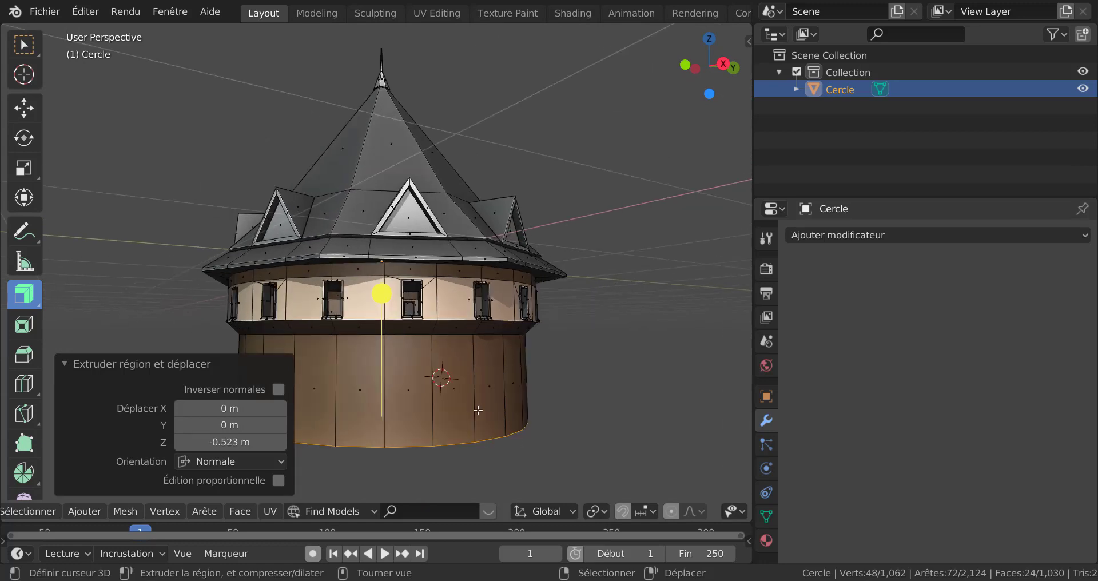
{"action": "scroll", "coordinate": [489, 406], "scroll_direction": "up", "scroll_amount": 3}
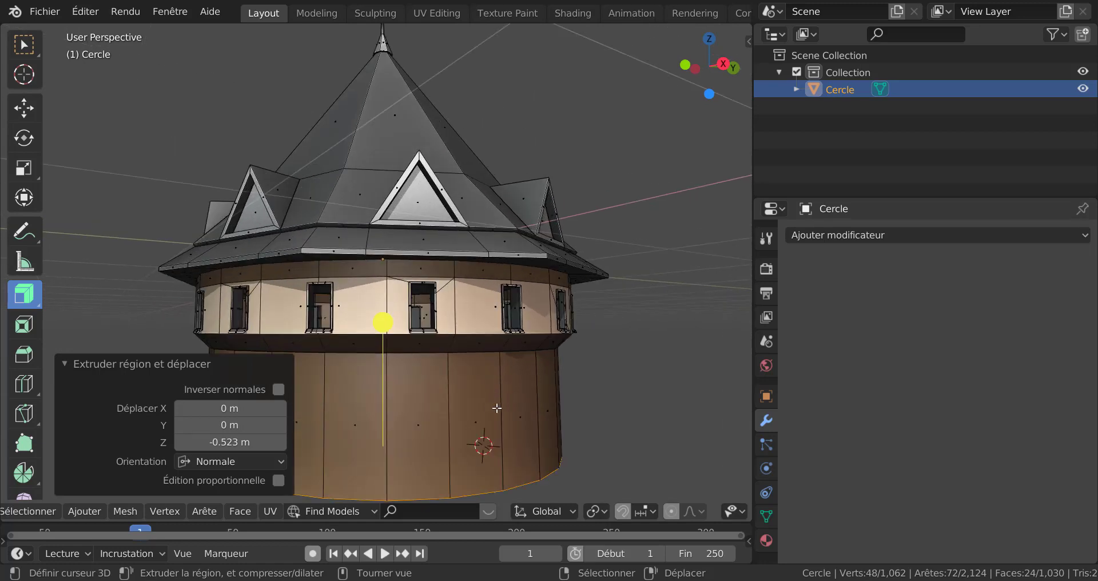
- Select the outer, inner and bottom rim face rings of the lower wall and assign the beige Matériau.006 to them
{"action": "right_click", "coordinate": [505, 405]}
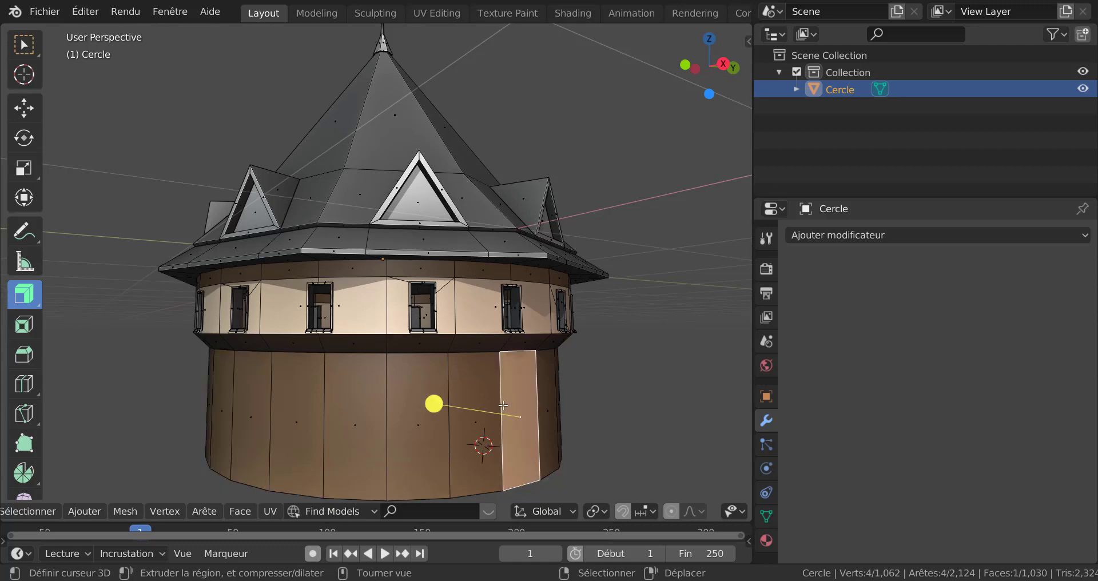
{"action": "right_click", "coordinate": [502, 407], "text": "alt"}
{"action": "scroll", "coordinate": [641, 437], "scroll_direction": "down", "scroll_amount": 2}
{"action": "middle_click_drag", "start_coordinate": [642, 438], "coordinate": [650, 360]}
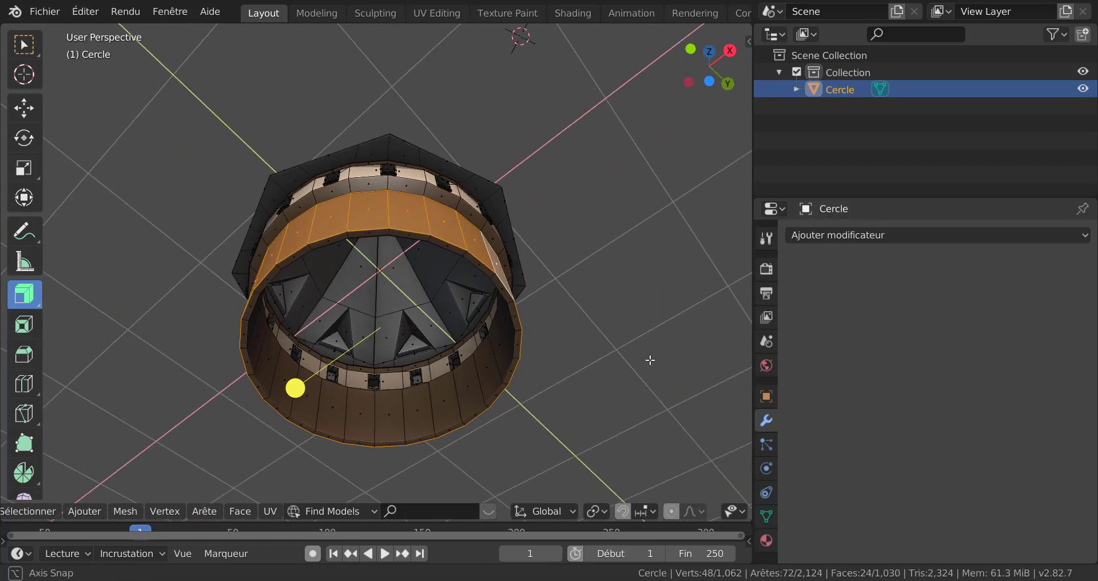
{"action": "right_click", "coordinate": [498, 371], "text": "alt+shift"}
{"action": "scroll", "coordinate": [595, 325], "scroll_direction": "up", "scroll_amount": 2}
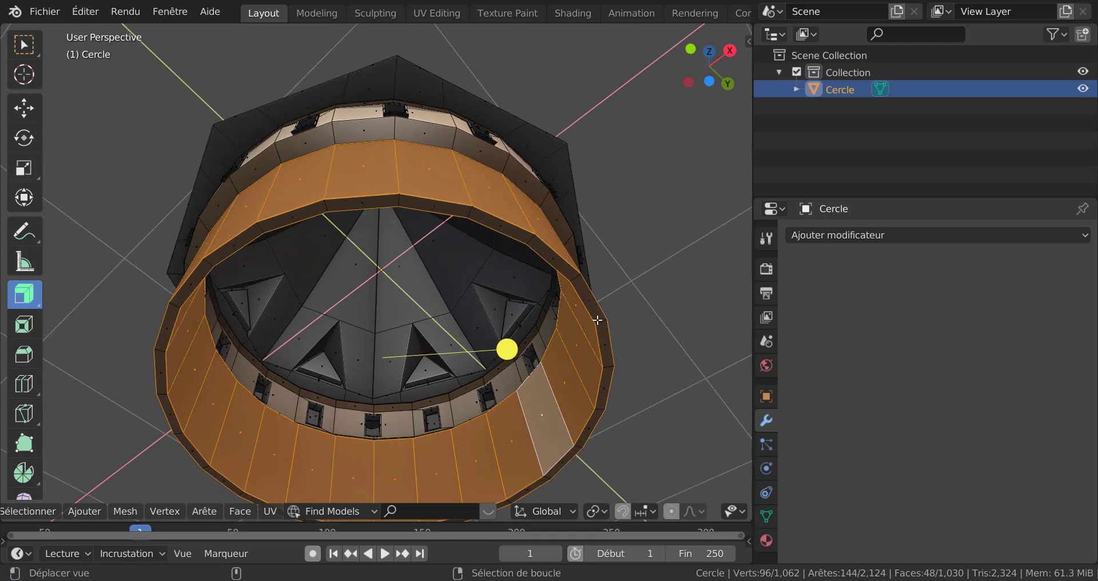
{"action": "right_click", "coordinate": [597, 319], "text": "alt+shift"}
{"action": "middle_click_drag", "start_coordinate": [617, 290], "coordinate": [511, 301]}
{"action": "left_click", "coordinate": [510, 300], "text": "shift"}
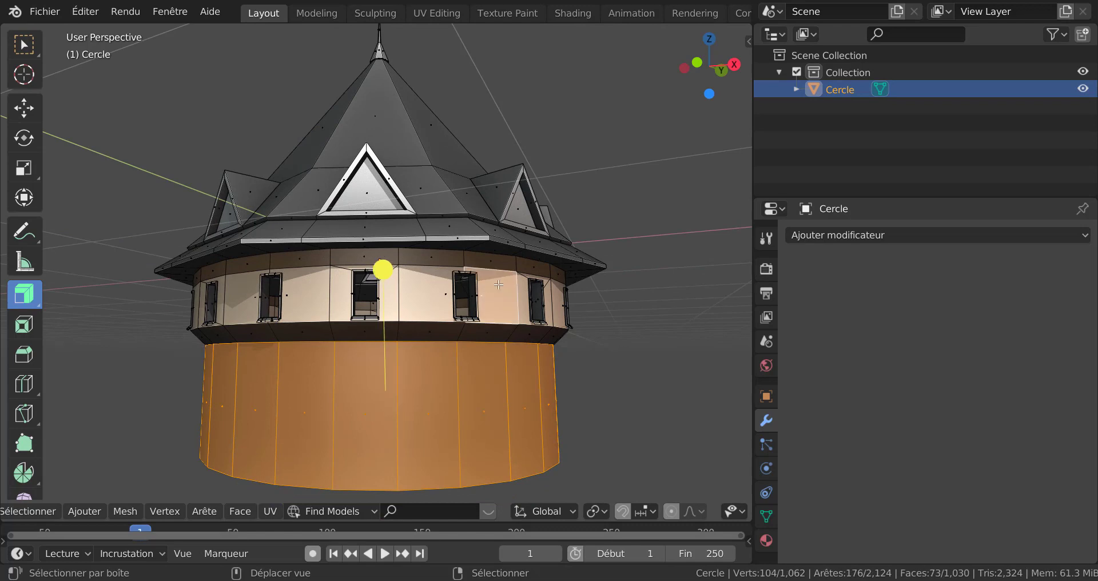
{"action": "left_click", "coordinate": [767, 540]}
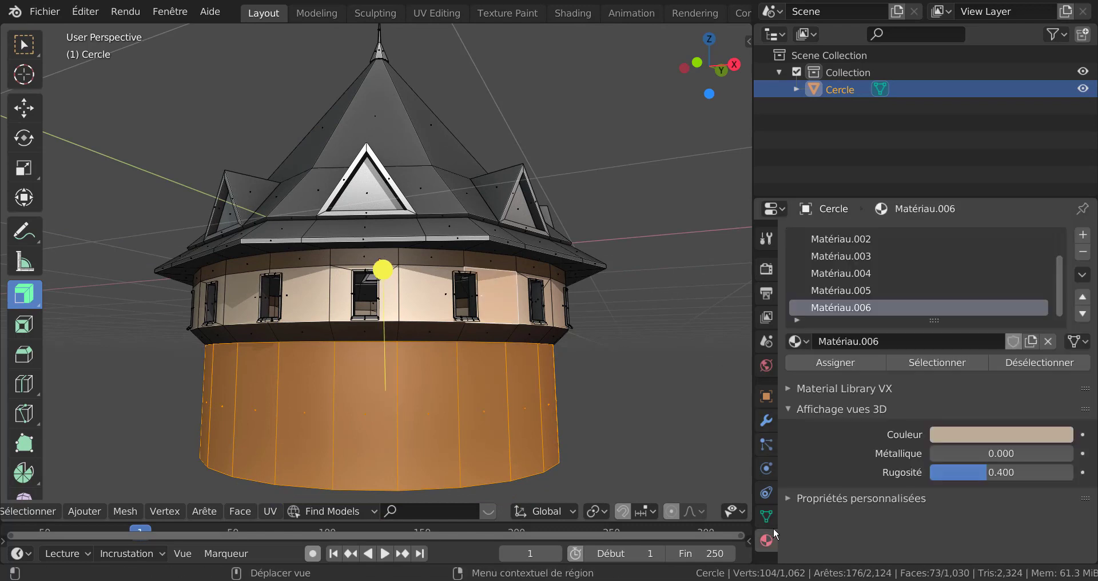
{"action": "left_click", "coordinate": [853, 363]}
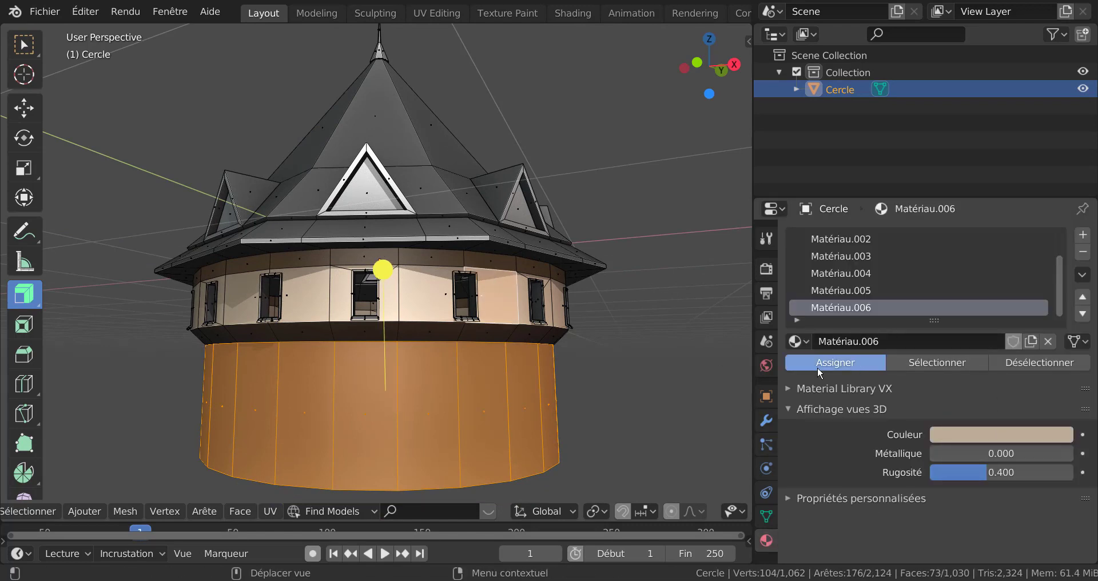
- Widen the 3D viewport and examine the recoloured tower in Object Mode from below, the side and the front
{"action": "key", "text": "Tab"}
{"action": "scroll", "coordinate": [618, 382], "scroll_direction": "down", "scroll_amount": 3}
{"action": "middle_click_drag", "start_coordinate": [619, 382], "coordinate": [744, 246]}
{"action": "scroll", "coordinate": [658, 388], "scroll_direction": "up", "scroll_amount": 5}
{"action": "key", "text": "Tab"}
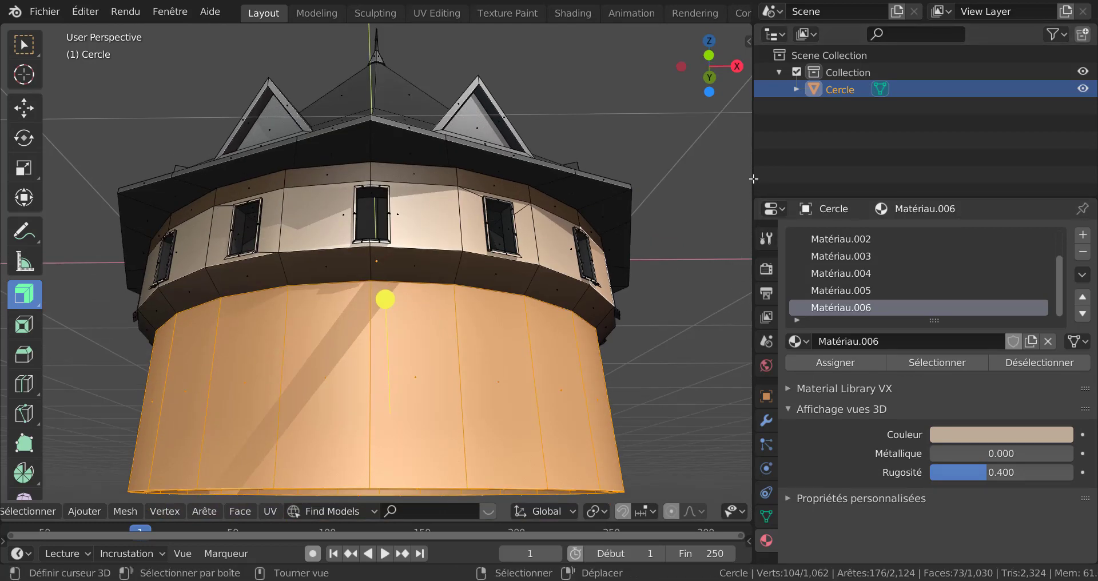
{"action": "left_click_drag", "start_coordinate": [753, 179], "coordinate": [873, 179]}
{"action": "scroll", "coordinate": [681, 286], "scroll_direction": "down", "scroll_amount": 4}
{"action": "middle_click_drag", "start_coordinate": [681, 286], "coordinate": [748, 304]}
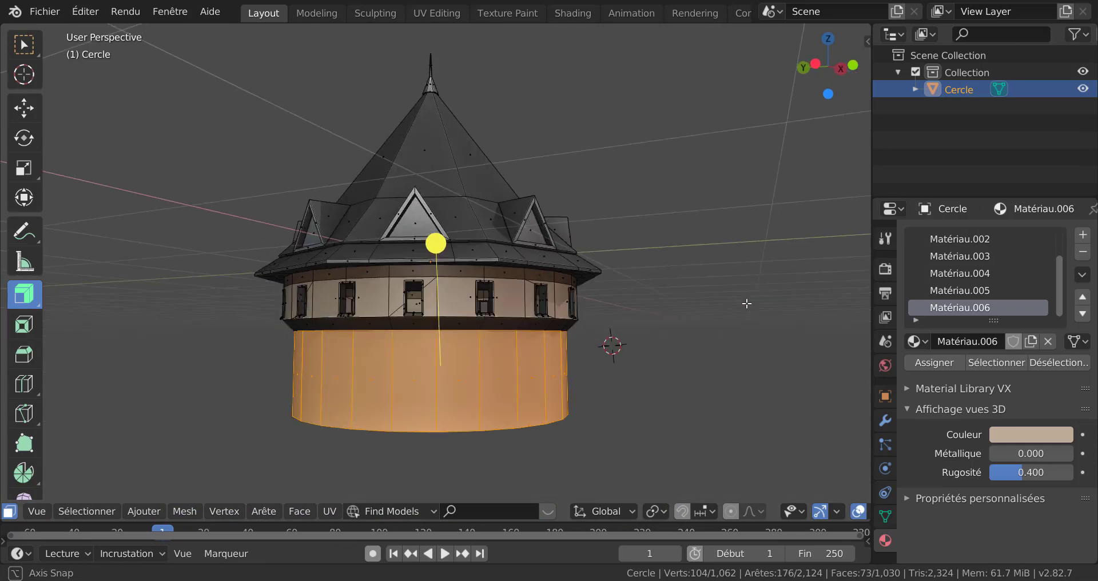
{"action": "key", "text": "Tab"}
{"action": "middle_click_drag", "start_coordinate": [675, 355], "coordinate": [688, 324]}
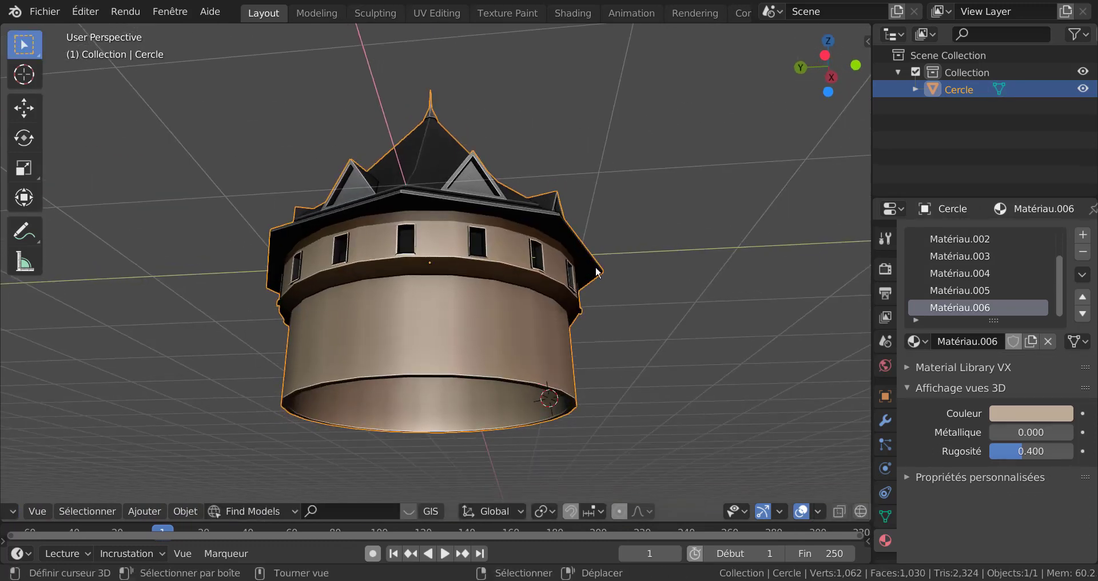
{"action": "scroll", "coordinate": [687, 321], "scroll_direction": "down", "scroll_amount": 2}
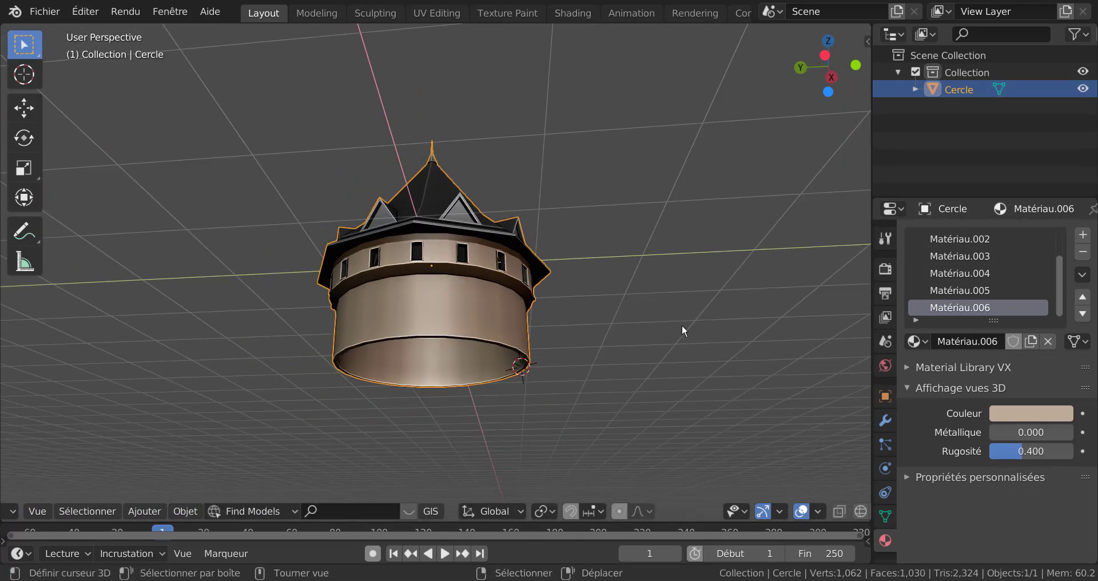
{"action": "mouse_move", "coordinate": [682, 330]}
{"action": "middle_mouse_down"}
{"action": "mouse_move", "coordinate": [684, 350]}
{"action": "mouse_move", "coordinate": [687, 338]}
{"action": "middle_mouse_up"}
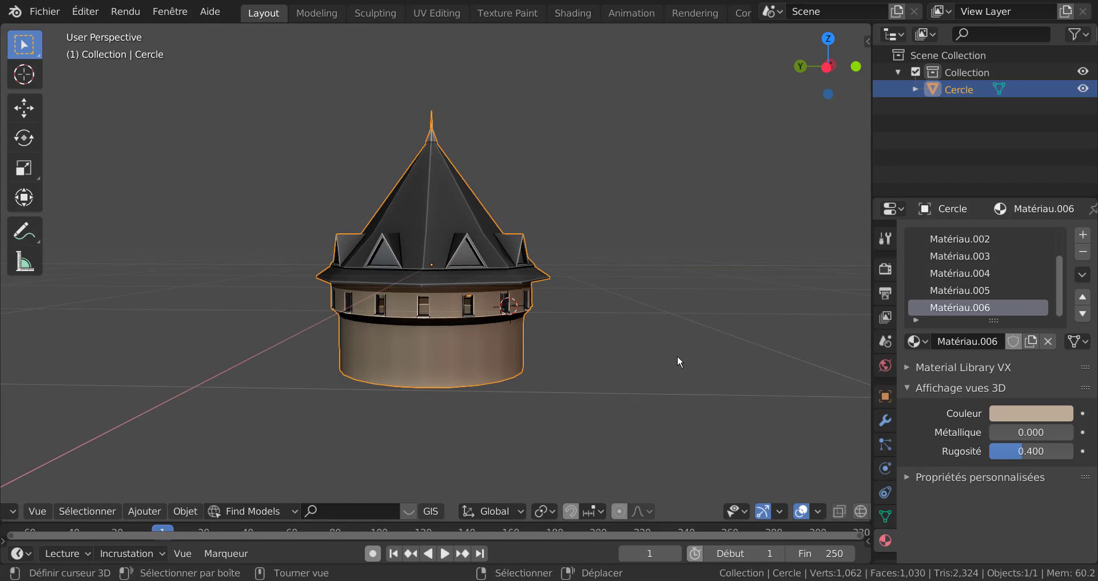
{"action": "scroll", "coordinate": [679, 361], "scroll_direction": "up", "scroll_amount": 1}
{"action": "scroll", "coordinate": [681, 364], "scroll_direction": "up", "scroll_amount": 2}
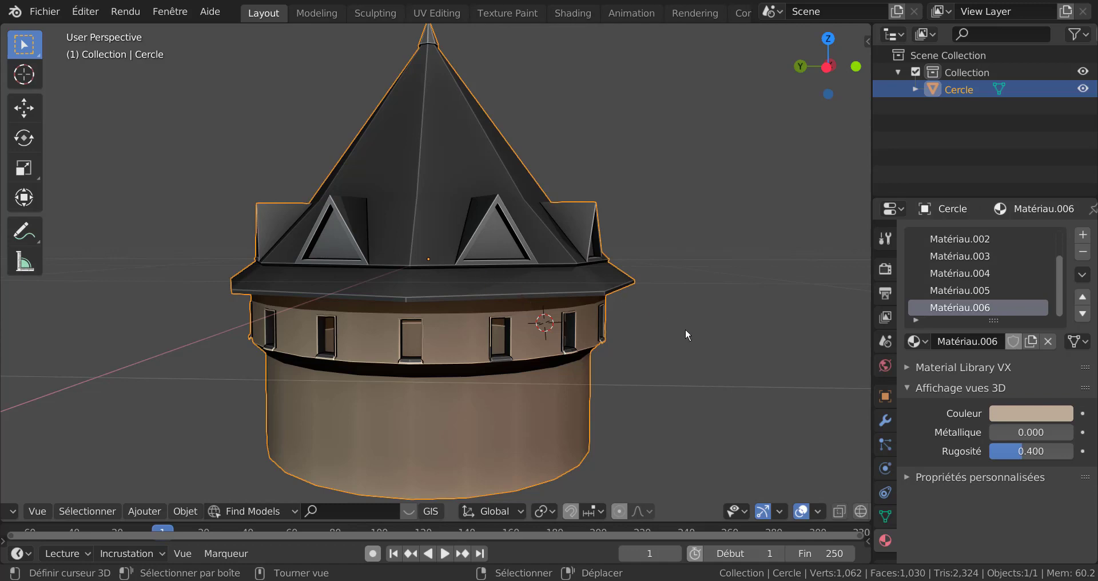
{"action": "scroll", "coordinate": [686, 332], "scroll_direction": "down", "scroll_amount": 2}
{"action": "middle_click_drag", "start_coordinate": [677, 341], "coordinate": [672, 321]}
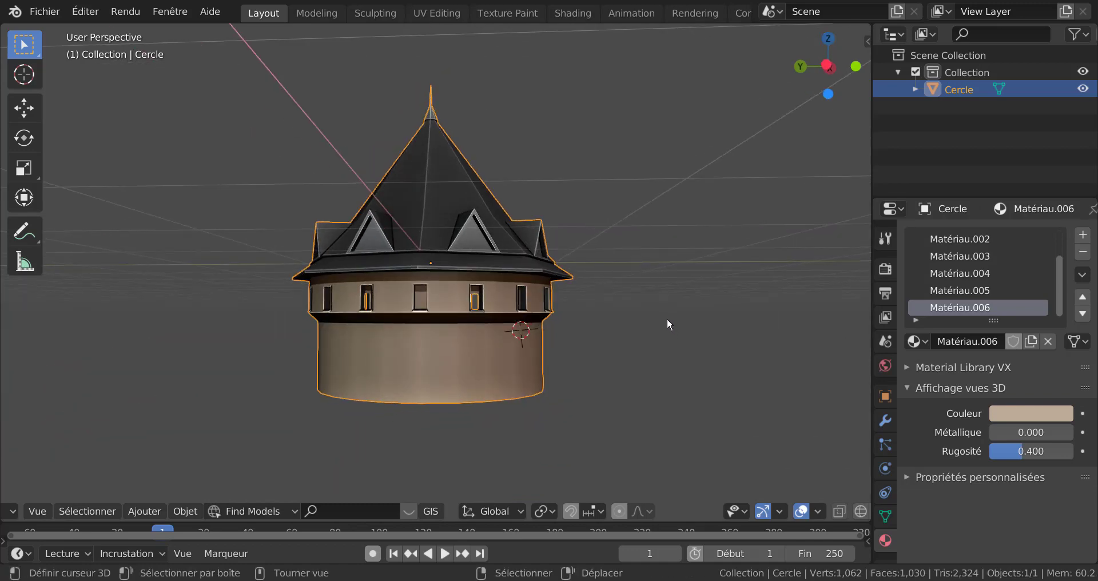
{"action": "key", "text": "KP_1"}
{"action": "scroll", "coordinate": [667, 318], "scroll_direction": "up", "scroll_amount": 3}
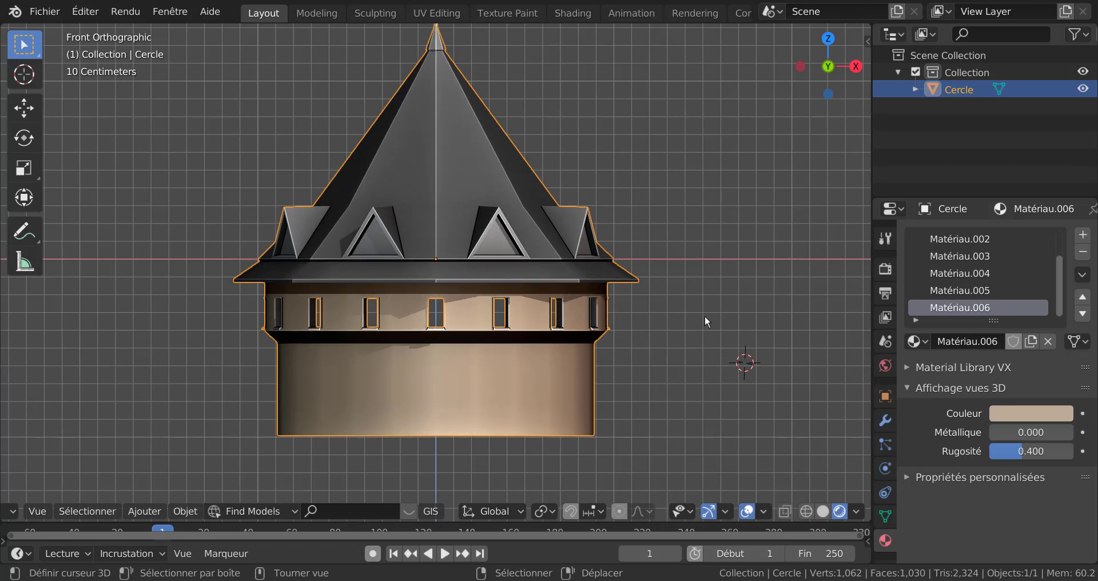
{"action": "middle_click_drag", "start_coordinate": [704, 315], "coordinate": [671, 280]}
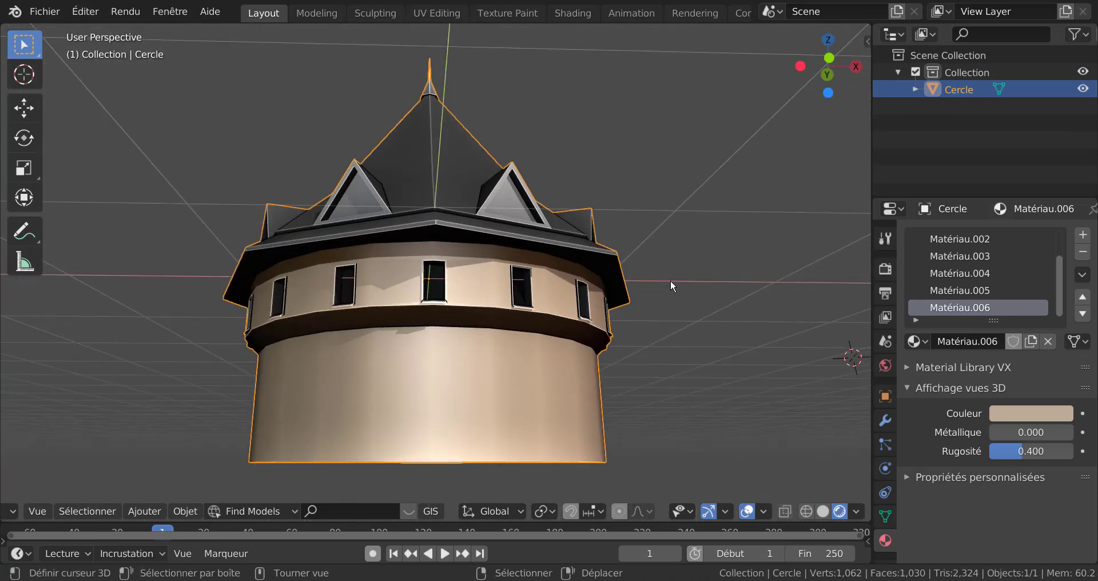
- Select the outer rim face ring of the roof eaves and lower it about 0.030 m along Z
{"action": "key", "text": "Tab"}
{"action": "scroll", "coordinate": [664, 263], "scroll_direction": "up", "scroll_amount": 2}
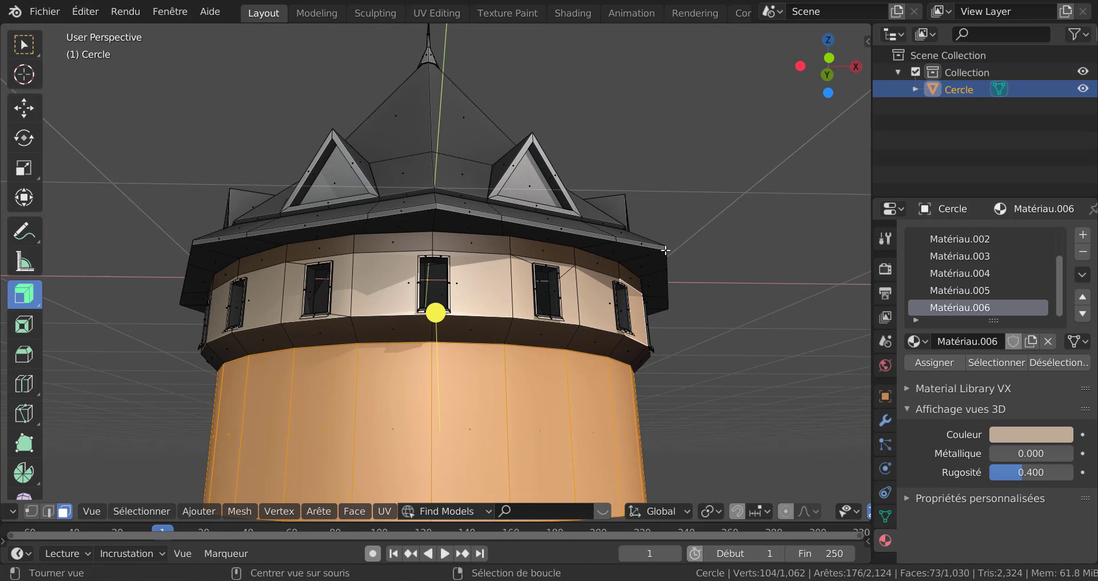
{"action": "left_click", "coordinate": [667, 249], "text": "alt"}
{"action": "middle_click_drag", "start_coordinate": [667, 248], "coordinate": [692, 338]}
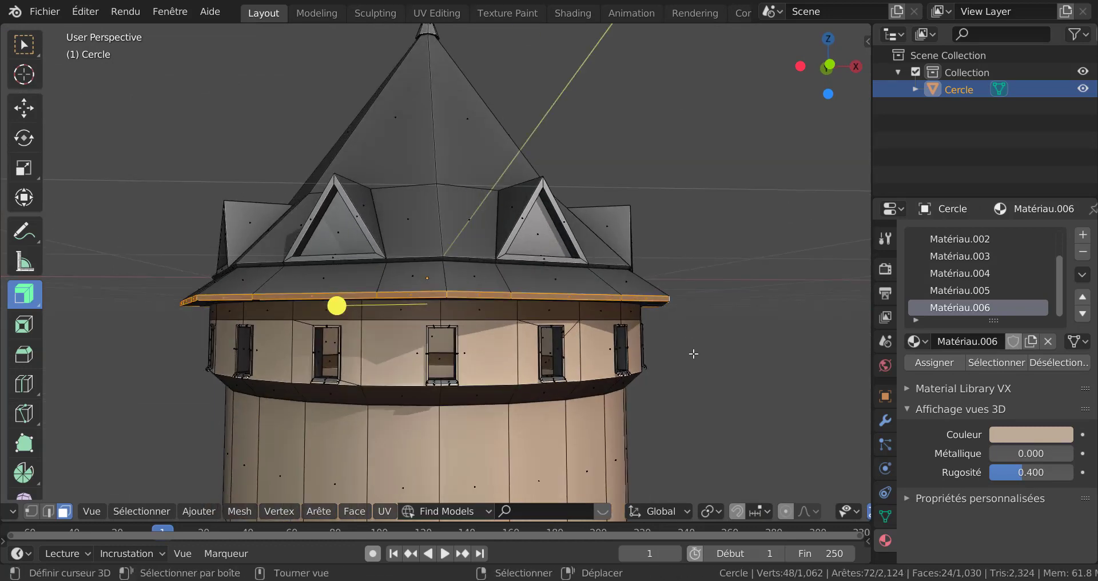
{"action": "key", "text": "g"}
{"action": "key", "text": "z"}
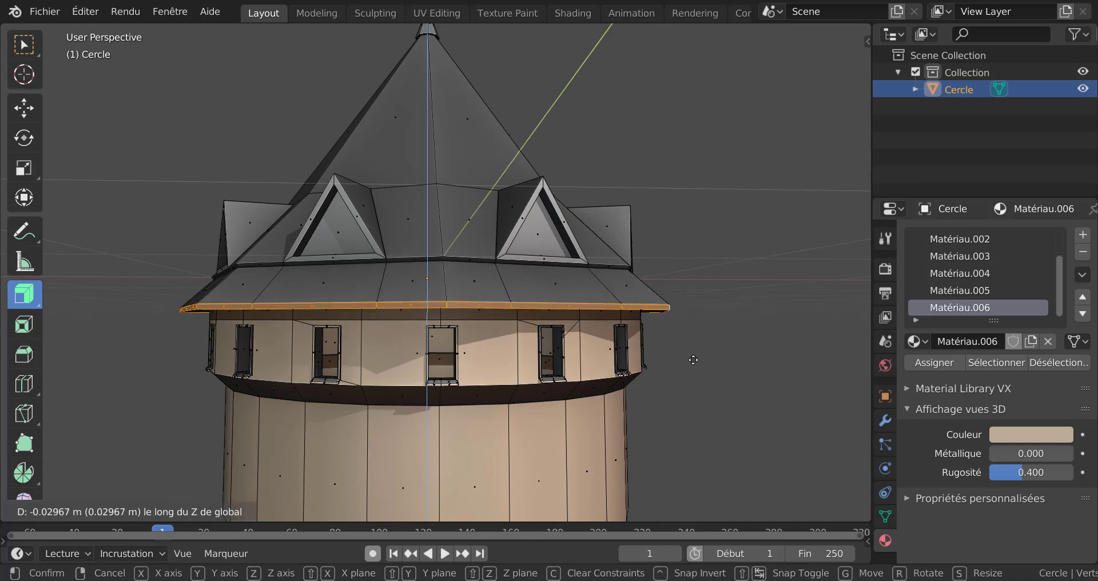
{"action": "left_click", "coordinate": [693, 360]}
{"action": "middle_click_drag", "start_coordinate": [689, 314], "coordinate": [715, 357]}
{"action": "key", "text": "Tab"}
{"action": "key", "text": "Tab"}
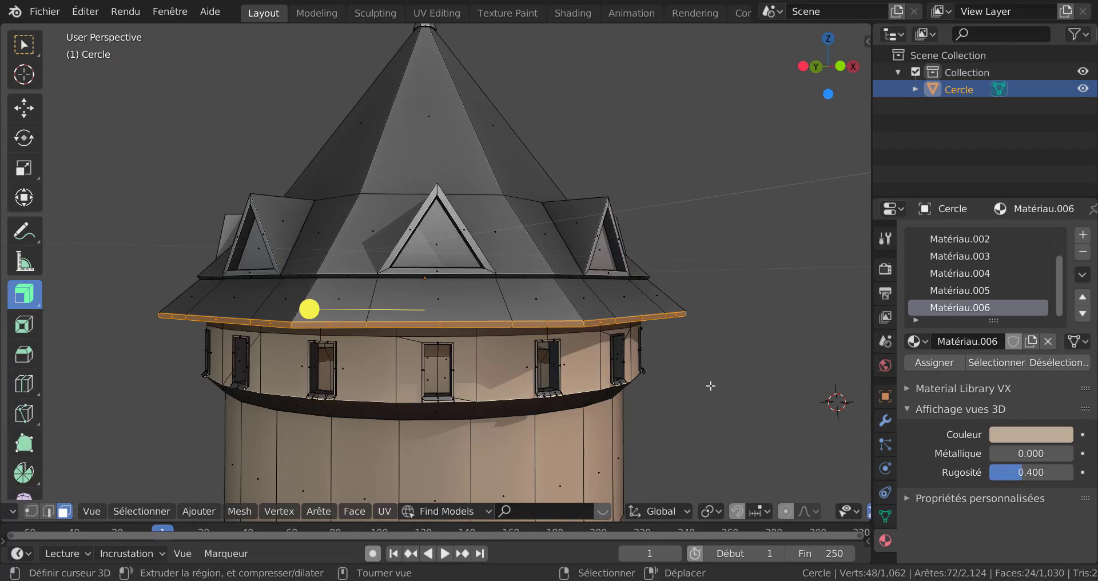
- Raise the eaves rim along Z to flatten the roof overhang and check its slope in Object Mode
{"action": "key", "text": "g"}
{"action": "key", "text": "z"}
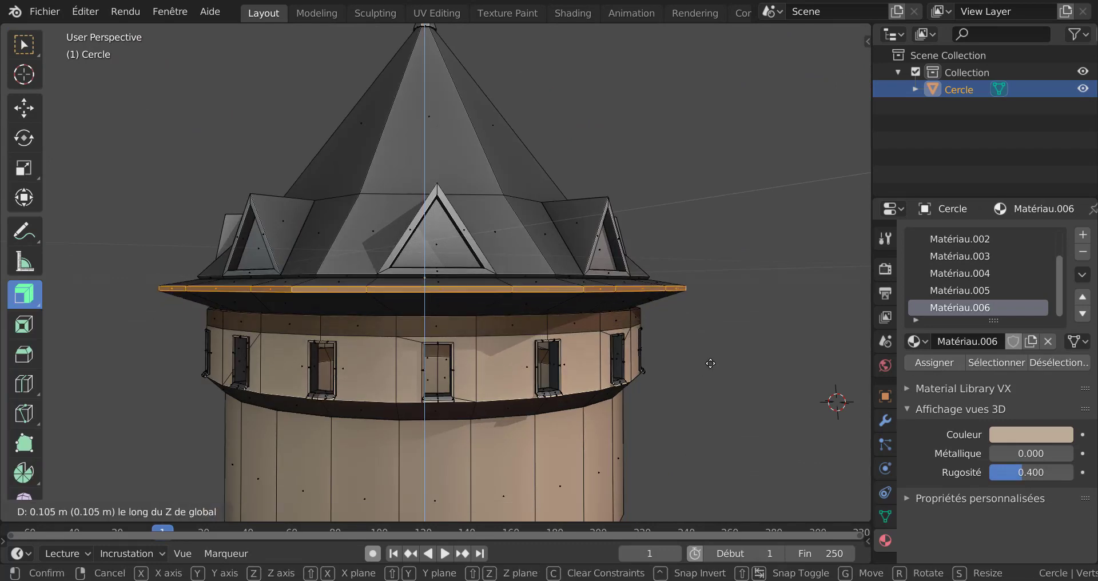
{"action": "left_click", "coordinate": [709, 371]}
{"action": "key", "text": "Tab"}
{"action": "middle_click_drag", "start_coordinate": [708, 376], "coordinate": [760, 350]}
{"action": "key", "text": "Tab"}
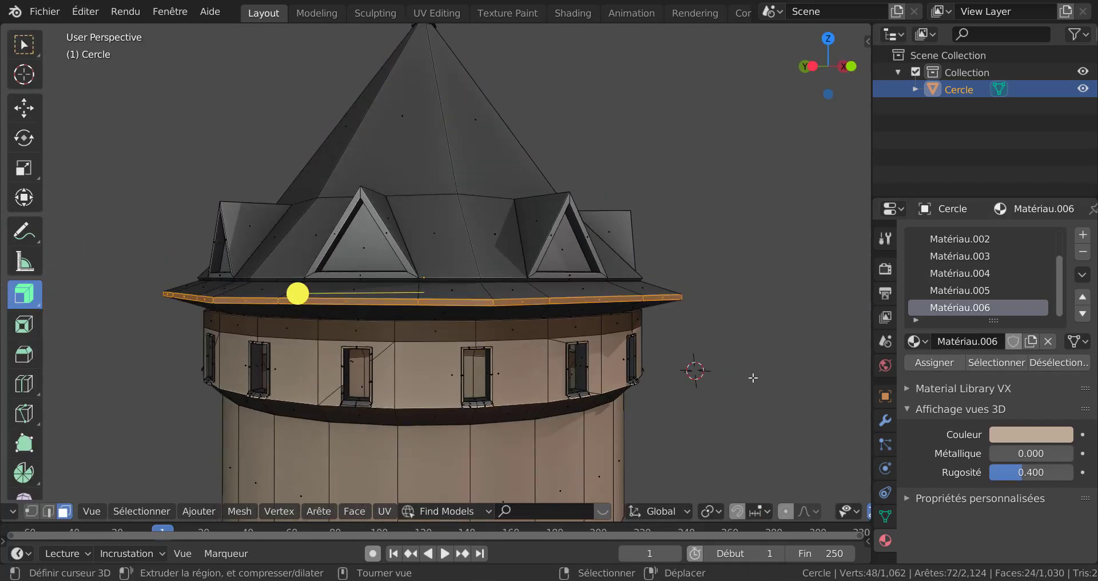
- Lower the eaves rim by 0.0475 m along Z to steepen the roof overhang, and return to Object Mode
{"action": "key", "text": "g"}
{"action": "key", "text": "z"}
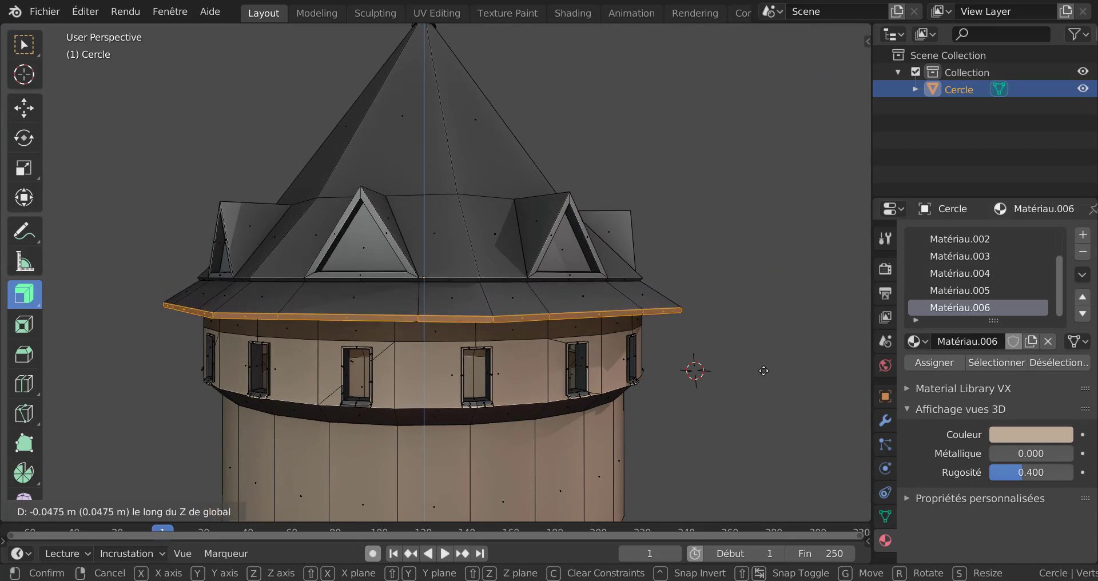
{"action": "left_click", "coordinate": [764, 370]}
{"action": "middle_click_drag", "start_coordinate": [765, 370], "coordinate": [806, 339]}
{"action": "scroll", "coordinate": [716, 324], "scroll_direction": "up", "scroll_amount": 3}
{"action": "scroll", "coordinate": [727, 330], "scroll_direction": "down", "scroll_amount": 5}
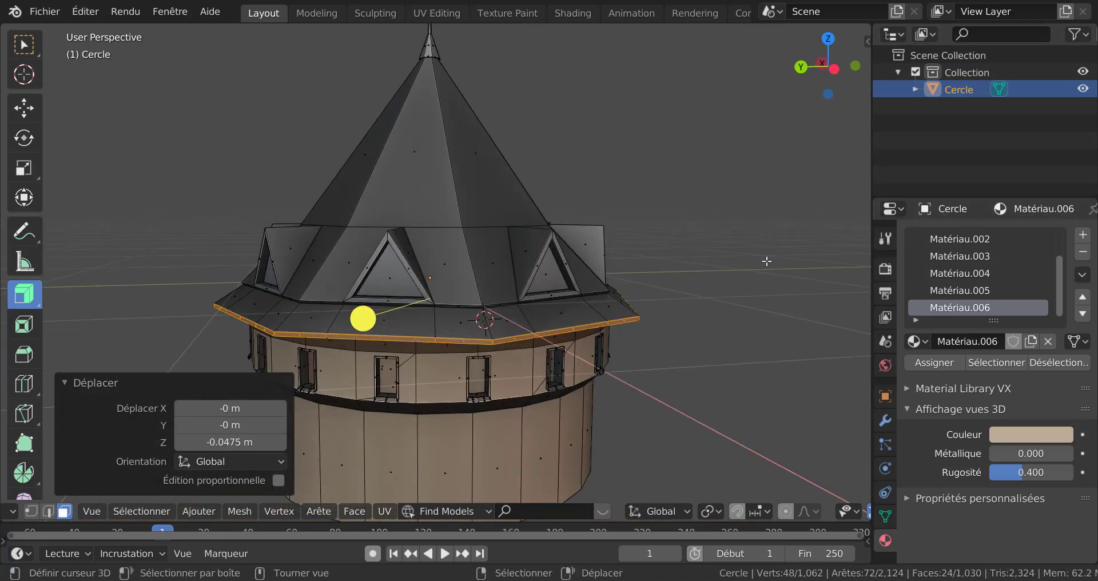
{"action": "key", "text": "Tab"}
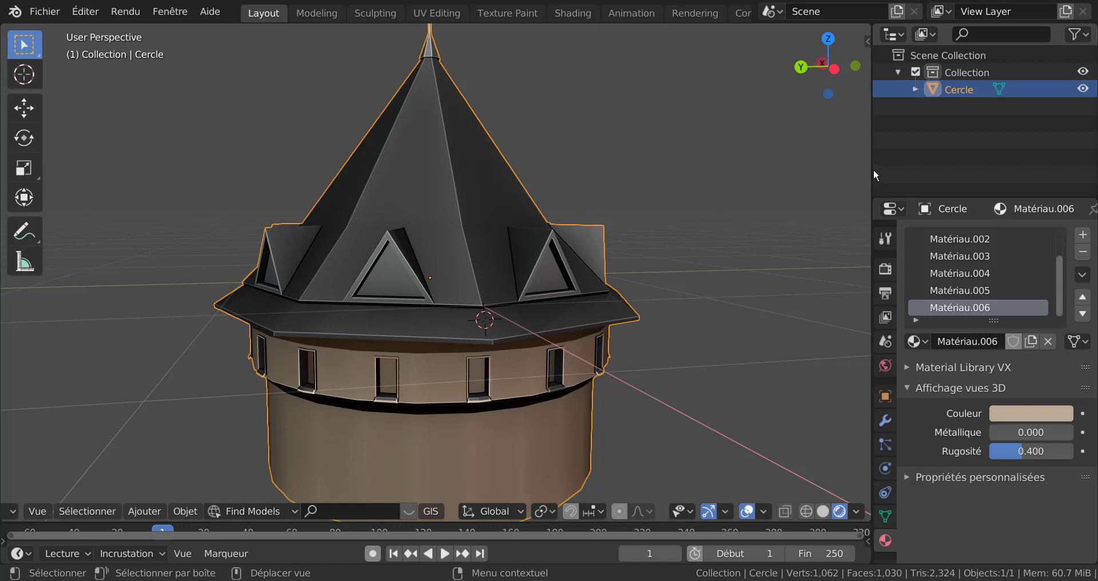
- Widen the 3D viewport further and examine the tower's roof overhang, windows and lower wall from several sides
{"action": "left_click_drag", "start_coordinate": [872, 157], "coordinate": [942, 157]}
{"action": "scroll", "coordinate": [825, 302], "scroll_direction": "down", "scroll_amount": 2}
{"action": "middle_click_drag", "start_coordinate": [788, 311], "coordinate": [745, 309]}
{"action": "key", "text": "Tab"}
{"action": "key", "text": "Tab"}
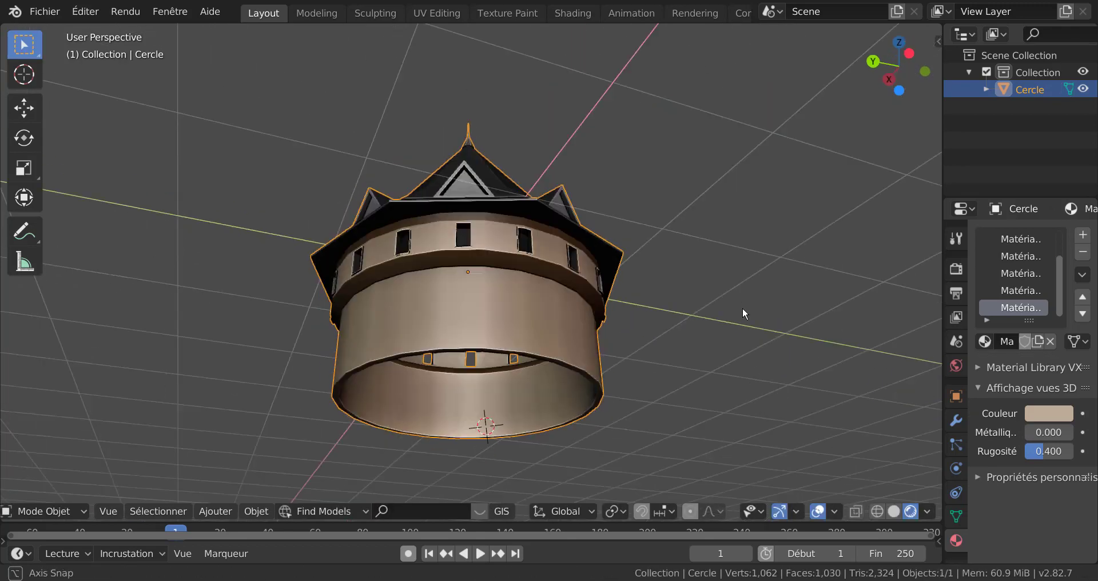
{"action": "middle_click_drag", "start_coordinate": [484, 325], "coordinate": [514, 356]}
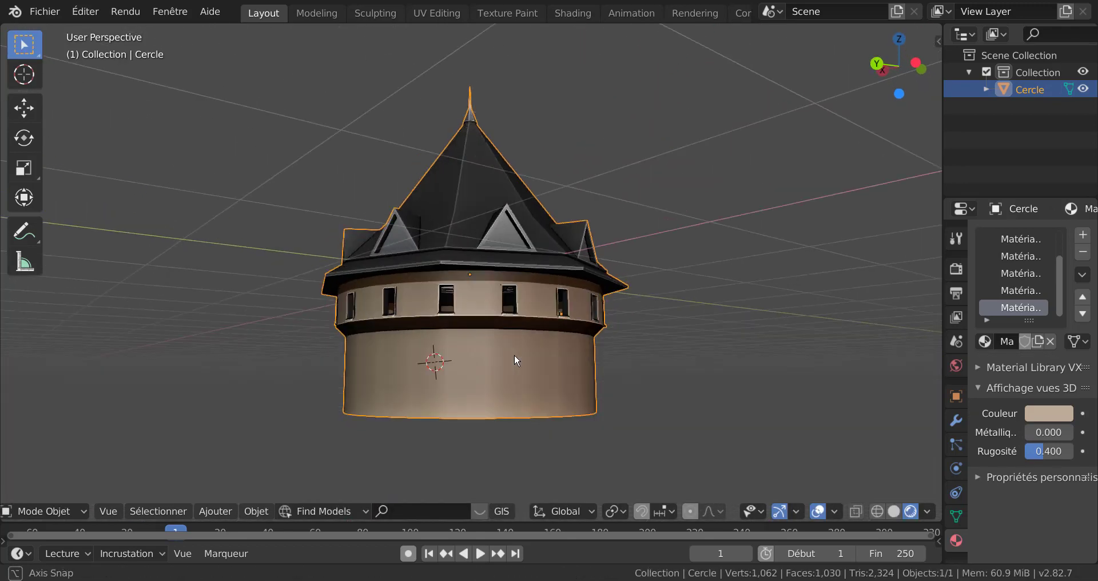
{"action": "middle_click_drag", "start_coordinate": [737, 373], "coordinate": [695, 372]}
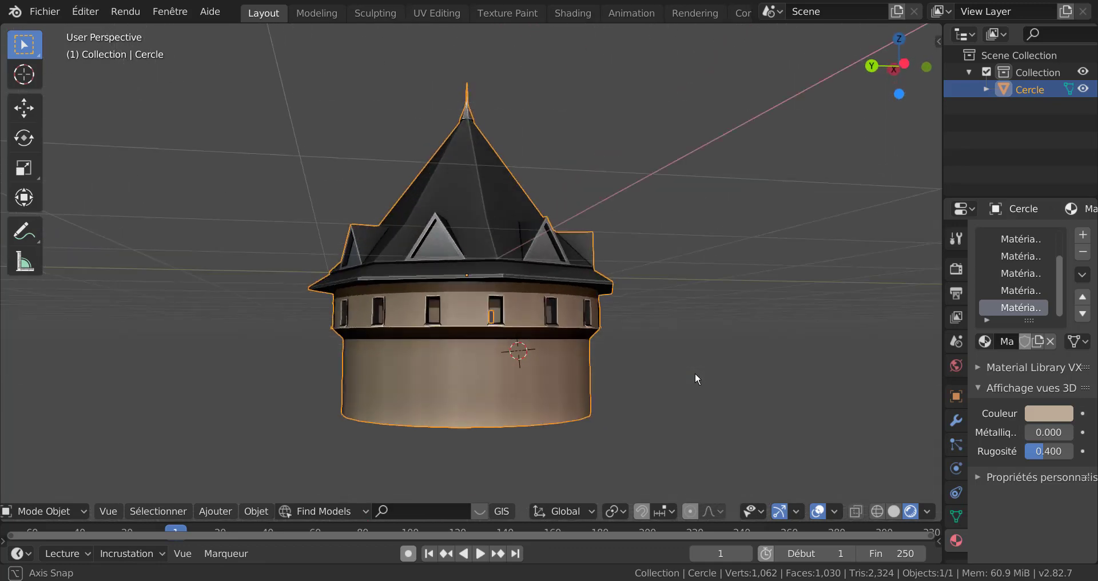
{"action": "scroll", "coordinate": [695, 372], "scroll_direction": "up", "scroll_amount": 3}
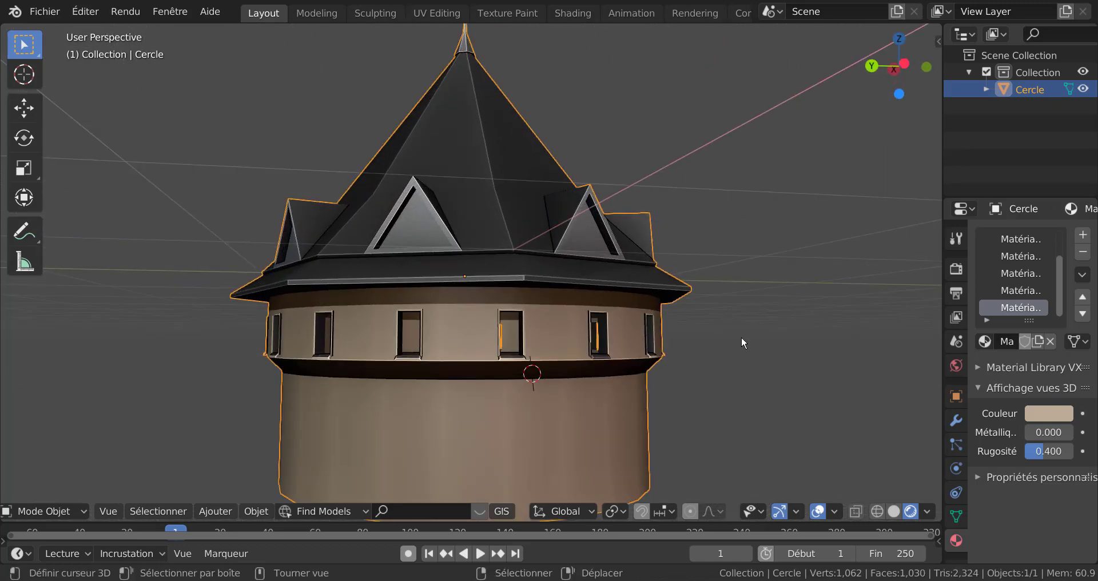
{"action": "middle_click_drag", "start_coordinate": [742, 336], "coordinate": [753, 345]}
{"action": "scroll", "coordinate": [753, 344], "scroll_direction": "down", "scroll_amount": 1}
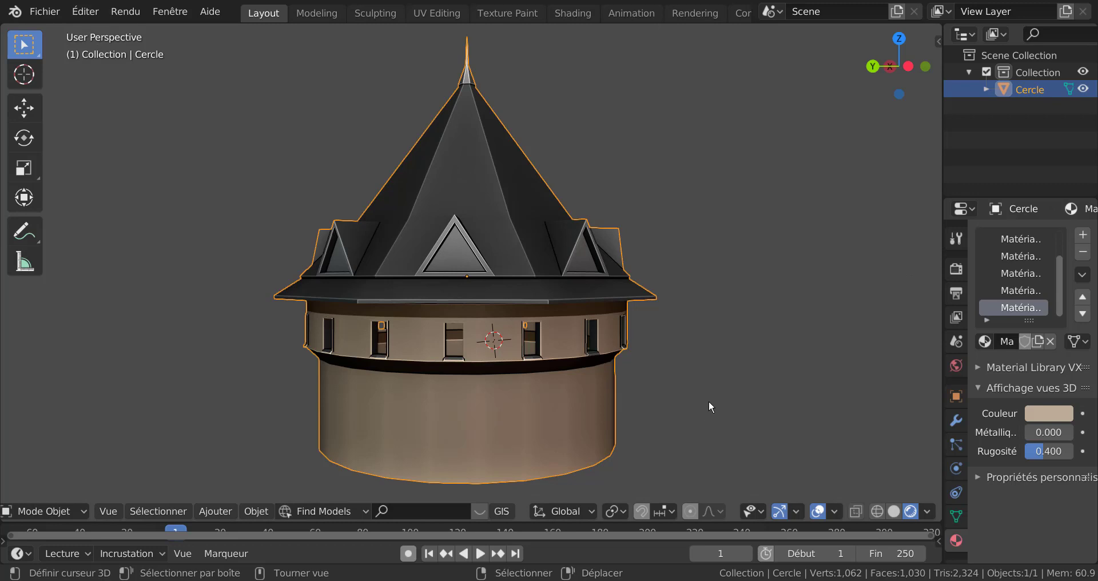
{"action": "scroll", "coordinate": [713, 397], "scroll_direction": "up", "scroll_amount": 1}
{"action": "scroll", "coordinate": [714, 396], "scroll_direction": "down", "scroll_amount": 1}
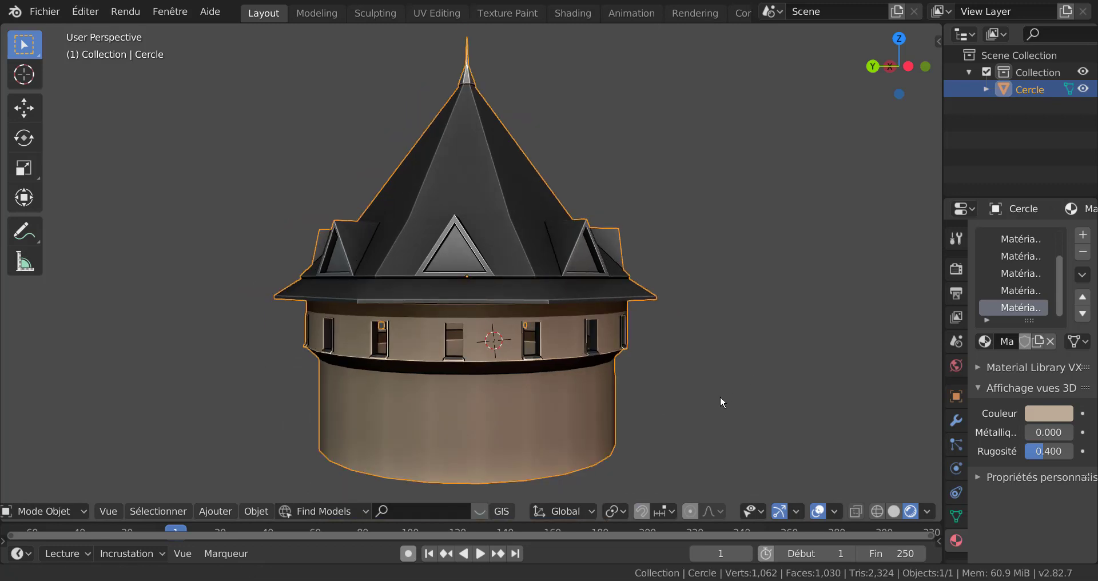
{"action": "middle_click_drag", "start_coordinate": [720, 396], "coordinate": [718, 406]}
{"action": "middle_click_drag", "start_coordinate": [544, 373], "coordinate": [538, 362]}
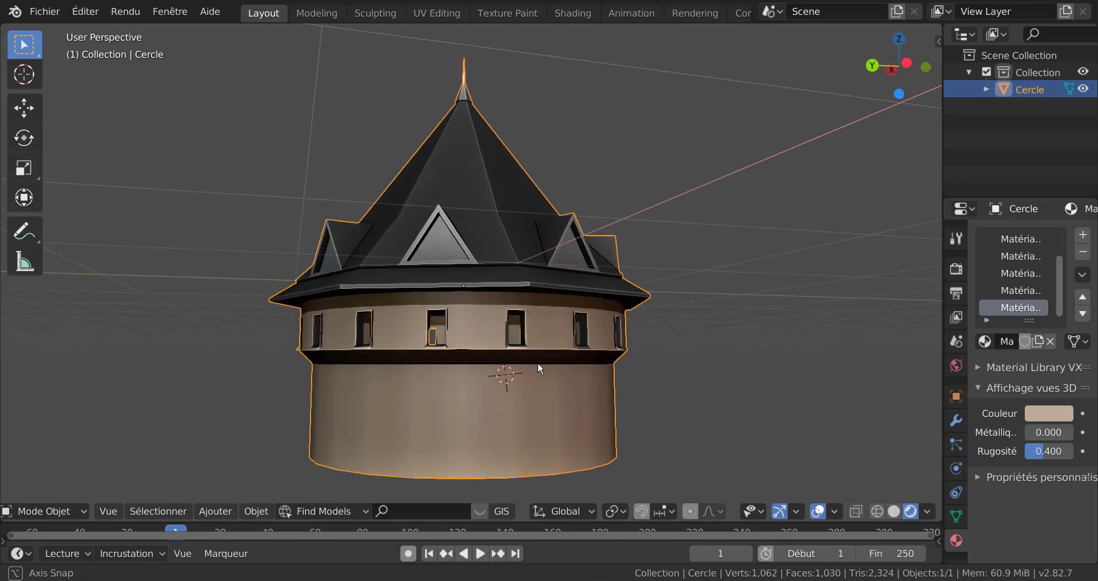
{"action": "scroll", "coordinate": [564, 383], "scroll_direction": "down", "scroll_amount": 1}
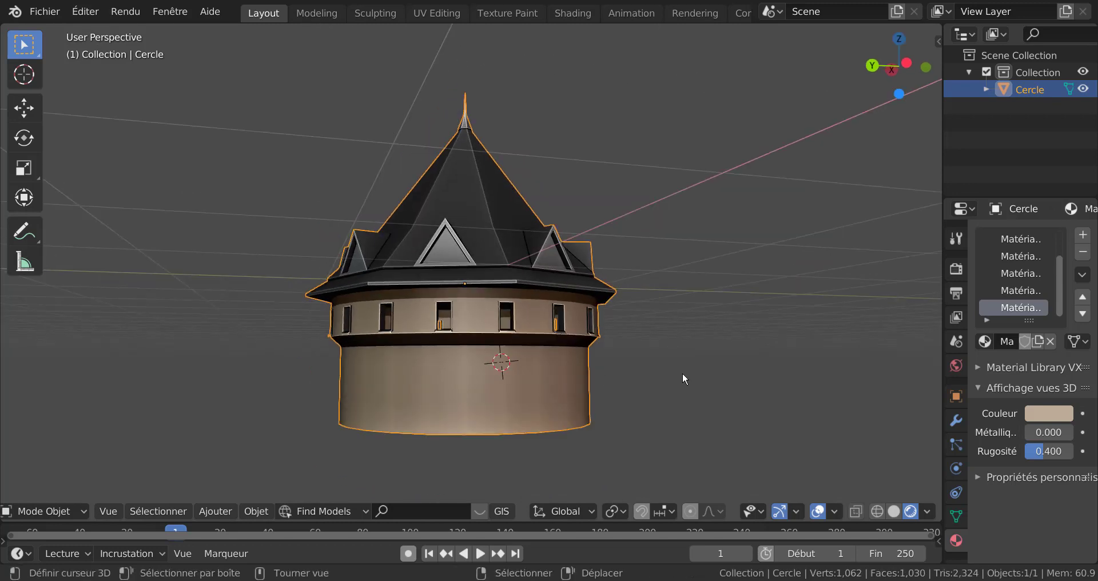
{"action": "middle_click_drag", "start_coordinate": [713, 380], "coordinate": [695, 347]}
{"action": "scroll", "coordinate": [574, 382], "scroll_direction": "up", "scroll_amount": 1}
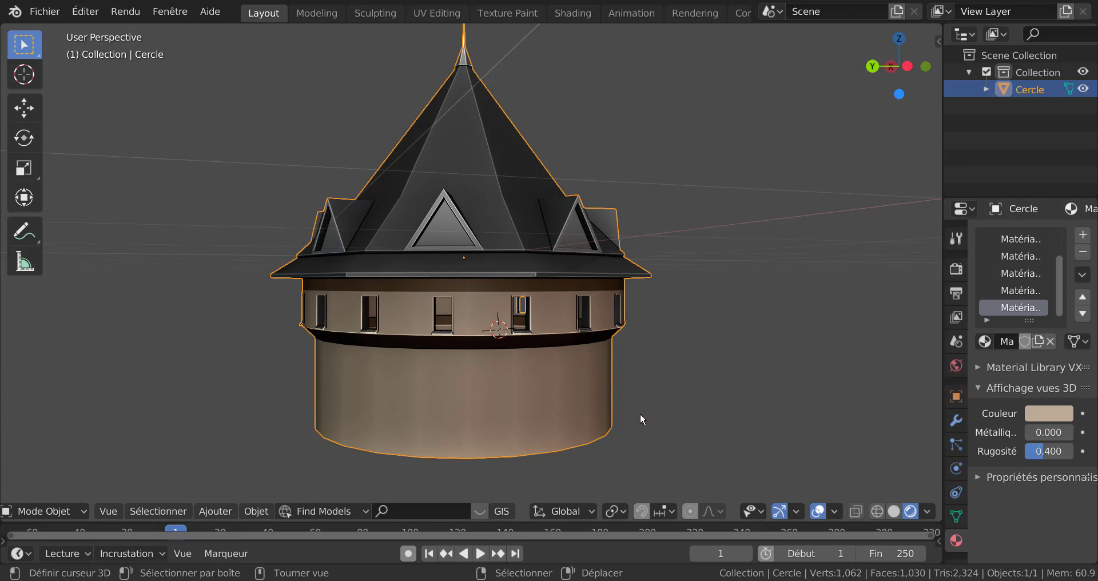
- Select the face ring along the bottom edge of the tower's lower wall in Edit Mode
{"action": "scroll", "coordinate": [640, 413], "scroll_direction": "down", "scroll_amount": 4}
{"action": "middle_click_drag", "start_coordinate": [626, 407], "coordinate": [590, 361]}
{"action": "key", "text": "Tab"}
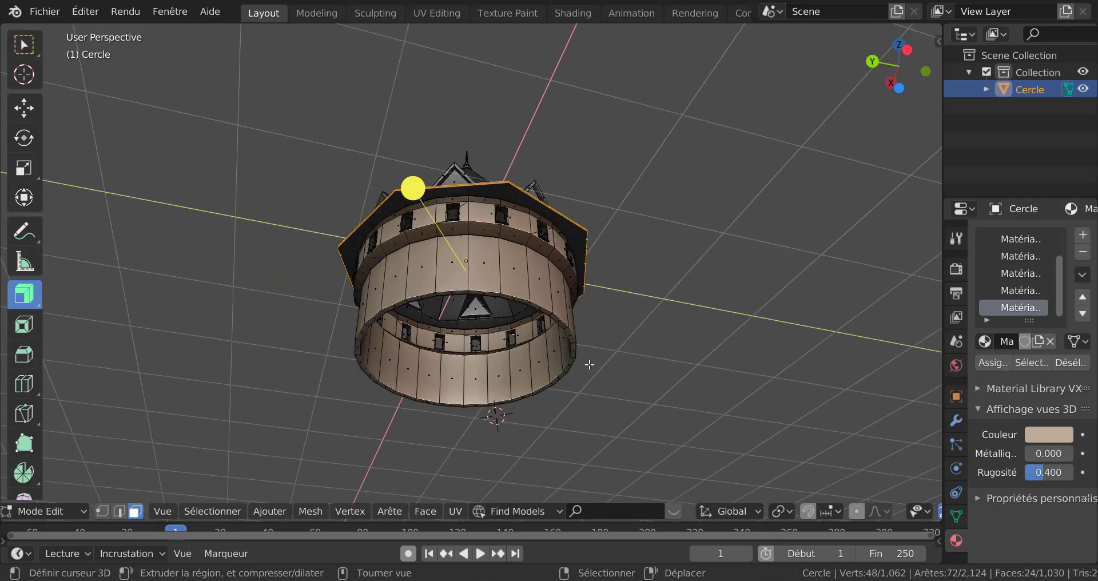
{"action": "left_click", "coordinate": [573, 339], "text": "alt"}
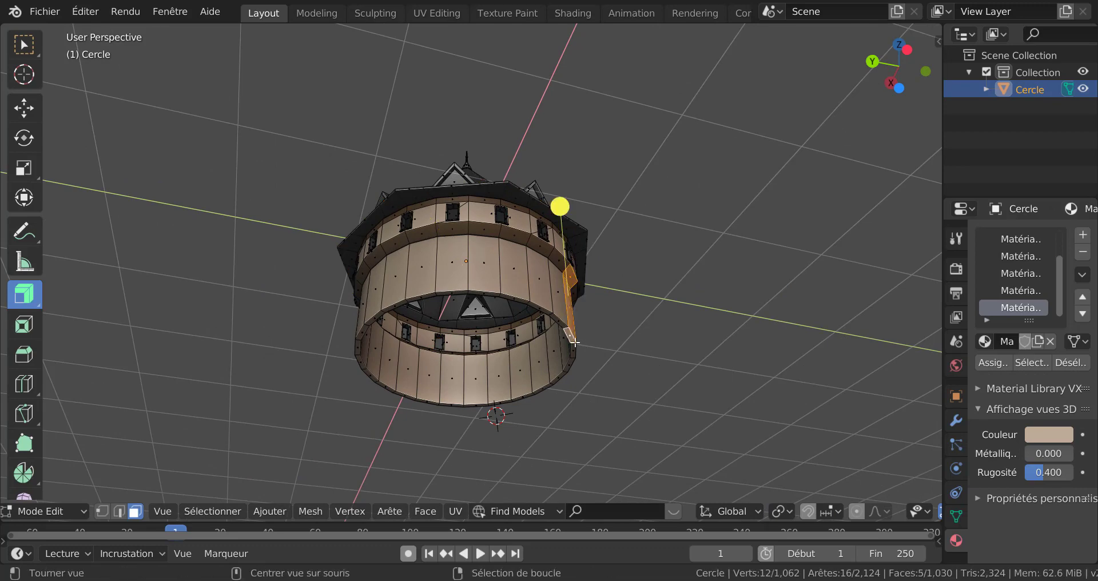
{"action": "left_click", "coordinate": [573, 346], "text": "alt"}
{"action": "scroll", "coordinate": [663, 330], "scroll_direction": "down", "scroll_amount": 3}
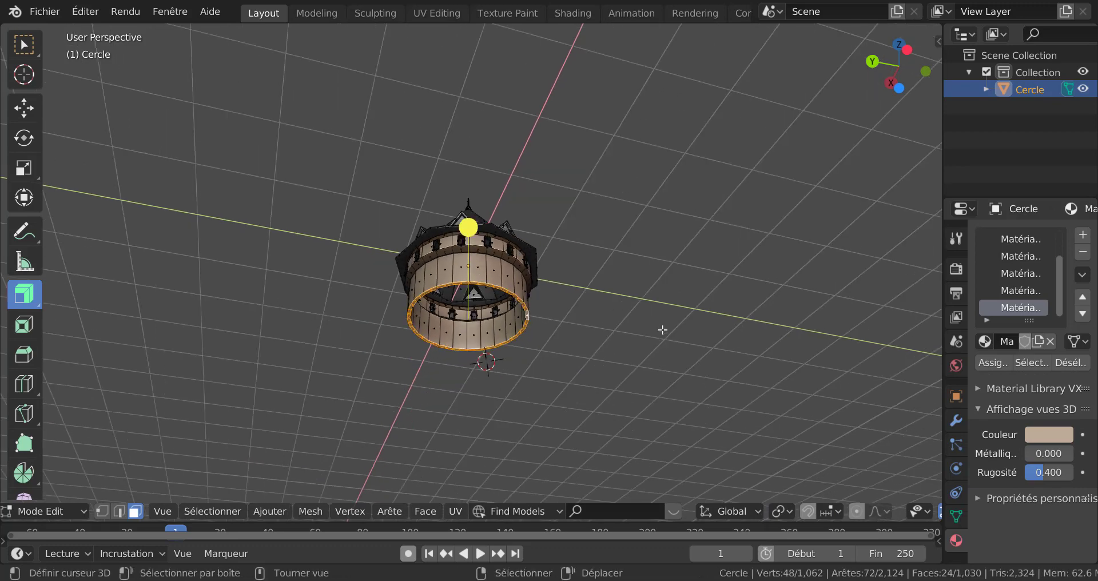
- In front view, lower the wall's bottom face ring about 3.52 m along Z to lengthen the tower
{"action": "key", "text": "KP_1"}
{"action": "middle_click_drag", "start_coordinate": [628, 377], "coordinate": [609, 277], "text": "shift"}
{"action": "key", "text": "e"}
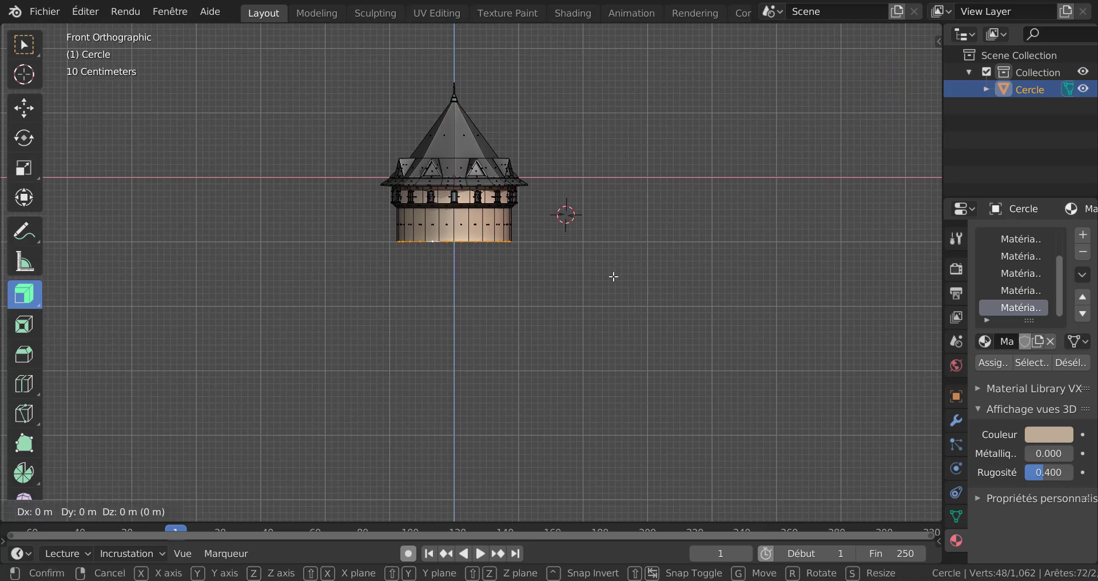
{"action": "key", "text": "z"}
{"action": "left_click", "coordinate": [600, 504]}
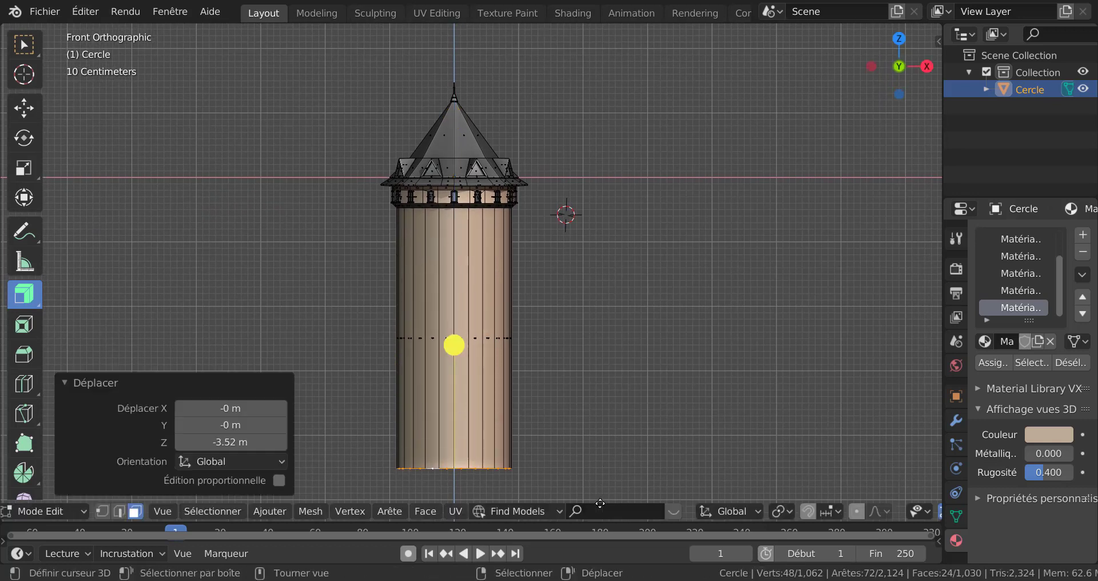
- Lower the bottom ring another 0.993 m or so along Z and scale it by about 1.103 to taper the wall
{"action": "middle_click_drag", "start_coordinate": [600, 503], "coordinate": [626, 383], "text": "shift"}
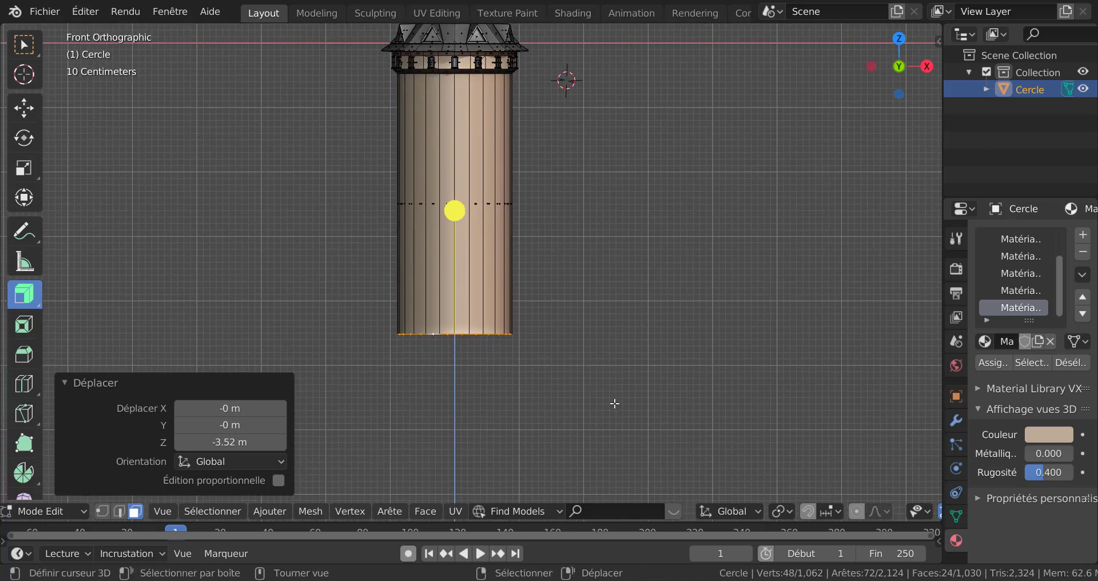
{"action": "key", "text": "g"}
{"action": "key", "text": "z"}
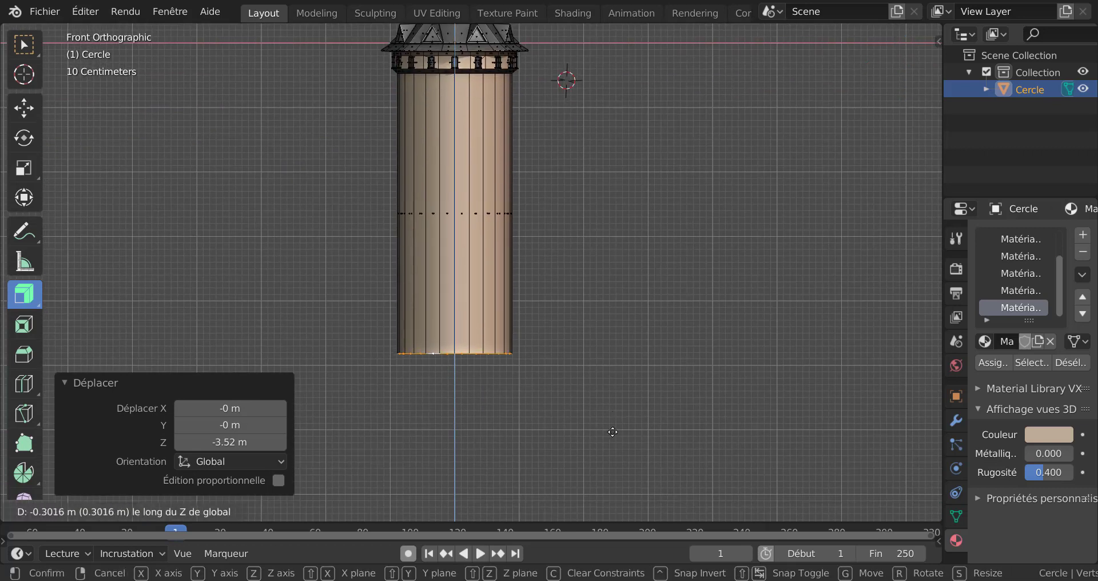
{"action": "left_click", "coordinate": [612, 456]}
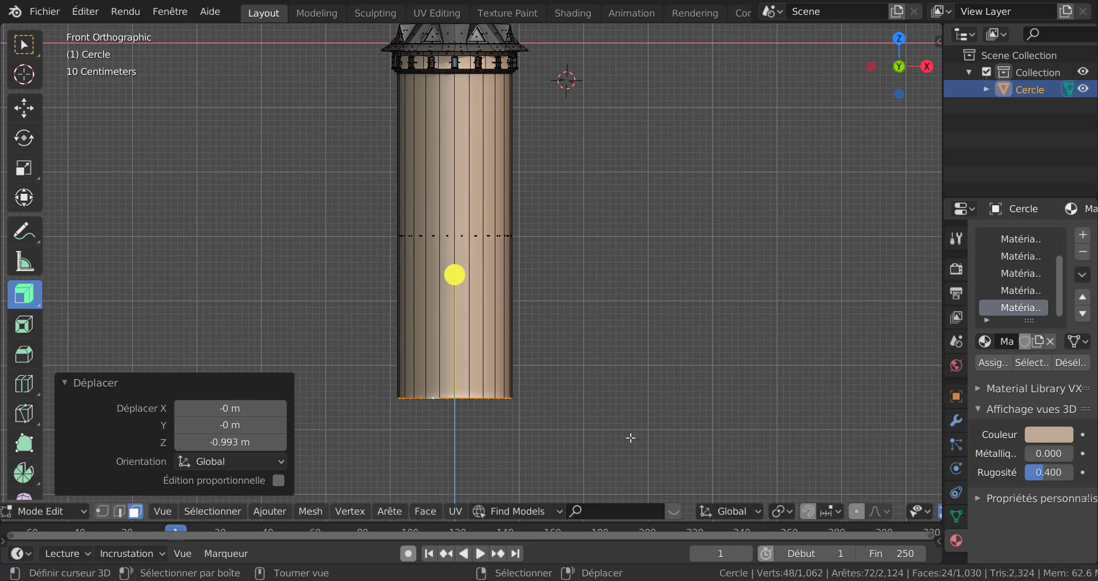
{"action": "key", "text": "s"}
{"action": "left_click", "coordinate": [649, 441]}
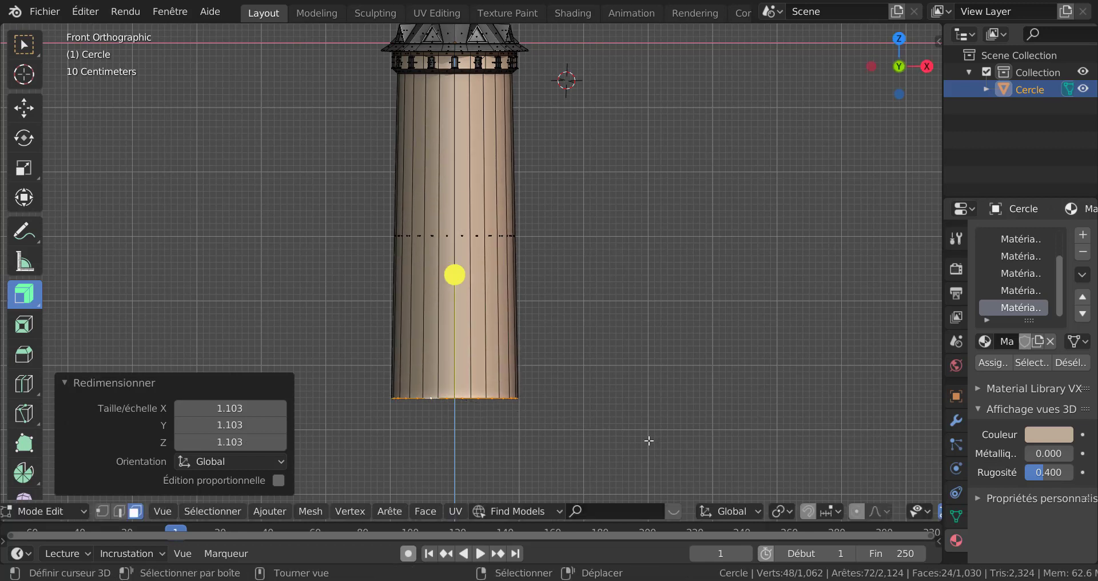
- Extrude the bottom ring about 0.245 m down along Z and scale it by about 1.132 to form a flared ledge
{"action": "scroll", "coordinate": [632, 383], "scroll_direction": "down", "scroll_amount": 1}
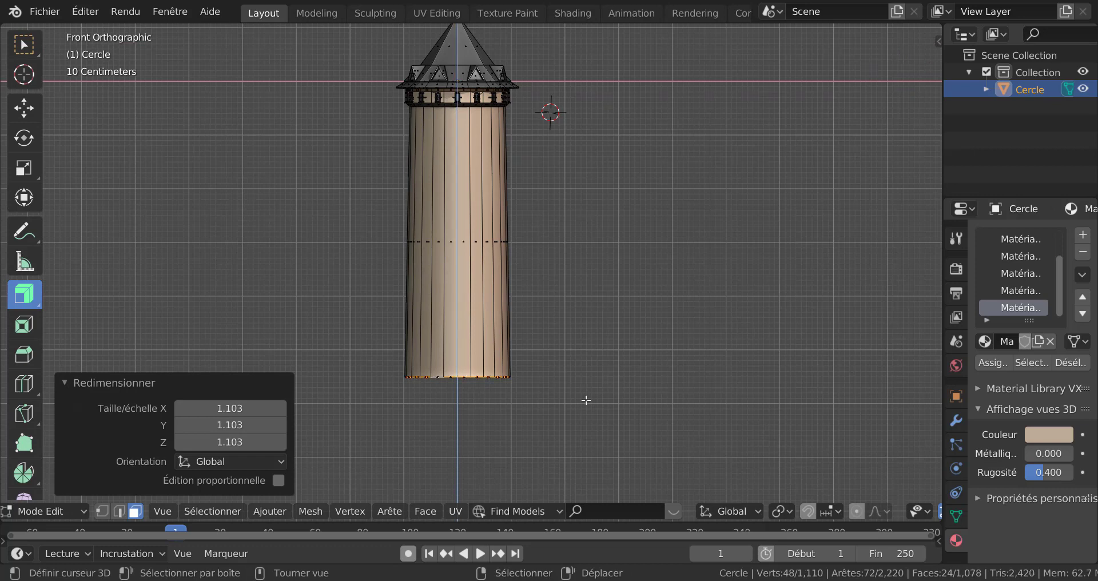
{"action": "key", "text": "e"}
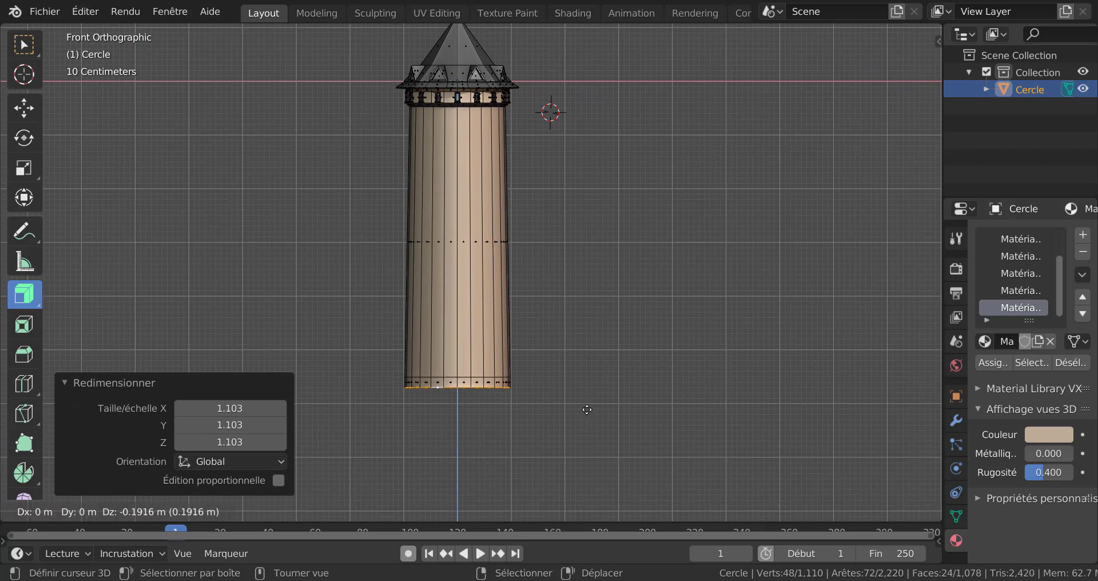
{"action": "right_click", "coordinate": [583, 411]}
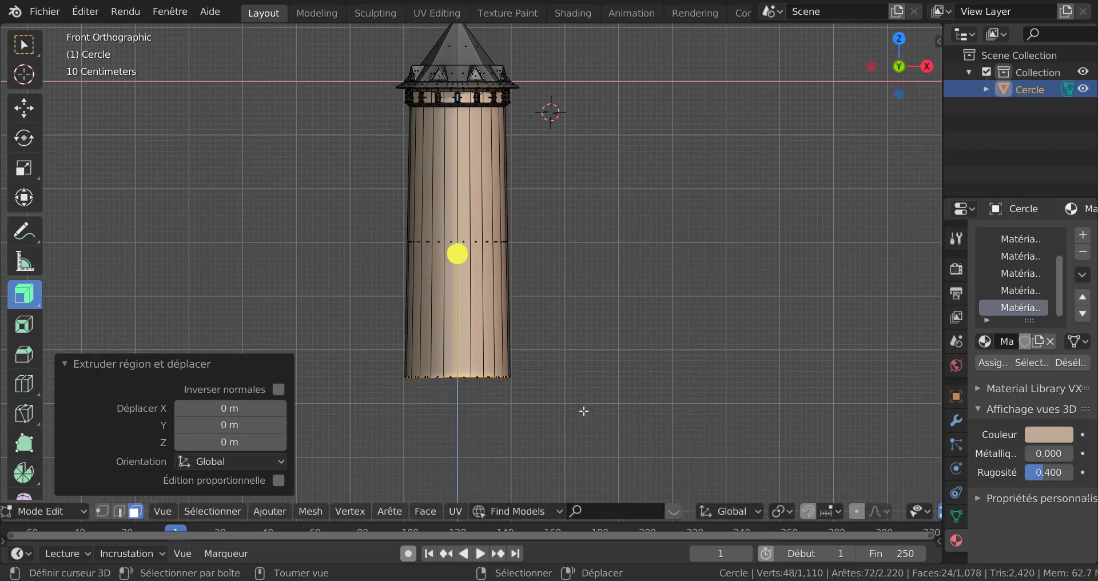
{"action": "key", "text": "g"}
{"action": "key", "text": "z"}
{"action": "left_click", "coordinate": [601, 415]}
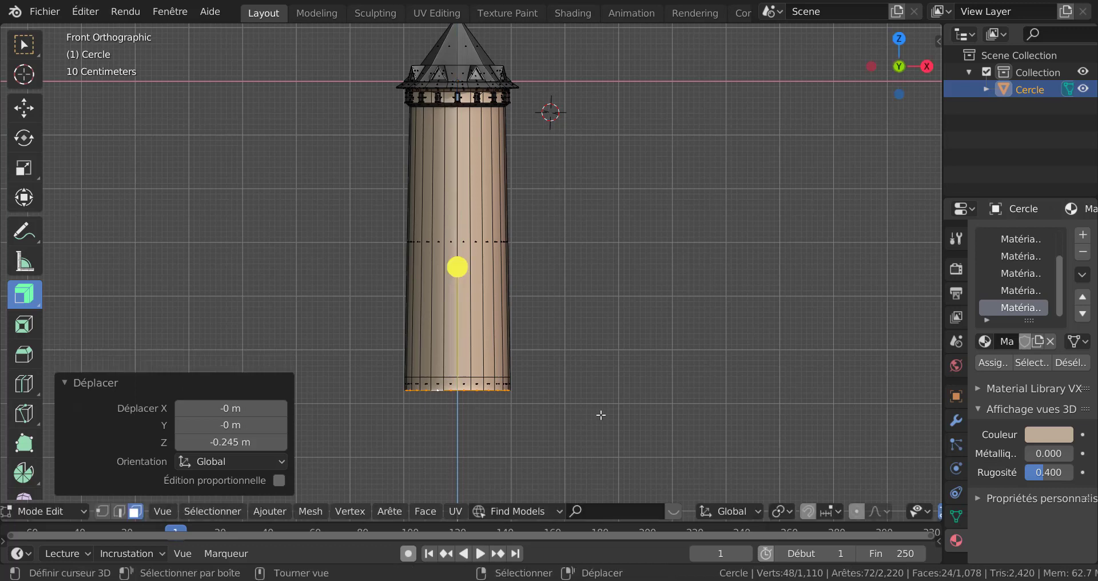
{"action": "key", "text": "s"}
{"action": "left_click", "coordinate": [622, 429]}
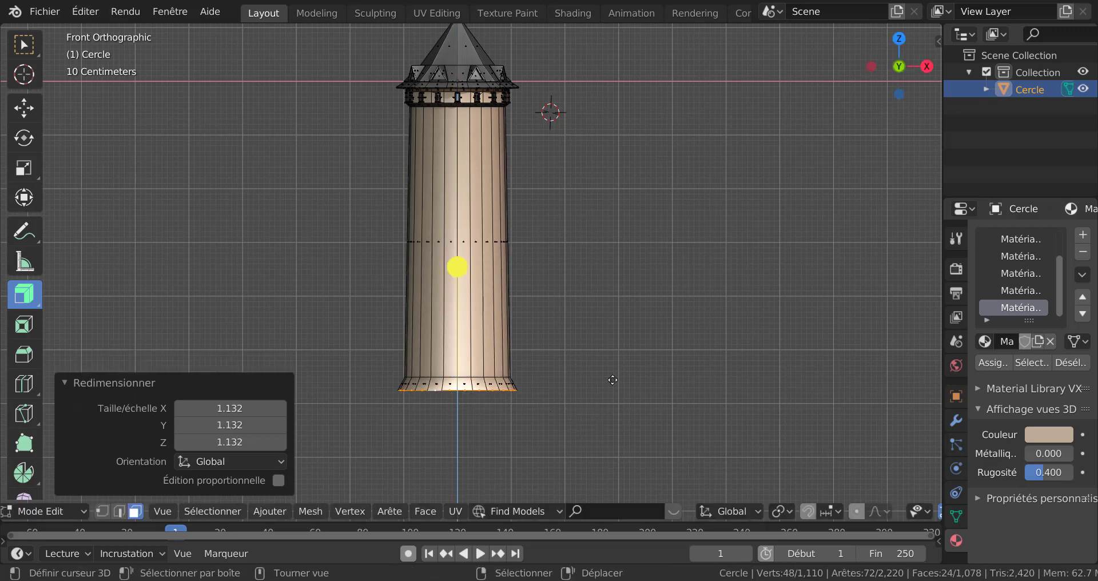
- Extrude the flared ring about 1.19 m down as a base, scale its bottom by about 1.063, and return to Object Mode
{"action": "key", "text": "e"}
{"action": "left_click", "coordinate": [613, 438]}
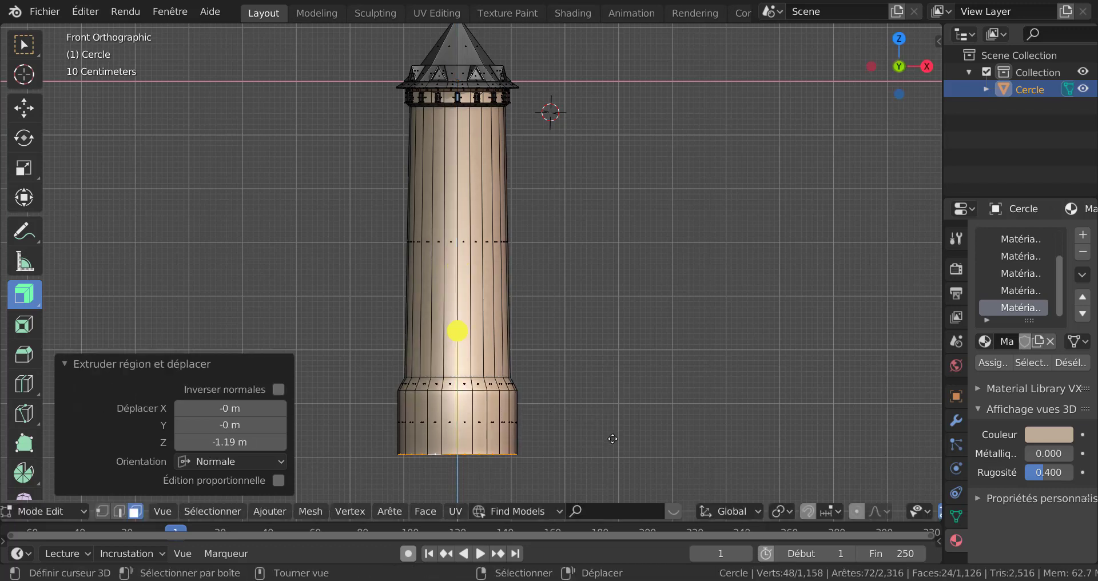
{"action": "key", "text": "s"}
{"action": "left_click", "coordinate": [640, 446]}
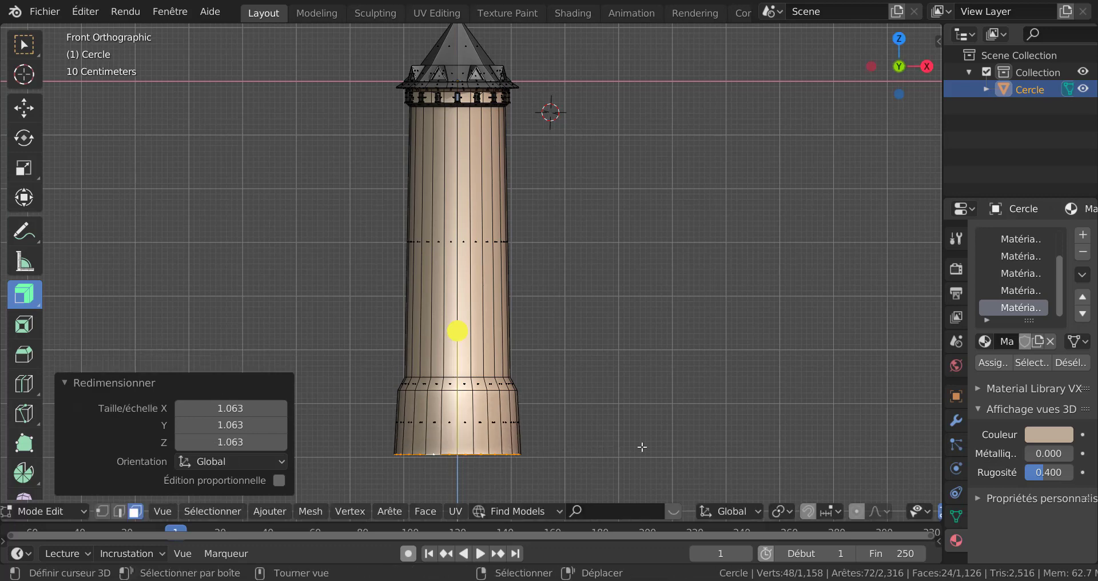
{"action": "middle_click_drag", "start_coordinate": [642, 447], "coordinate": [624, 419]}
{"action": "key", "text": "Tab"}
- Examine the lengthened tower's overall proportions, flared base, roof and window band in perspective and front view
{"action": "scroll", "coordinate": [616, 416], "scroll_direction": "up", "scroll_amount": 2}
{"action": "middle_click_drag", "start_coordinate": [501, 236], "coordinate": [517, 289]}
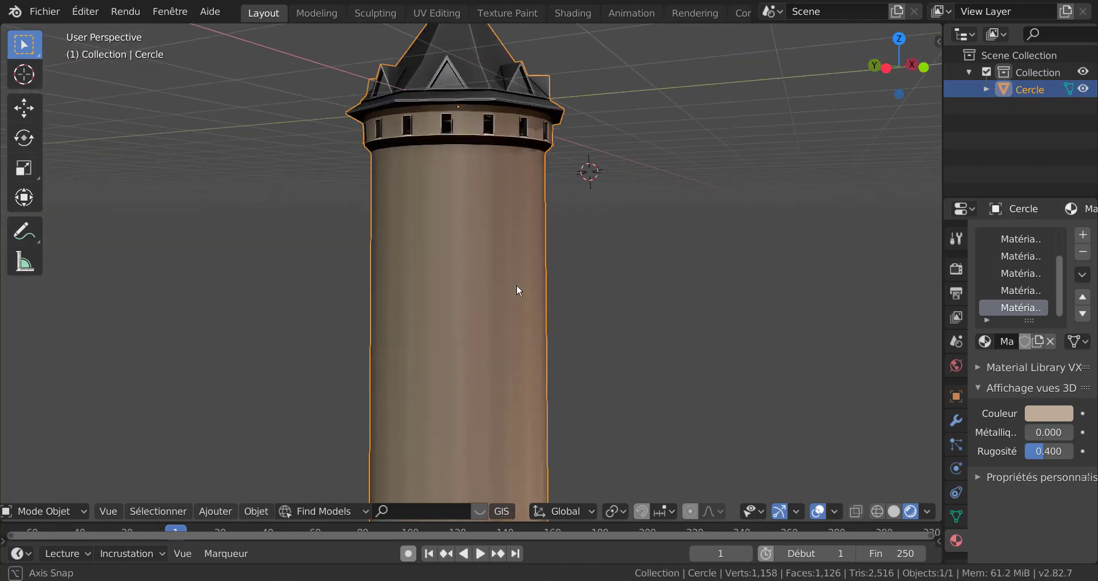
{"action": "scroll", "coordinate": [478, 257], "scroll_direction": "down", "scroll_amount": 4}
{"action": "middle_click_drag", "start_coordinate": [478, 258], "coordinate": [526, 313]}
{"action": "scroll", "coordinate": [526, 313], "scroll_direction": "up", "scroll_amount": 2}
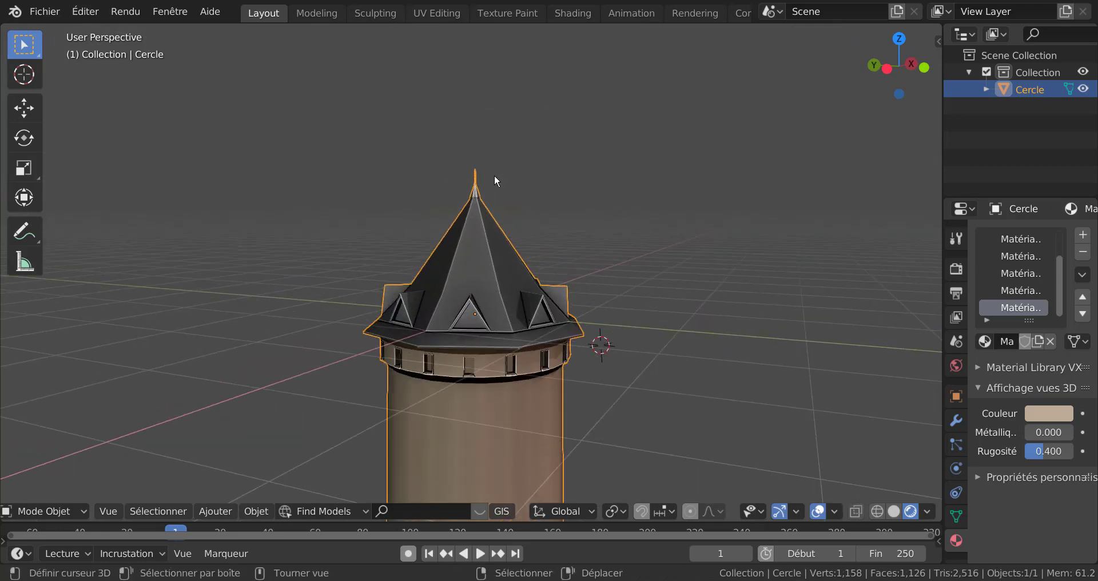
{"action": "scroll", "coordinate": [598, 362], "scroll_direction": "down", "scroll_amount": 5}
{"action": "middle_click_drag", "start_coordinate": [571, 369], "coordinate": [457, 301]}
{"action": "middle_click_drag", "start_coordinate": [500, 363], "coordinate": [560, 356]}
{"action": "key", "text": "KP_1"}
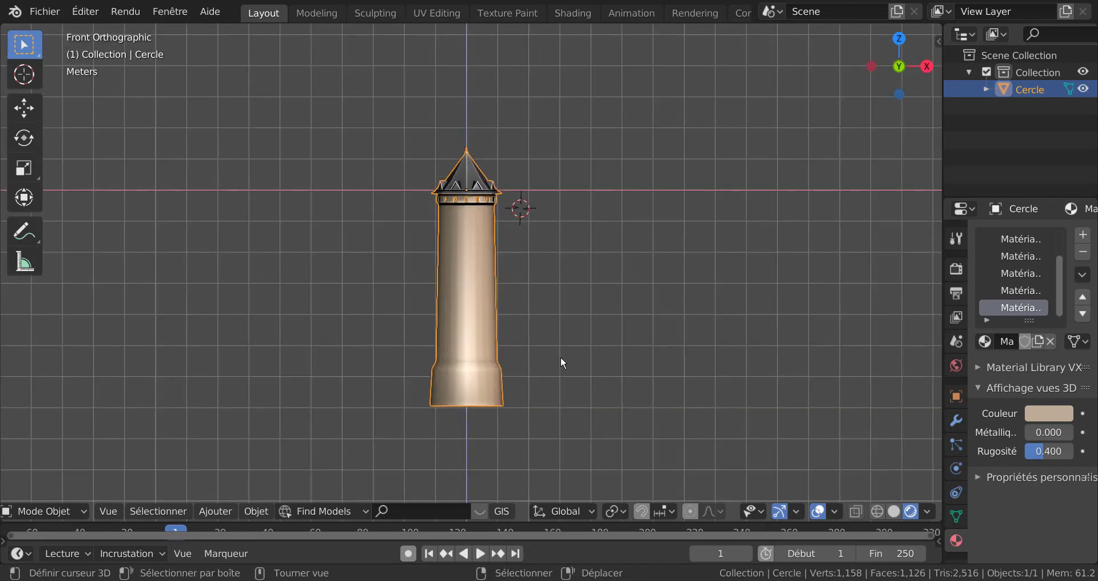
{"action": "scroll", "coordinate": [561, 359], "scroll_direction": "up", "scroll_amount": 1}
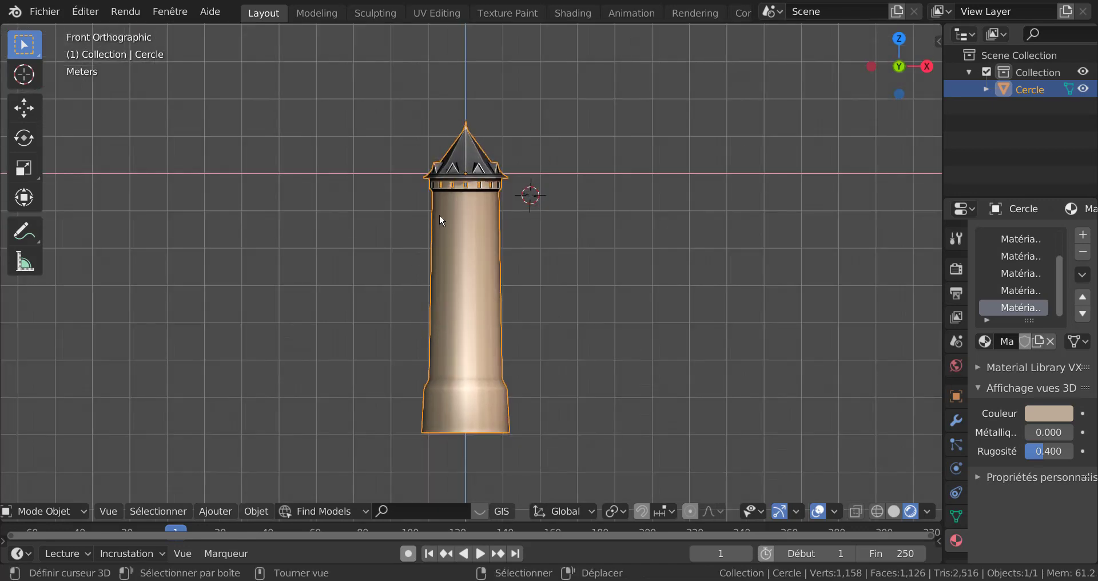
{"action": "middle_click_drag", "start_coordinate": [558, 413], "coordinate": [518, 413], "text": "shift"}
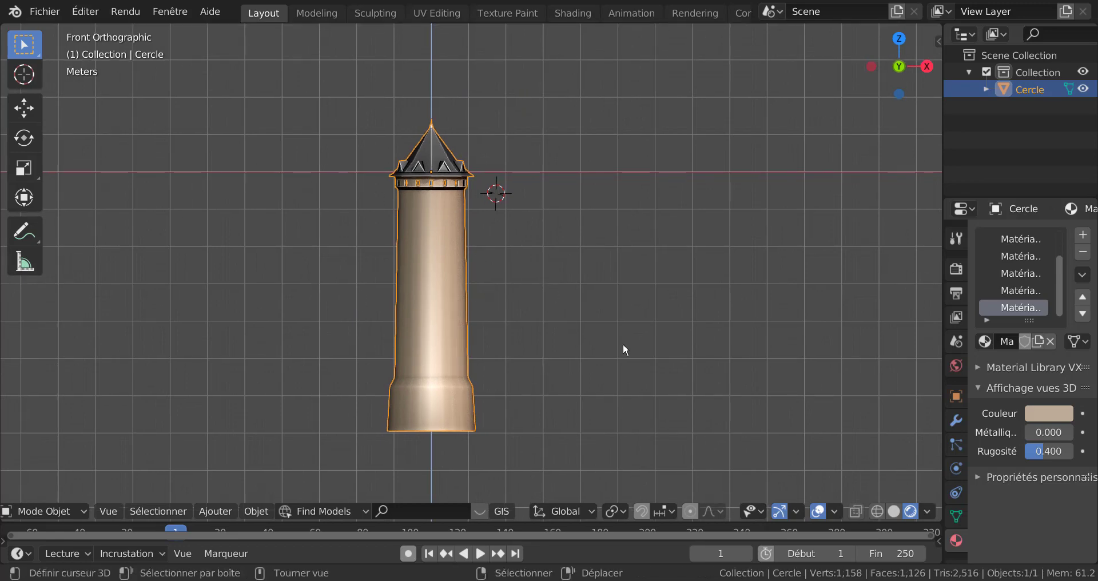
{"action": "scroll", "coordinate": [624, 349], "scroll_direction": "up", "scroll_amount": 1}
{"action": "middle_click_drag", "start_coordinate": [613, 317], "coordinate": [645, 399], "text": "shift"}
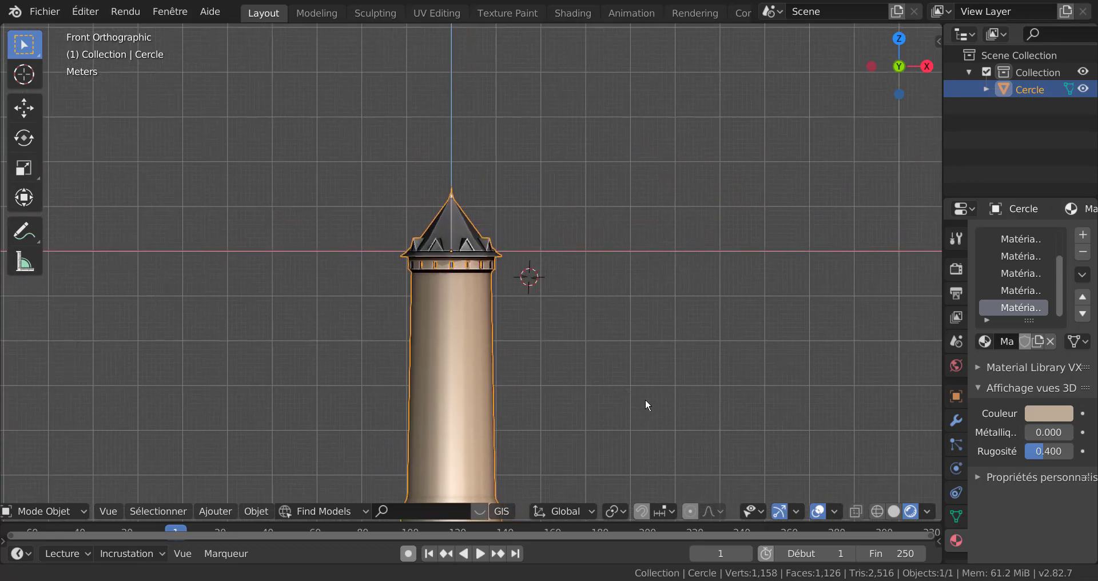
{"action": "scroll", "coordinate": [595, 341], "scroll_direction": "up", "scroll_amount": 6}
{"action": "middle_click_drag", "start_coordinate": [585, 341], "coordinate": [694, 435], "text": "shift"}
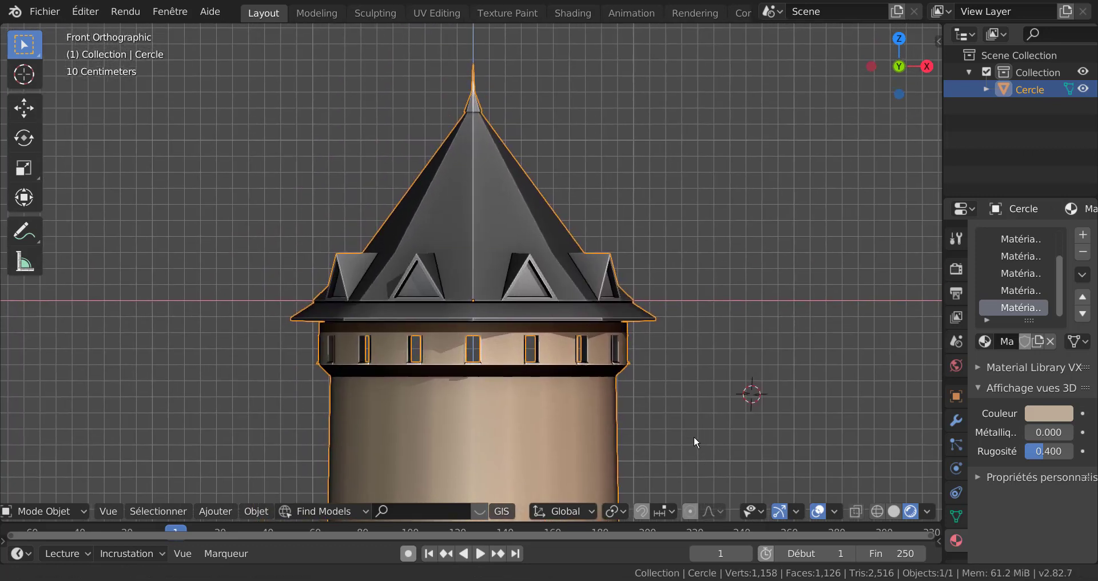